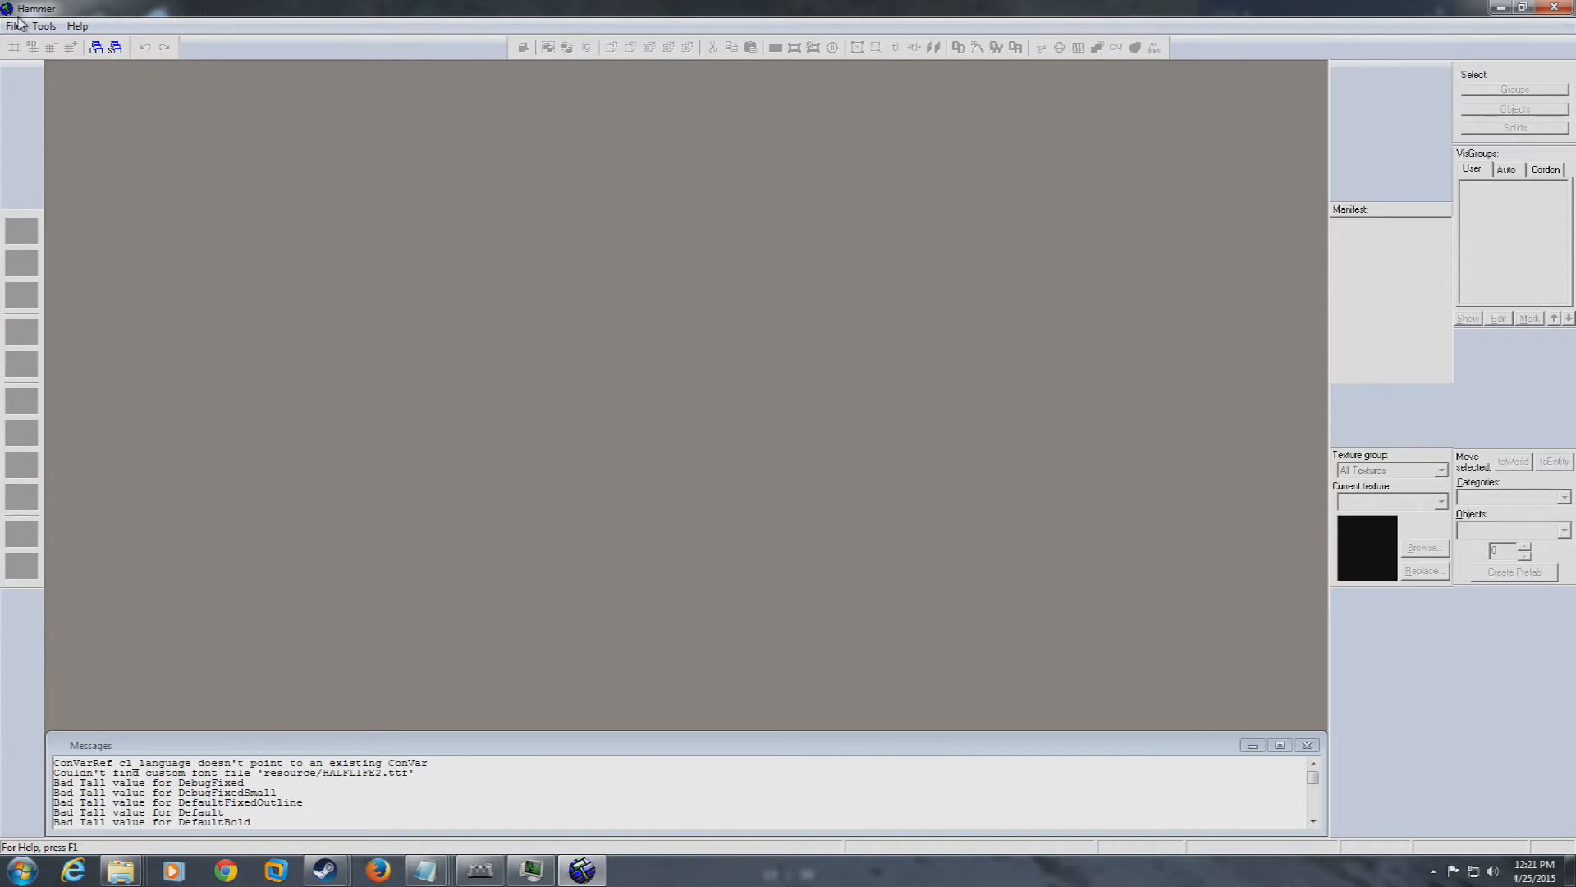
Create a new empty map
click(15, 27)
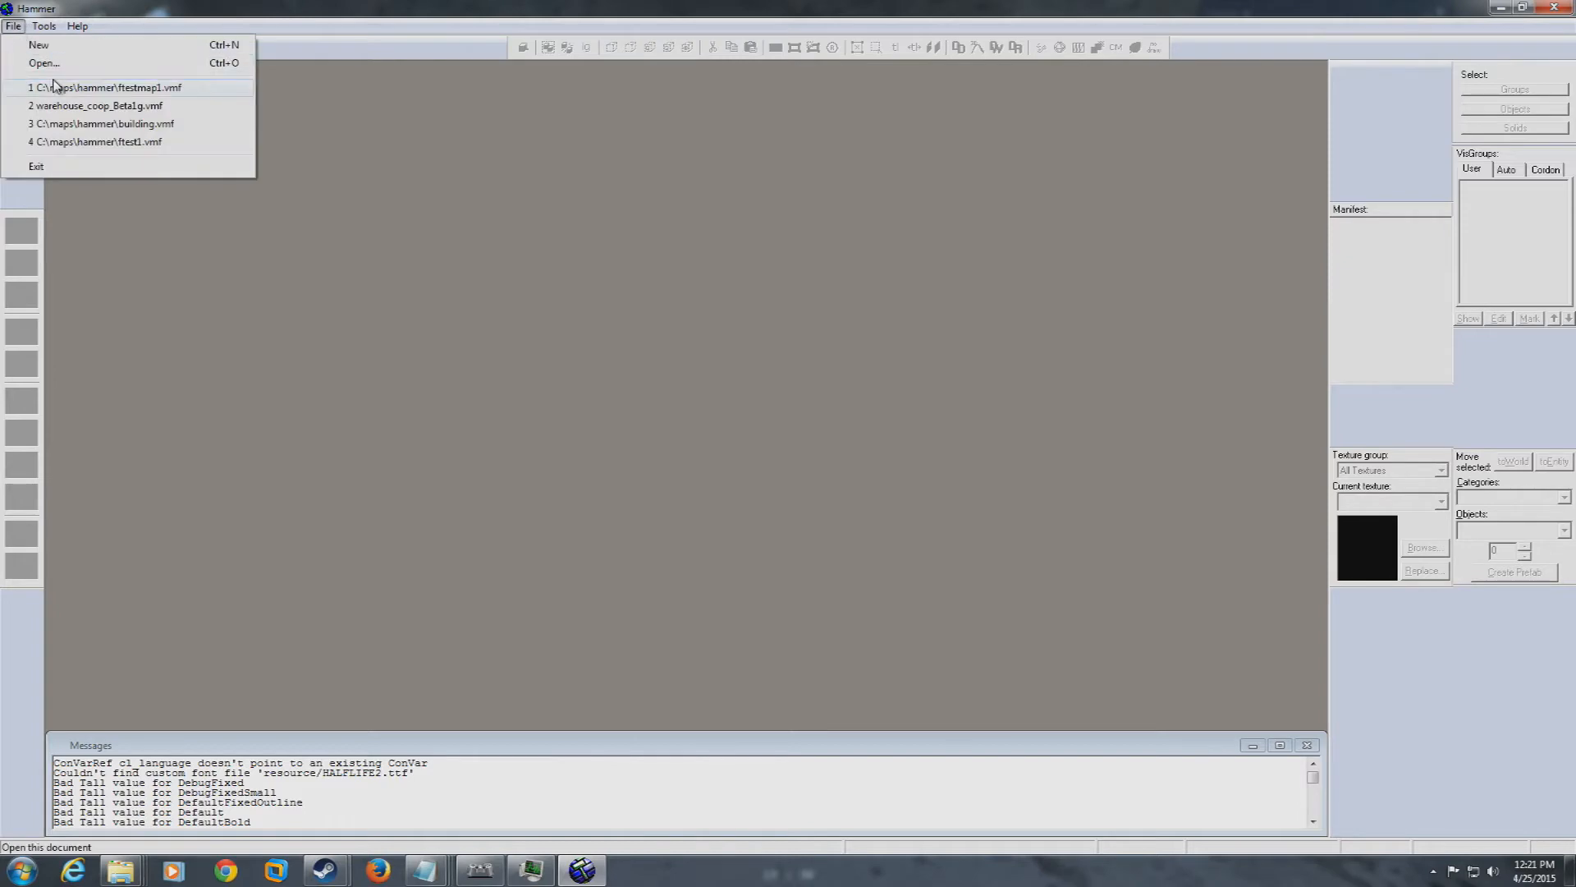
click(39, 45)
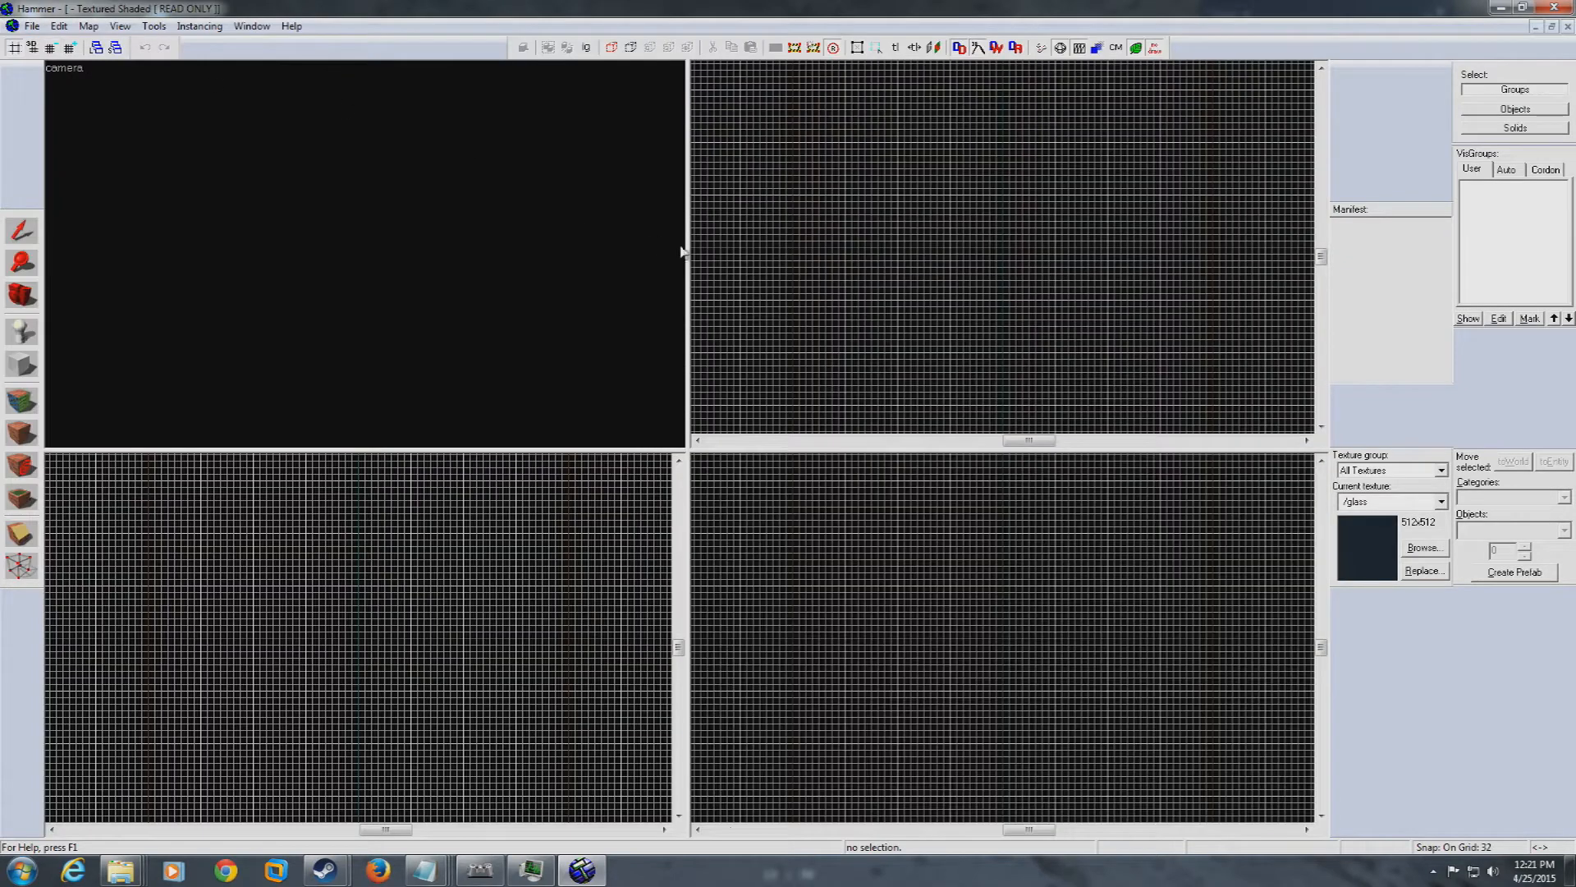
scroll(1062, 345, up, 5)
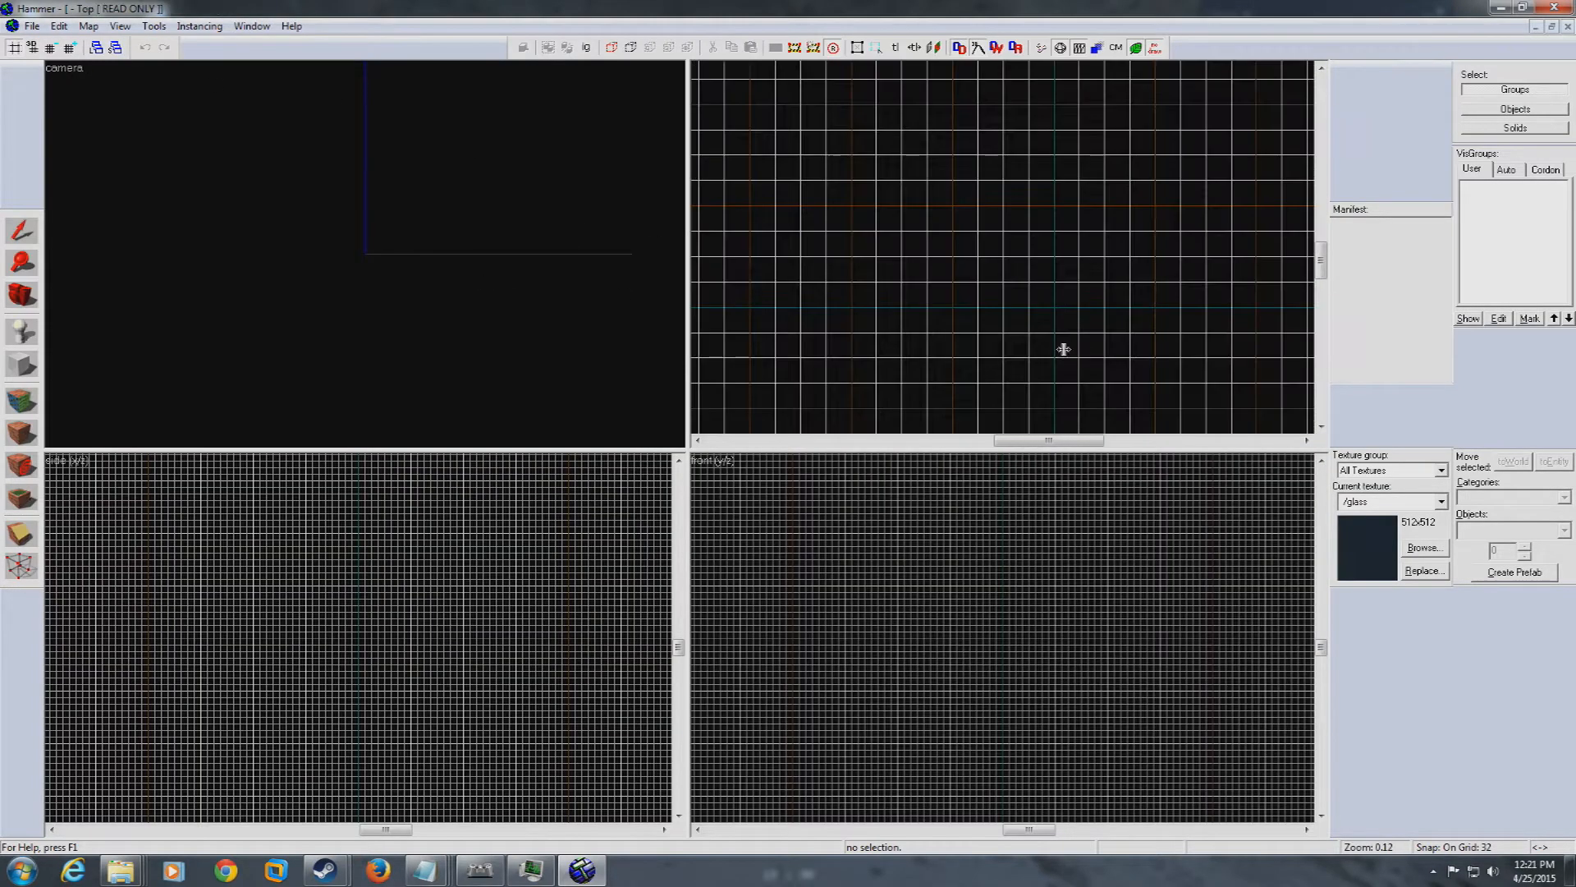
scroll(961, 648, up, 3)
scroll(509, 640, up, 5)
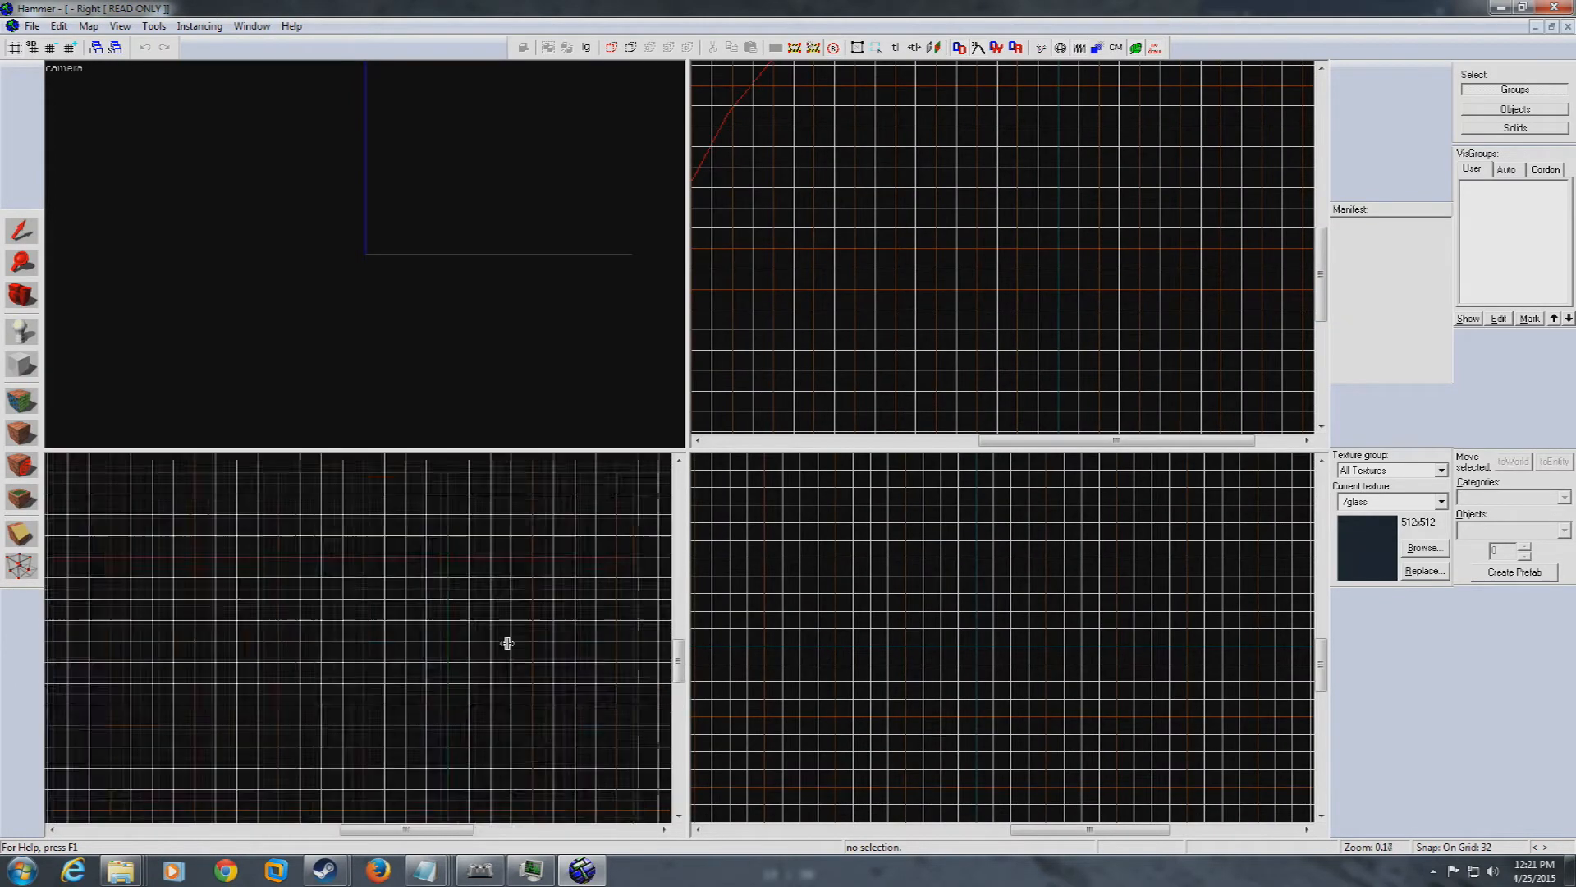
scroll(809, 592, down, 3)
scroll(1037, 148, down, 4)
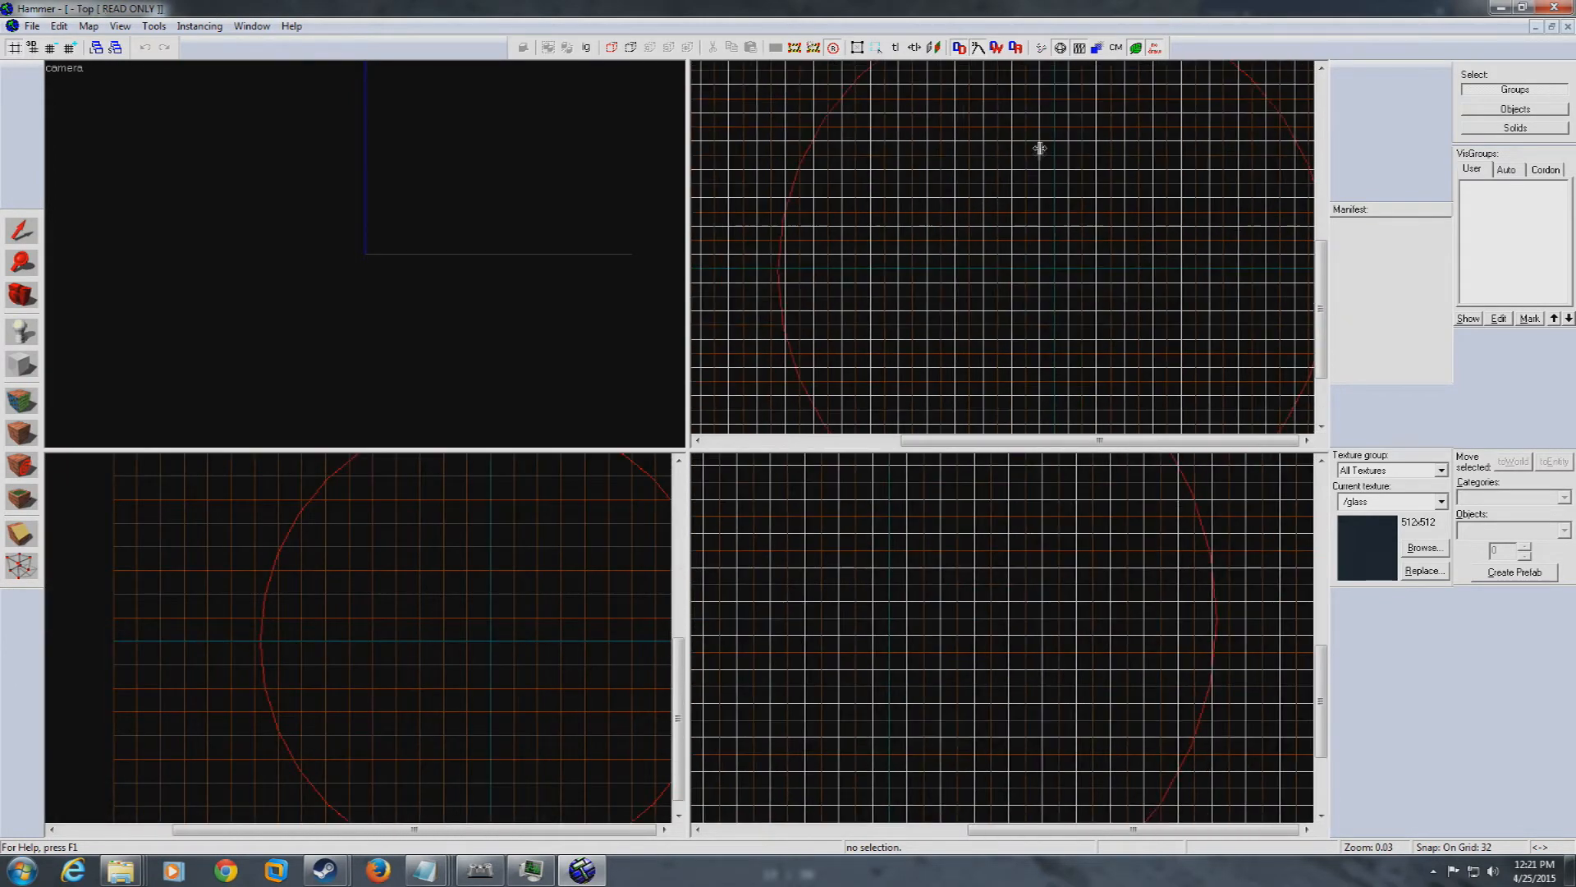
scroll(1043, 188, up, 1)
scroll(1043, 187, down, 1)
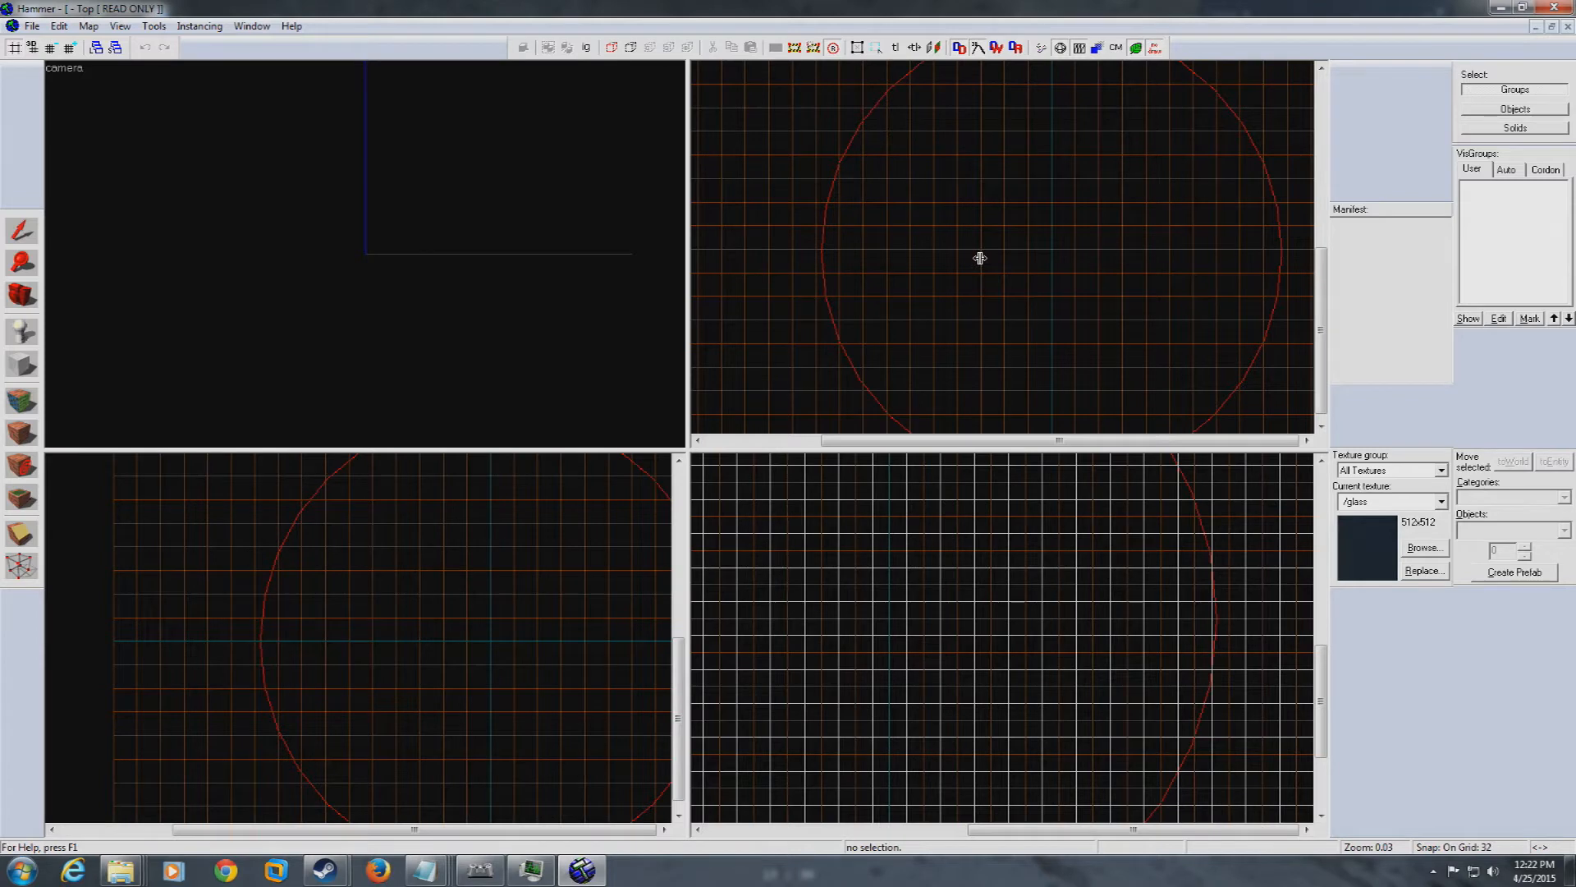
Outline a block with the Block tool, 1024 by 1024 units in plan and 96 units high
click(22, 366)
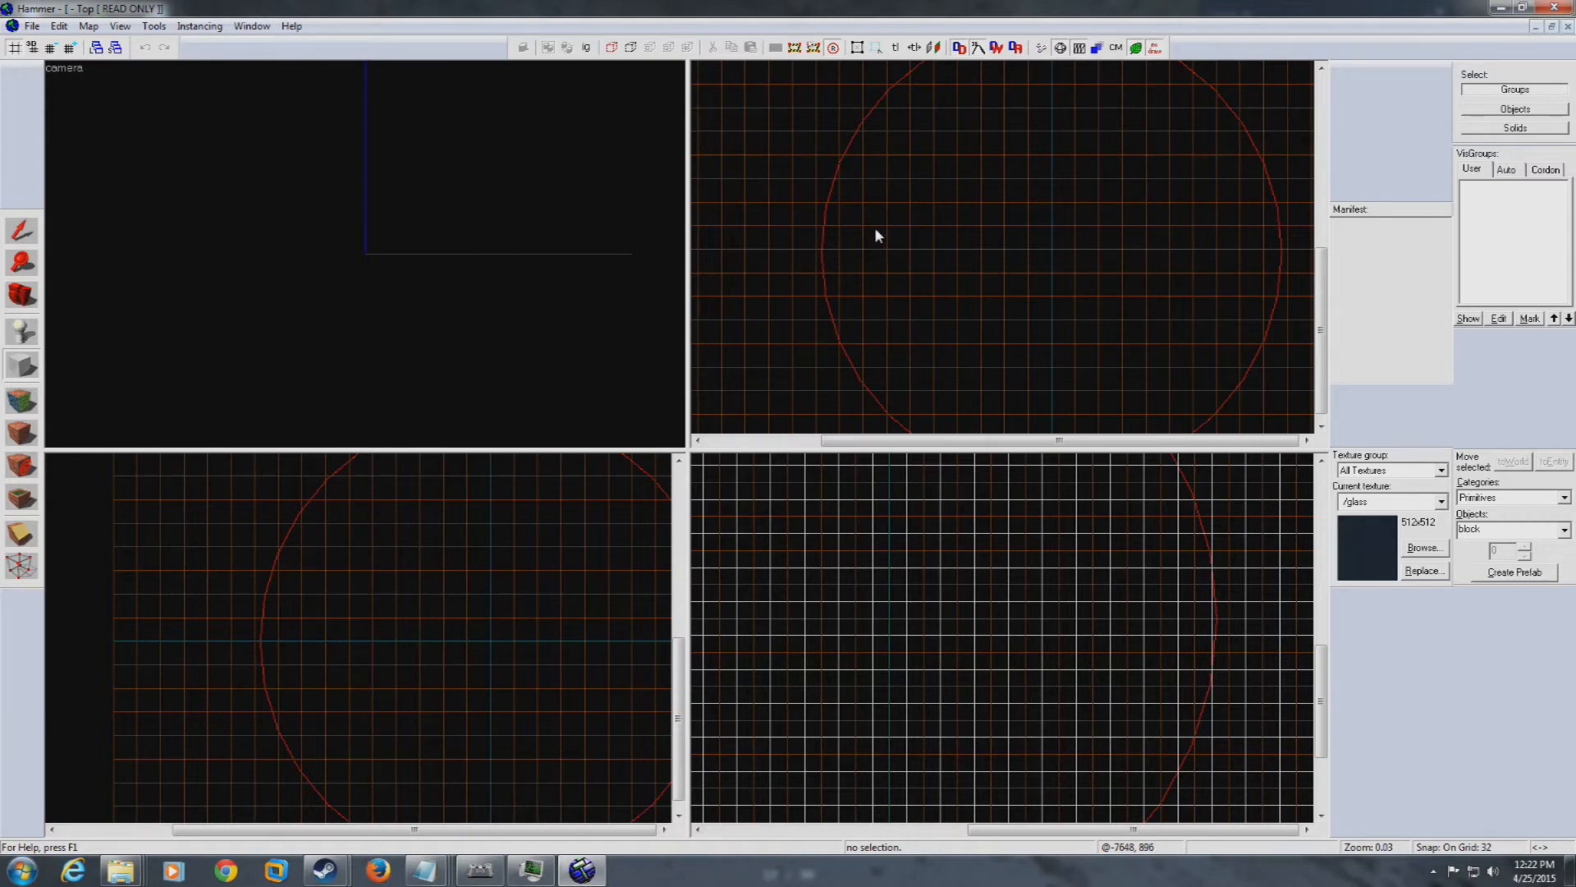
click(21, 333)
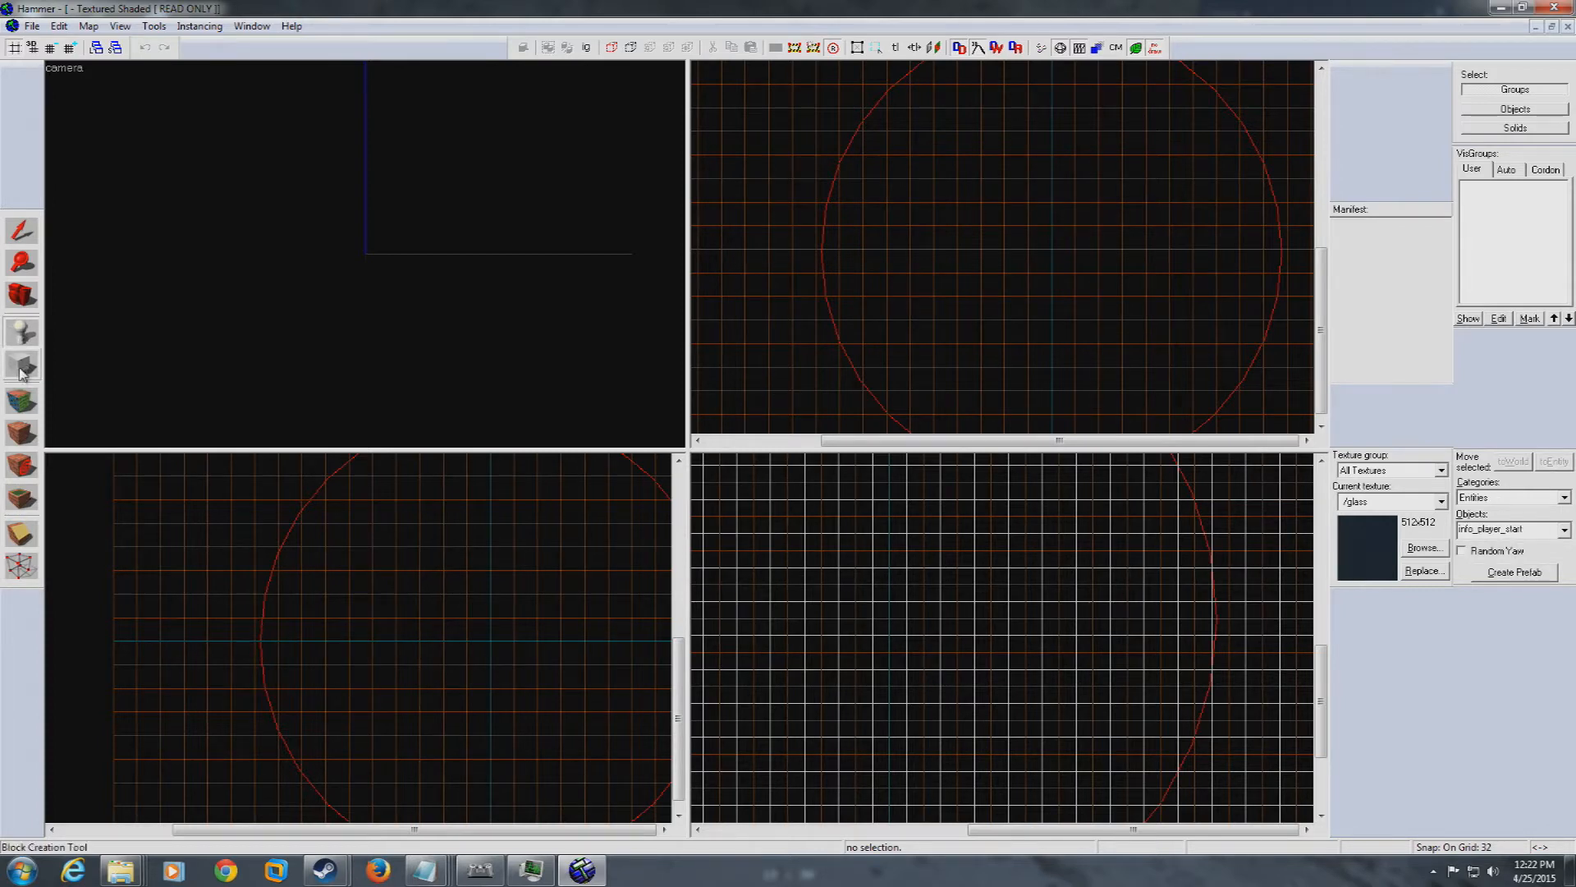
click(22, 367)
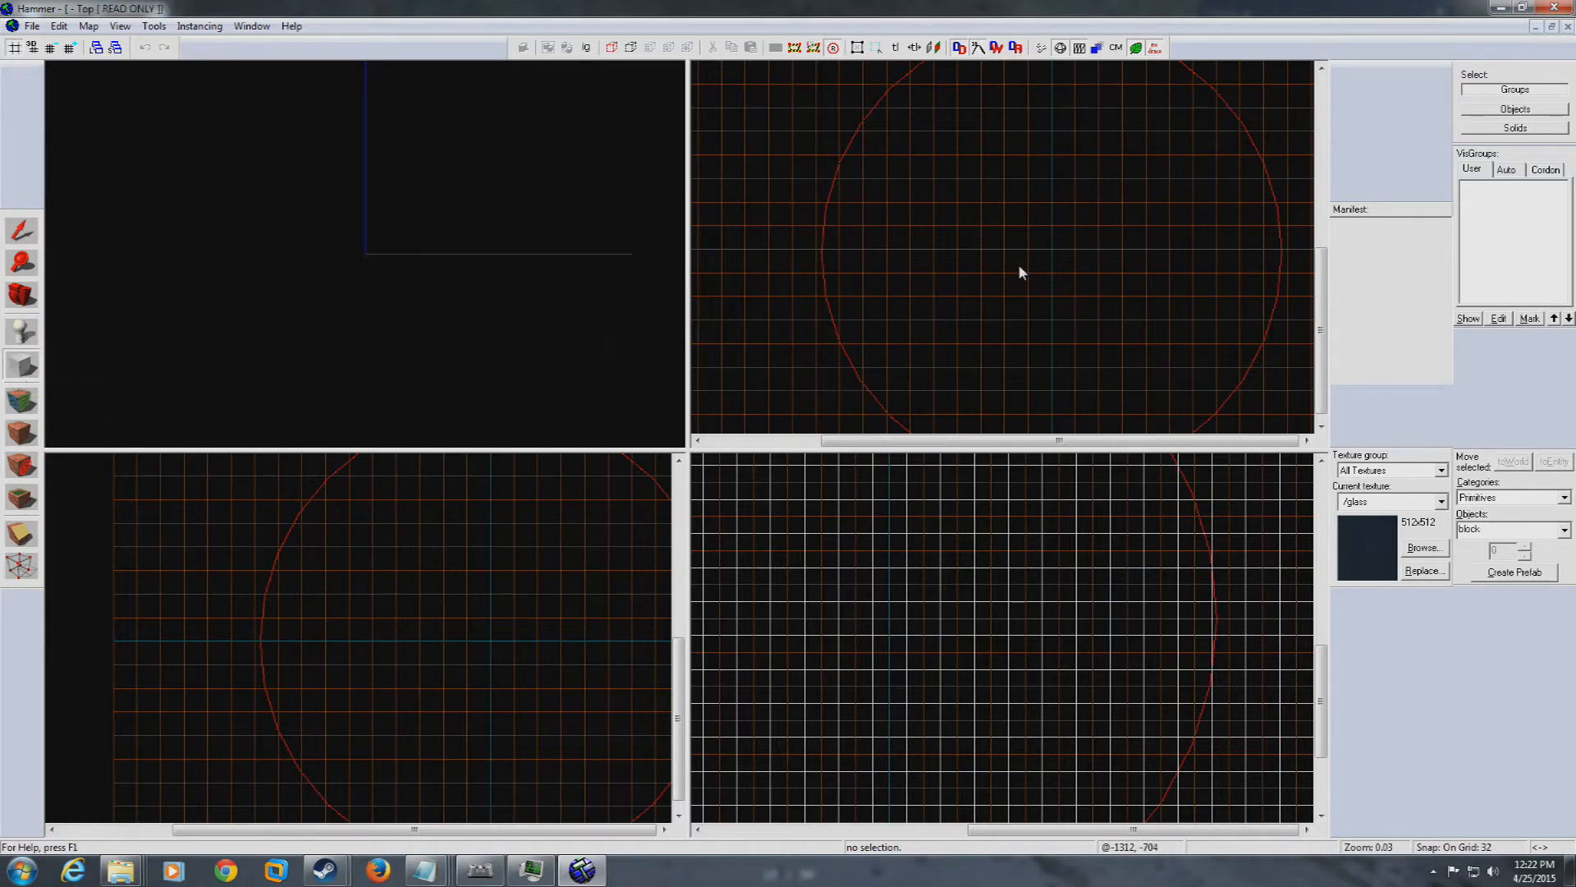
drag(884, 219, 914, 221)
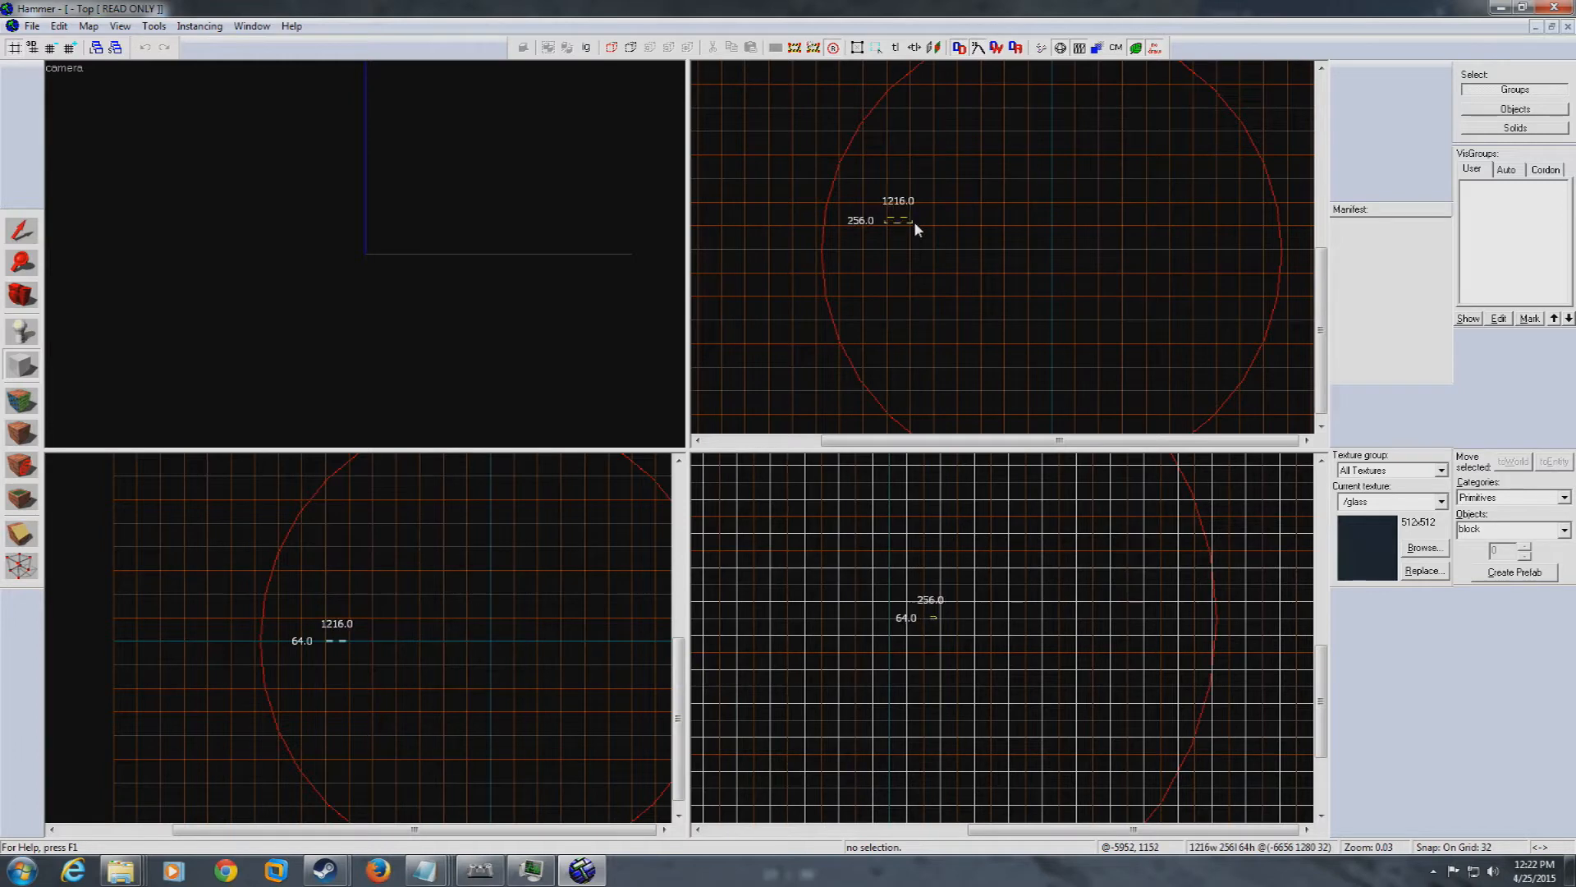
drag(914, 220, 927, 226)
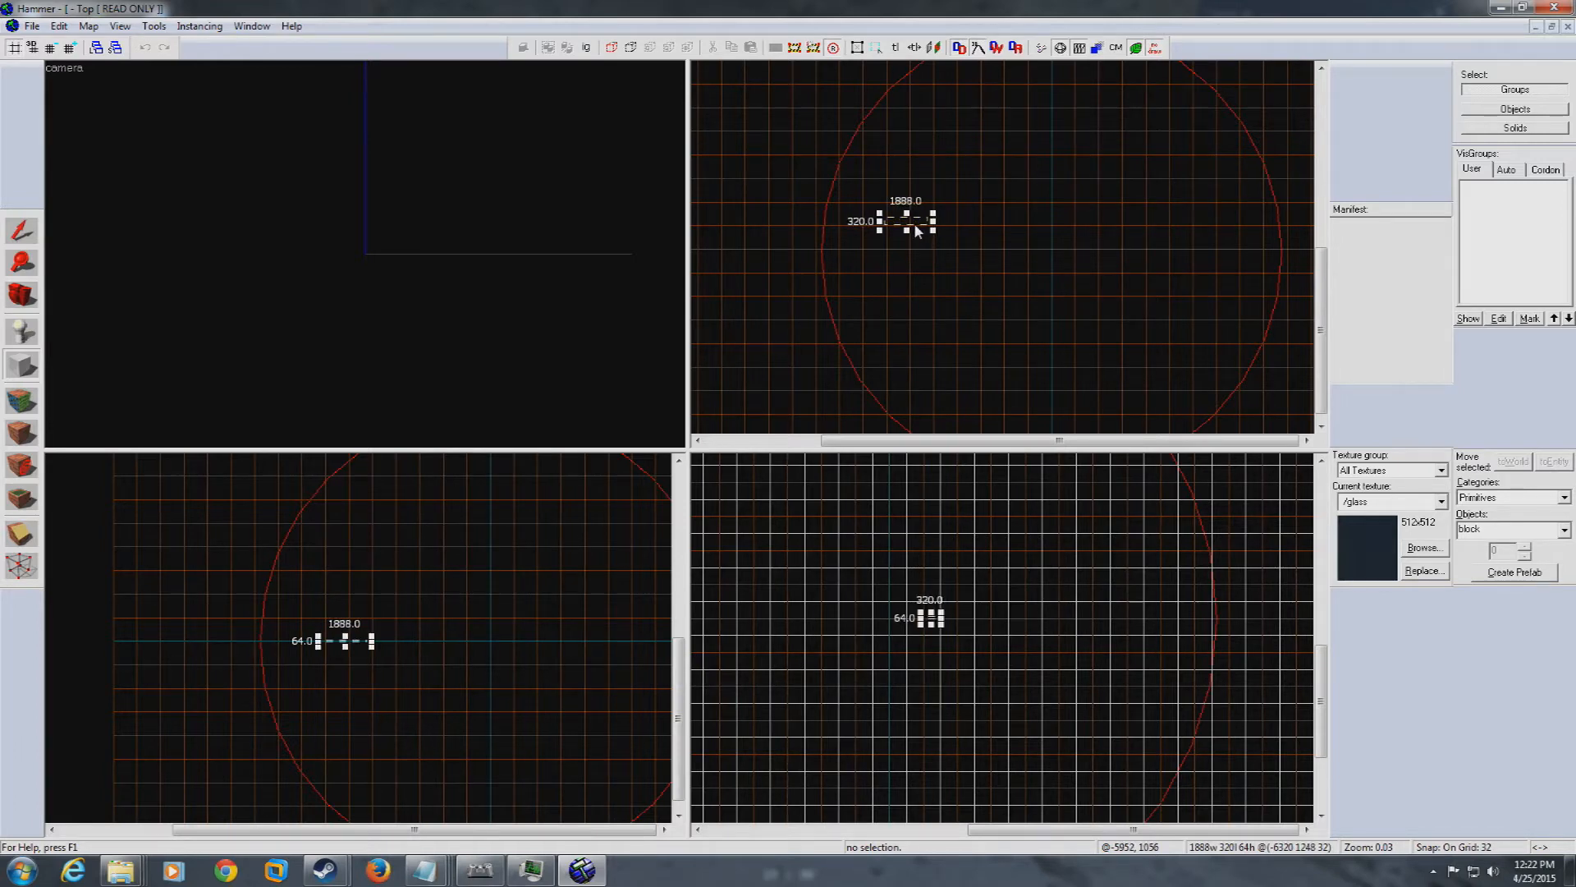
drag(933, 219, 911, 221)
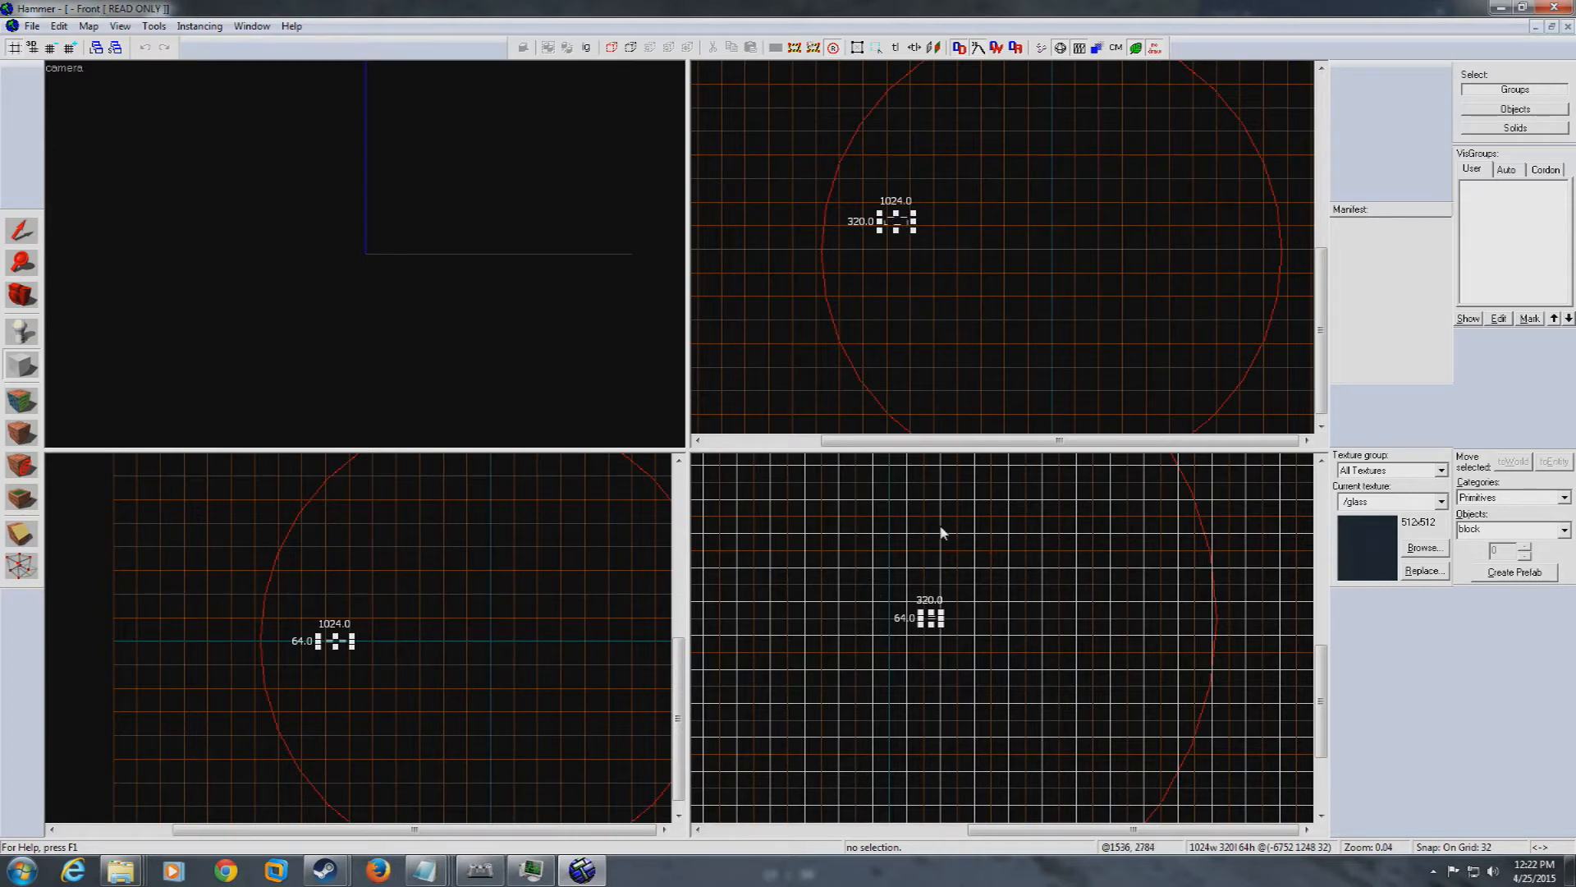
drag(933, 609, 933, 607)
drag(902, 212, 903, 195)
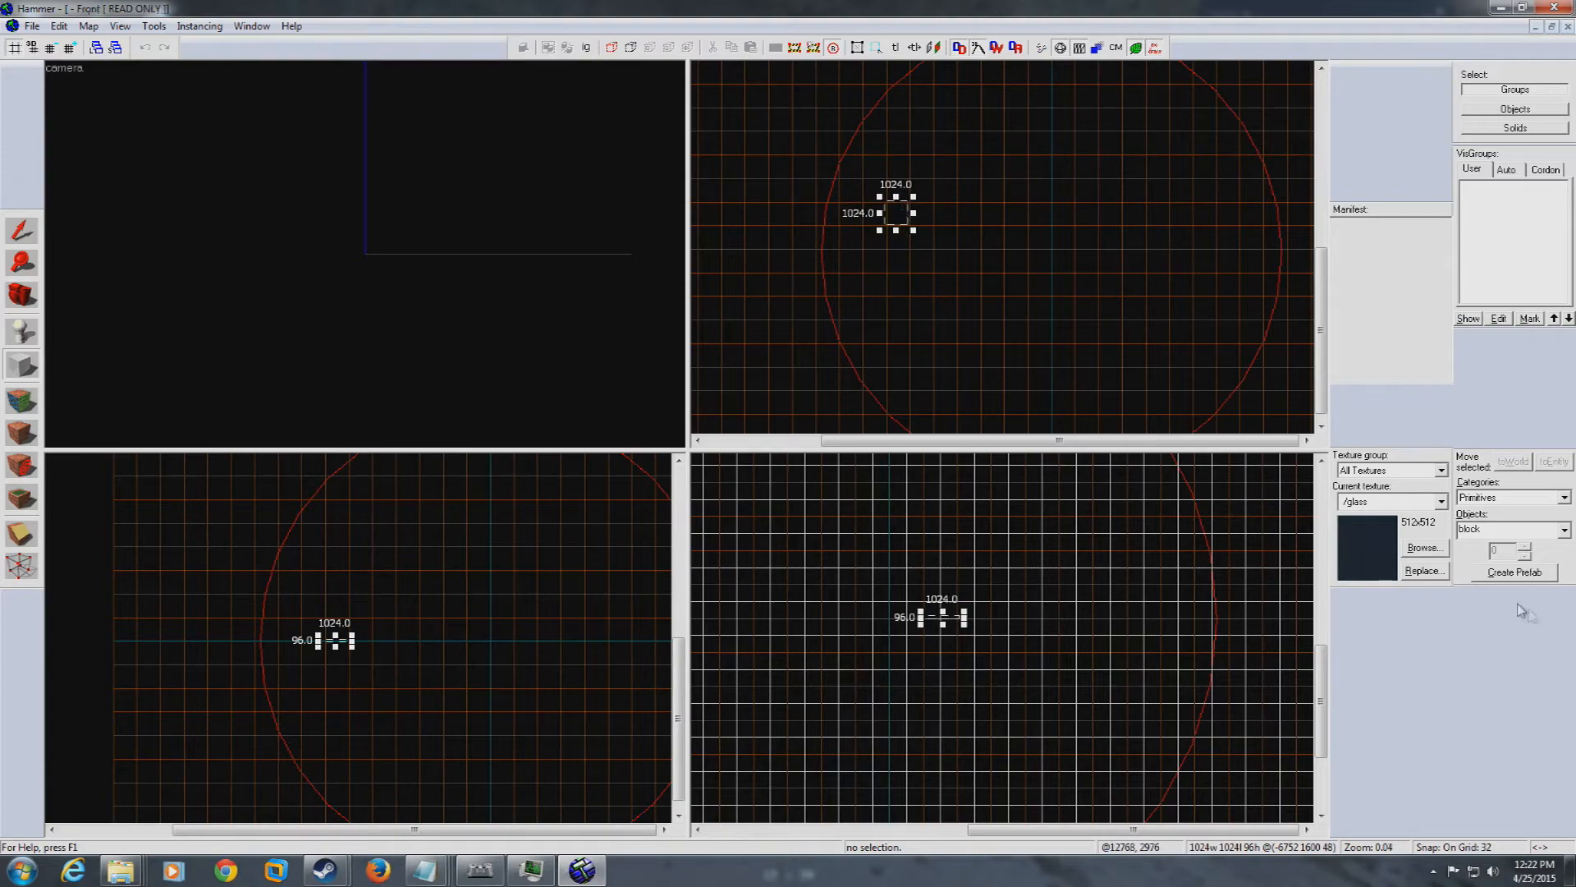
Choose the tools/toolsnodraw texture using the filter "nodraw" and create the outlined block with it
click(1424, 548)
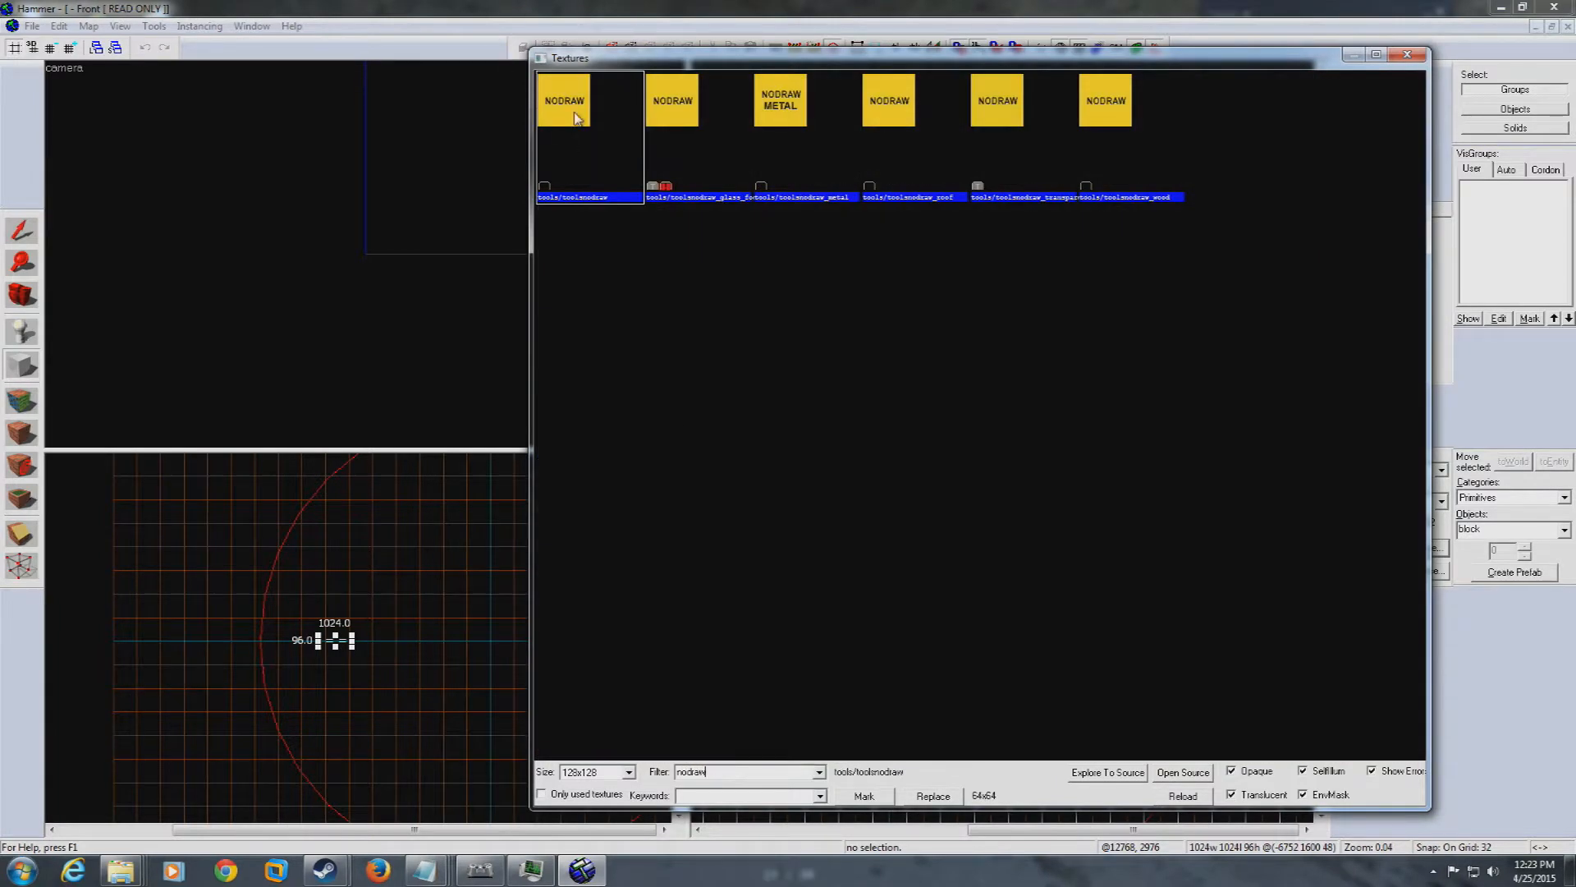
double_click(560, 103)
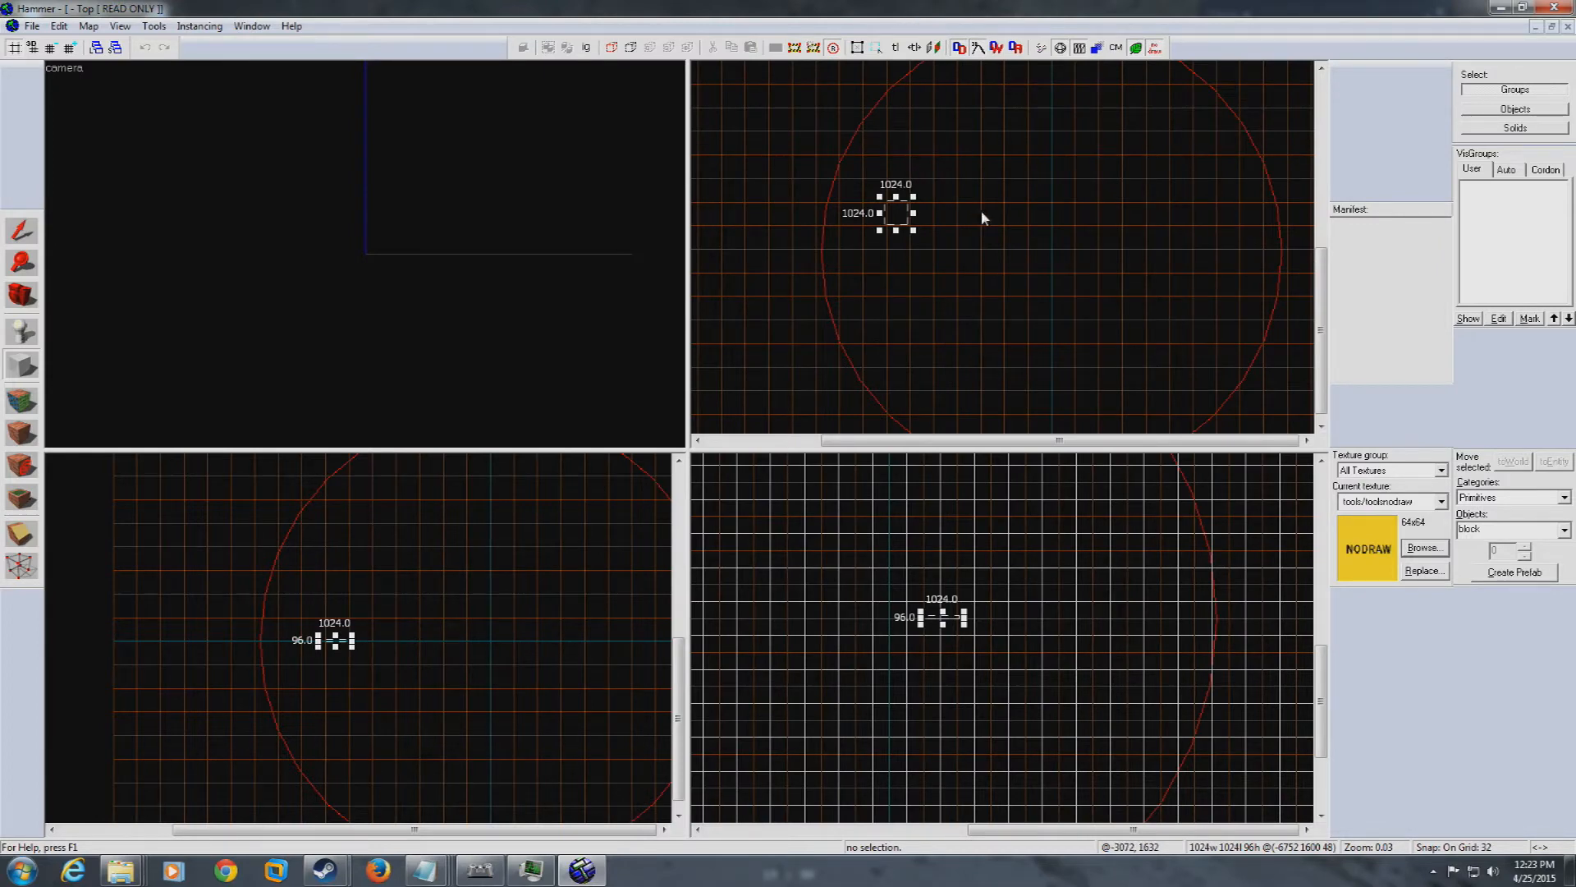
key(Return)
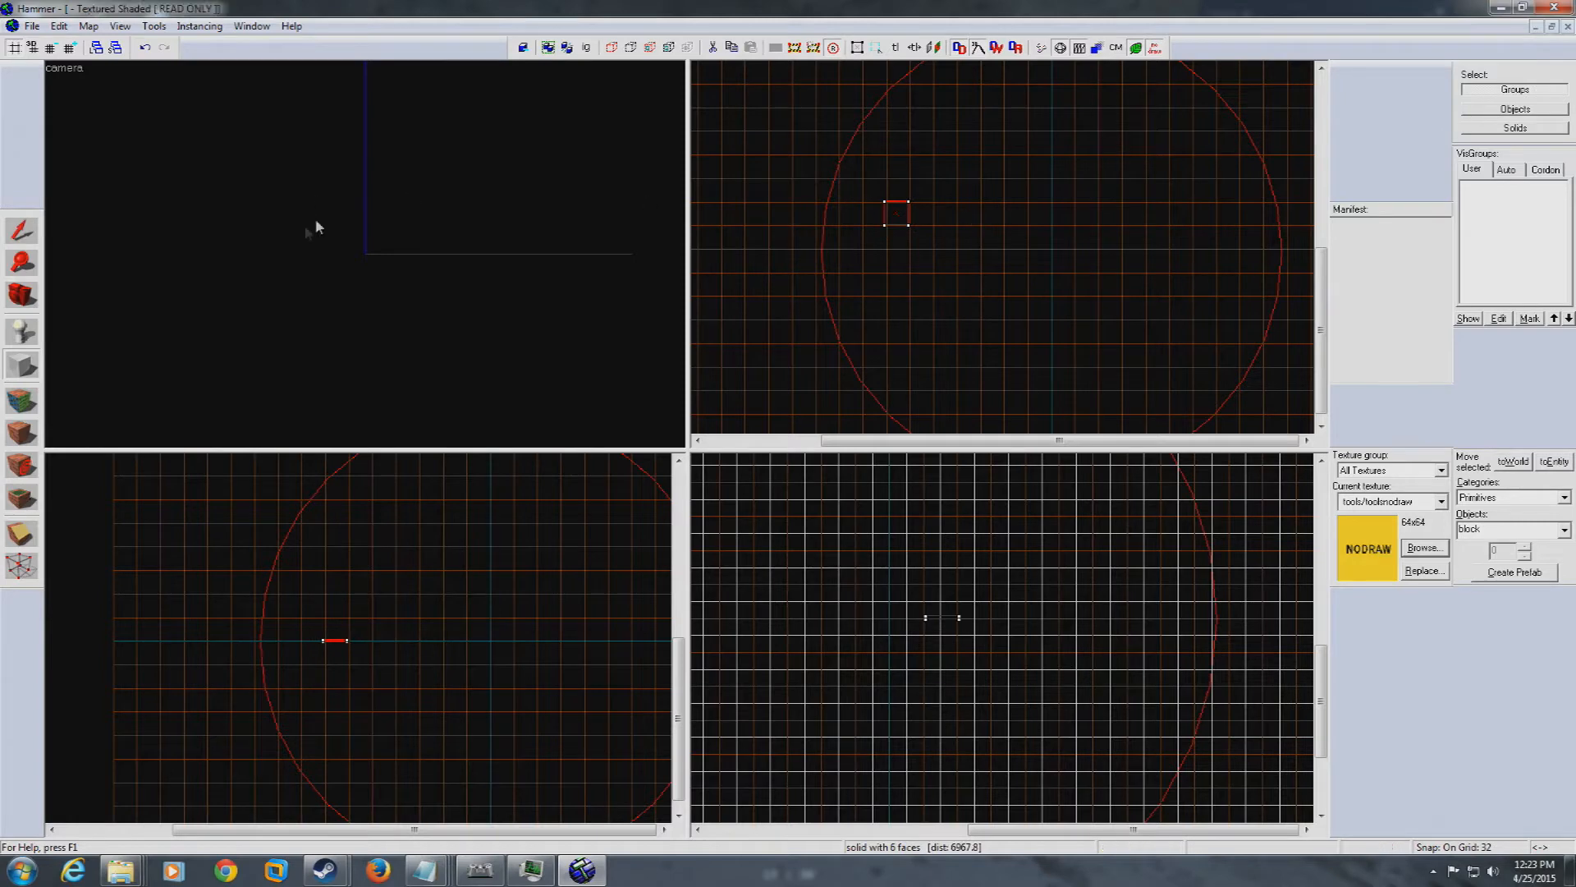
Lower the top of the nodraw block so that the slab is 32 units thick
key(z)
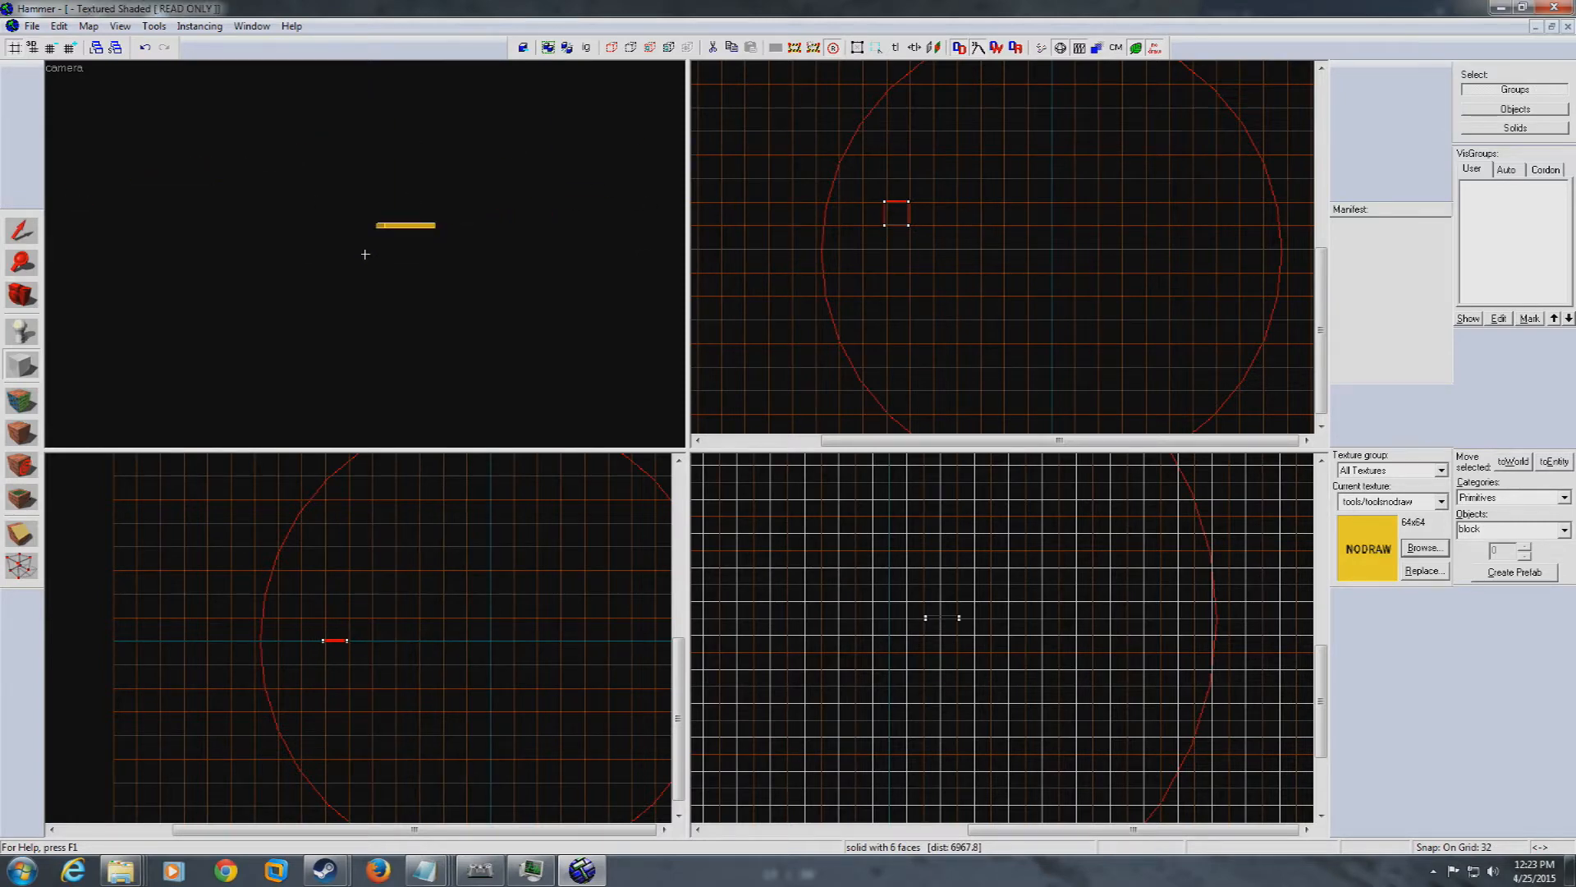
key(w)
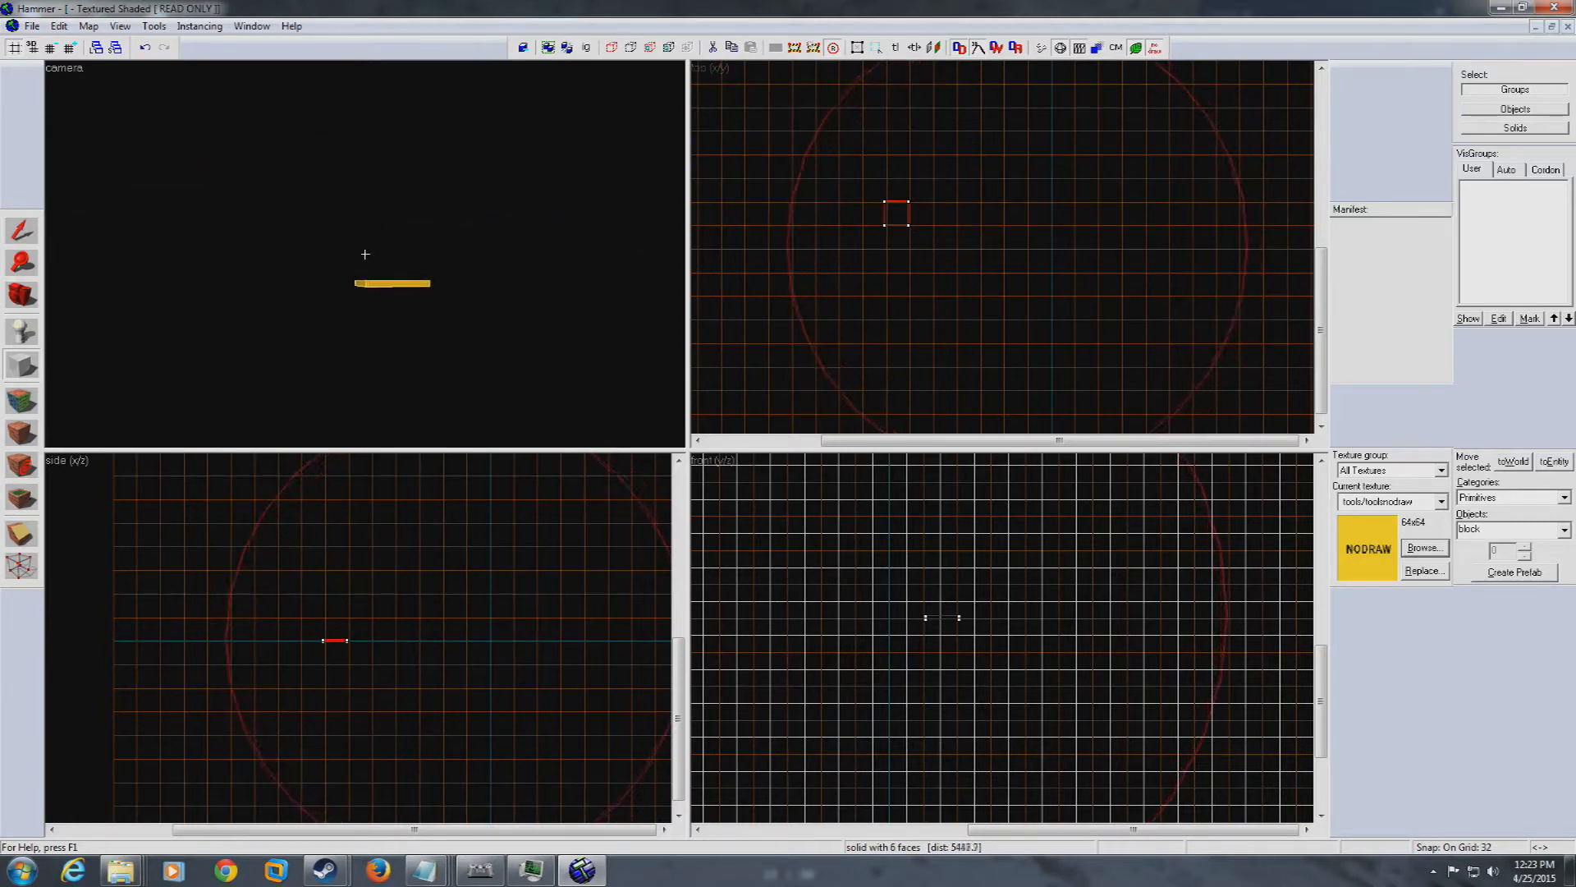
key(w)
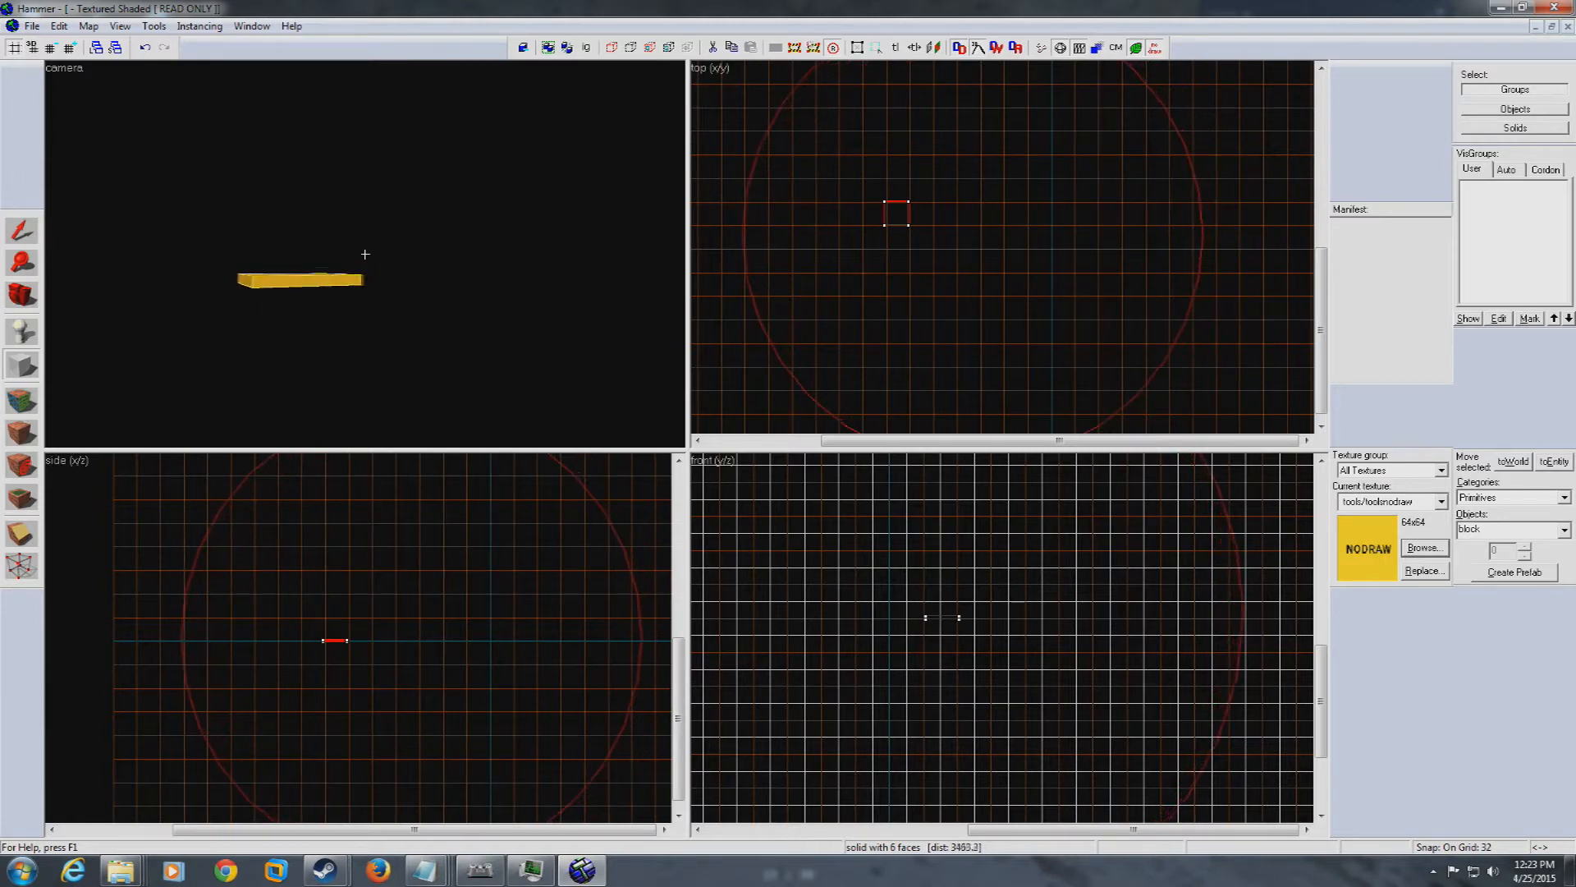
key(w)
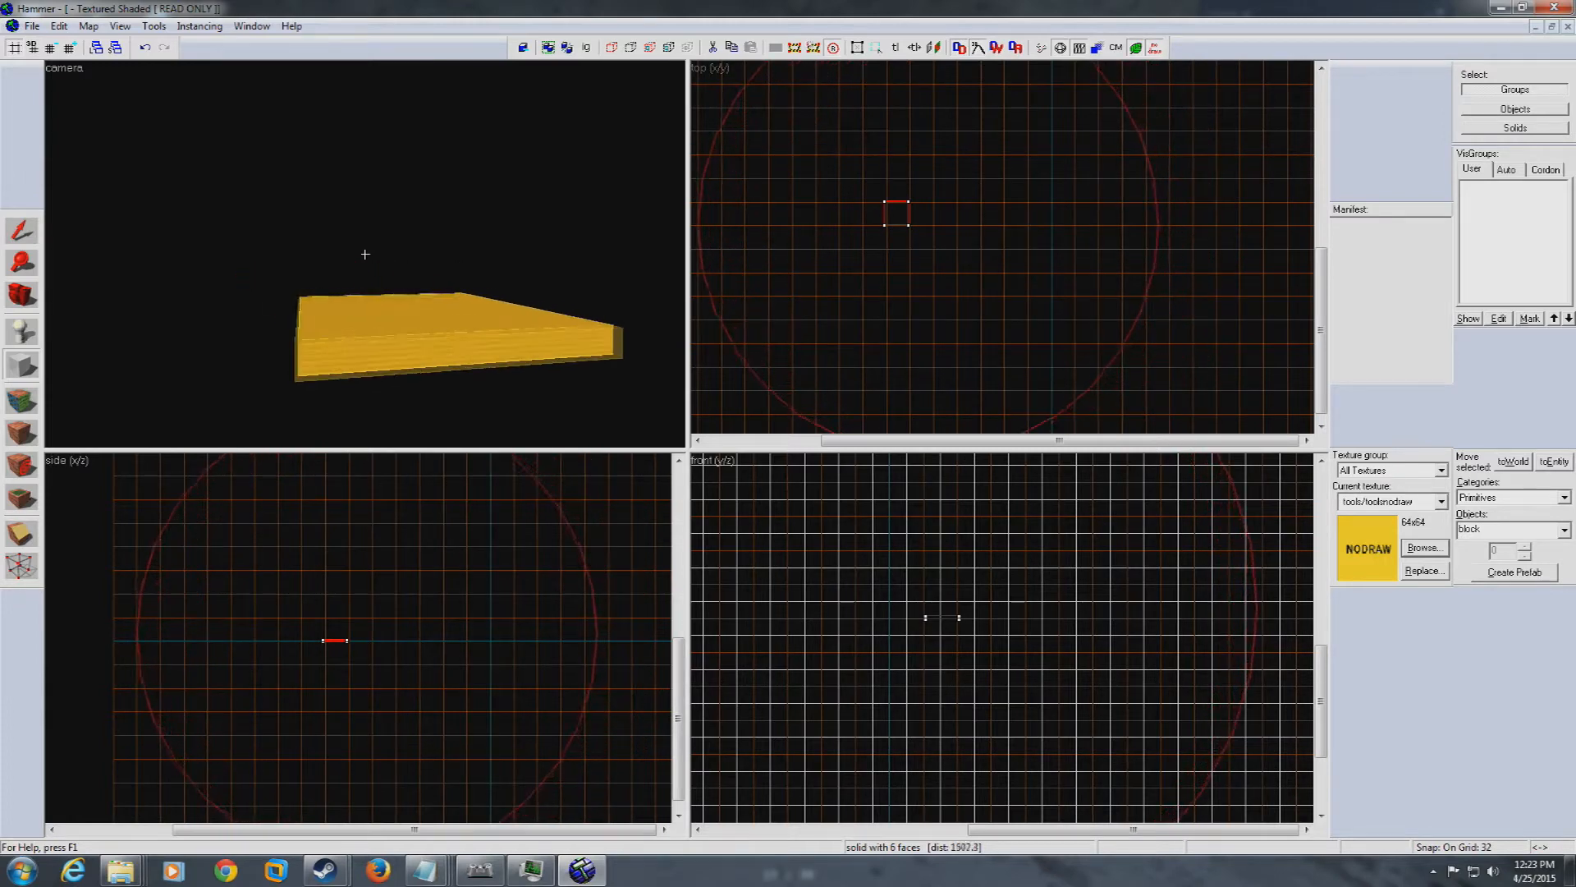
key(w)
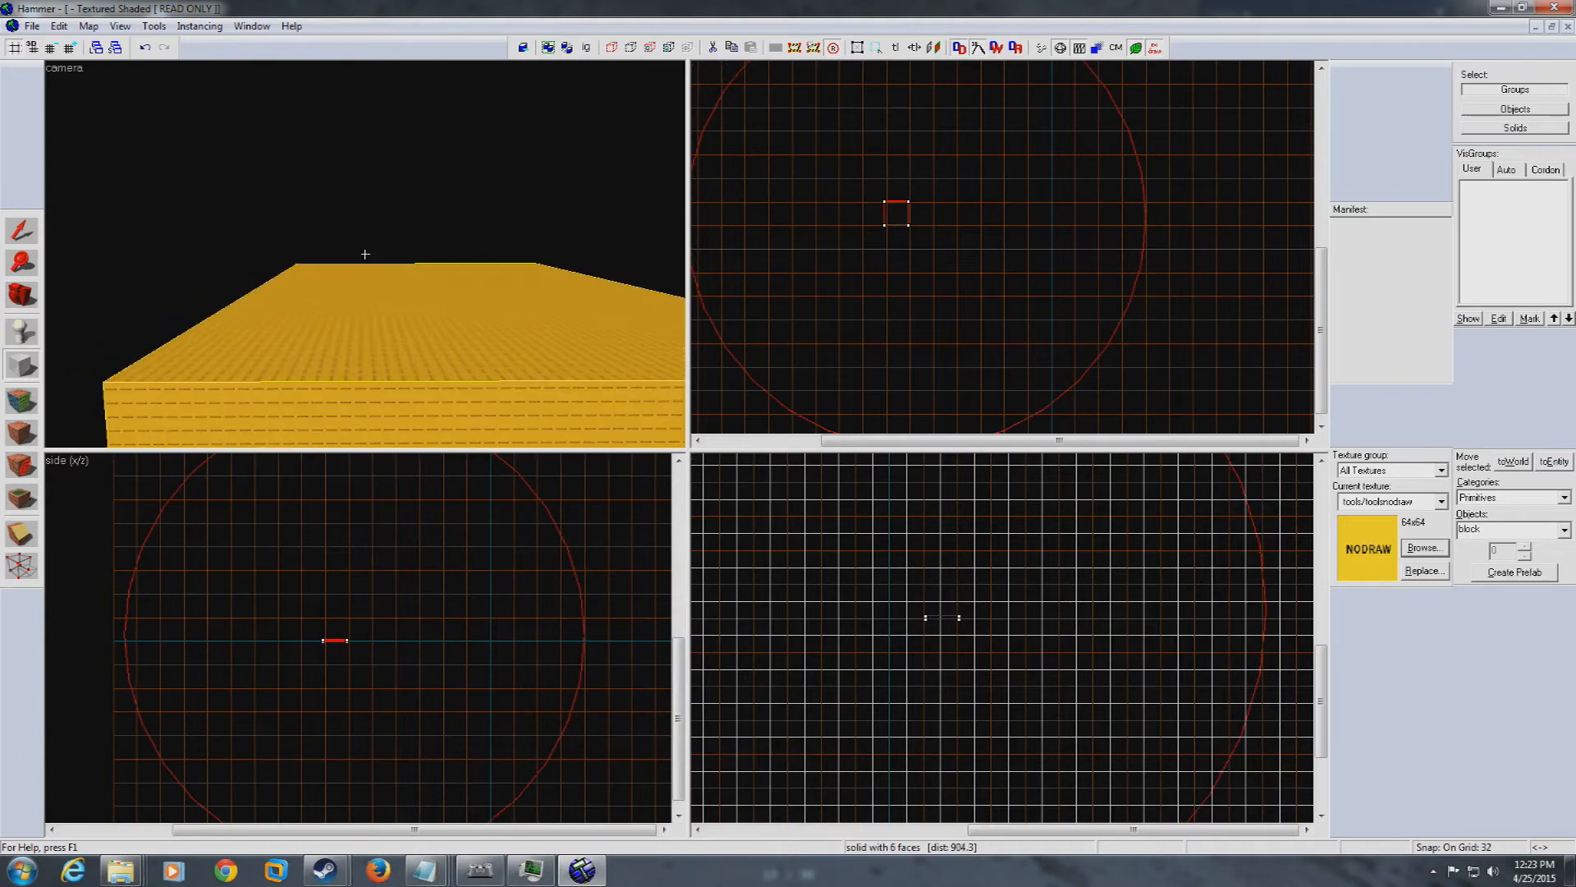
key(z)
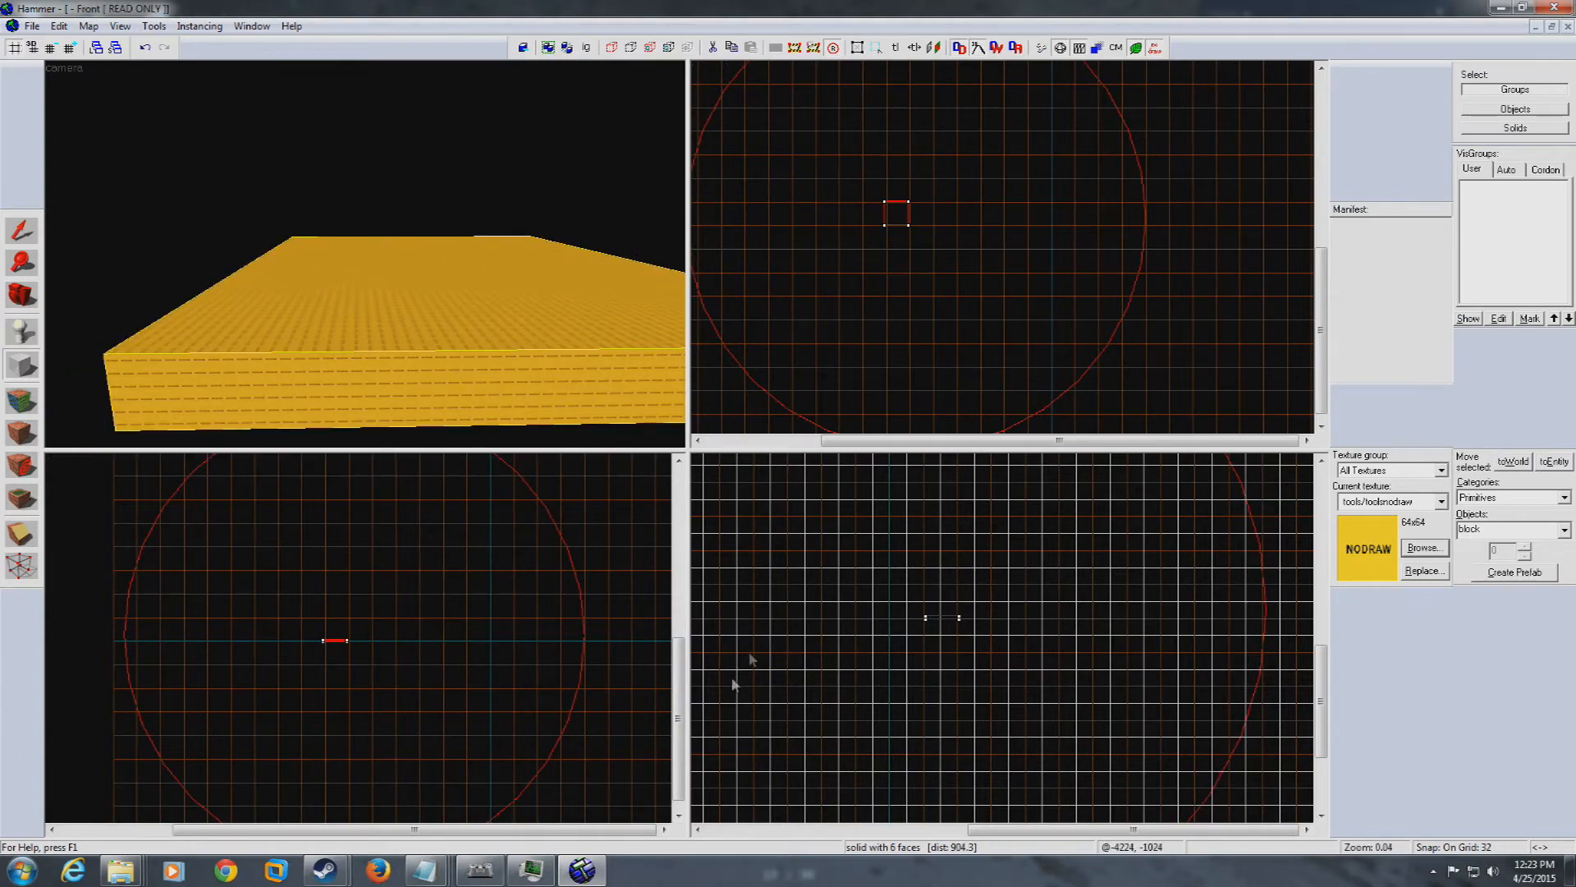
scroll(985, 625, up, 10)
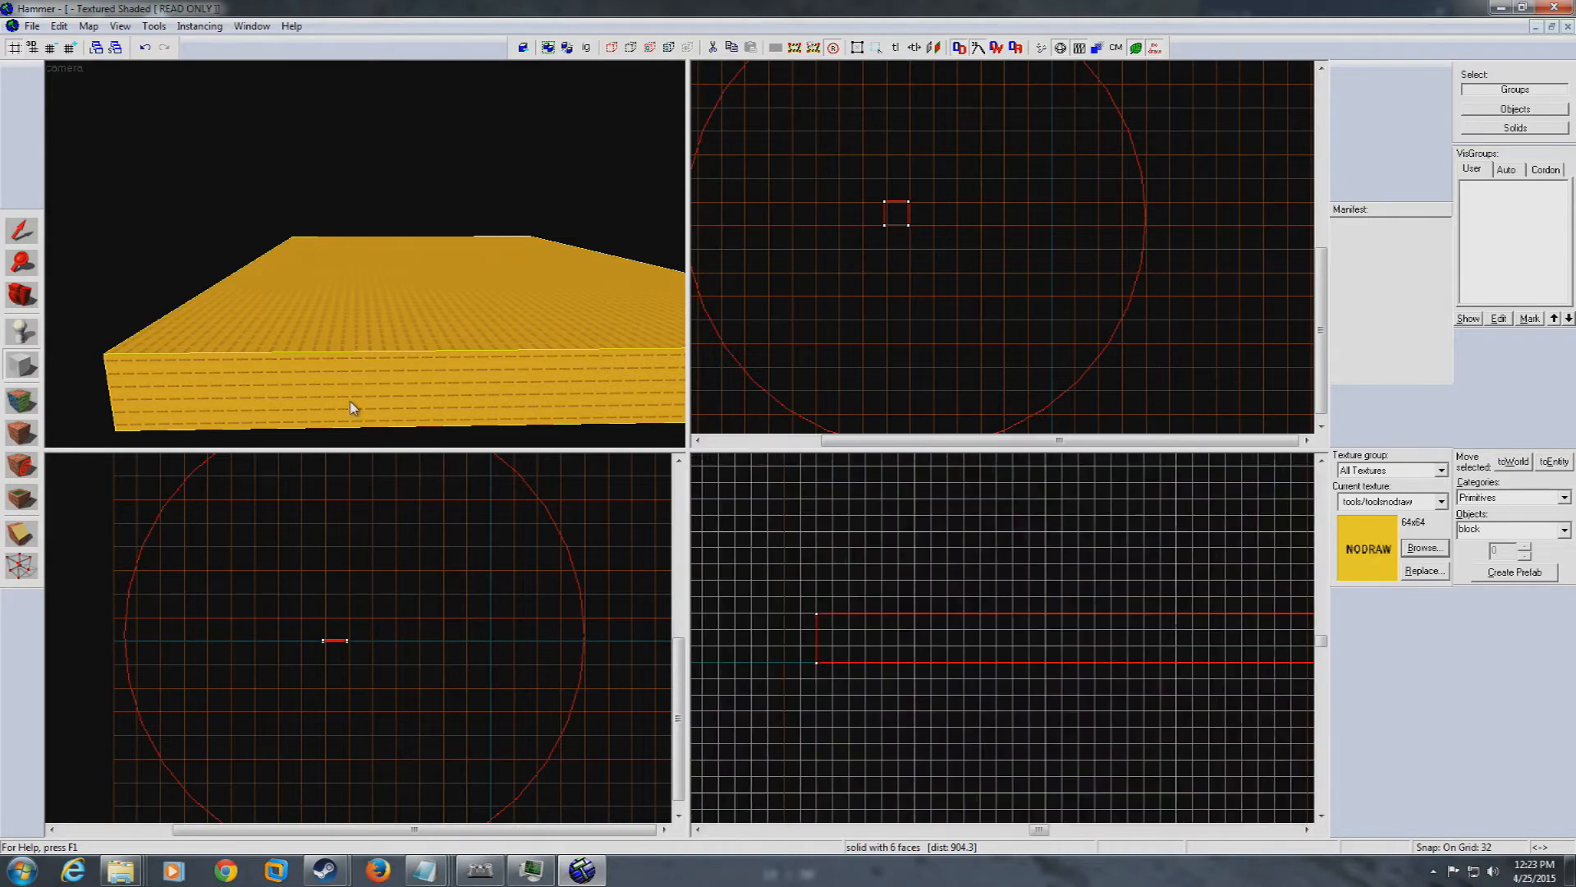
key(shift+s)
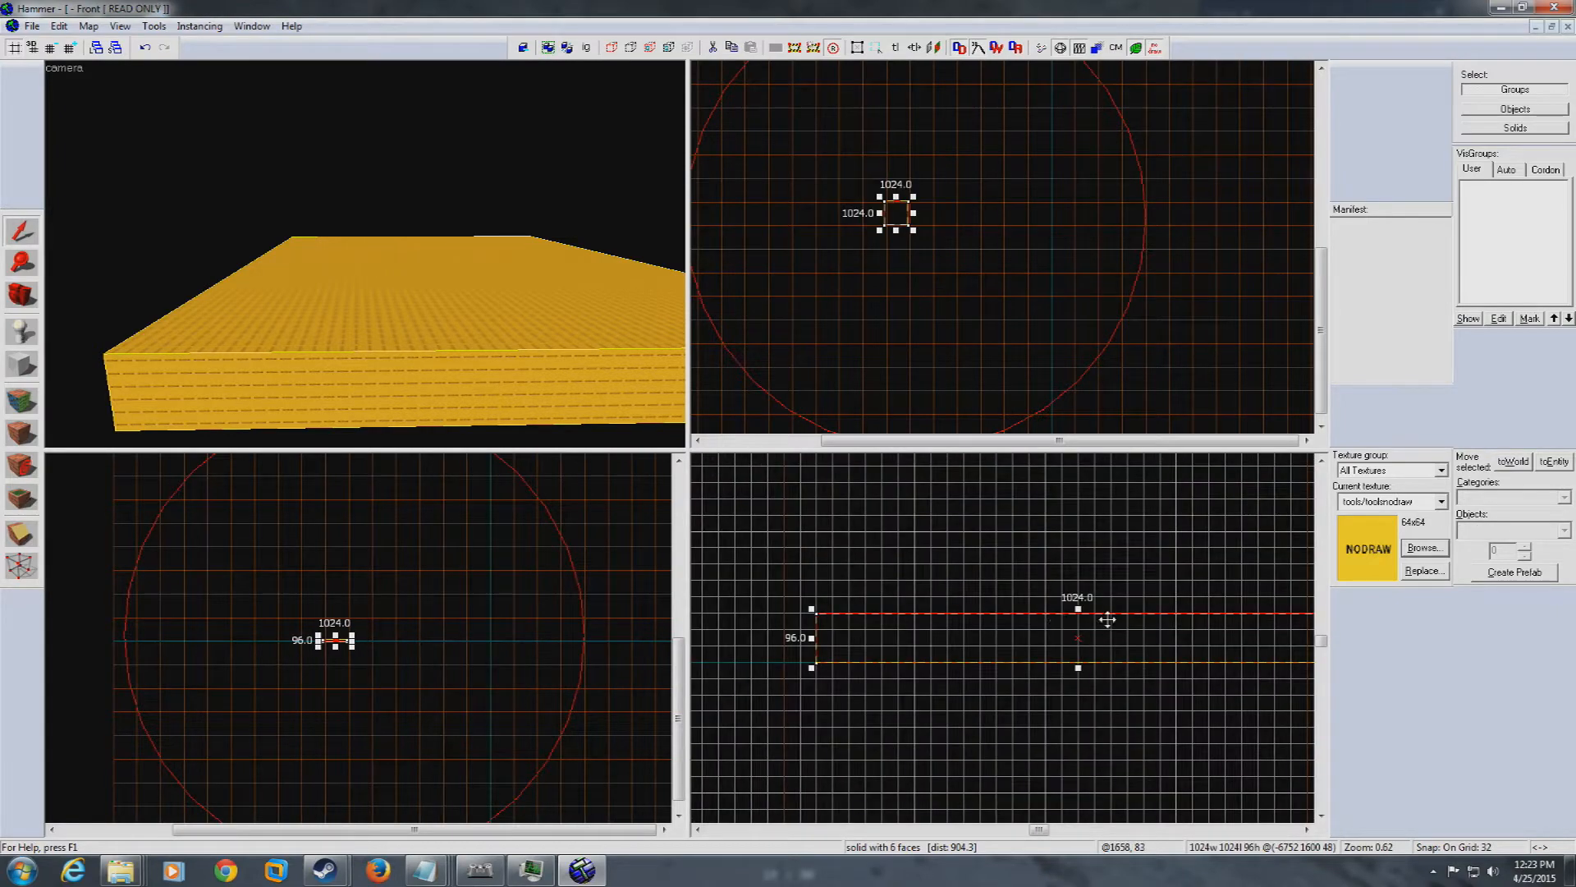
drag(1078, 609, 1076, 638)
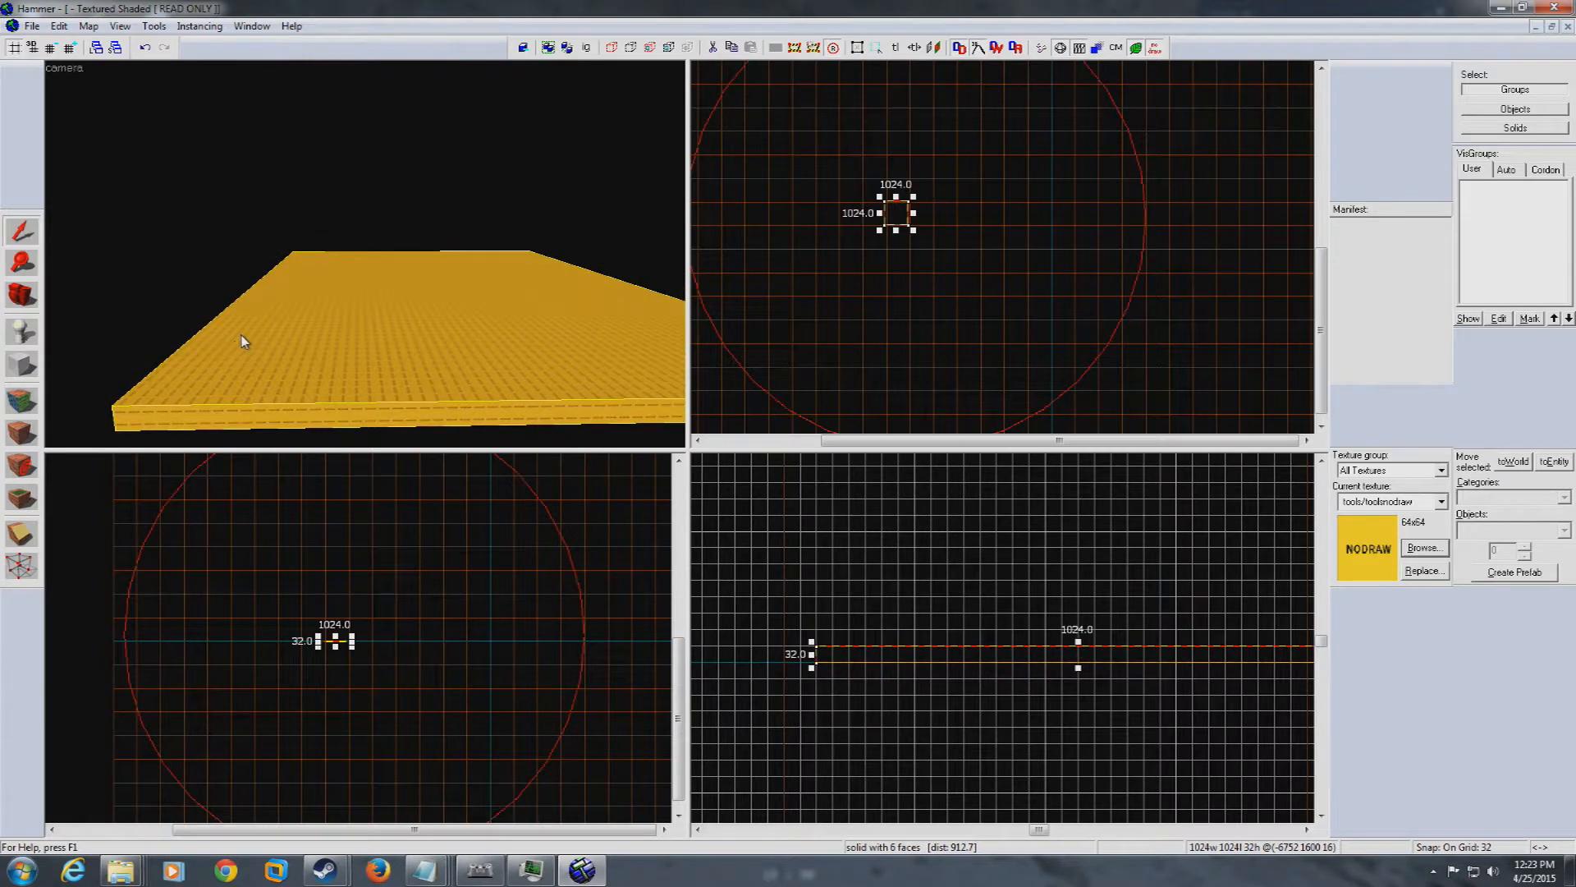
Outline a second block, 32 by 96 units in plan, within the slab near its western edge in the top view
key(z)
key(a)
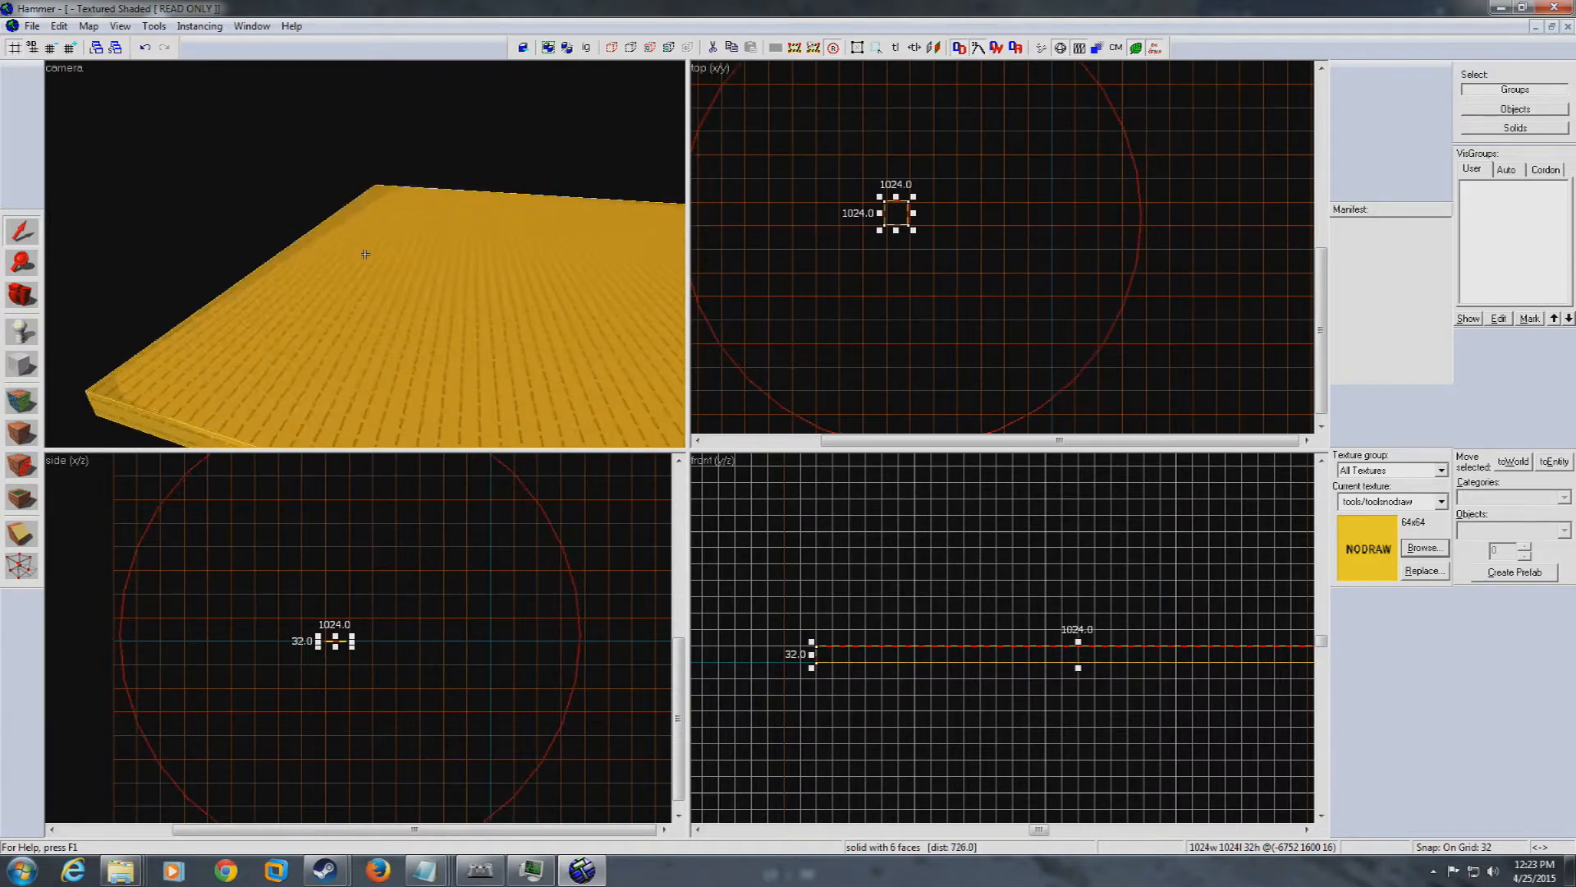
key(w)
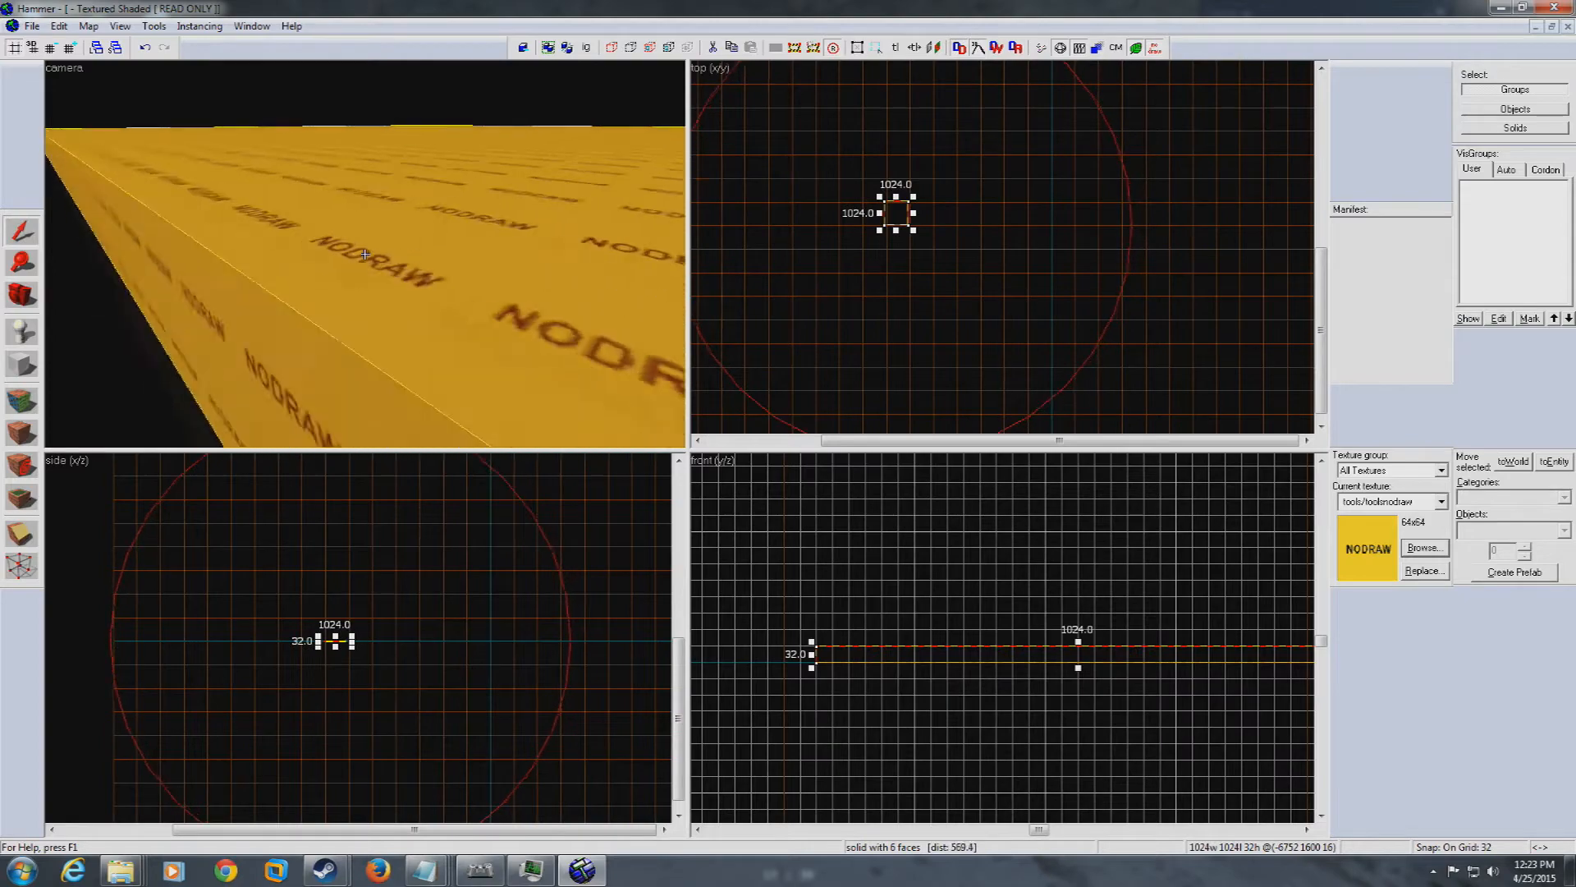
key(w)
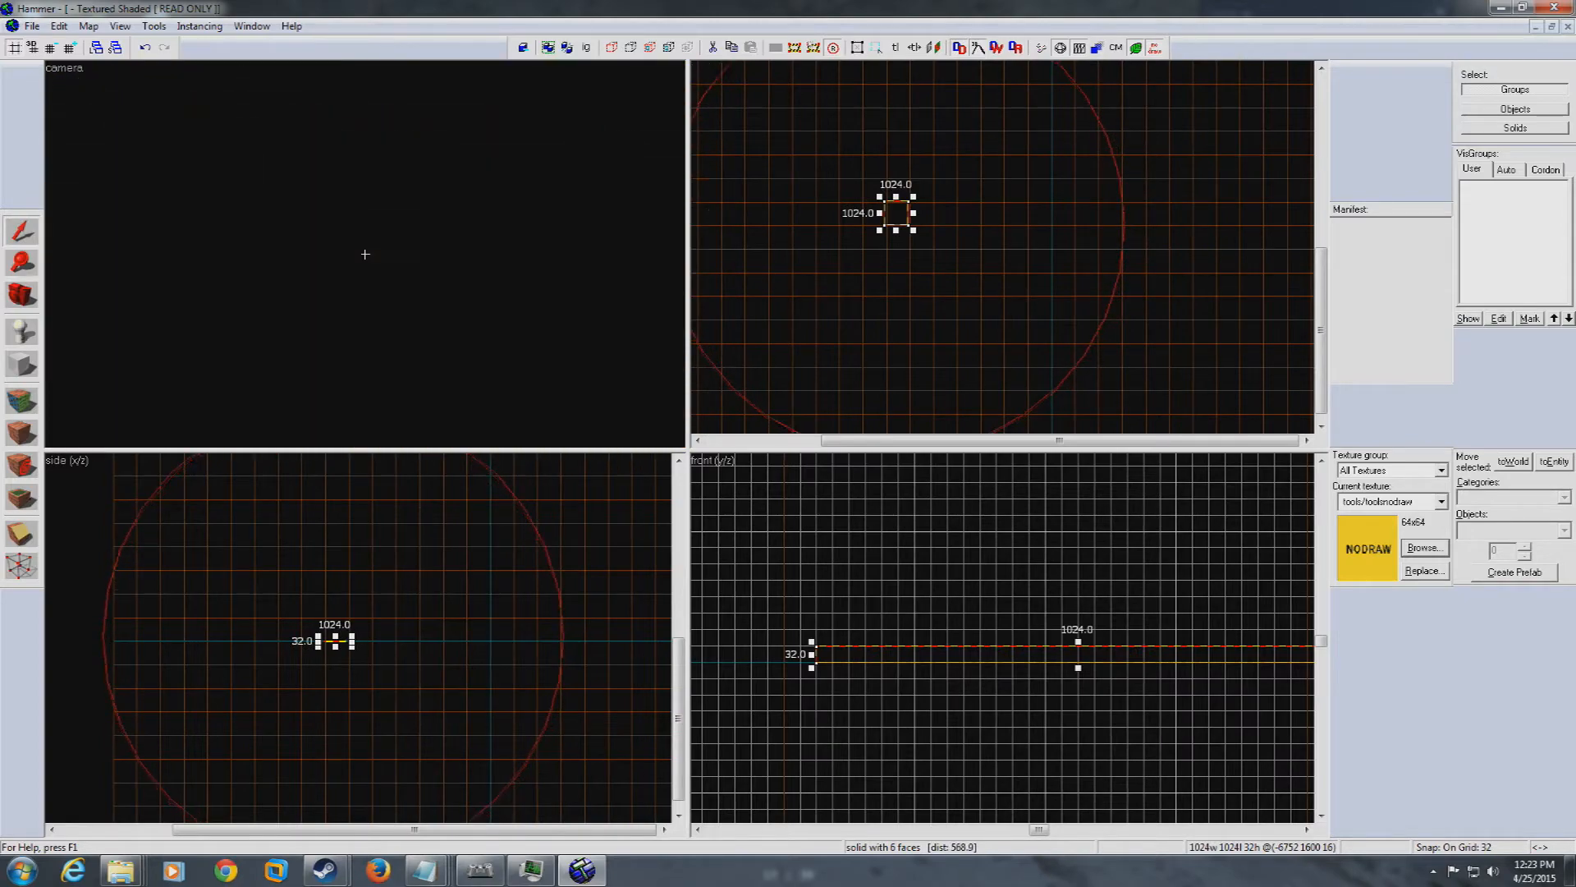
key(z)
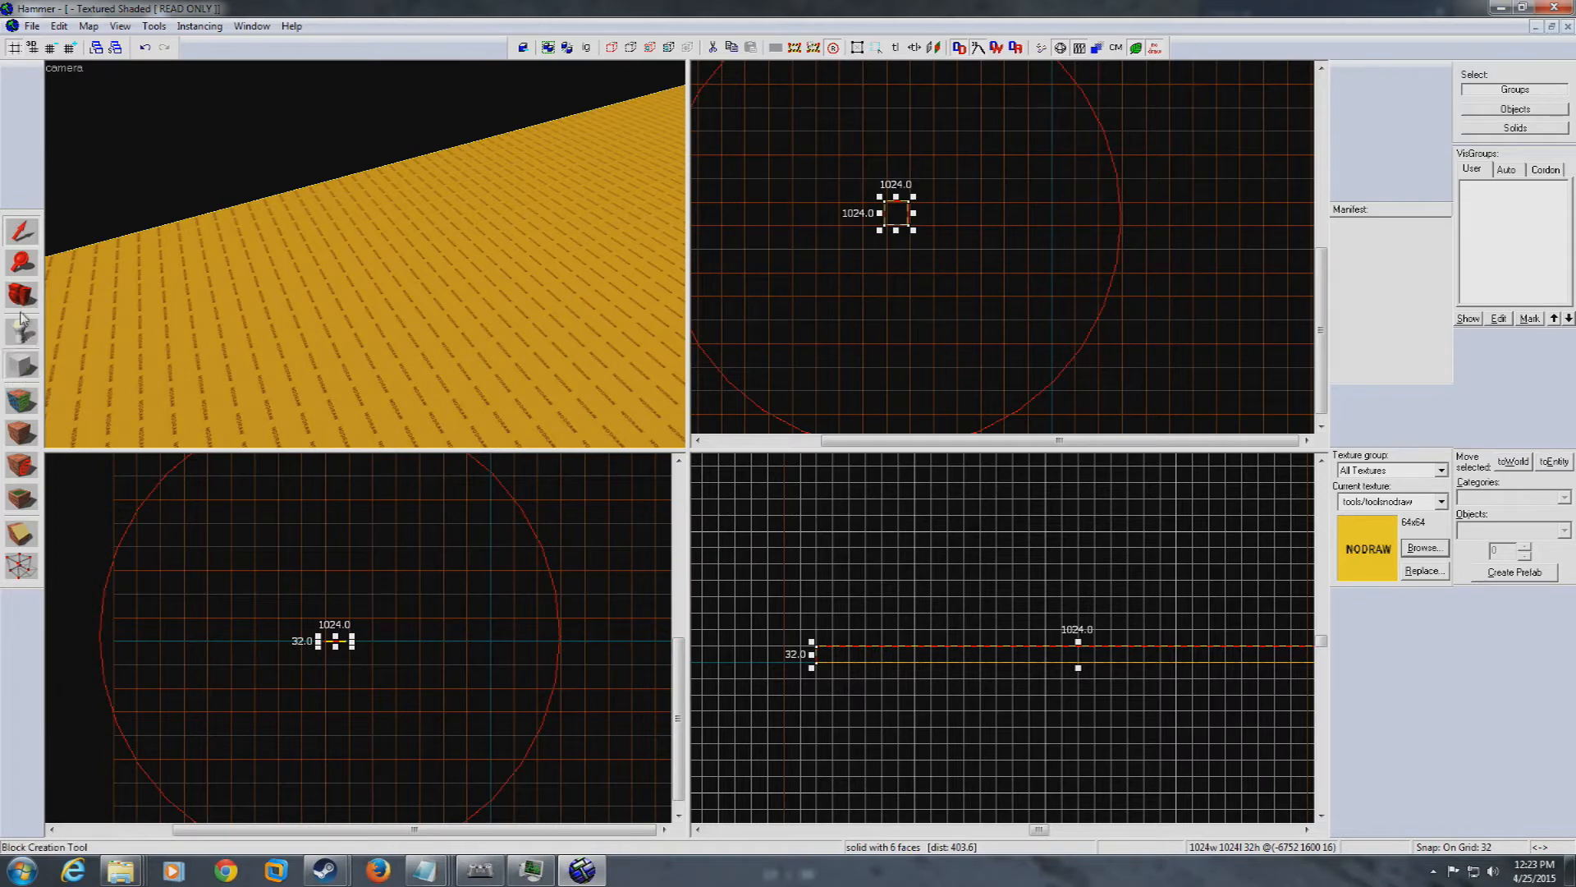
click(23, 366)
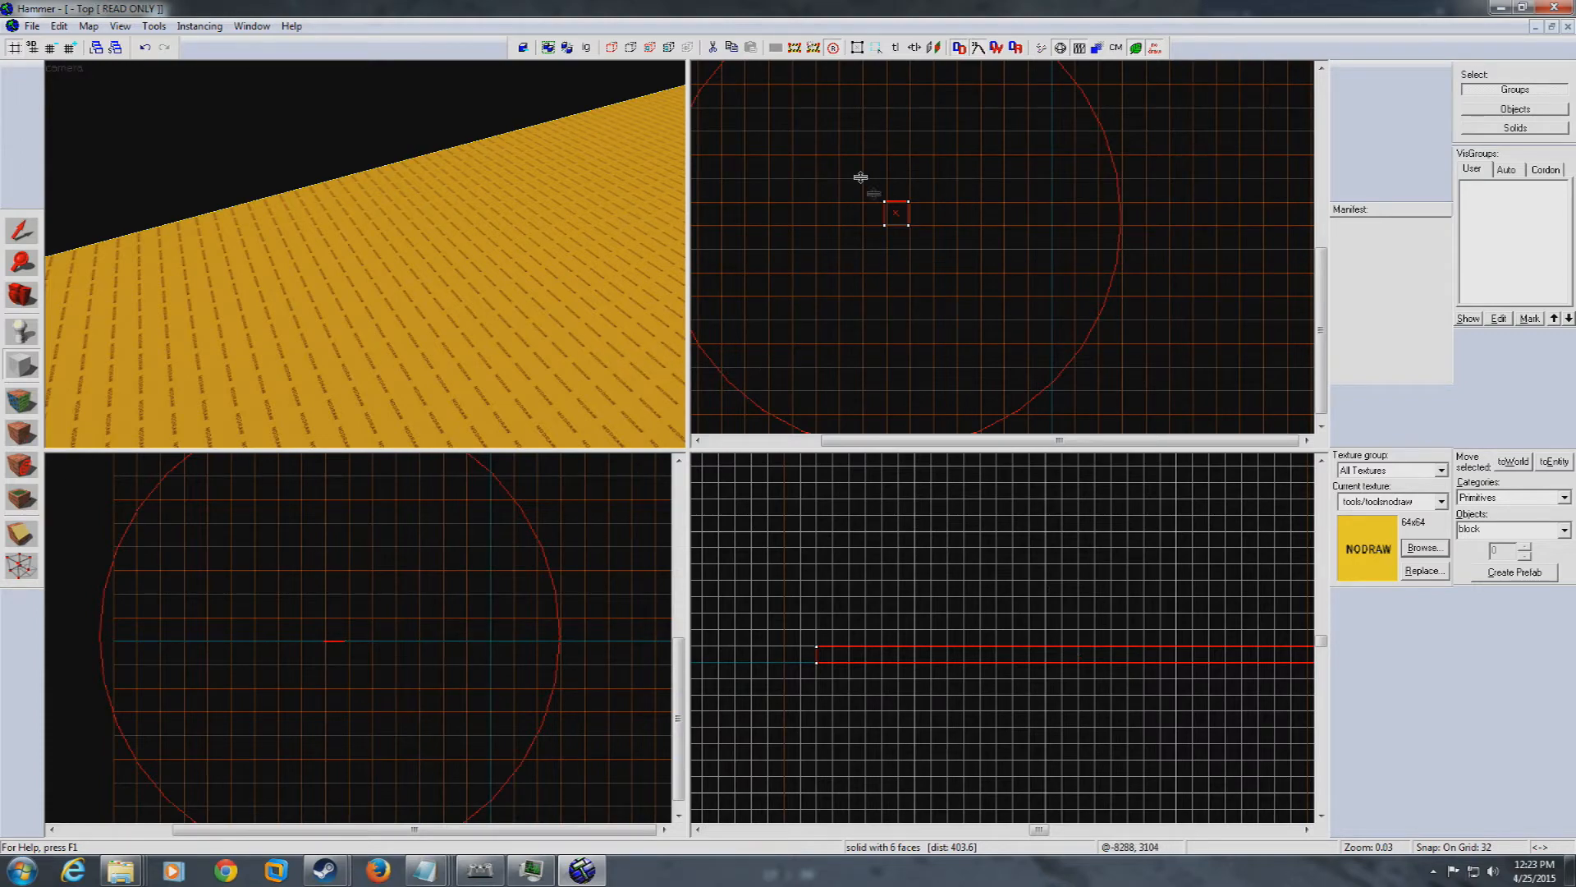
scroll(876, 208, up, 10)
scroll(893, 210, up, 5)
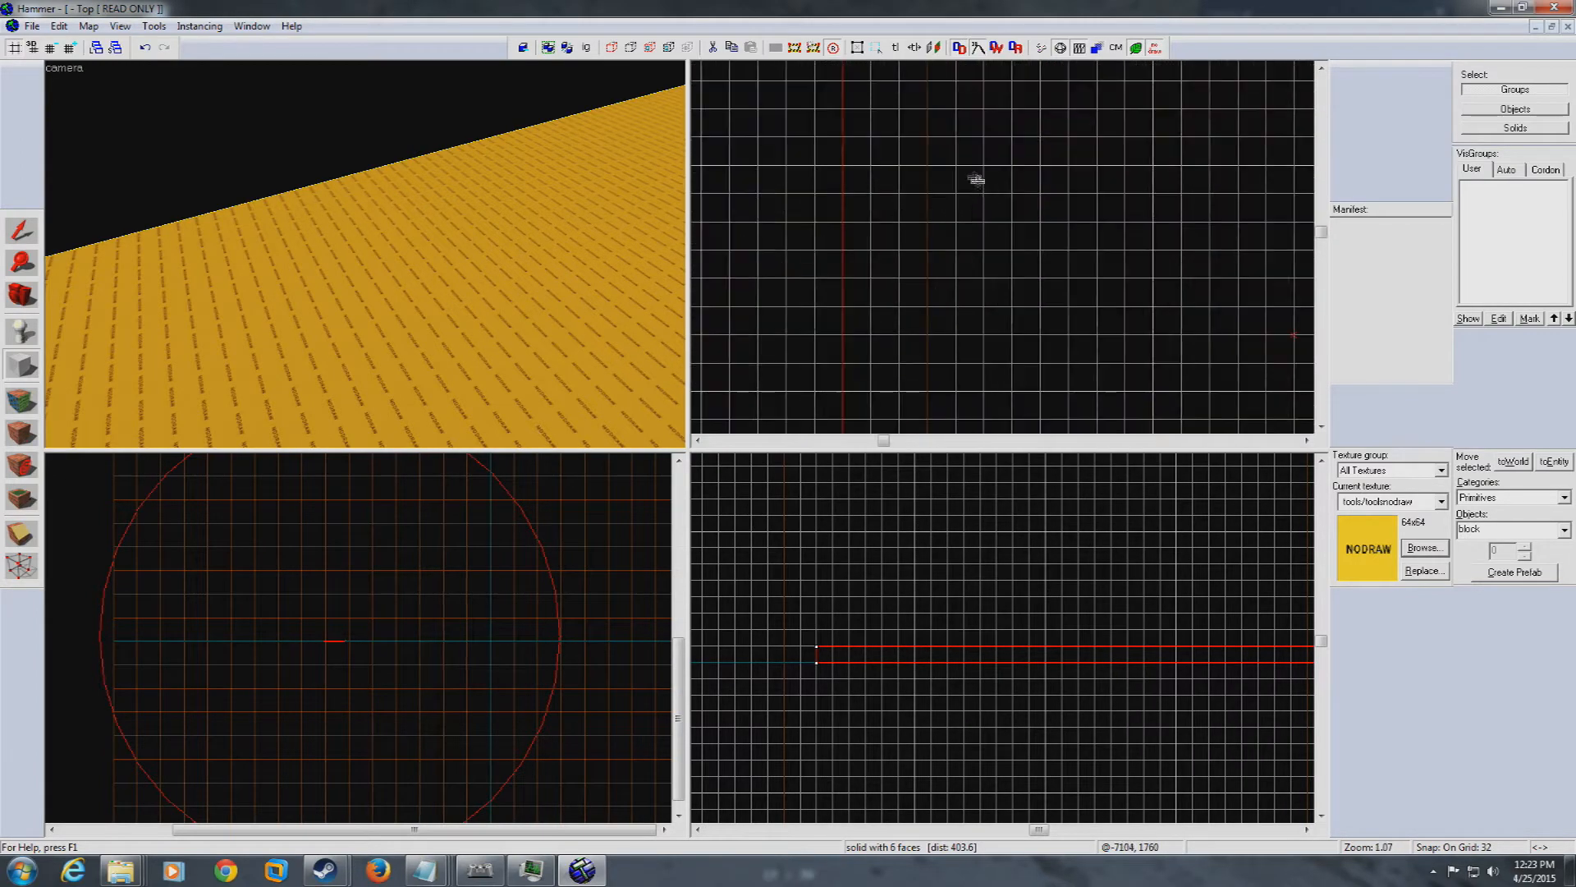
drag(953, 158, 983, 255)
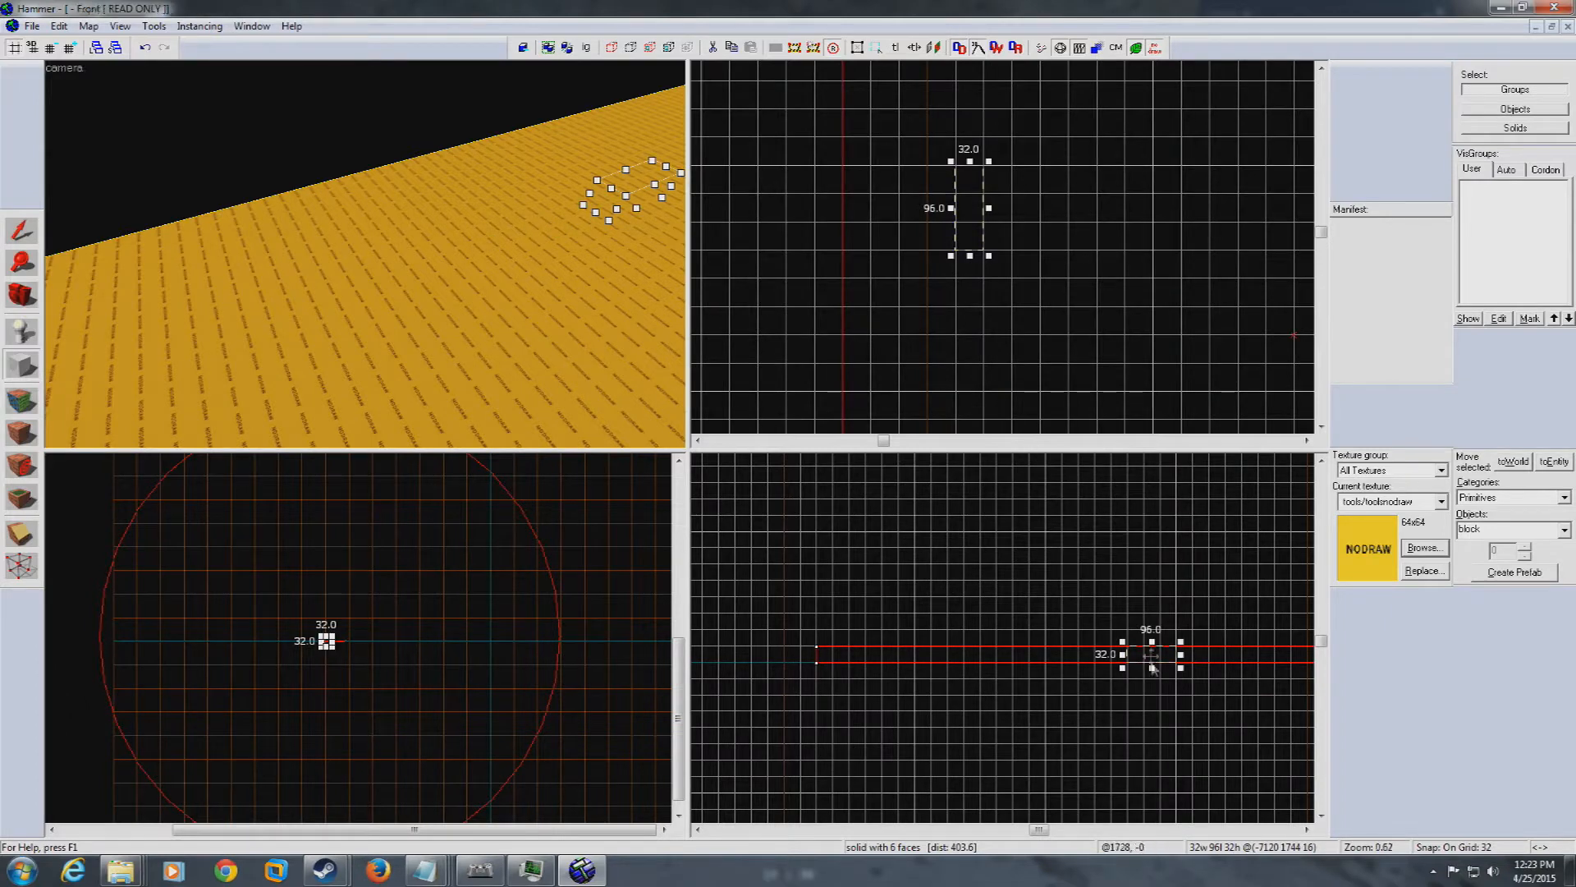
Resize the new block outline to 128 units high, with its base on the slab's top surface
drag(1152, 641, 1151, 577)
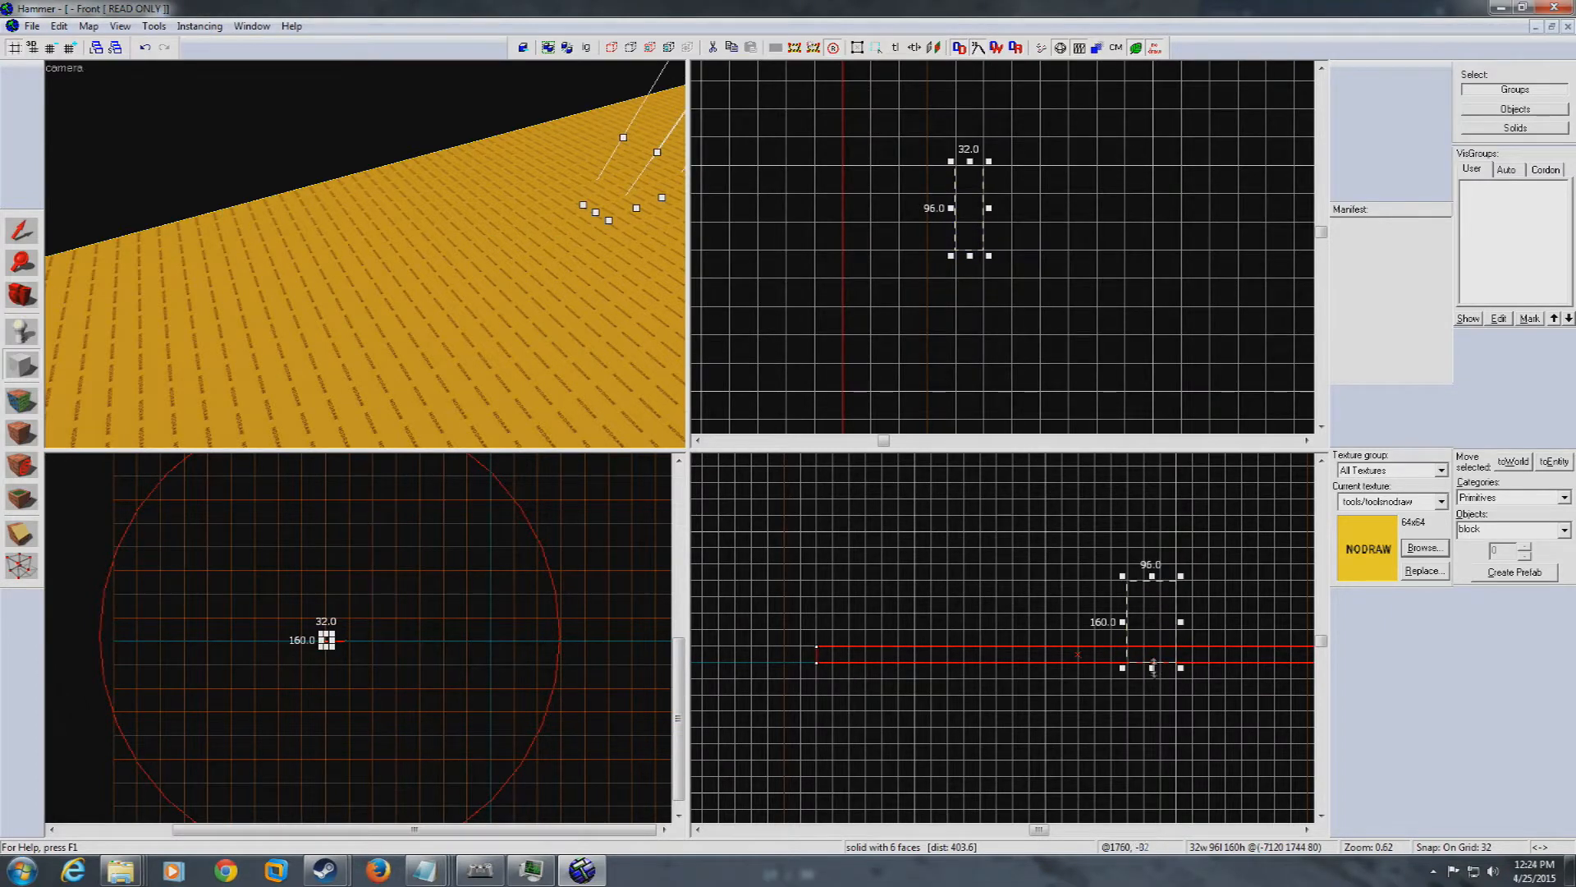
drag(1153, 667, 1154, 651)
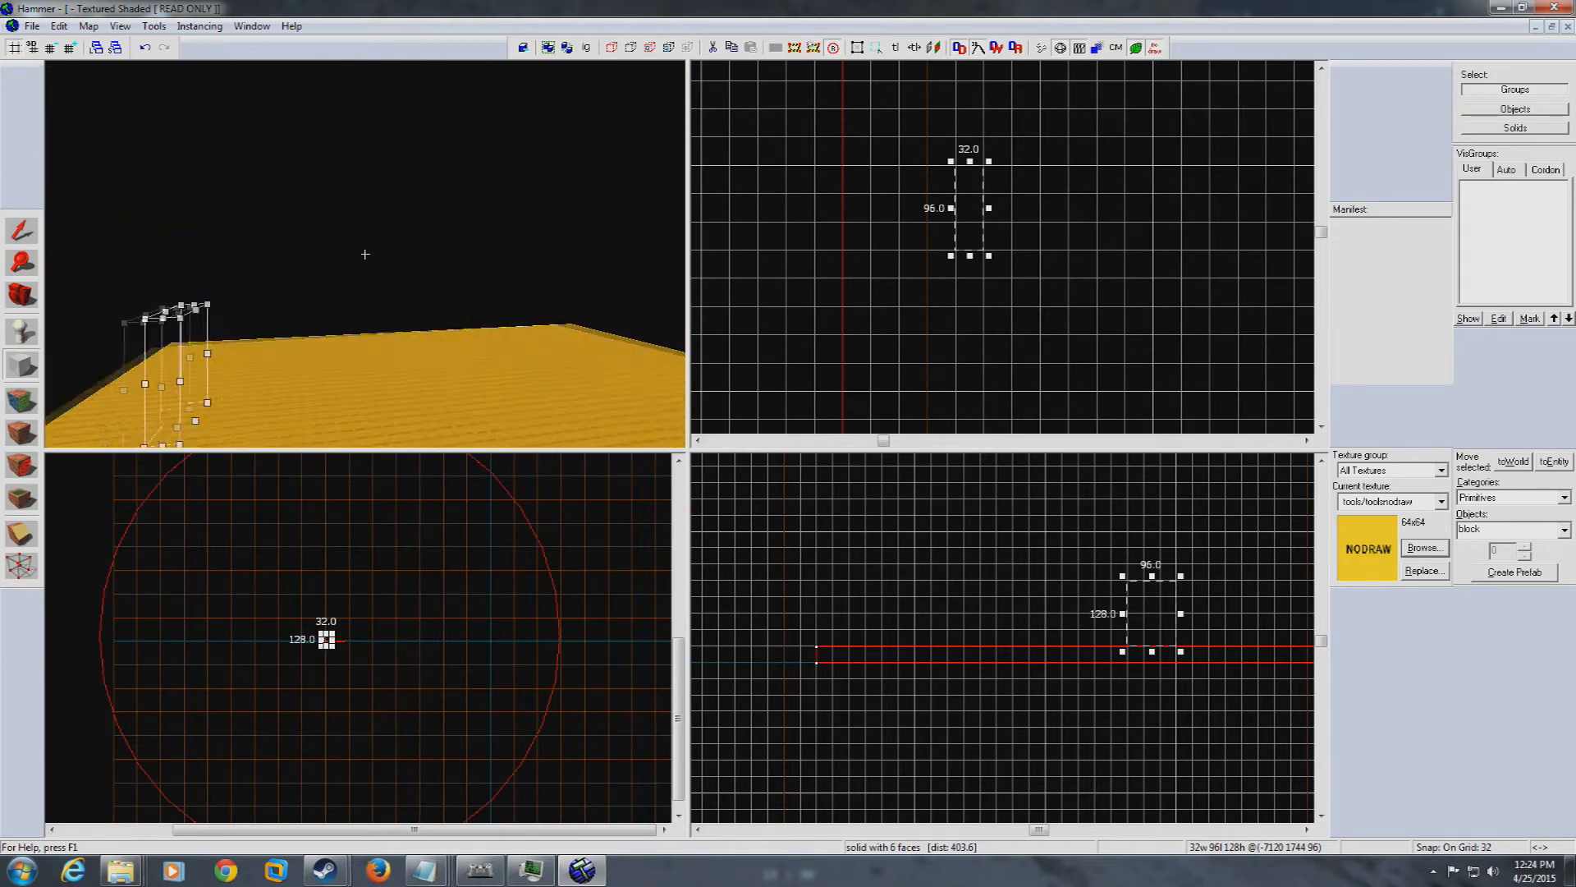
key(z)
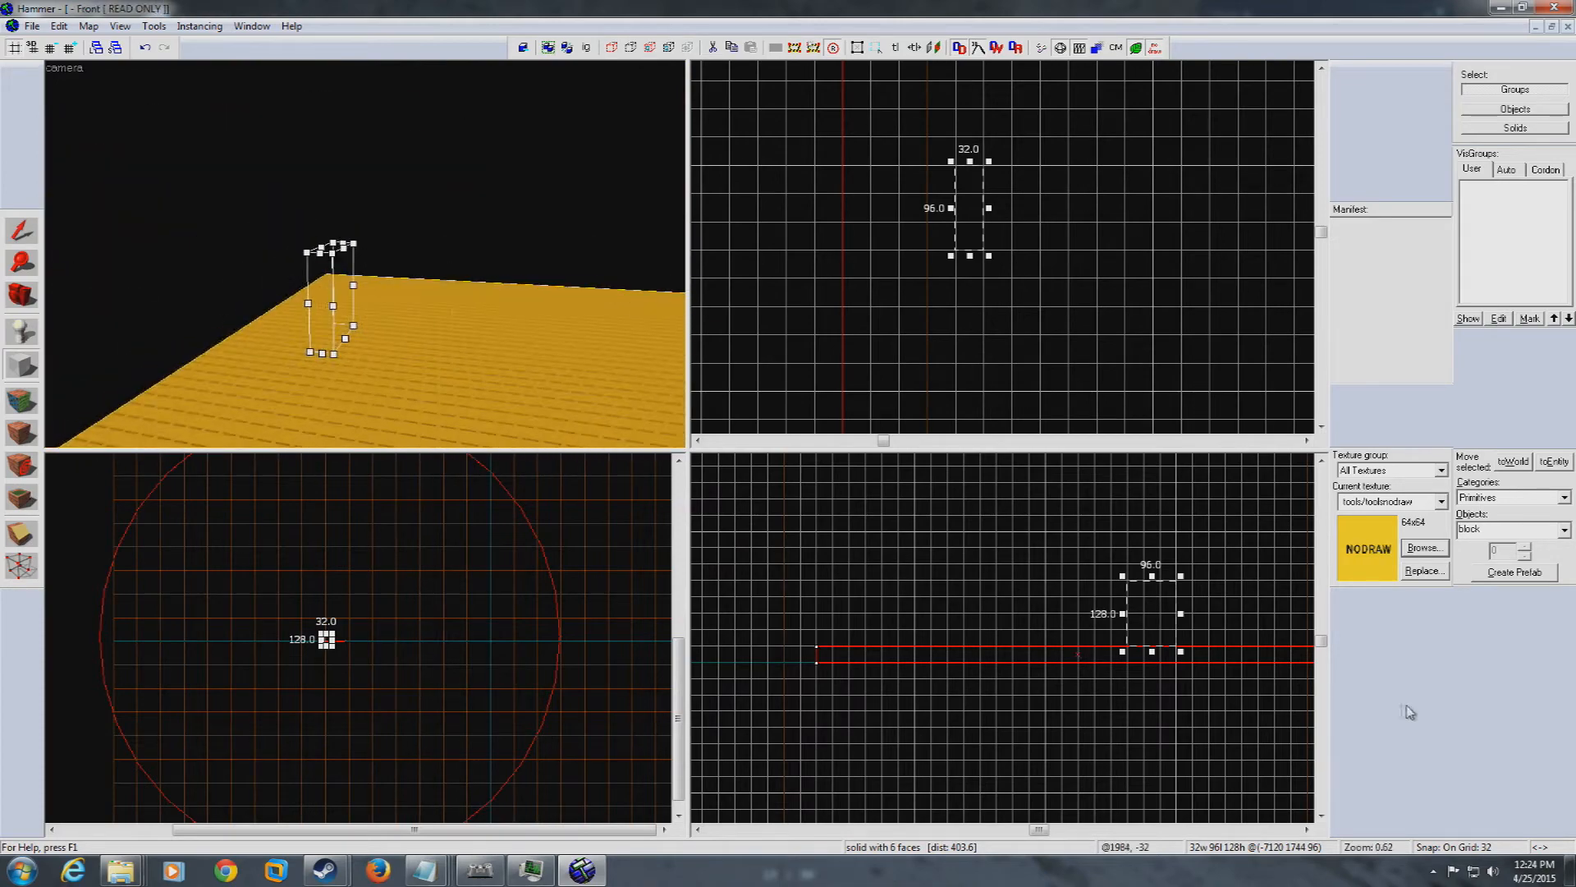
Choose the brick/brickwall020a texture using the filter "wall" and create the outlined 32 by 96 by 128 block with it
click(1425, 548)
text(wq)
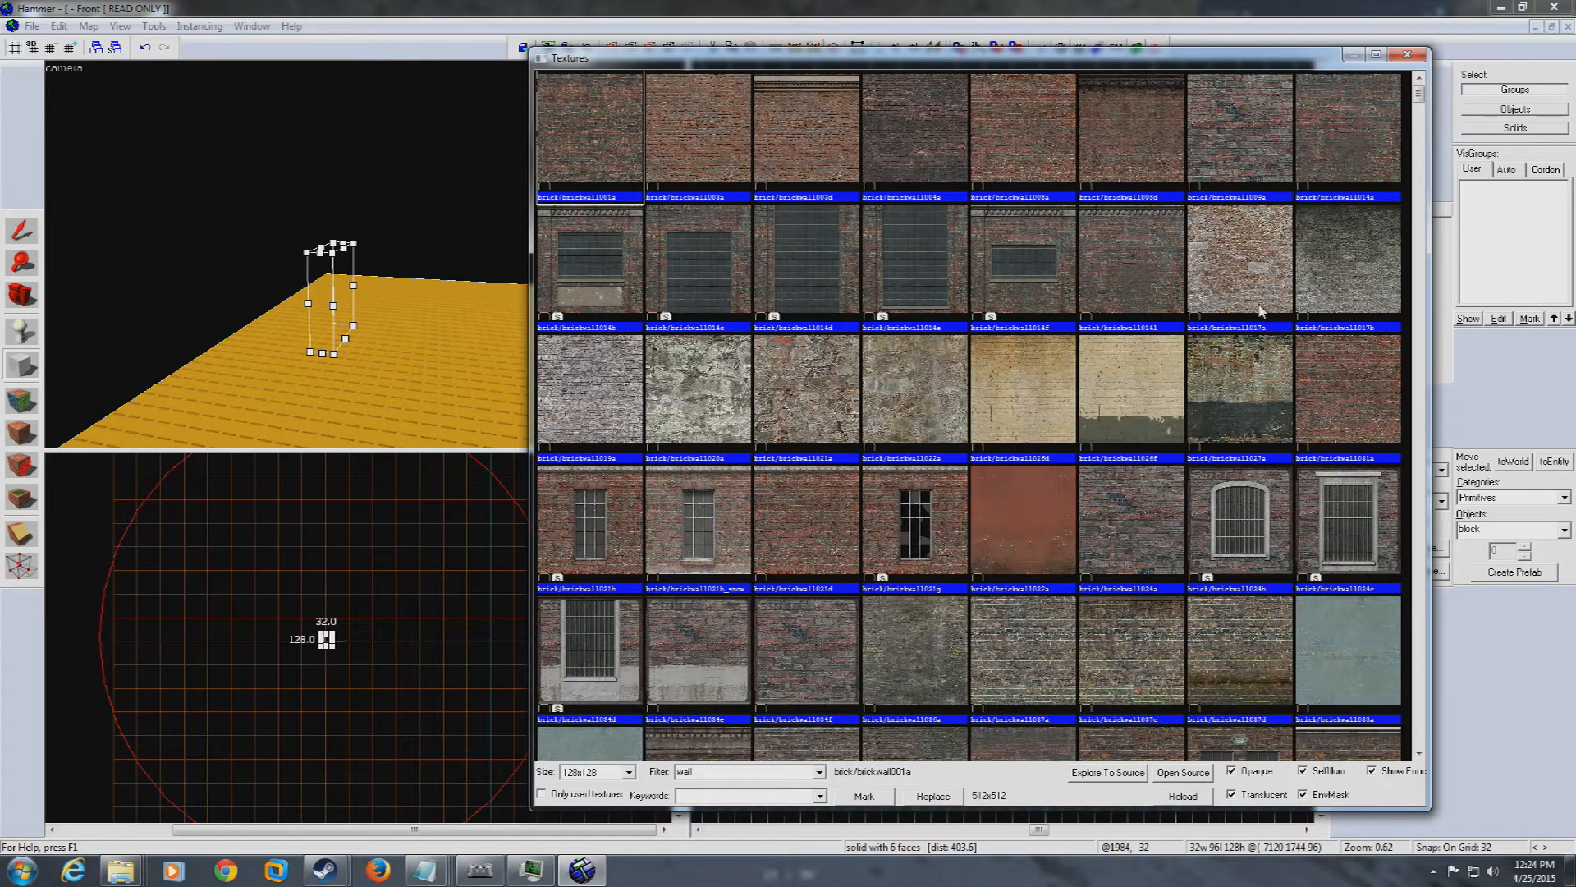
double_click(708, 394)
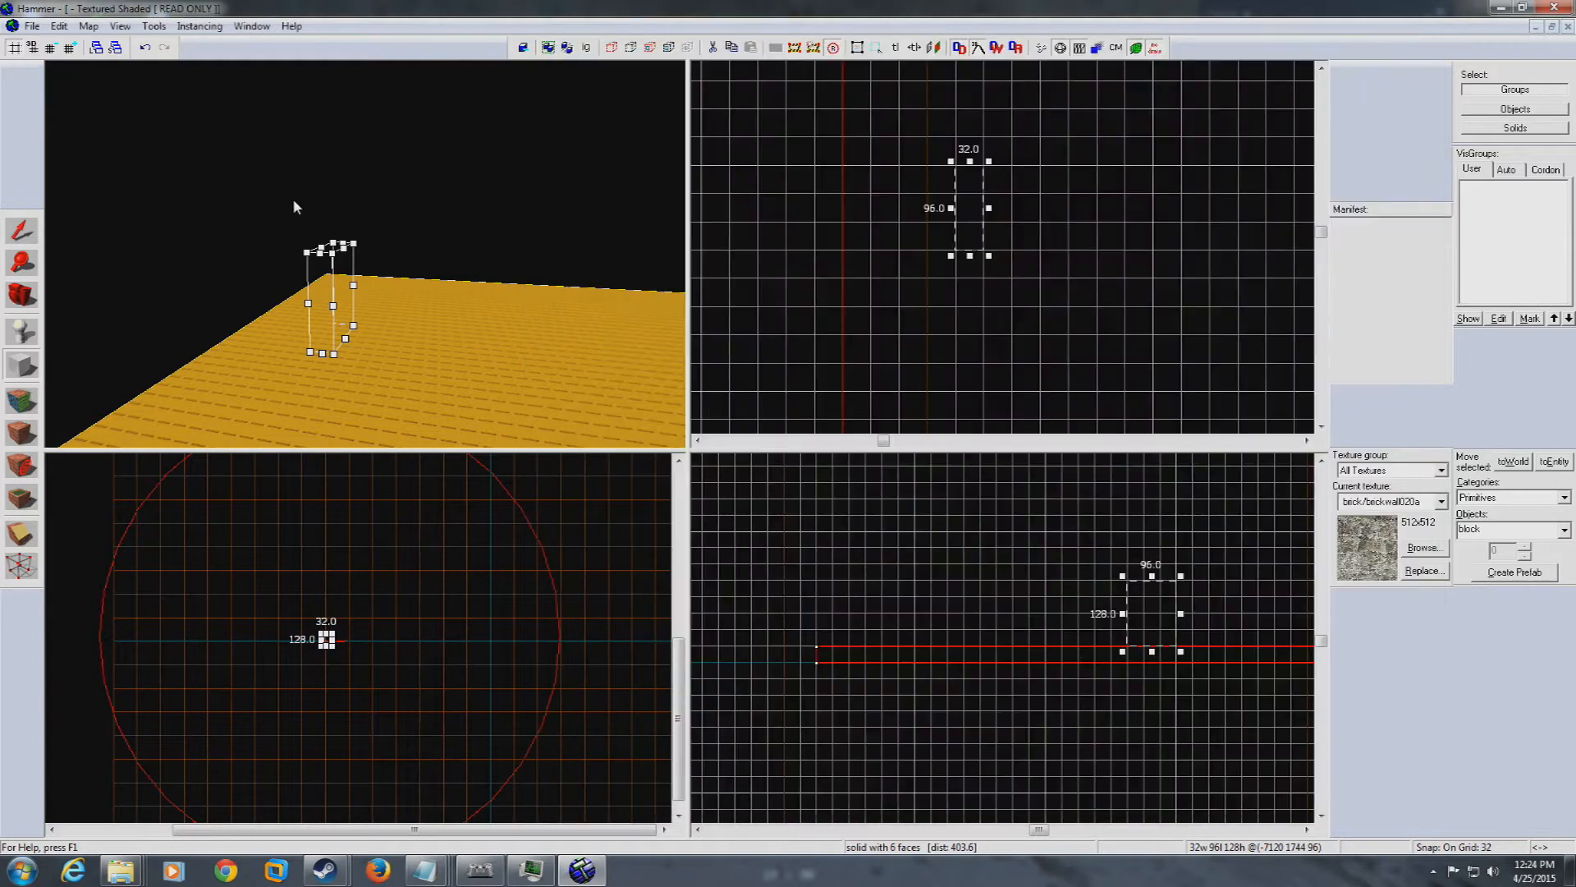
key(Return)
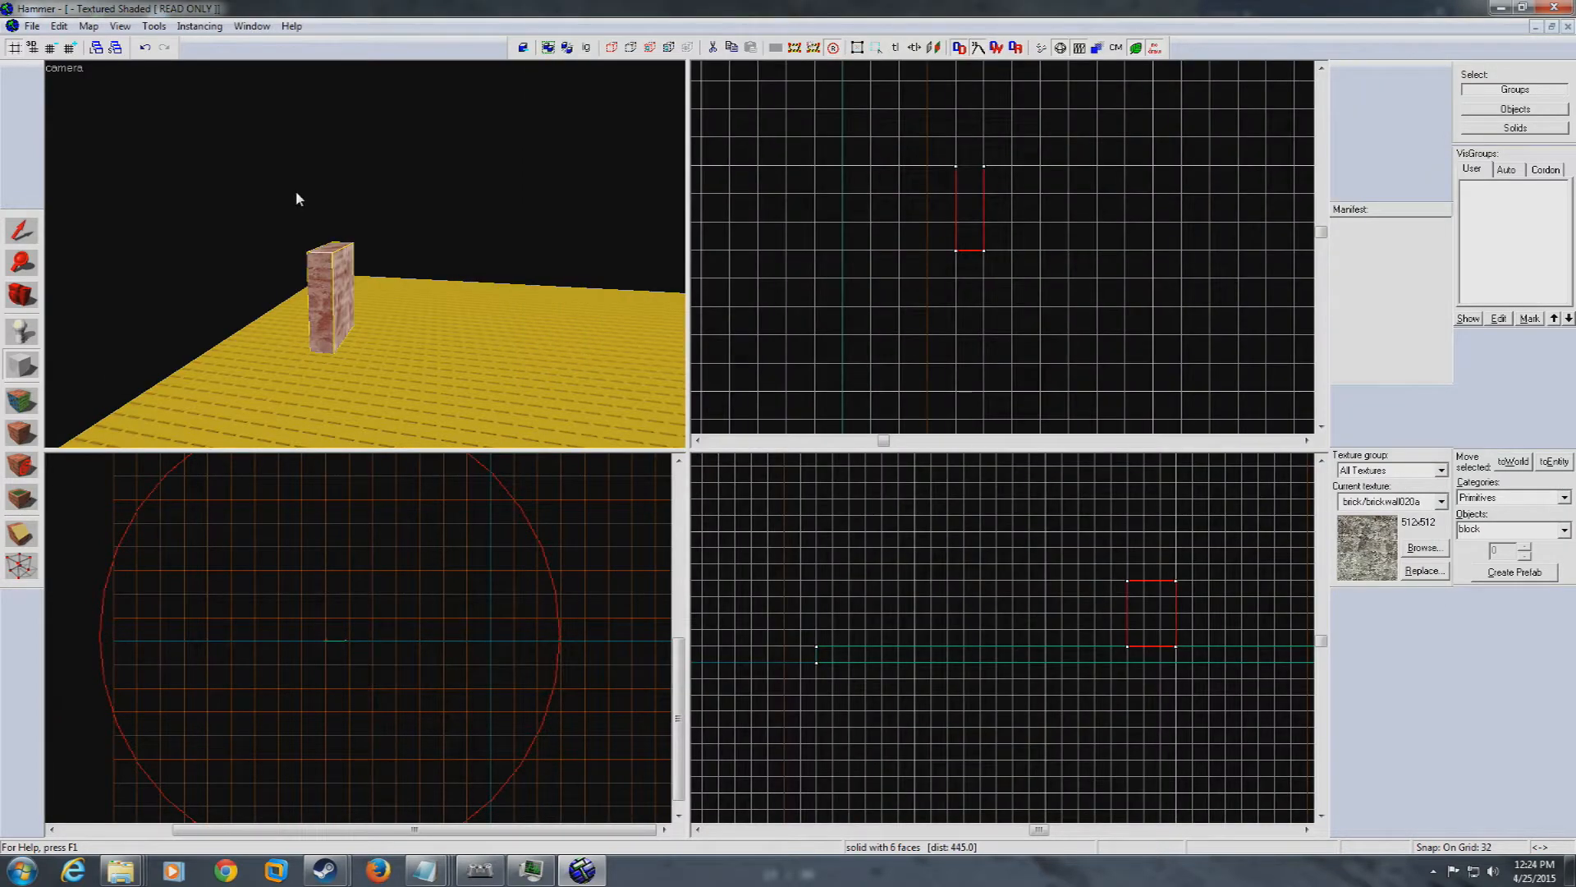
Examine the new brick block and its contact with the slab from the side and from above in the camera view
key(z)
key(d)
key(w)
key(w)
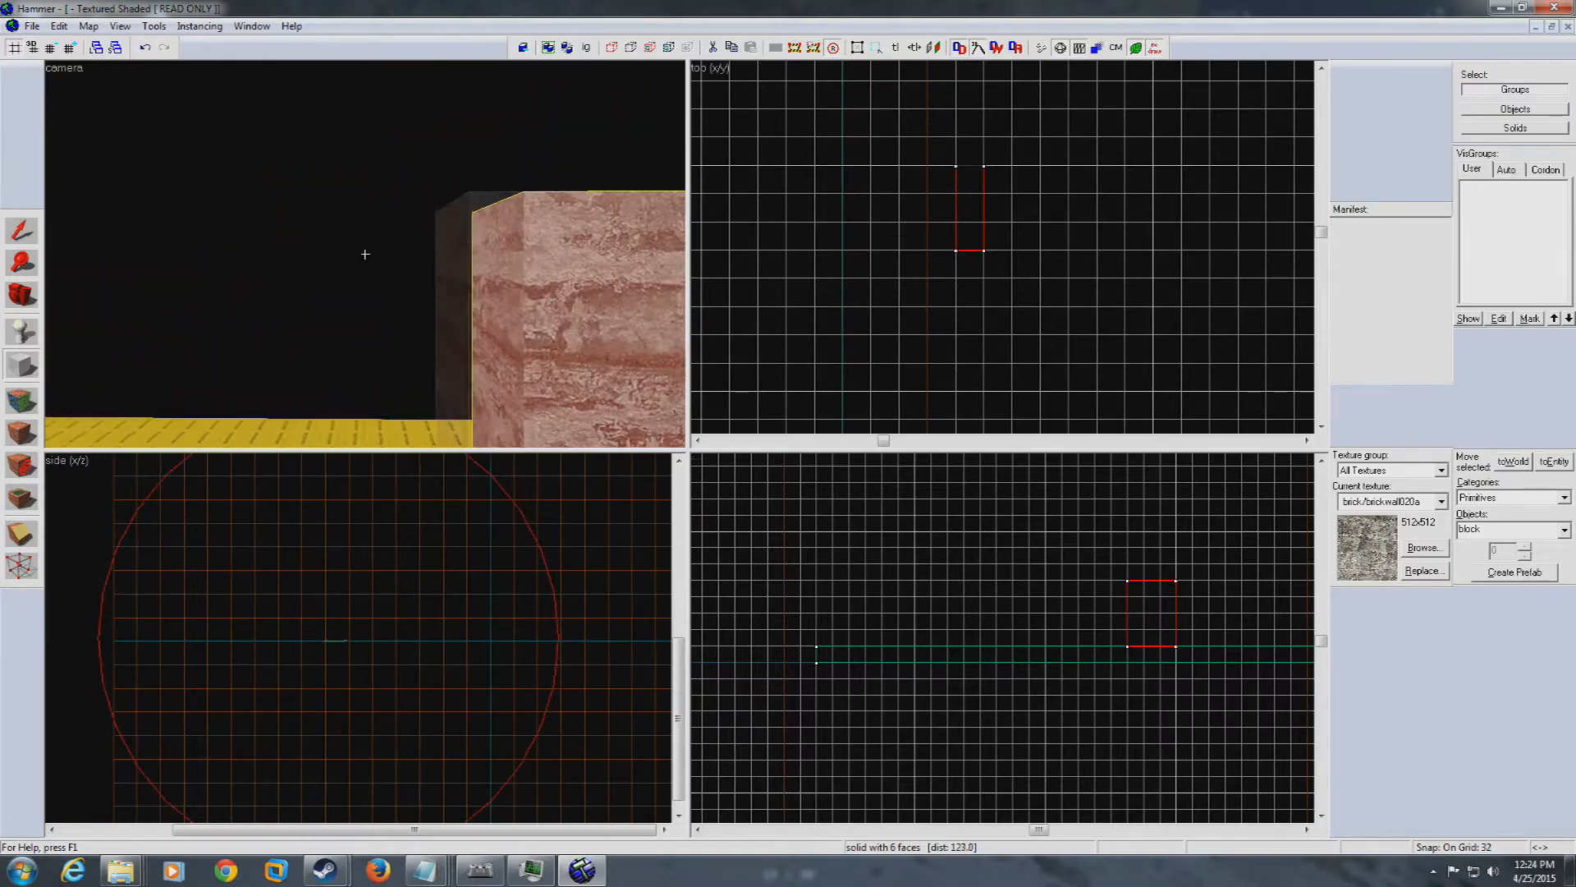
key(s)
key(w)
key(w)
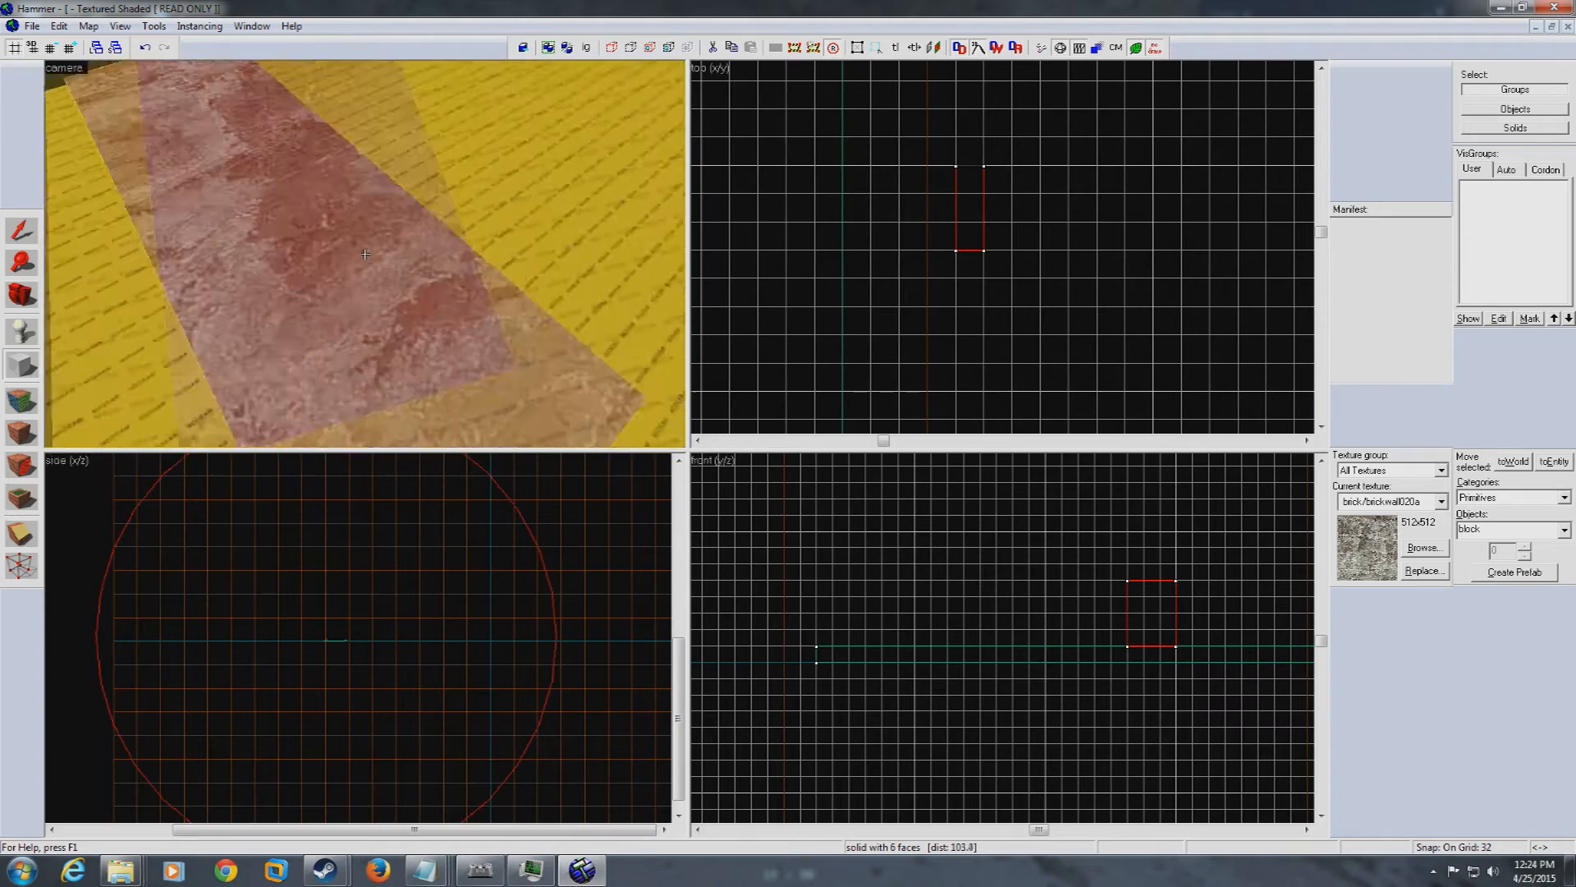
key(w)
key(s)
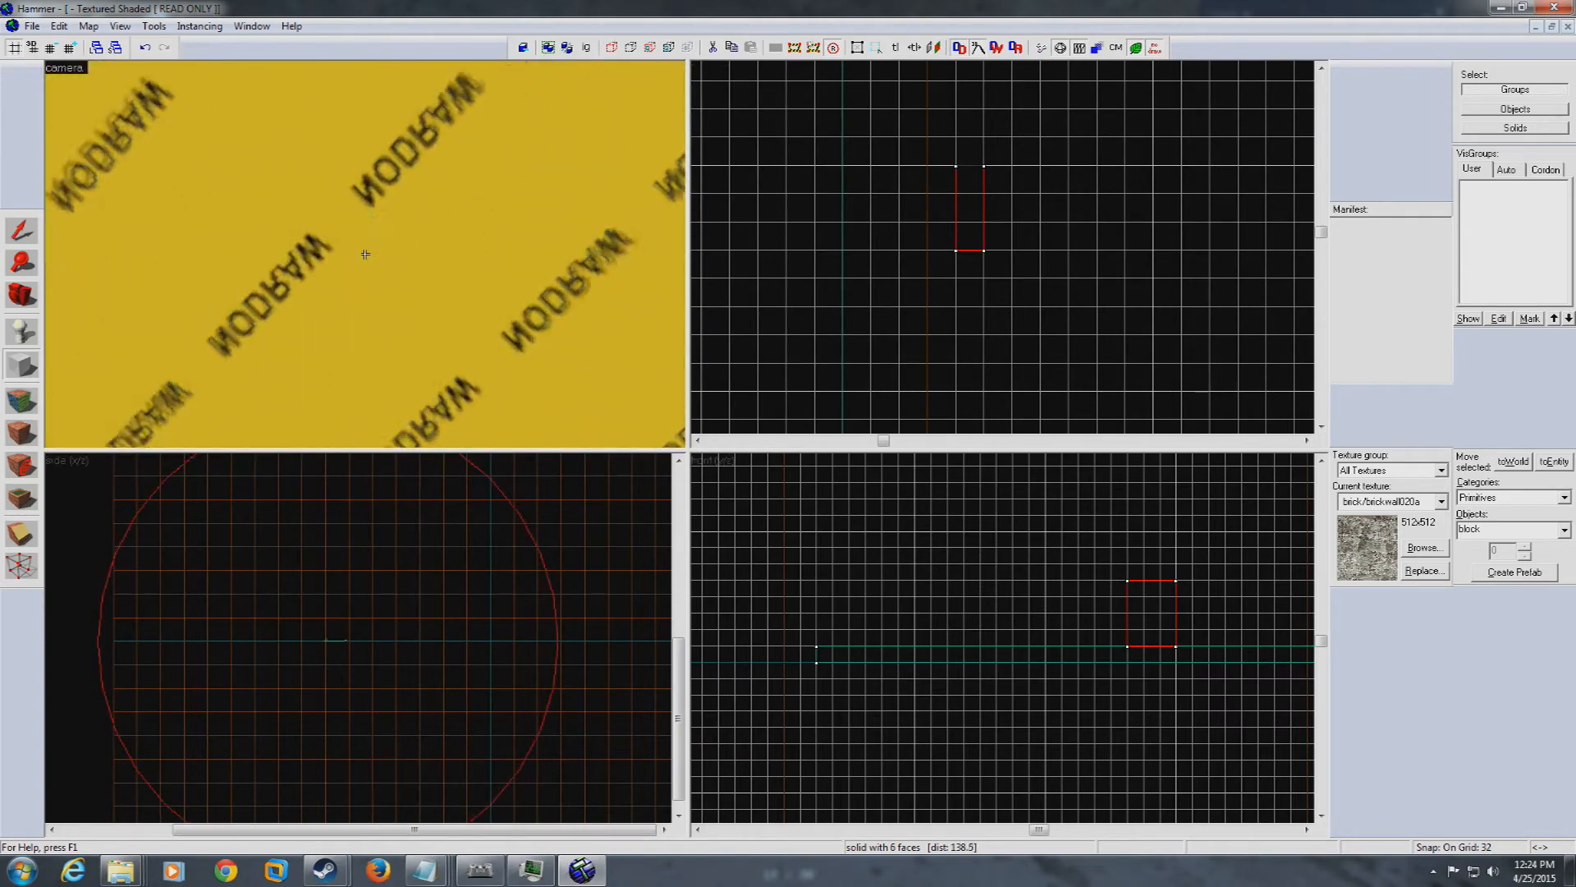
key(w)
key(s)
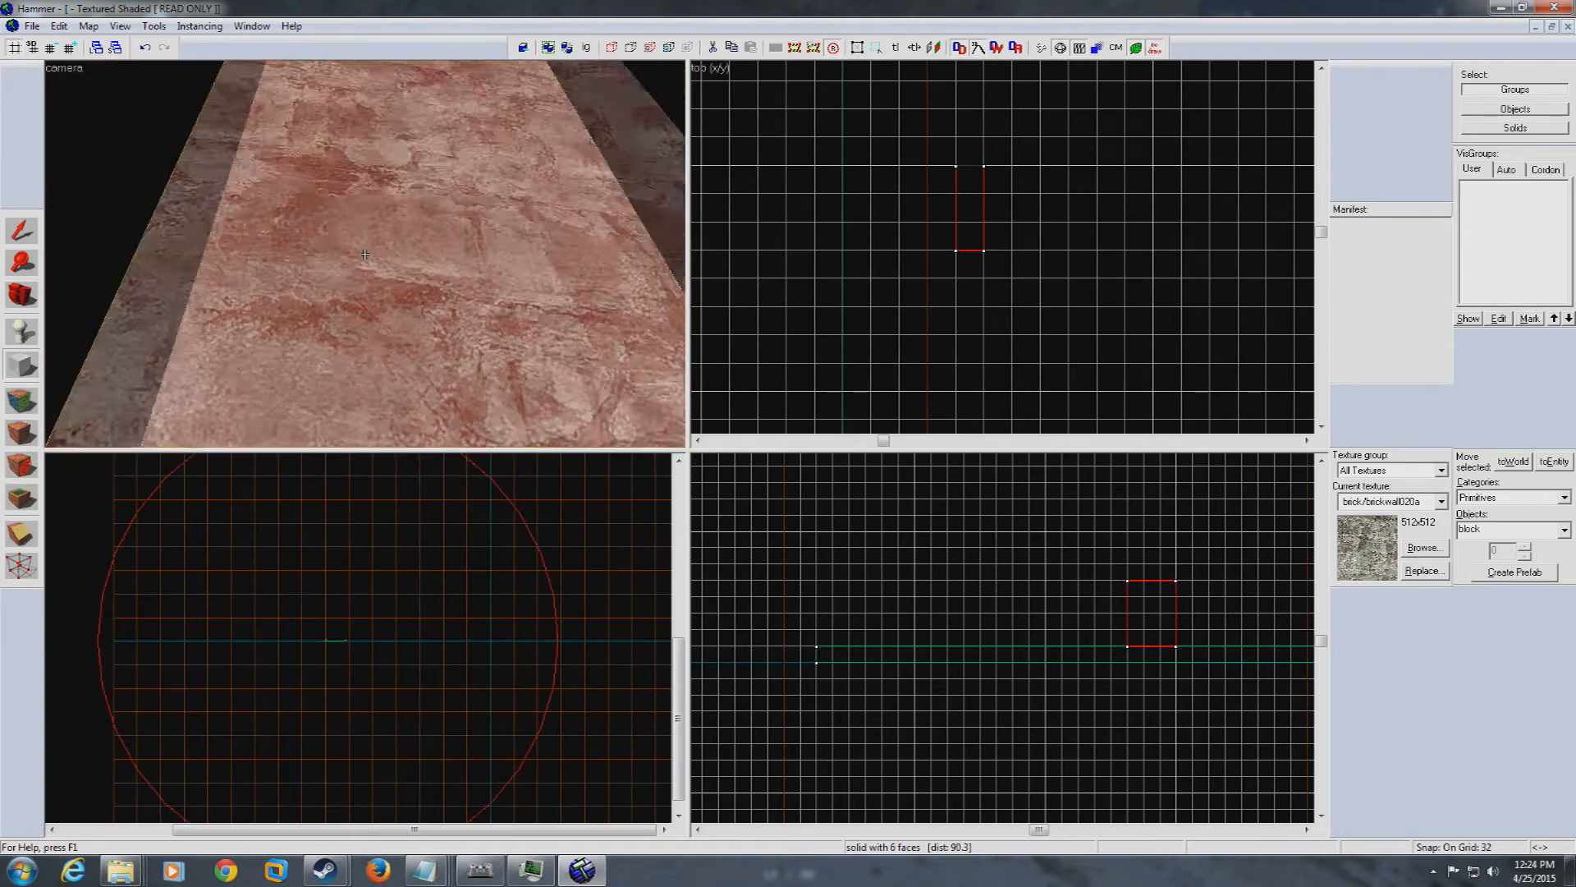
key(w)
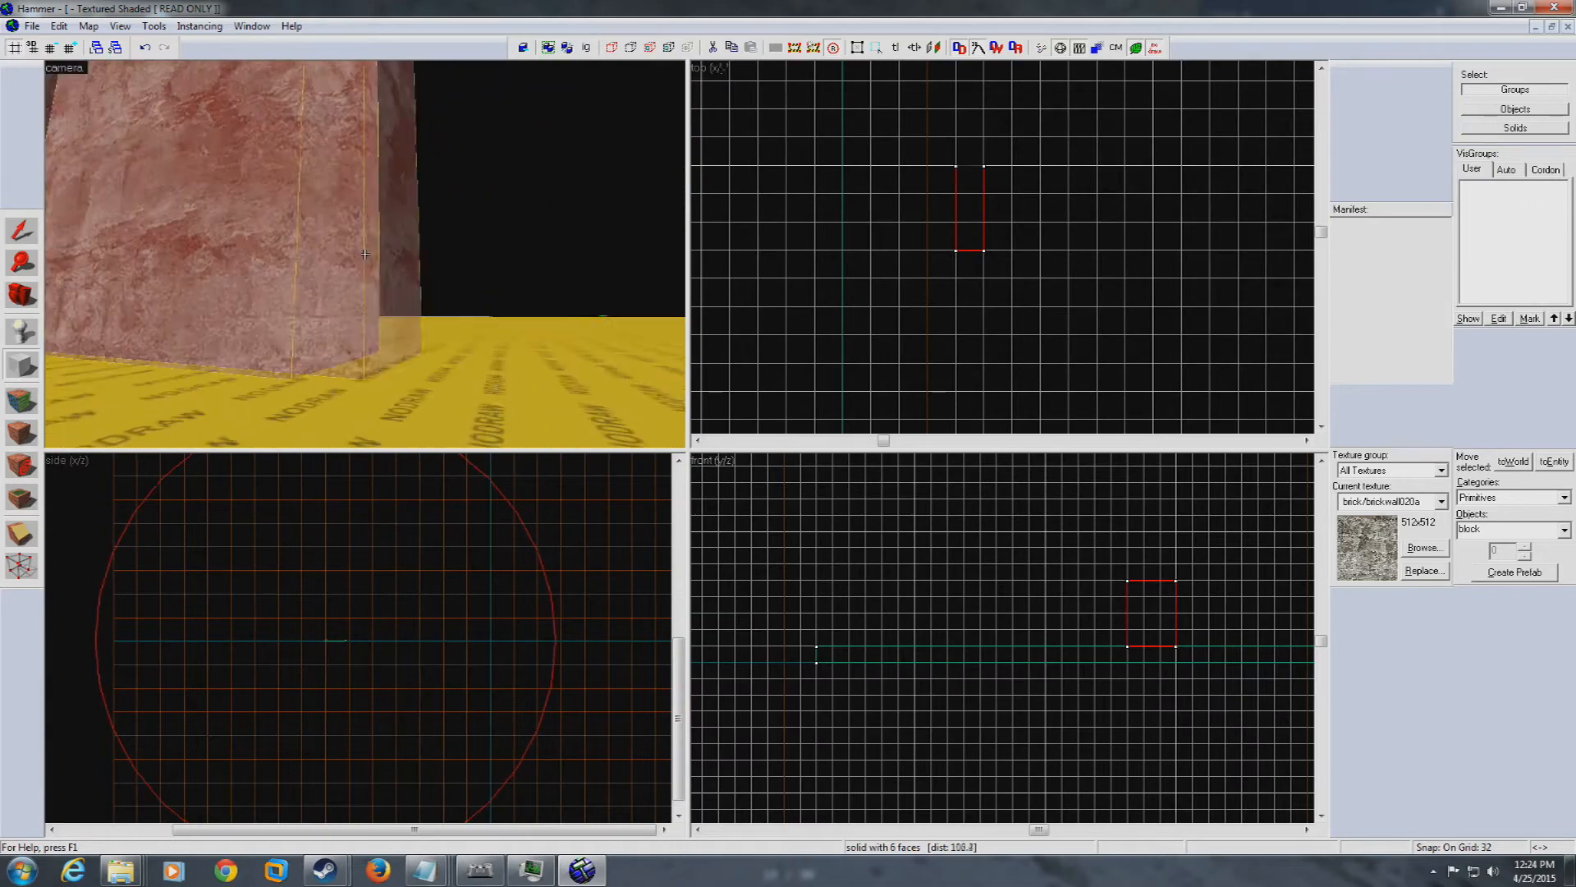
Select the brick block with the Selection tool and raise it 64 units above the slab
key(shift+s)
click(315, 257)
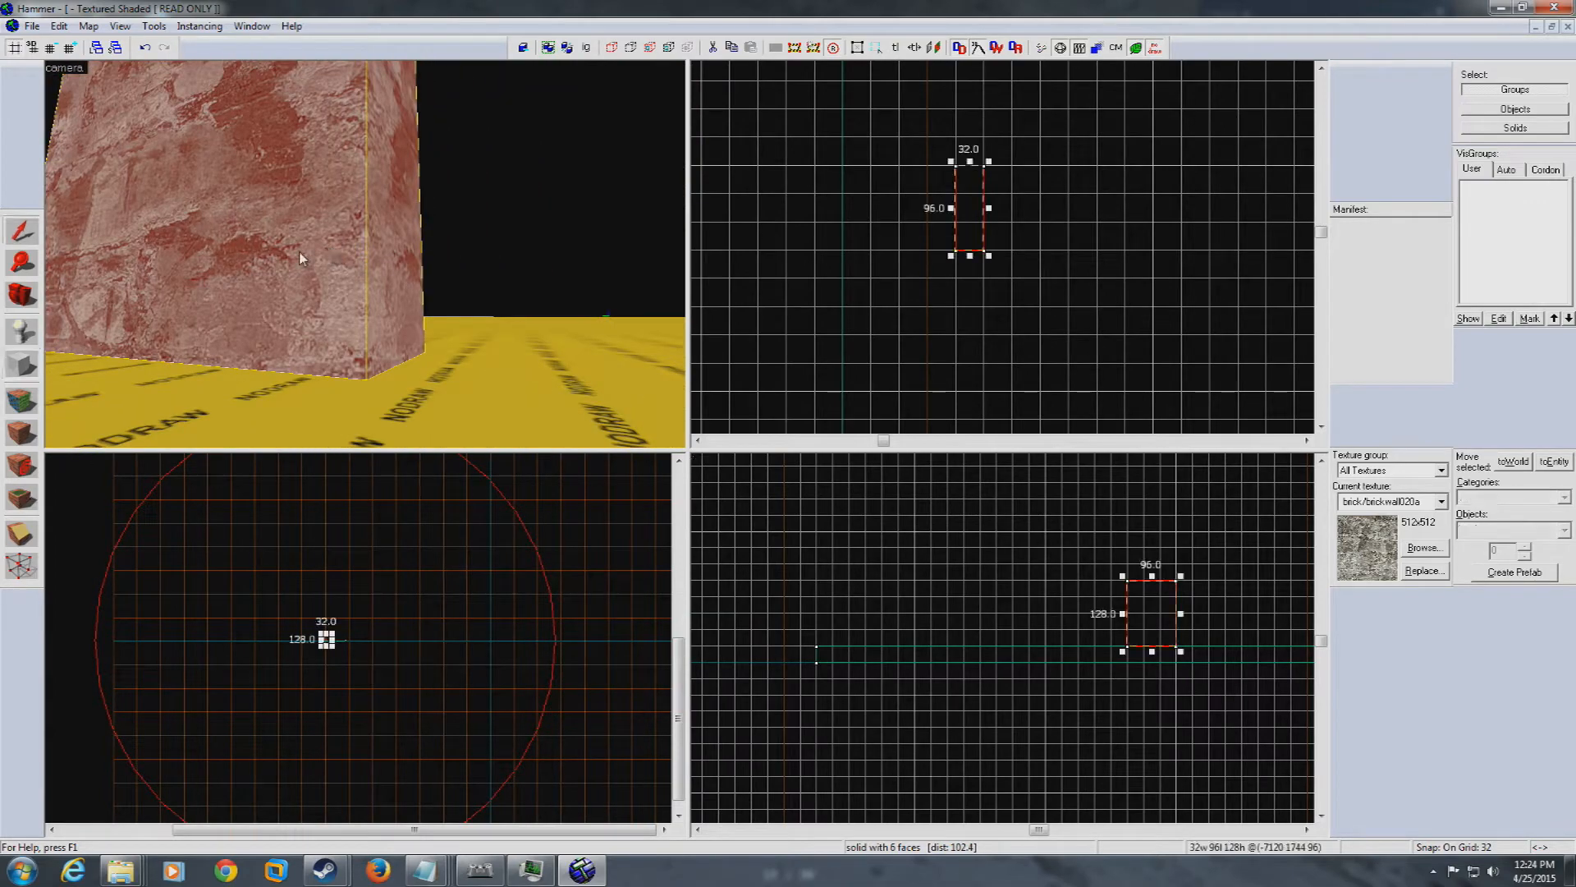
key(Up)
key(Up)
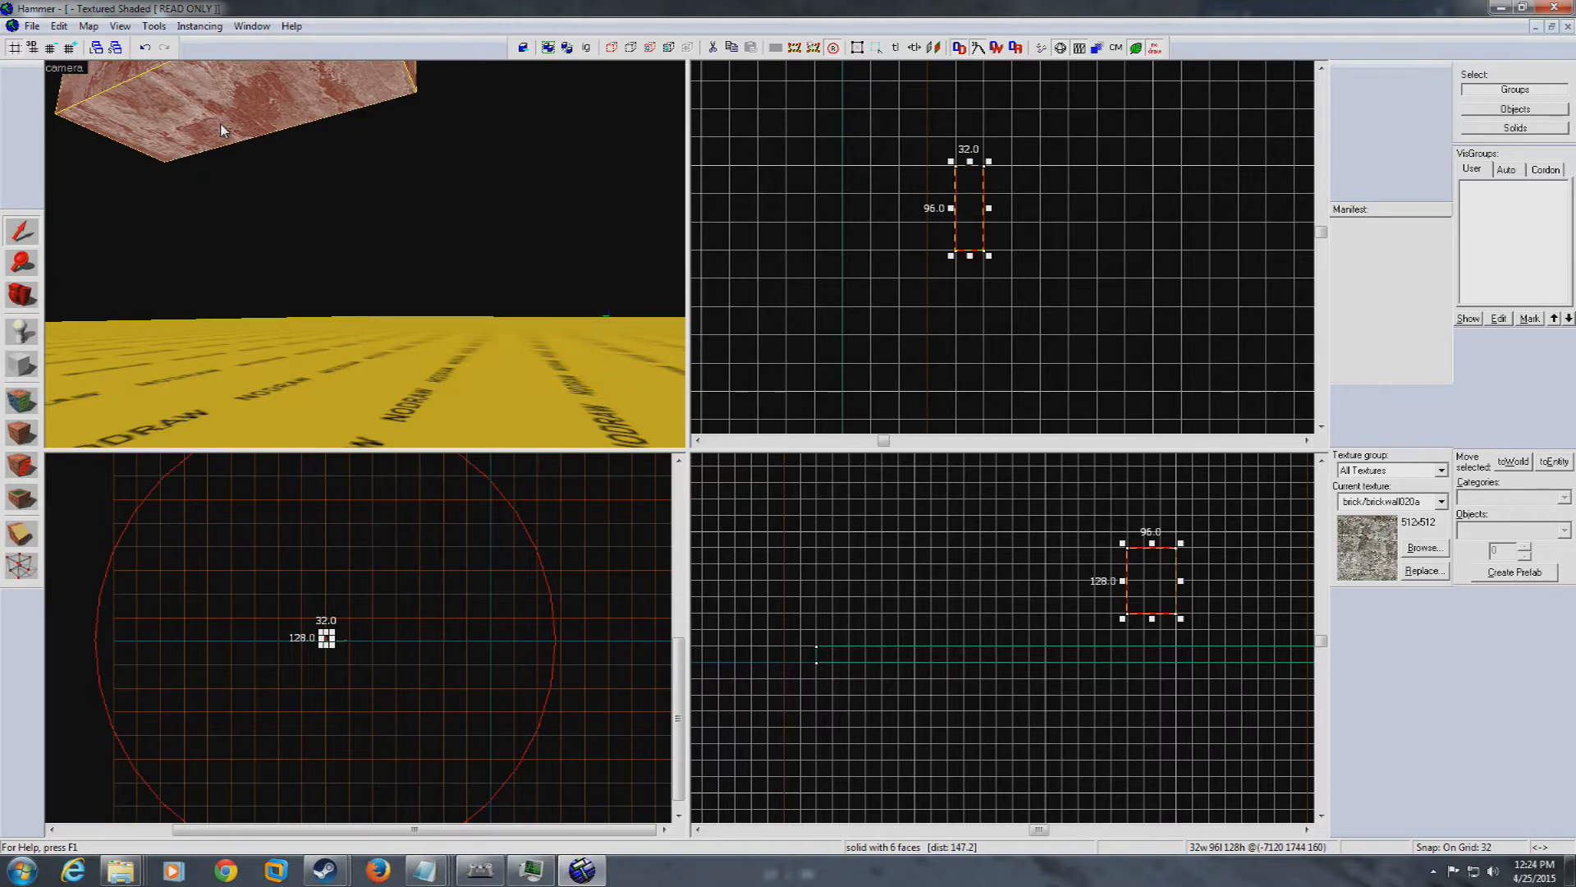
Lower the raised brick block 64 units so that it rests on the slab's top surface
key(z)
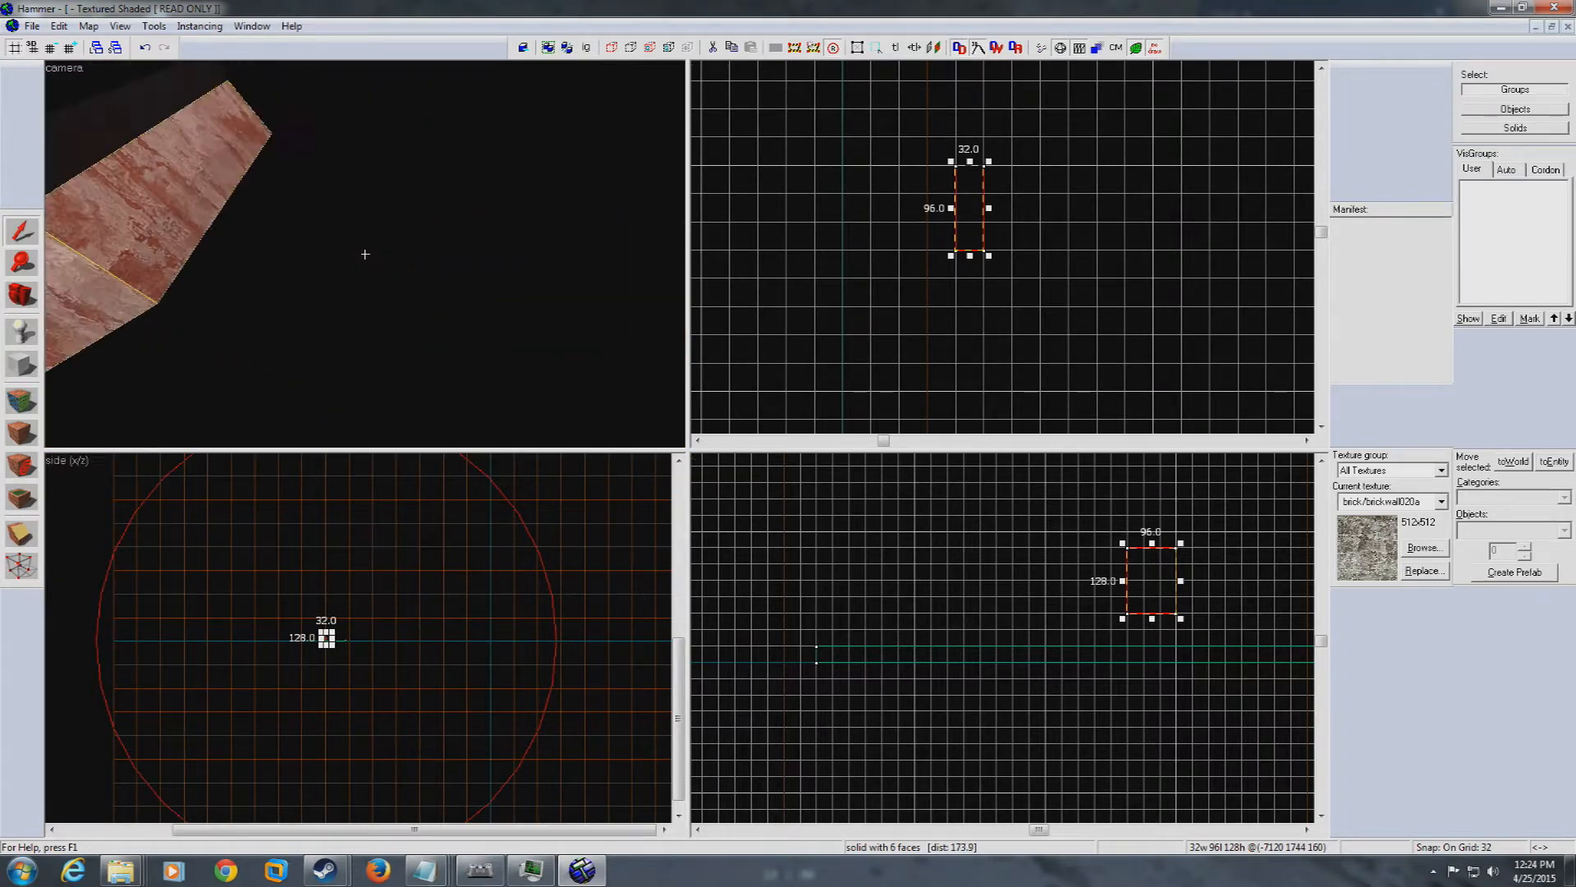
key(s)
key(w)
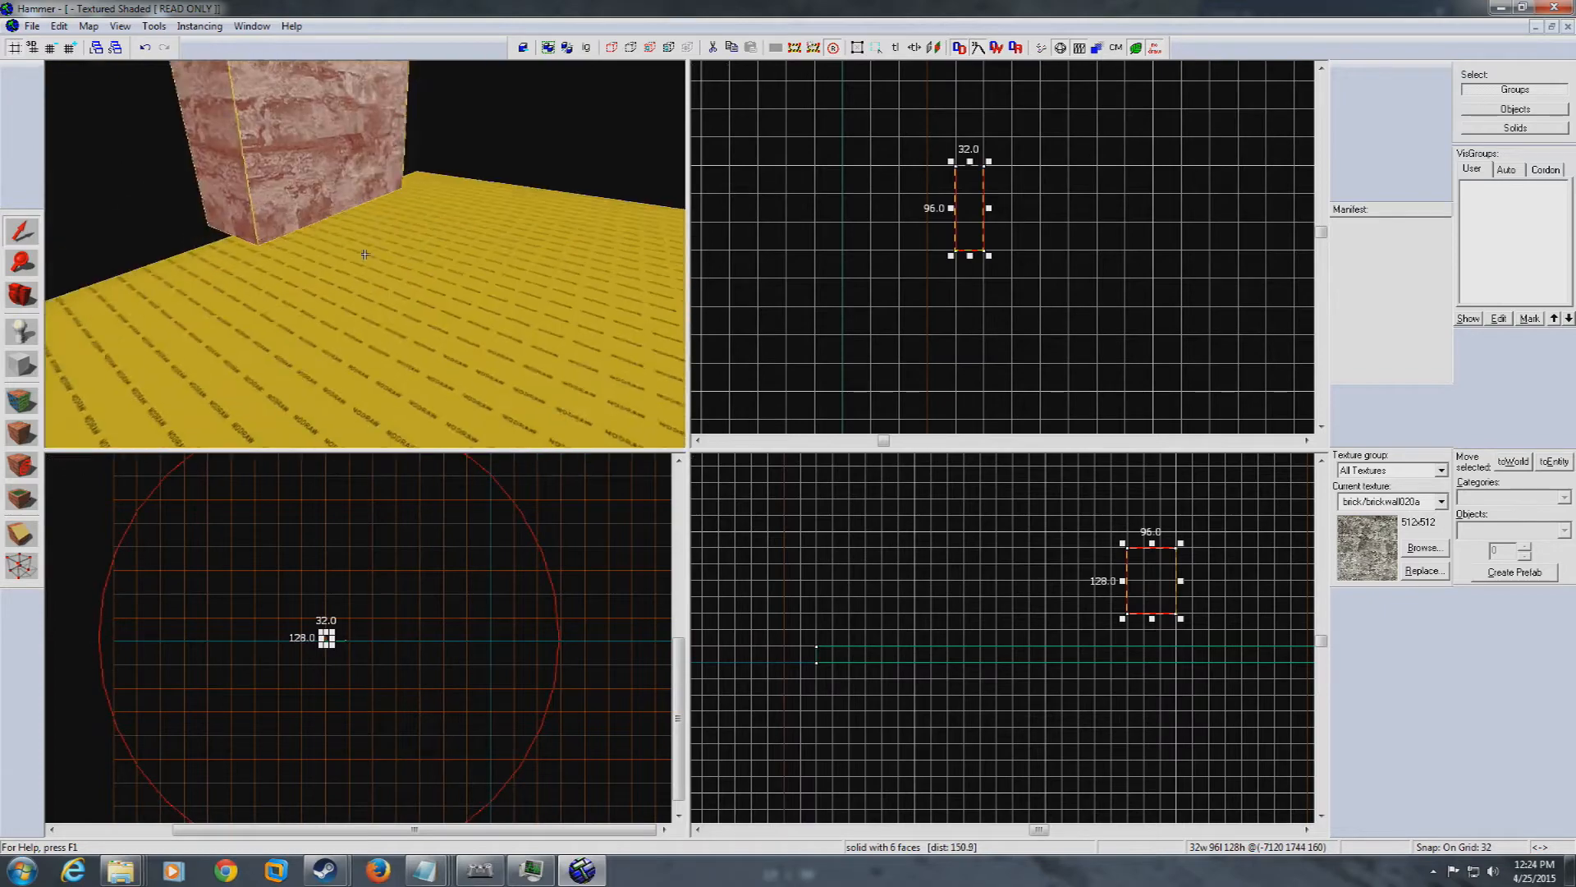
key(a)
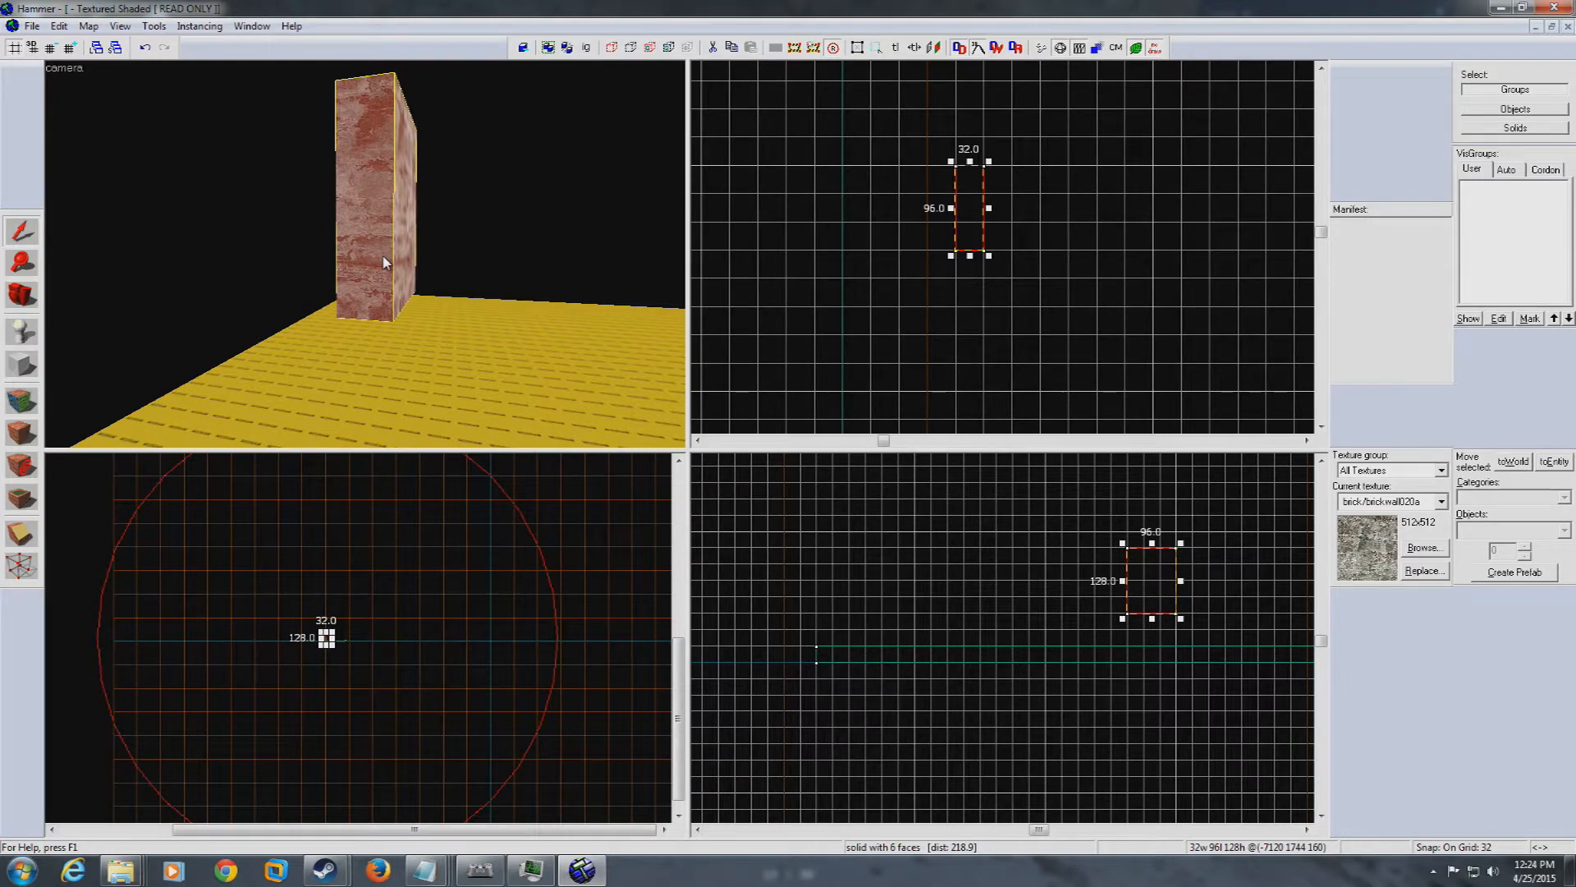
key(Down)
key(Down)
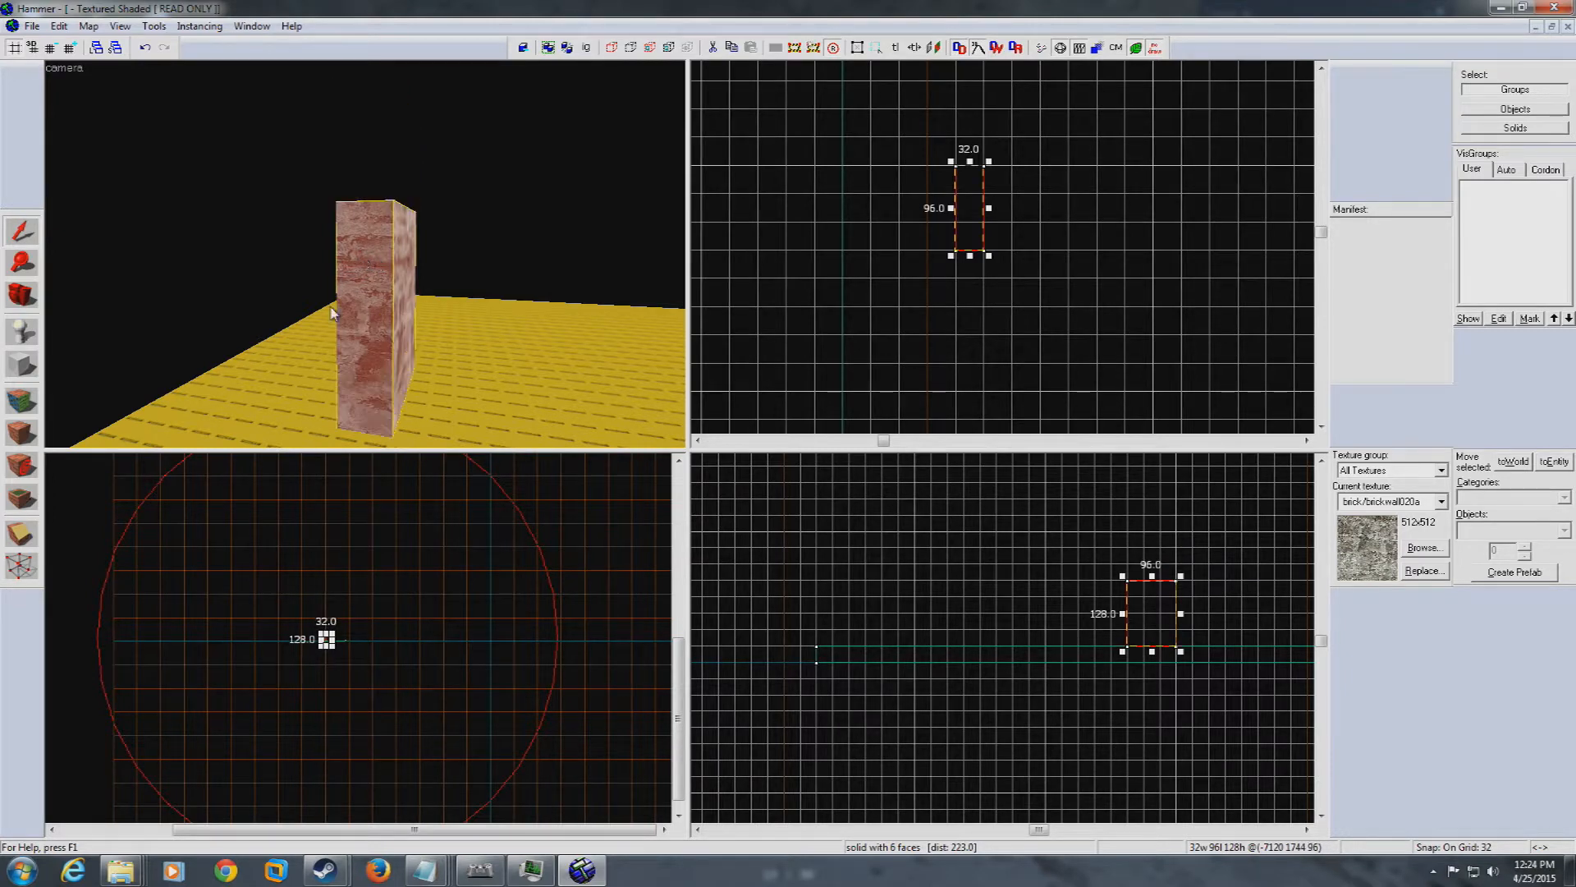
Choose the tools/toolsnodraw texture using the filter "nodraw" and apply it to the selected brick block
key(z)
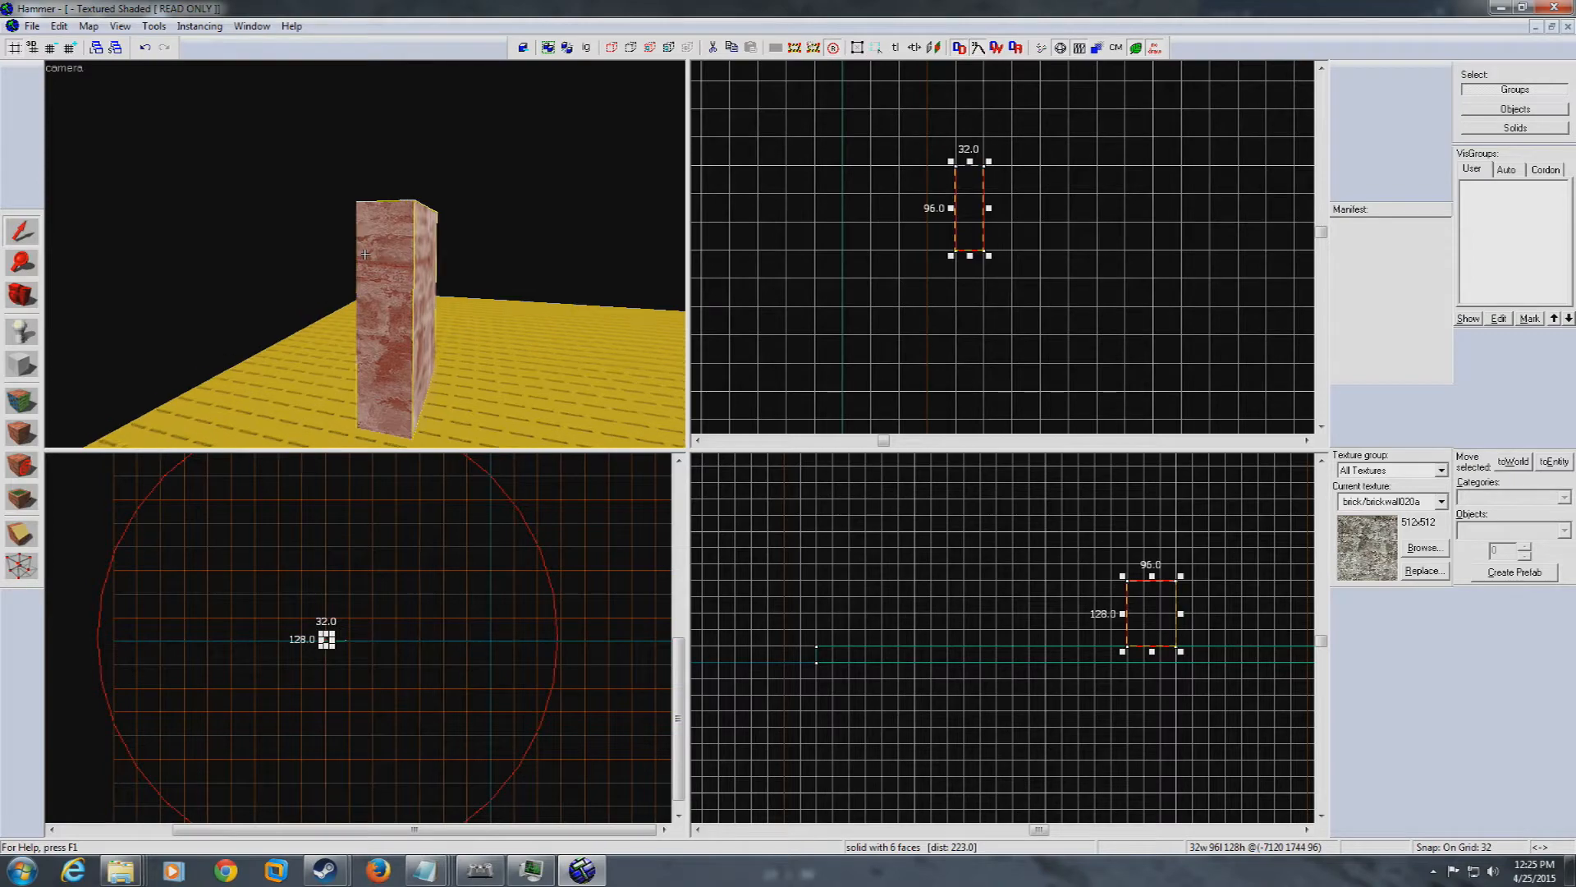
key(z)
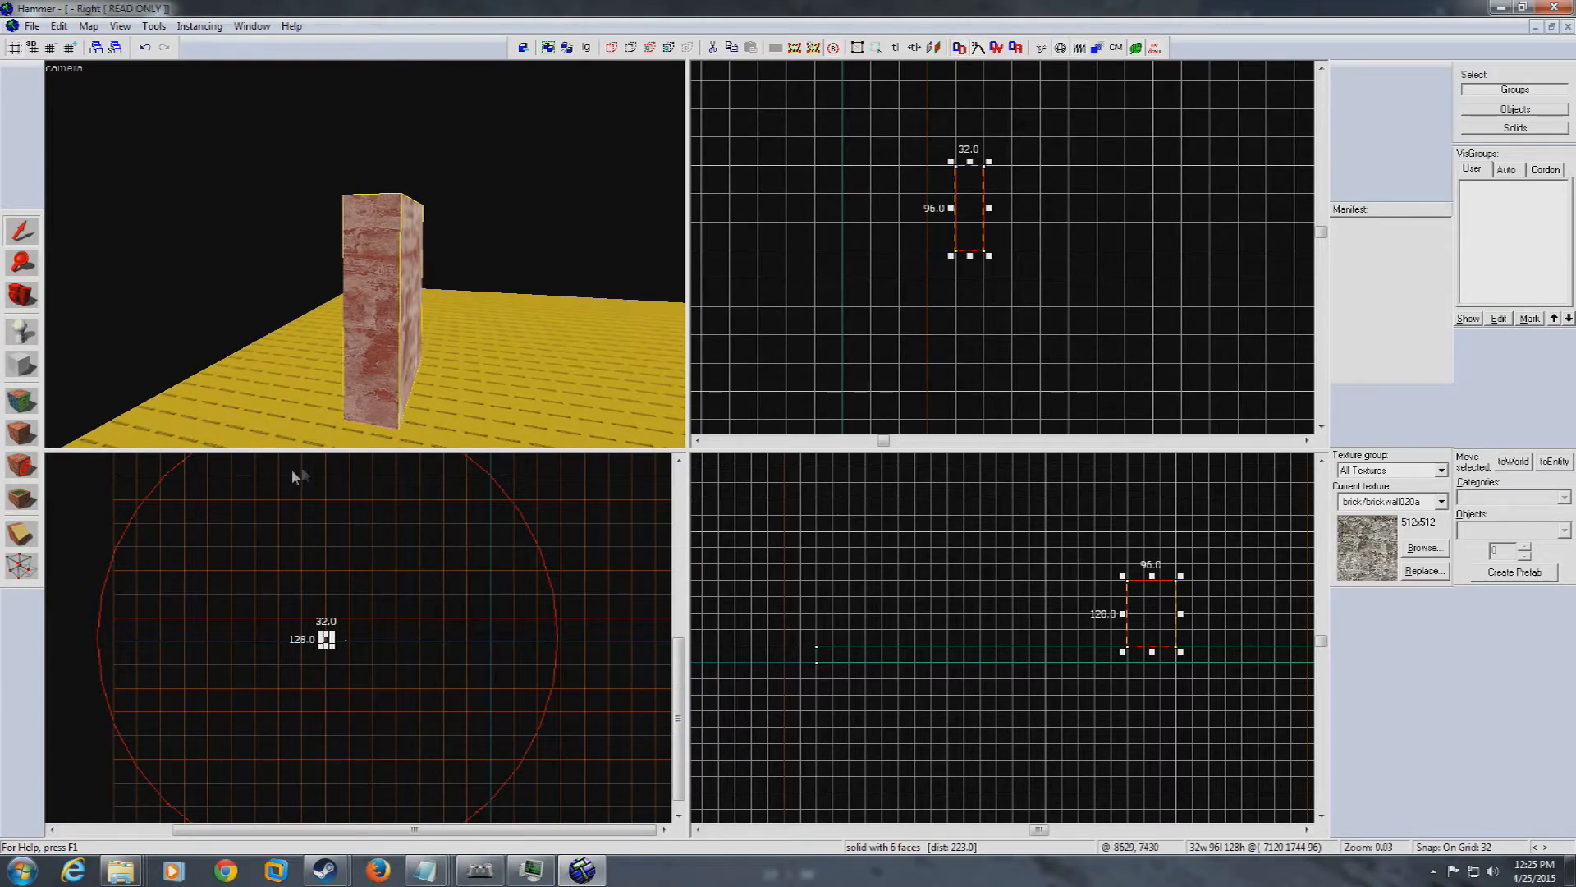
click(1424, 547)
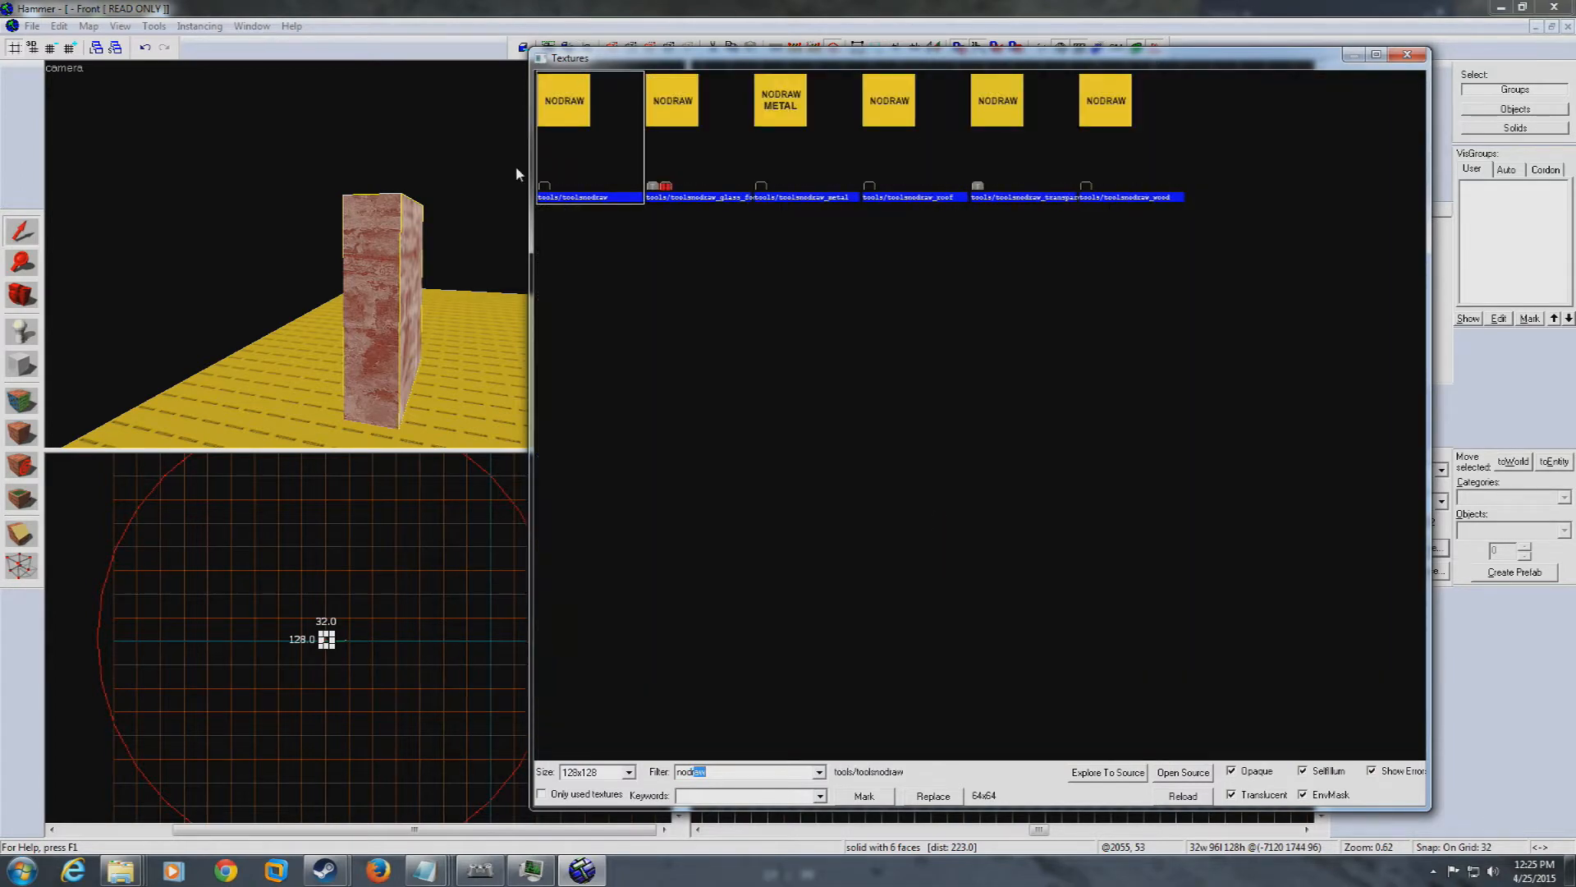
double_click(565, 105)
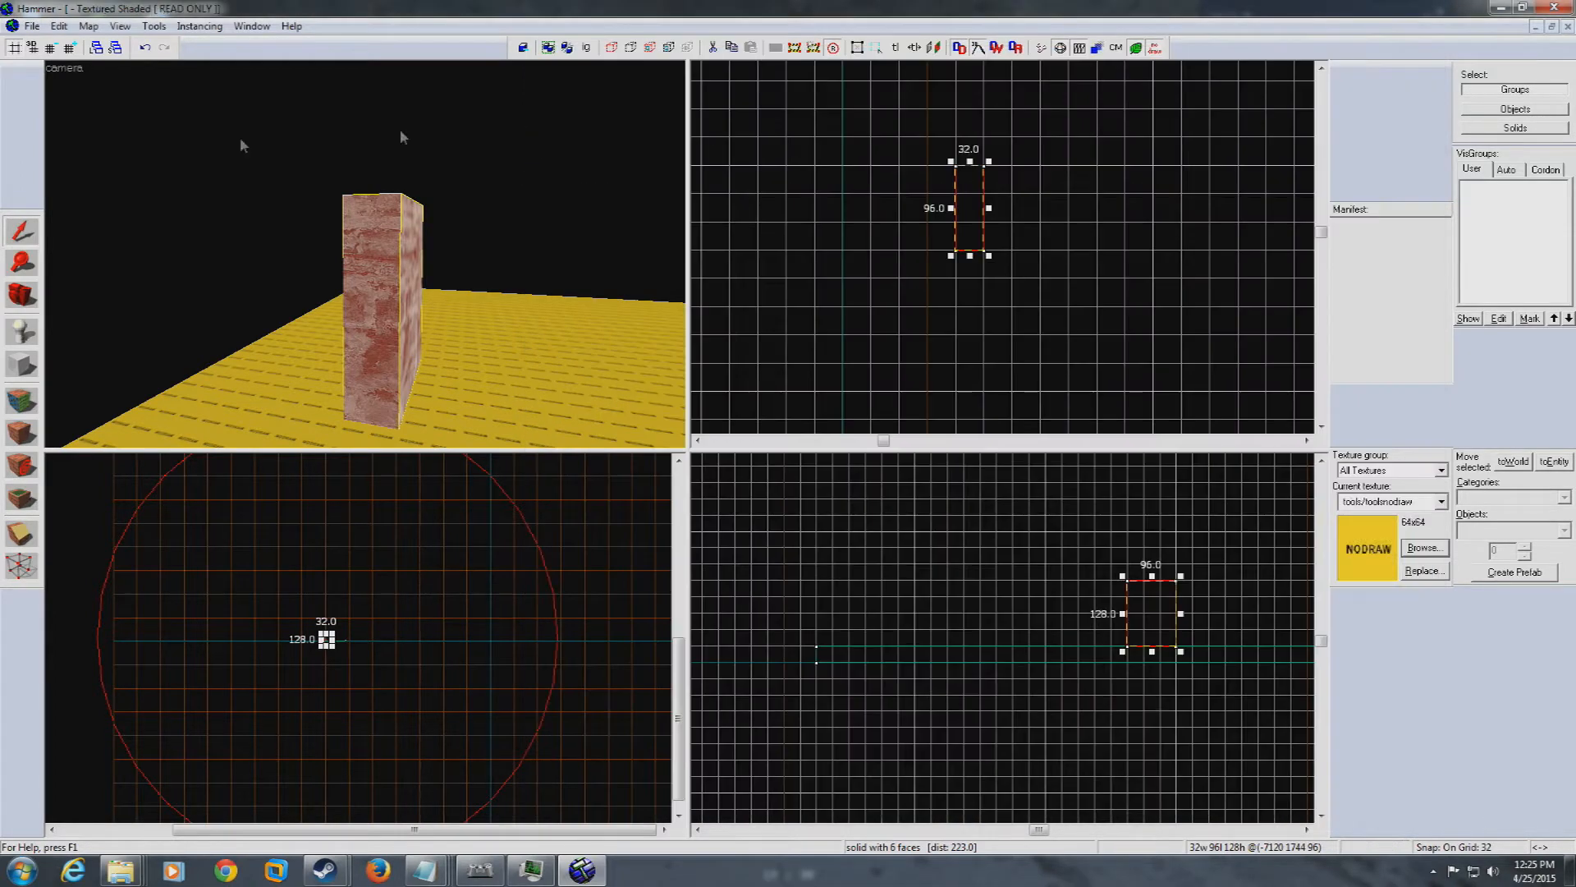
click(22, 432)
key(z)
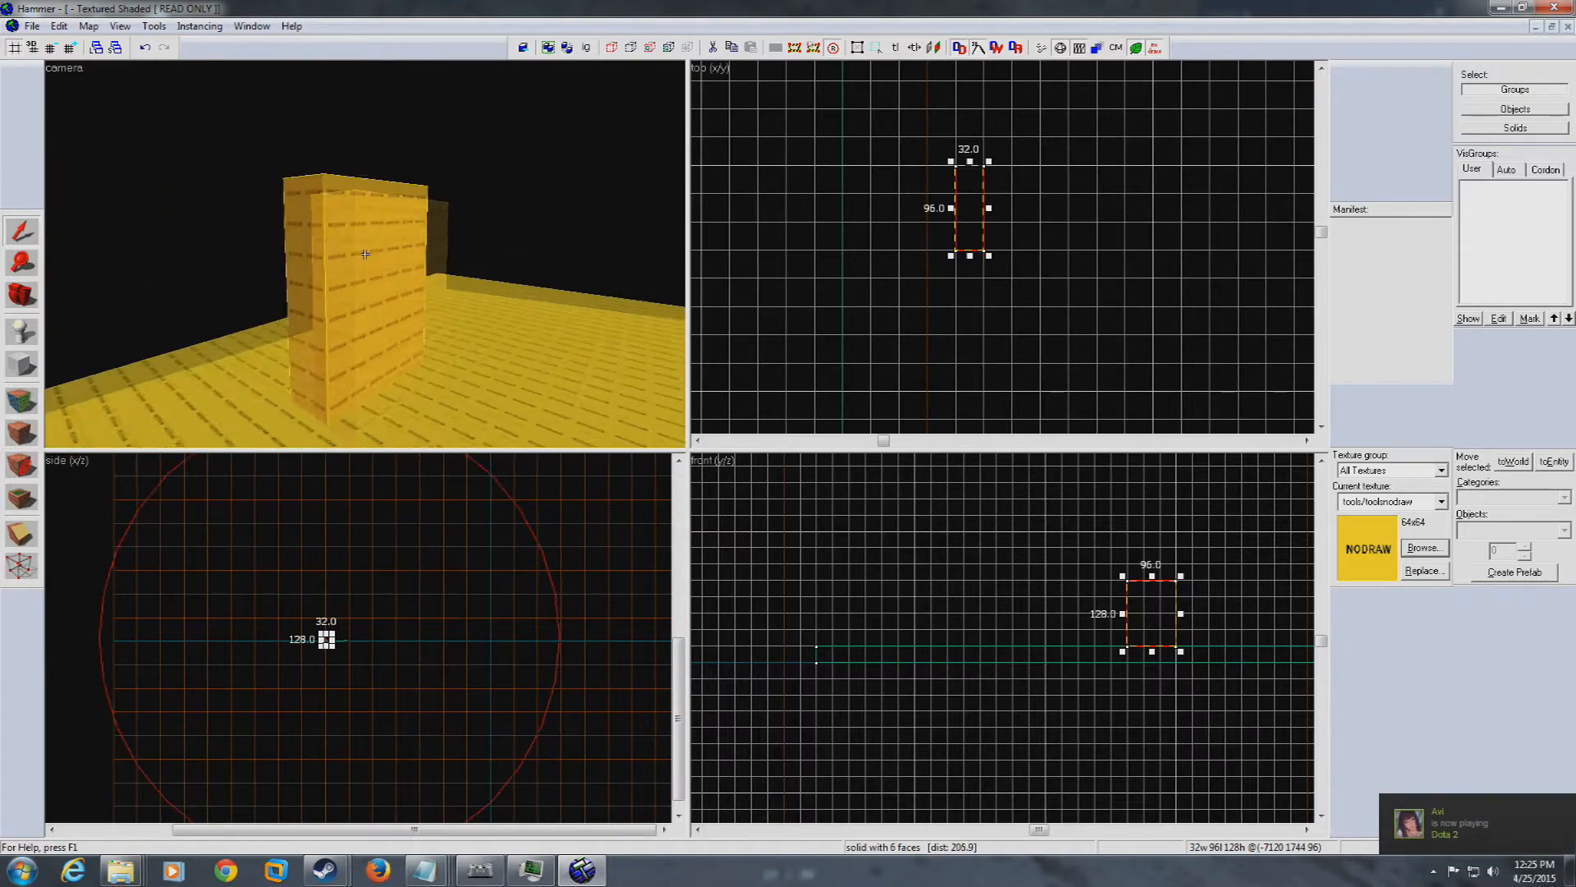
key(w)
key(s)
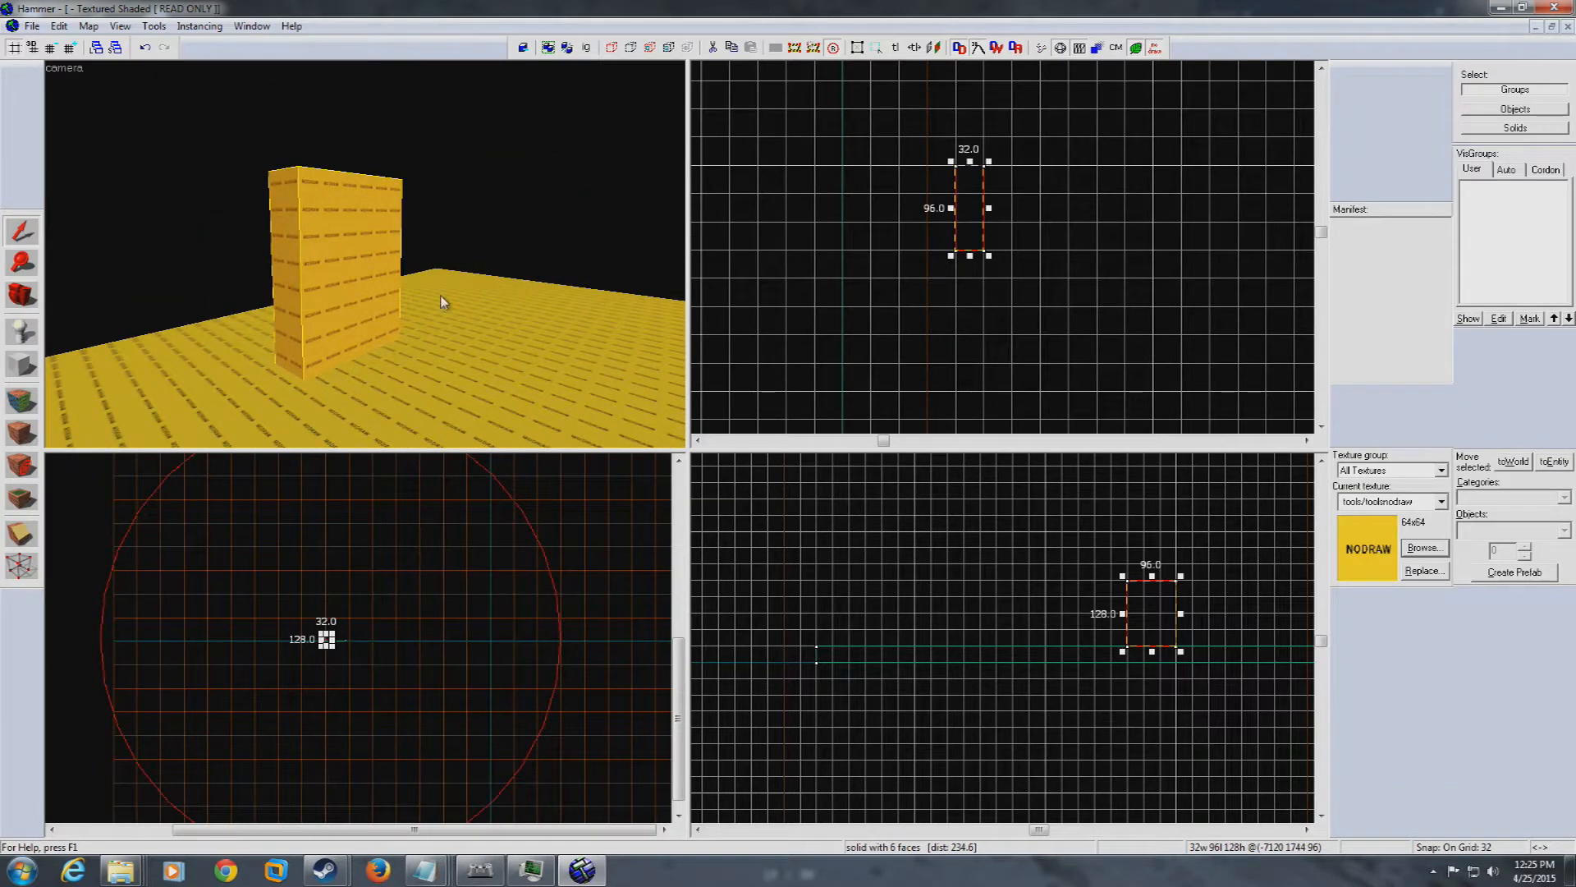
Raise the top of the standing block so that it is 192 units high
key(z)
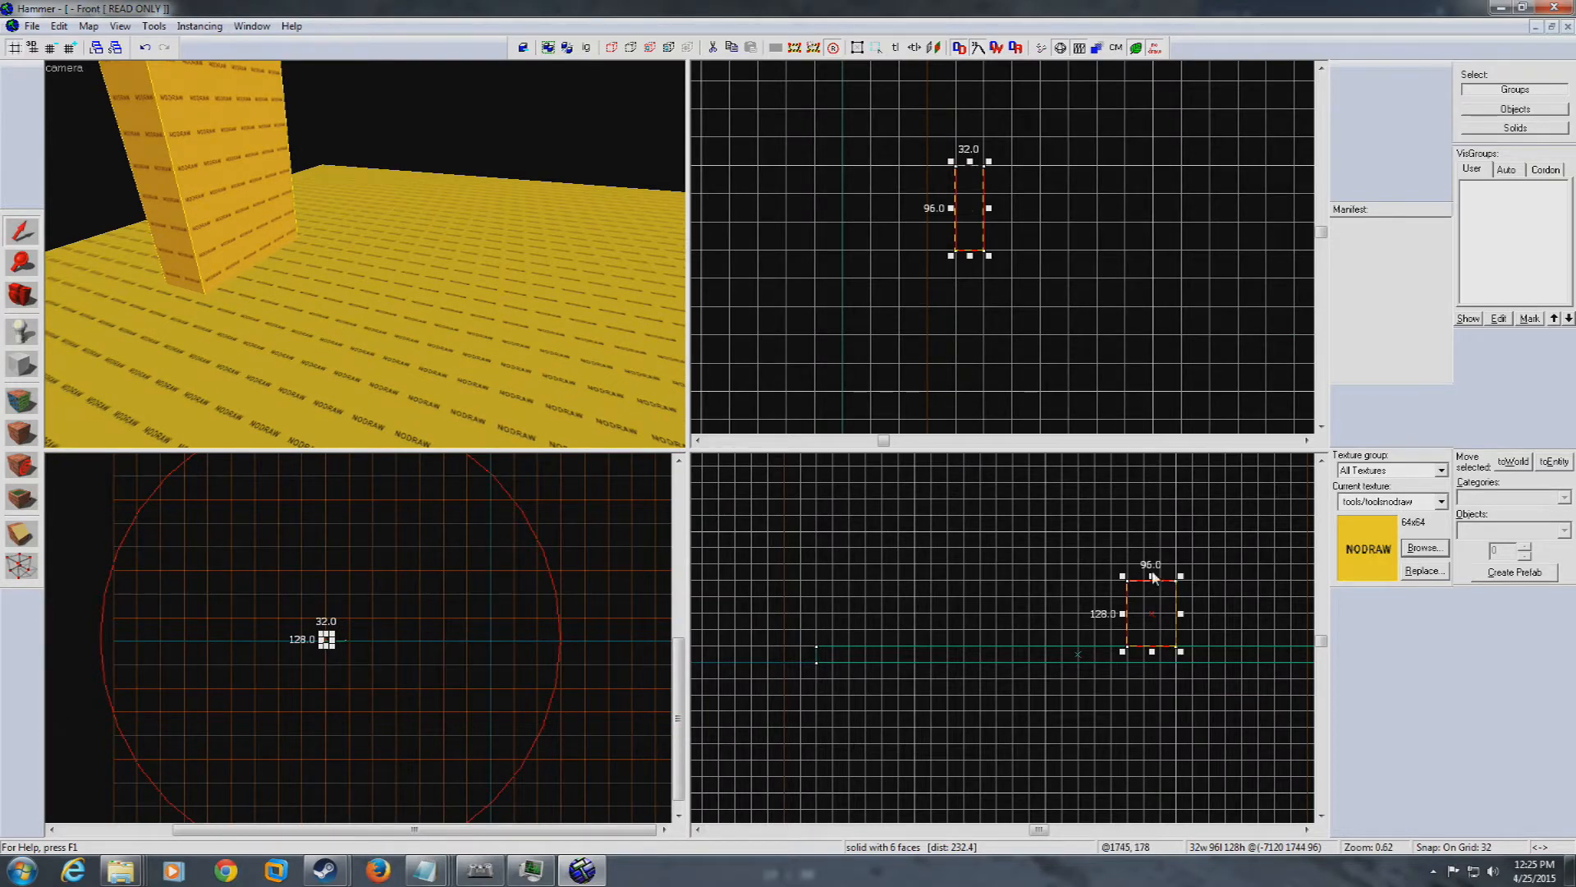
mouse_move(1153, 577)
mouse_down()
mouse_move(1153, 470)
mouse_move(1155, 549)
mouse_up()
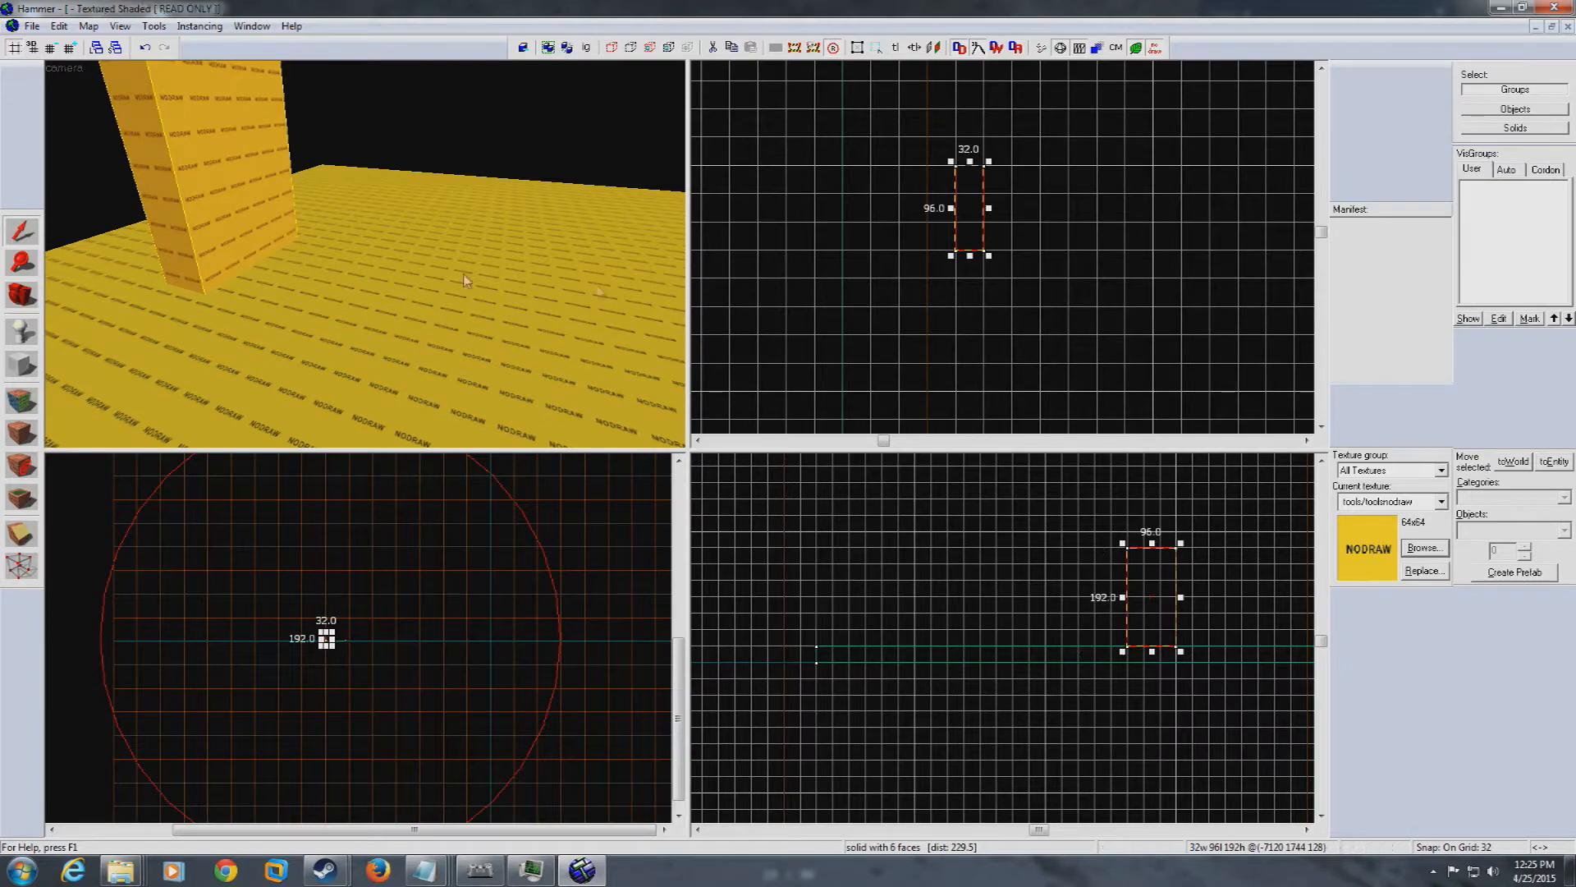
key(z)
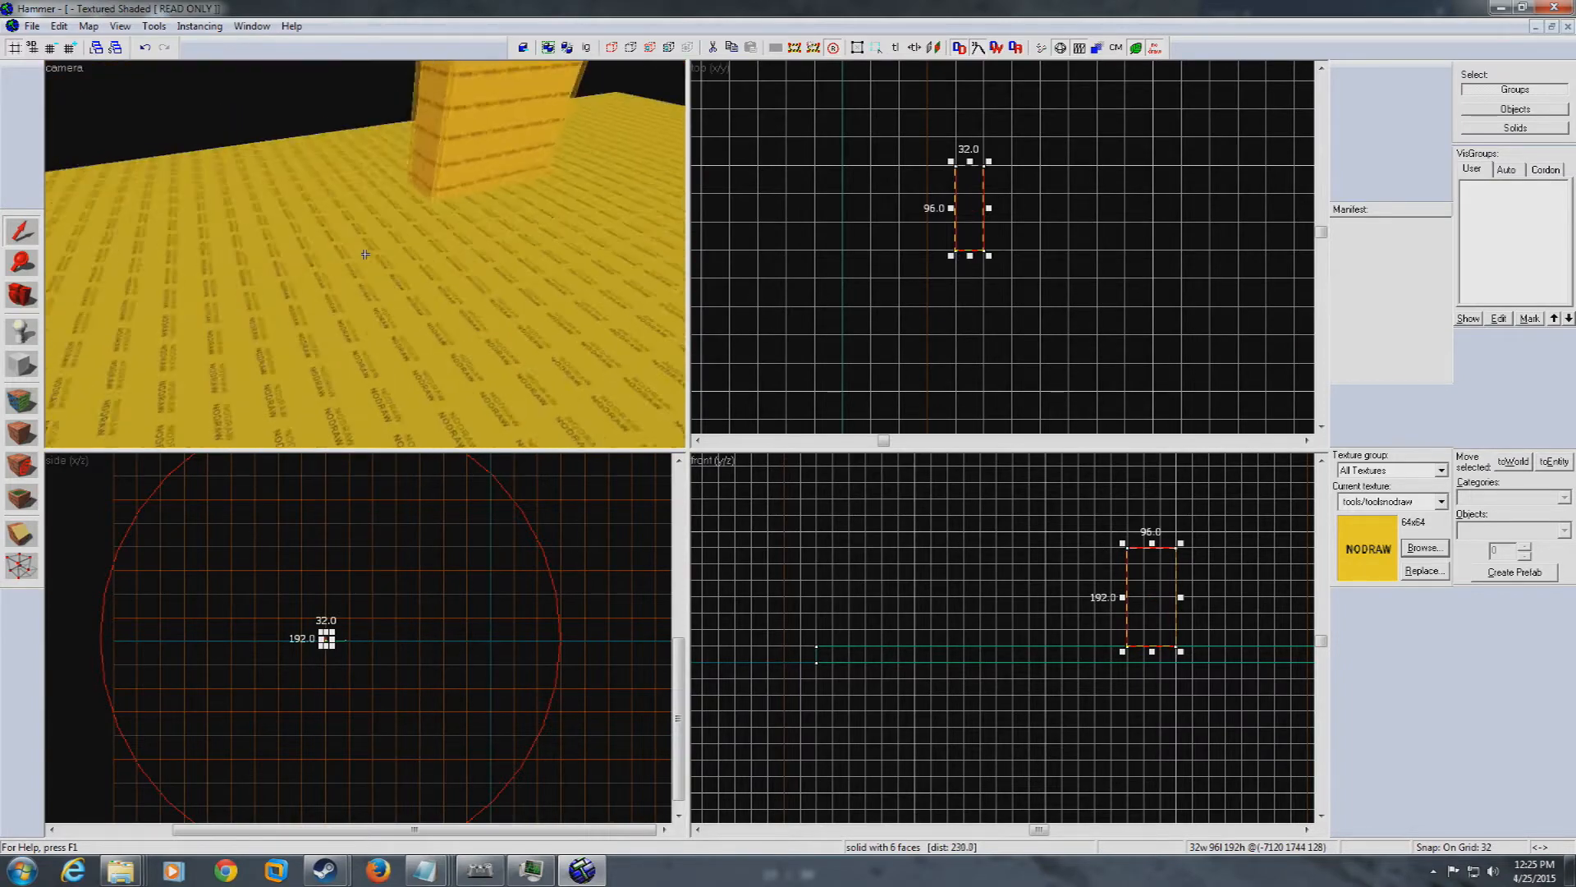
key(z)
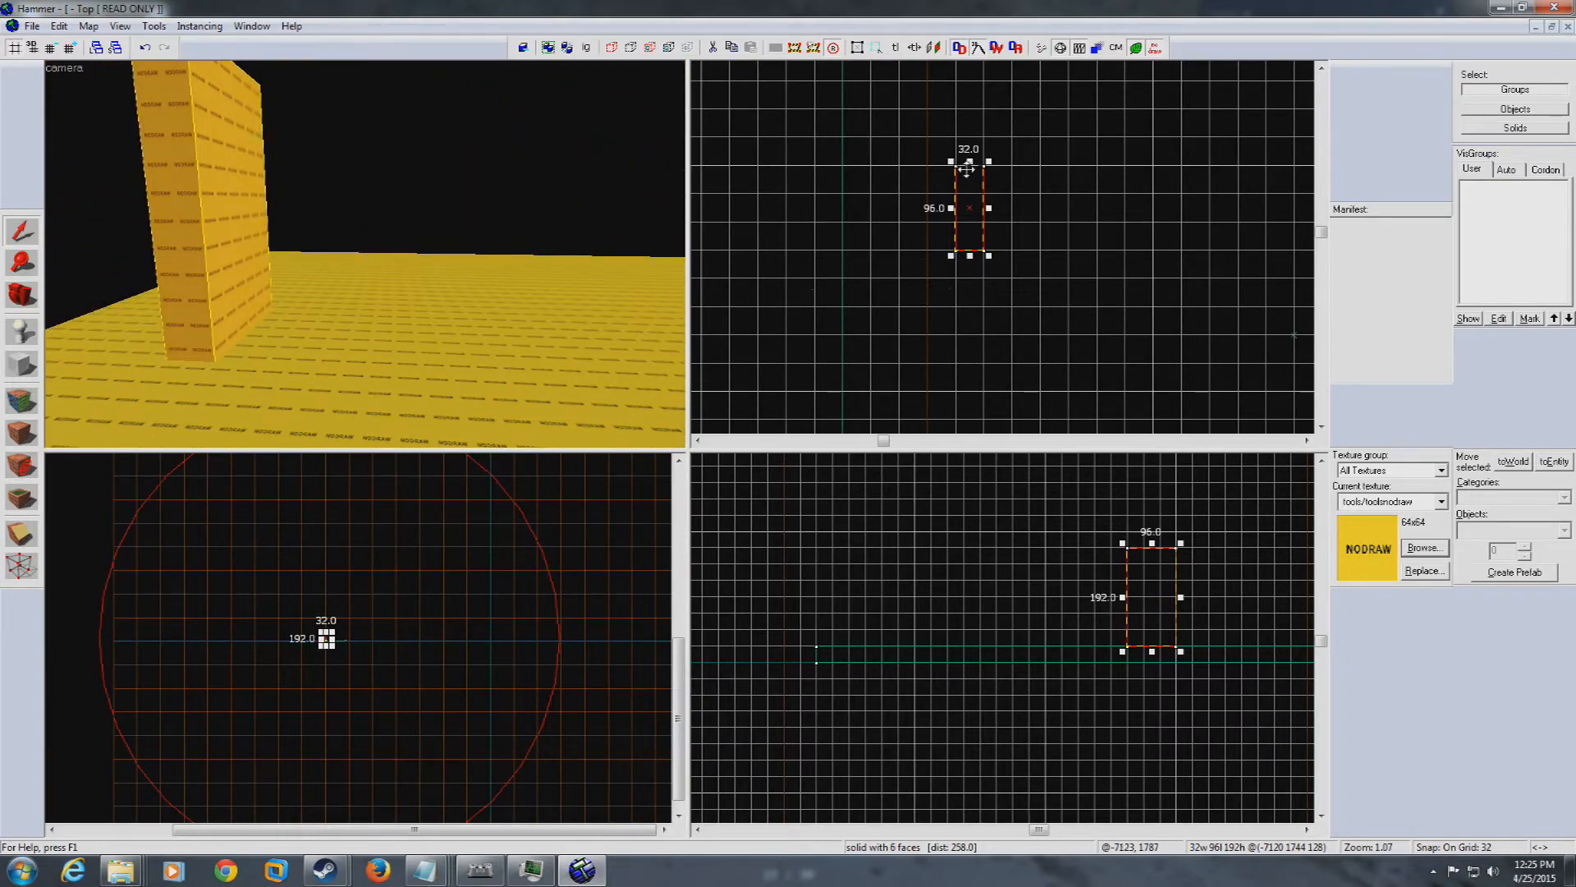
Move the standing block west so that it sits flush against the outside of the slab's western edge
click(379, 374)
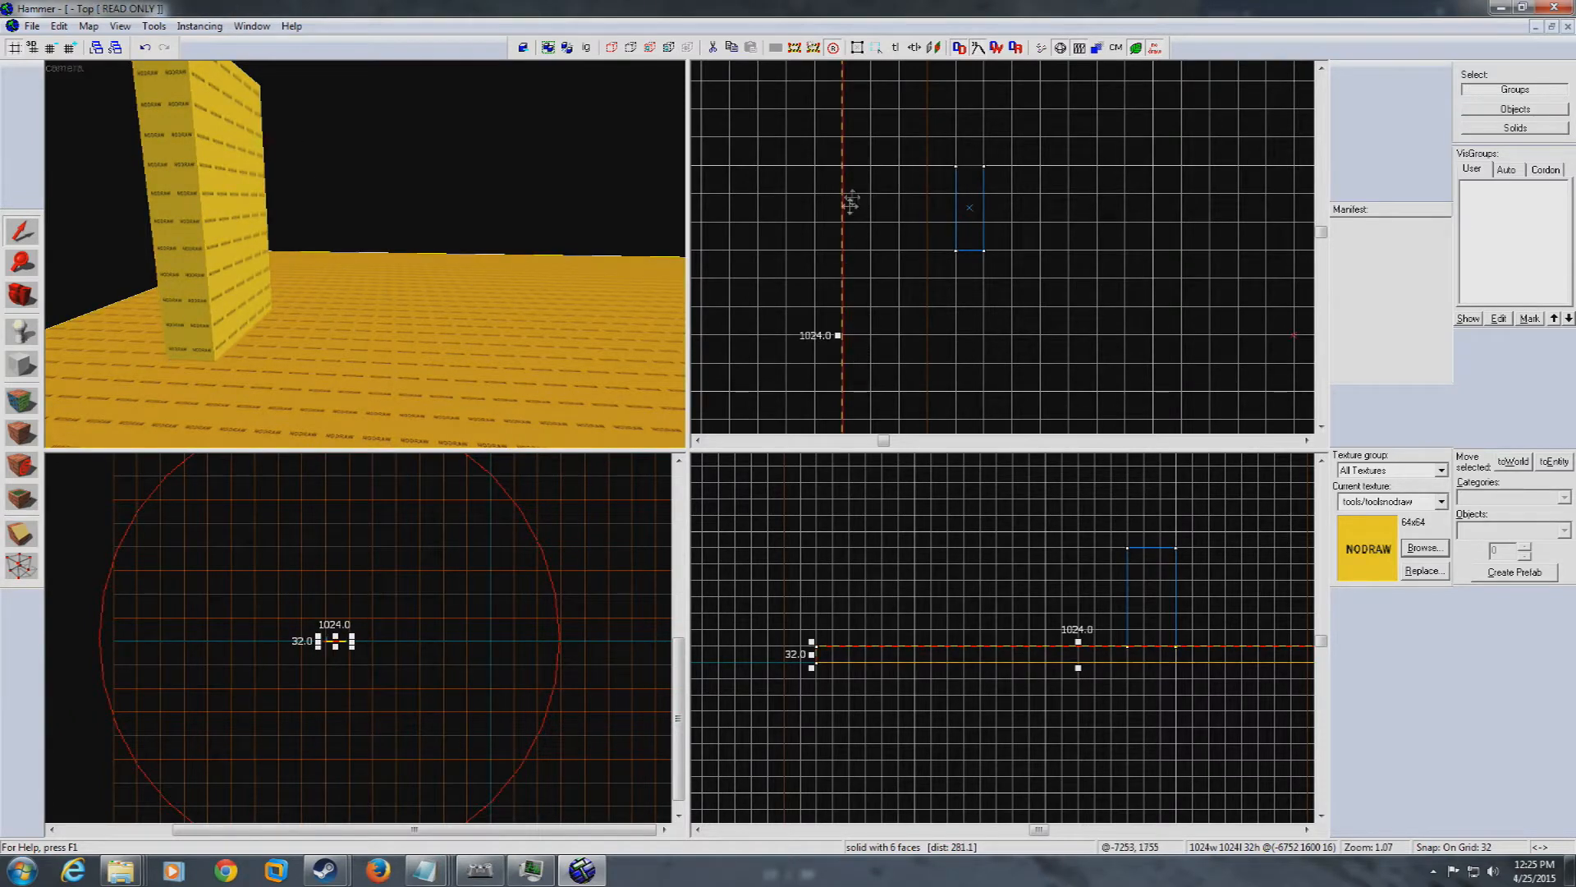
click(970, 207)
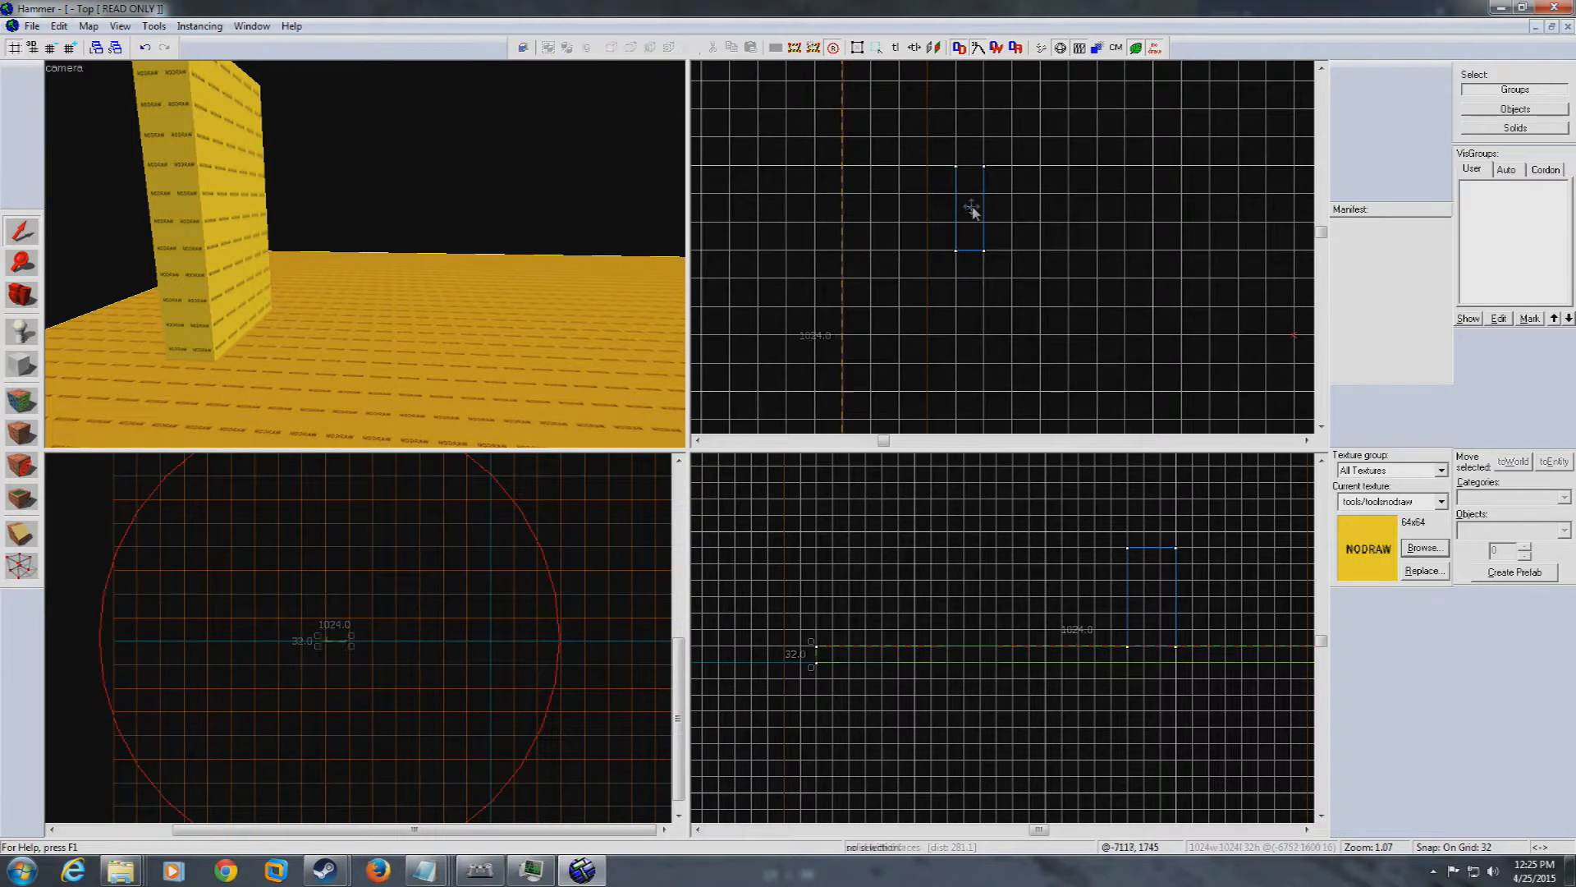
click(970, 209)
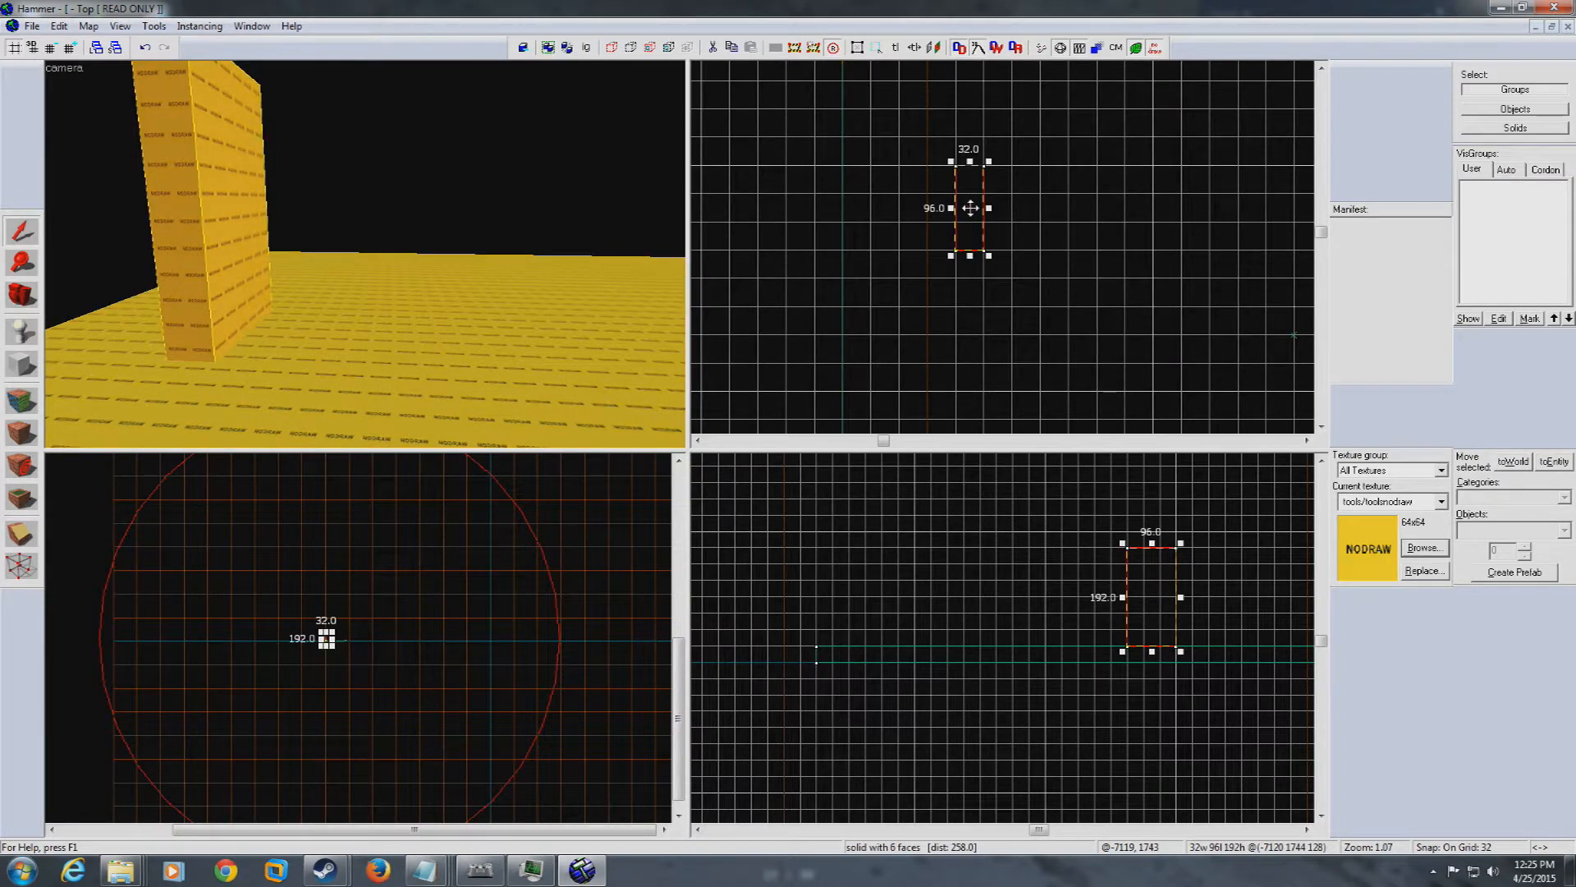
mouse_move(970, 208)
mouse_down()
mouse_move(909, 237)
mouse_move(828, 237)
mouse_up()
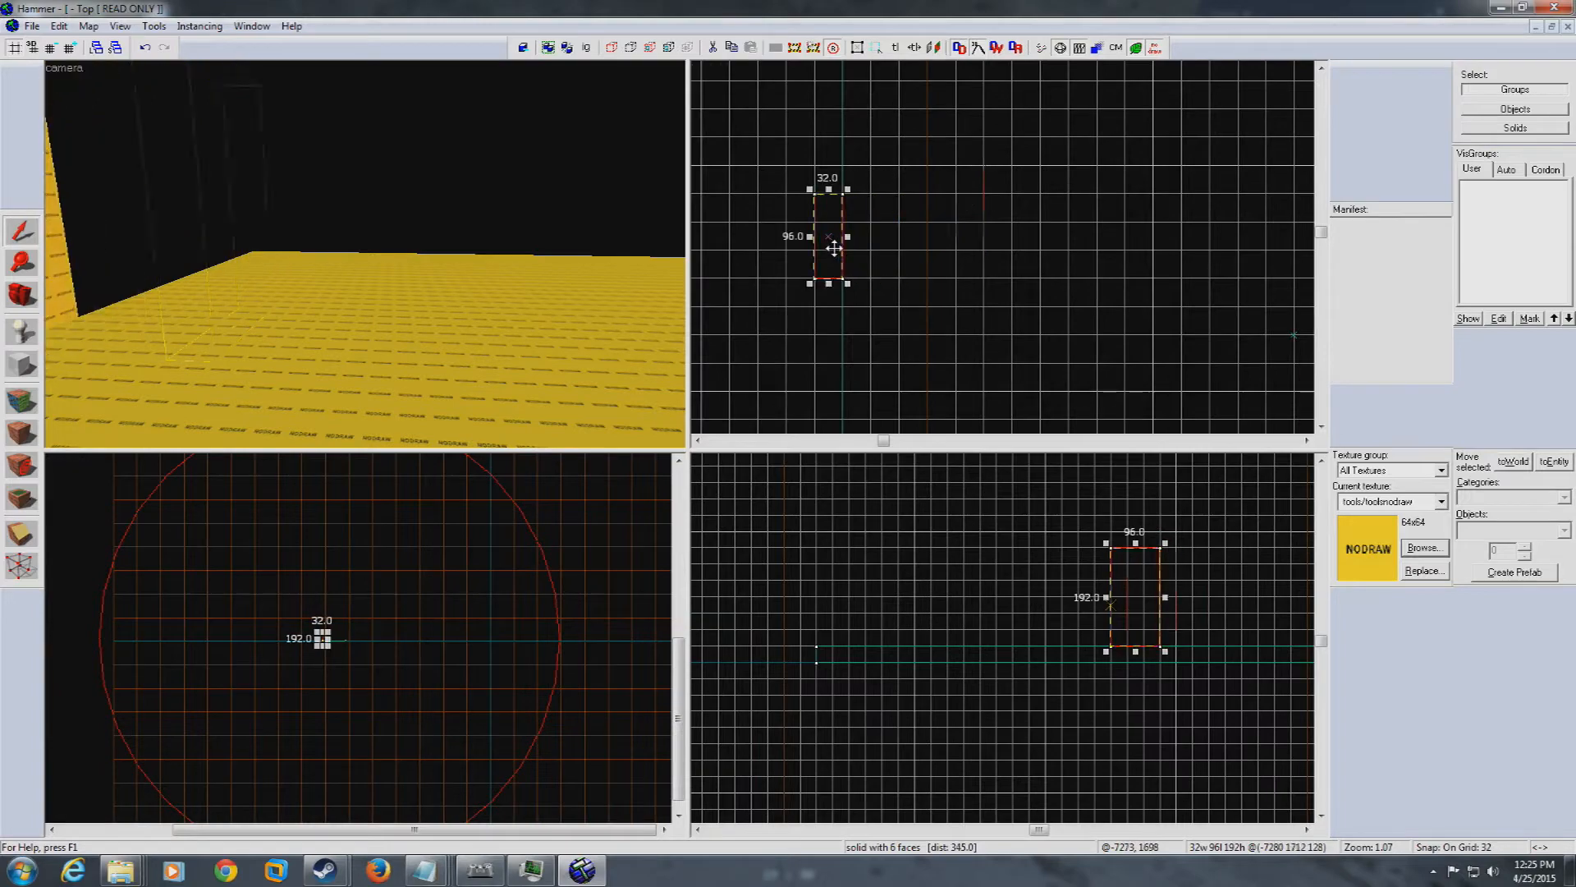
Extend the block's southern end to the slab's southern edge, making it 672 units long
scroll(821, 258, down, 5)
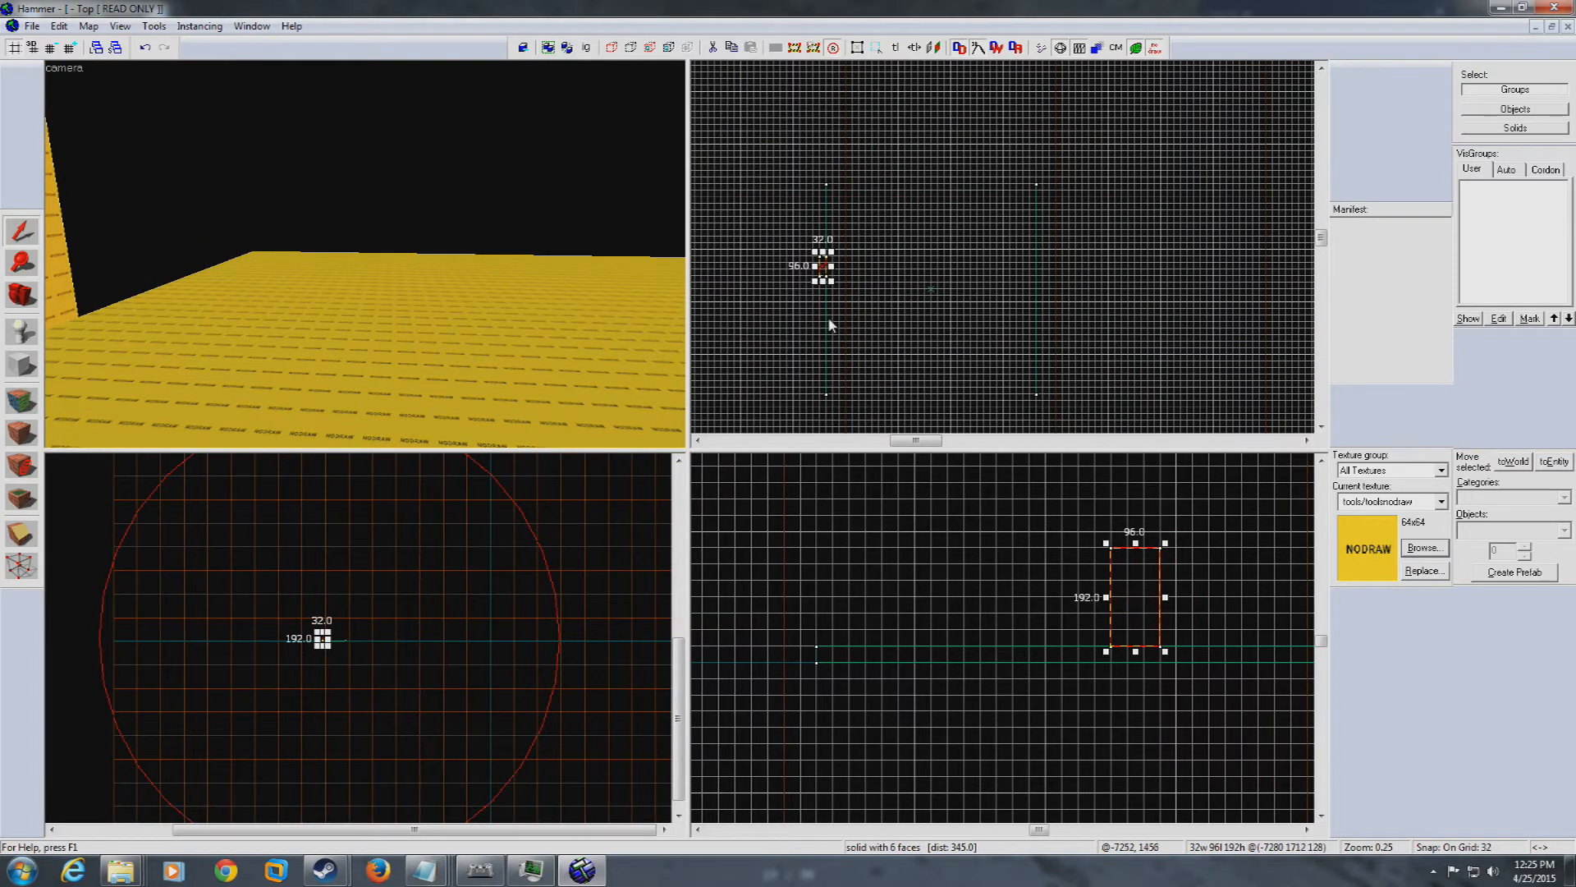
drag(823, 280, 841, 397)
scroll(825, 394, up, 6)
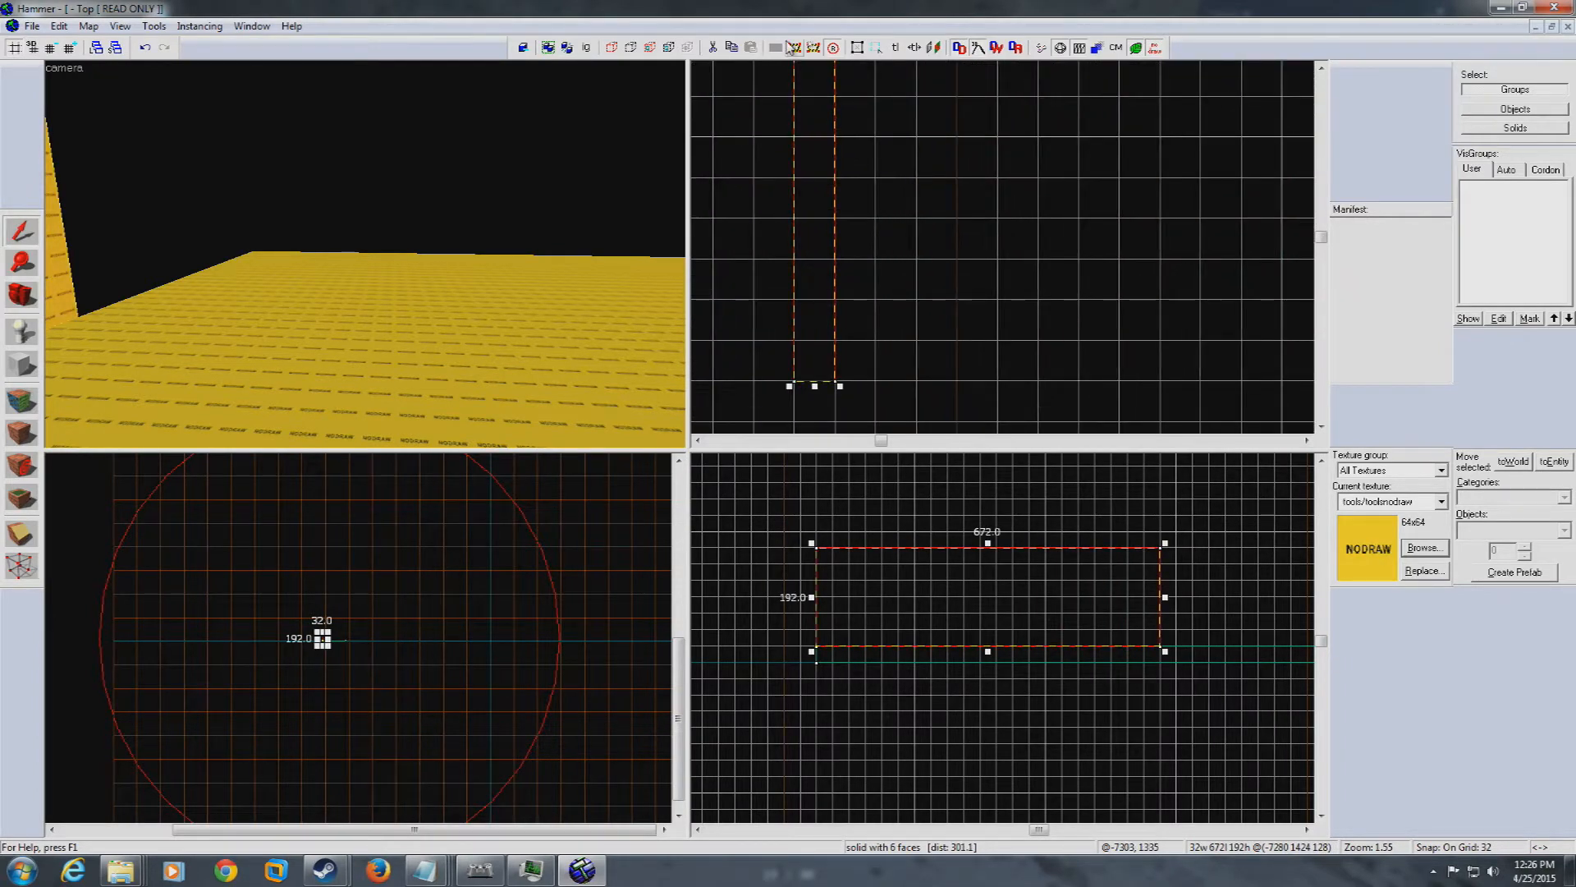
Extend the block's northern end to the slab's northern edge, making the wall 1024 units long
scroll(841, 108, down, 2)
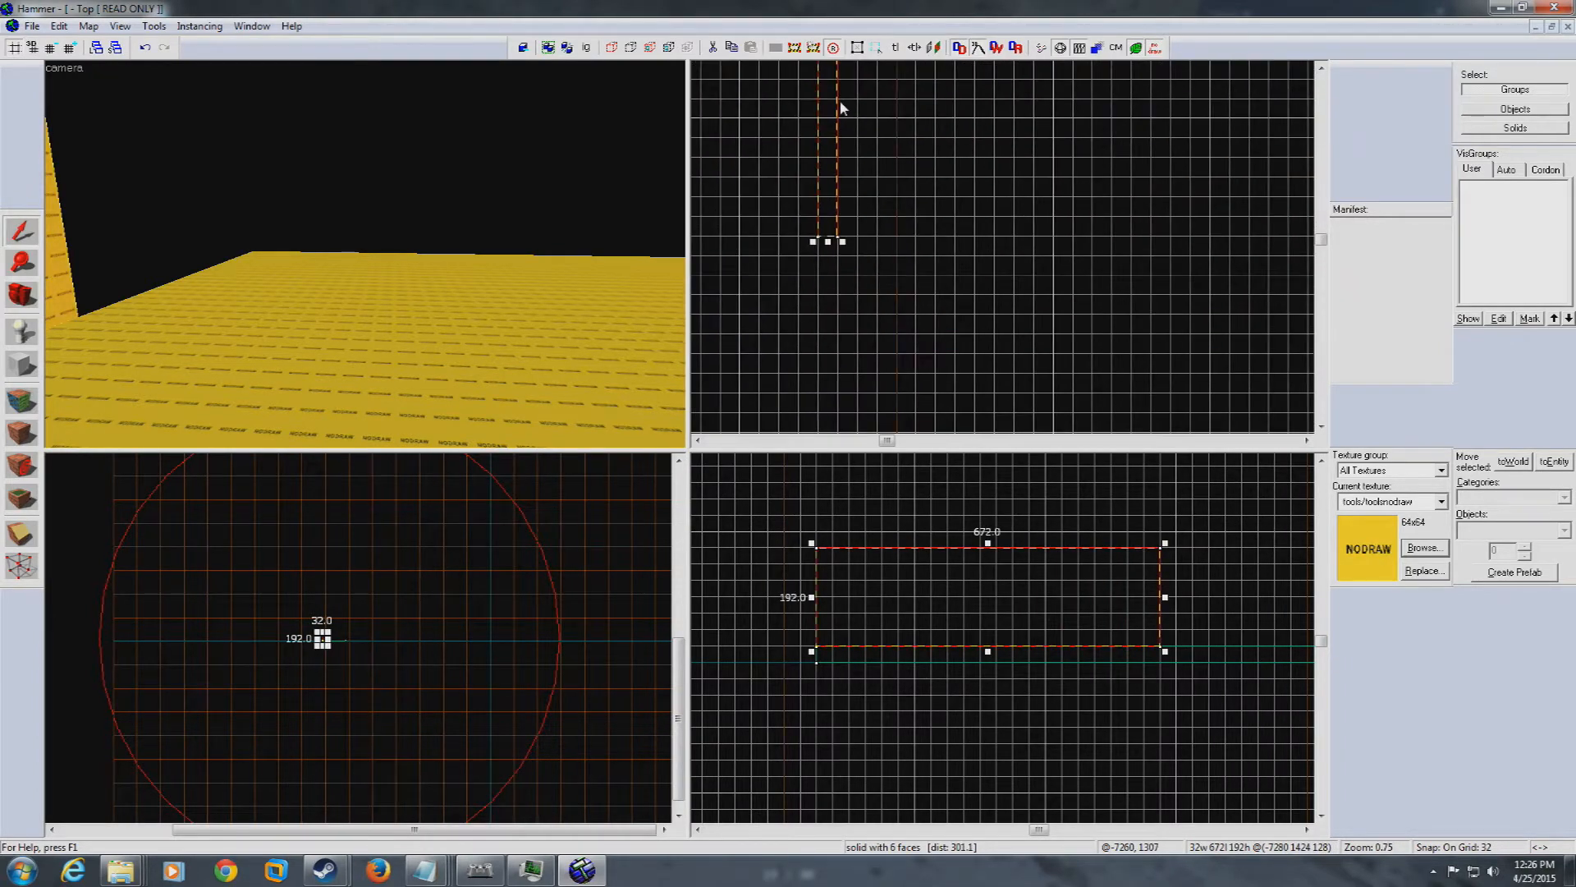
click(1322, 87)
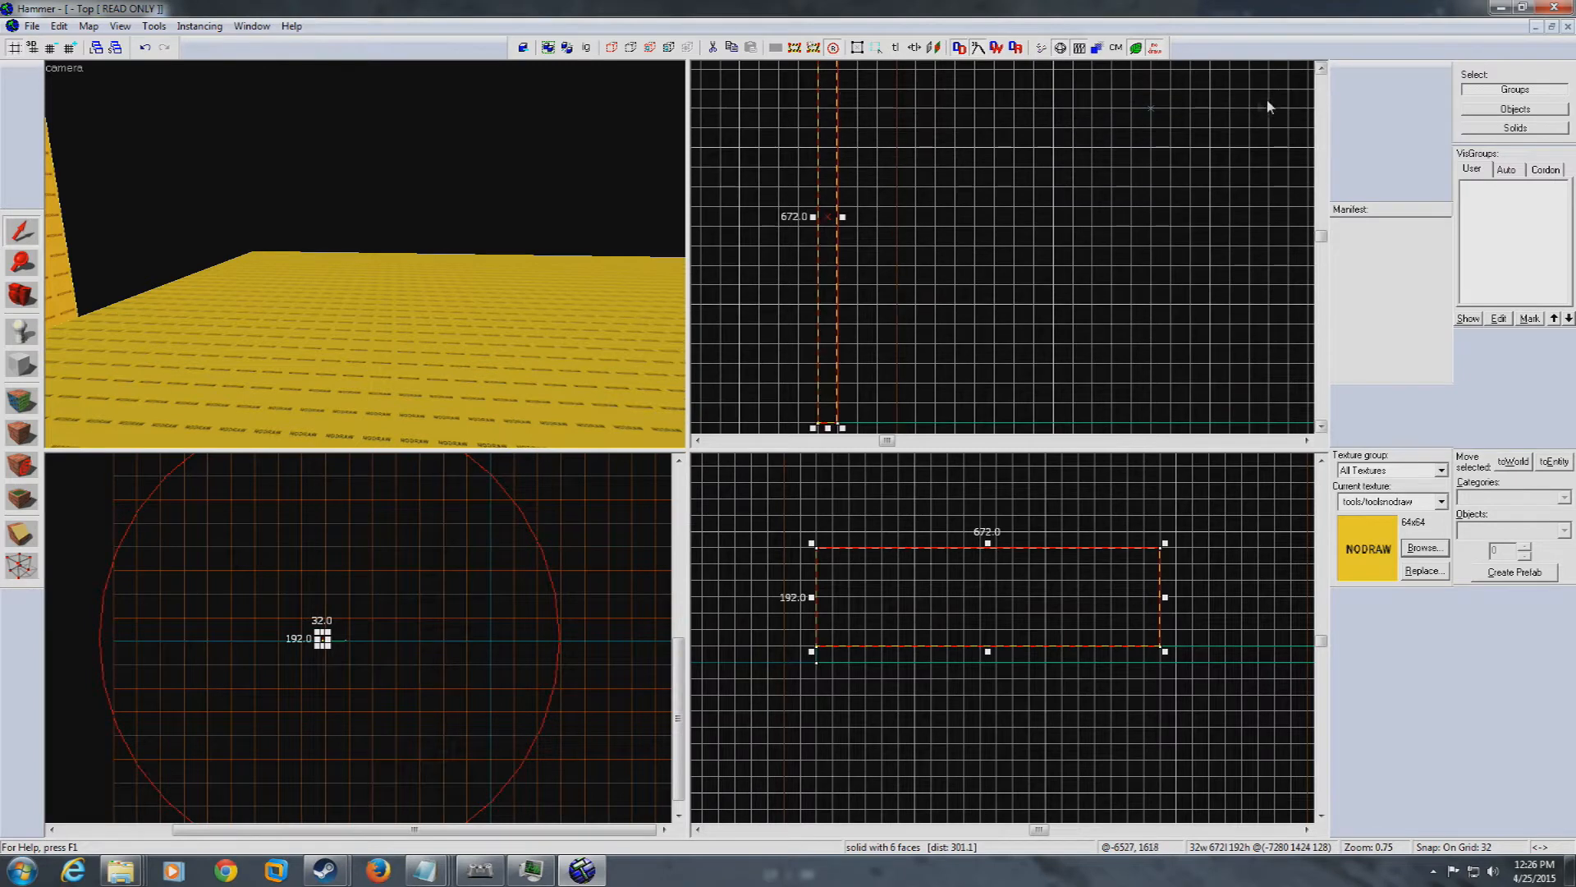
click(1320, 88)
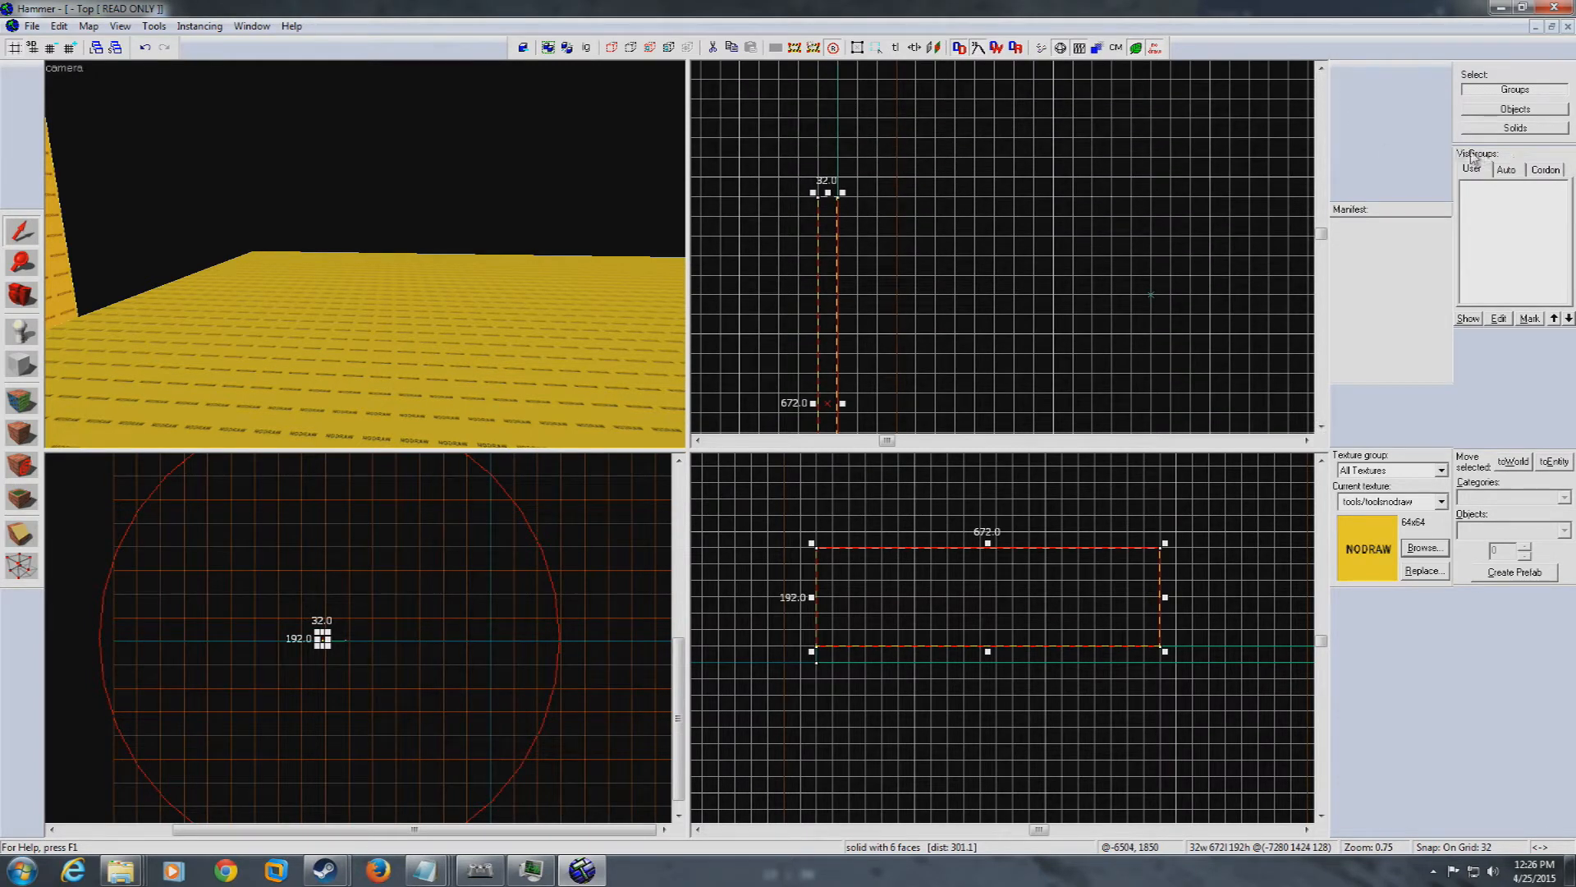
click(1321, 88)
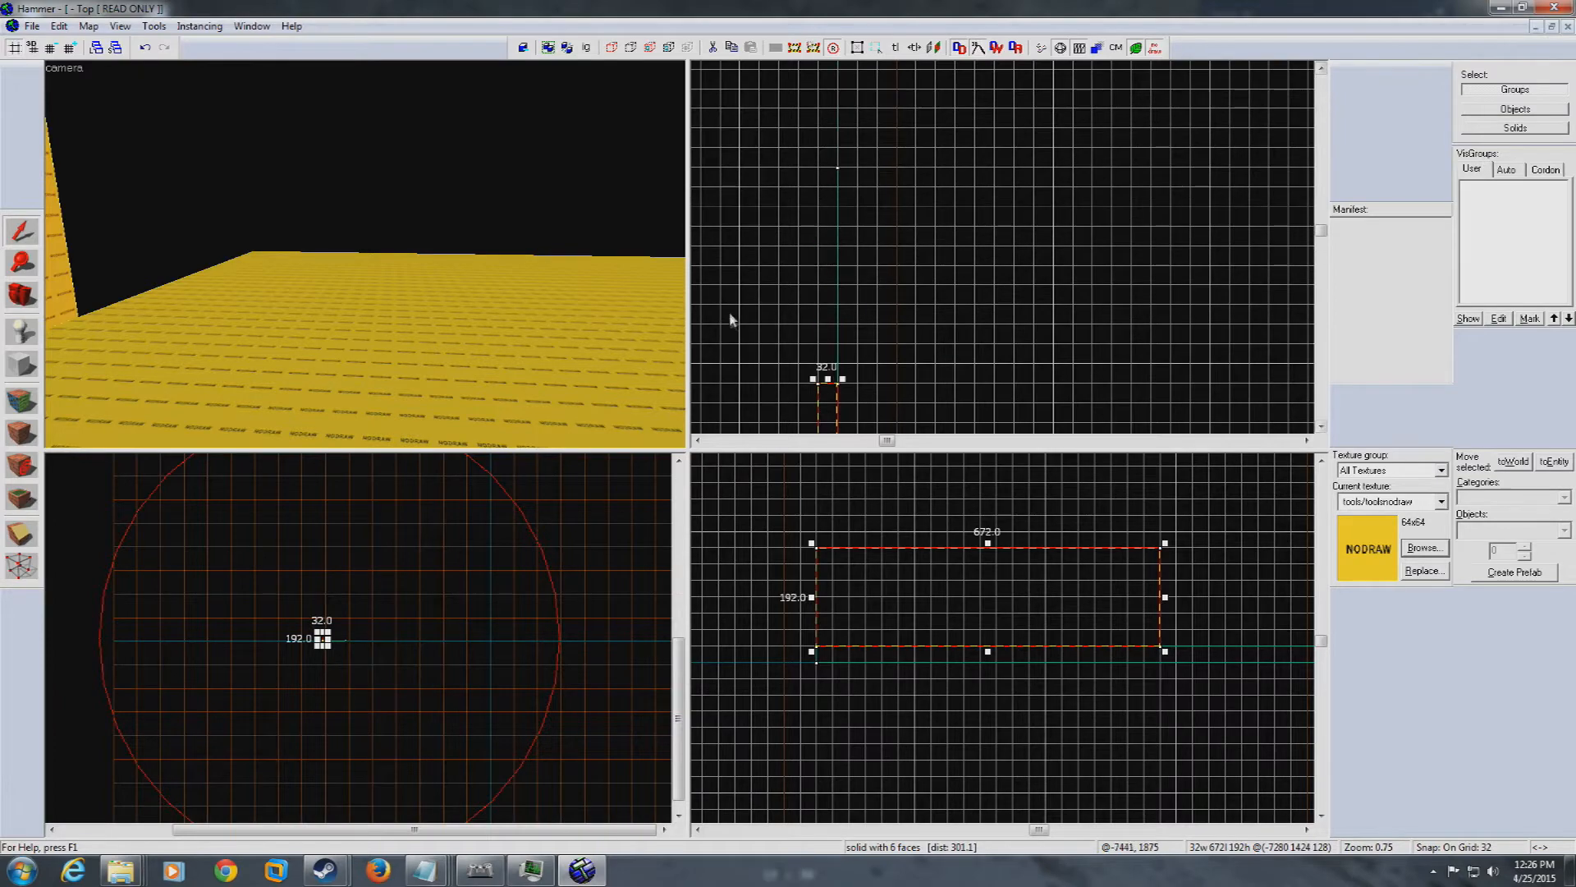
drag(828, 378, 834, 153)
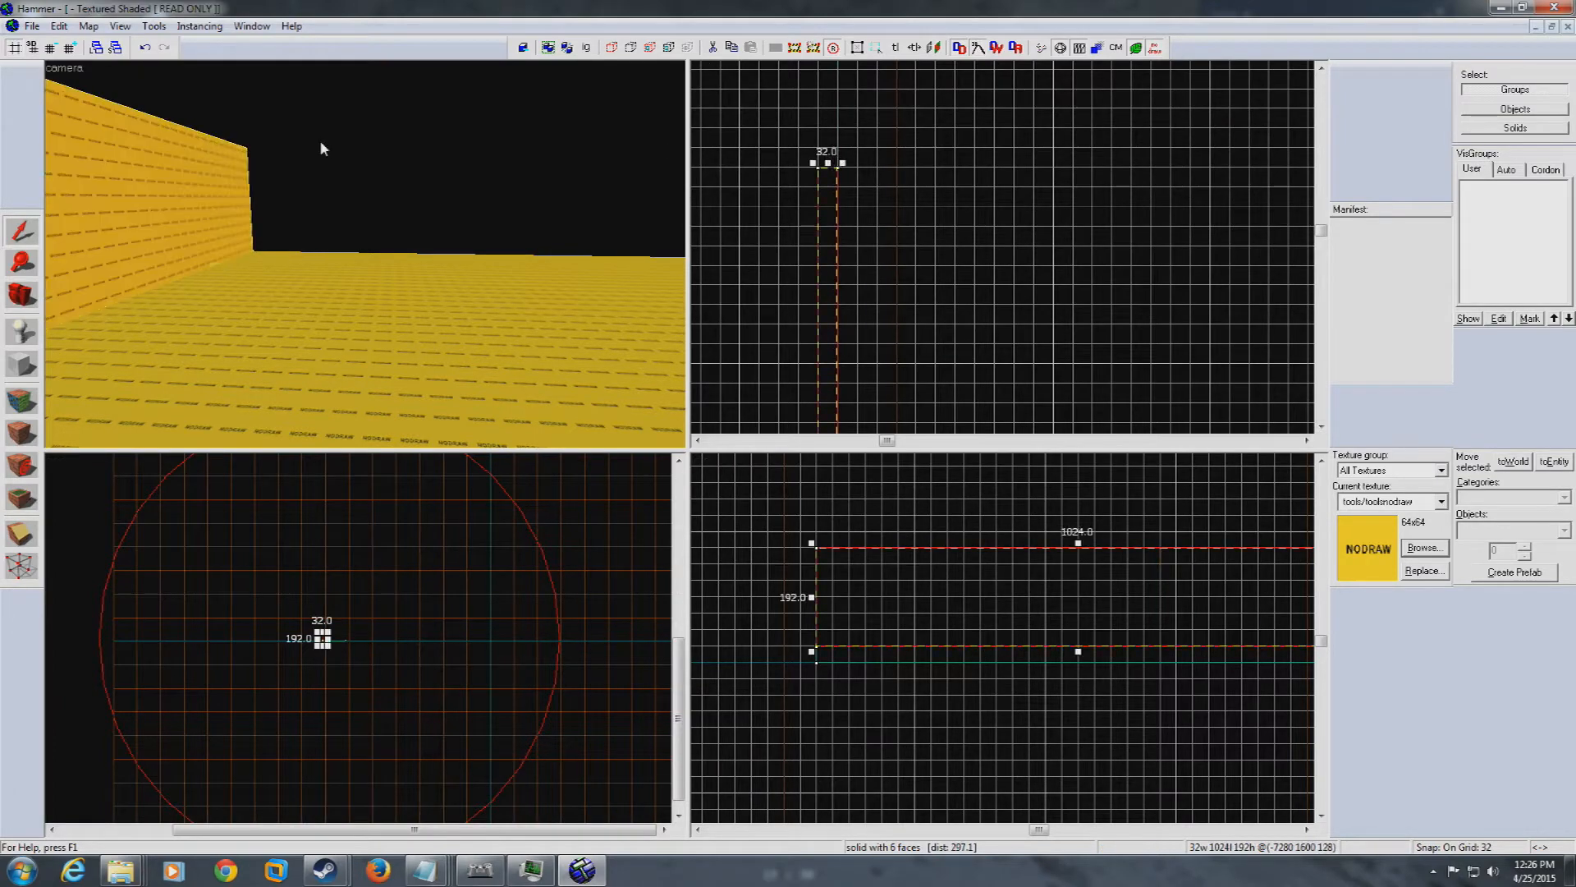
Inspect the western wall from several angles, including its ends and its joint with the floor slab
key(z)
key(s)
key(s)
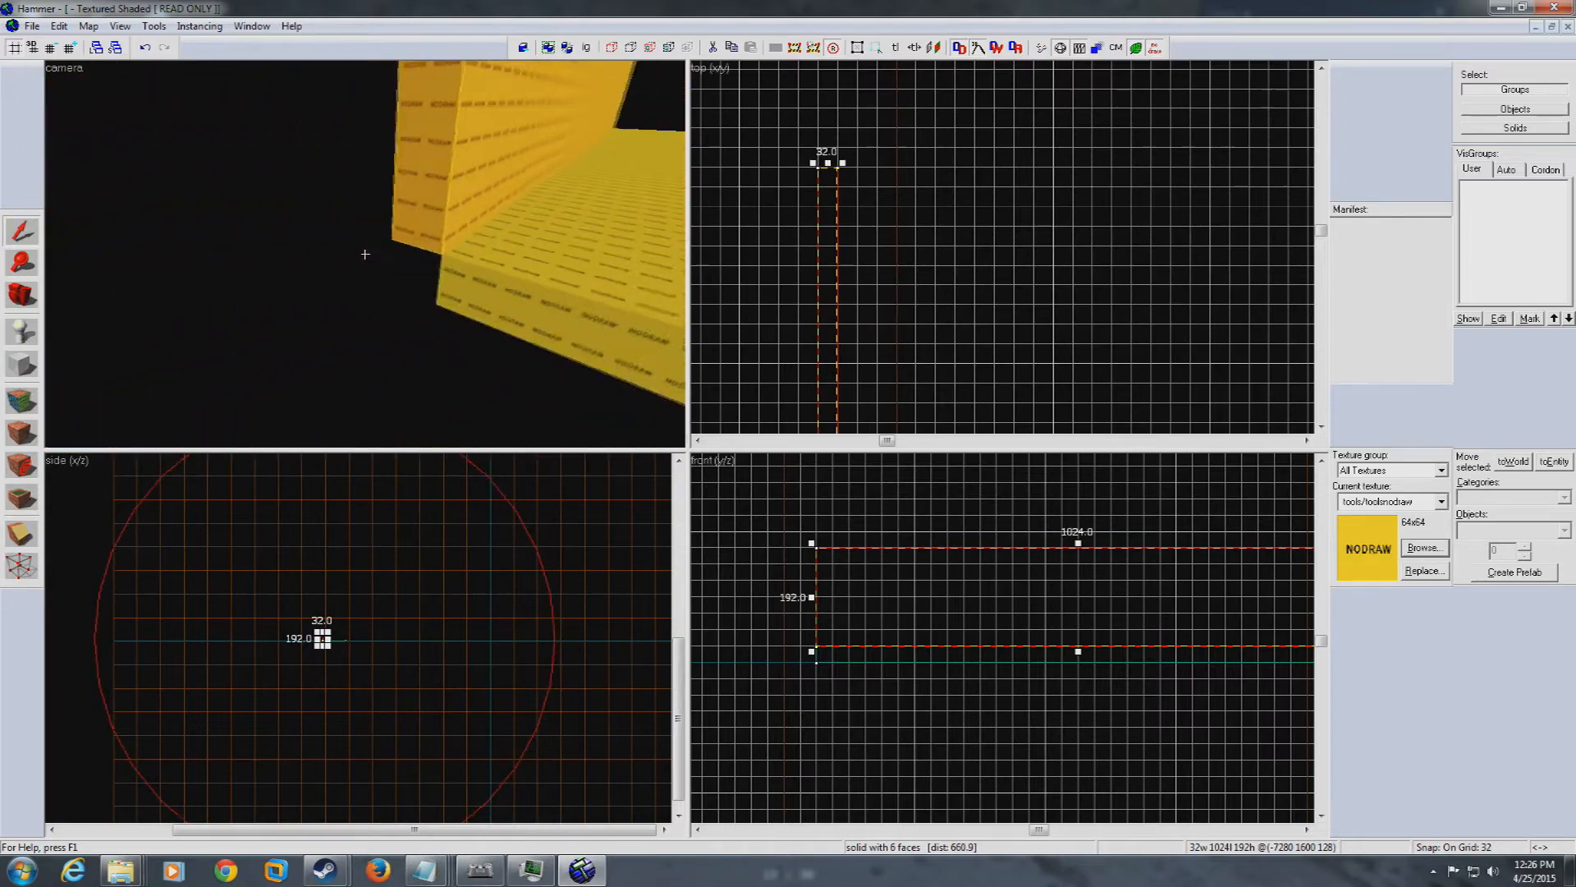
key(a)
key(d)
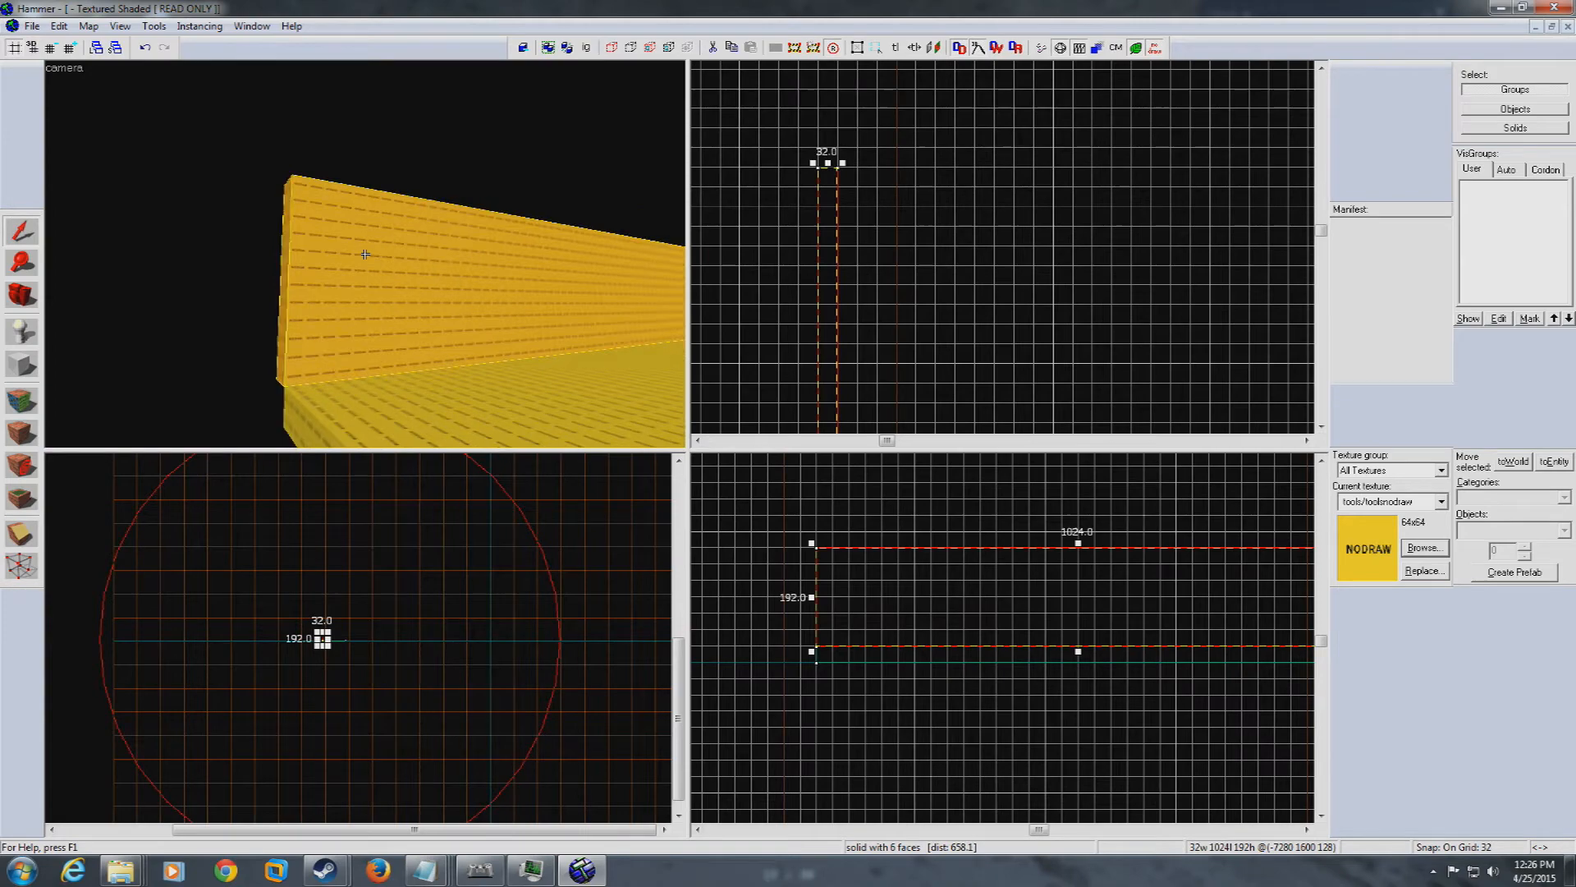
key(w)
key(s)
key(d)
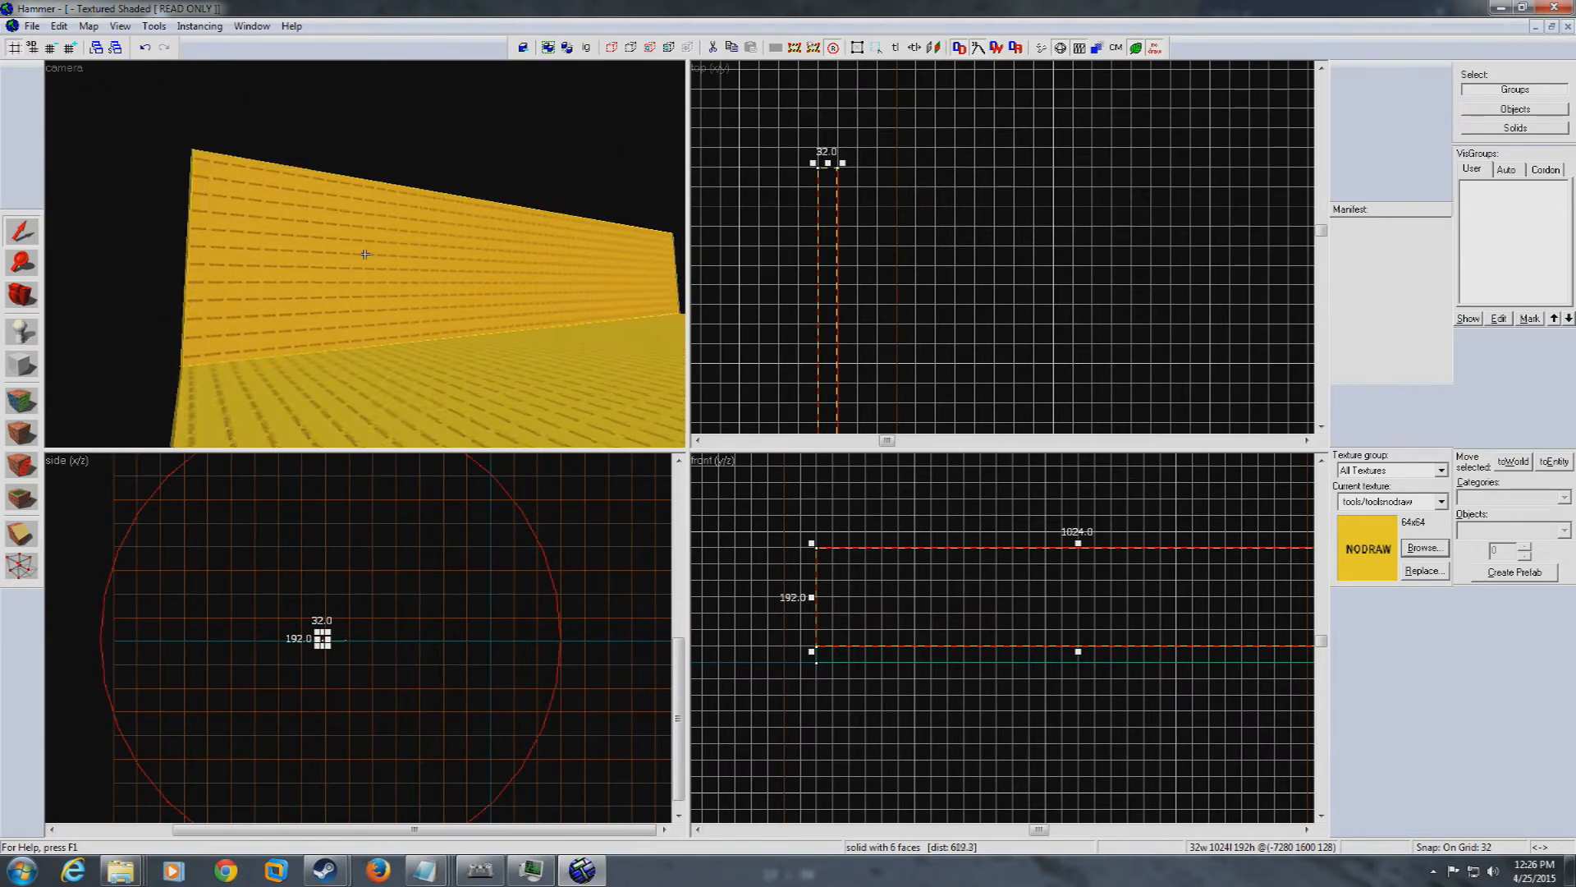
key(w)
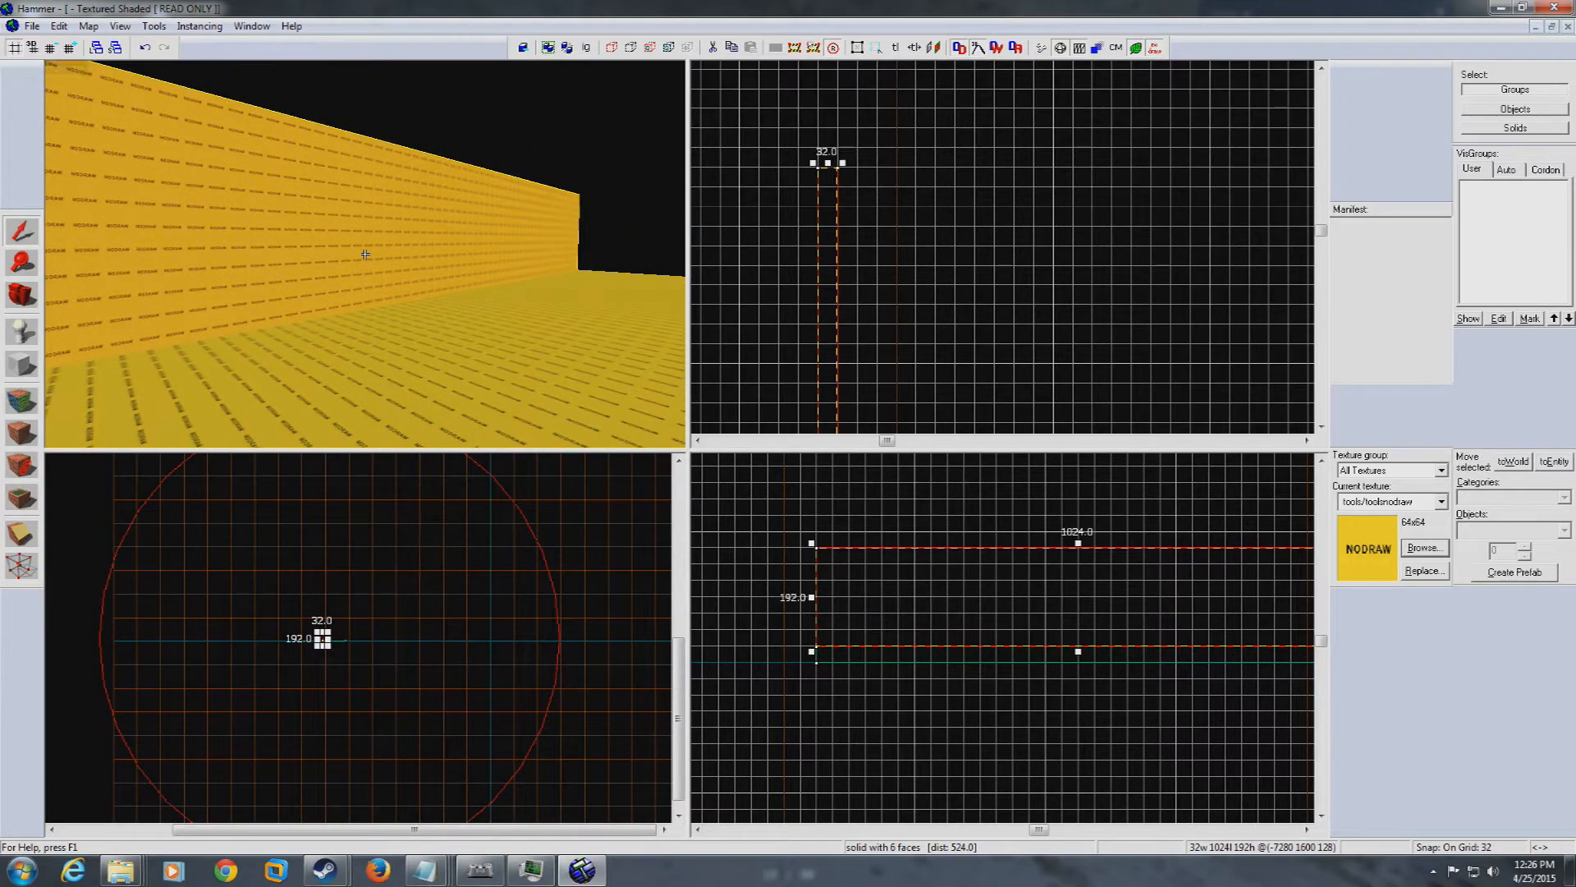
key(w)
key(d)
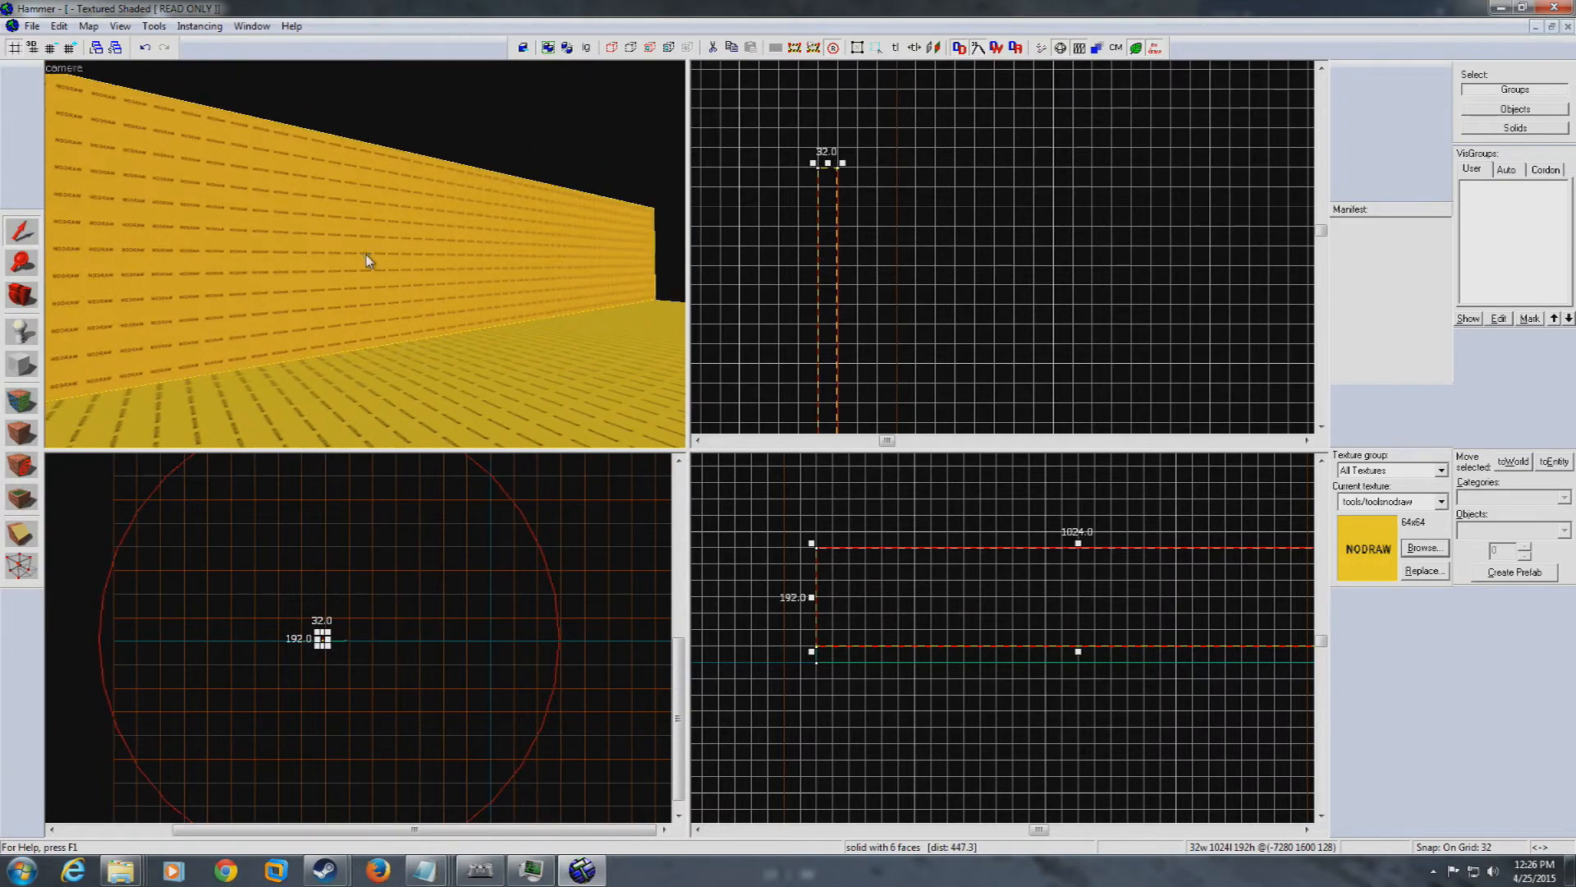
key(z)
key(a)
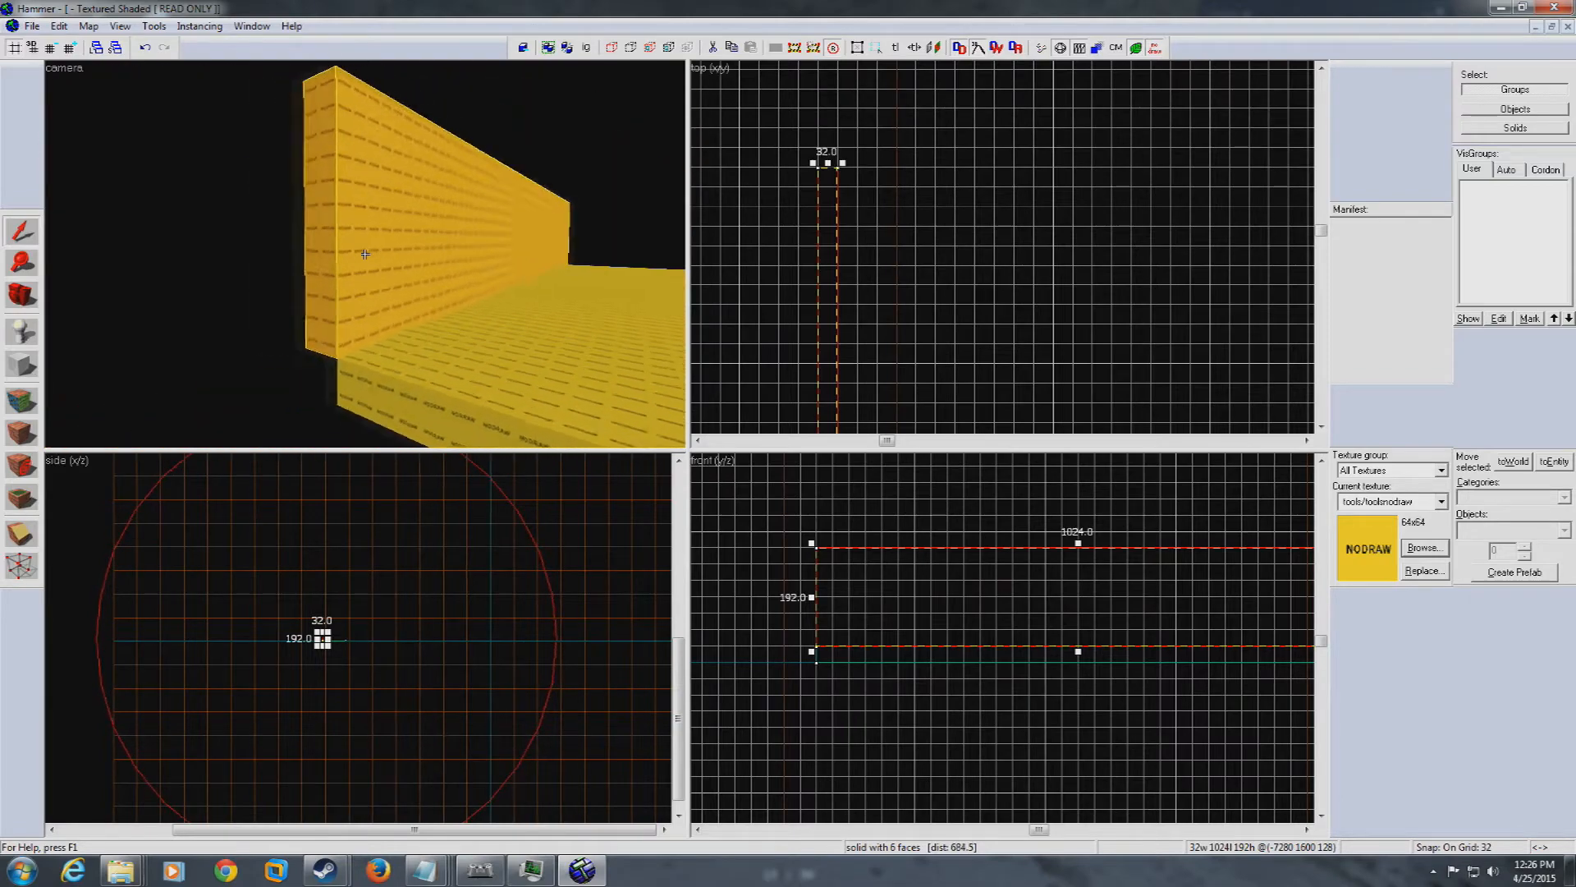
key(d)
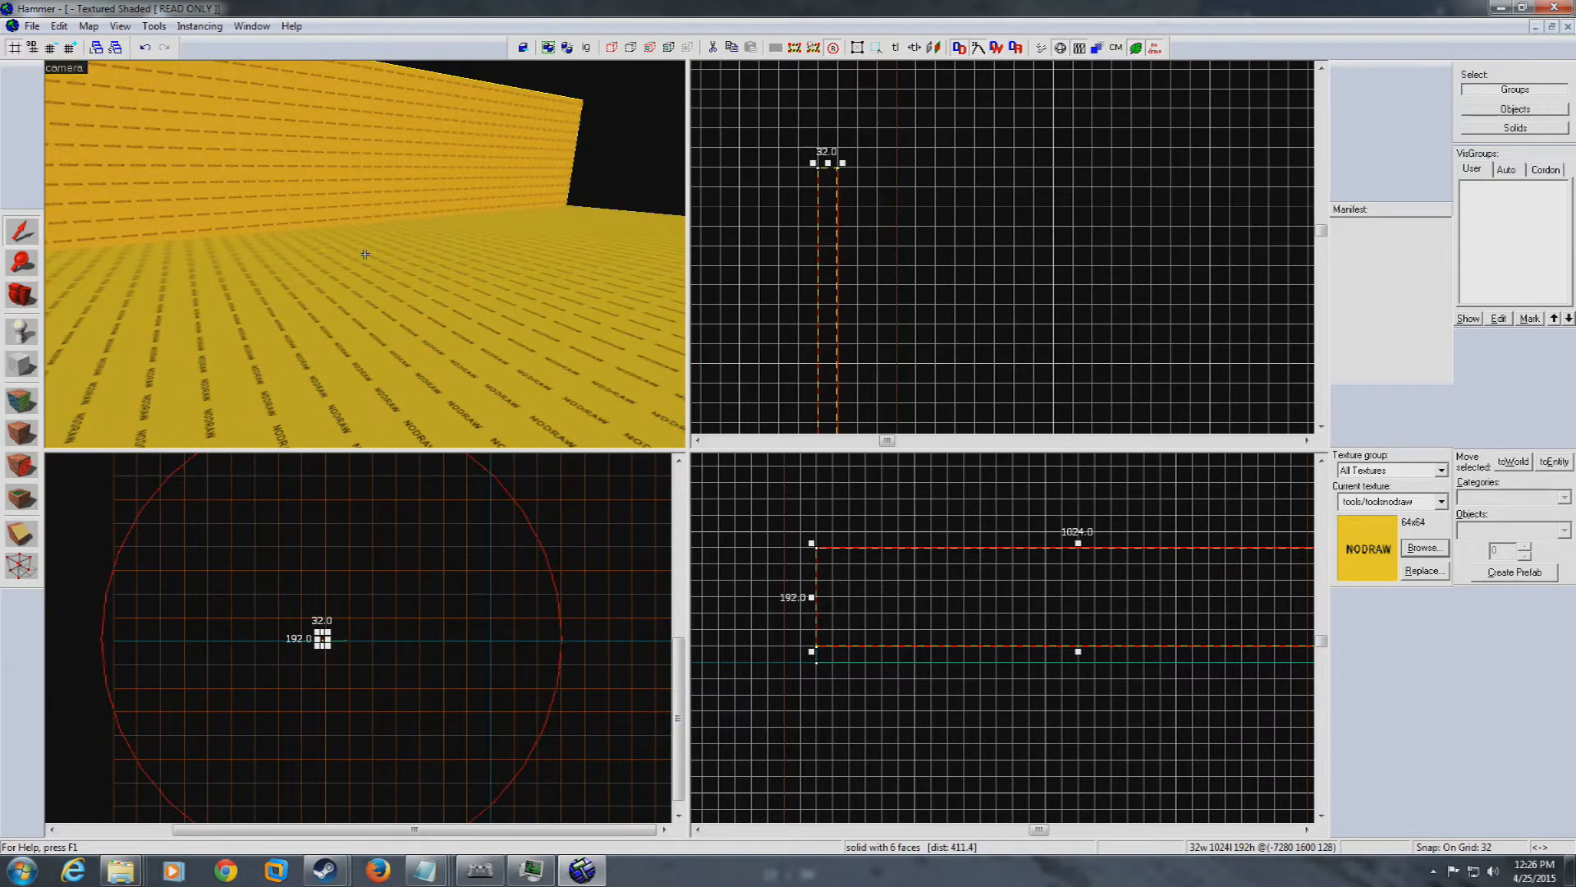
Place an info_player_start entity on the floor slab in front of the western wall
click(18, 328)
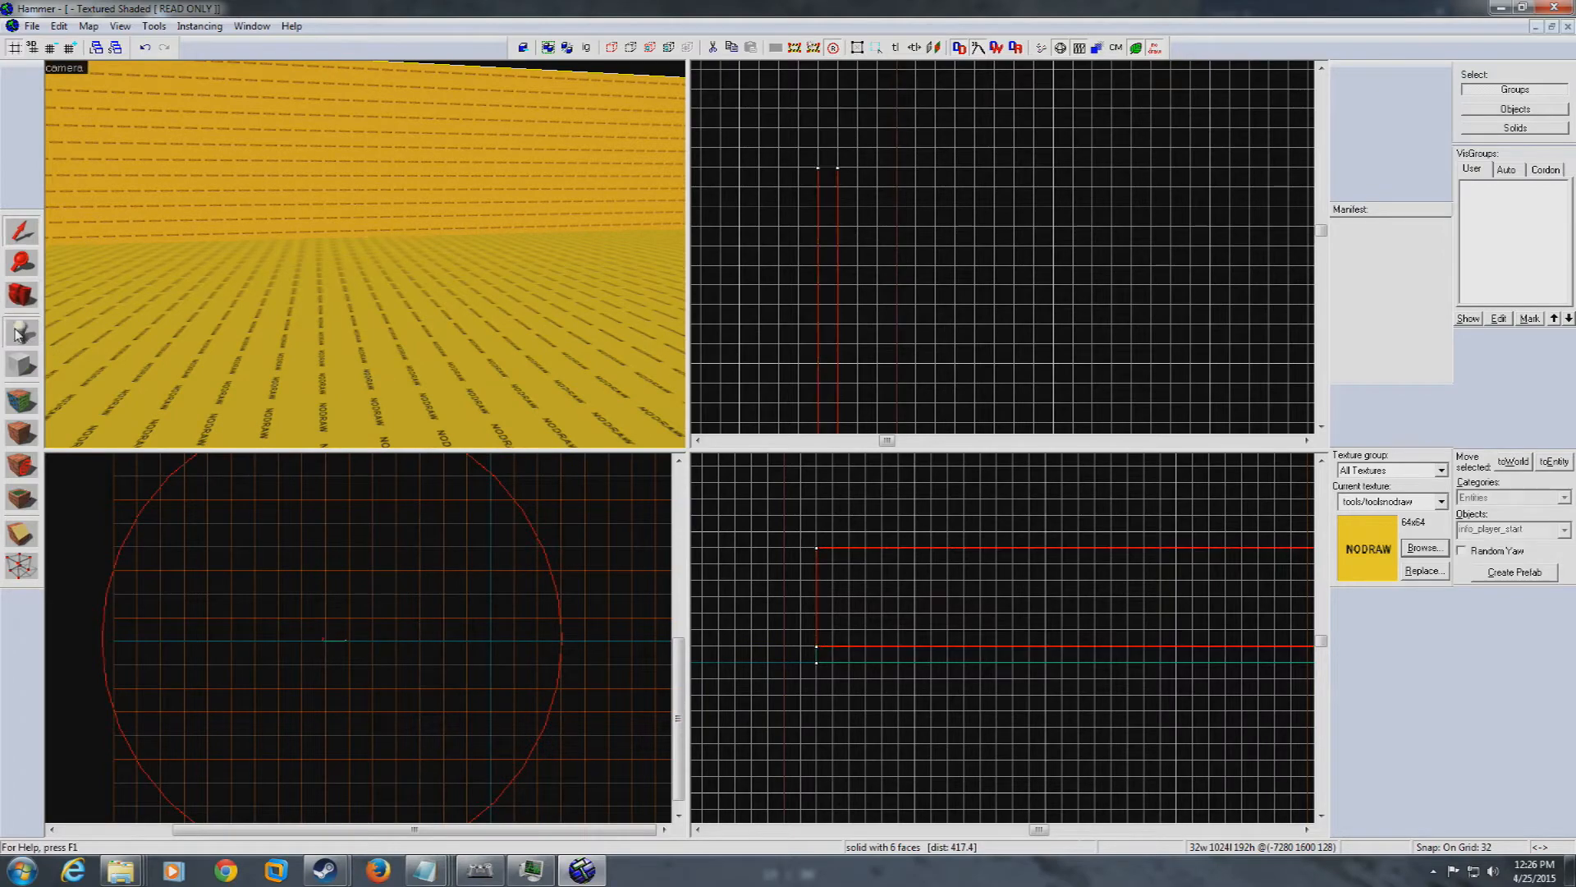
click(378, 366)
key(d)
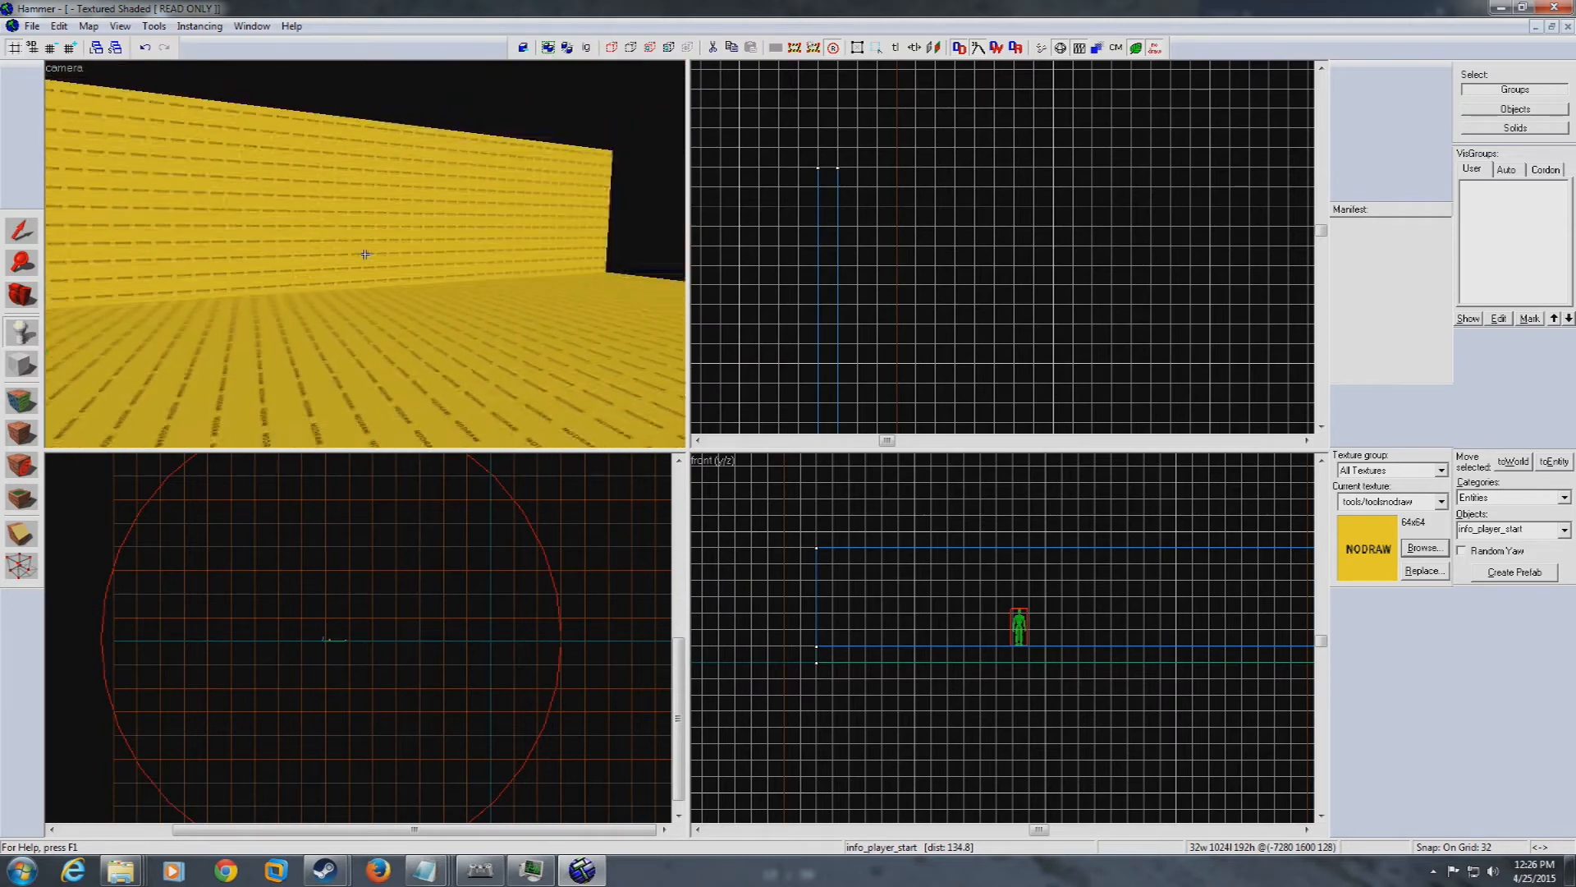
key(a)
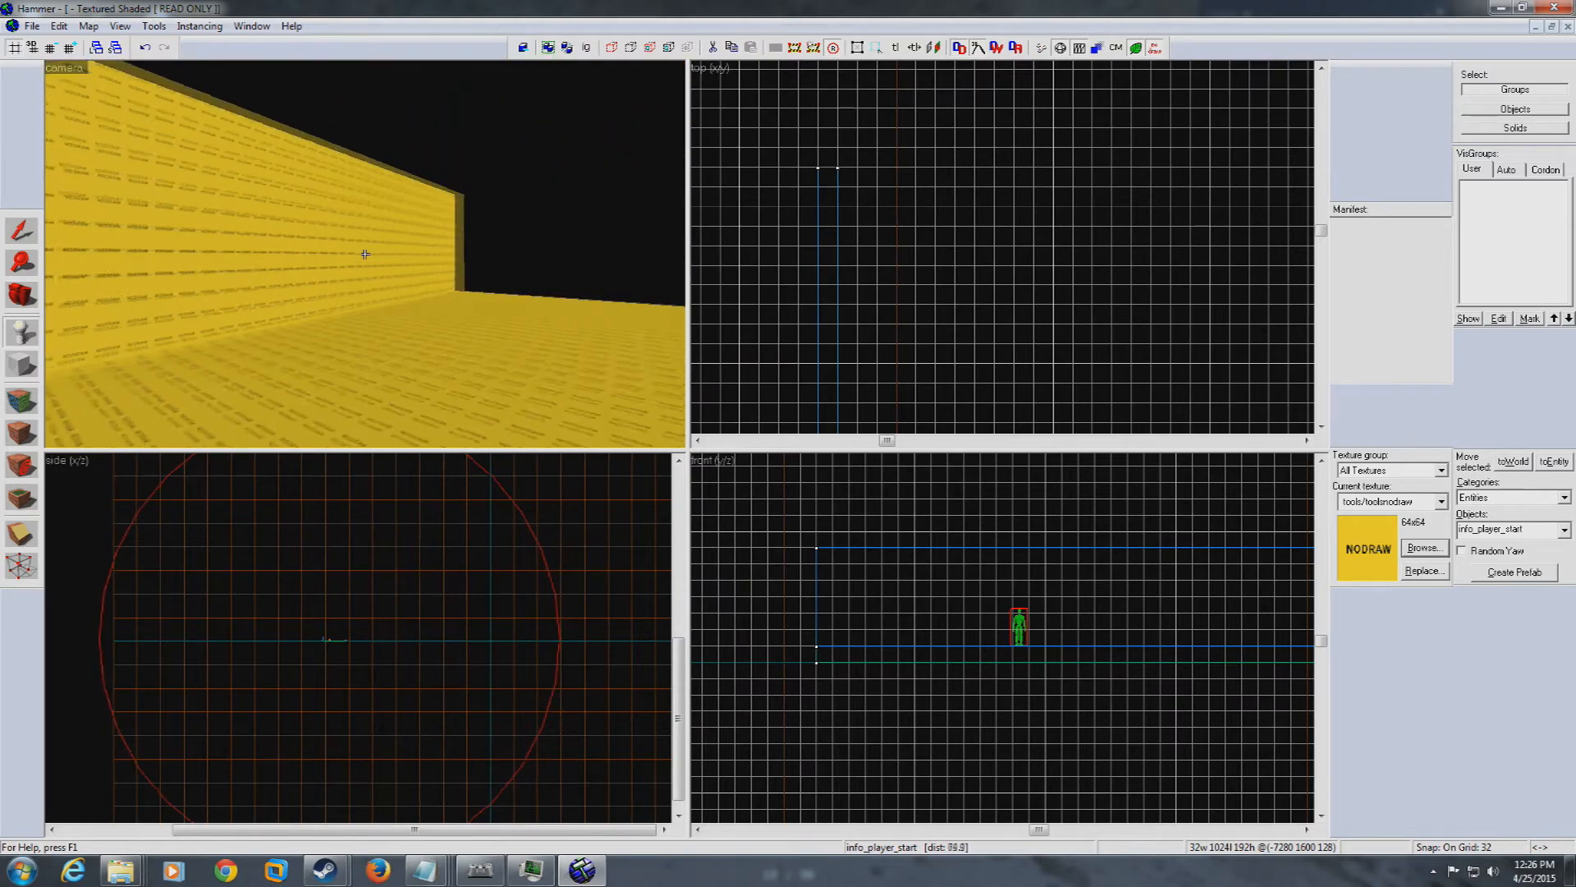
key(w)
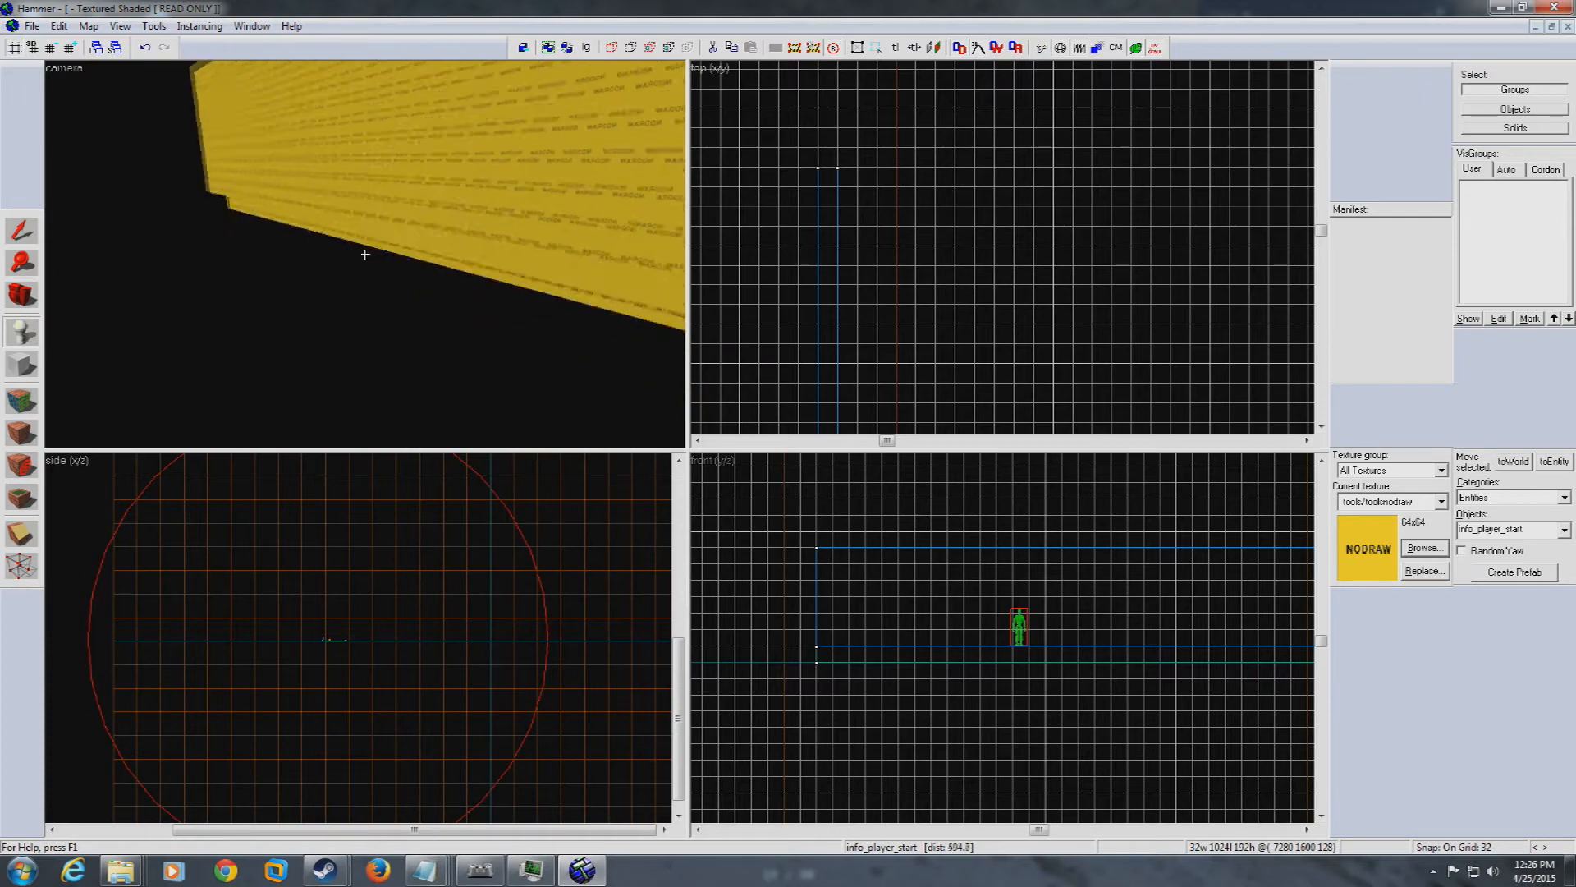
key(w)
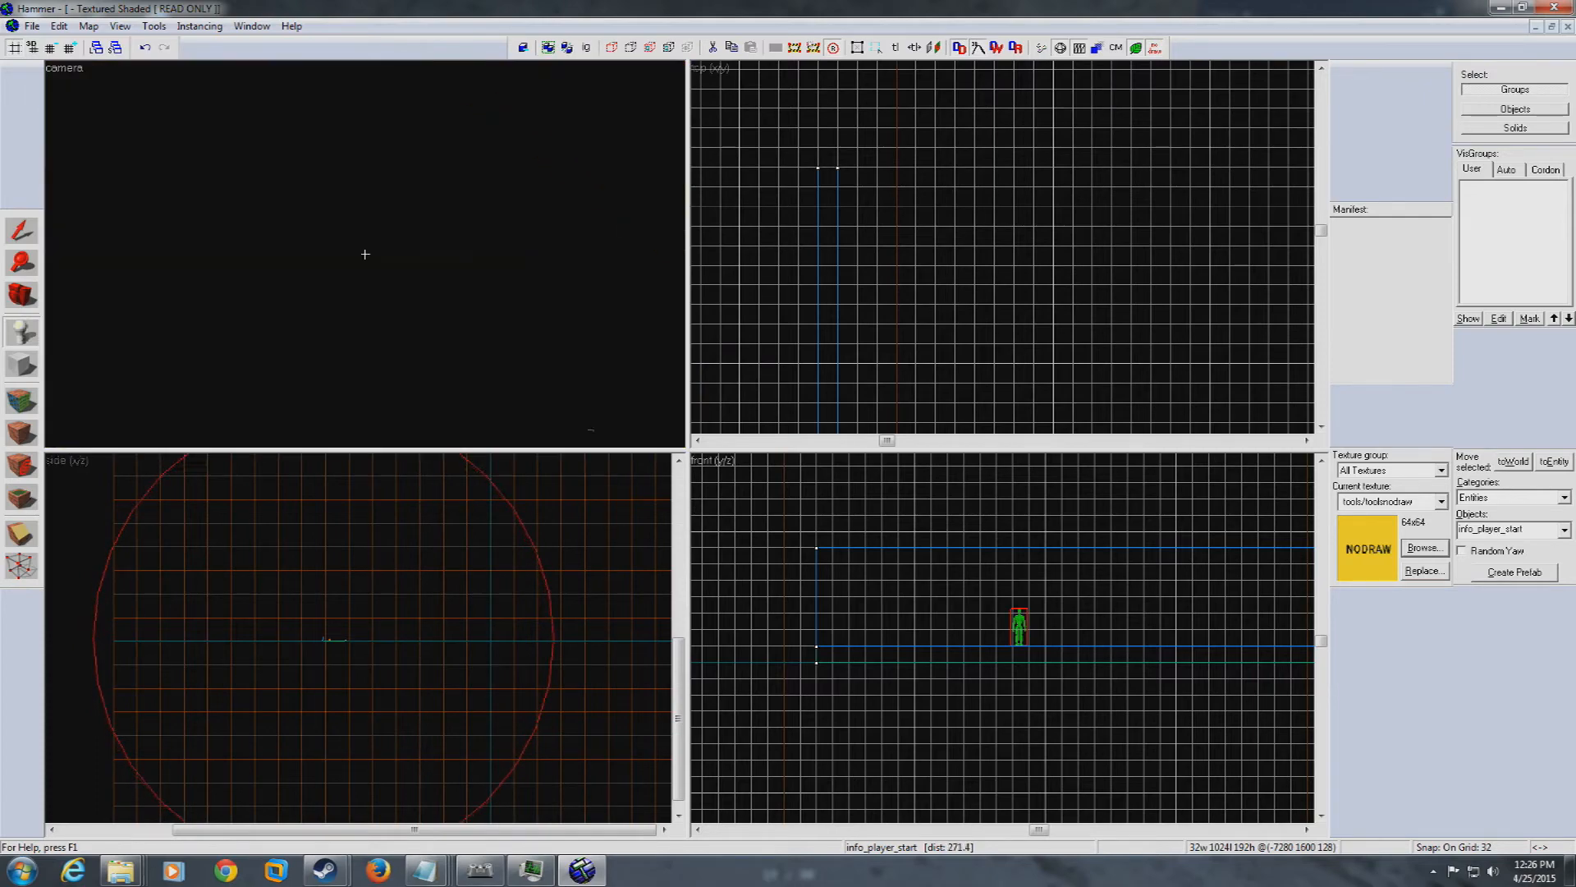
key(d)
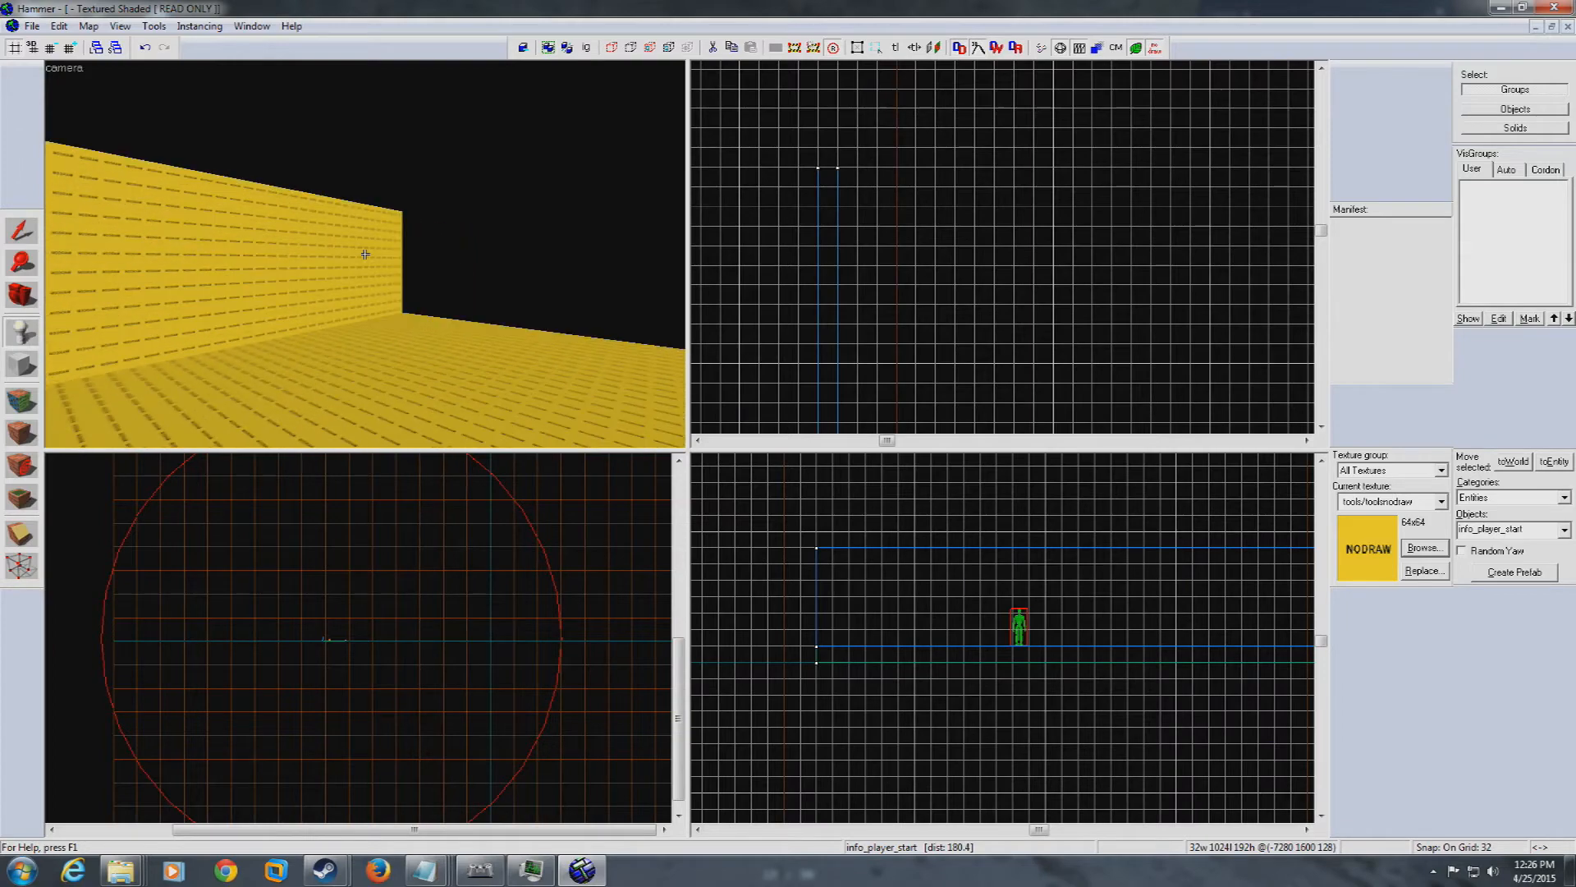
click(333, 275)
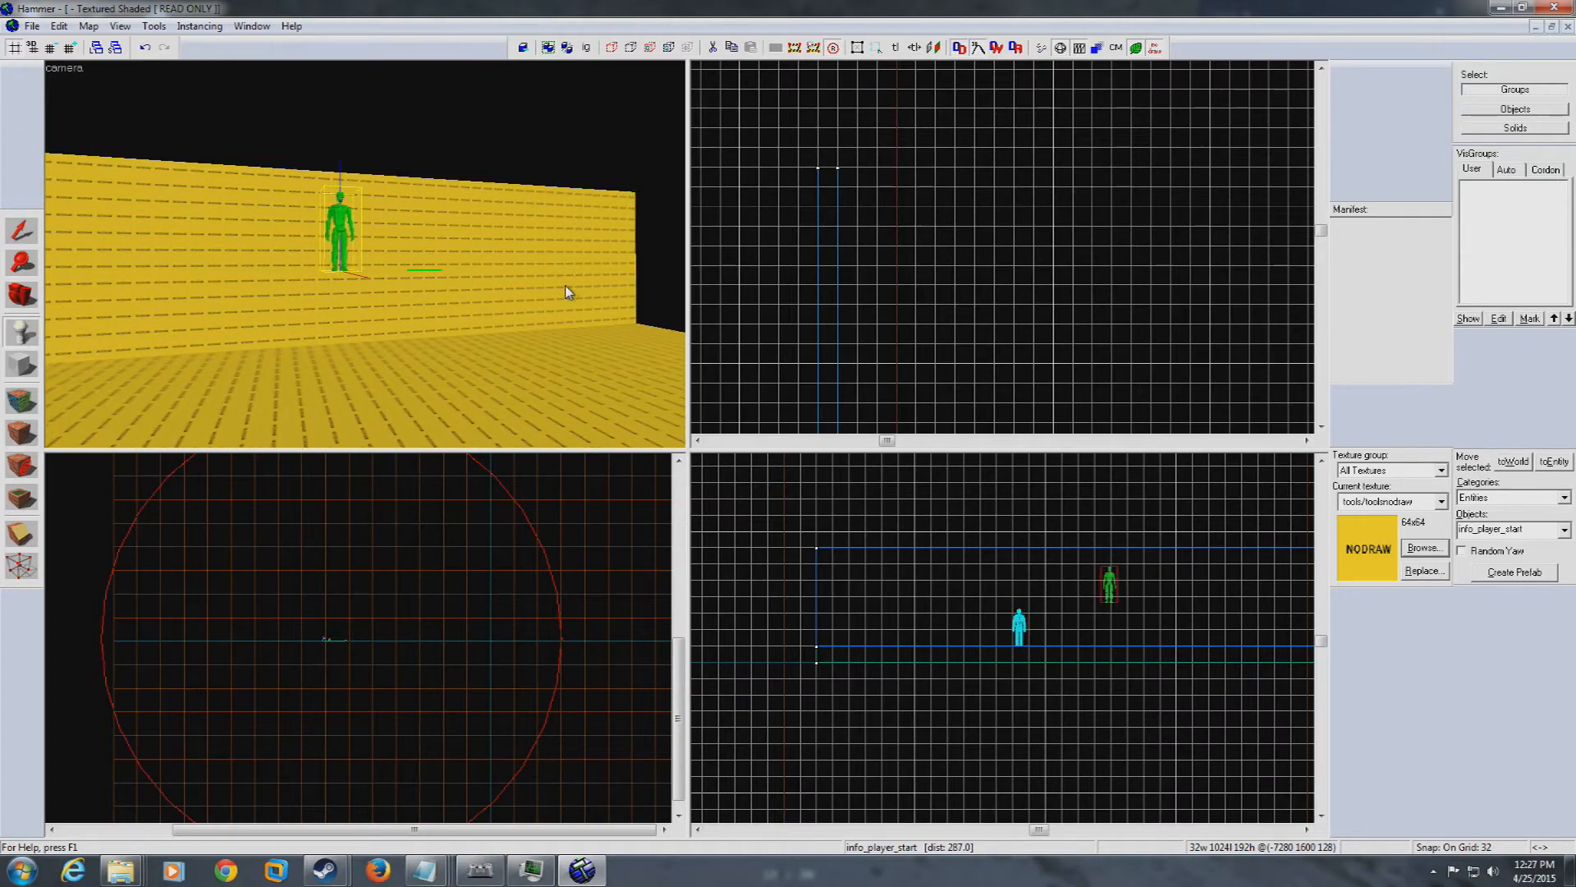
key(shift+s)
key(Escape)
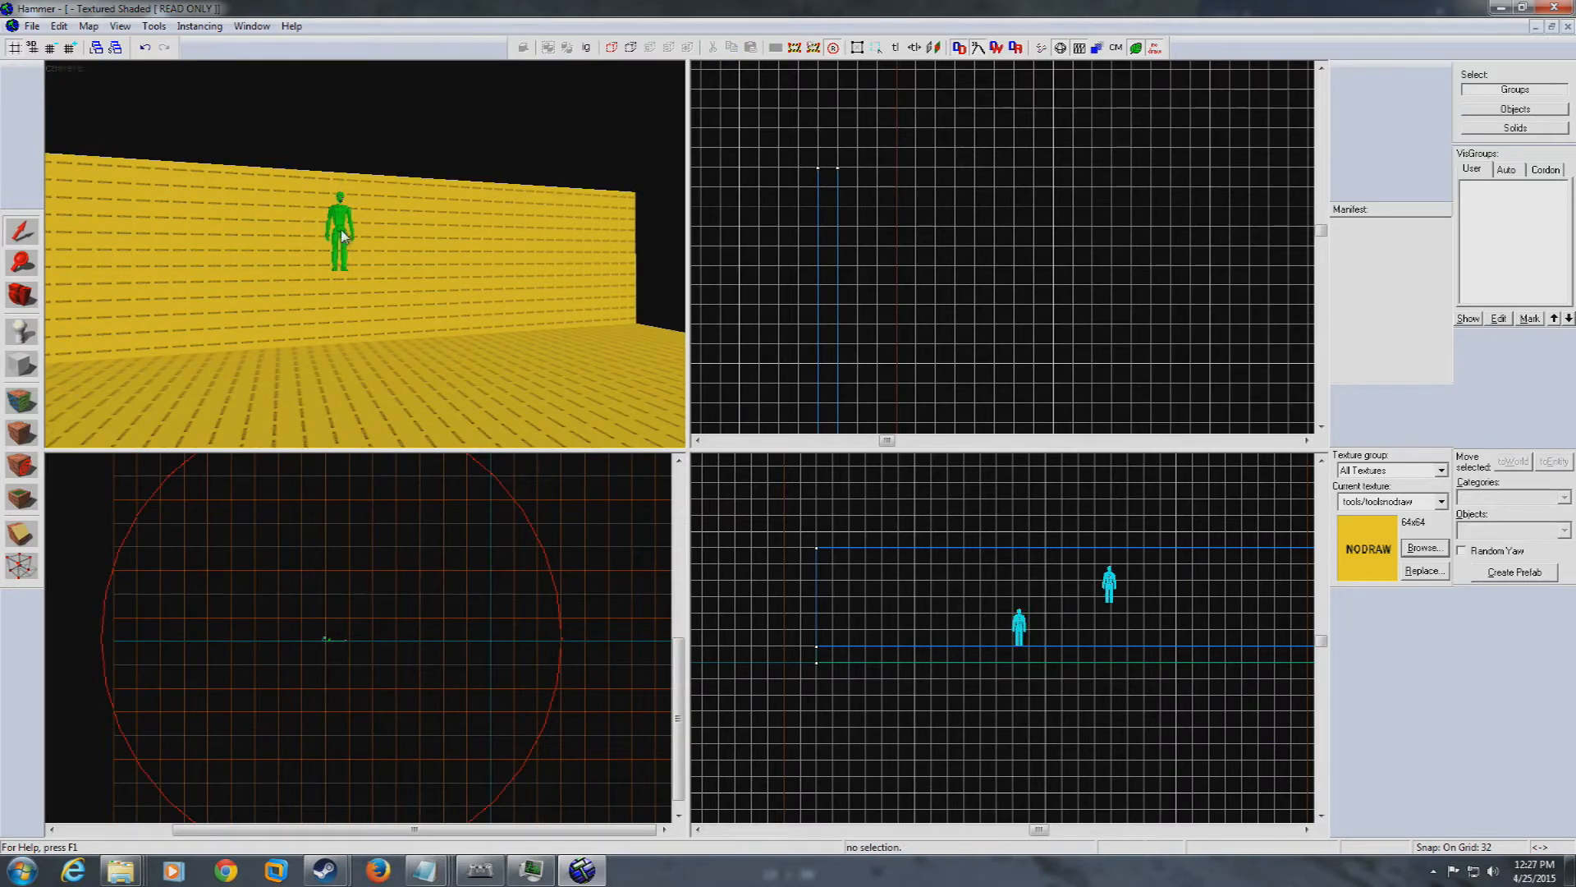
click(343, 235)
key(Delete)
Copy the western wall across to the slab's eastern edge
click(345, 254)
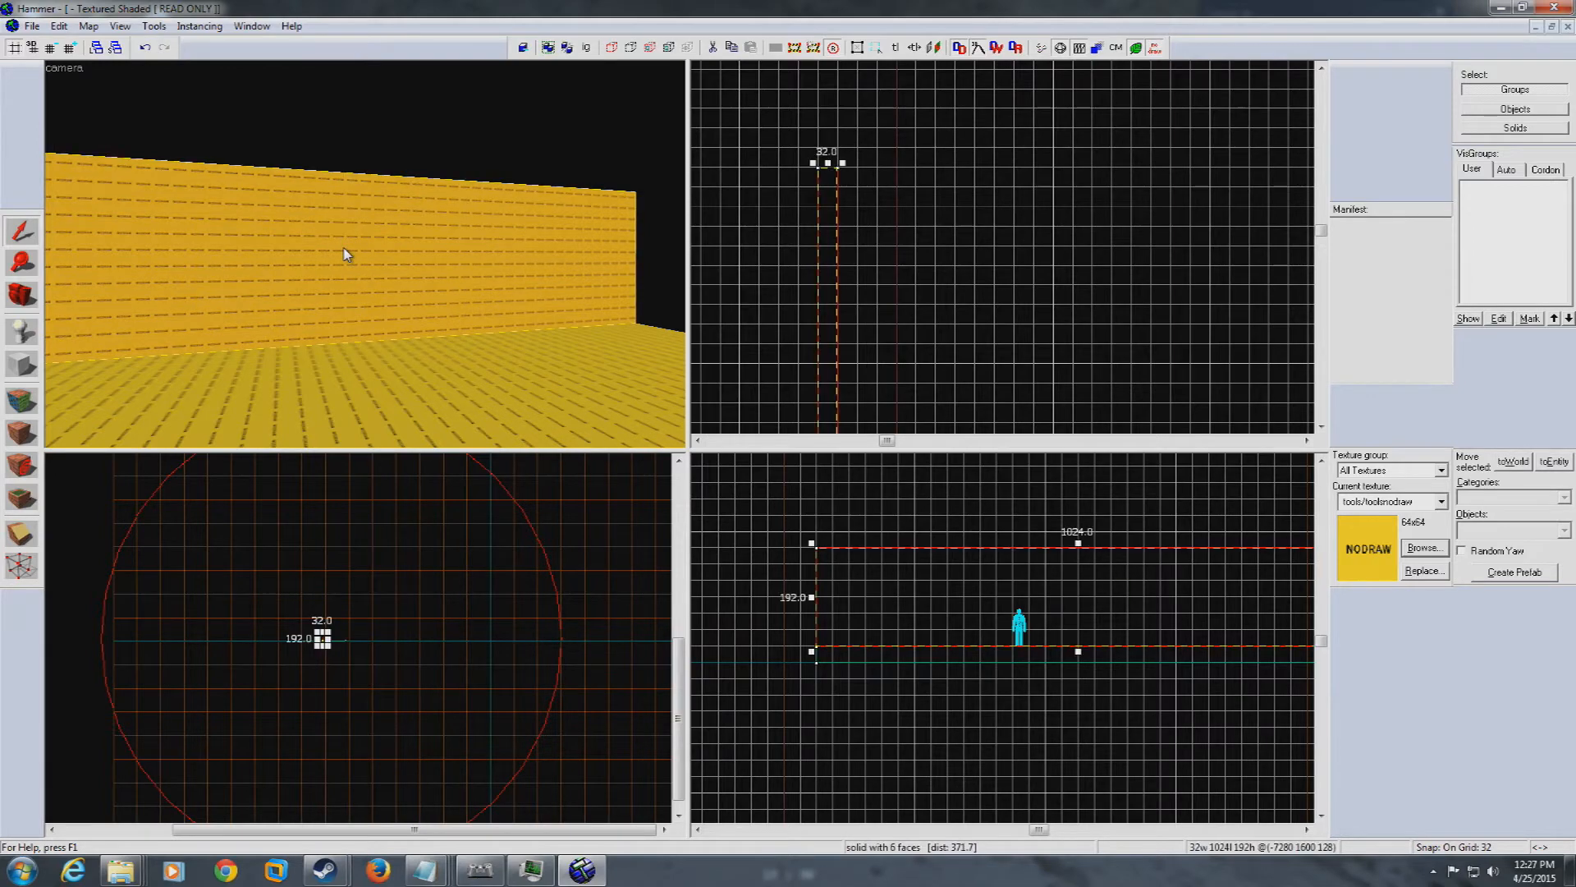
scroll(1004, 343, down, 5)
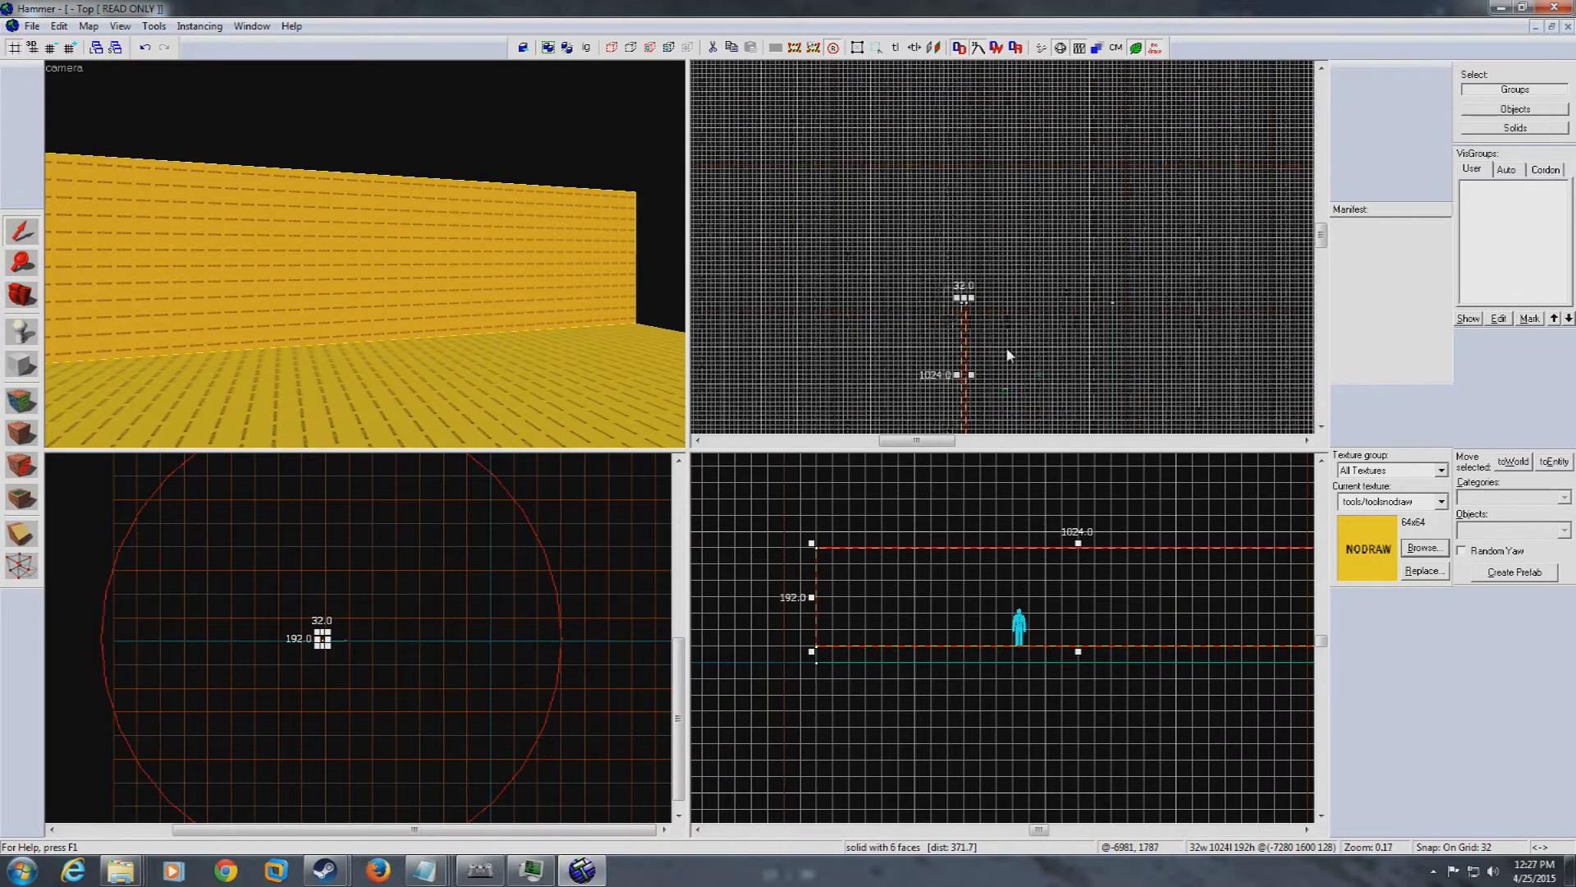
scroll(1007, 361, down, 1)
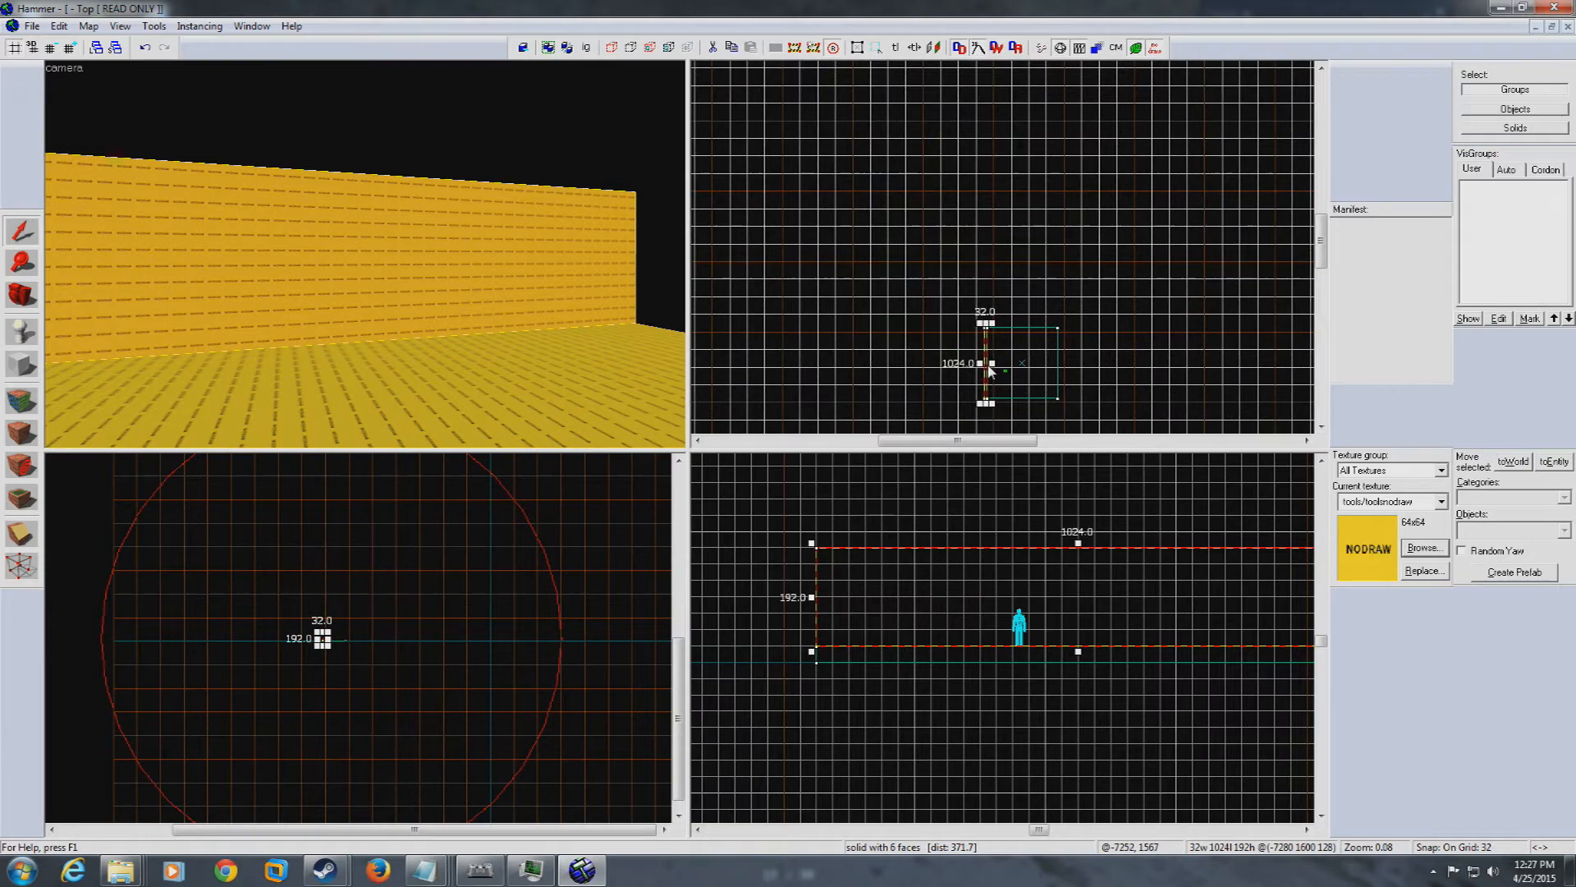
drag(986, 363, 1062, 367)
Move the copied wall 32 units west so that it sits flush against the outside of the slab's eastern edge
scroll(1062, 367, up, 9)
click(1325, 426)
click(1325, 426)
scroll(1023, 254, up, 5)
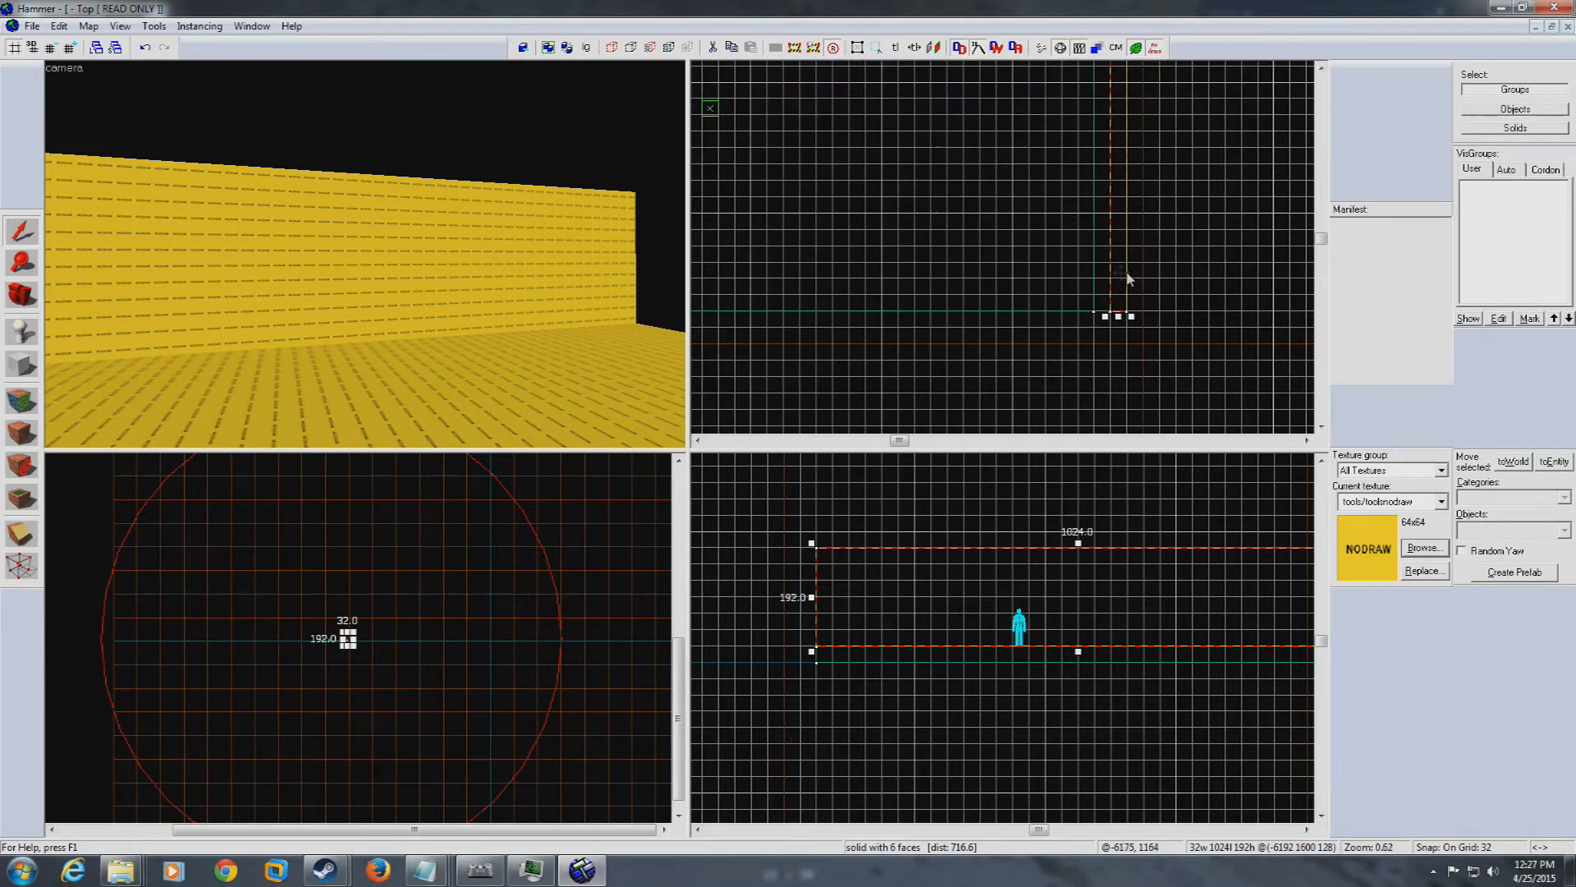
drag(1116, 272, 1103, 279)
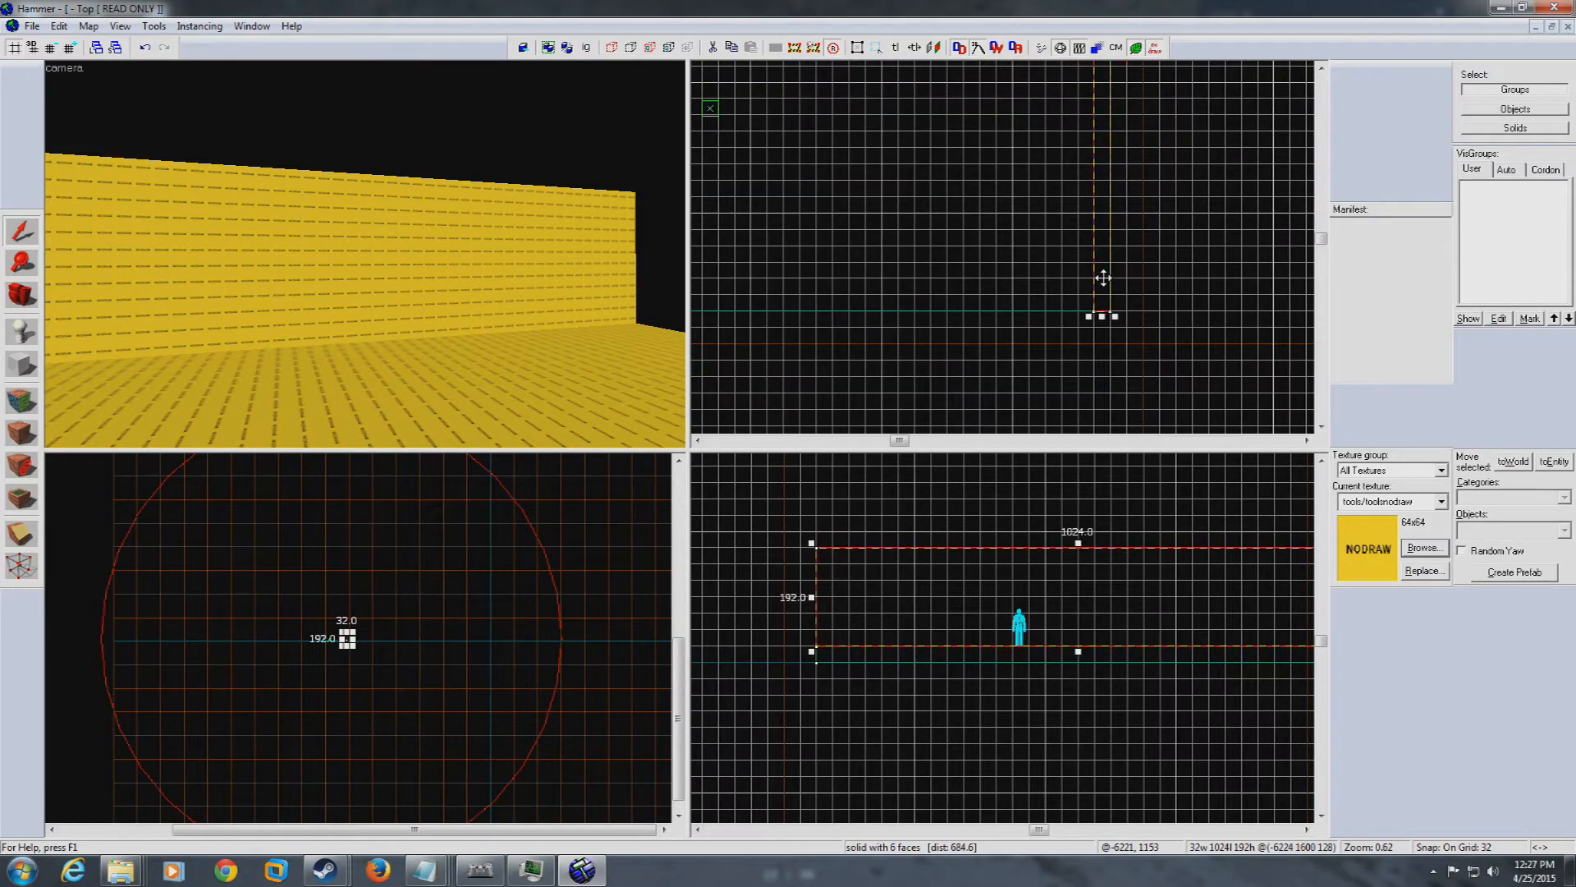
scroll(763, 262, down, 4)
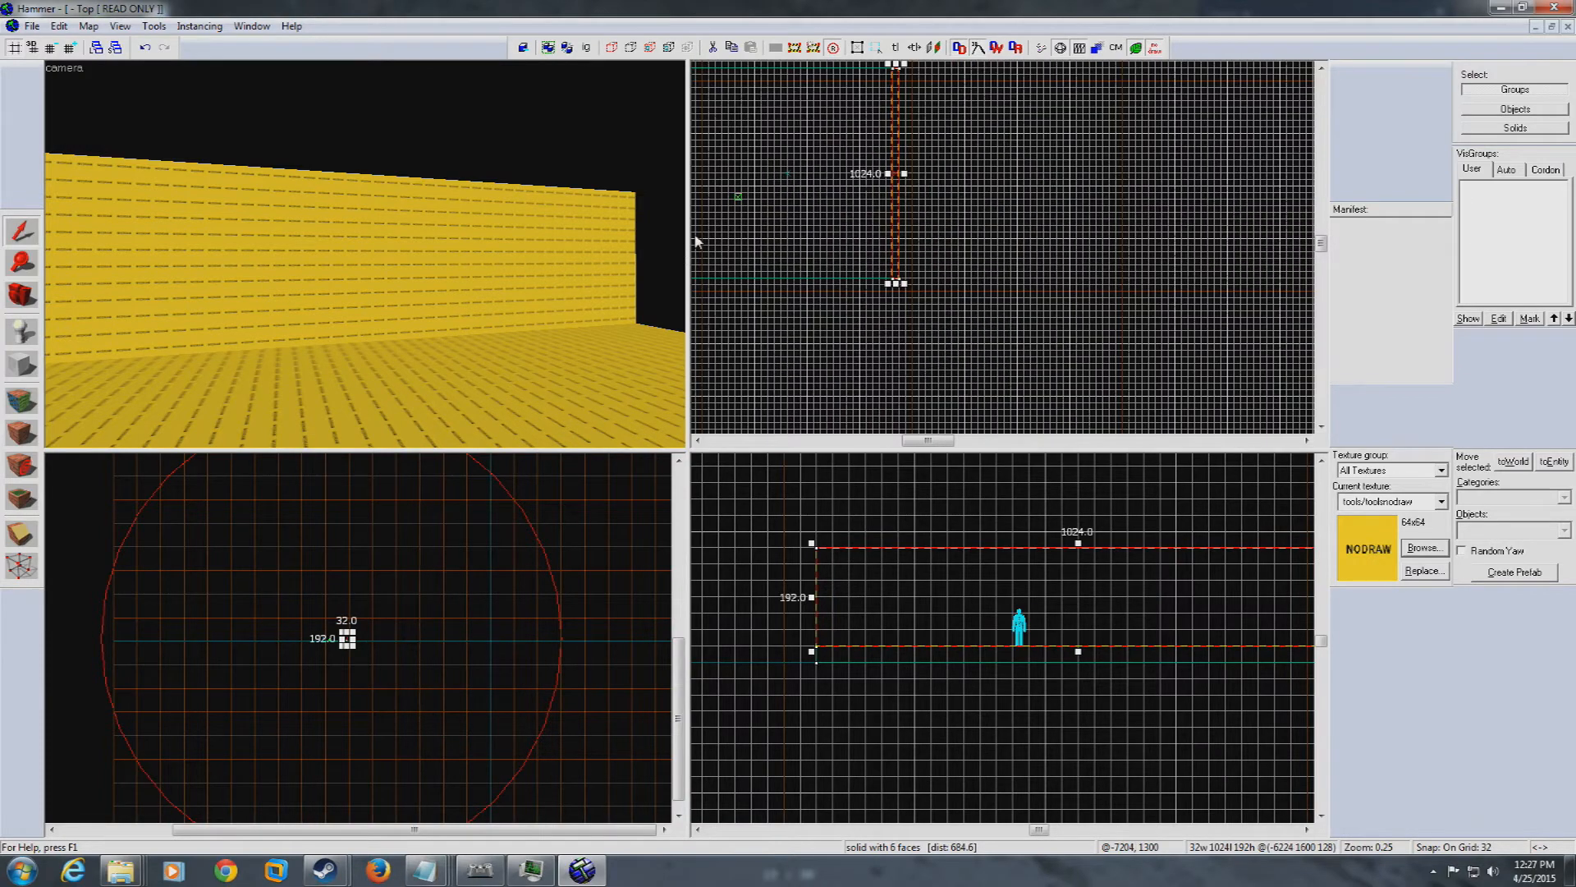
key(z)
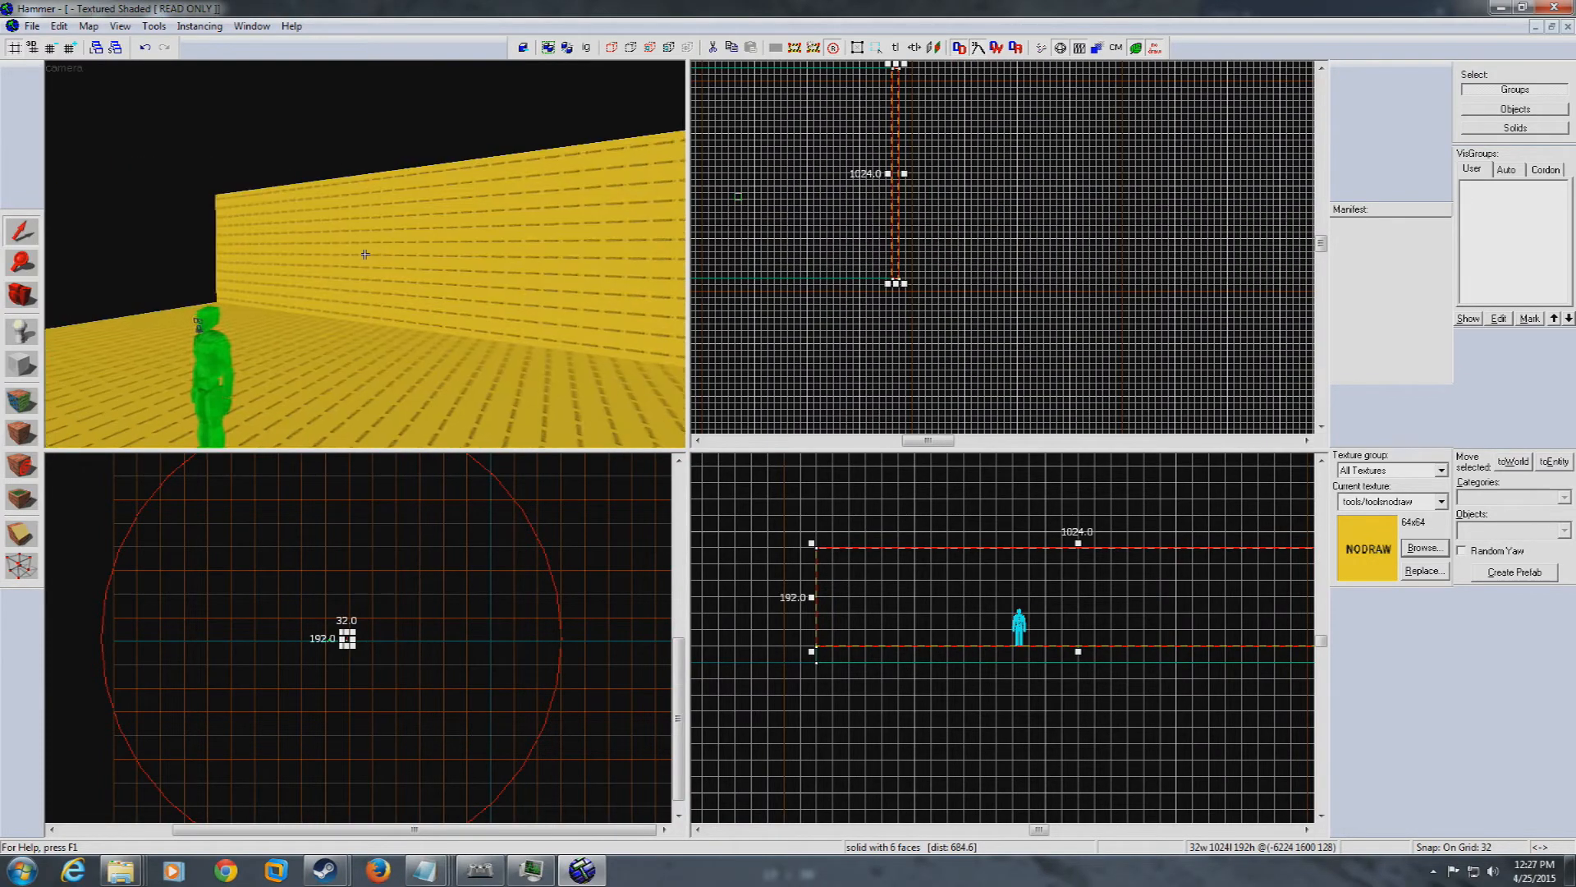
key(w)
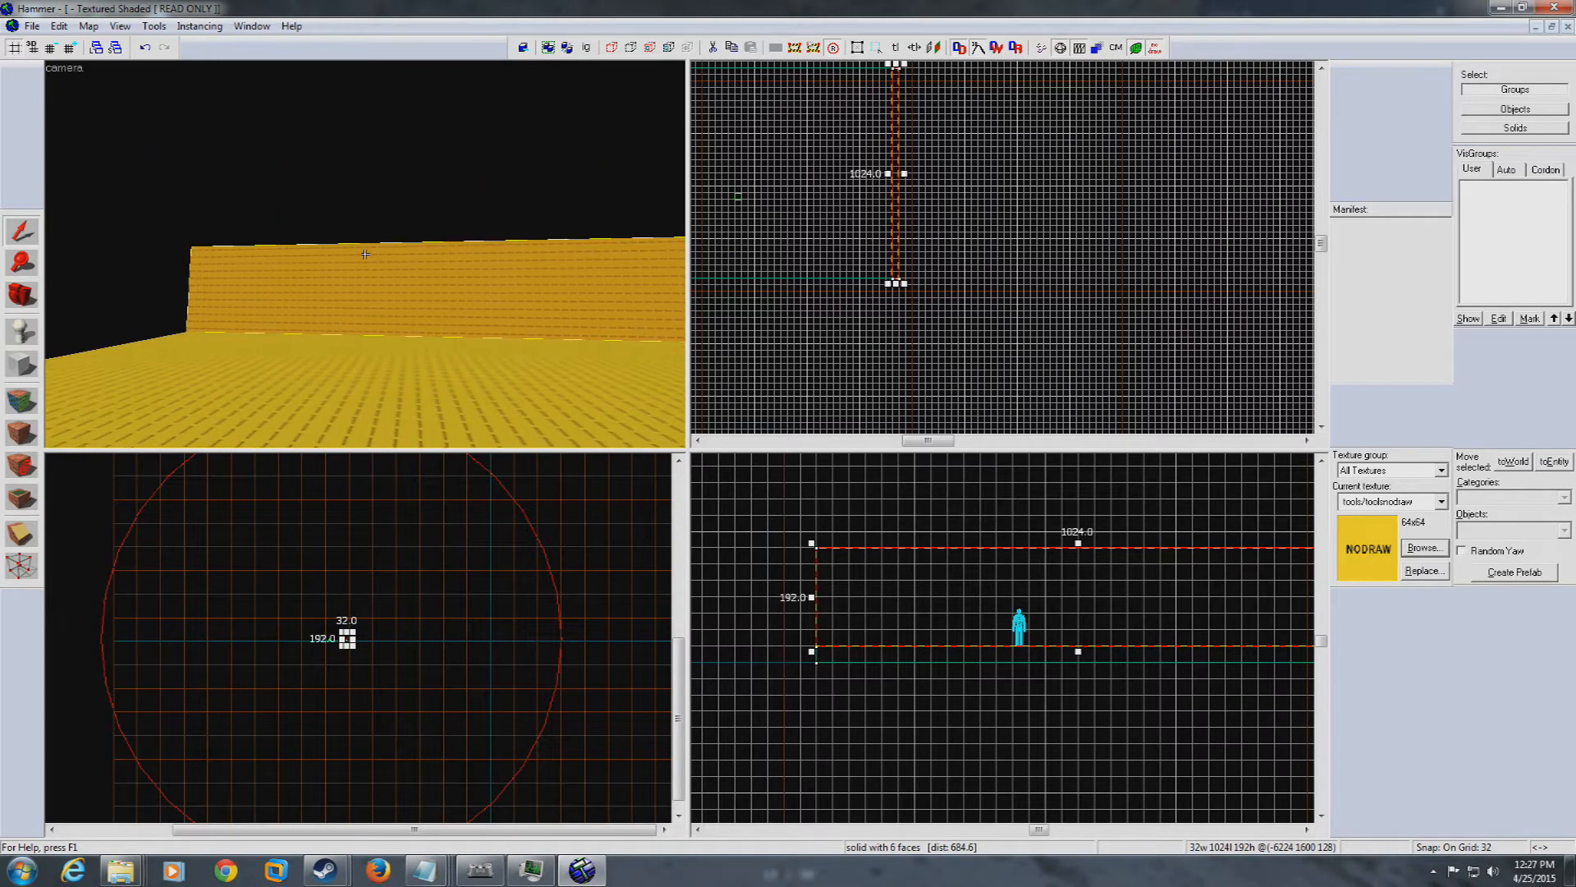
key(z)
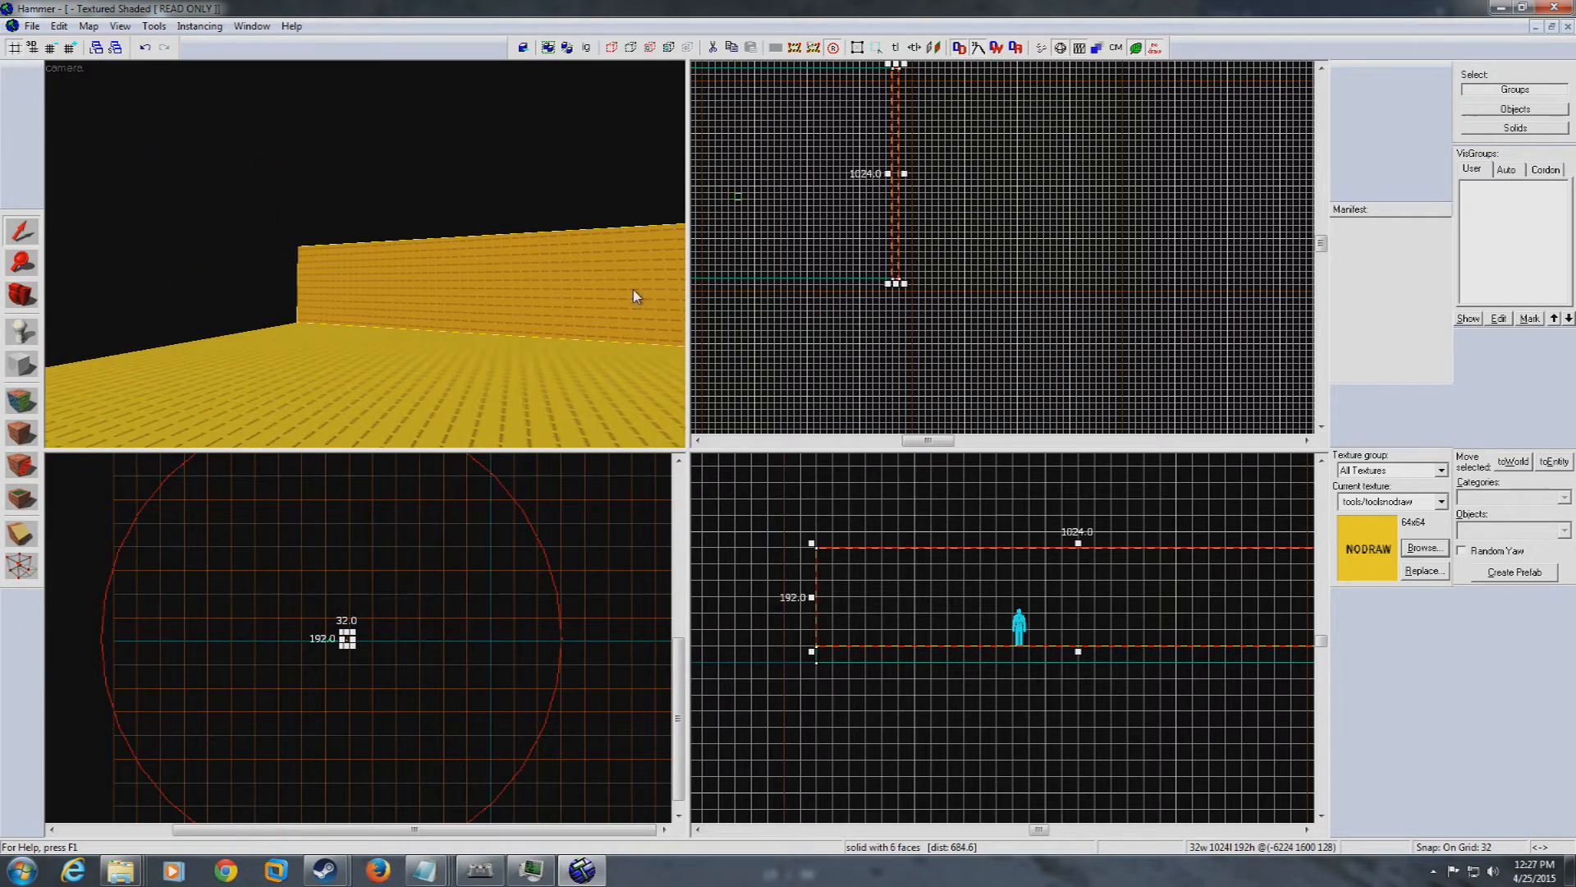
scroll(950, 256, down, 3)
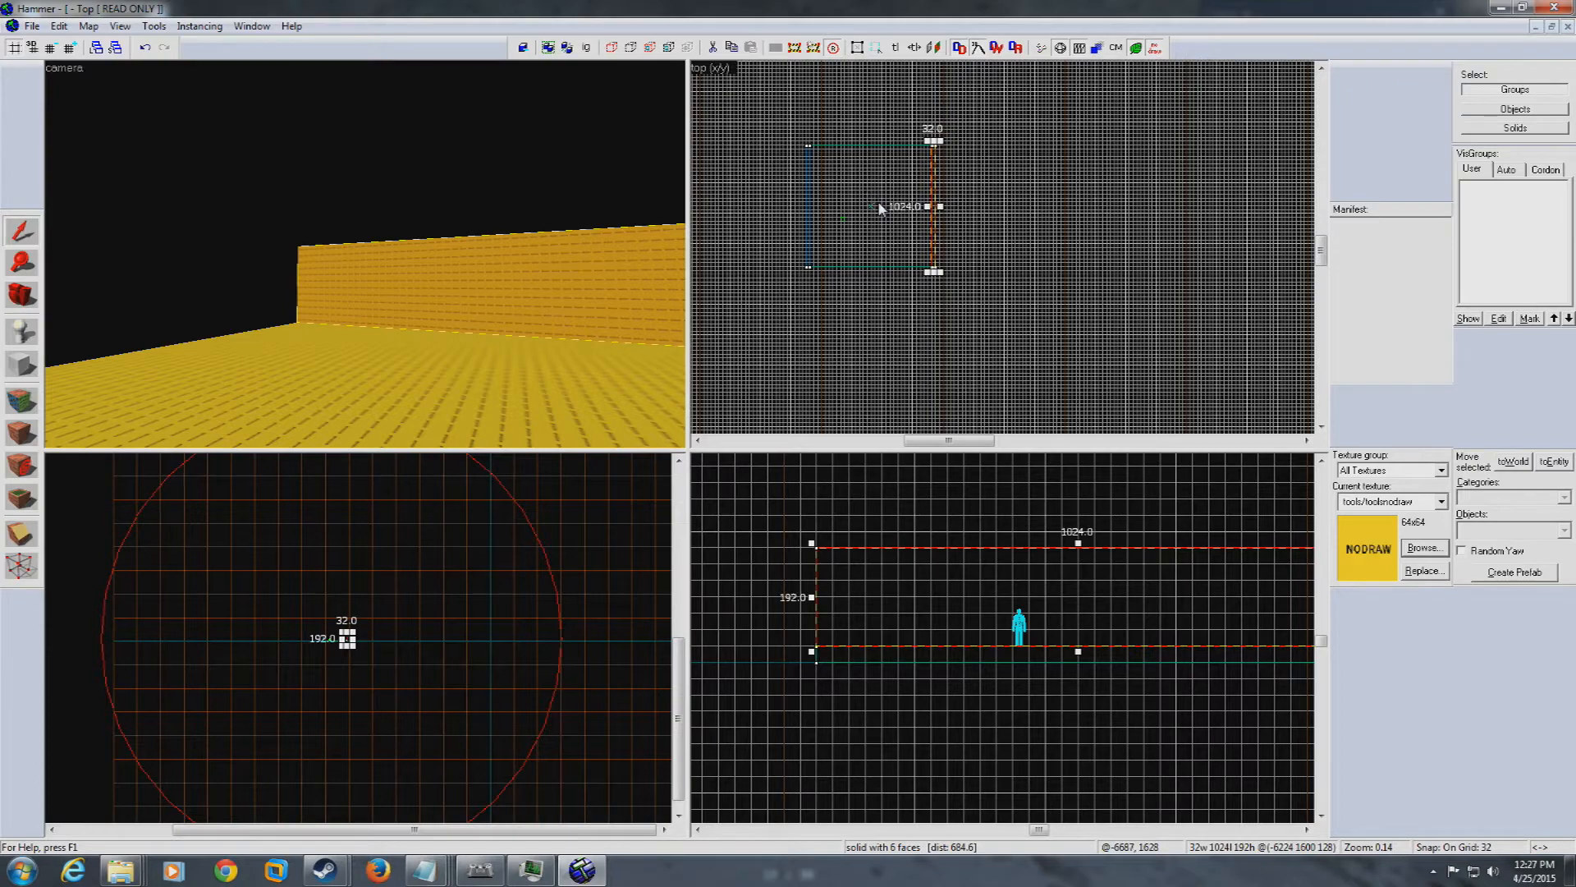
ctrl+click(809, 211)
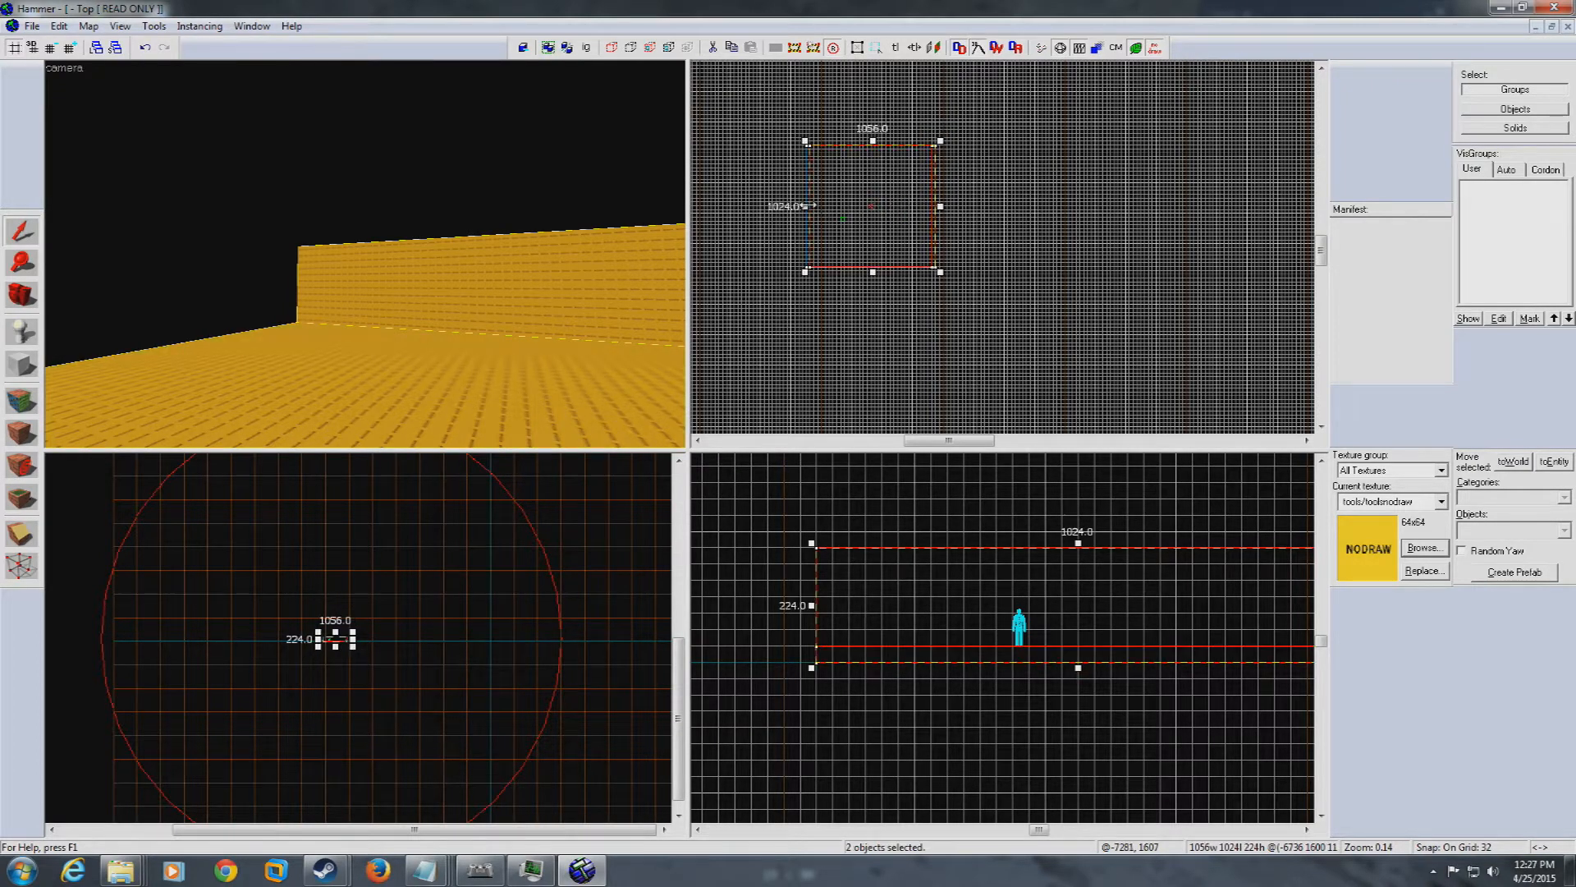
key(z)
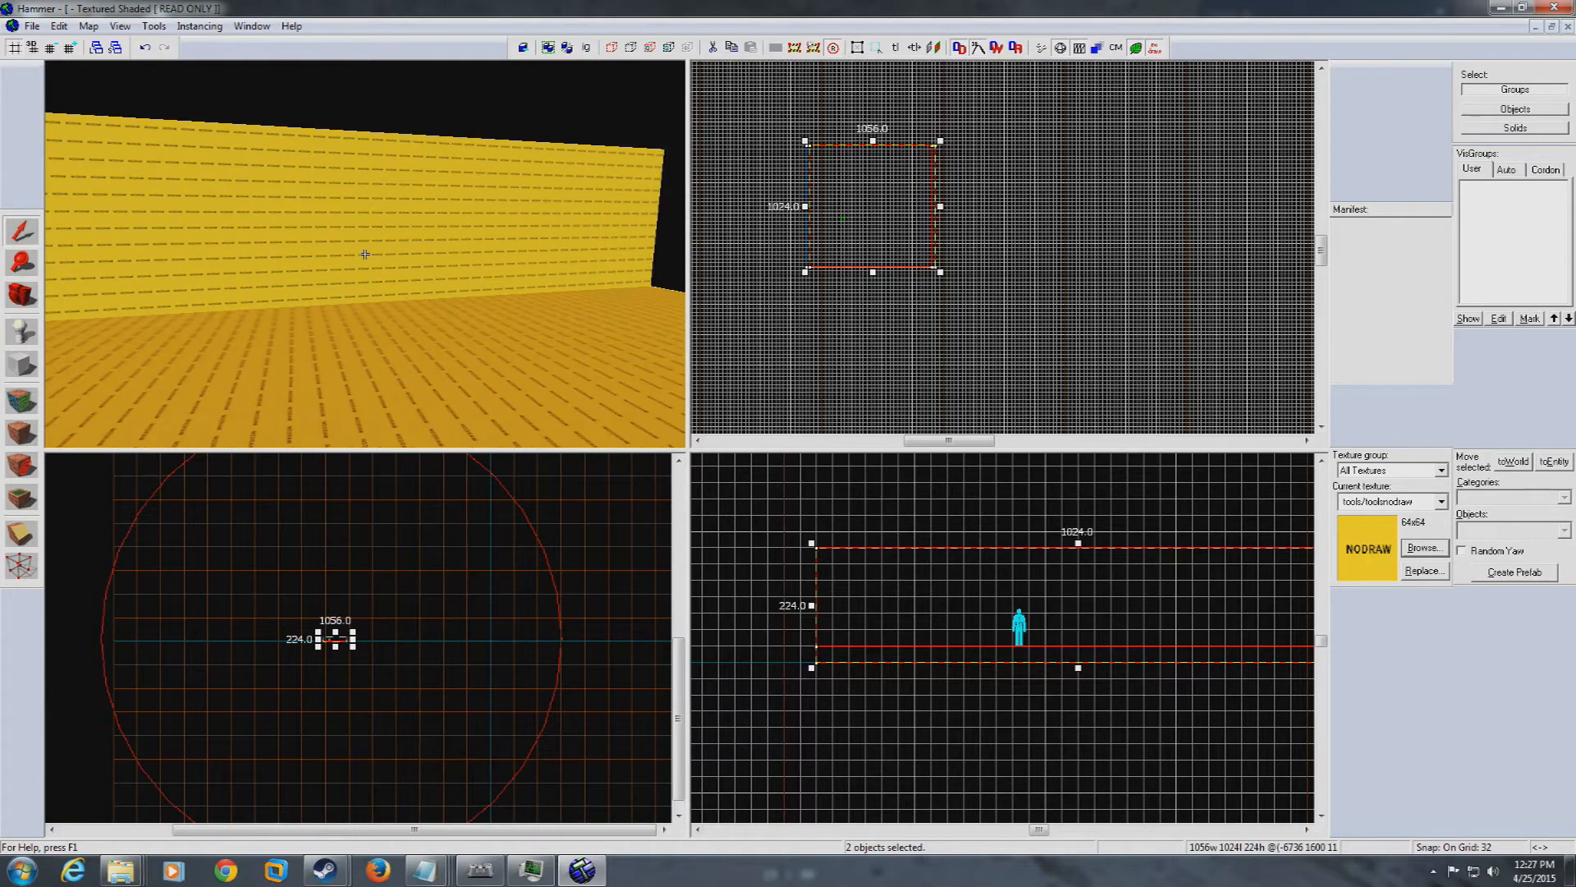
key(Escape)
click(365, 254)
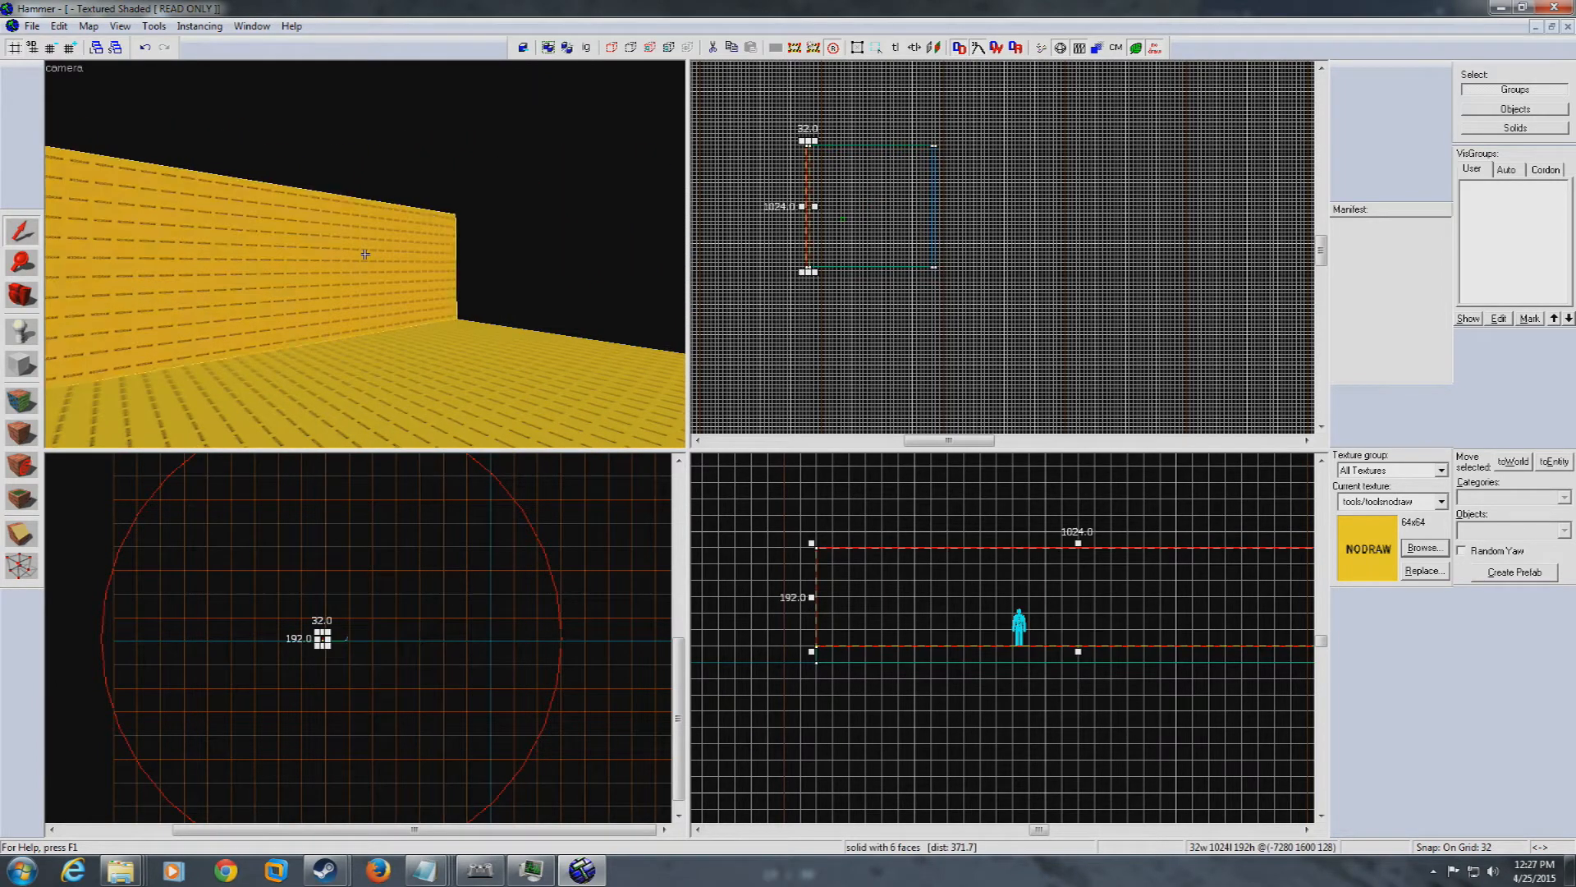
key(Escape)
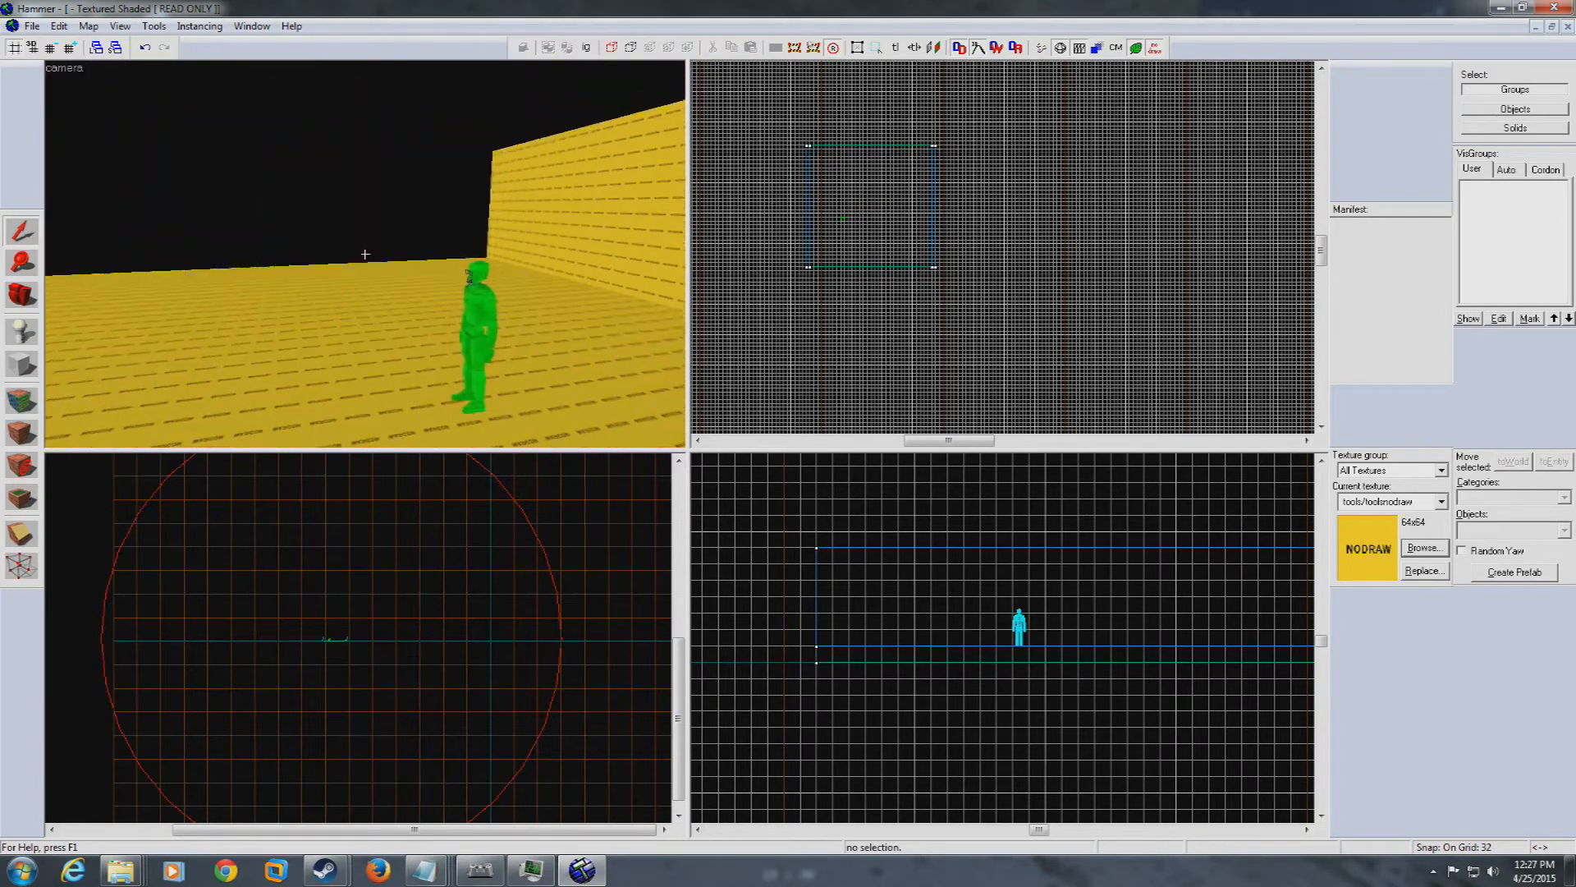
Copy the western and eastern walls together, placing the new pair 128 units east and 64 units north of the originals
click(365, 255)
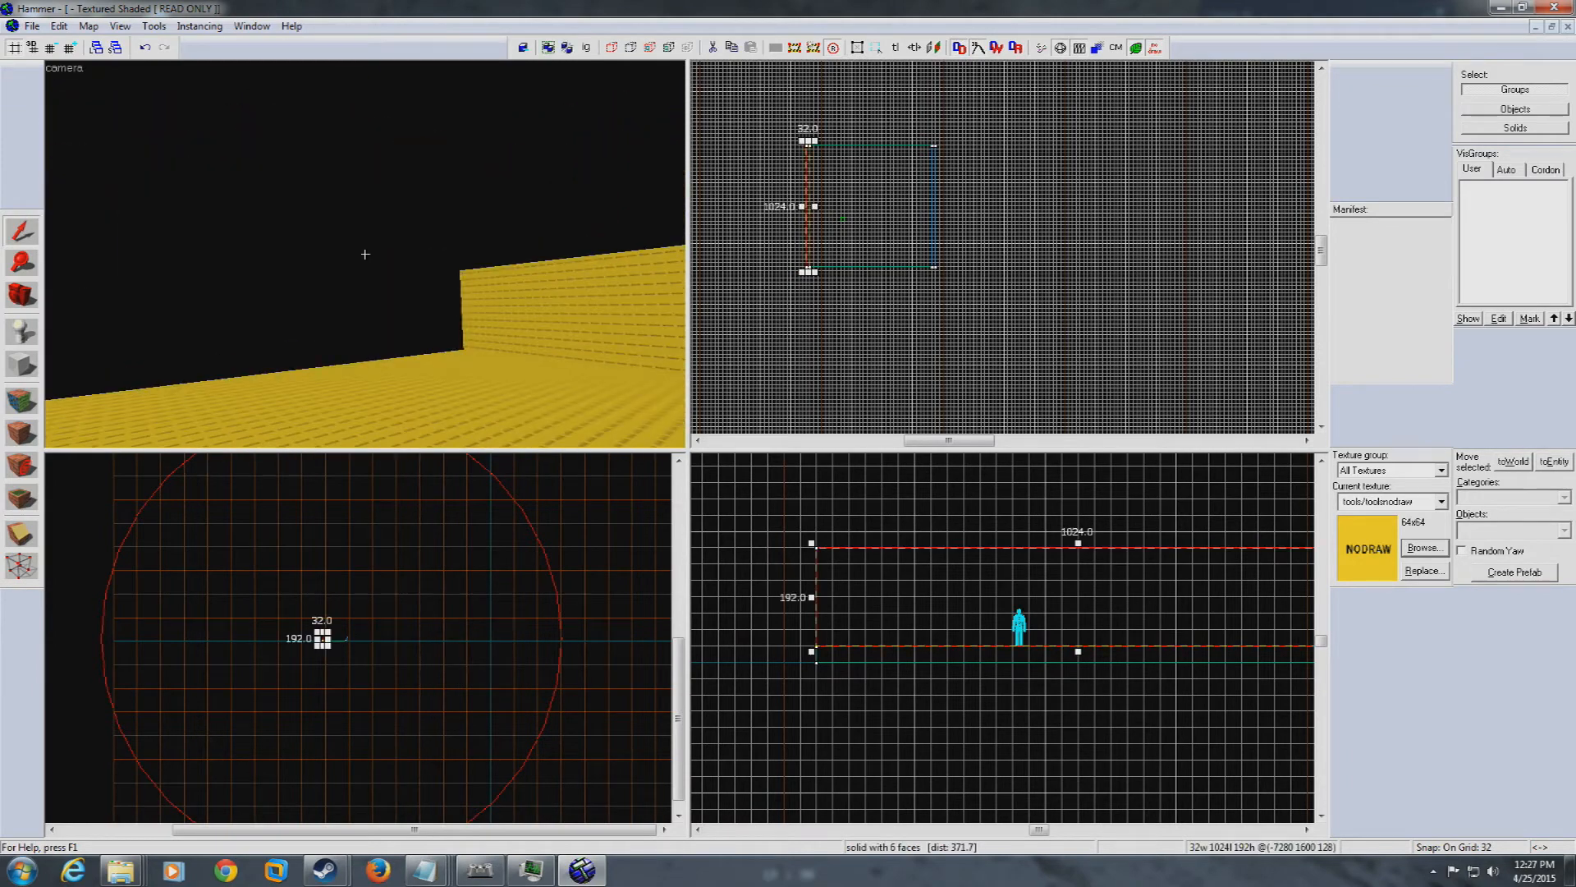
ctrl+click(365, 255)
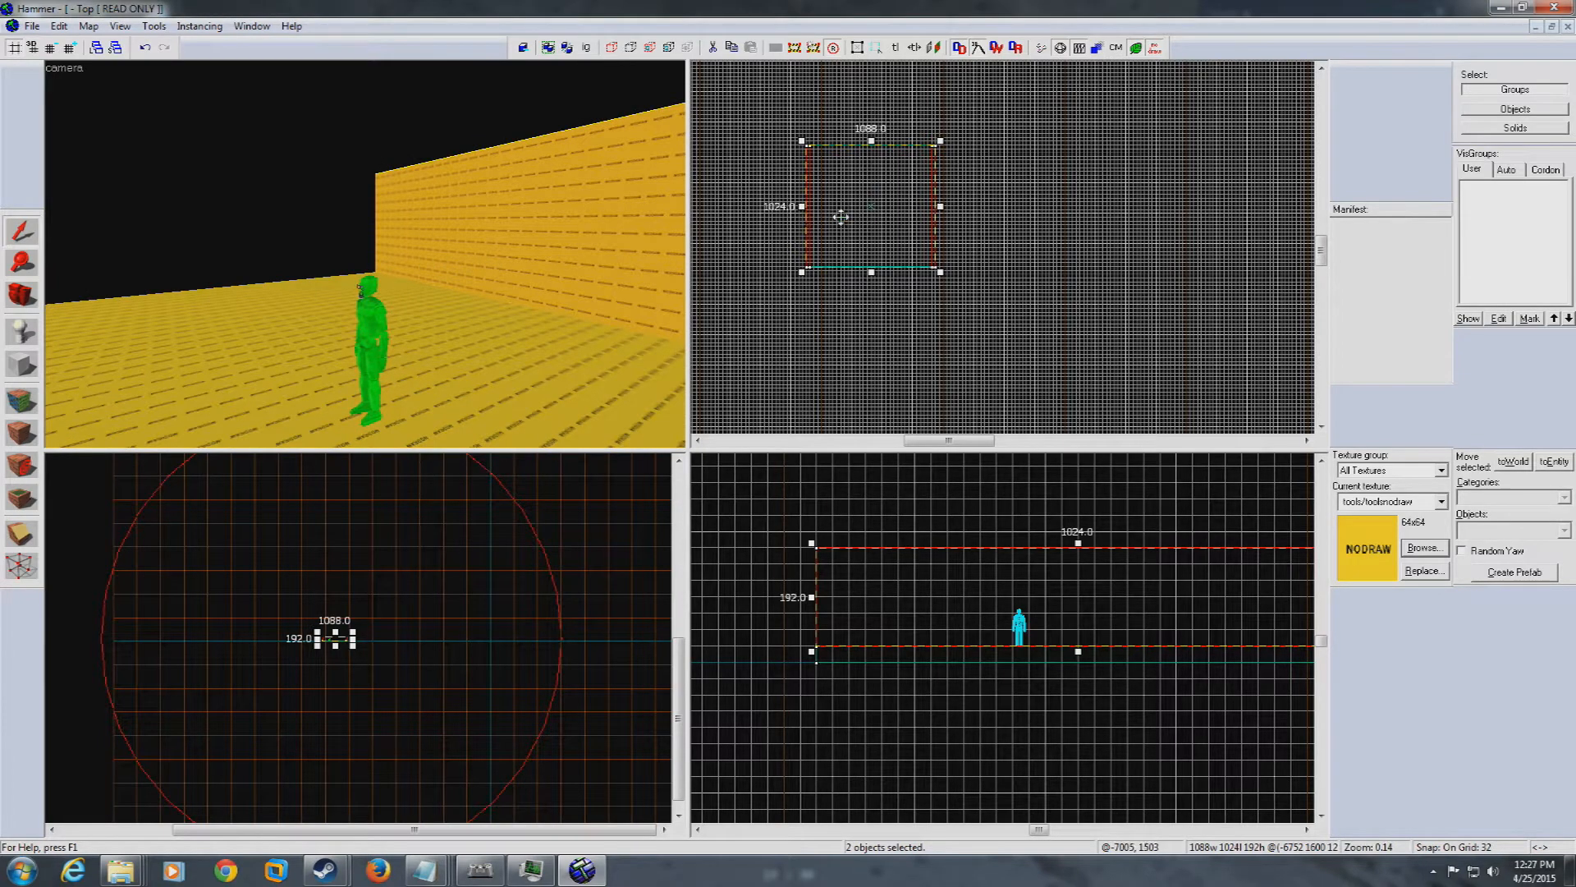
drag(846, 215, 862, 218)
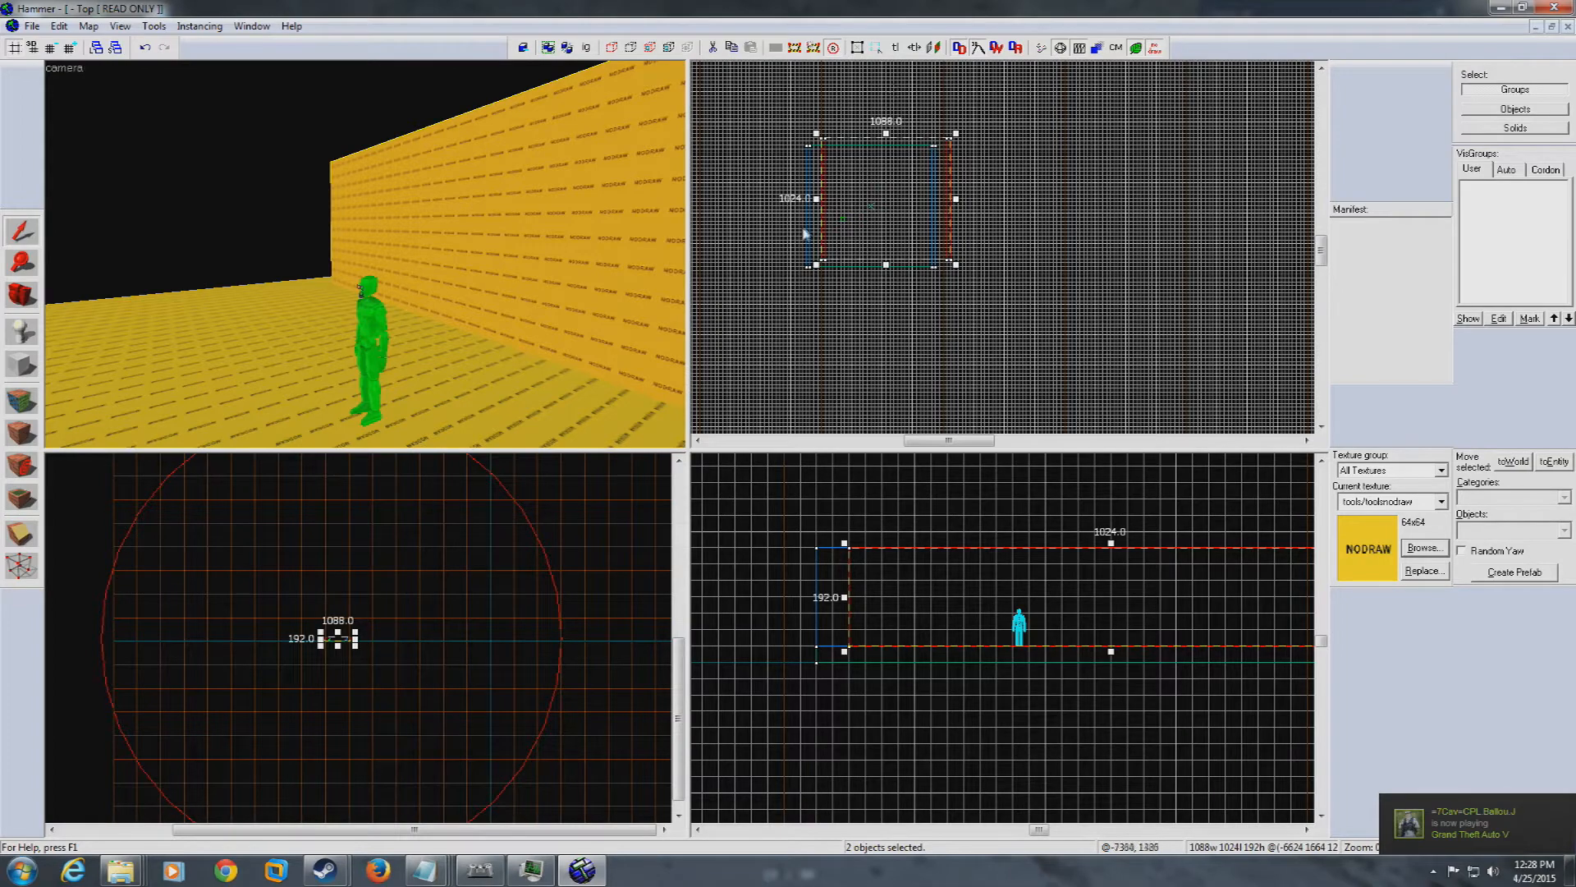
Rotate the copied pair of walls by 90 degrees about the Z axis
click(152, 26)
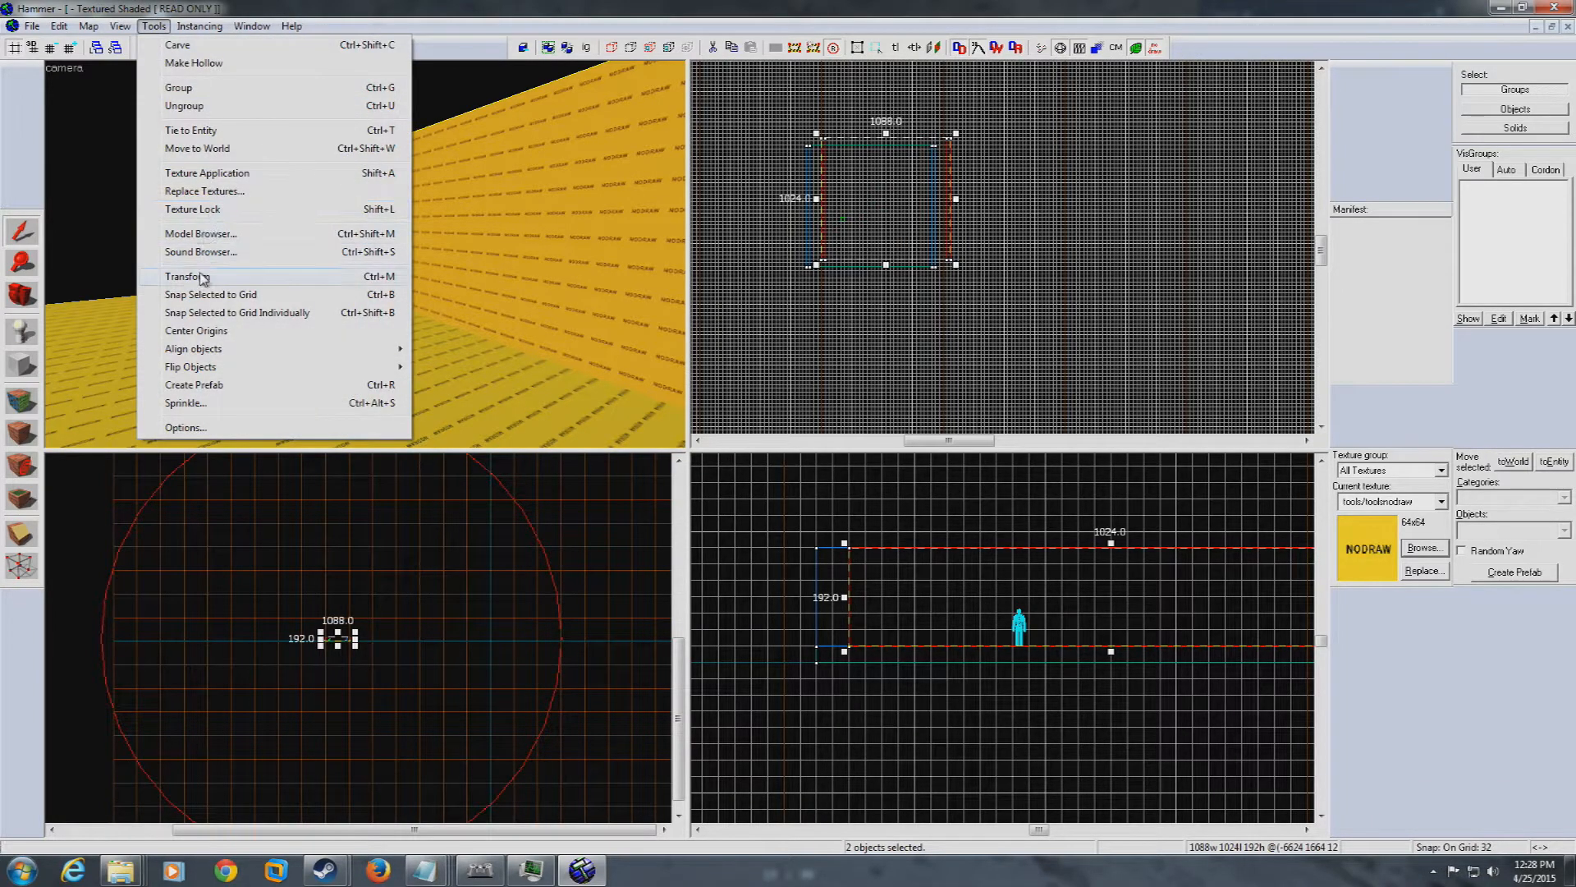
click(271, 277)
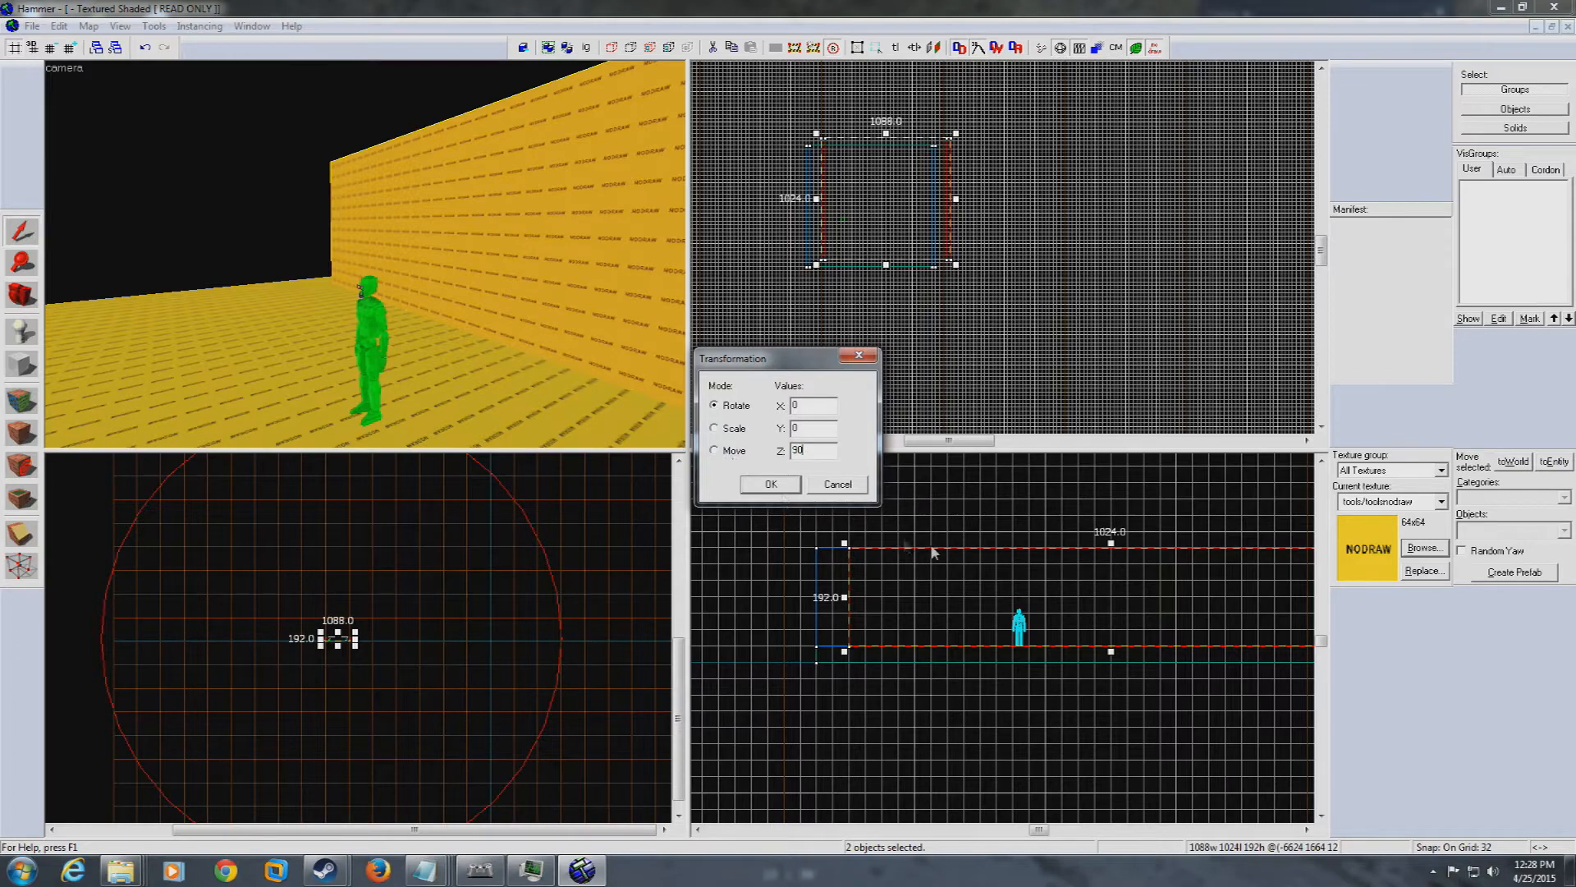
click(794, 486)
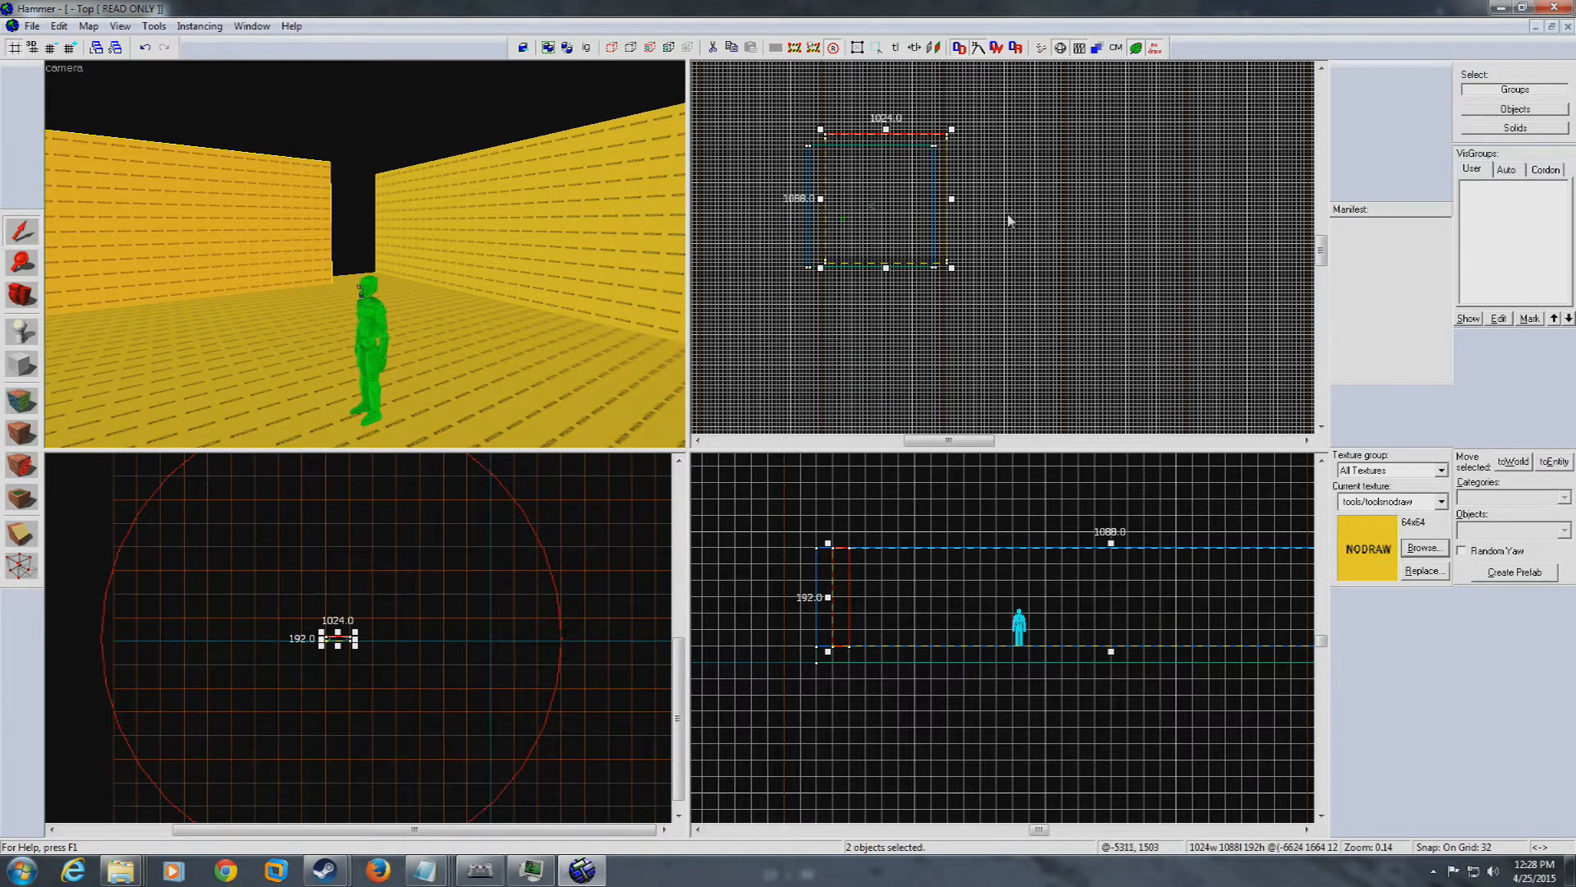
Move the rotated pair of walls 128 units west and 64 units south to close the slab's northern and southern edges
drag(913, 206, 890, 215)
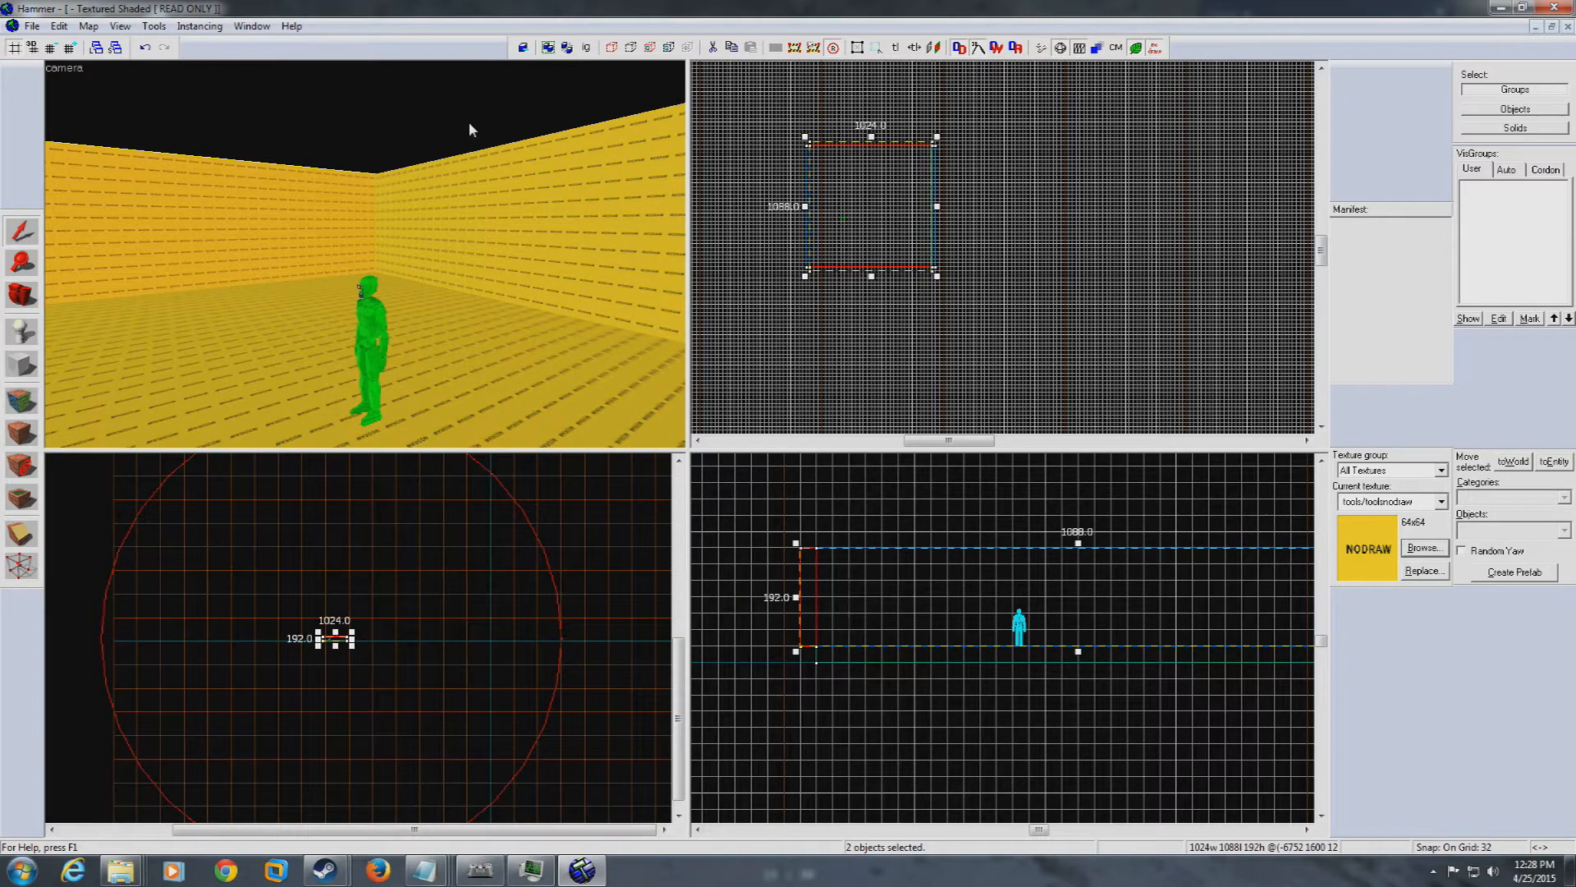
Examine the four walls and their corners in 3D from inside and outside the room, and clear the selection
key(z)
key(w)
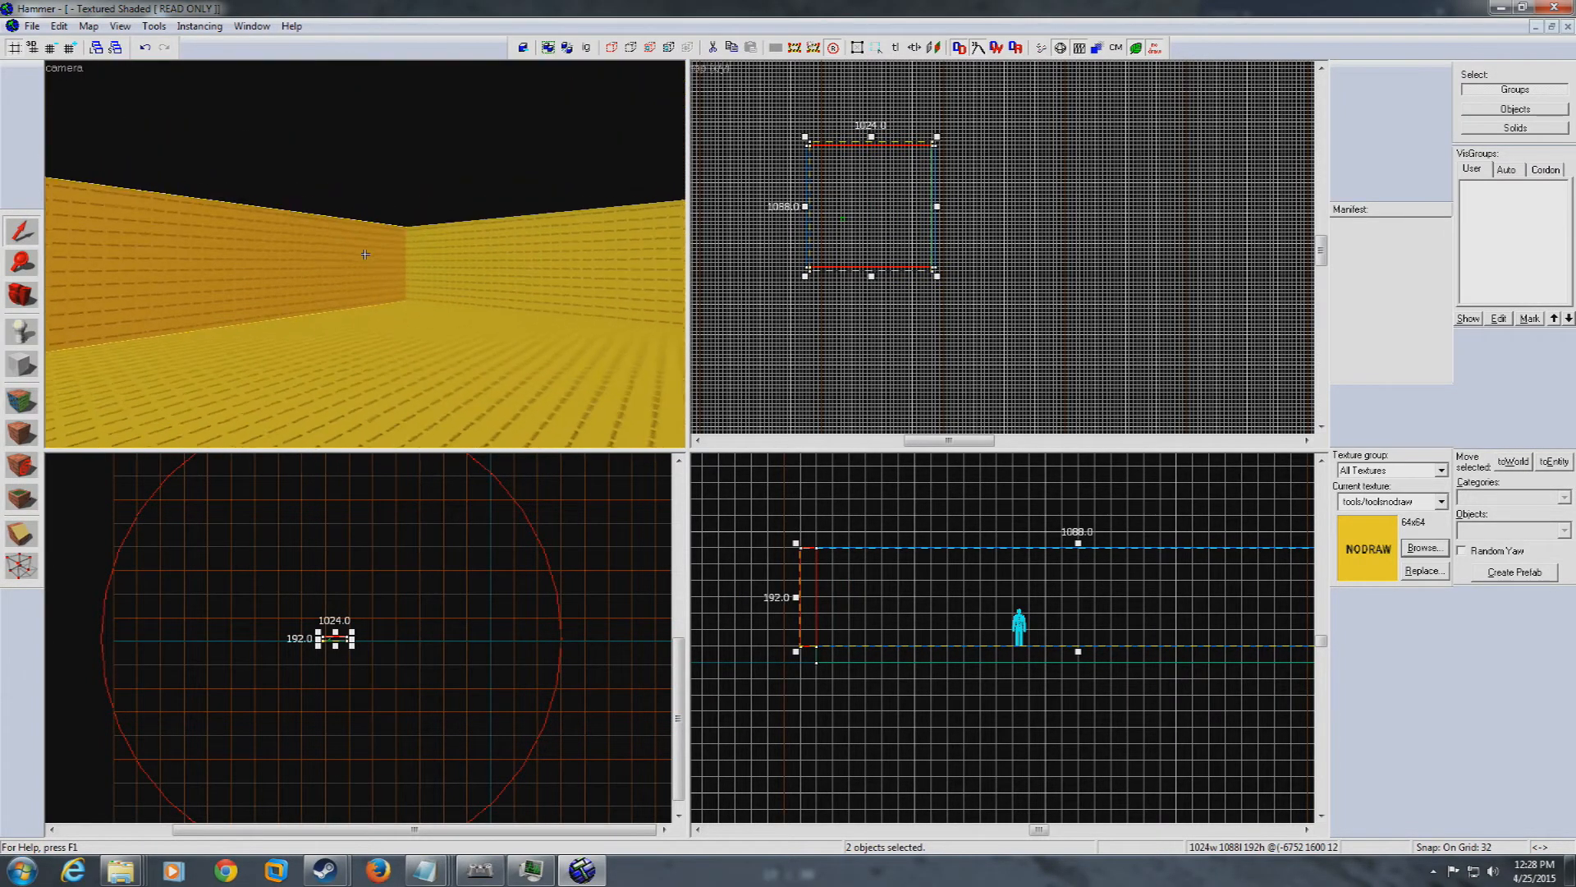
key(s)
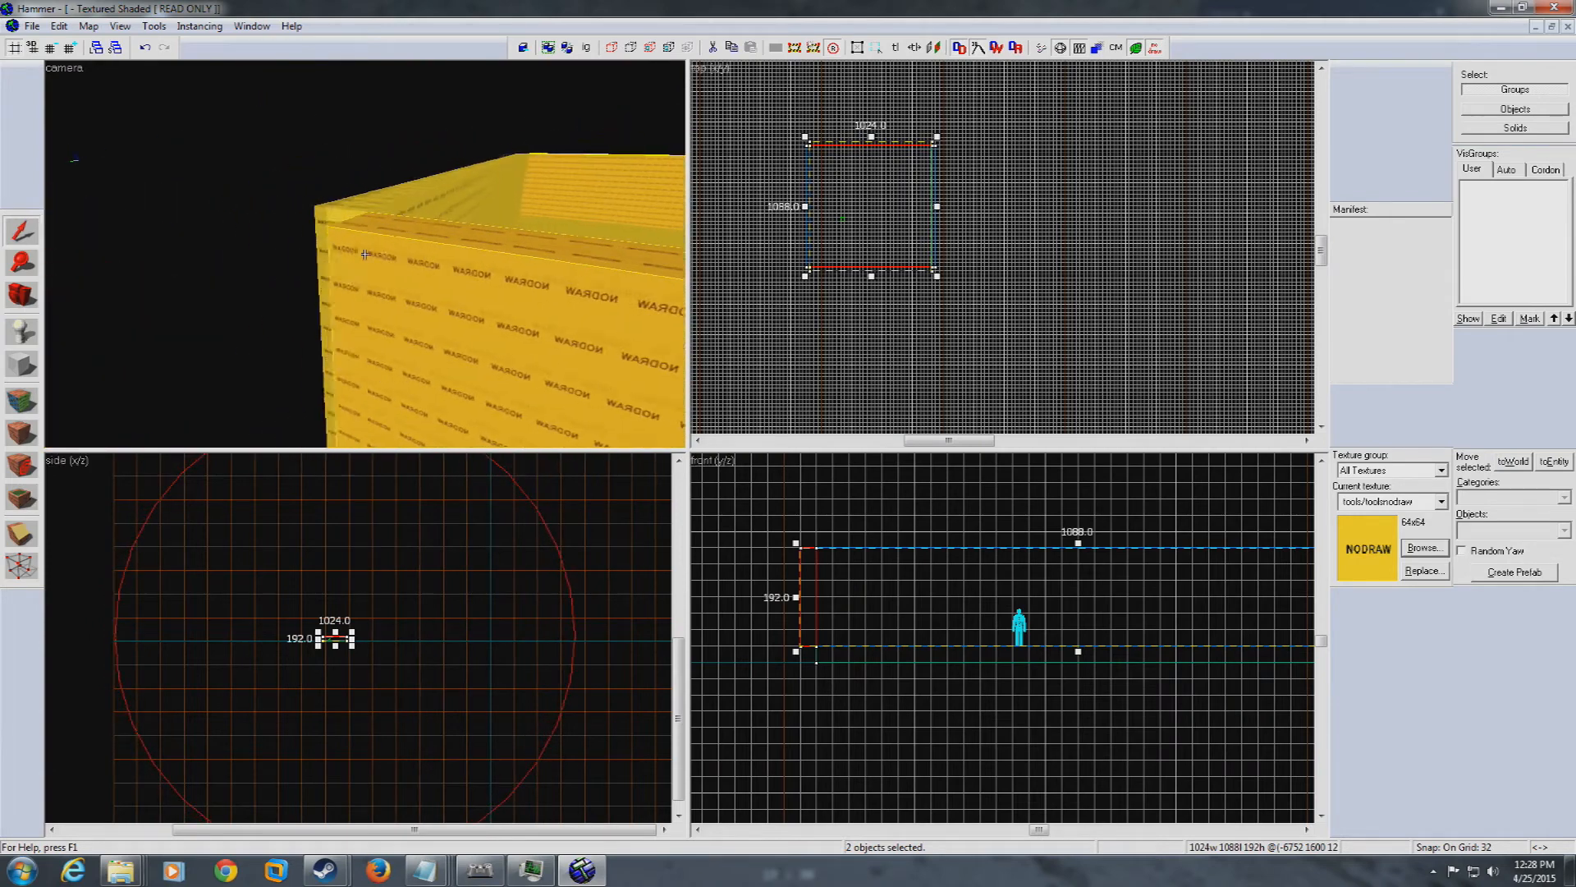
key(w)
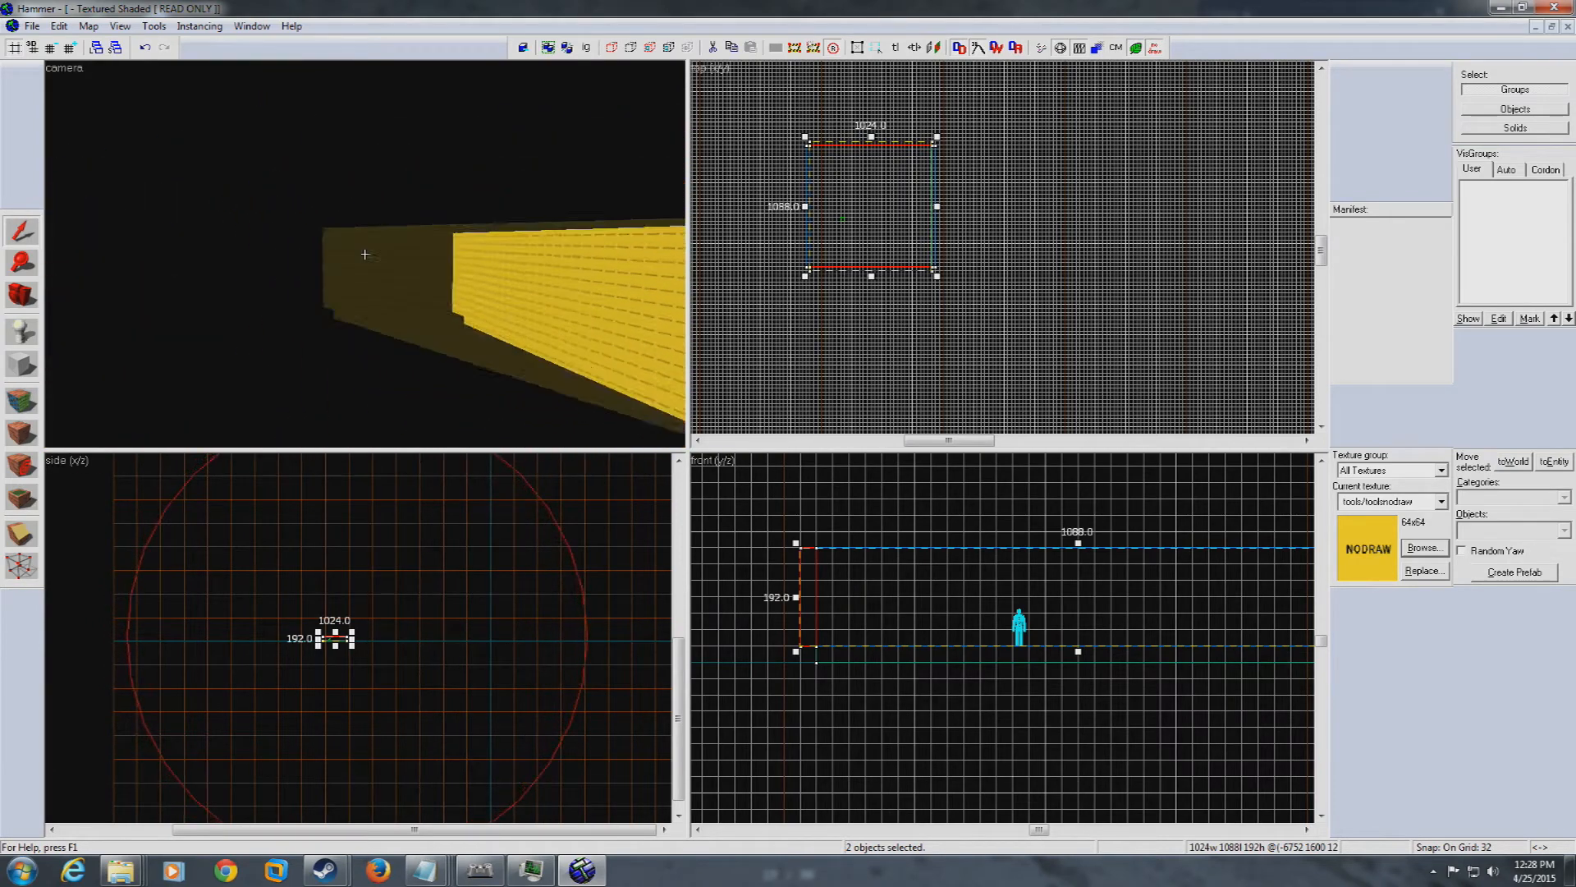
key(a)
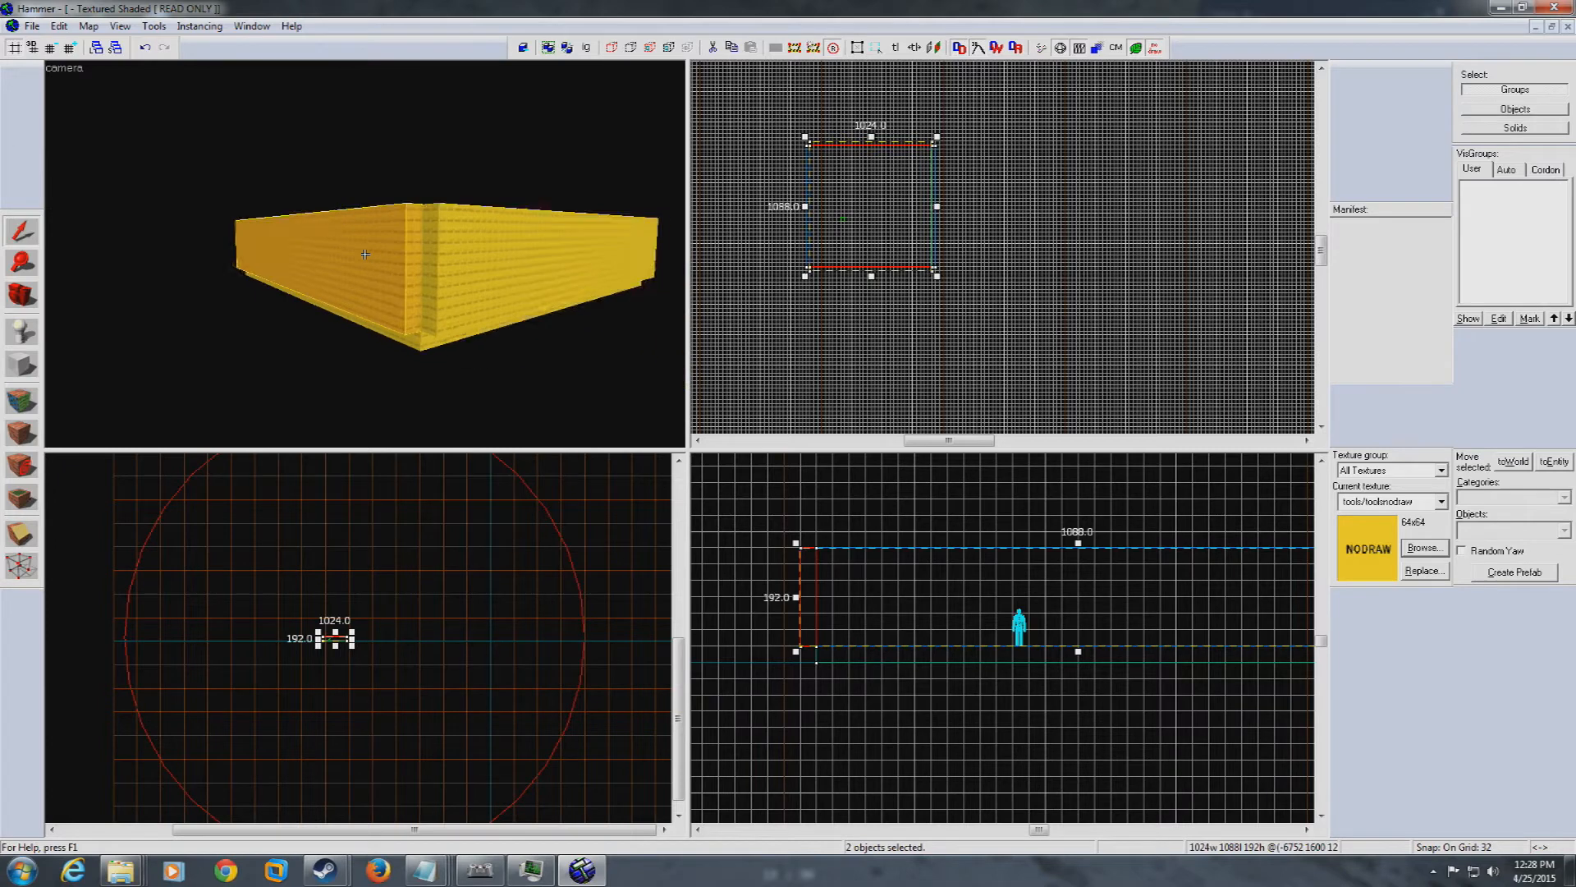
key(w)
key(a)
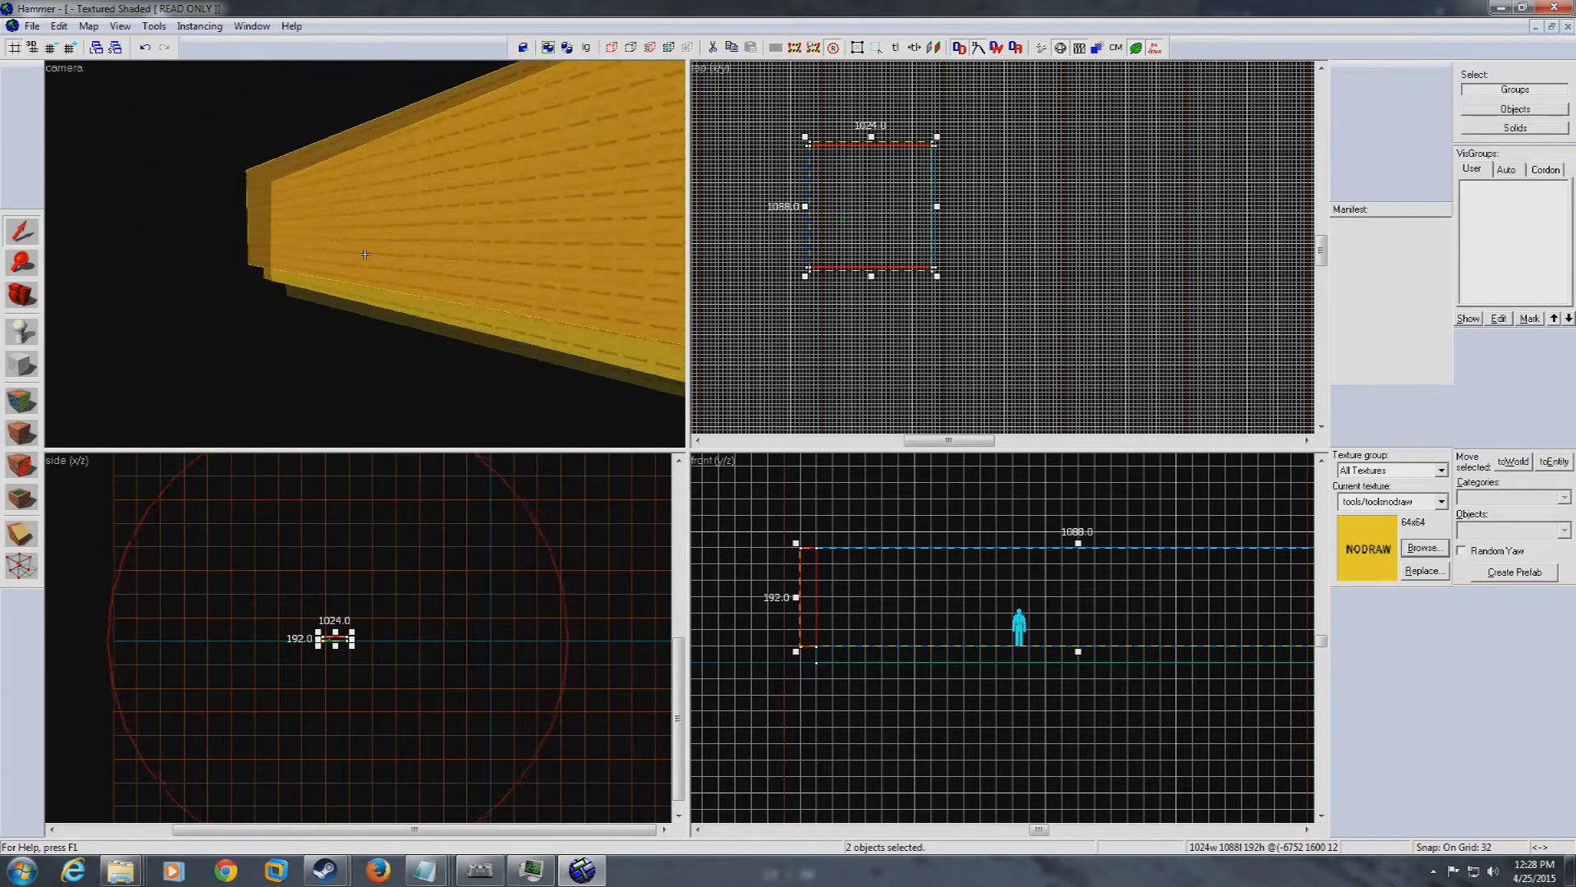
key(a)
key(w)
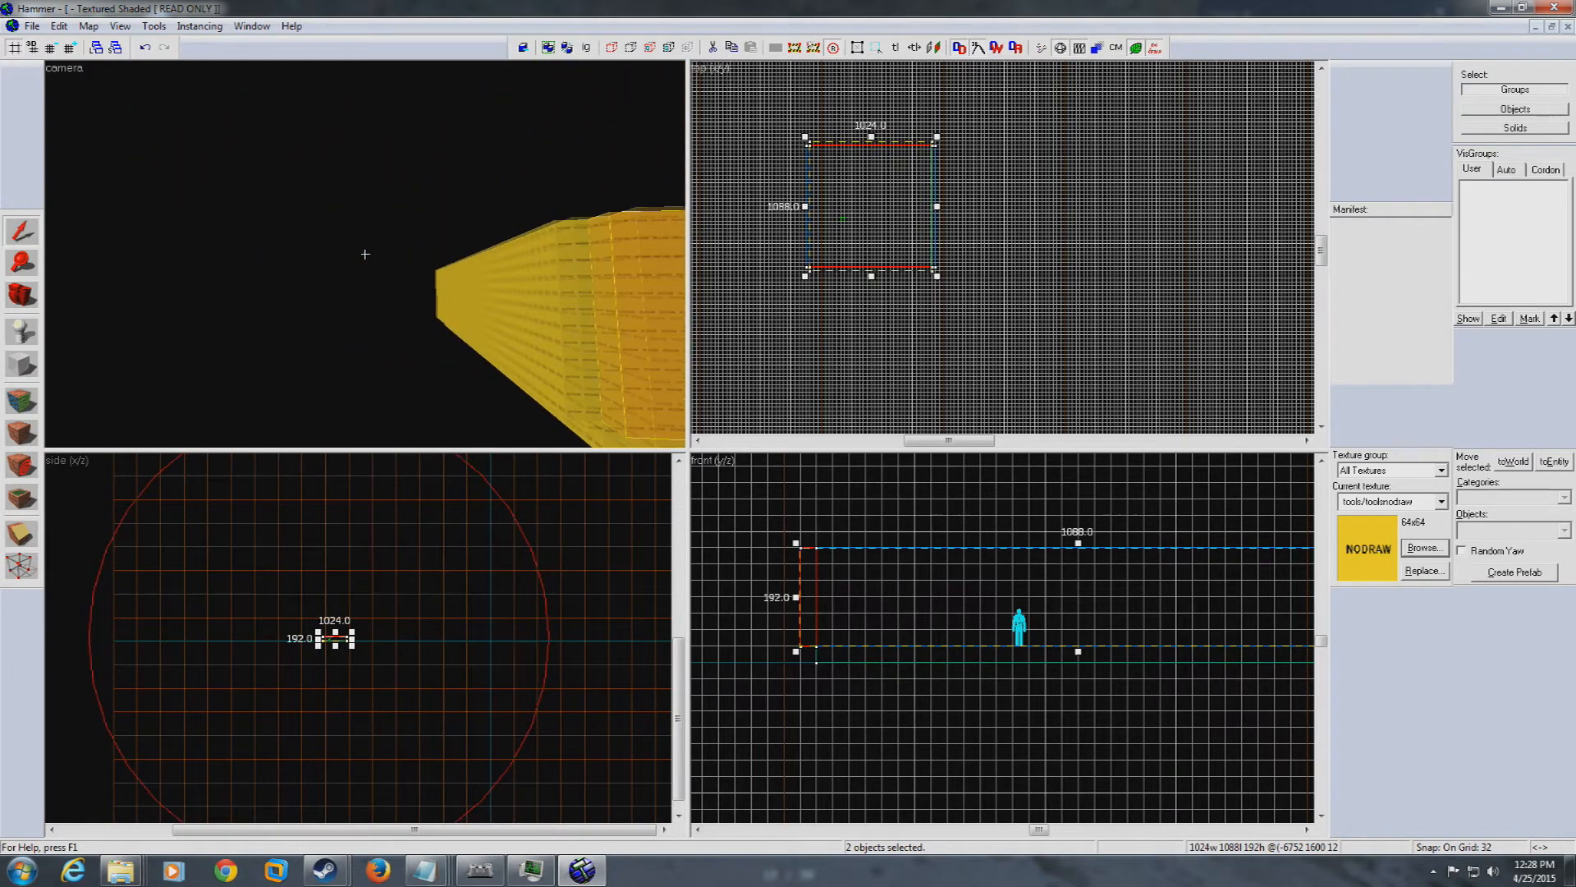
key(s)
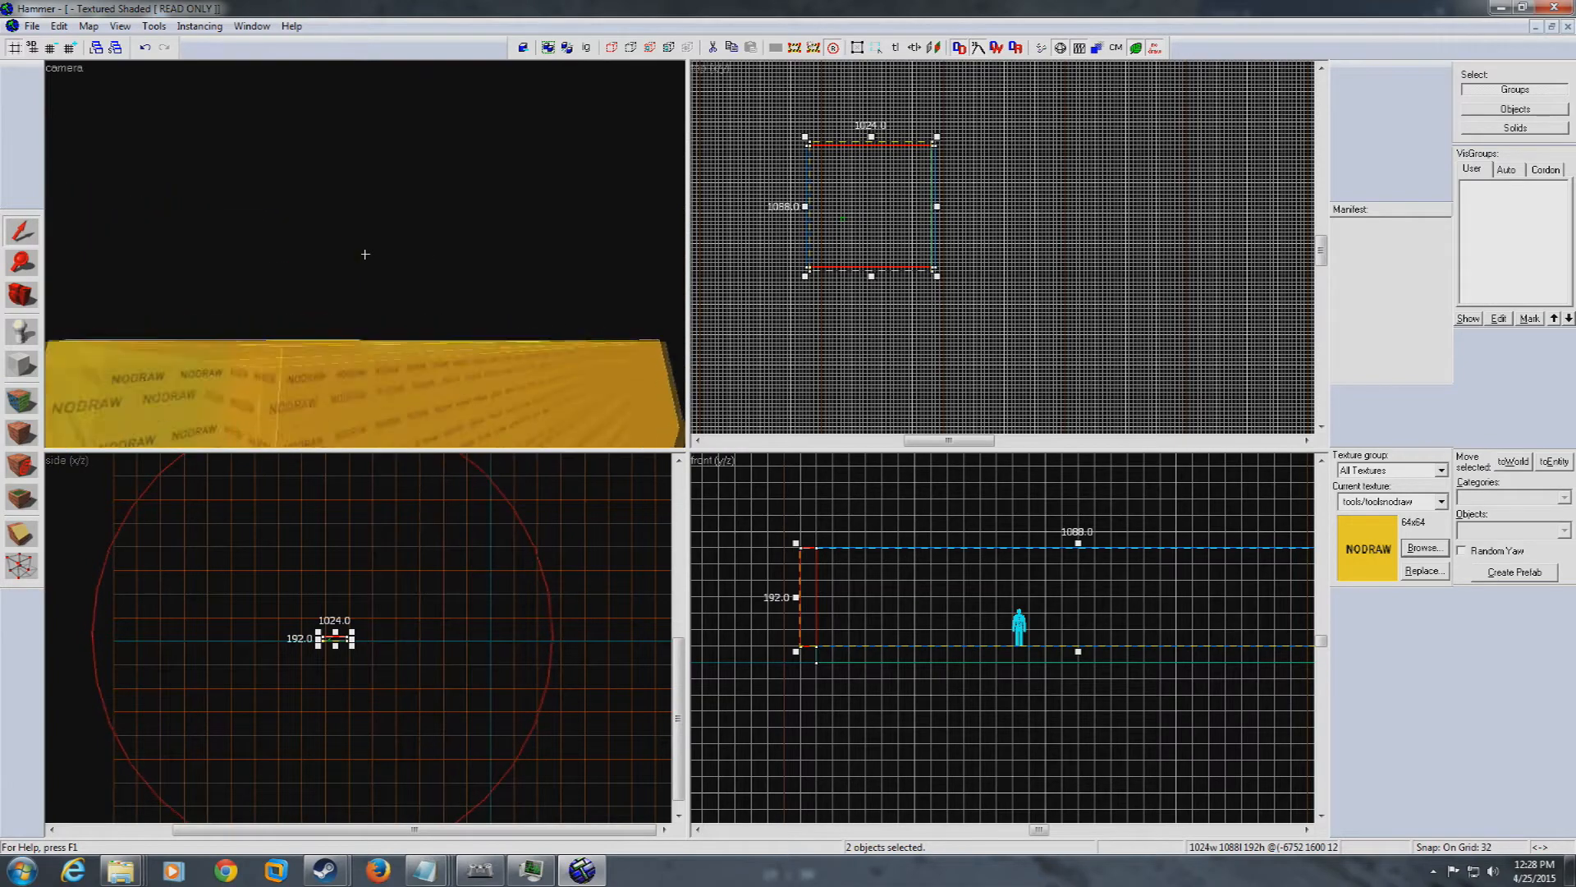
key(Down)
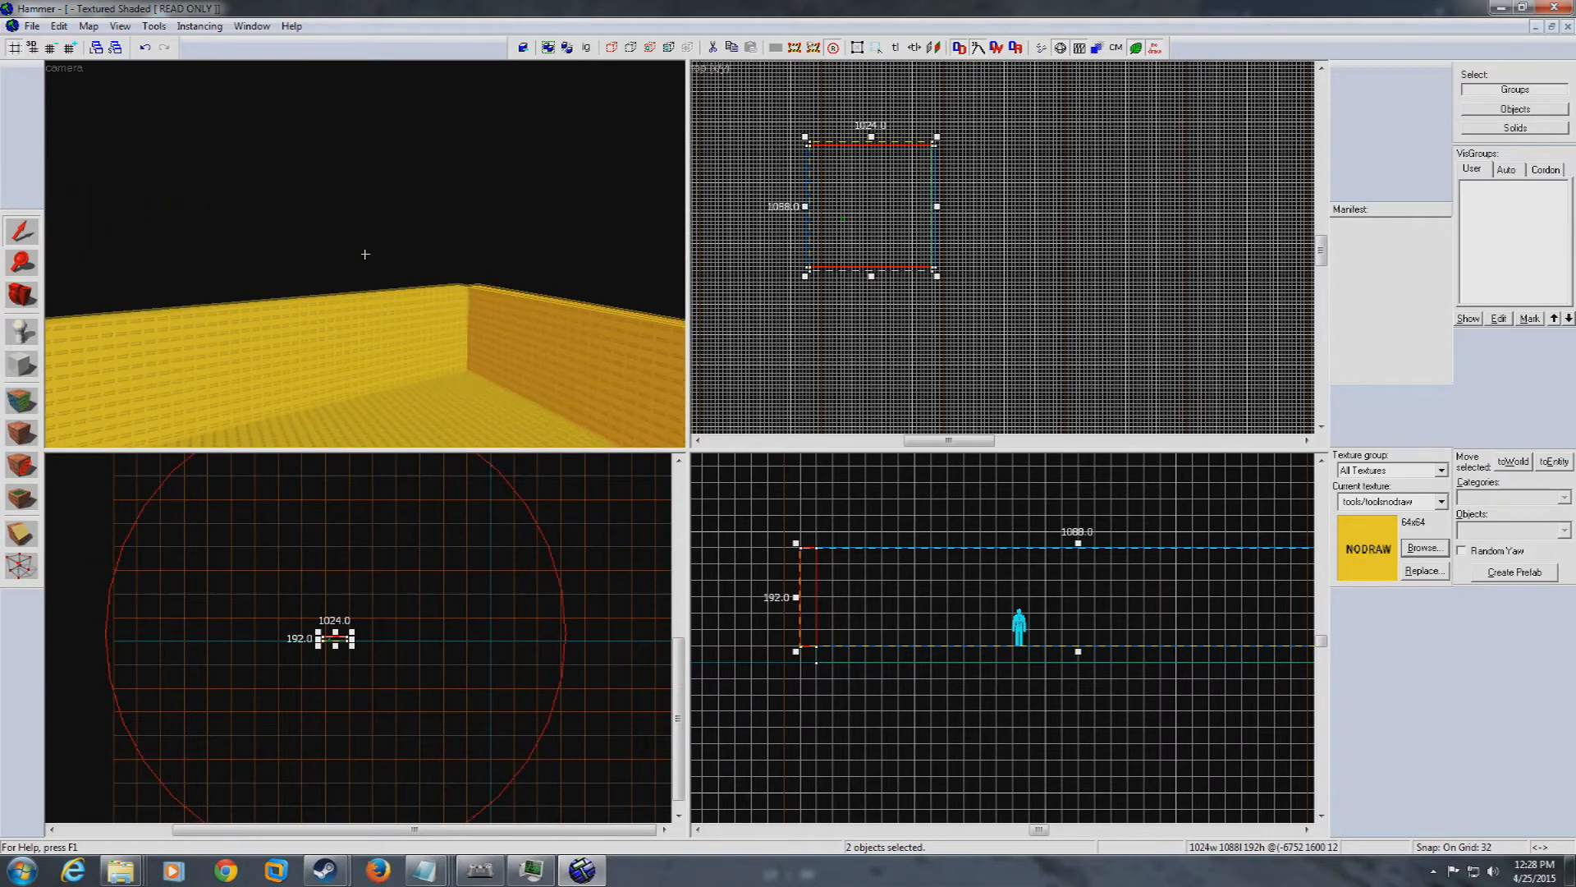
click(585, 195)
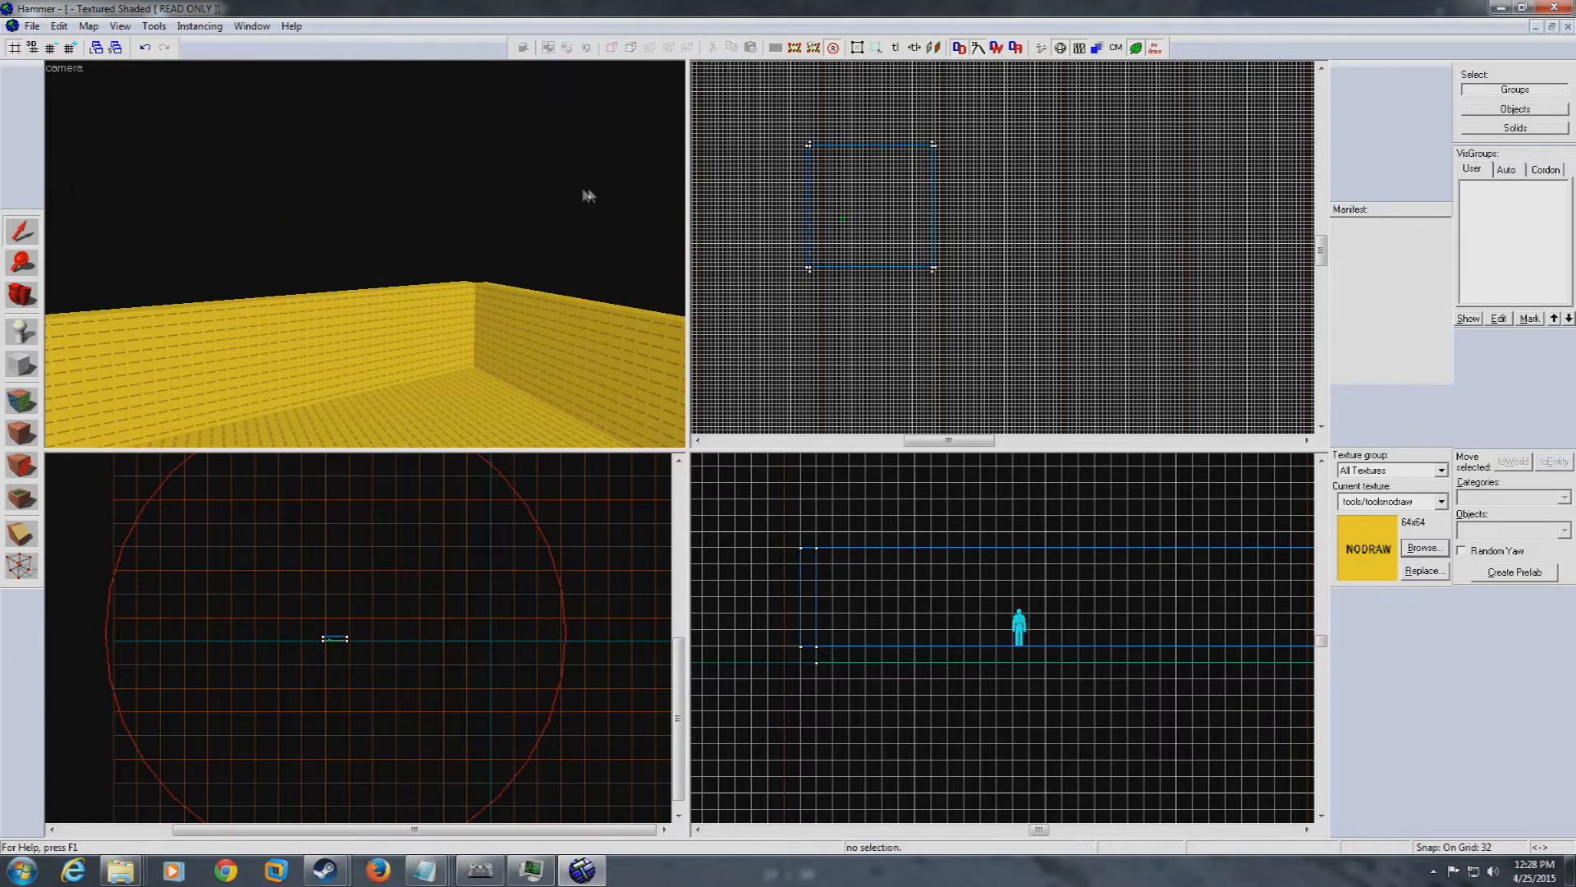
Outline a new block of 1024 by 1024 units covering the area enclosed by the four walls
scroll(806, 155, up, 5)
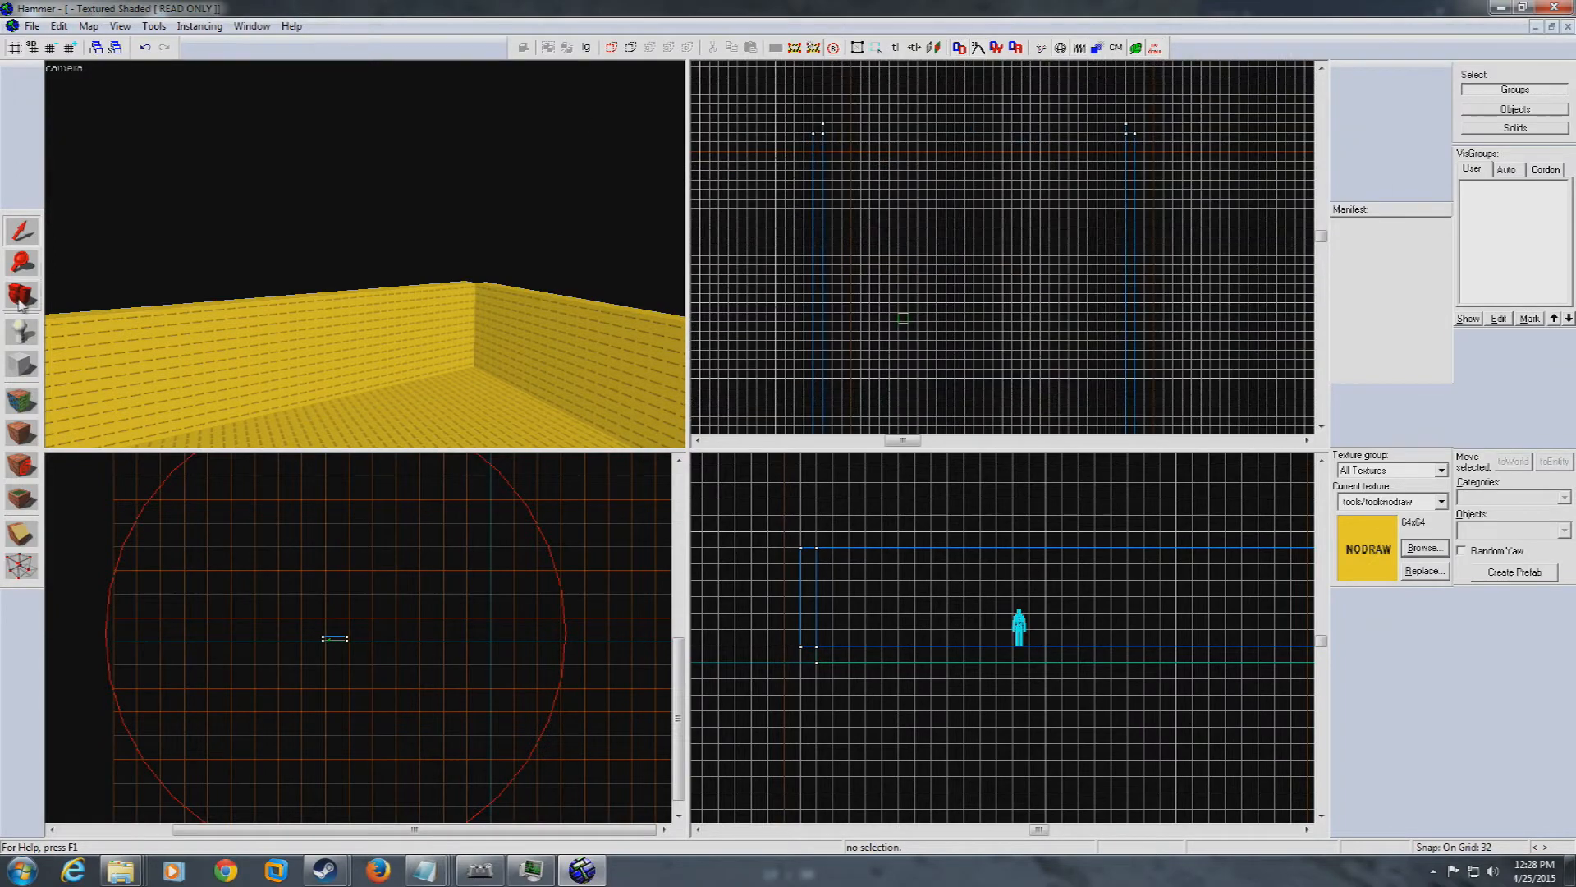
click(22, 365)
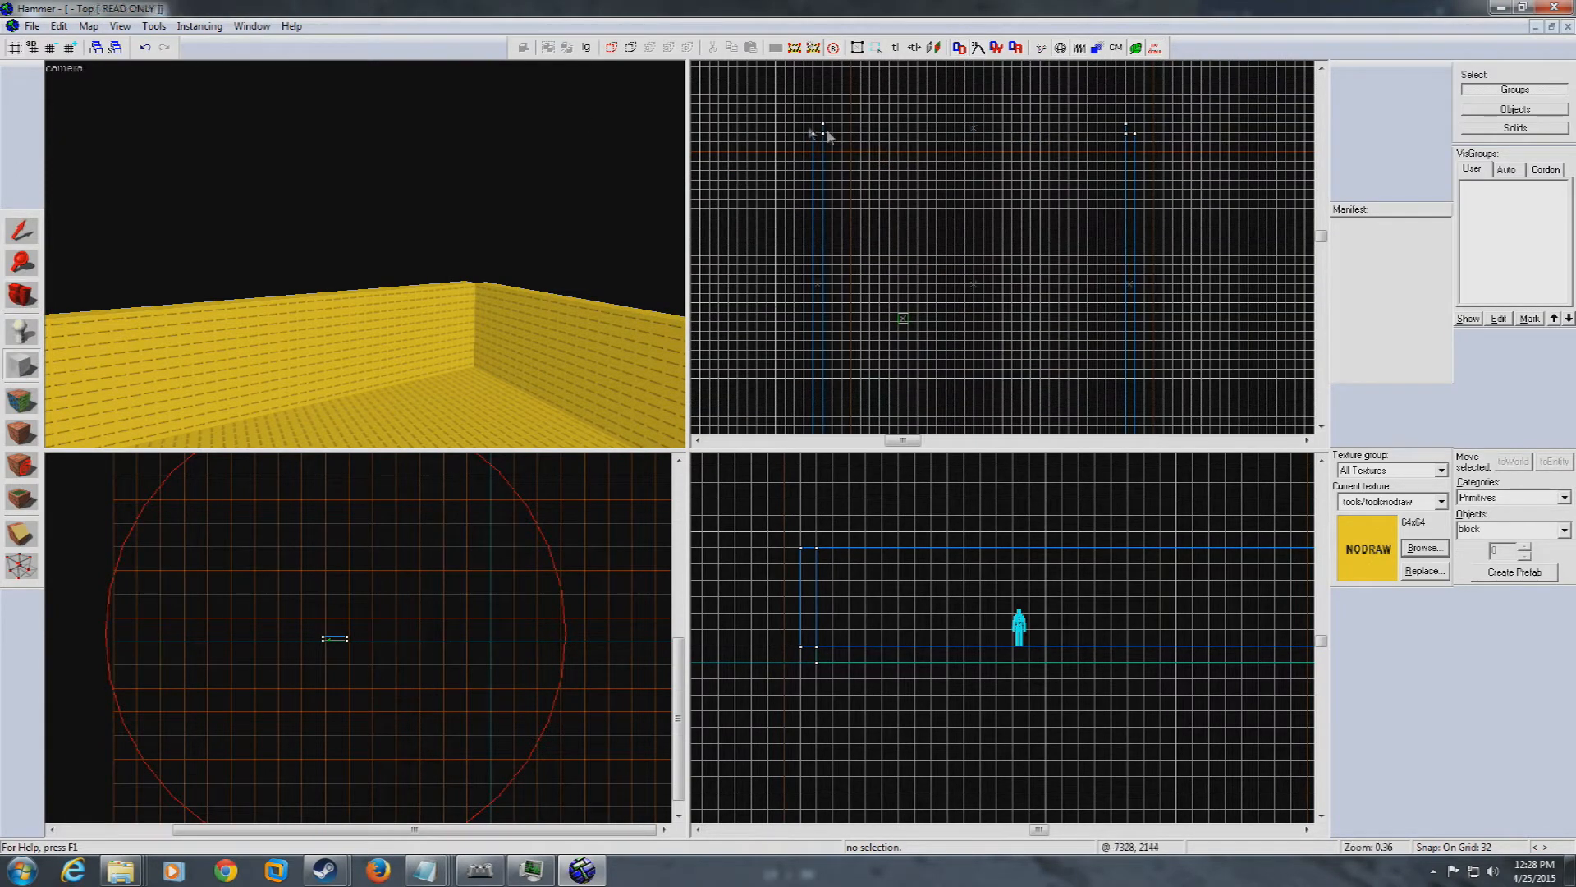
drag(824, 138, 1130, 273)
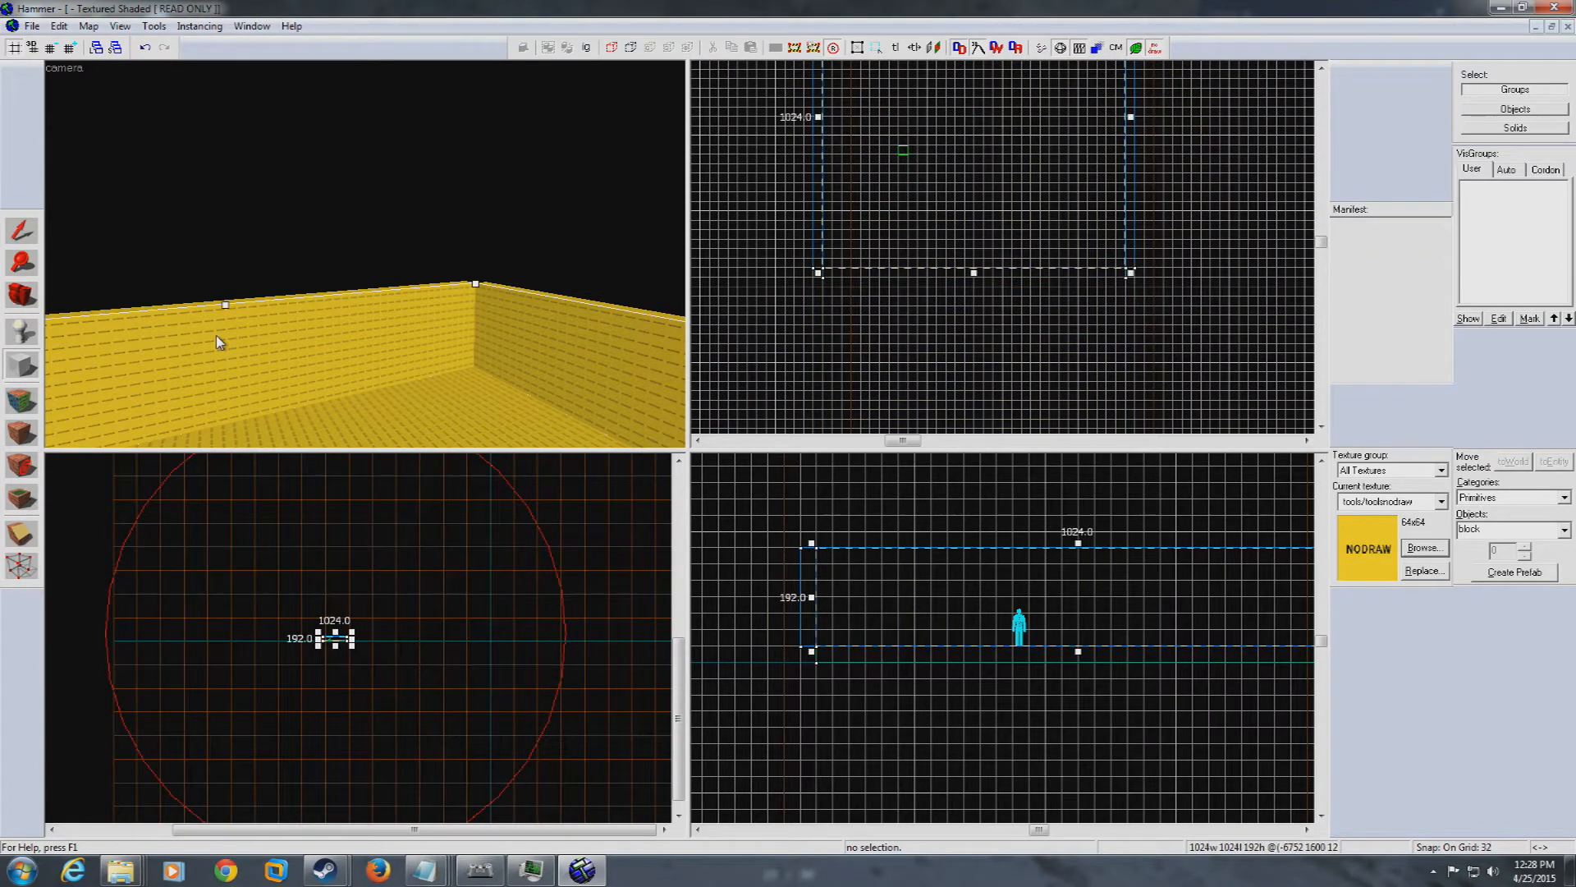
key(z)
key(a)
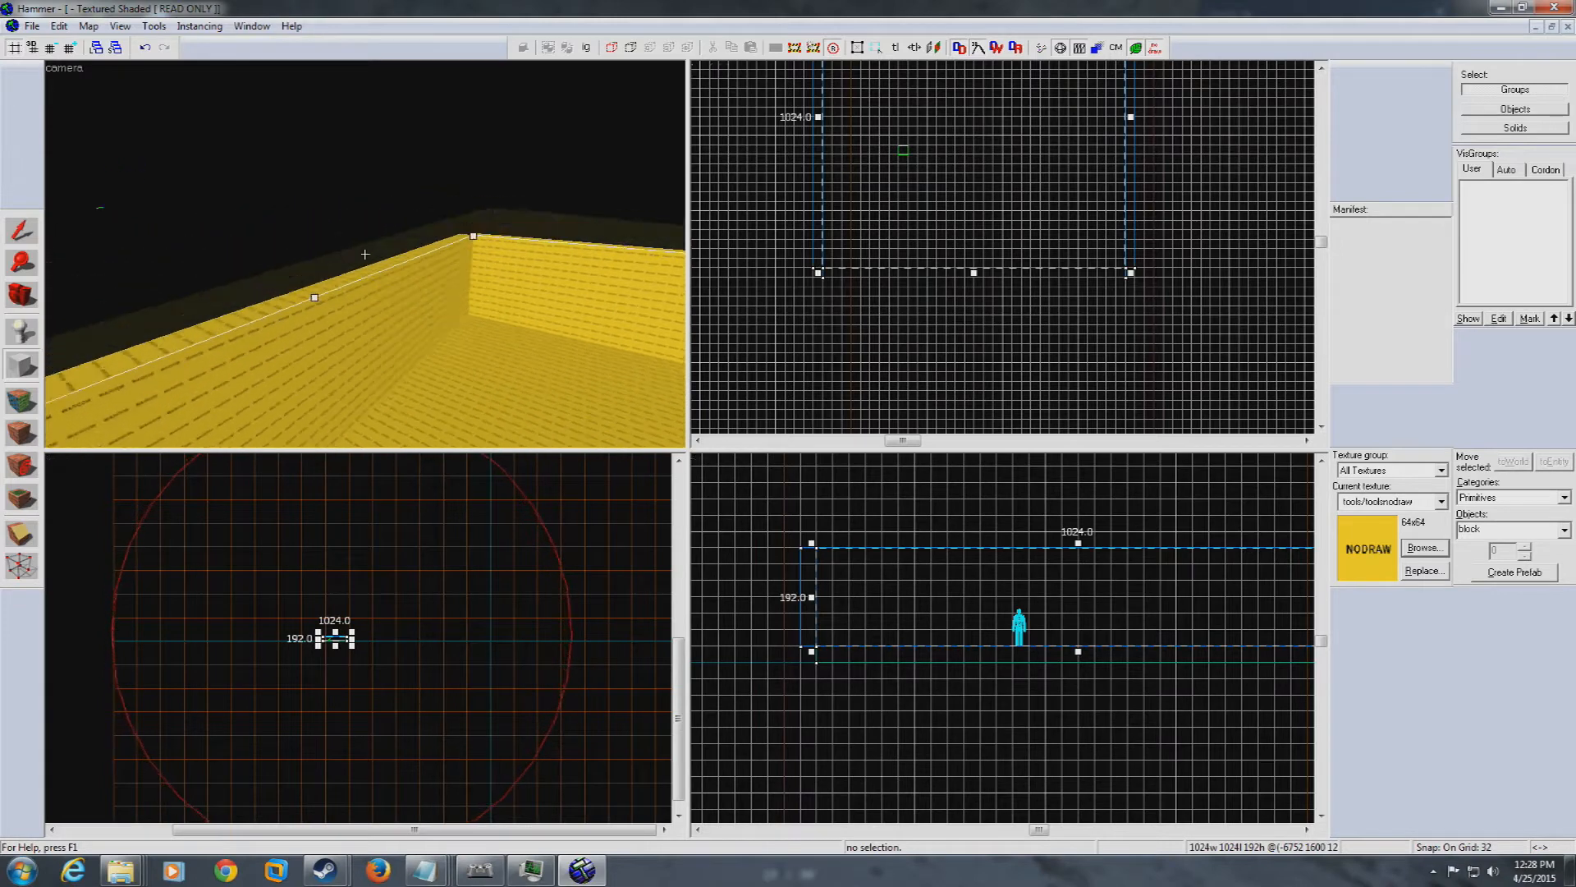
key(a)
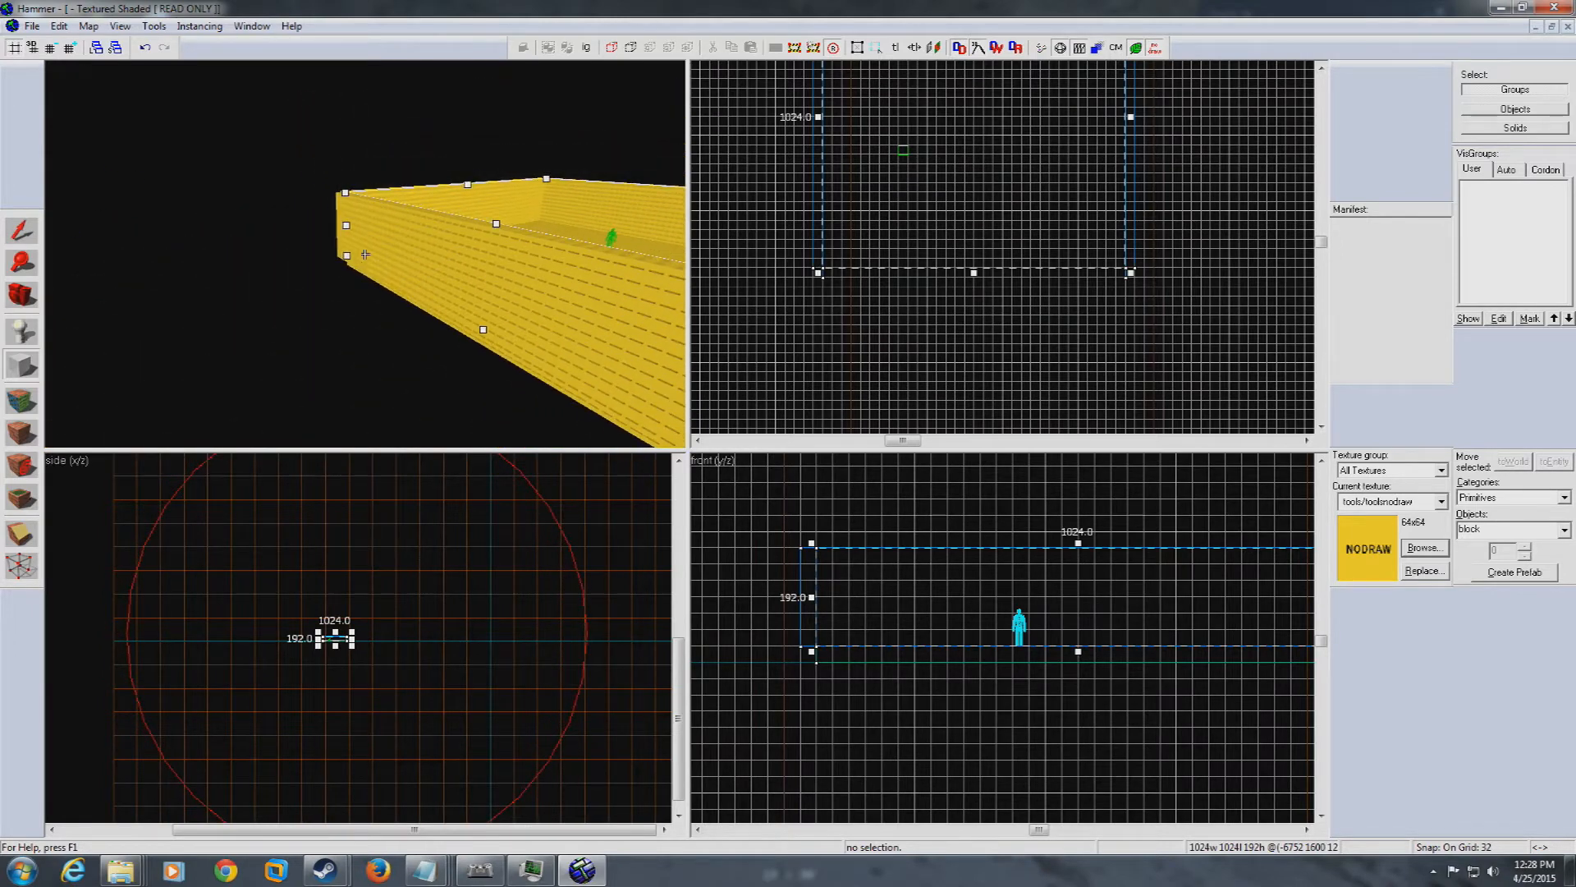
key(z)
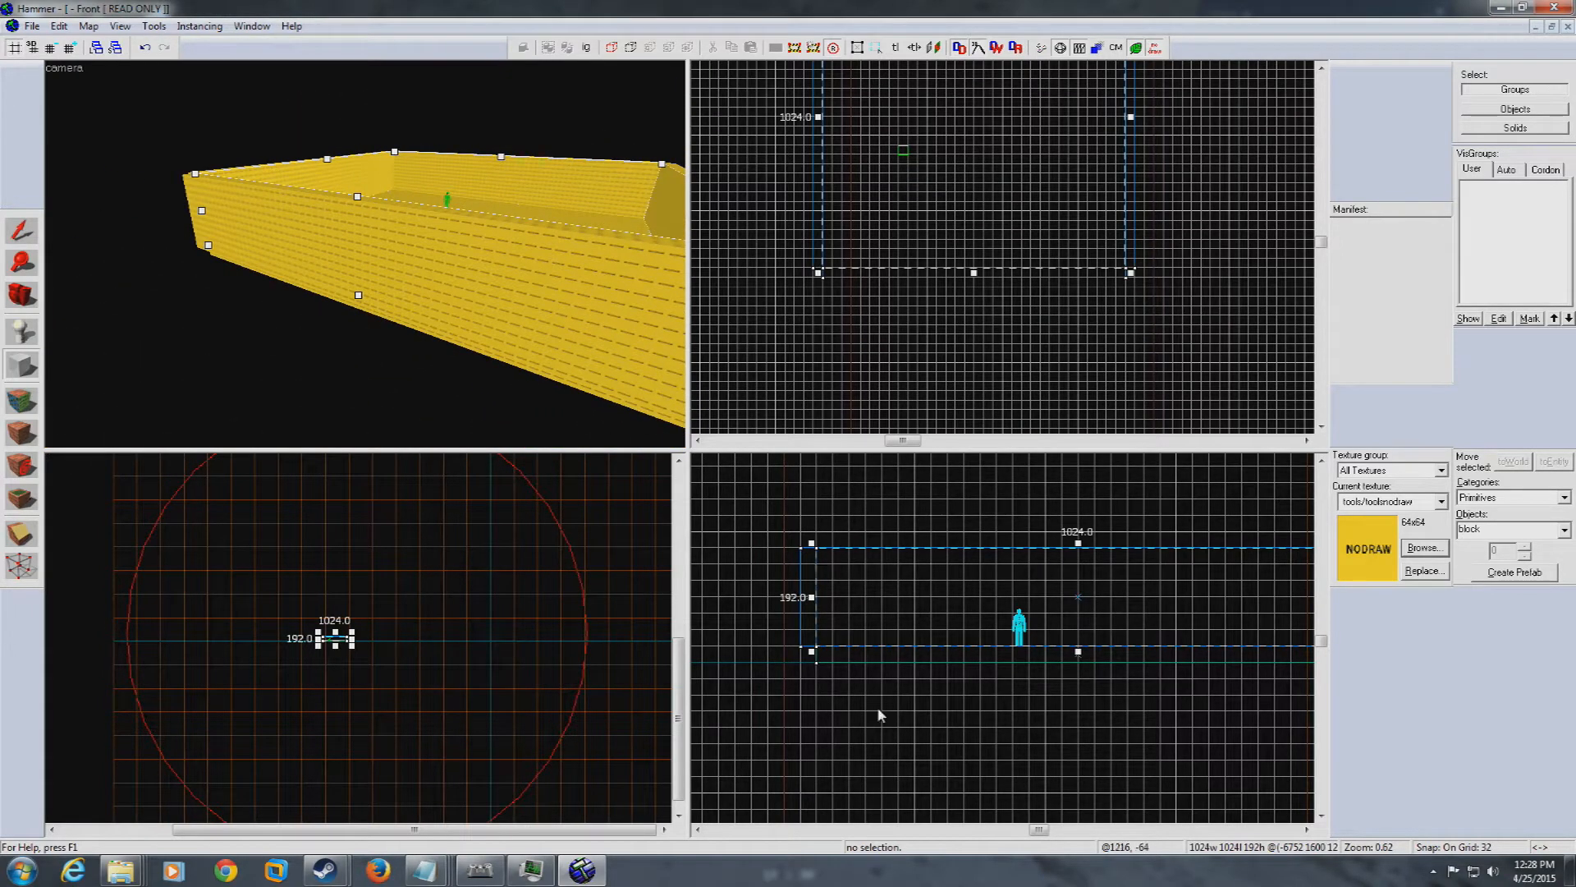
Reshape the block outline to 32 units high resting at the walls' top level, and create it as the nodraw ceiling
drag(1078, 543, 1077, 527)
drag(1079, 649, 1069, 548)
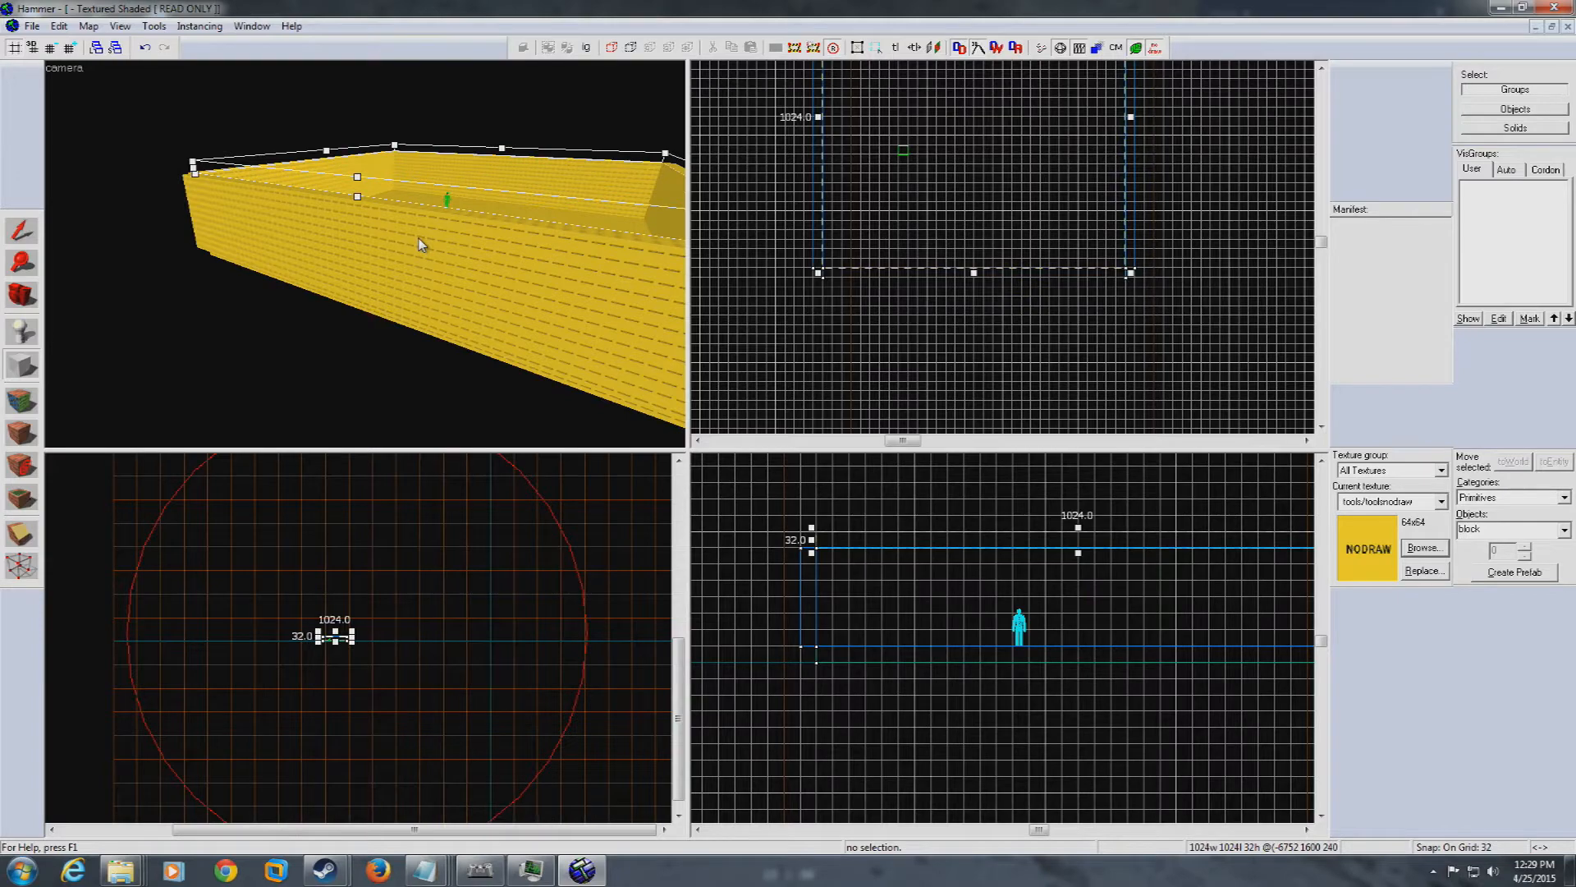
key(Return)
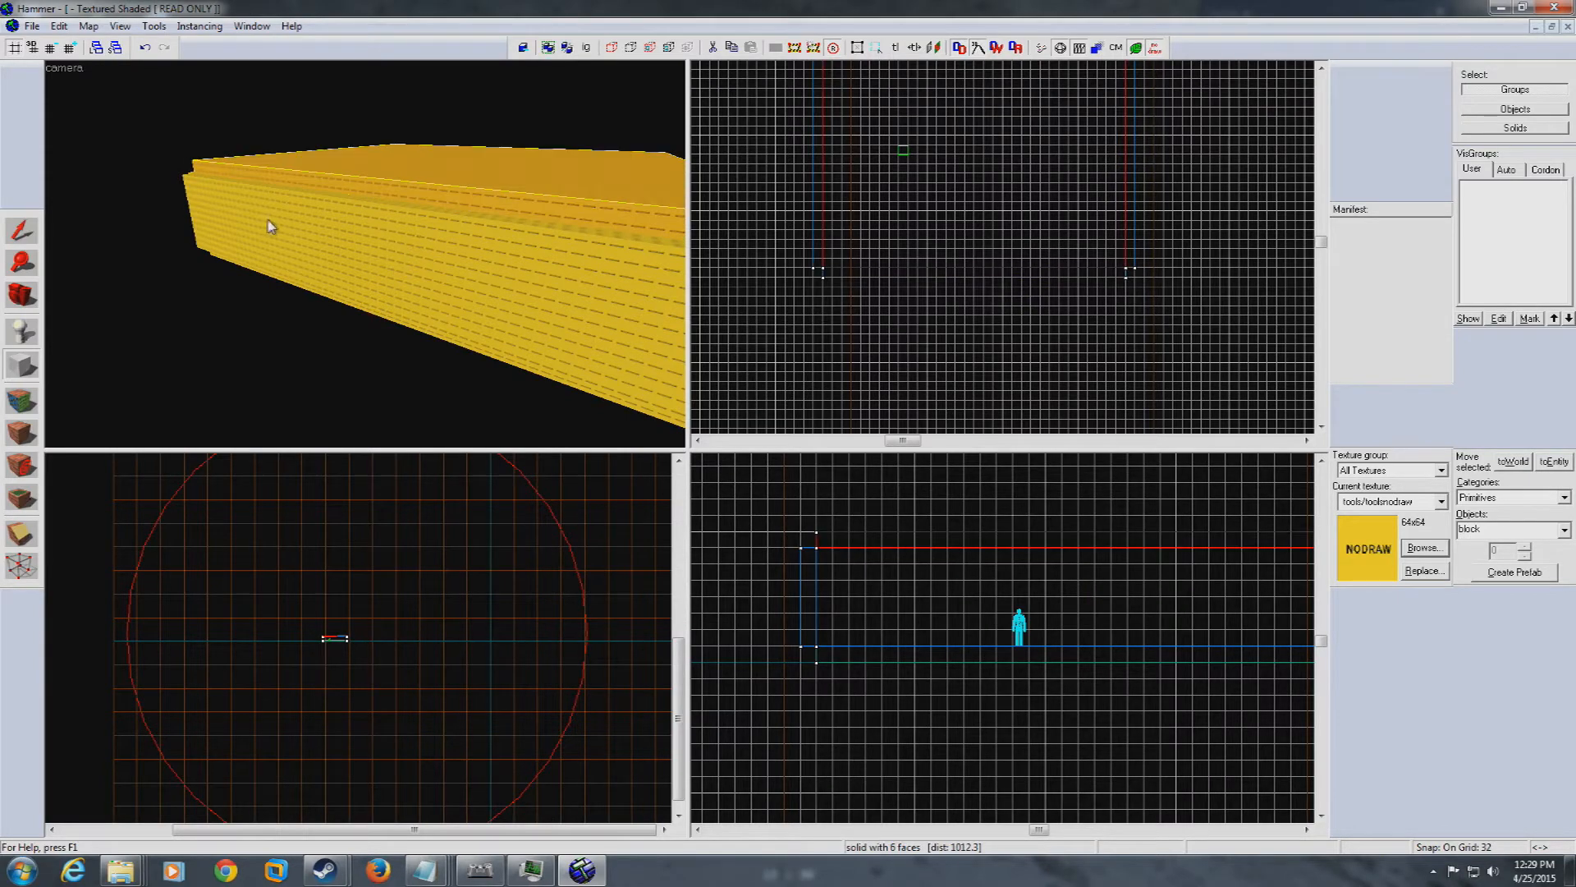
Examine the closed room in 3D from inside and outside, checking the ceiling, walls, player start and outer corners for gaps
key(z)
key(w)
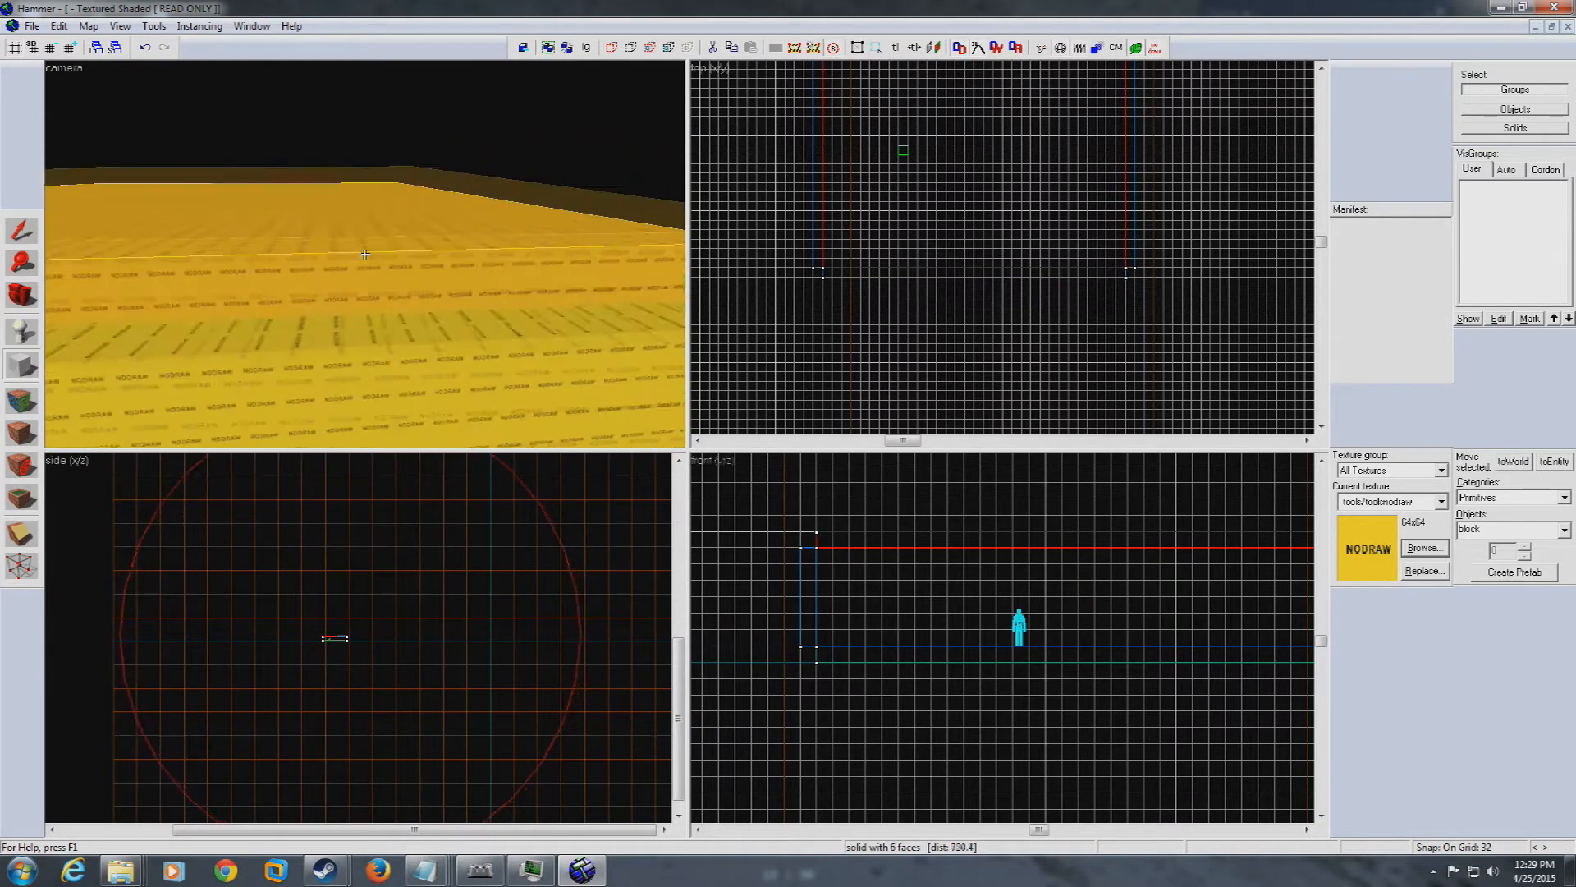
key(w)
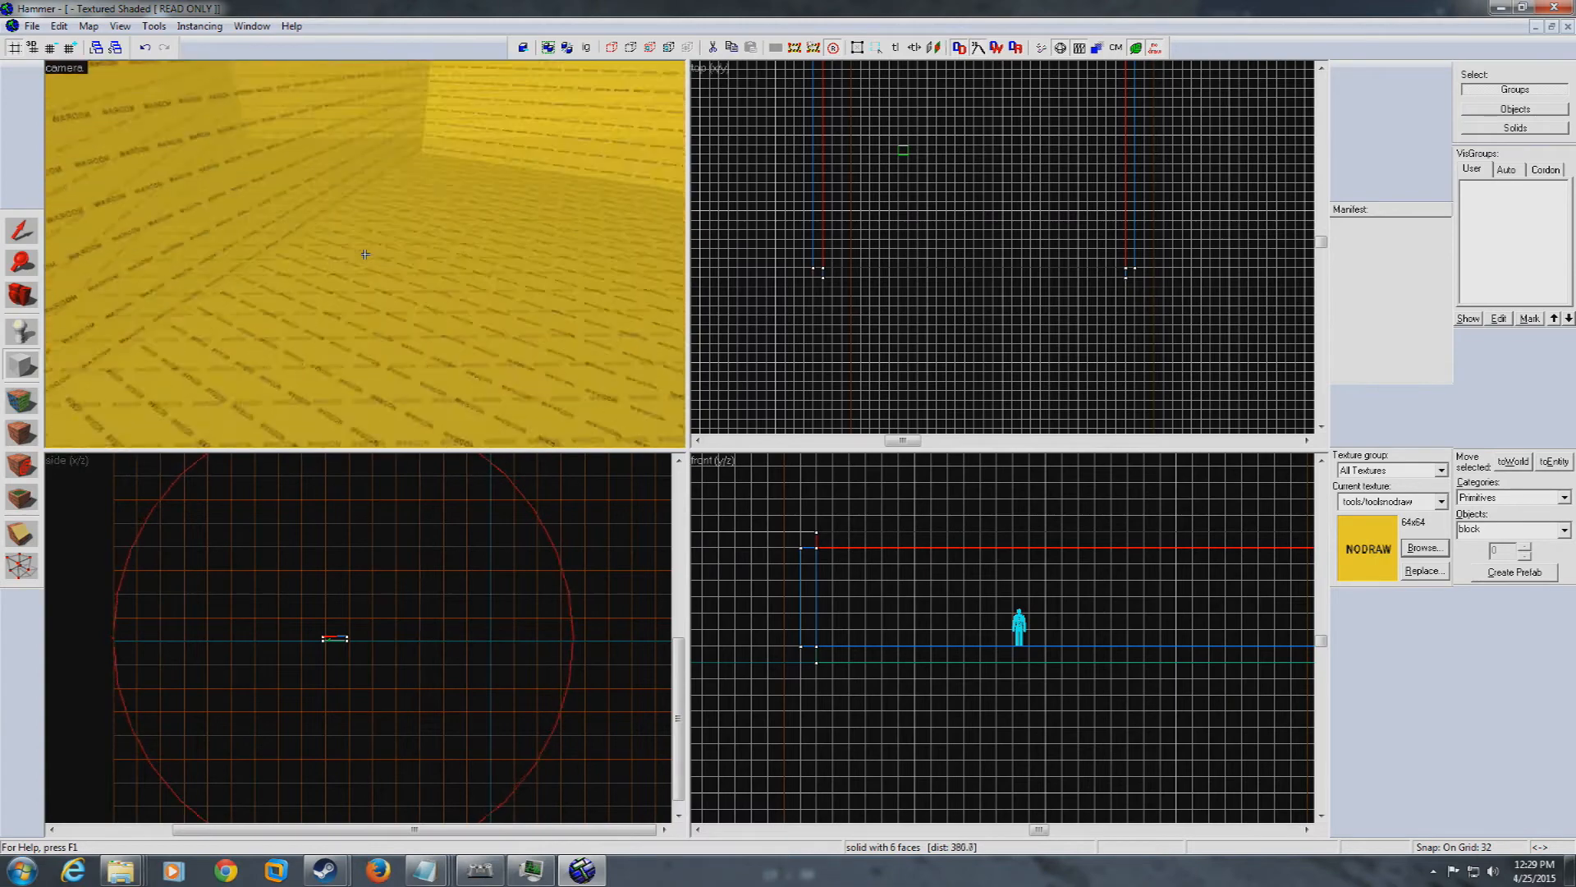
key(w)
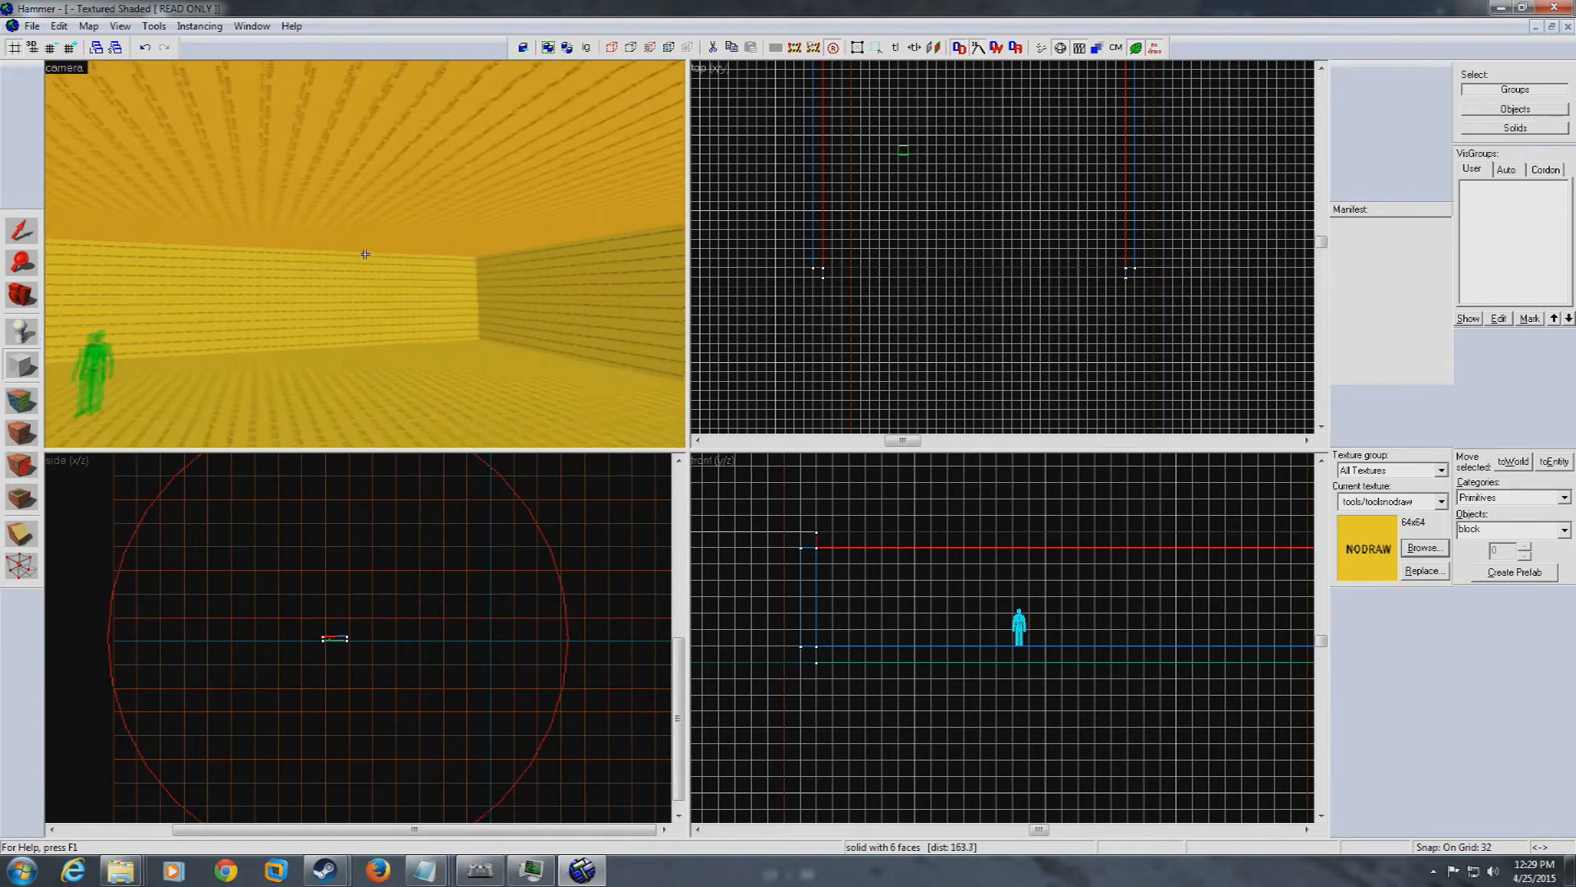
key(w)
key(w)
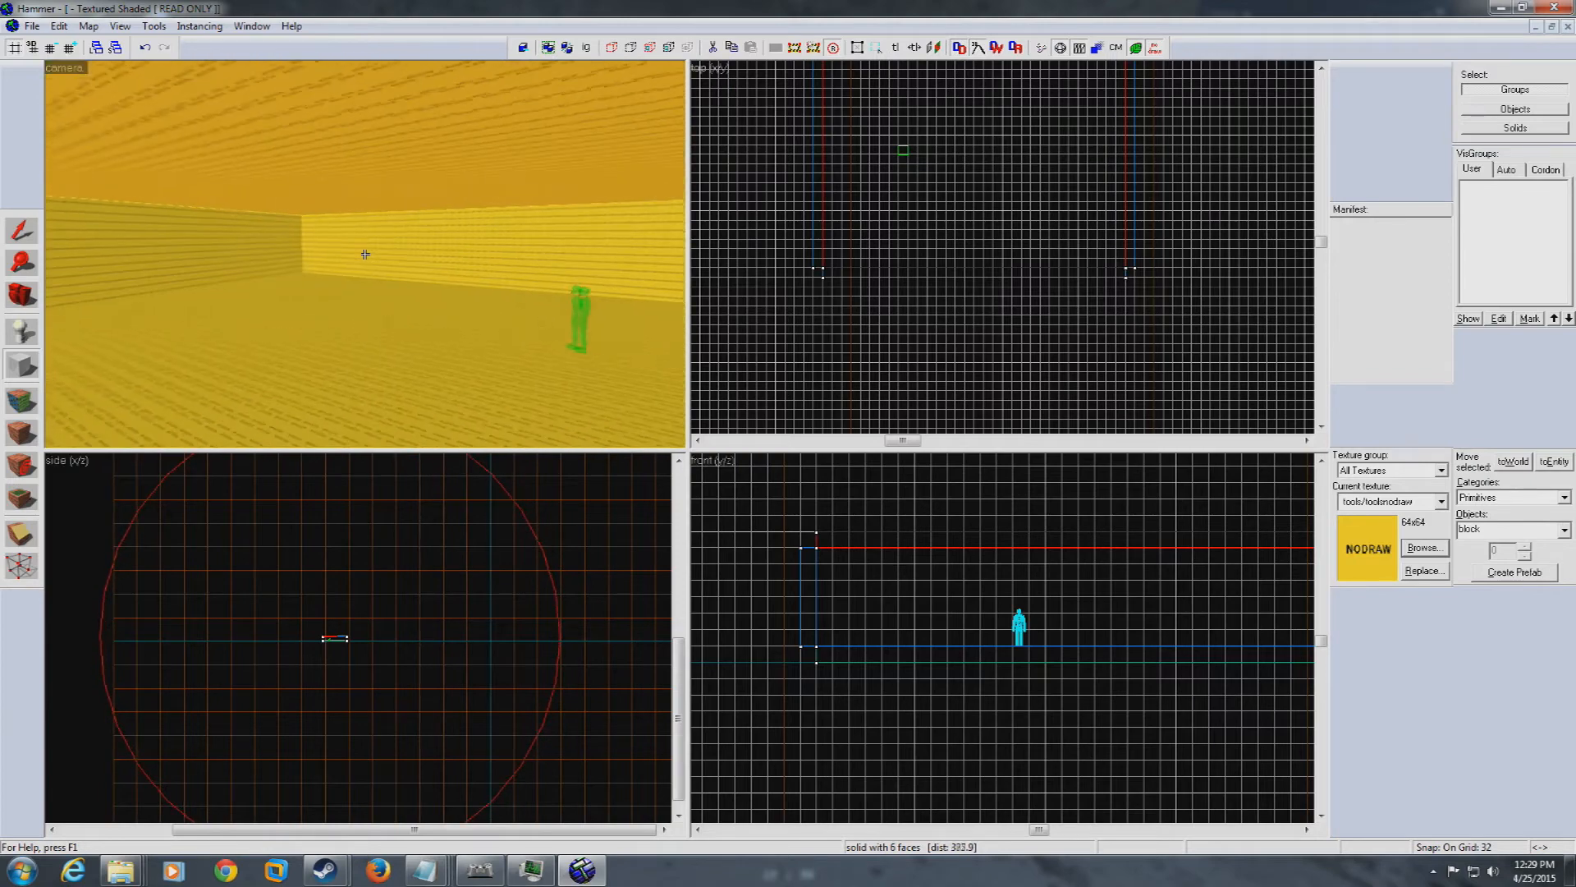
key(w)
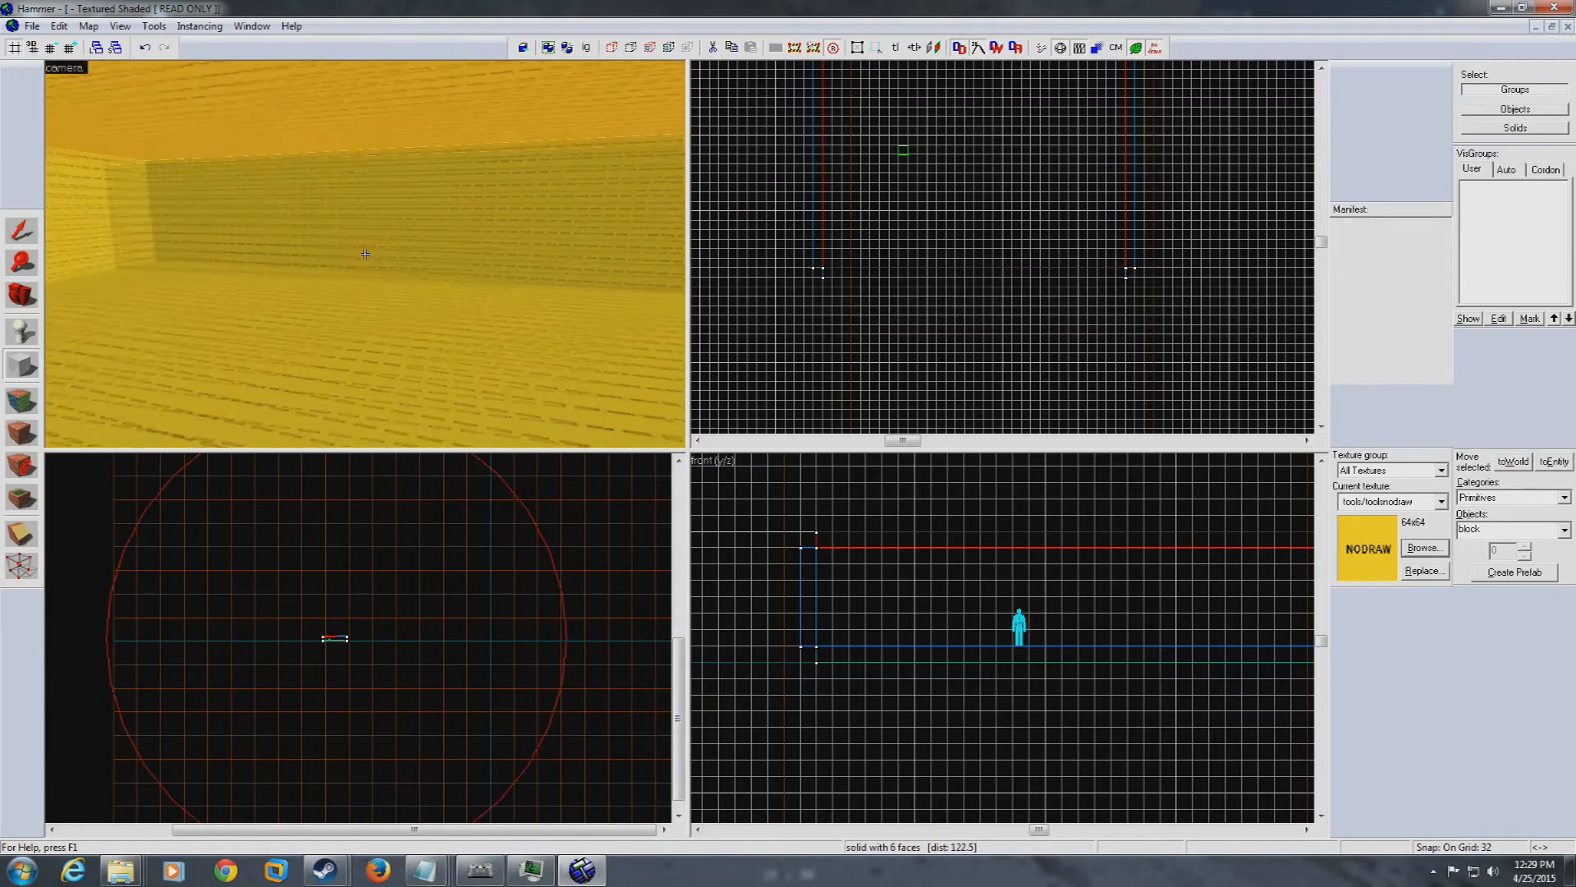
key(w)
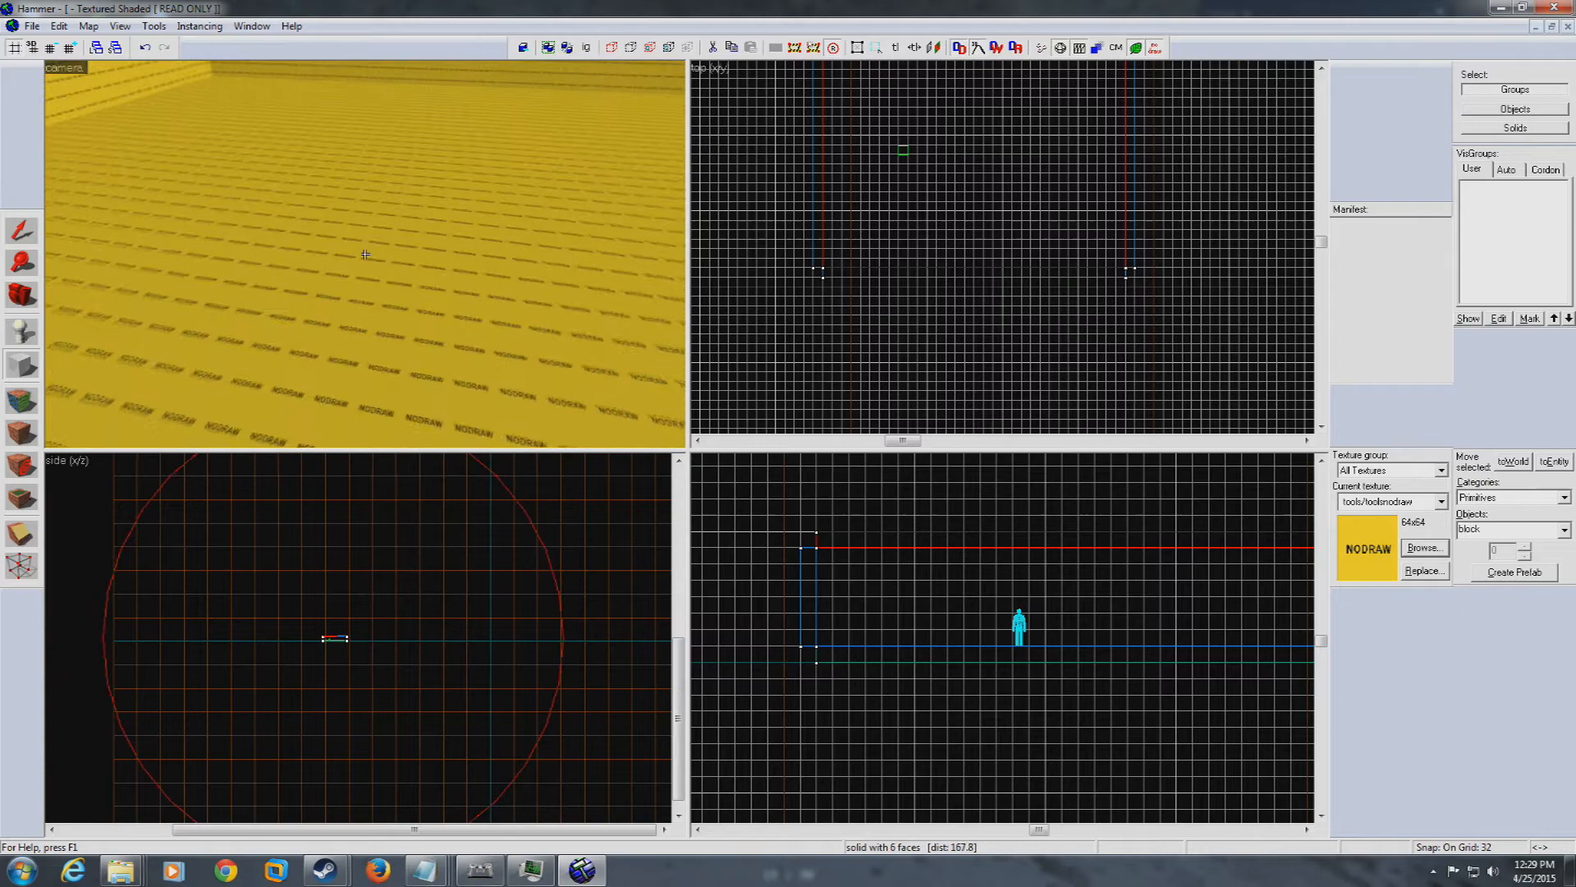
key(w)
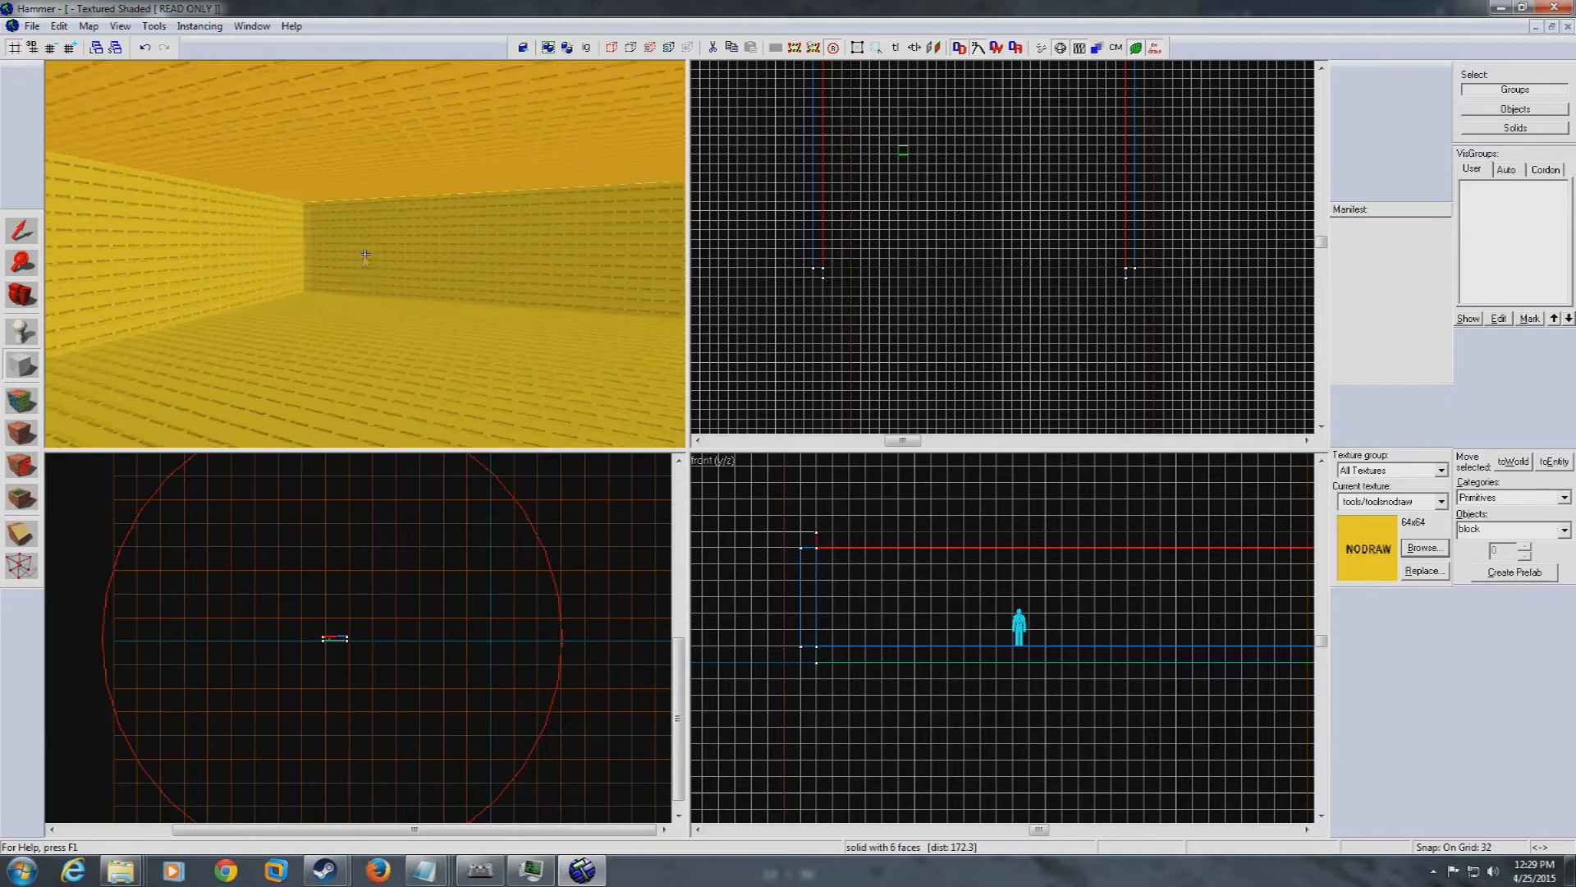
key(z)
key(z)
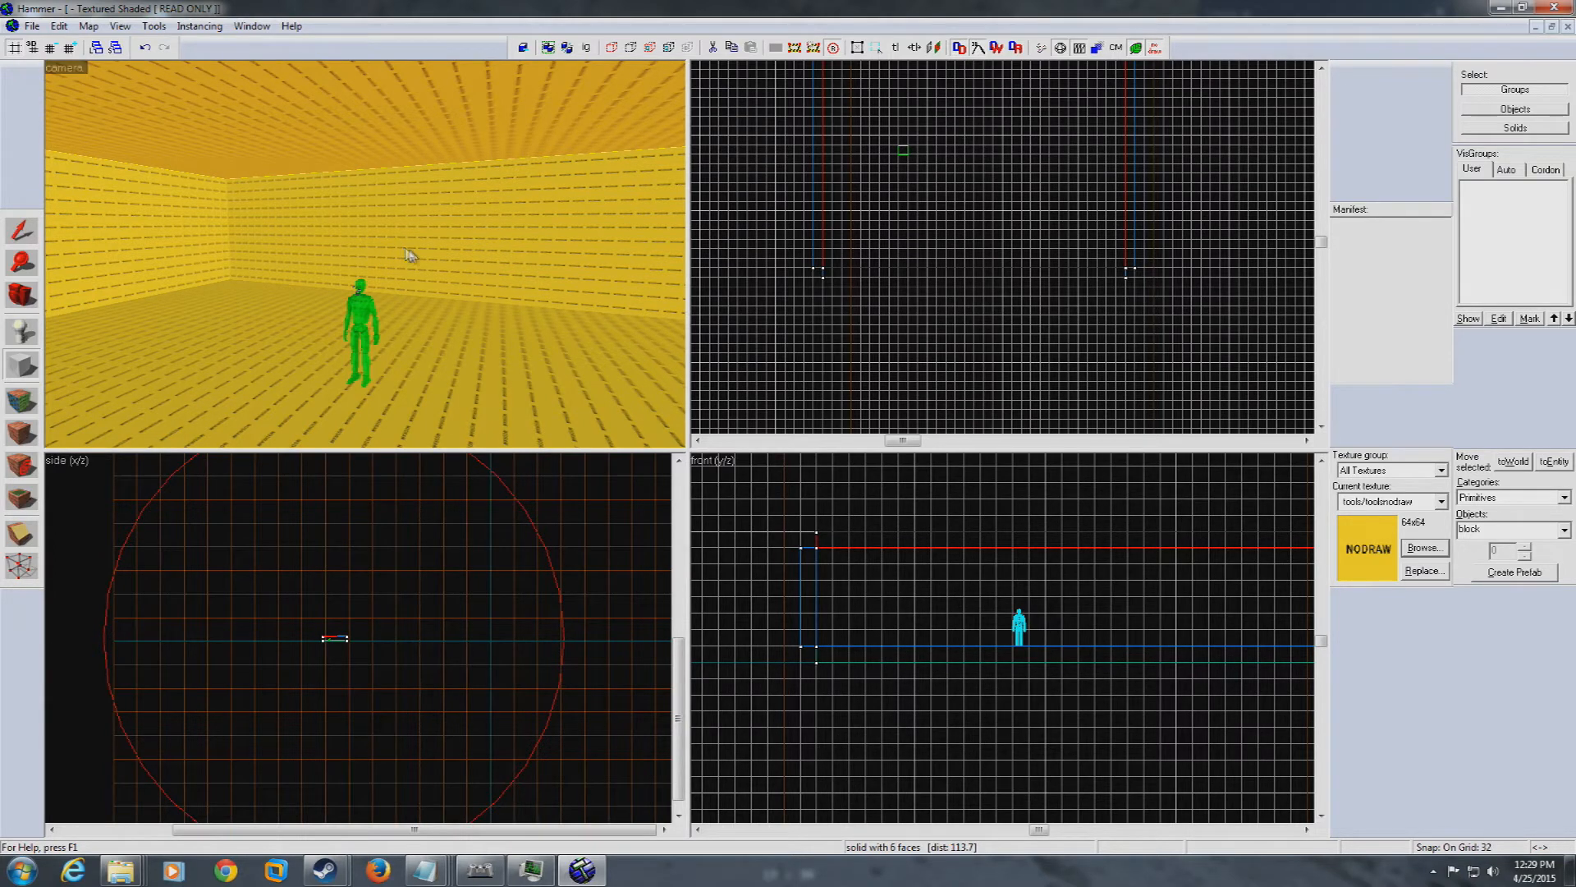
key(z)
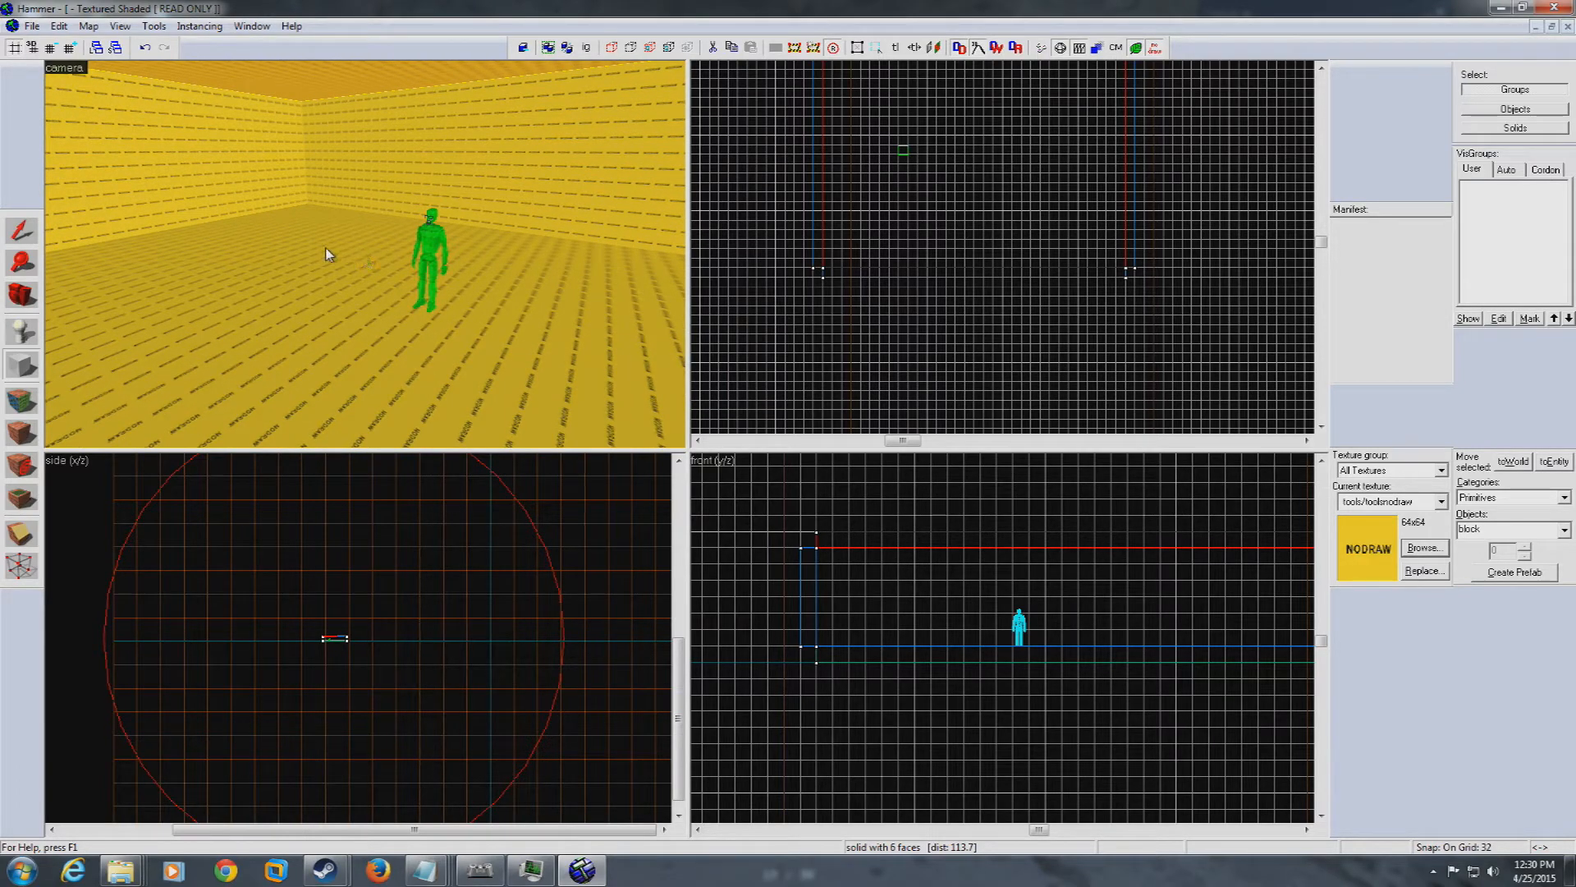
key(z)
key(w)
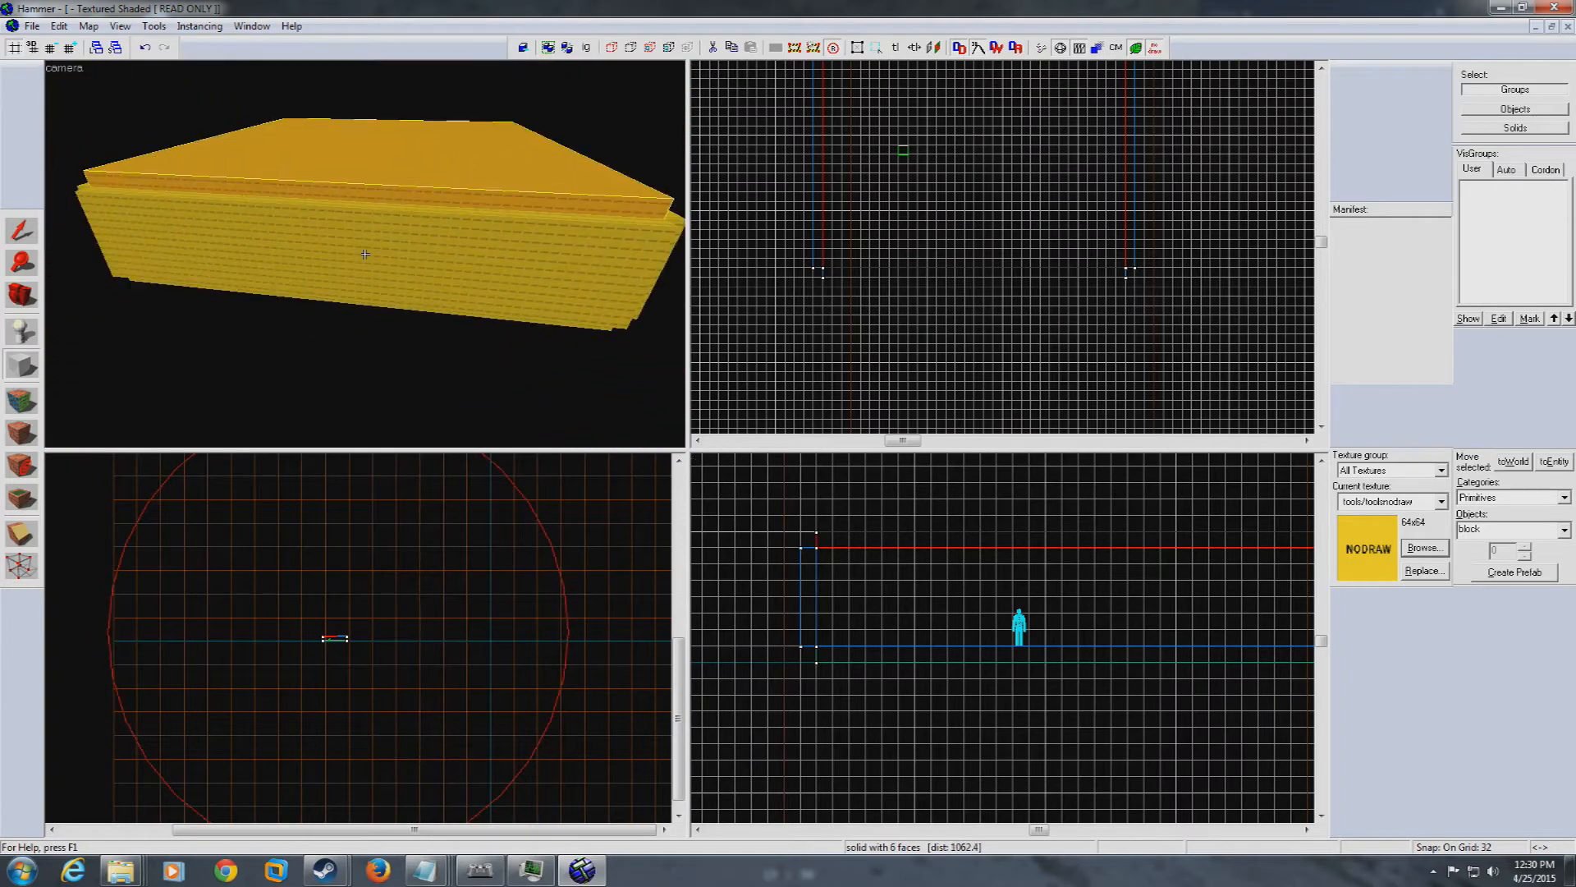
key(w)
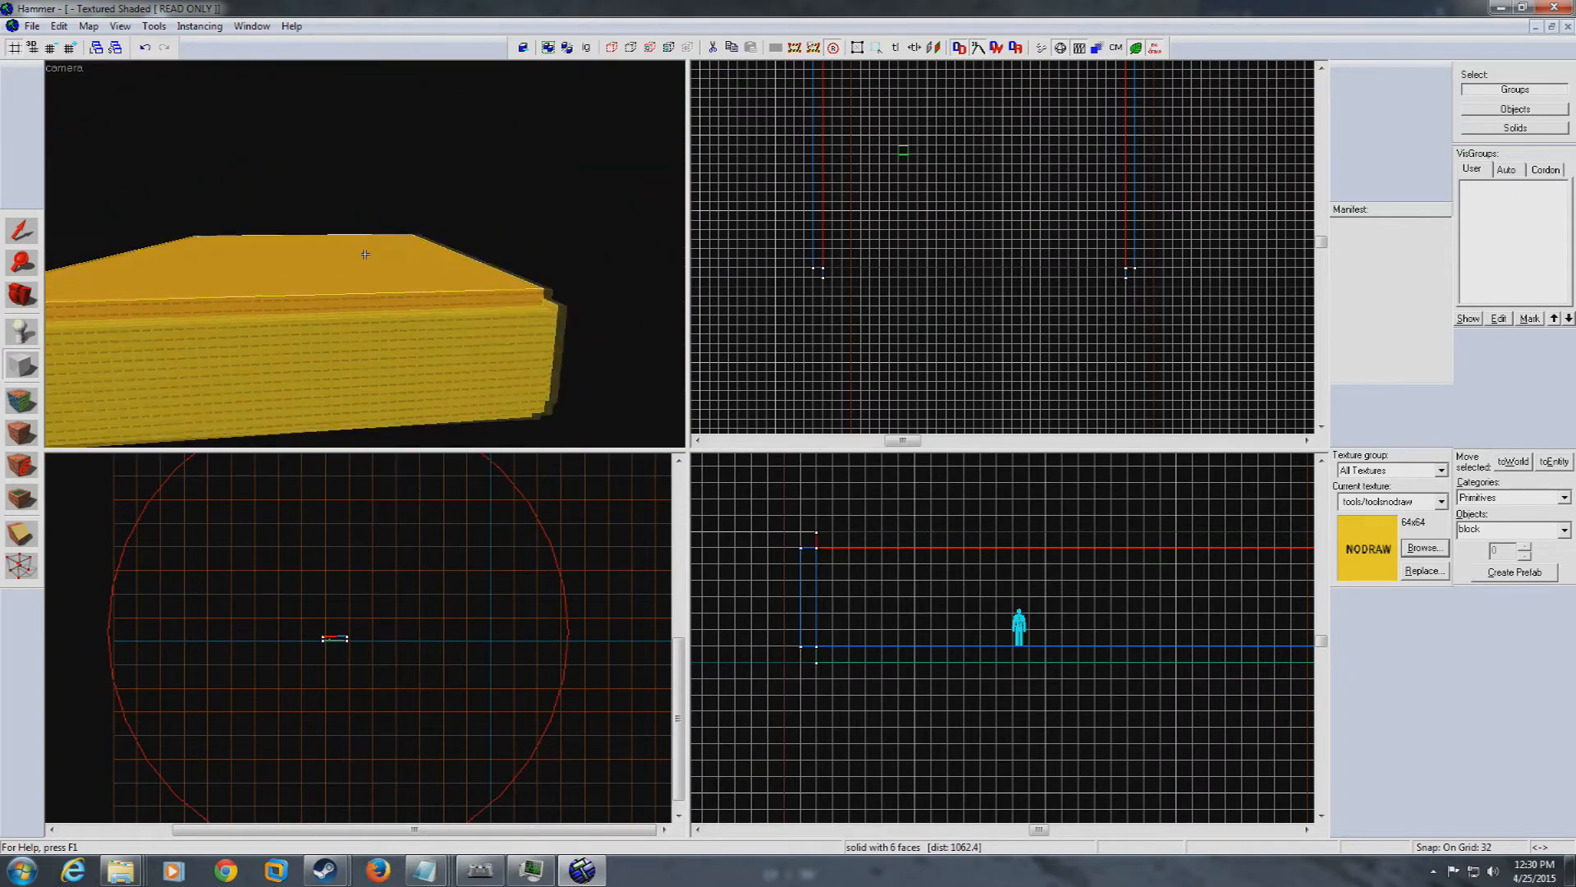
key(s)
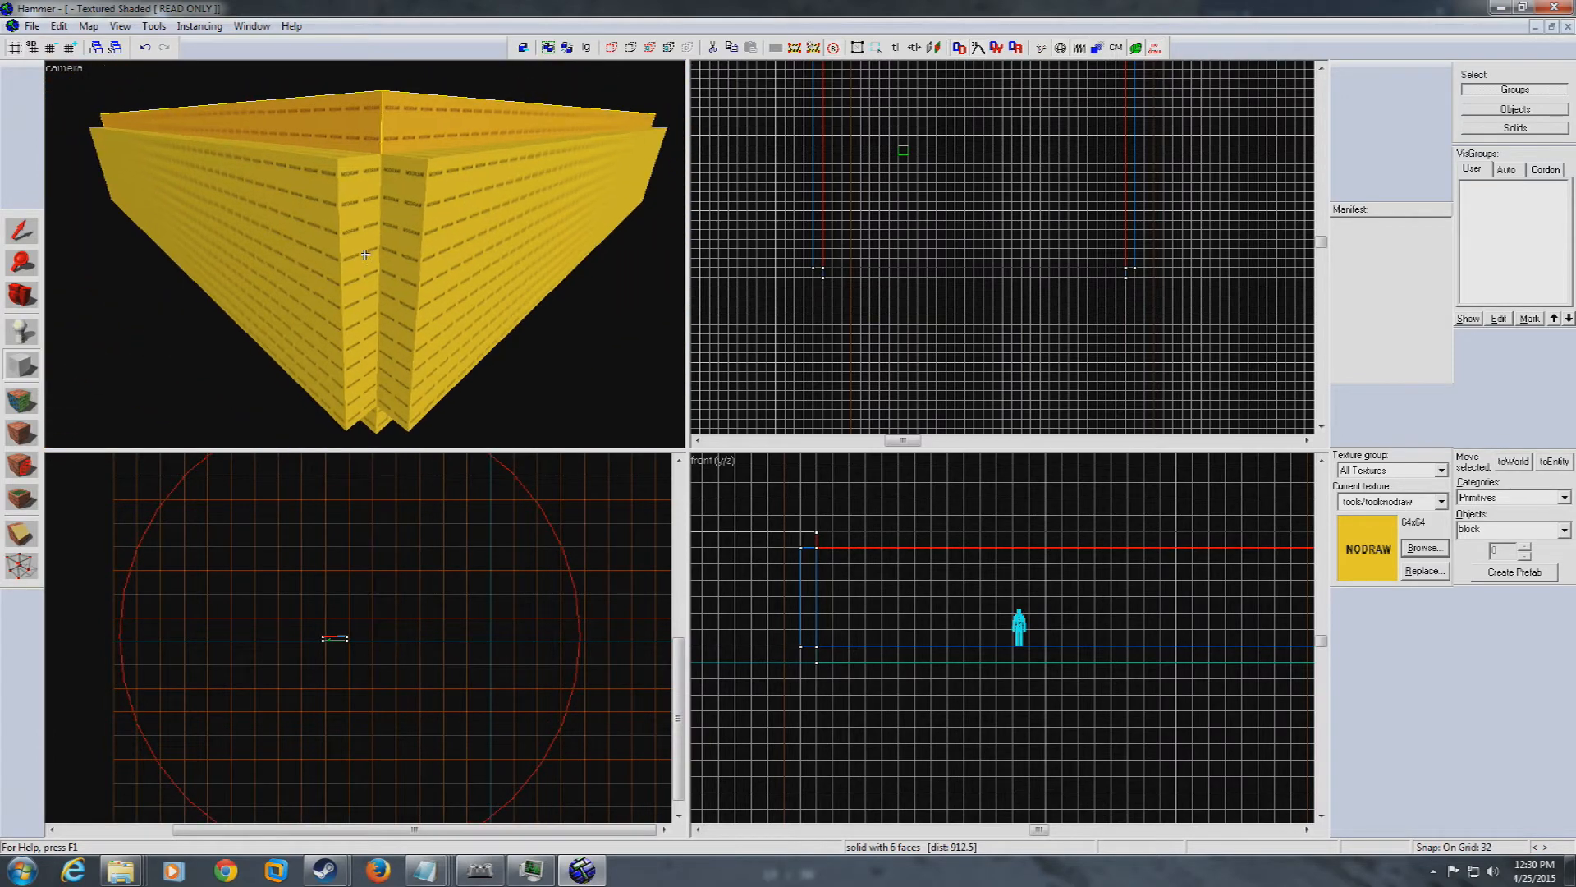
scroll(1194, 287, down, 2)
scroll(1081, 472, down, 3)
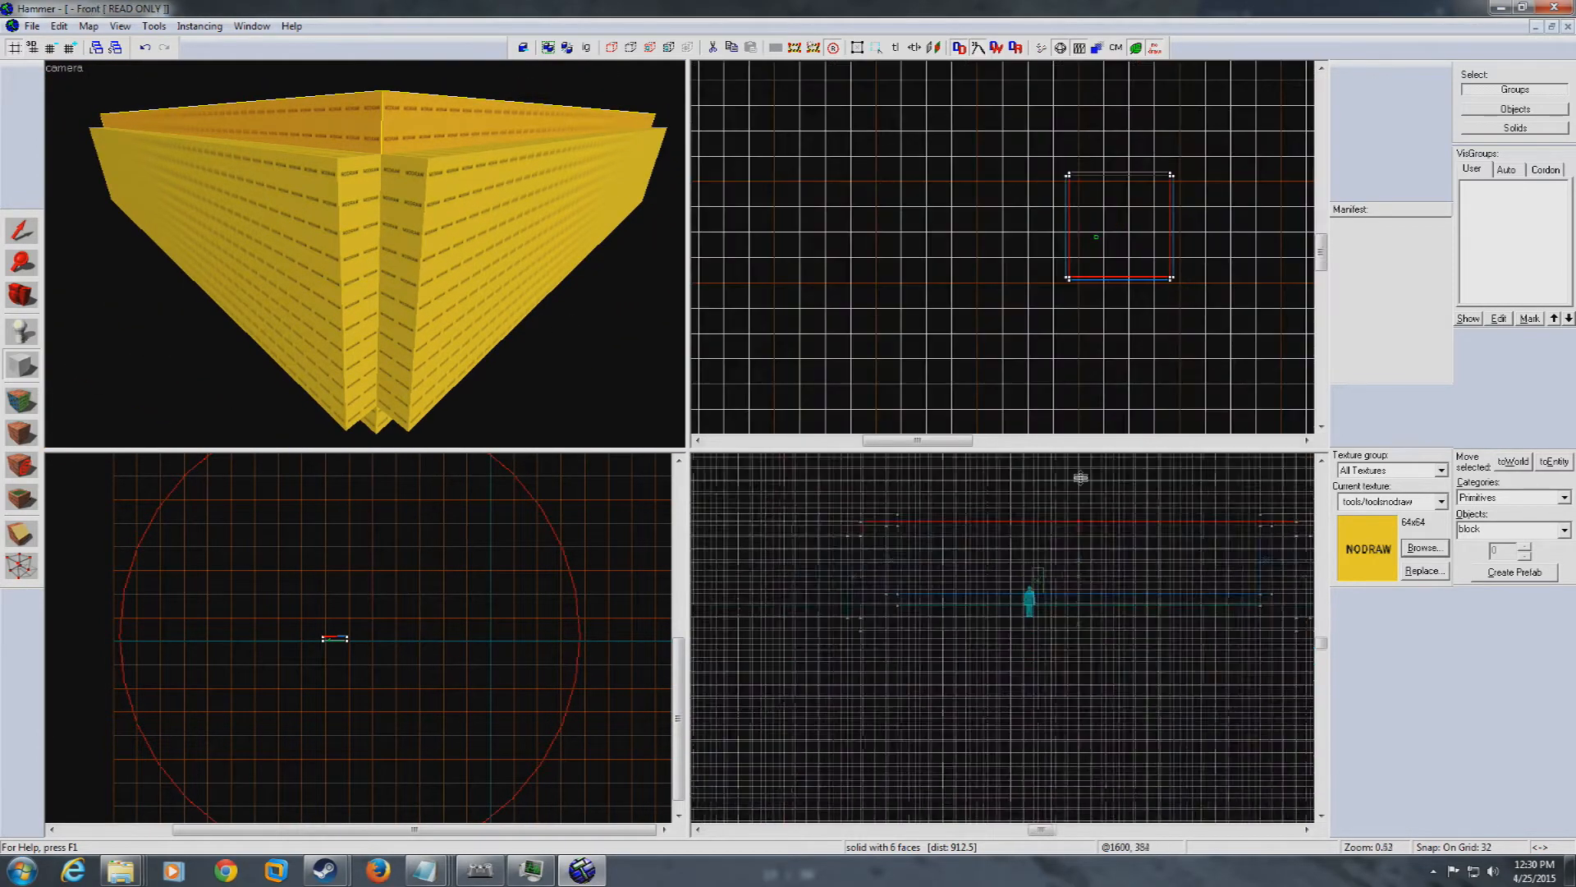
scroll(1135, 569, down, 2)
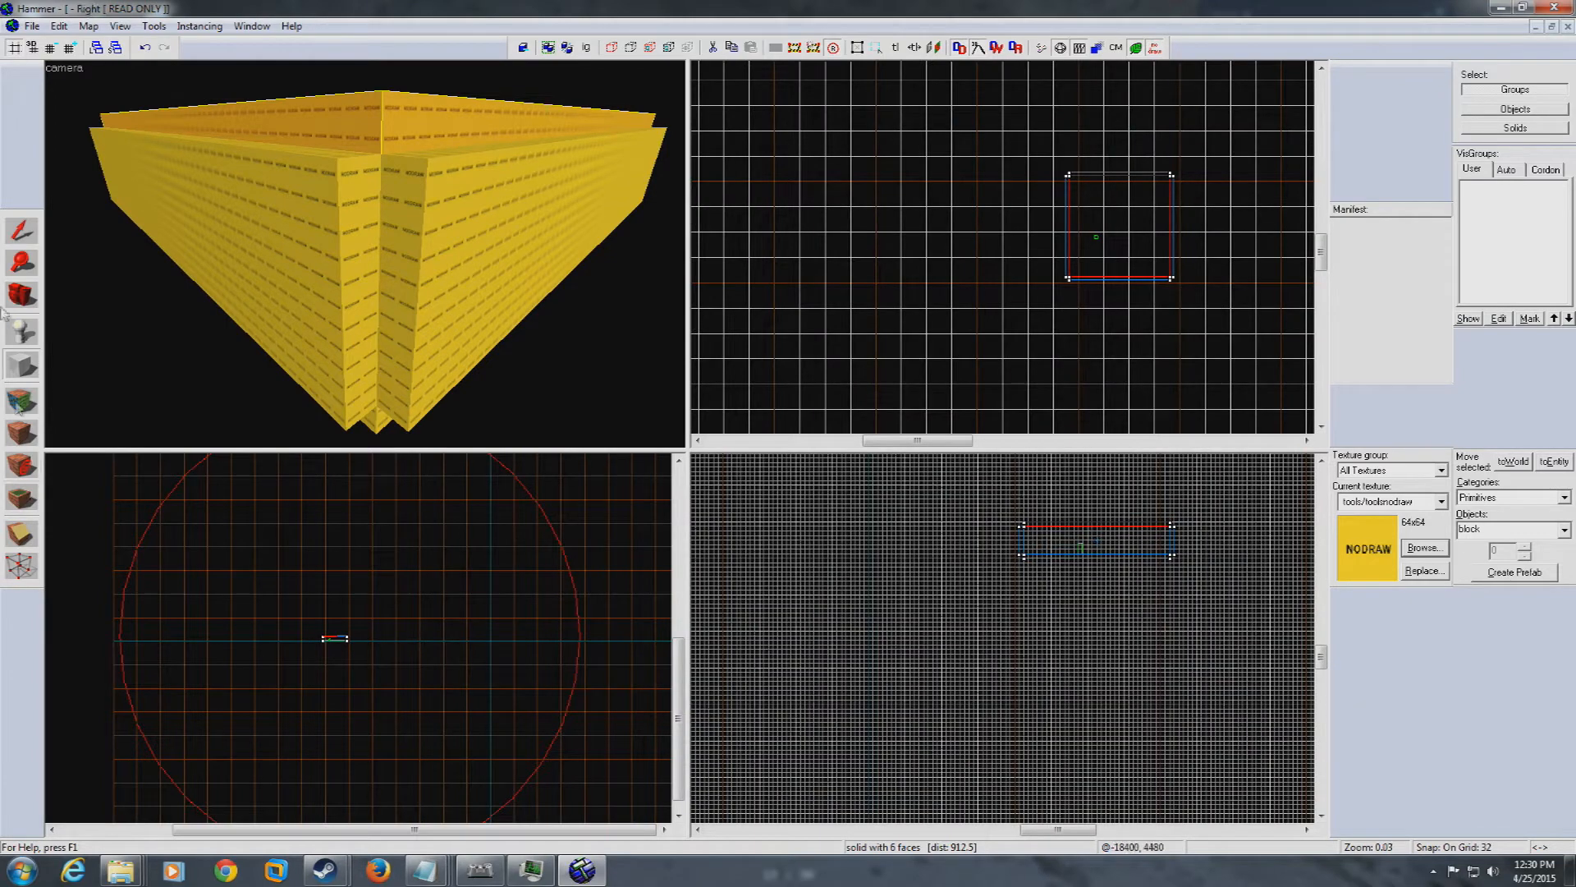
click(23, 370)
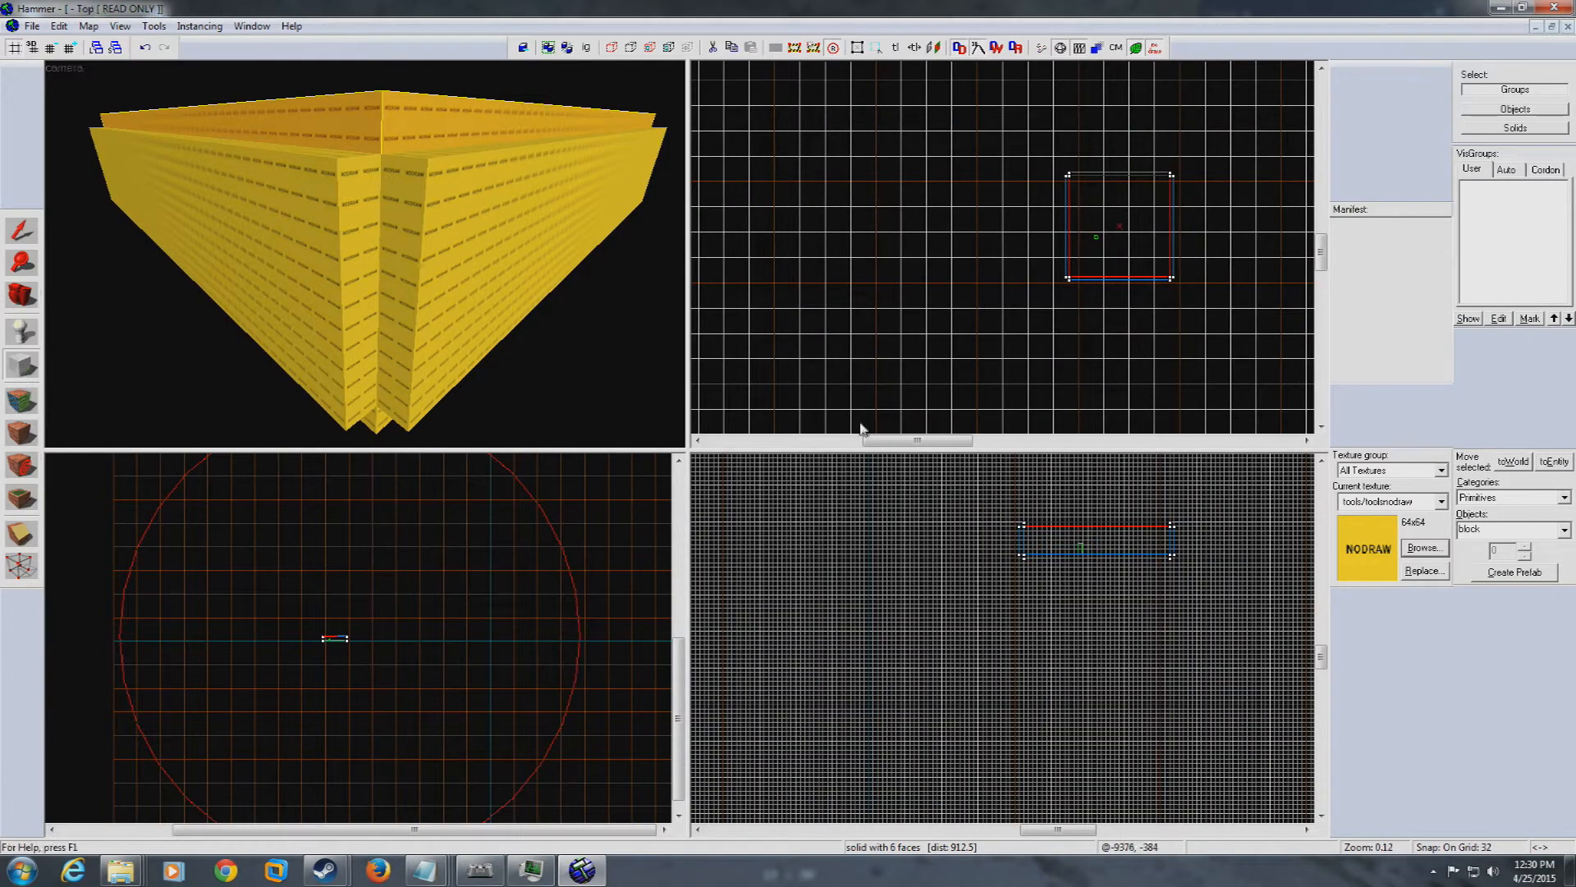
drag(1005, 505, 1202, 577)
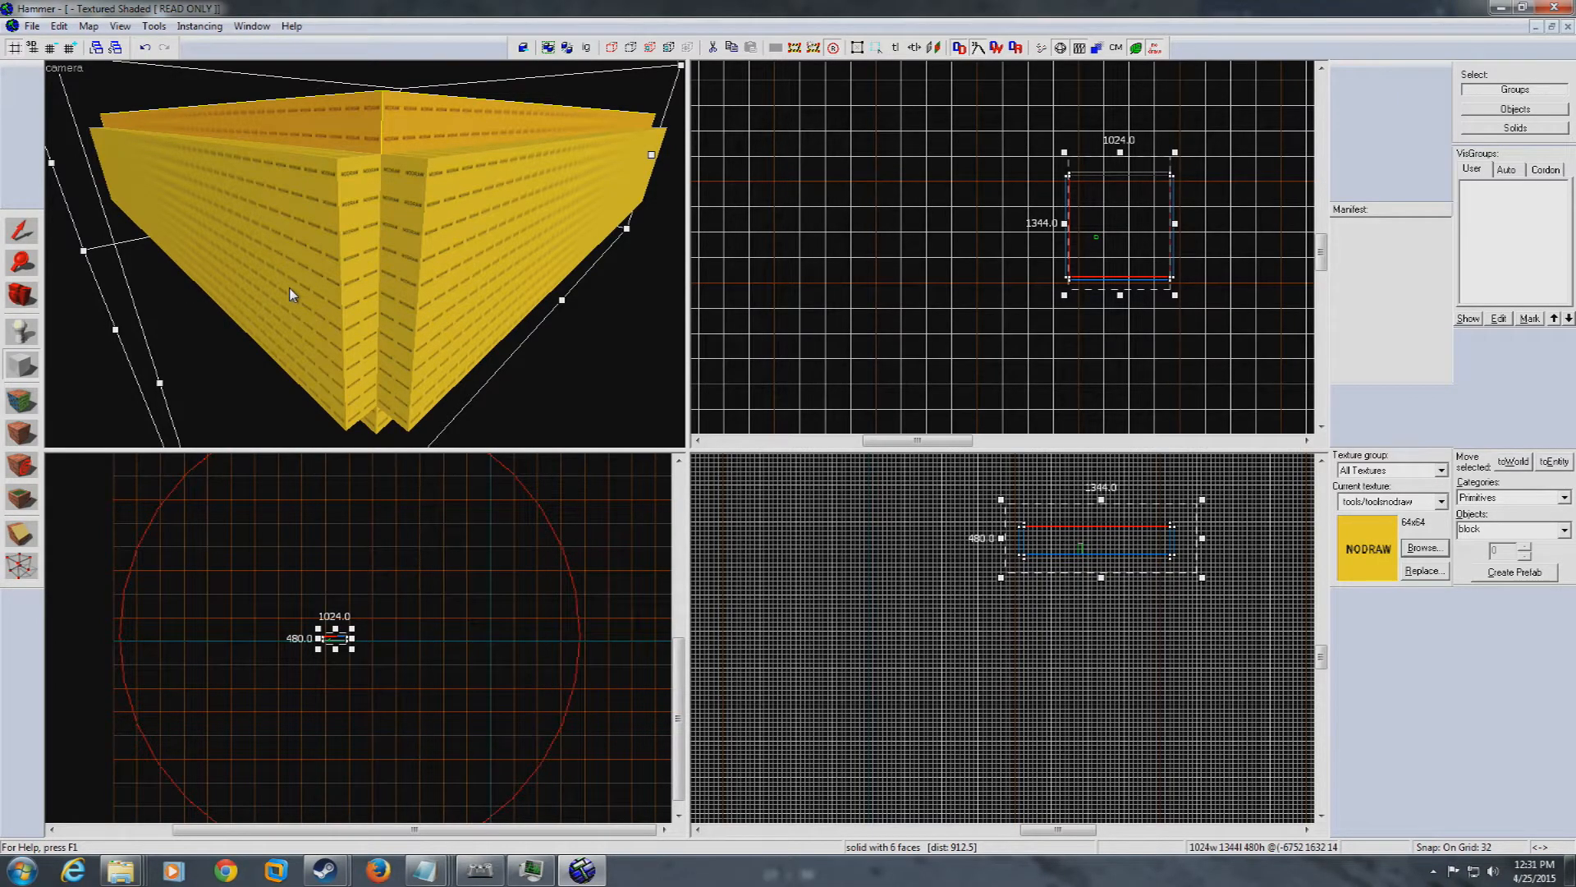
key(Escape)
key(z)
key(w)
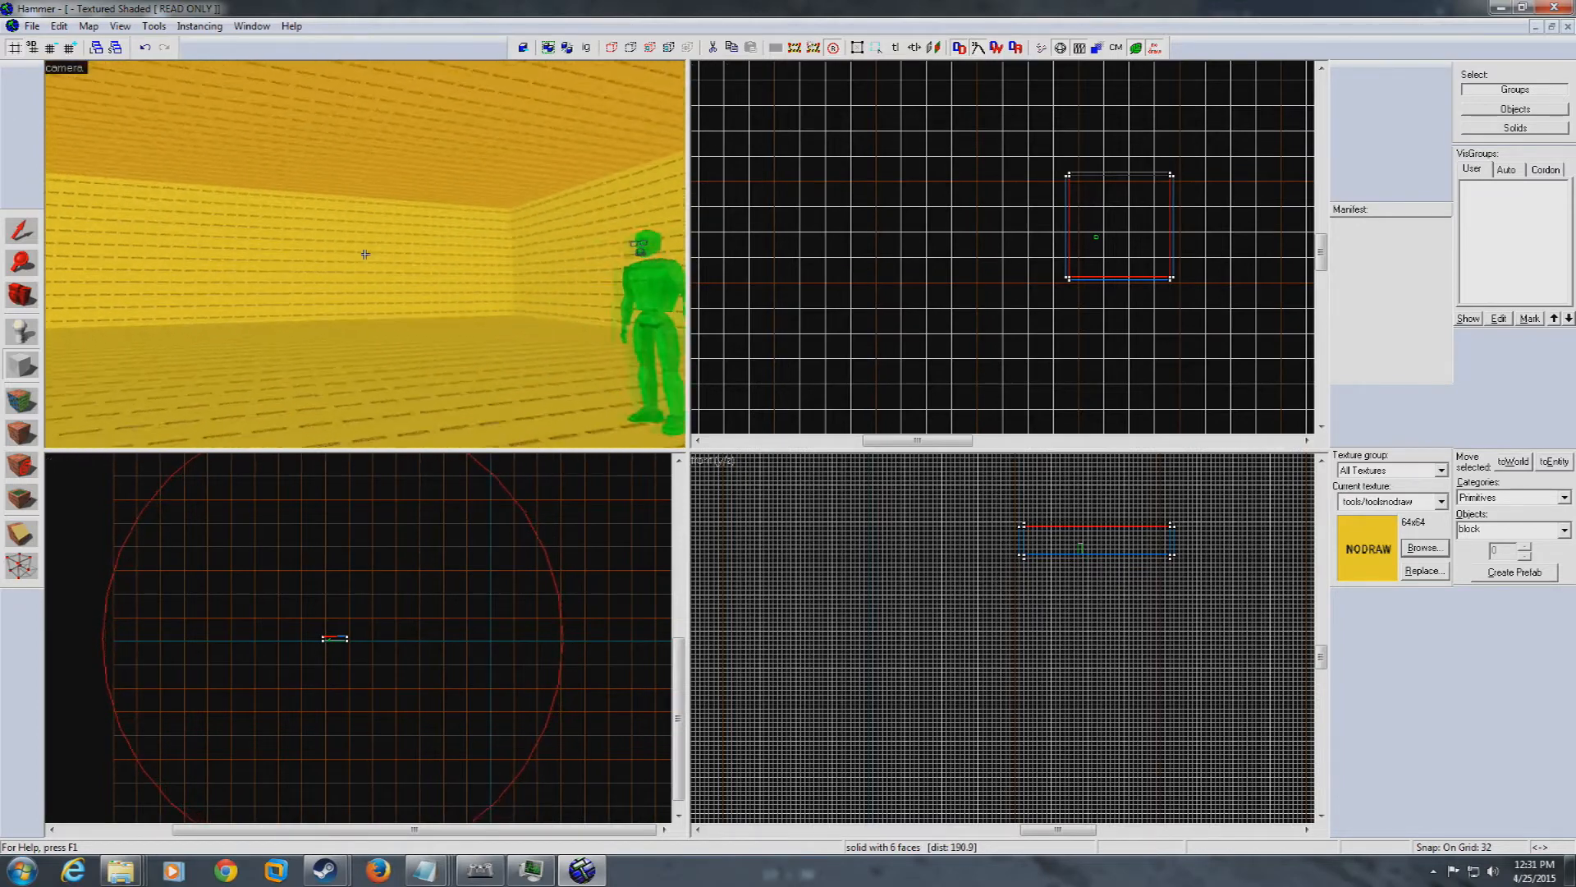
Filter the textures for dirt, choose maps/ramadi/blend_ram_dirt_02 and apply it to the inner face of the room's floor
key(z)
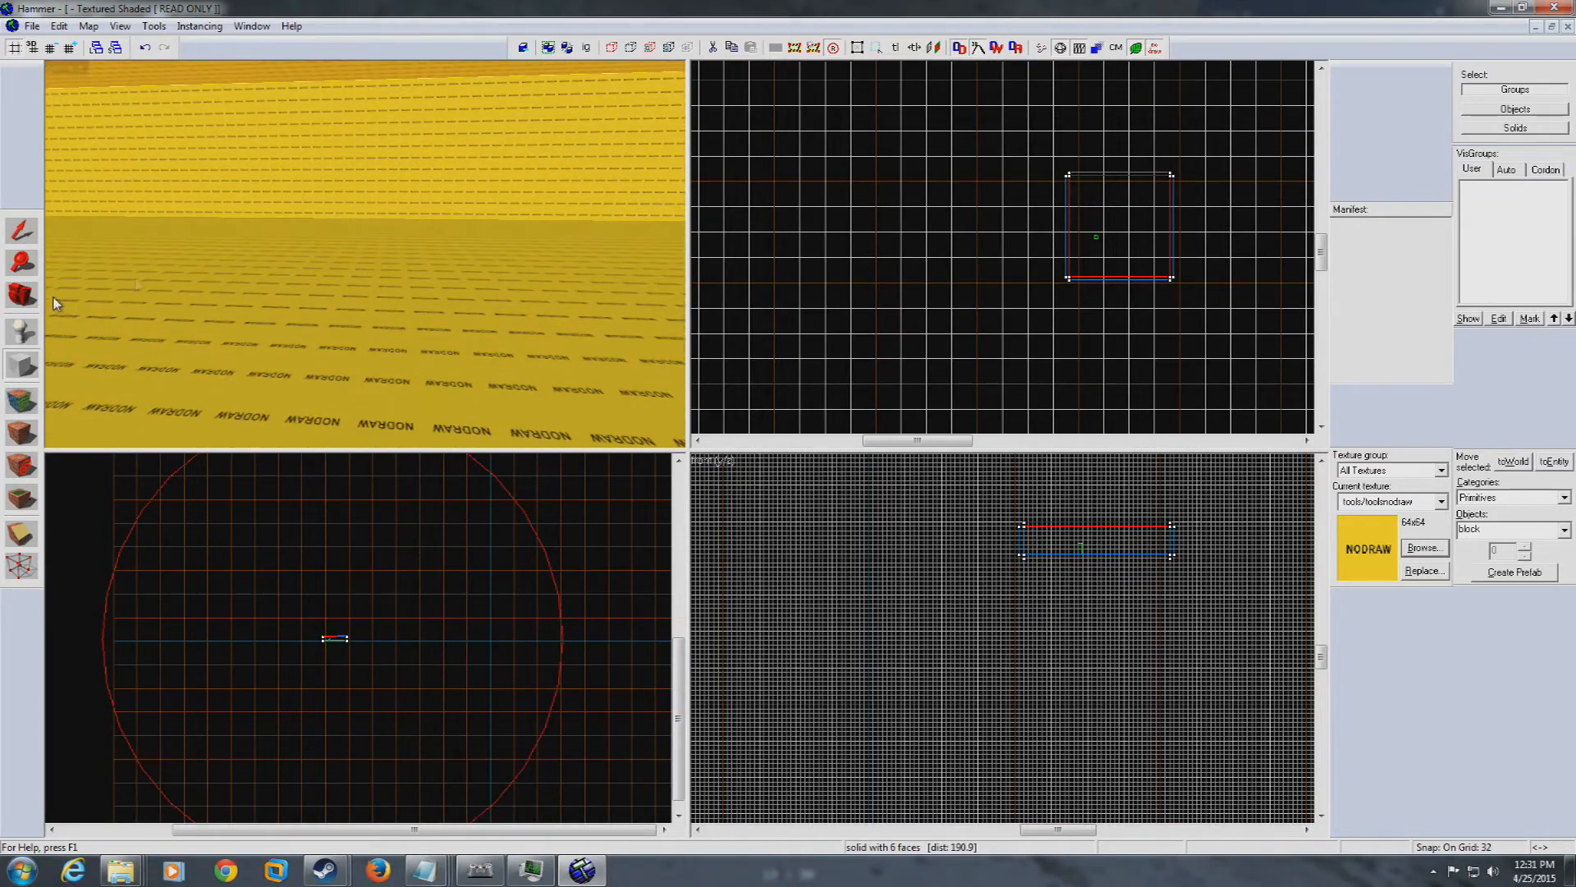
click(22, 397)
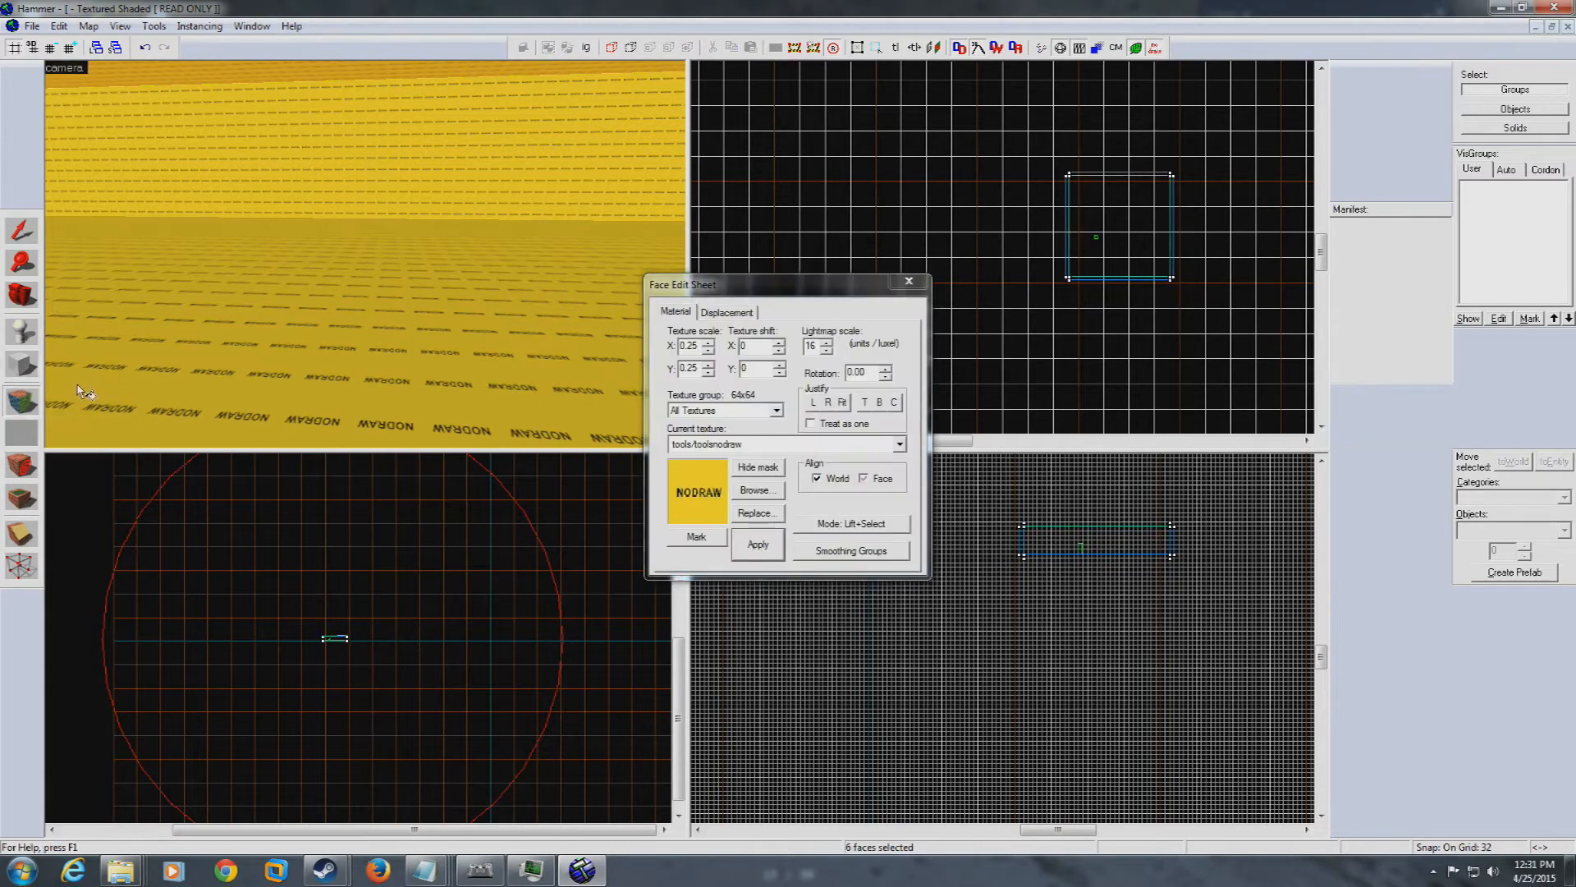
click(765, 498)
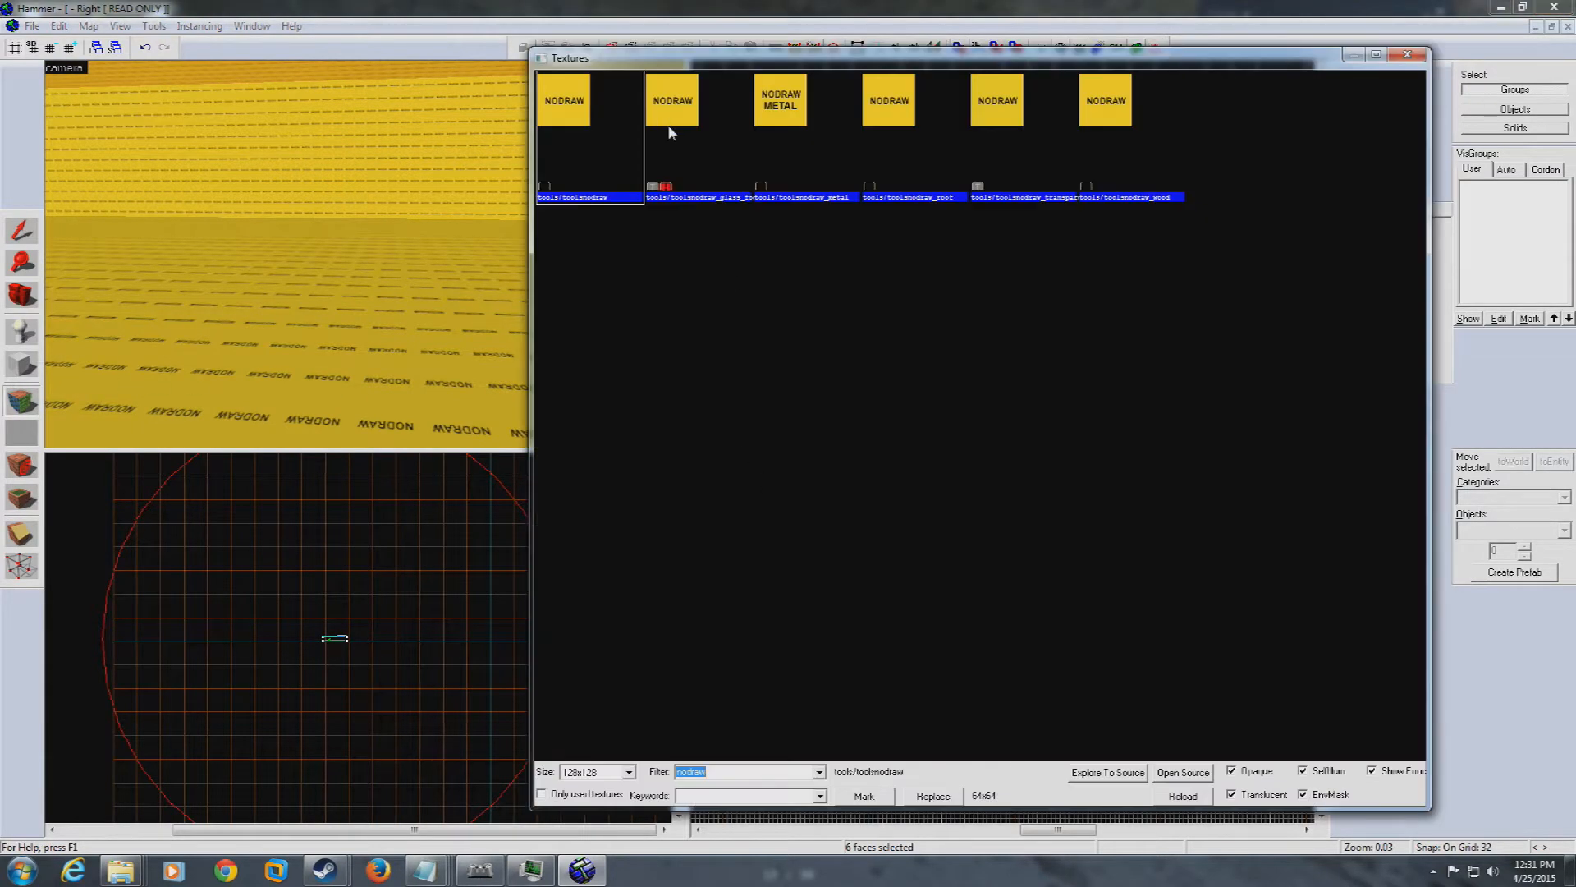
text(dirt)
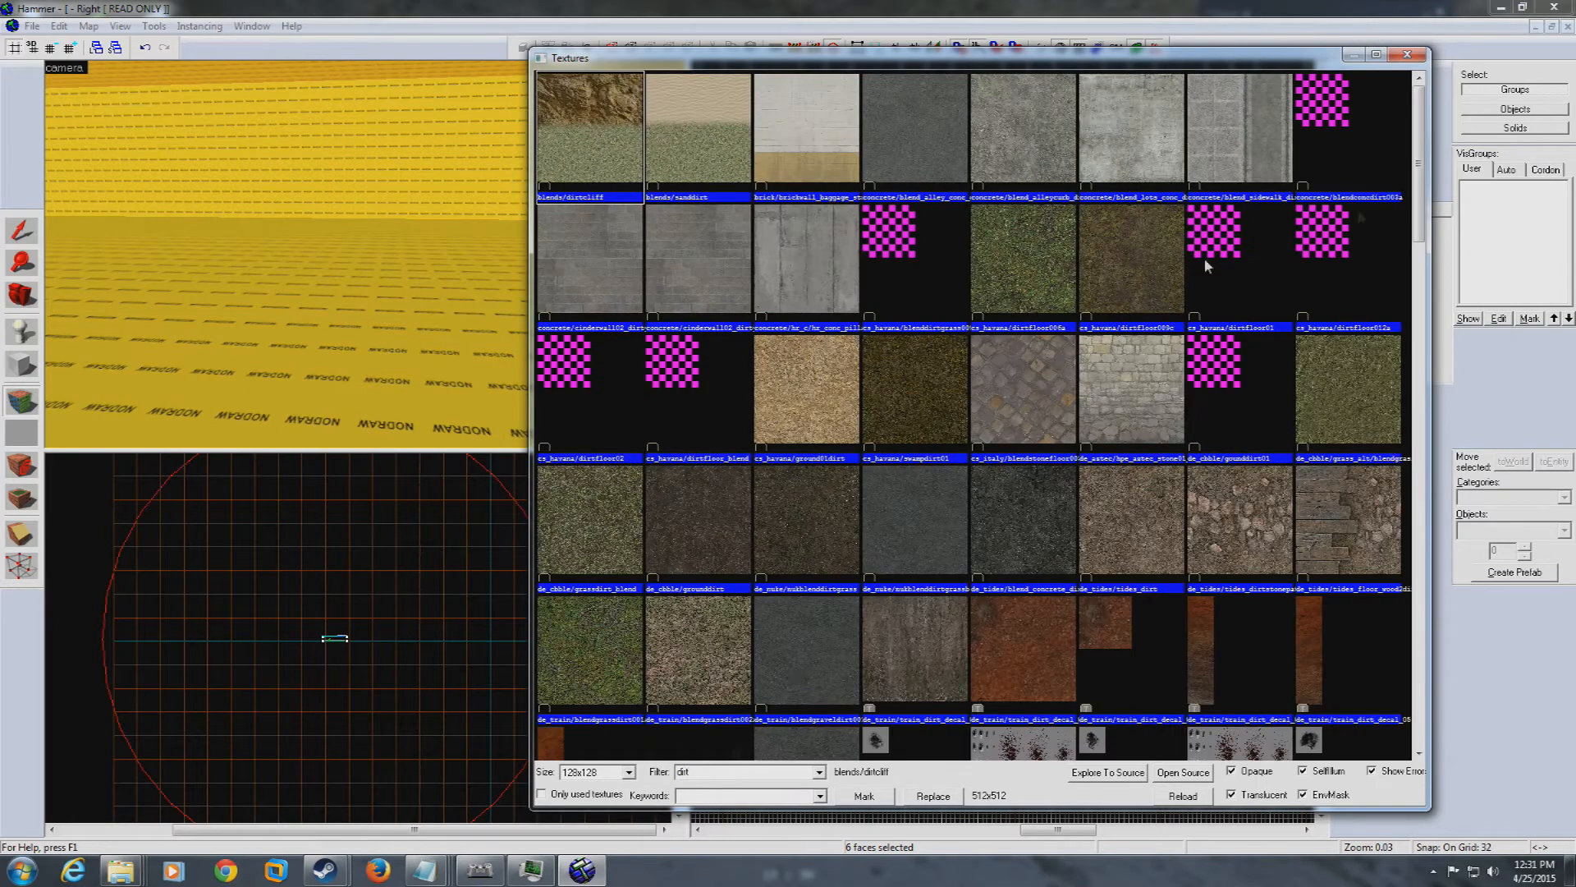
drag(1412, 127, 1431, 309)
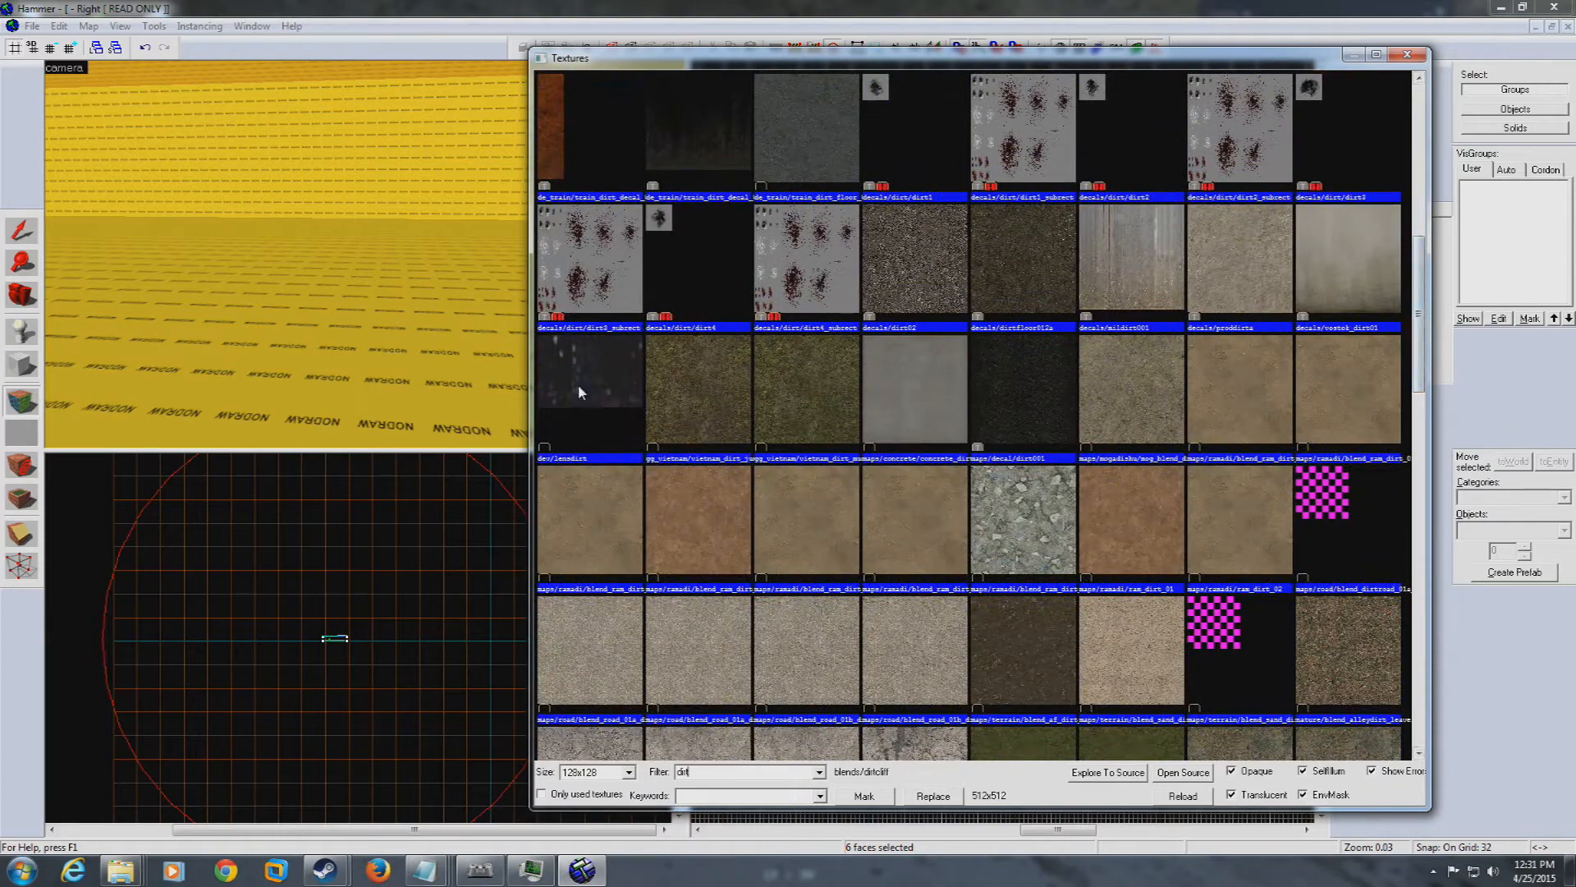
double_click(696, 513)
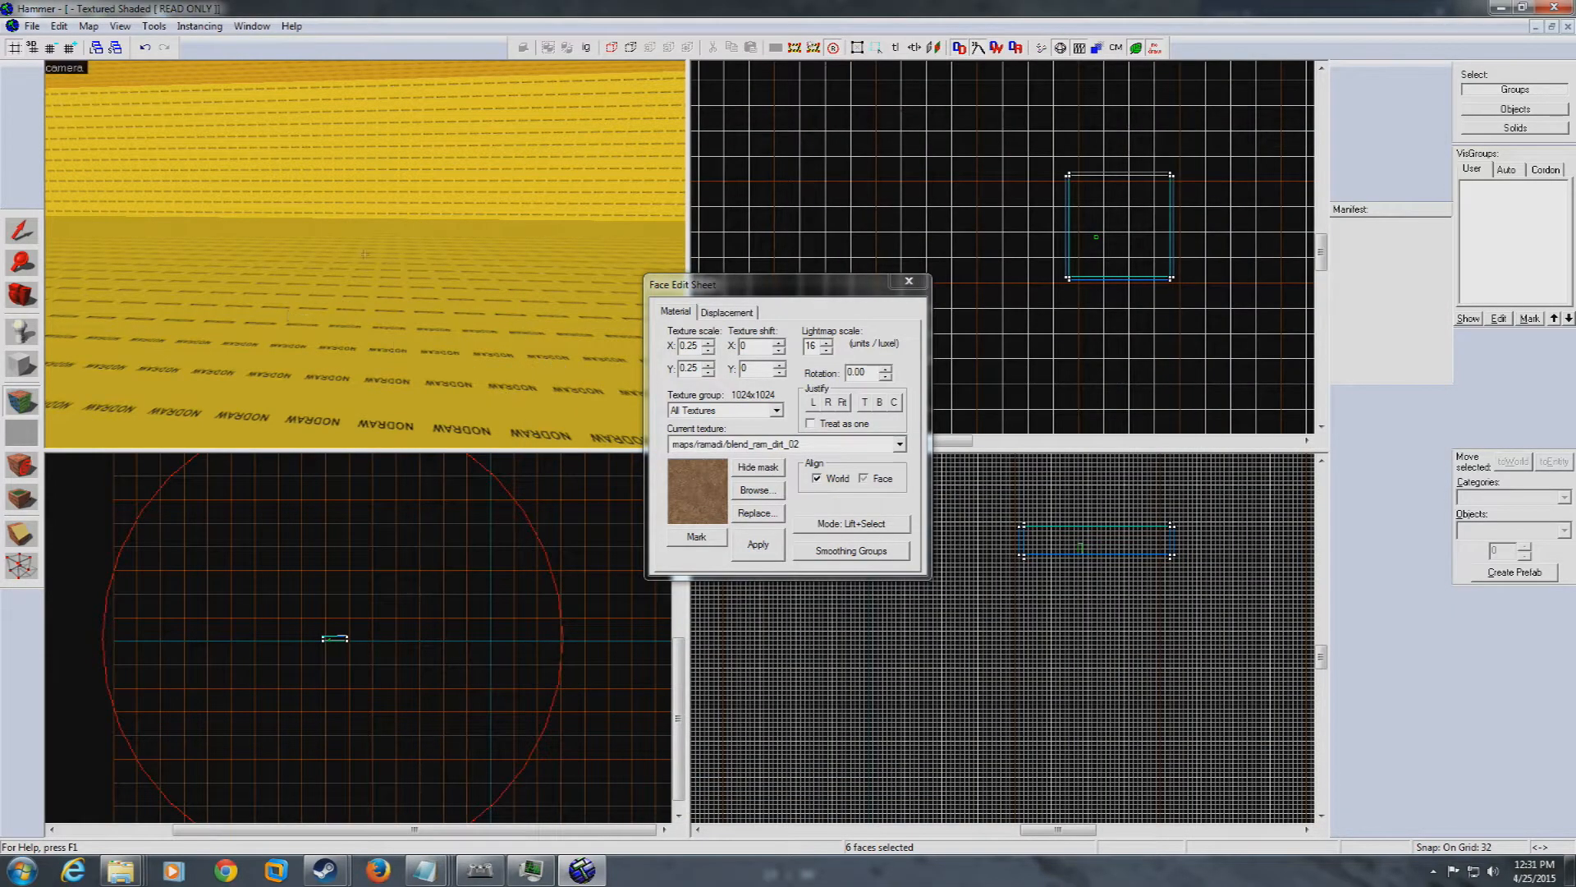
key(z)
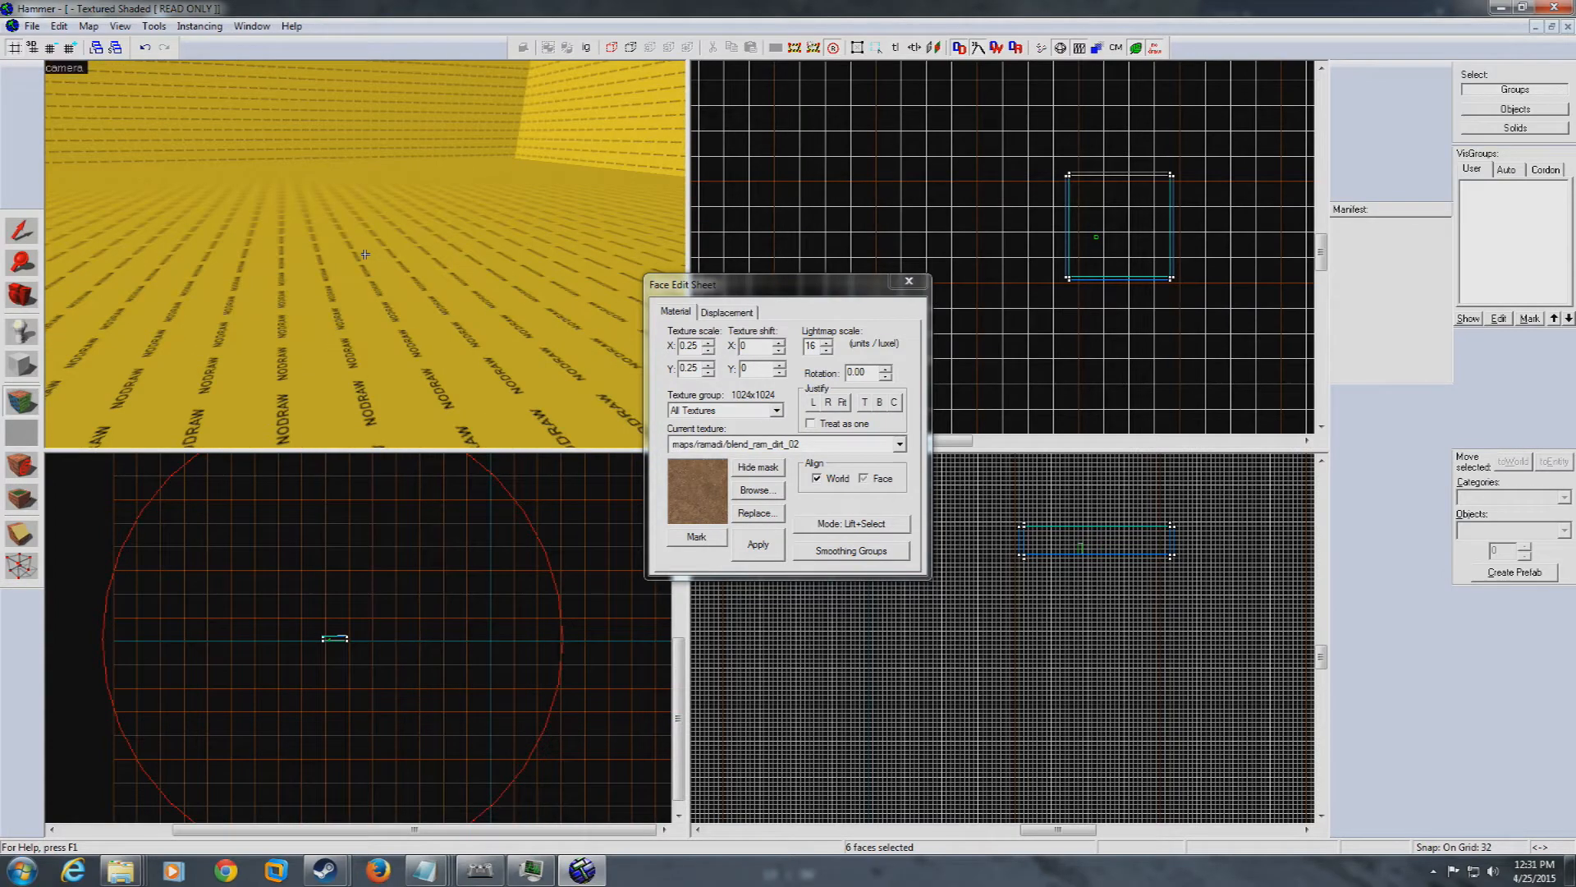
right_click(366, 254)
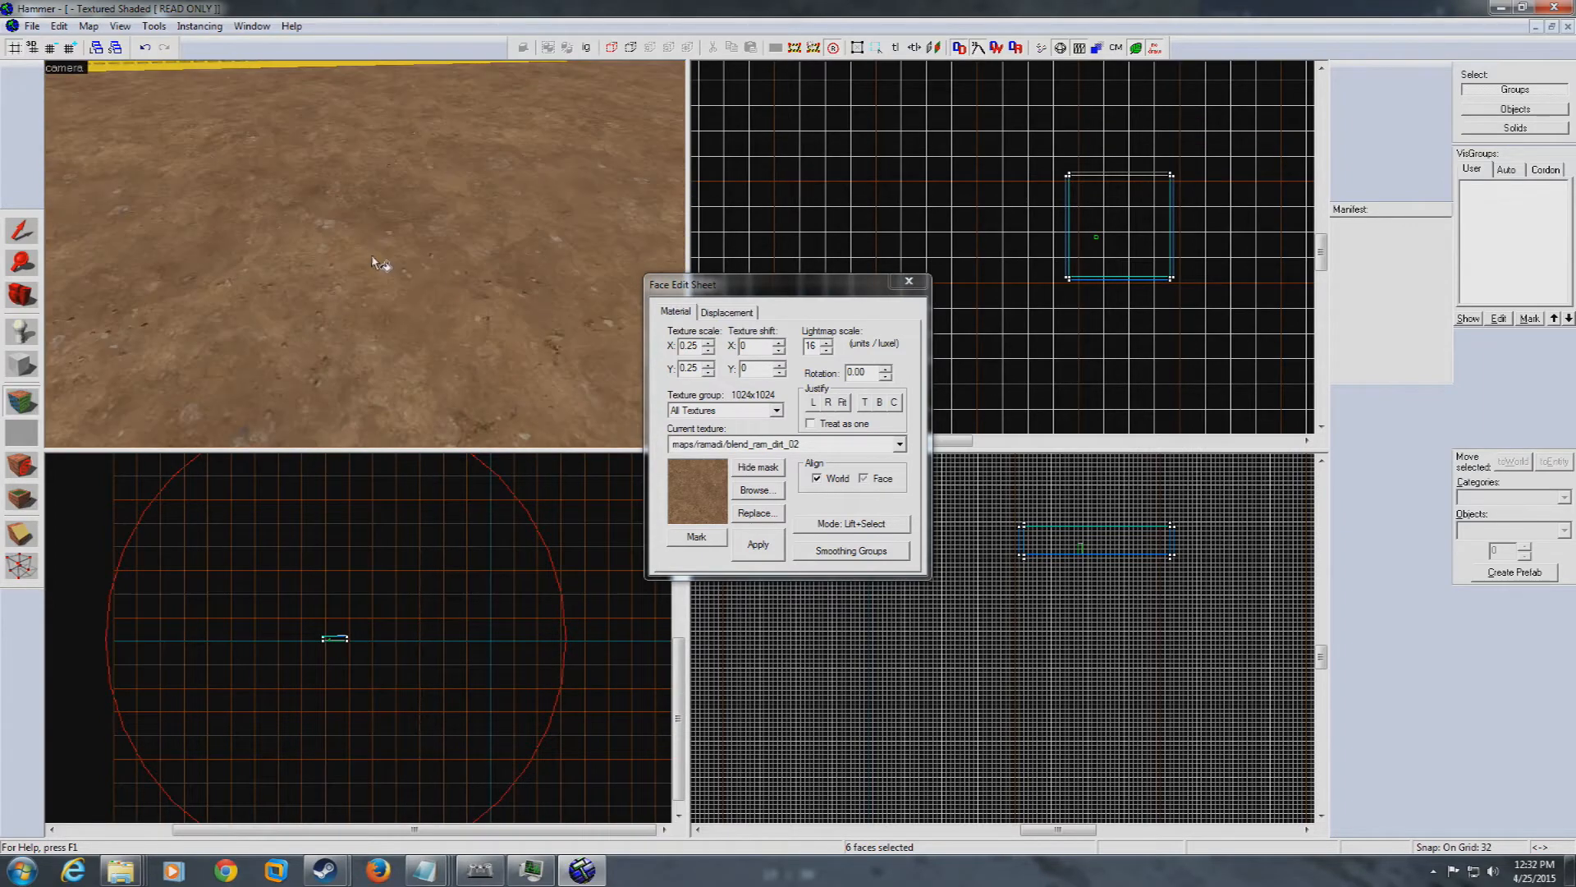
Filter the textures for wall, choose brick/brickwall_baggage_stripe and apply it to one inner wall face
click(751, 491)
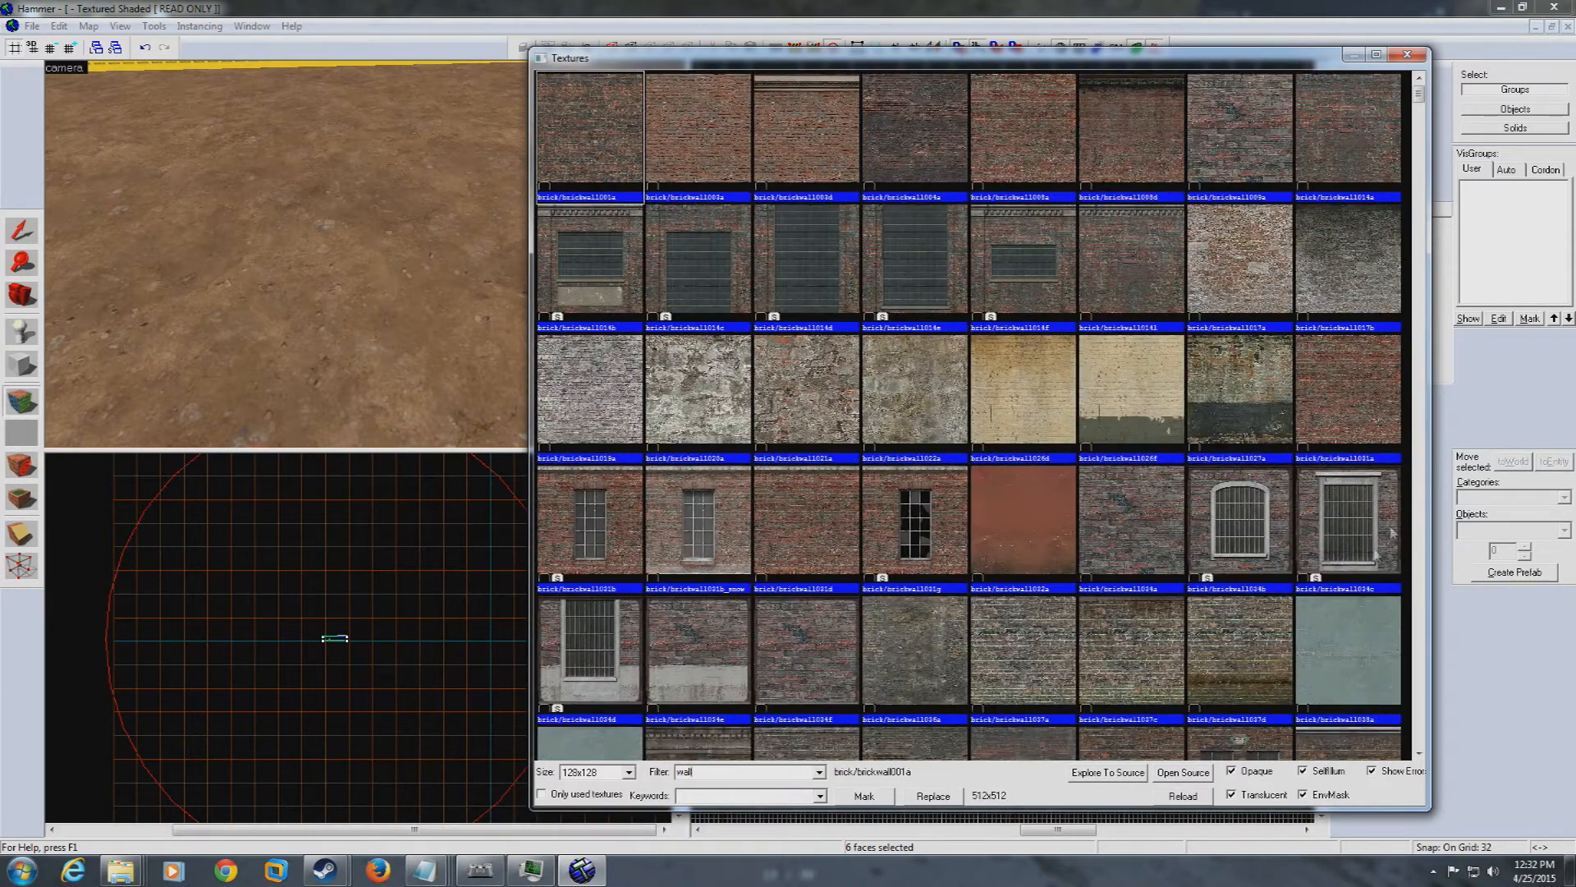
scroll(1418, 747, down, 3)
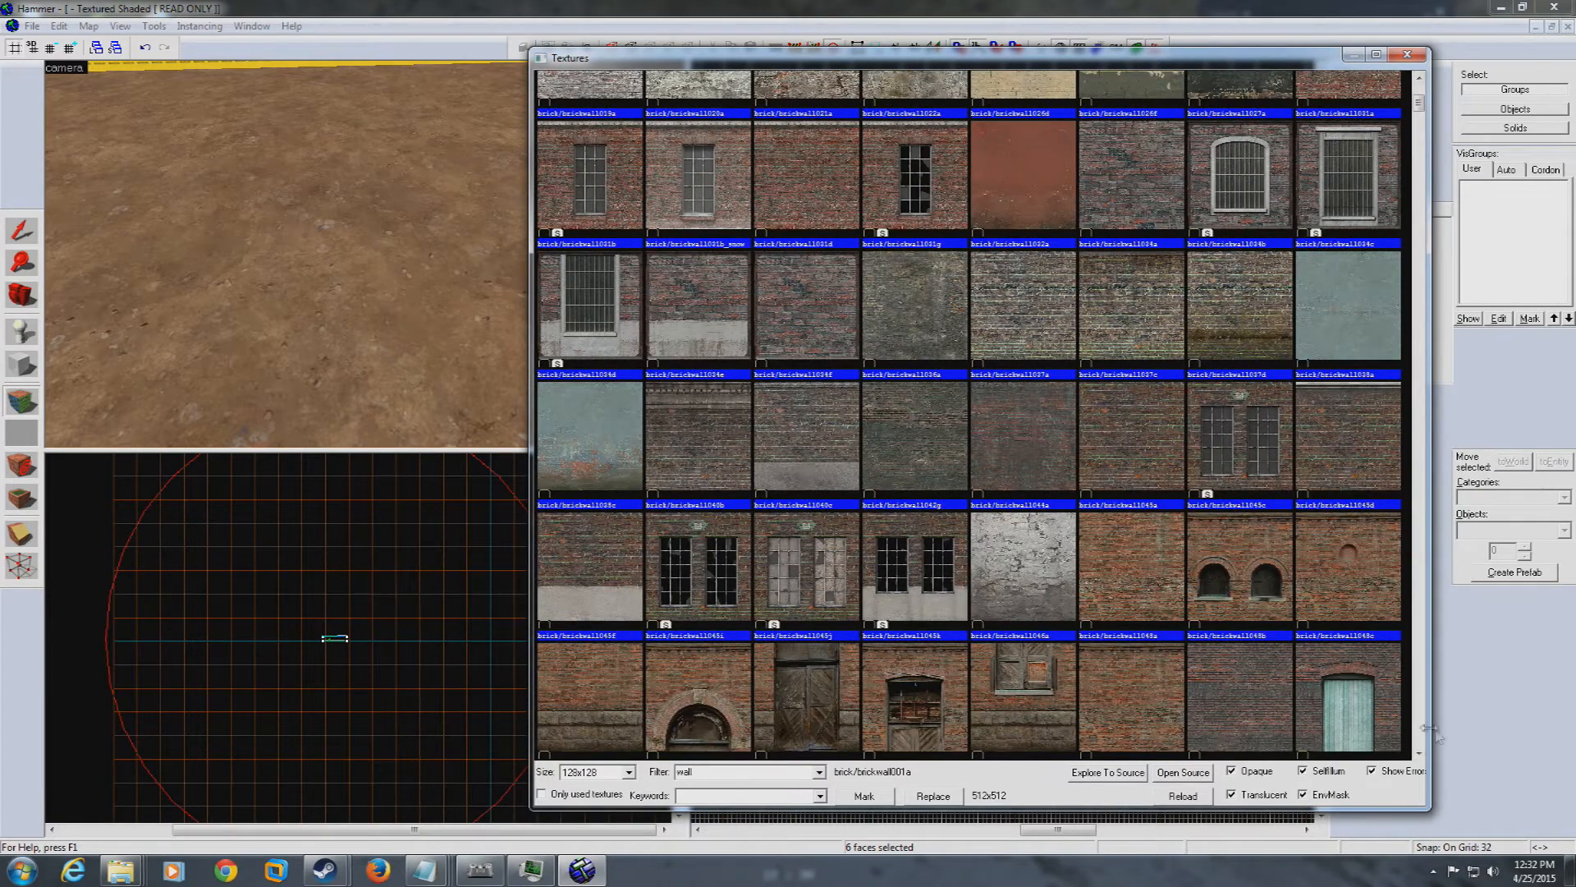
scroll(1418, 743, down, 3)
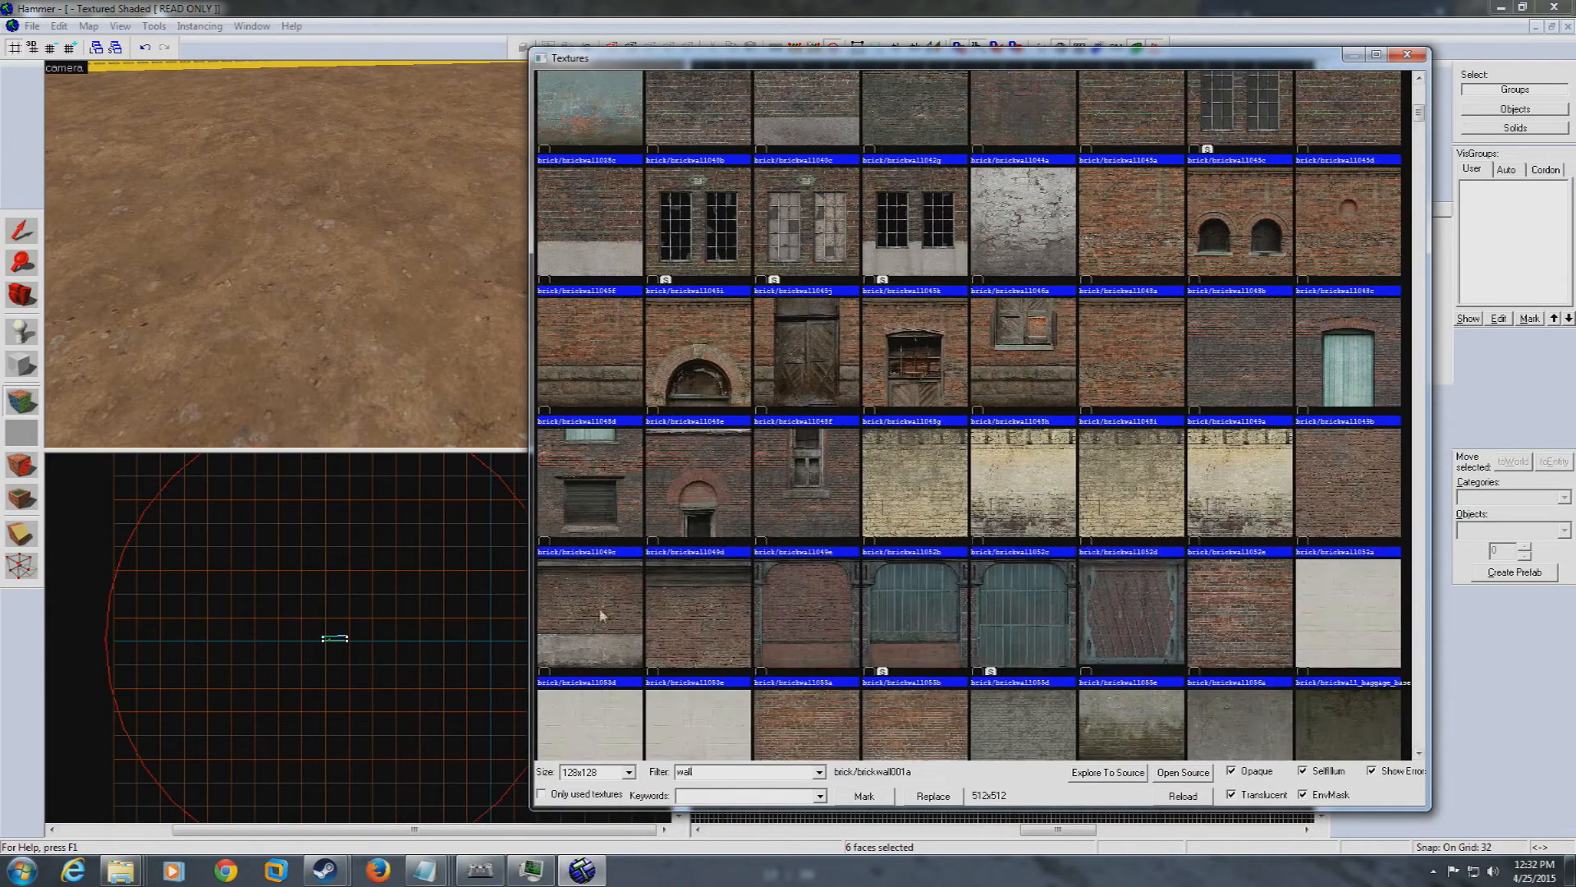
scroll(1419, 734, down, 3)
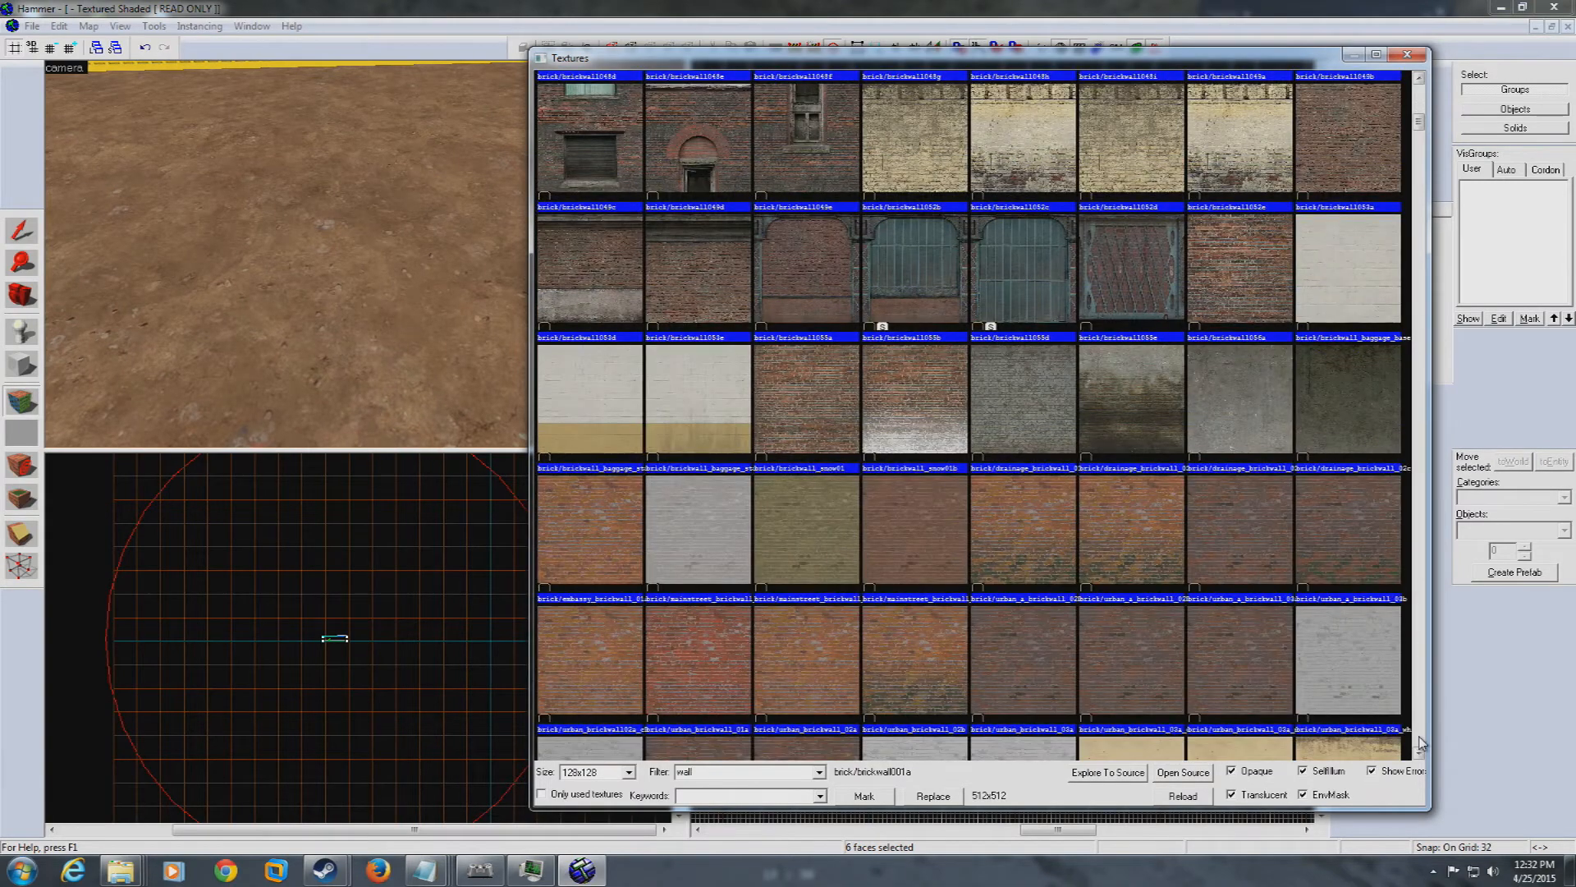
double_click(637, 394)
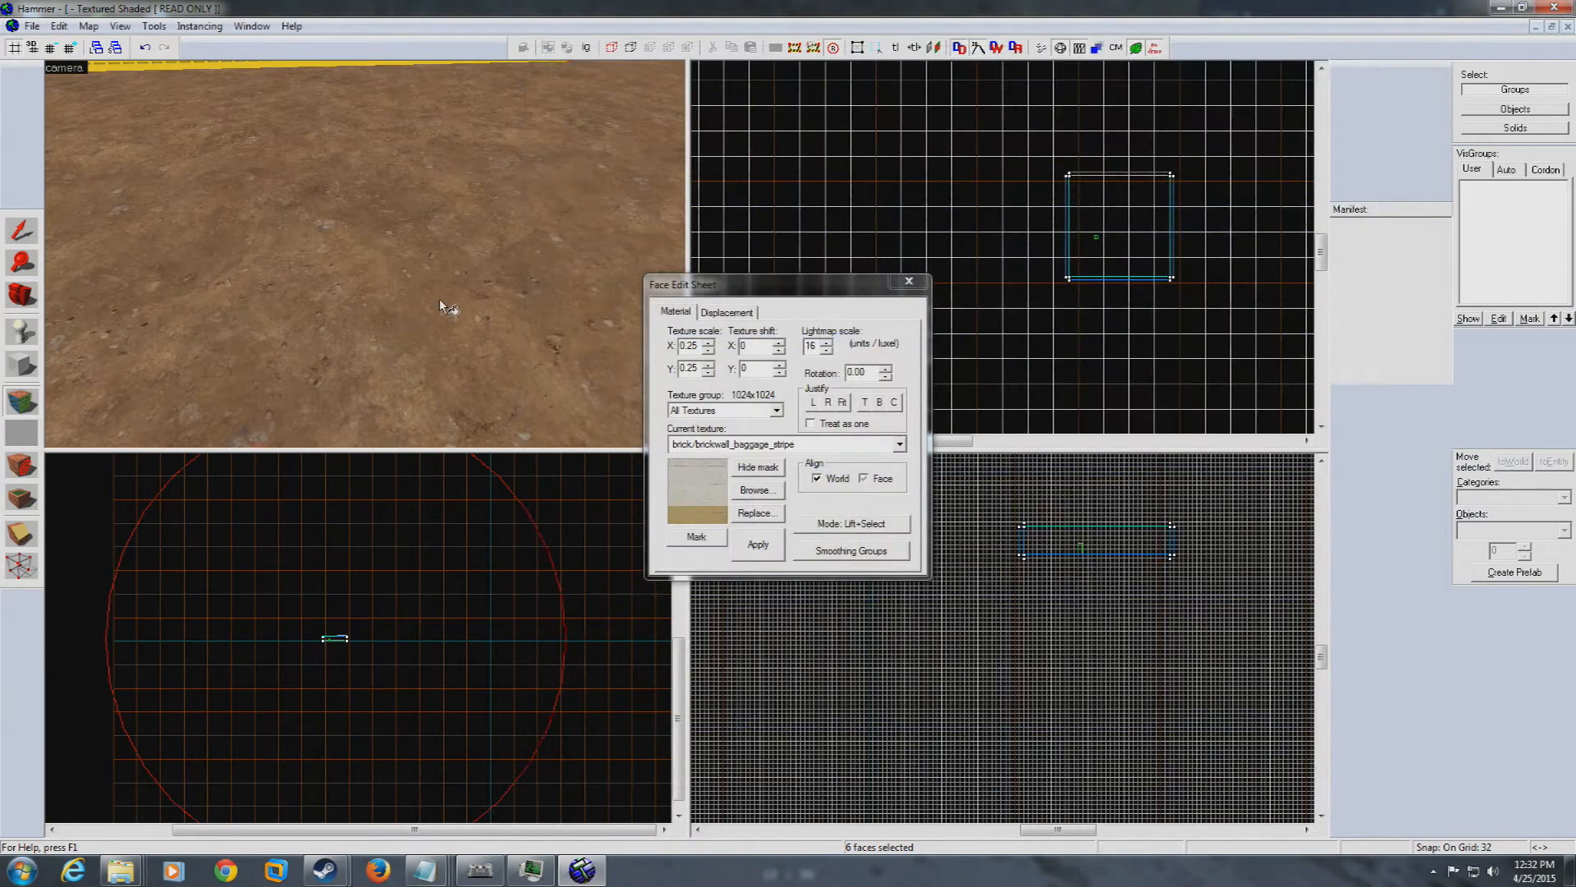
key(z)
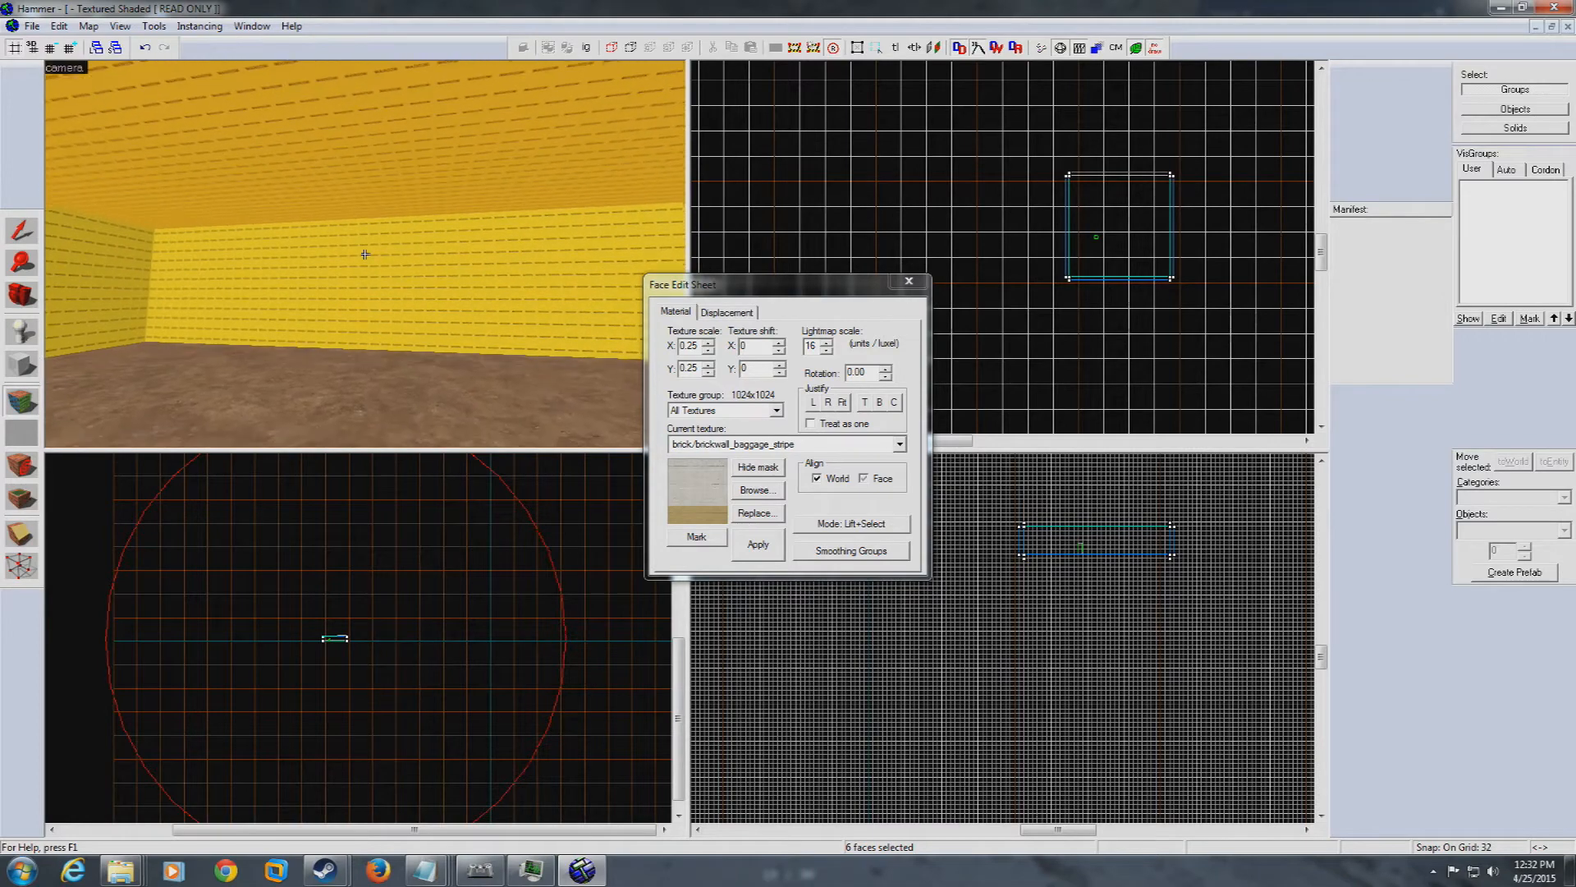
right_click(365, 254)
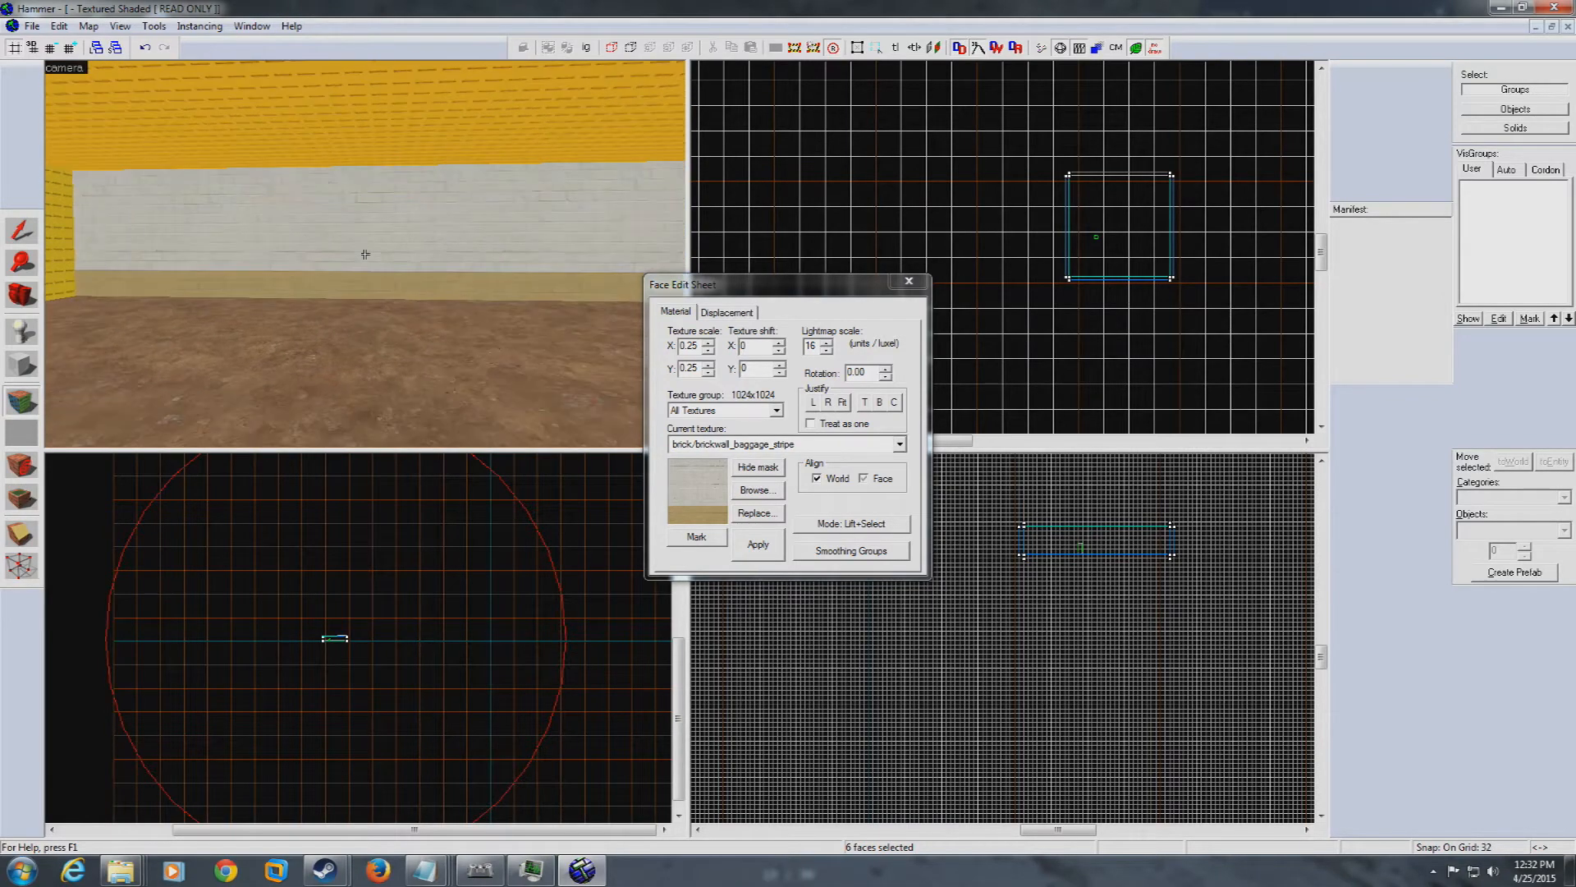
Select the striped brick wall's inner face and set its vertical texture shift to -160, moving the tan stripe off the wall's base
key(w)
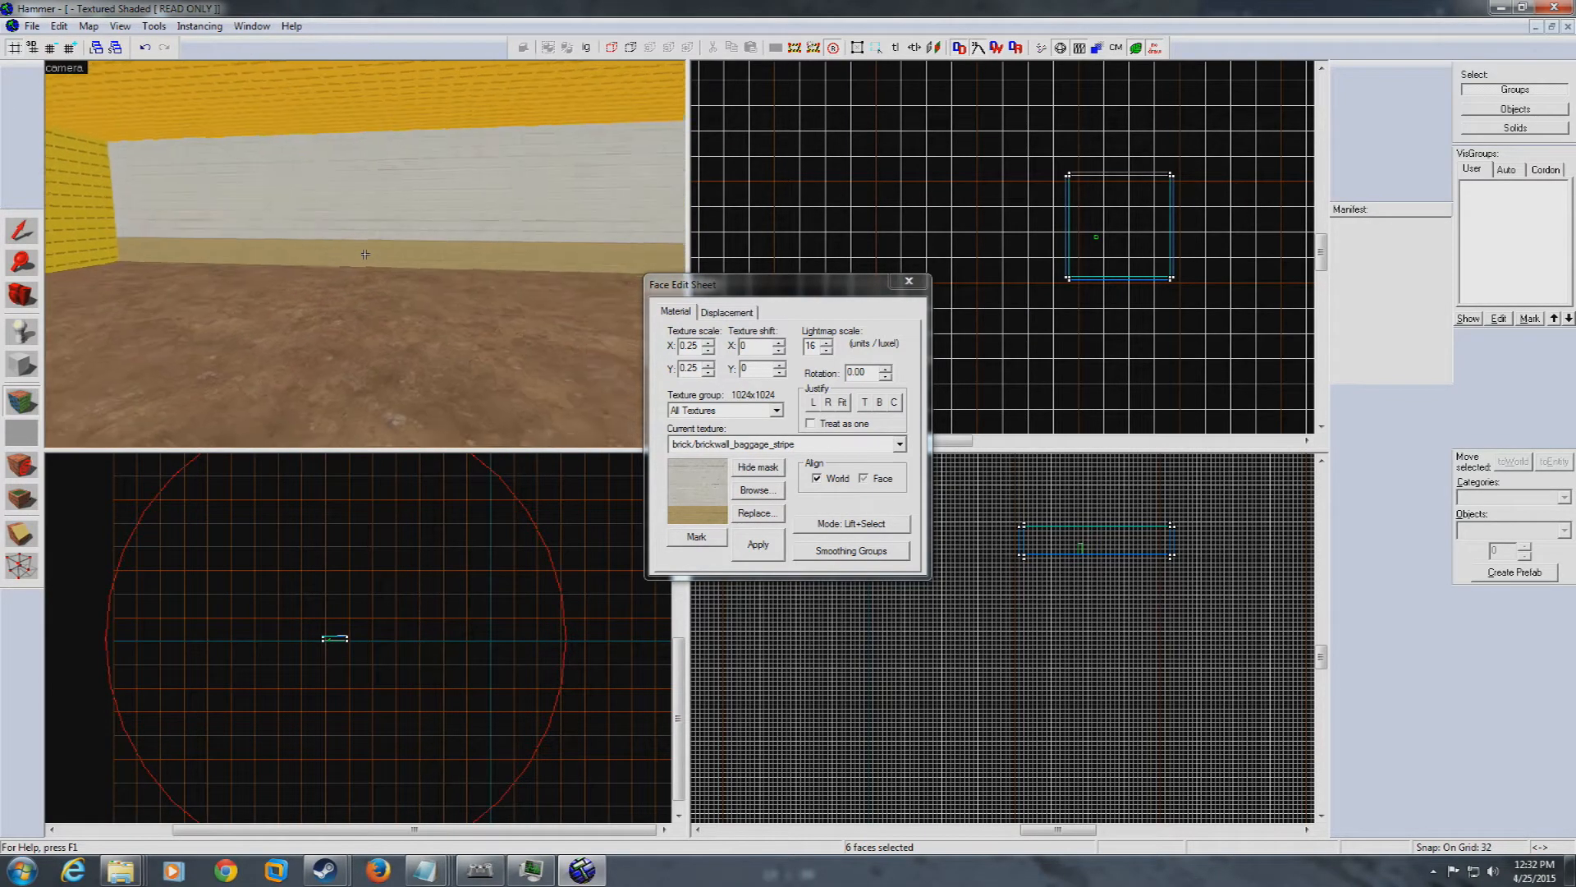
key(w)
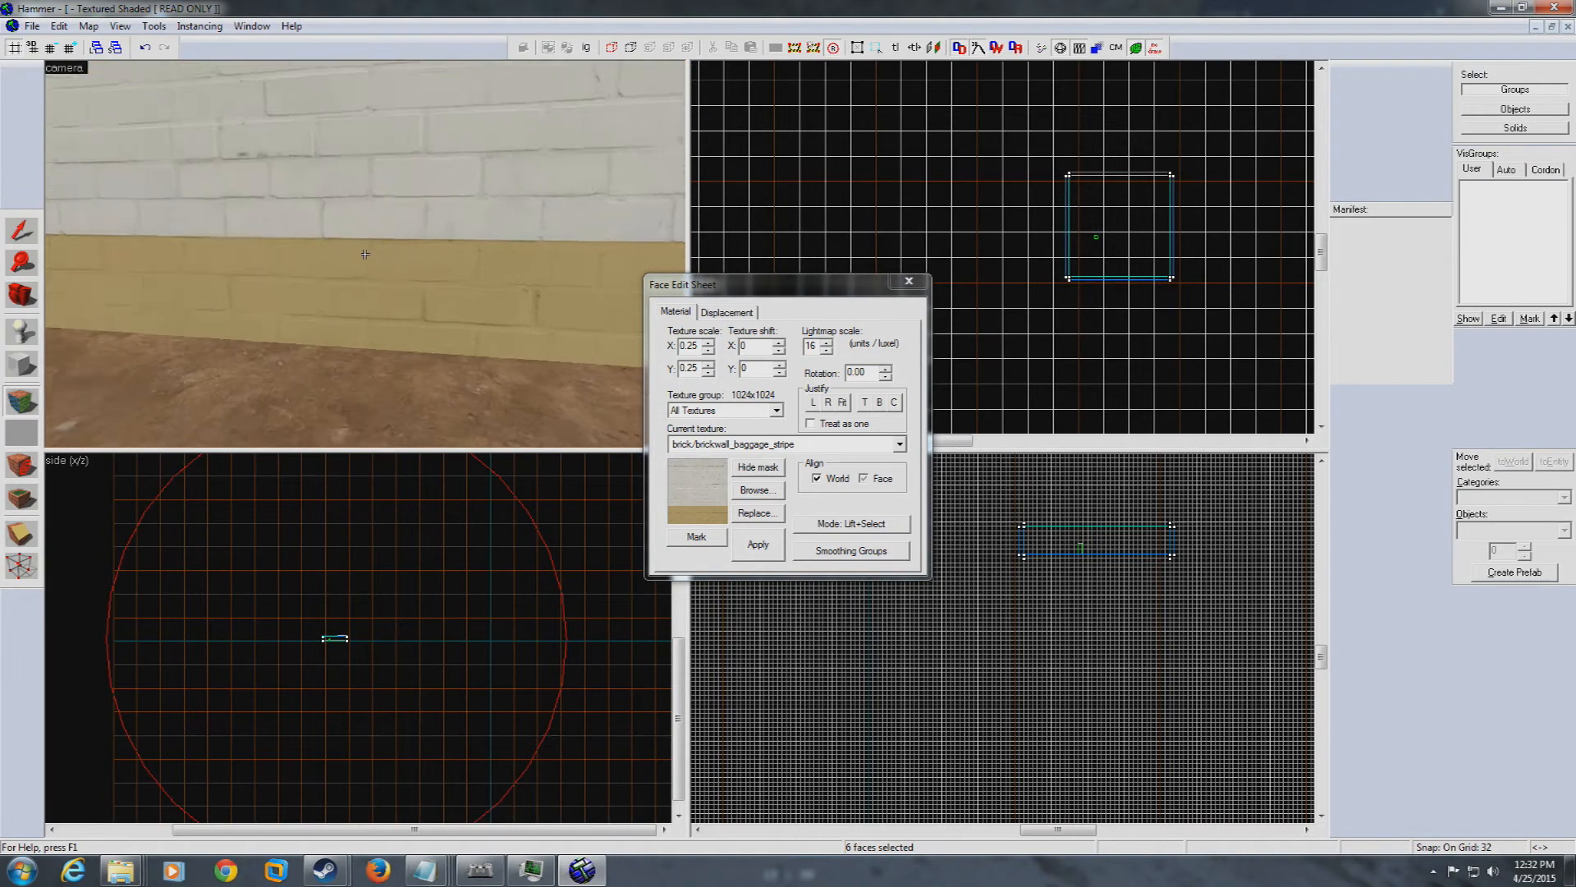
click(292, 253)
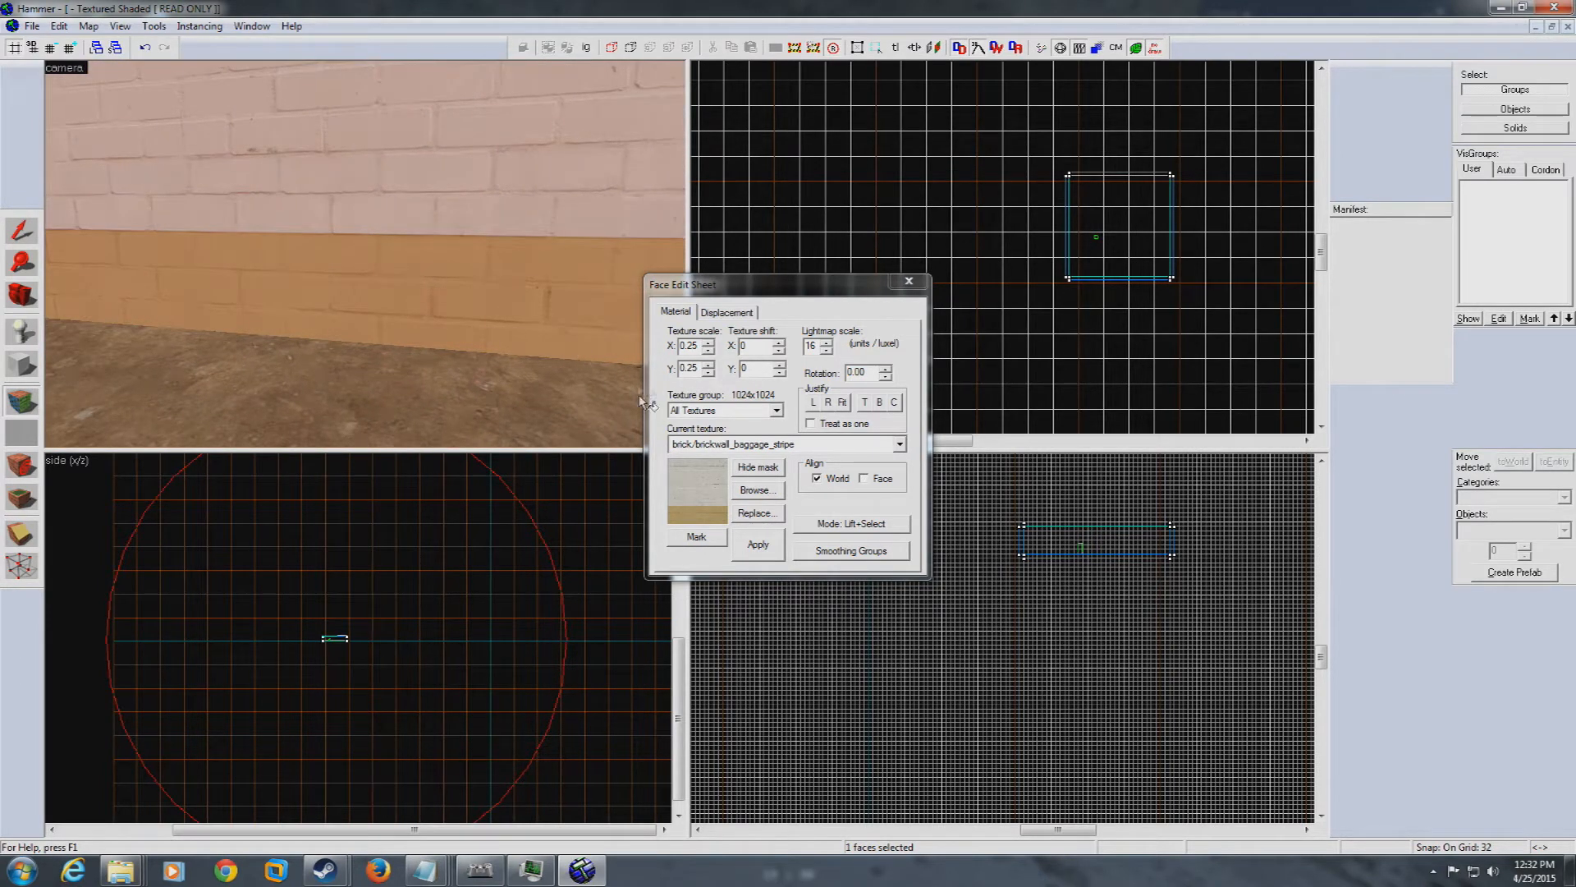
key(Down)
key(Down)
key(Down)
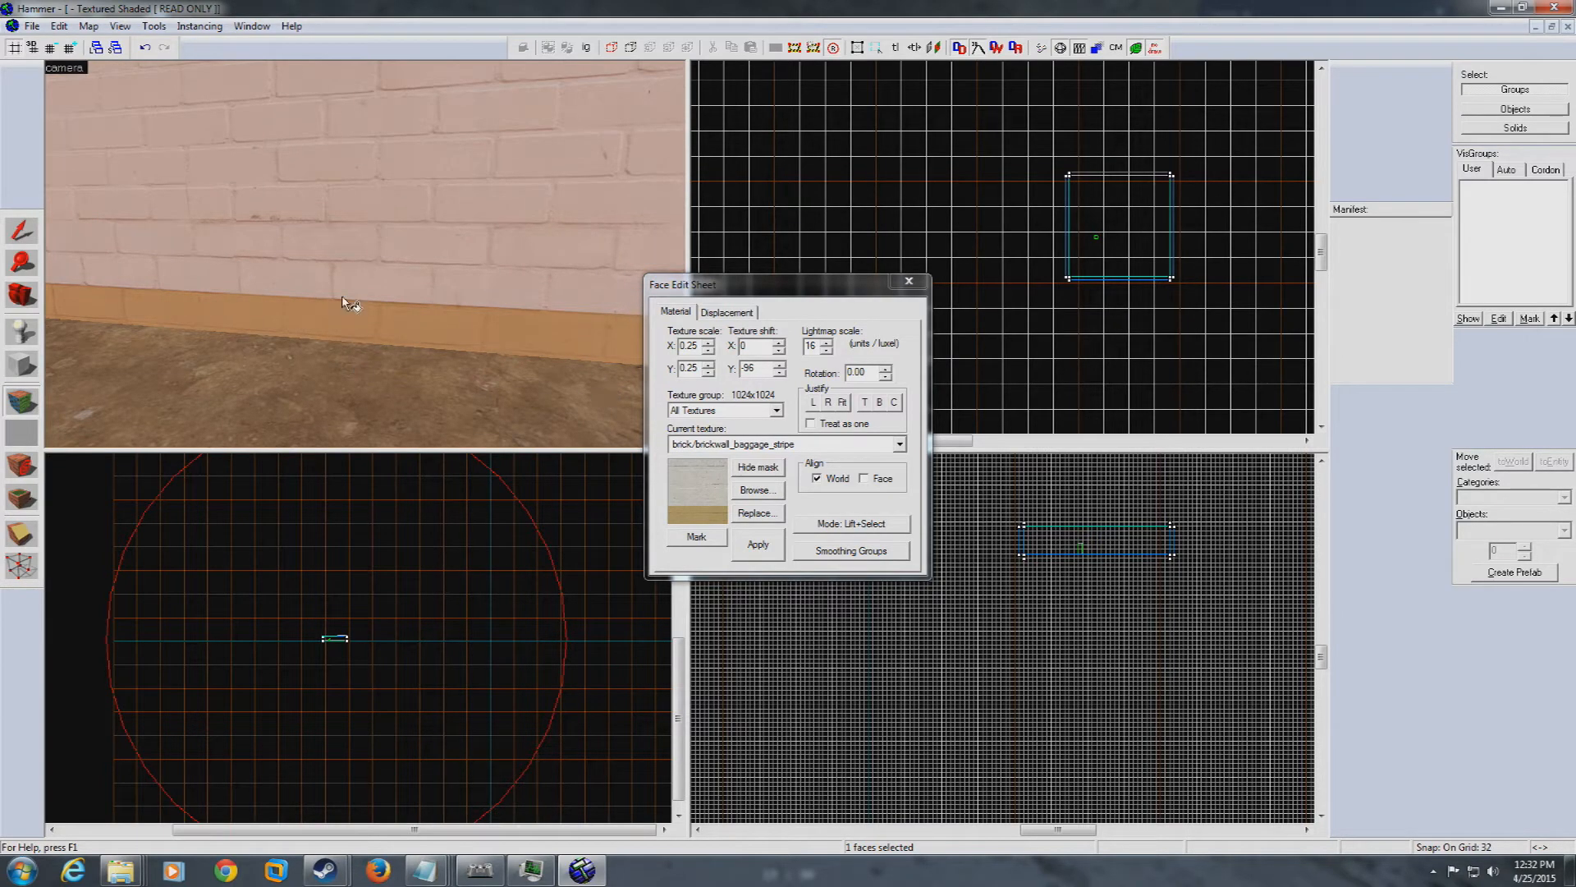
key(z)
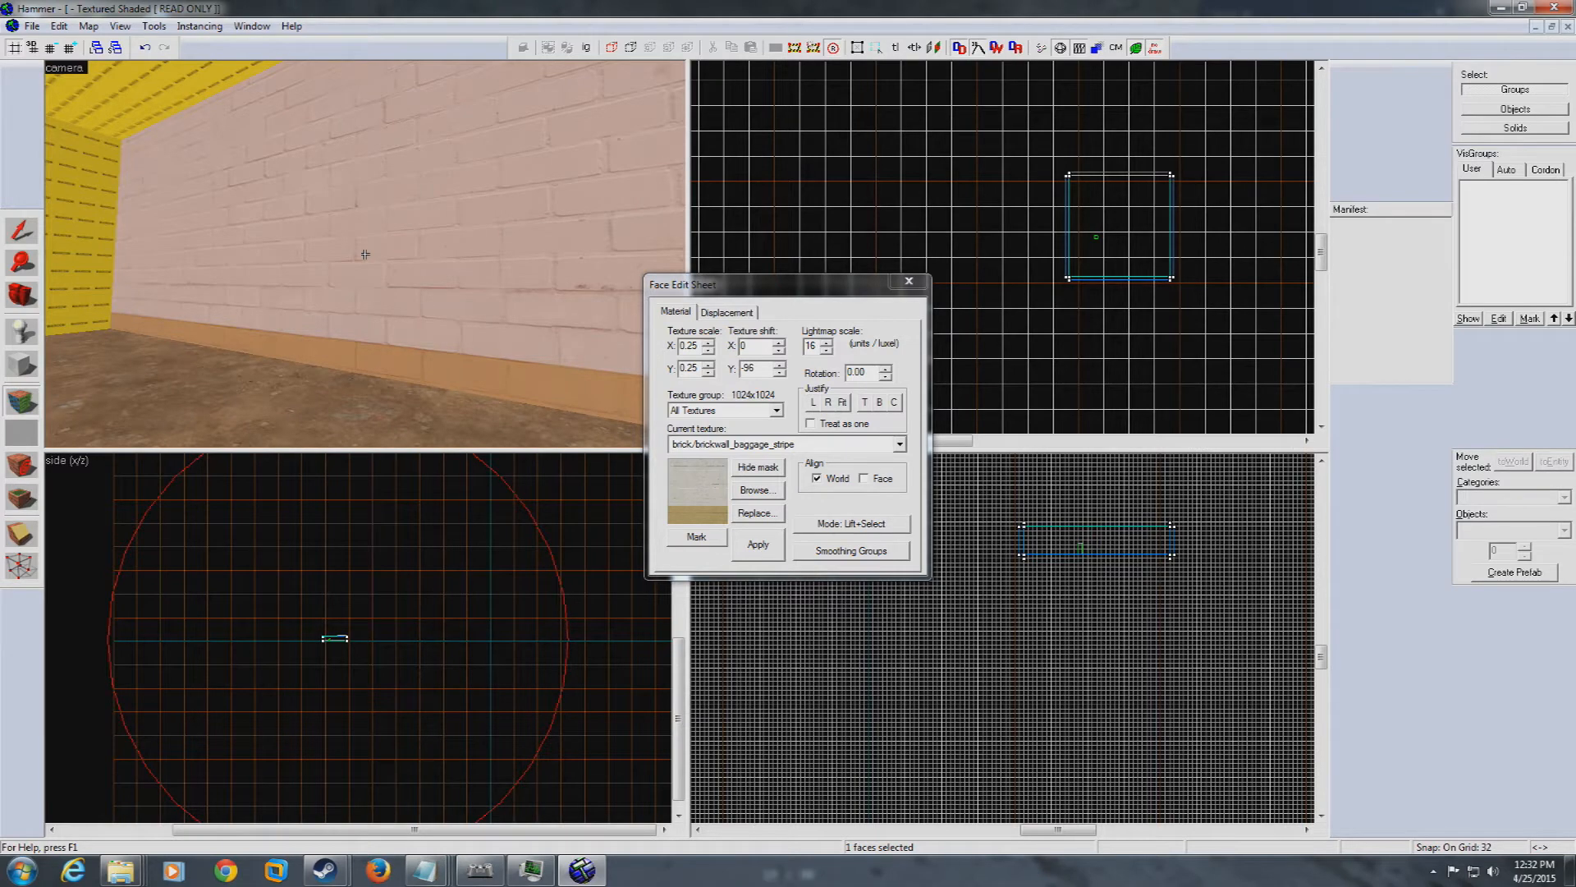
key(Down)
key(Down)
key(Down)
key(Down)
key(Down)
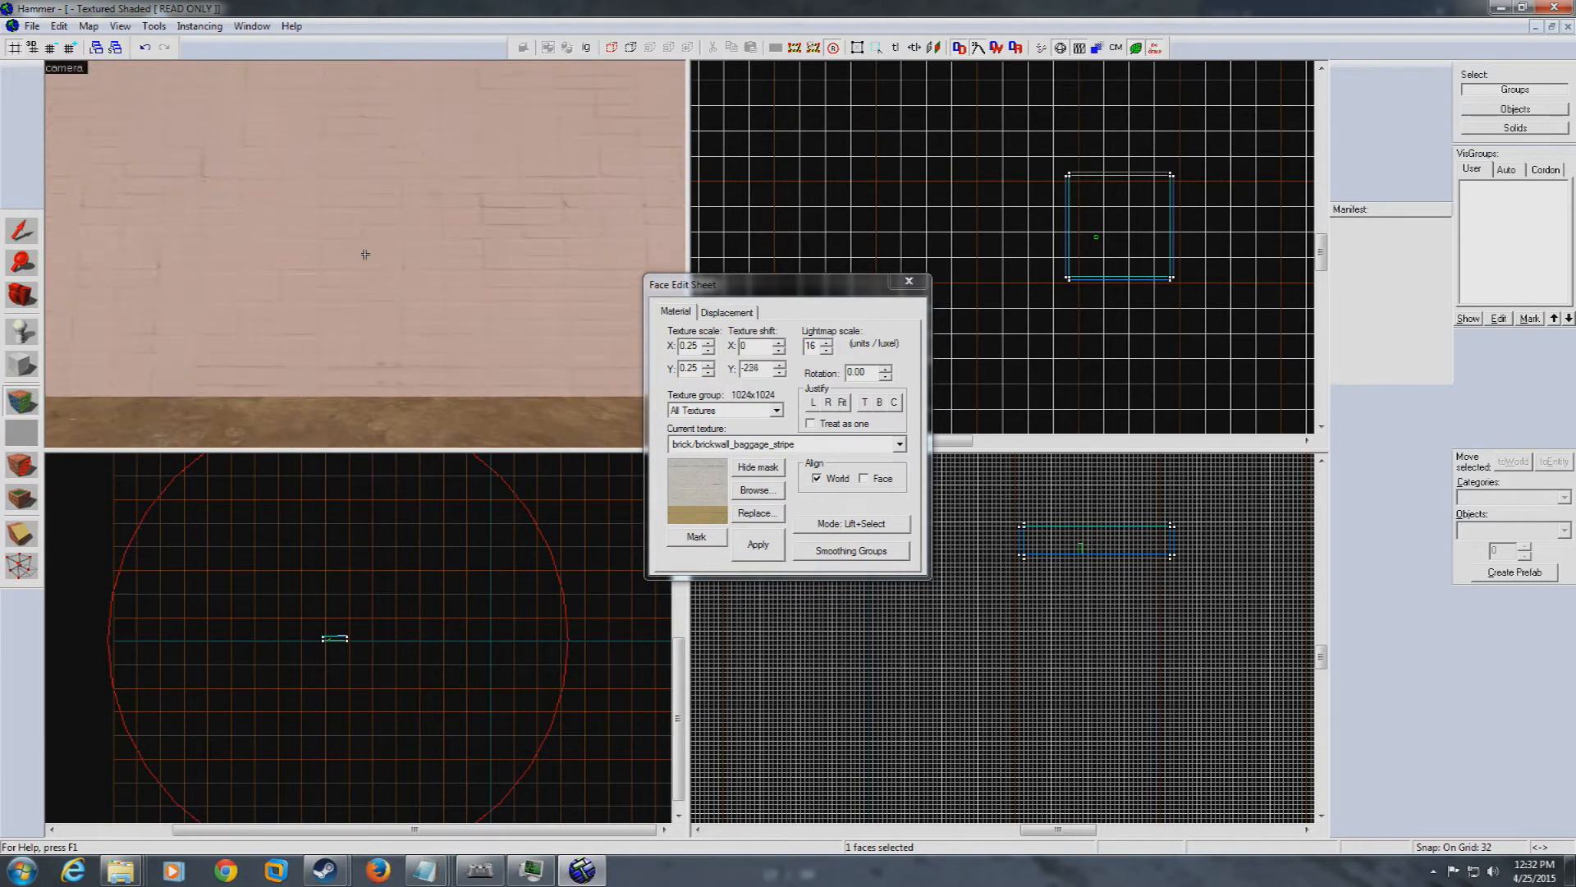
key(Down)
key(Down)
key(Down)
key(Down)
key(Down)
key(Down)
key(Up)
key(Up)
key(Up)
key(Up)
key(Up)
key(Up)
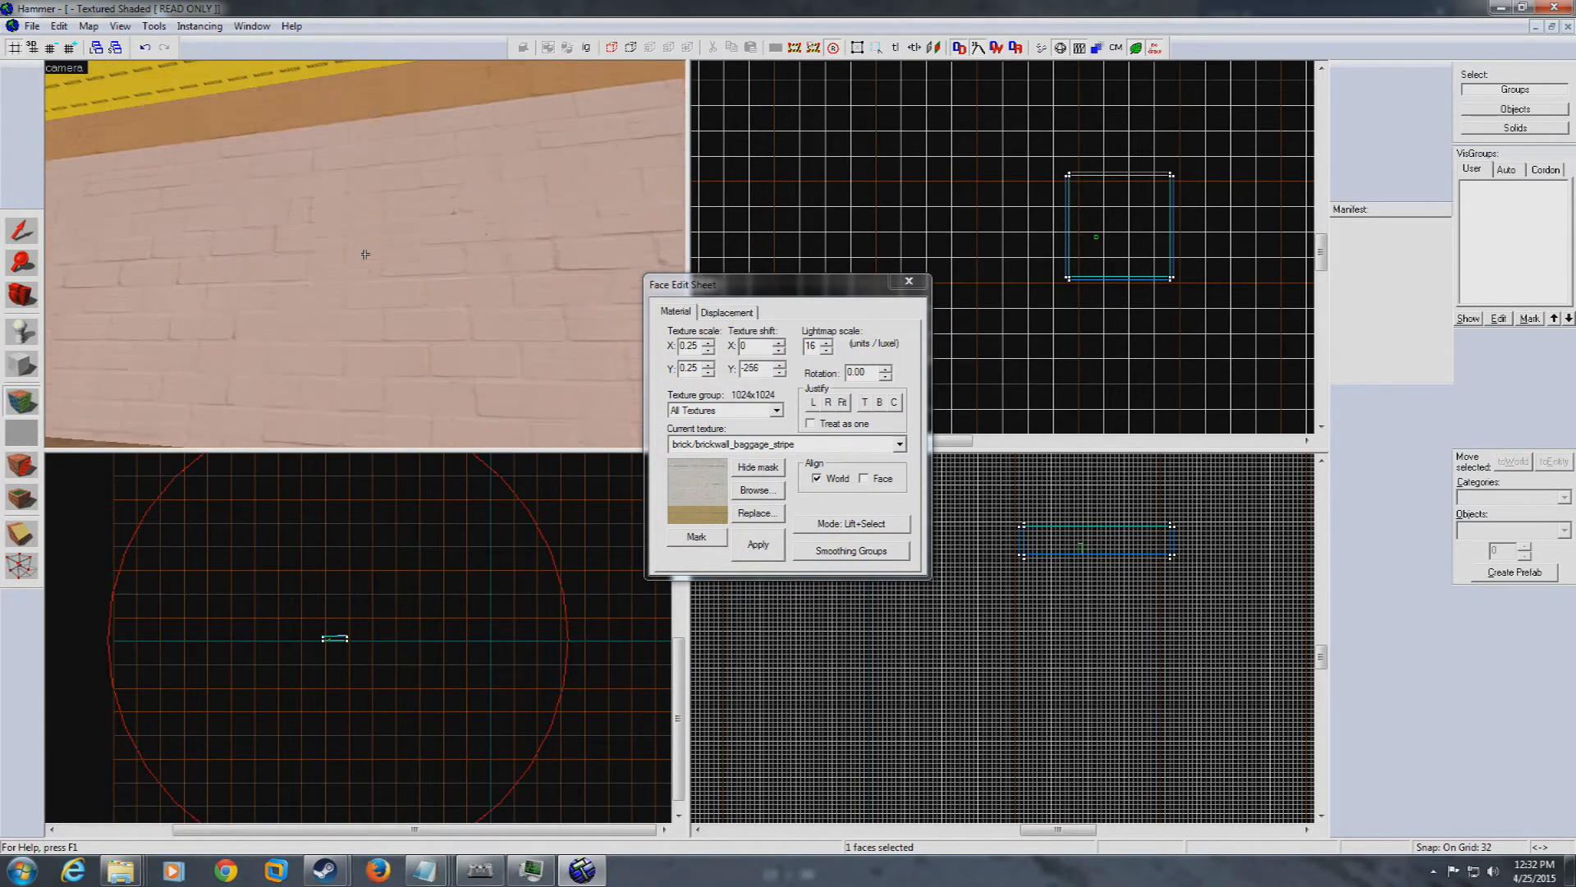
key(Up)
key(Up)
key(Up)
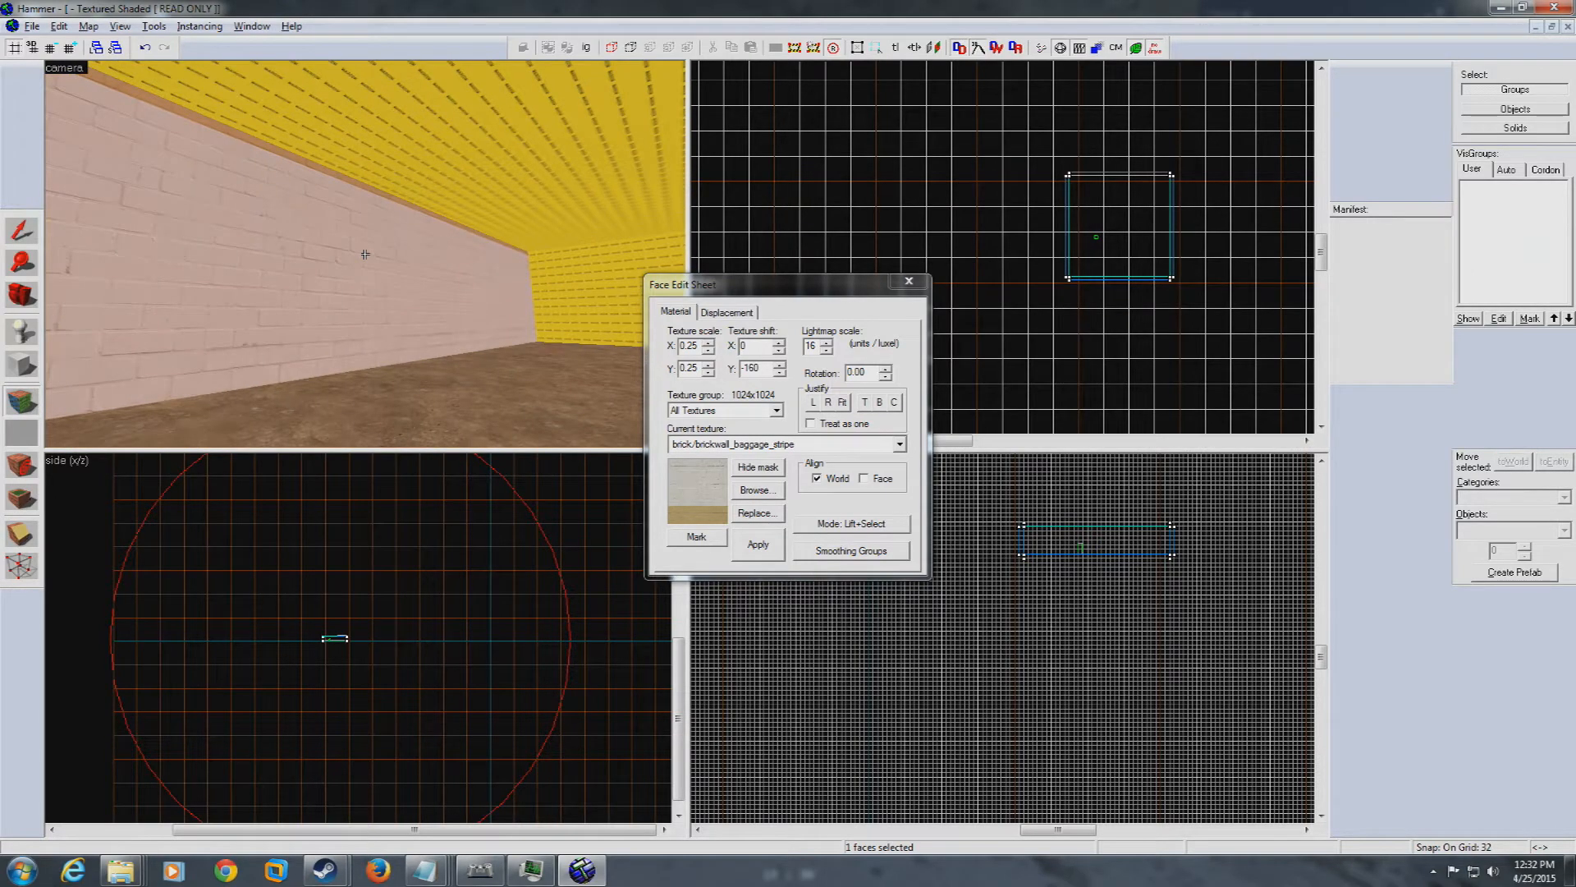
Give the remaining inner wall faces the same shifted brick texture, and check the room from inside and outside
key(w)
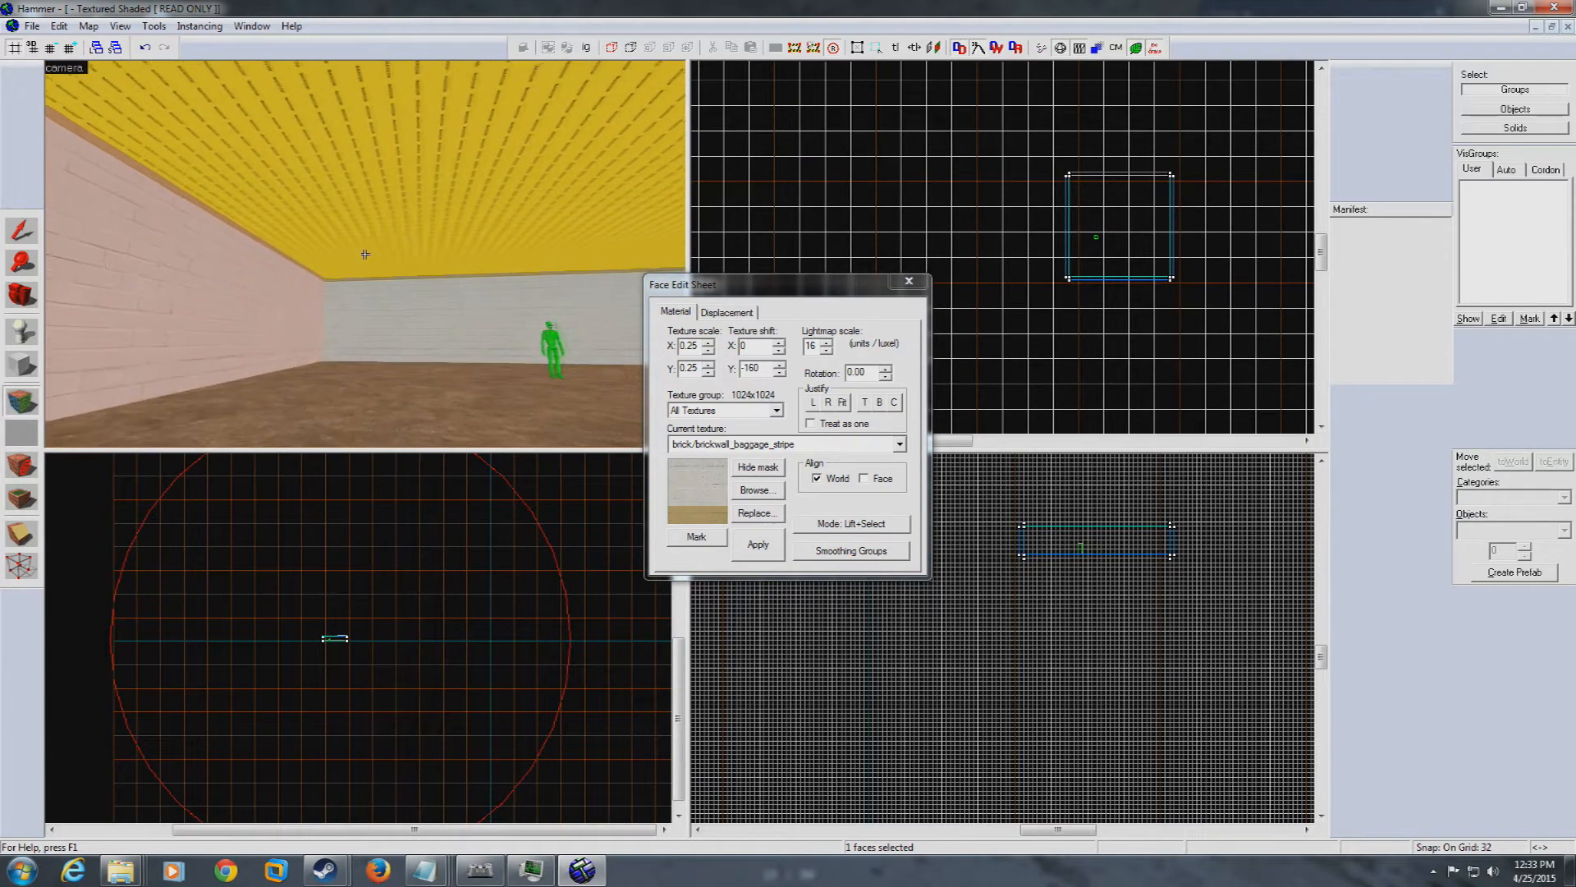
key(a)
key(a)
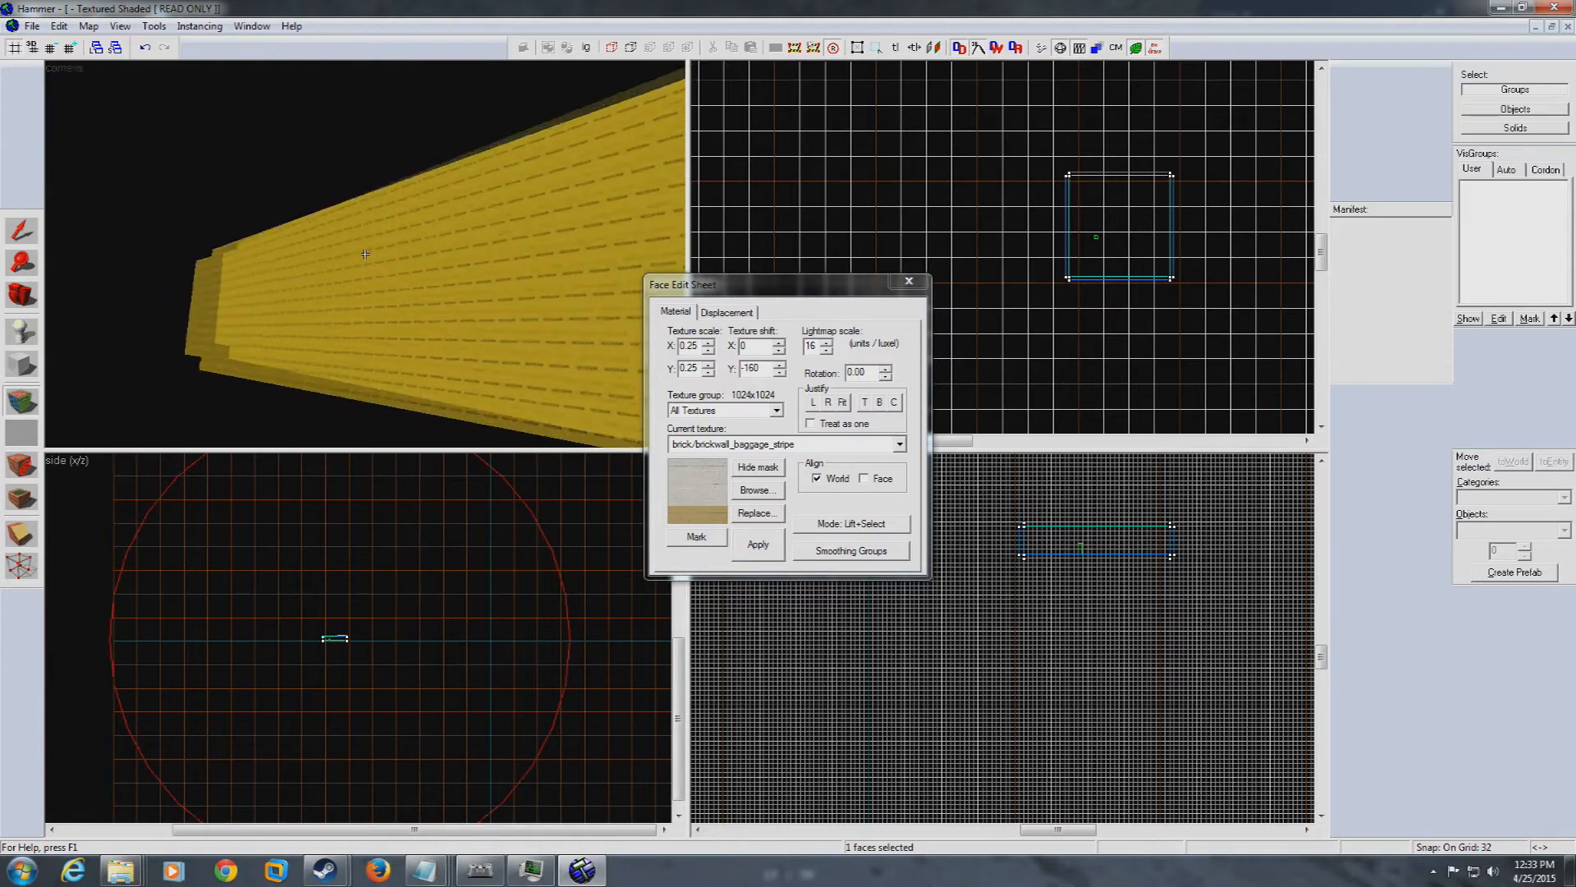
key(w)
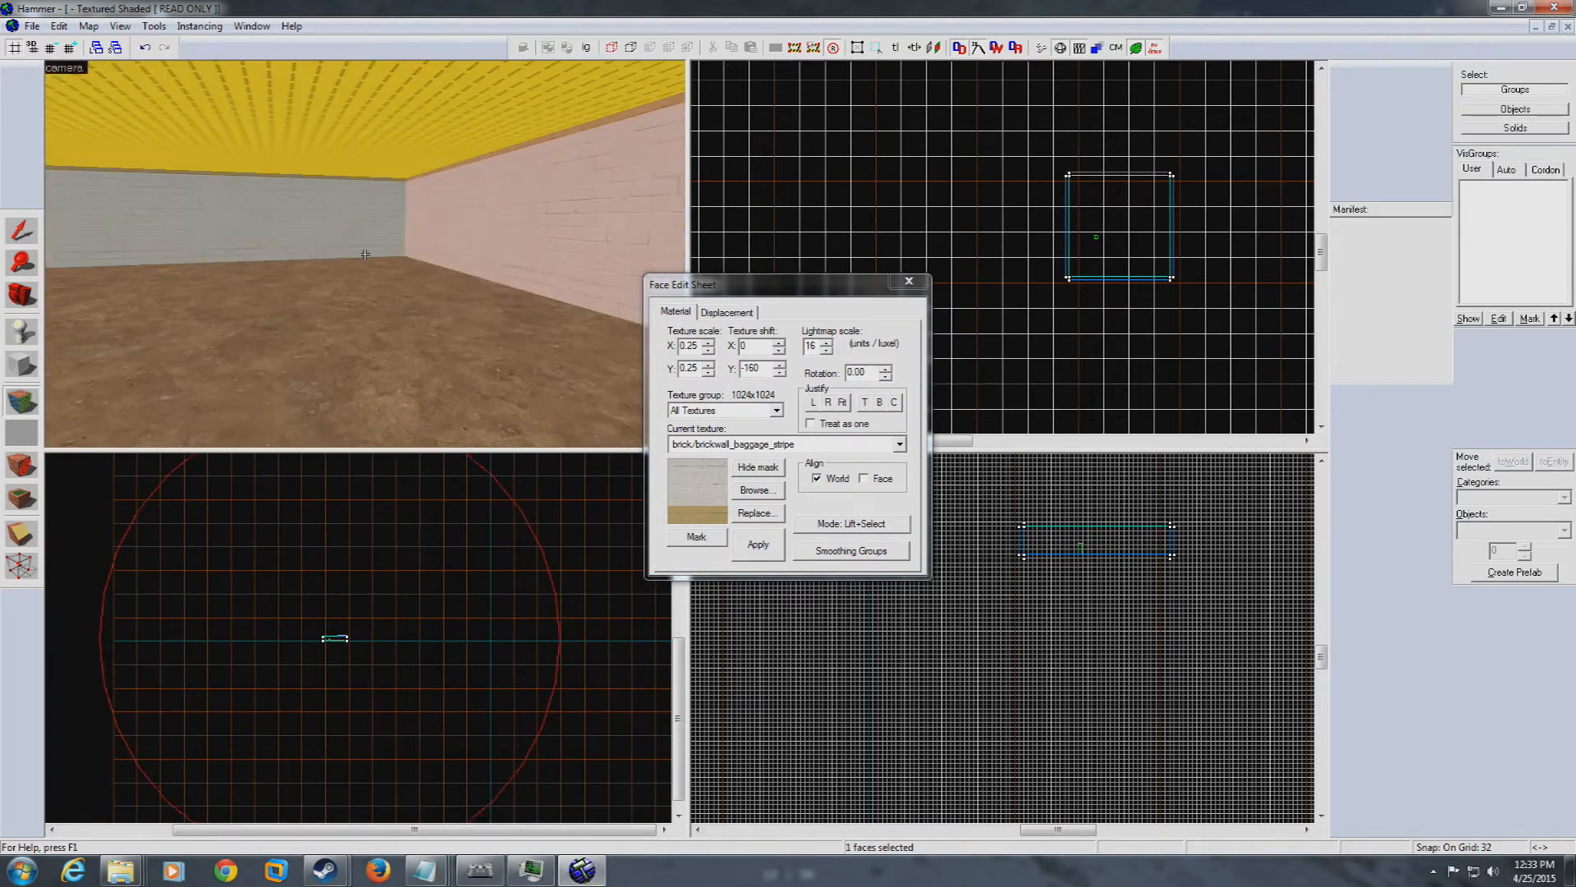
key(w)
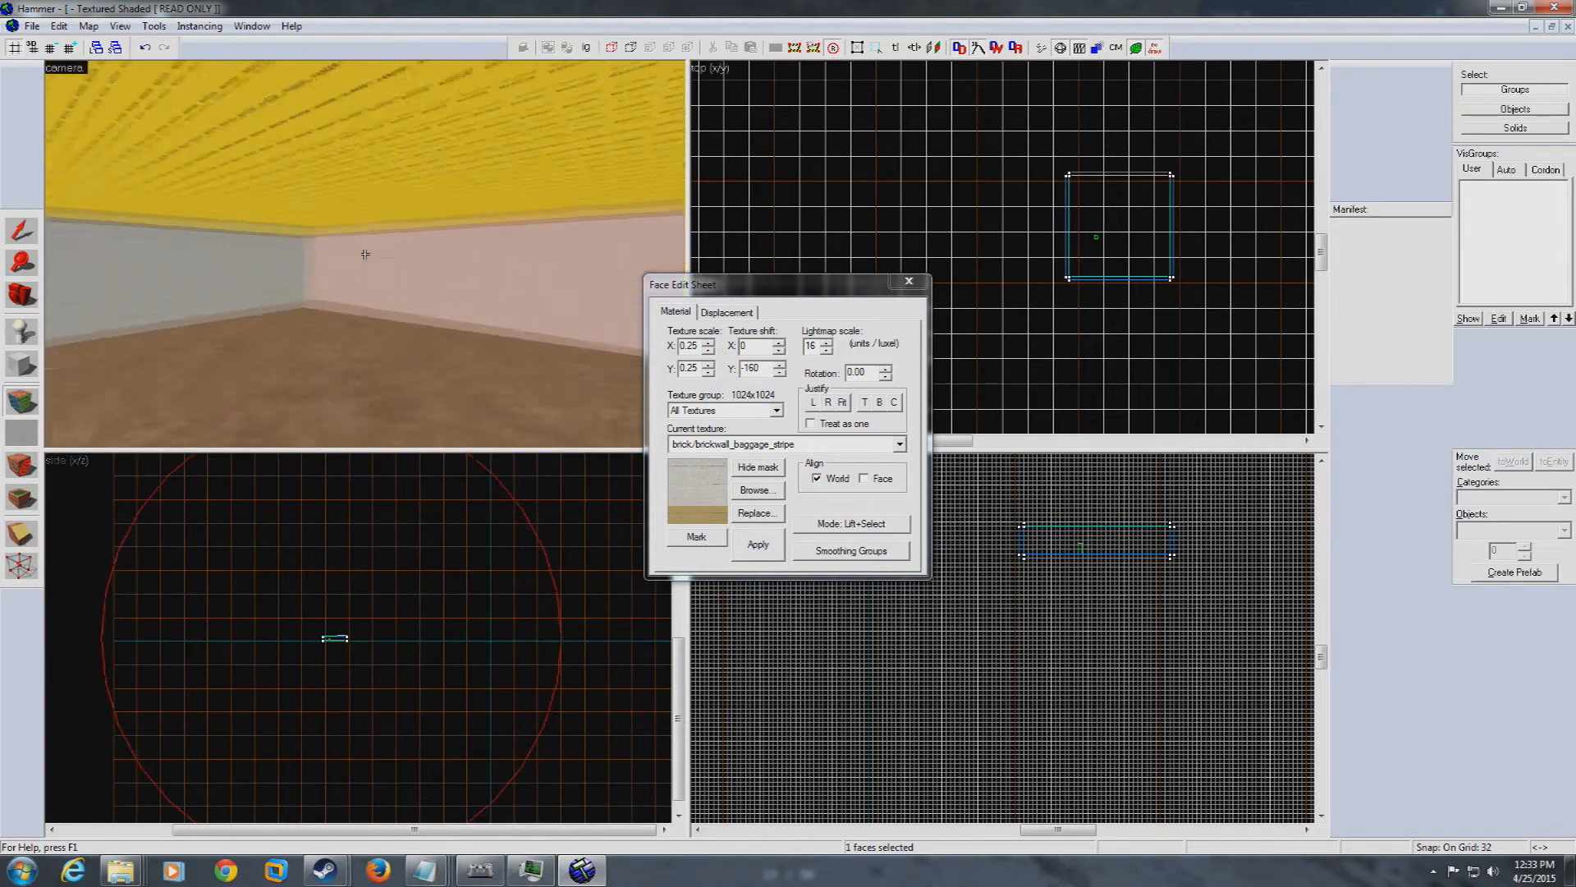
key(w)
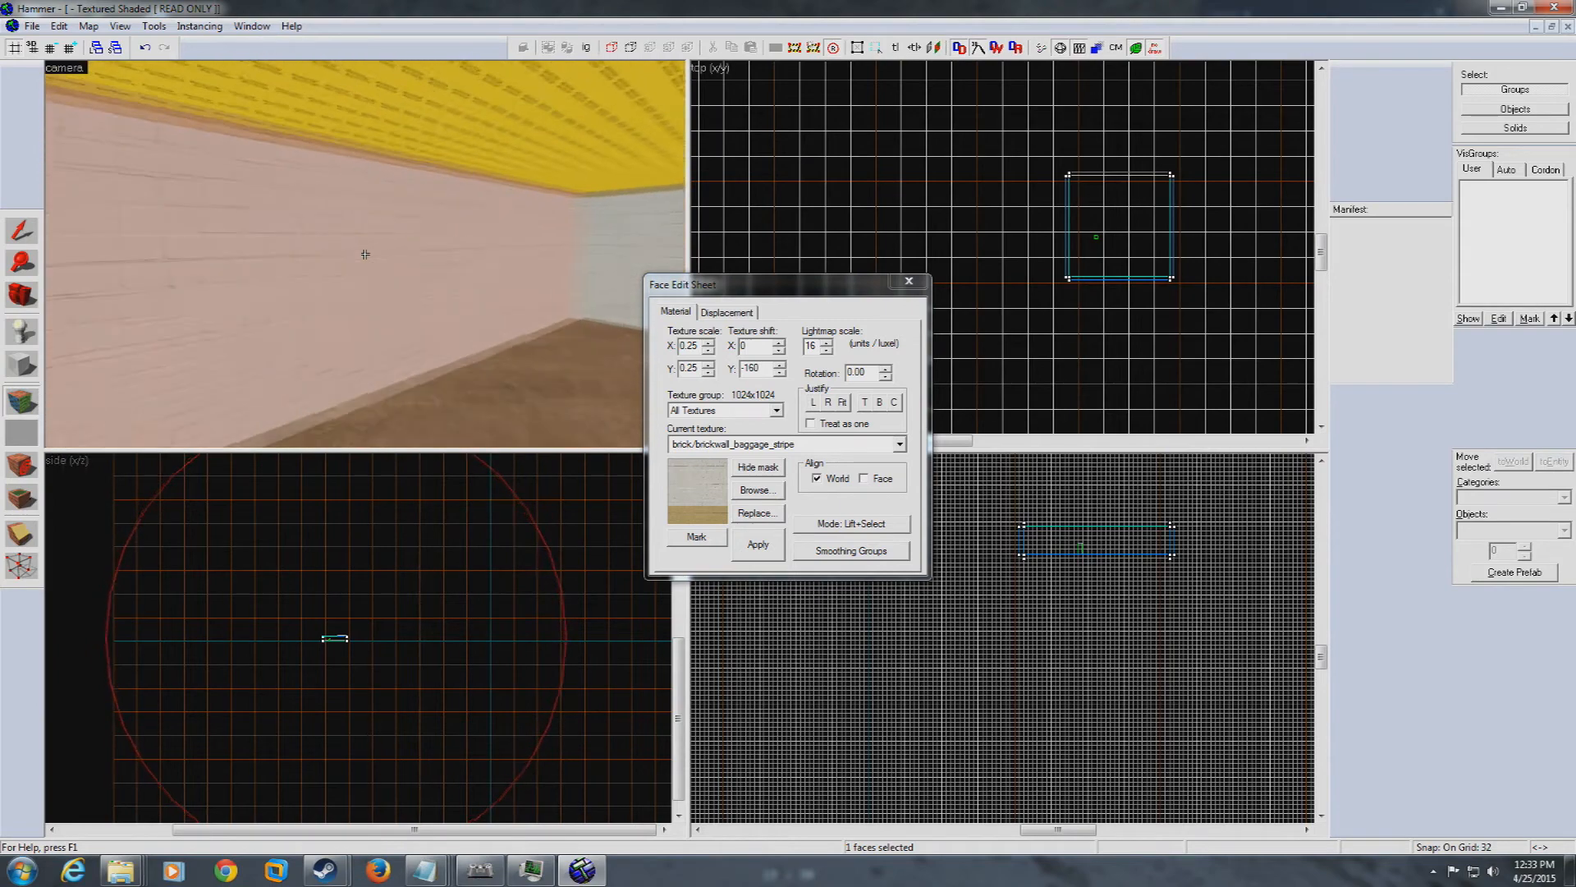
key(s)
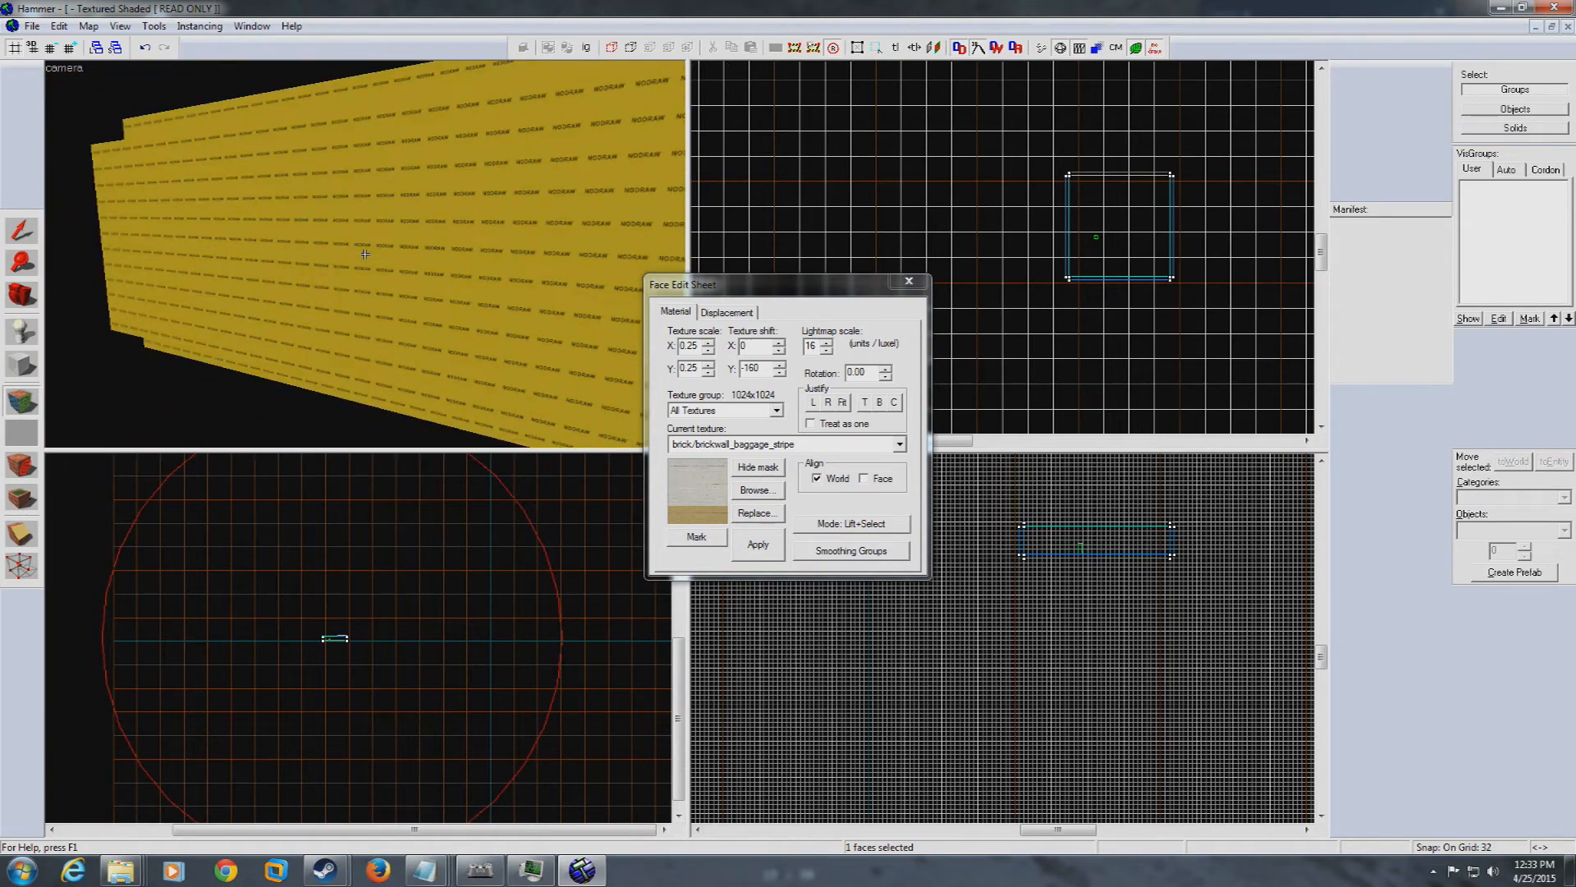
key(w)
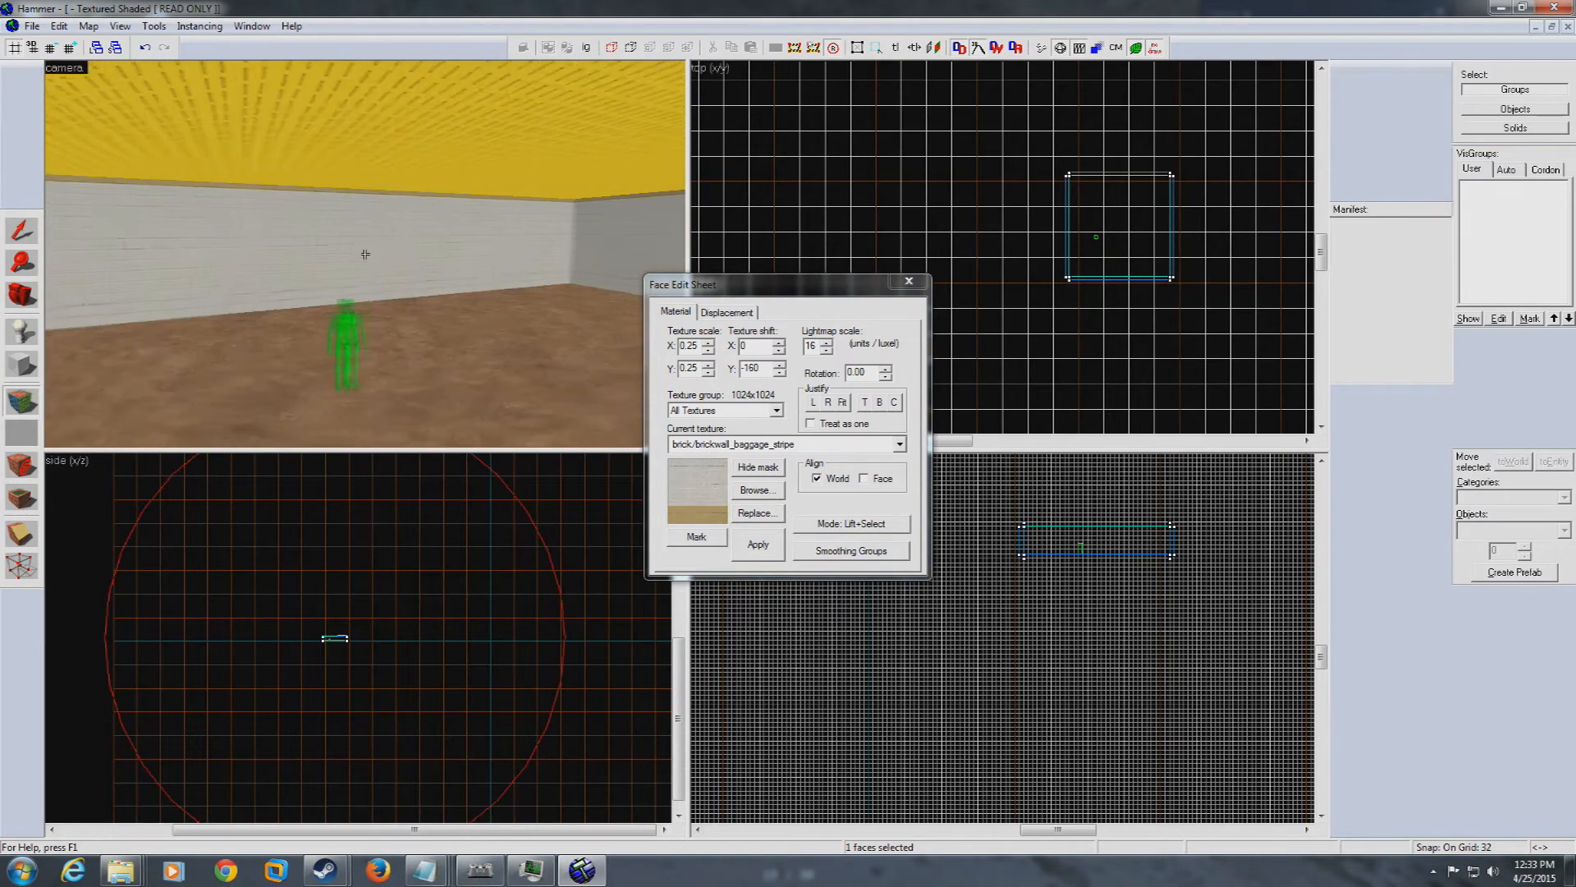
key(w)
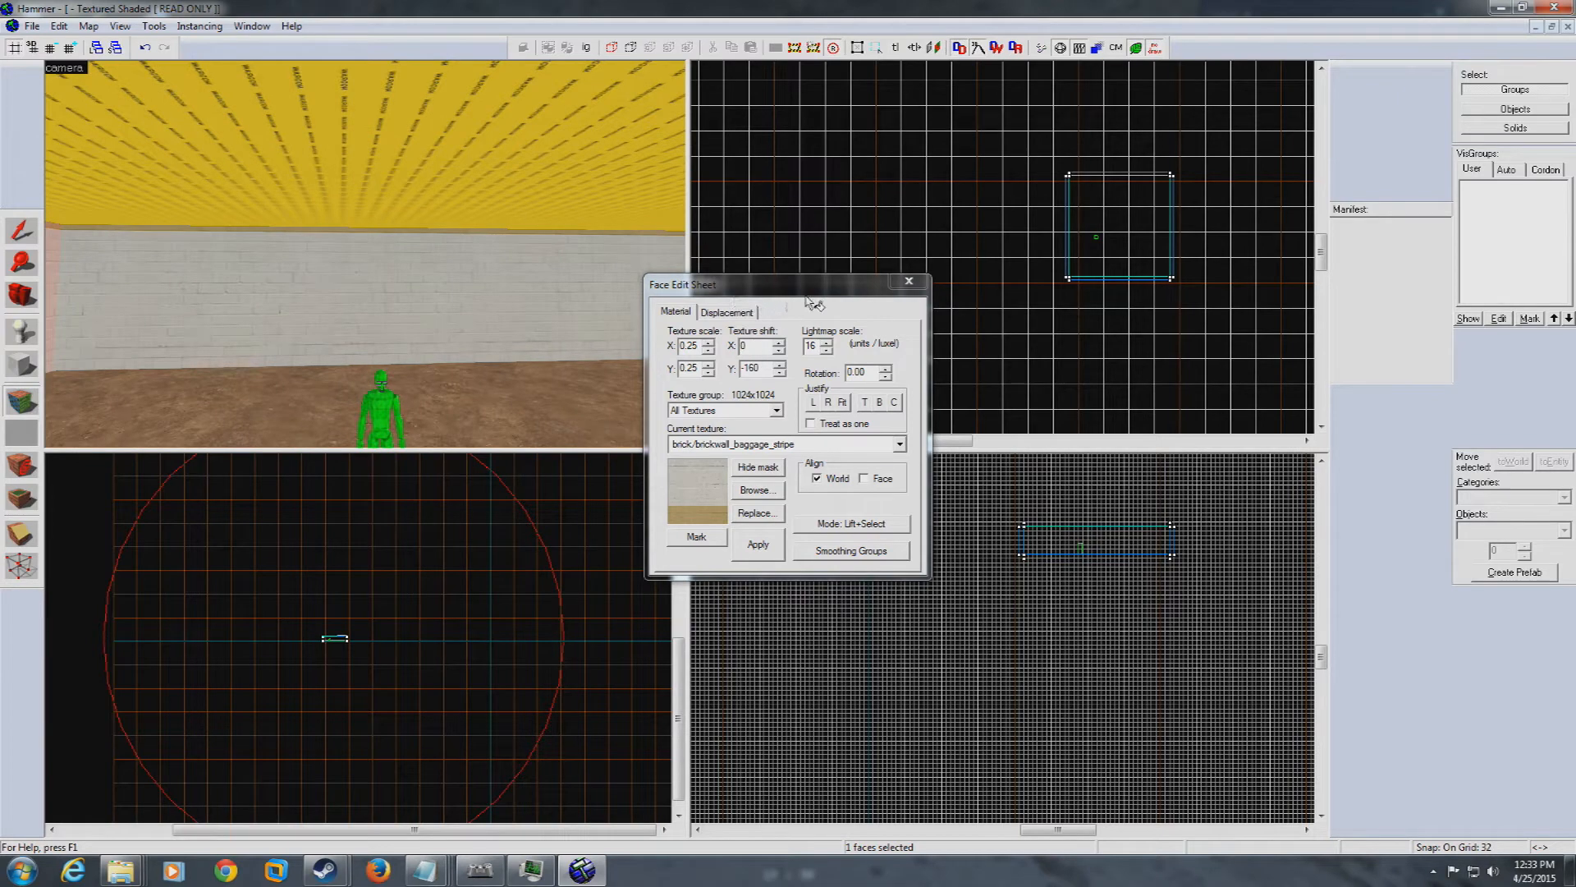
Filter the textures for skybox and choose tools/toolsskybox as the current texture
click(753, 491)
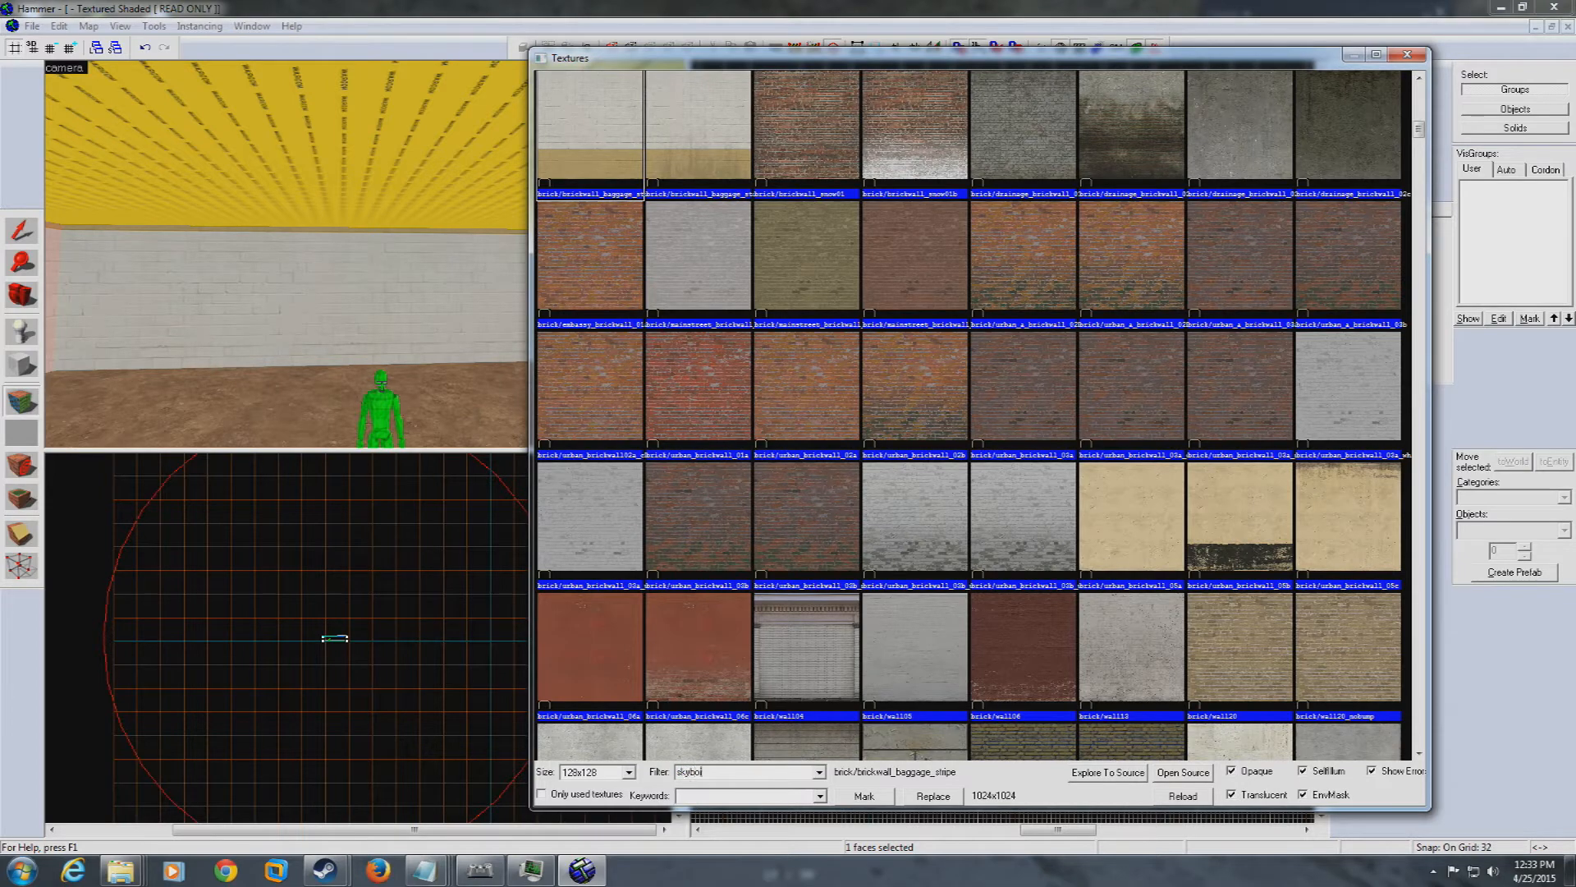
text(x)
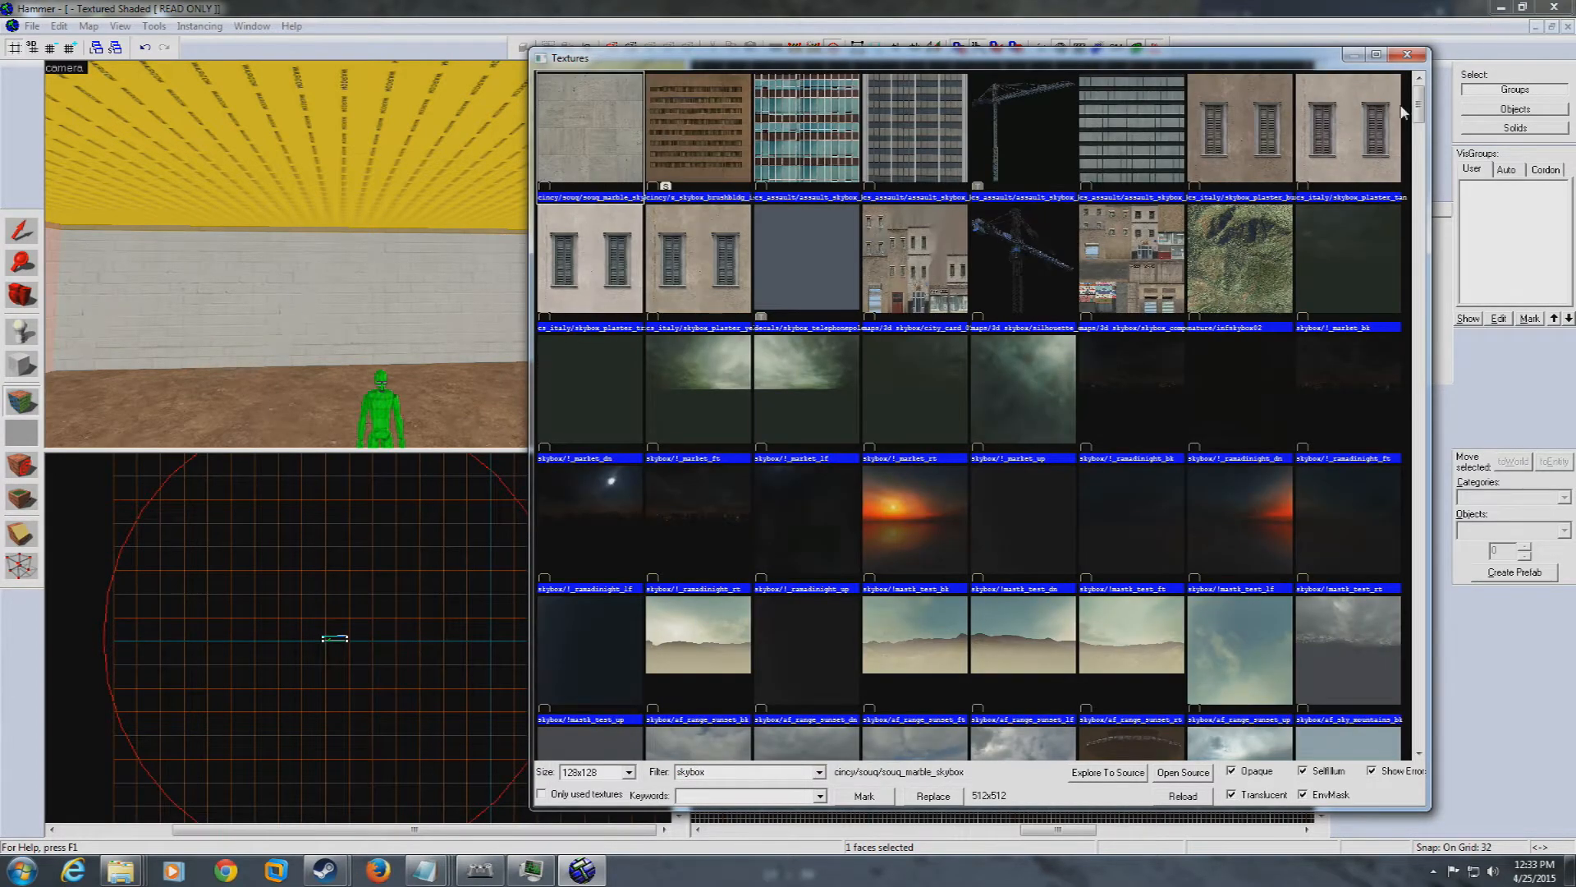
scroll(1385, 597, down, 15)
scroll(1381, 597, down, 20)
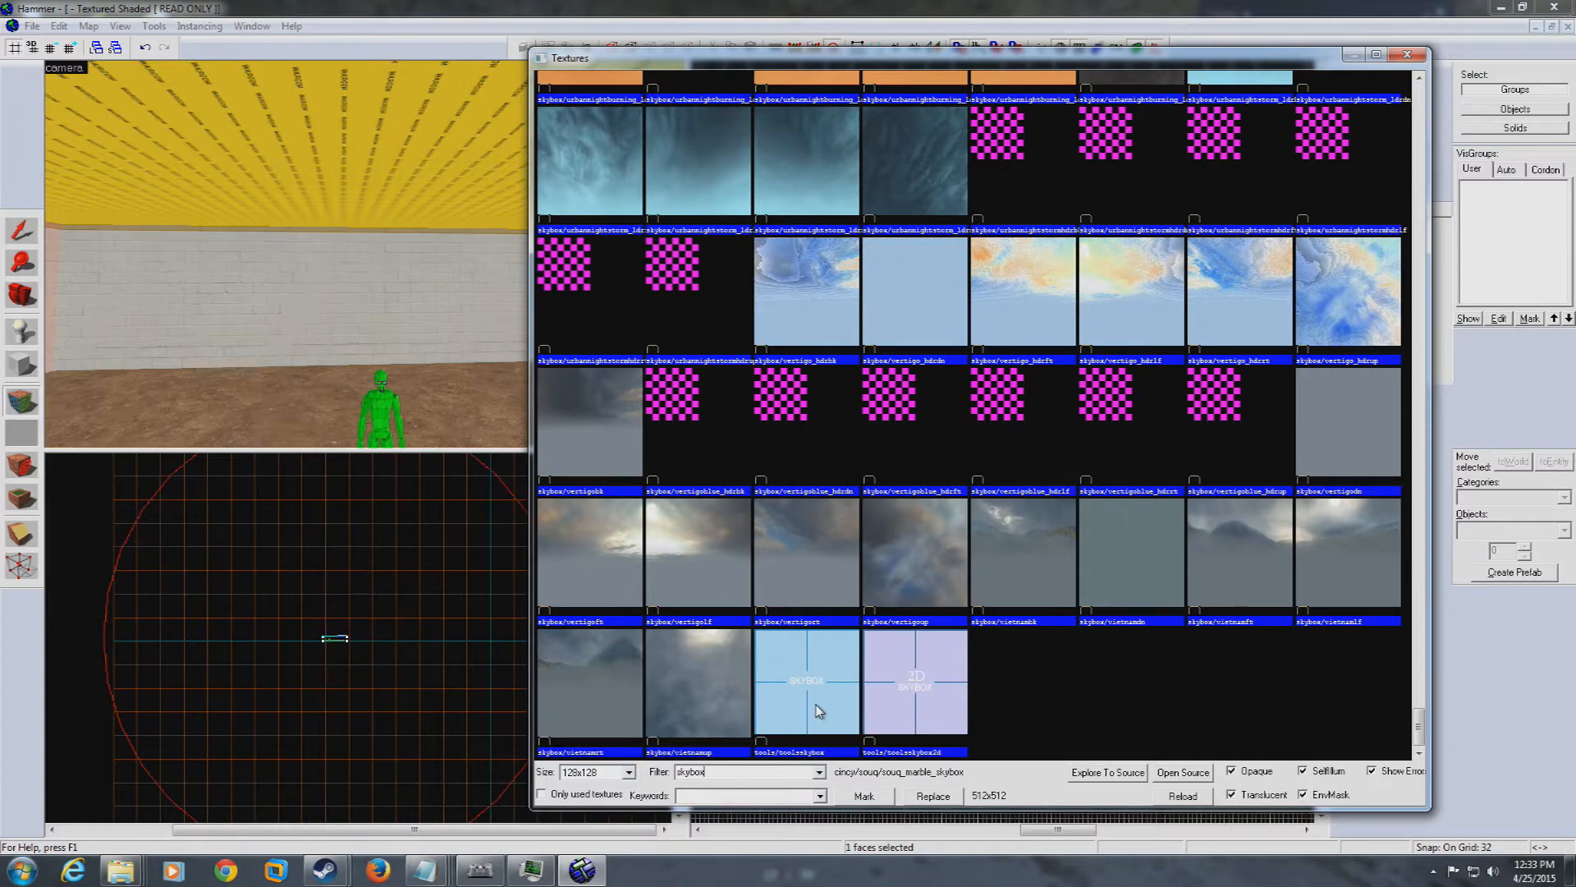
double_click(819, 709)
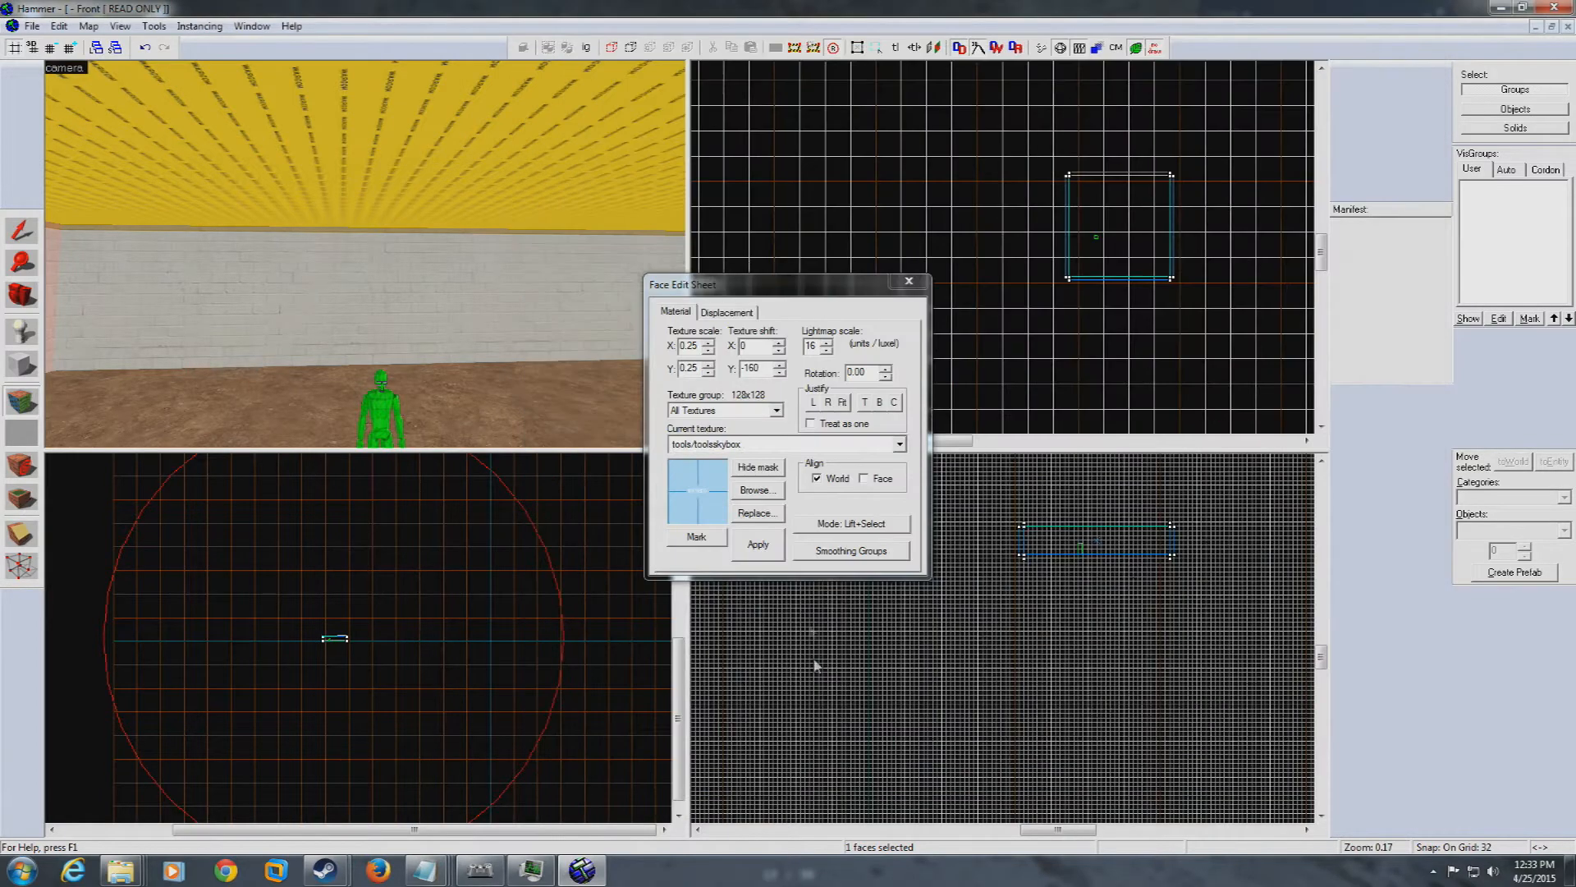
Apply the skybox texture to the room's inner ceiling face, check it from above and inside, and close the face editing sheet
right_click(523, 197)
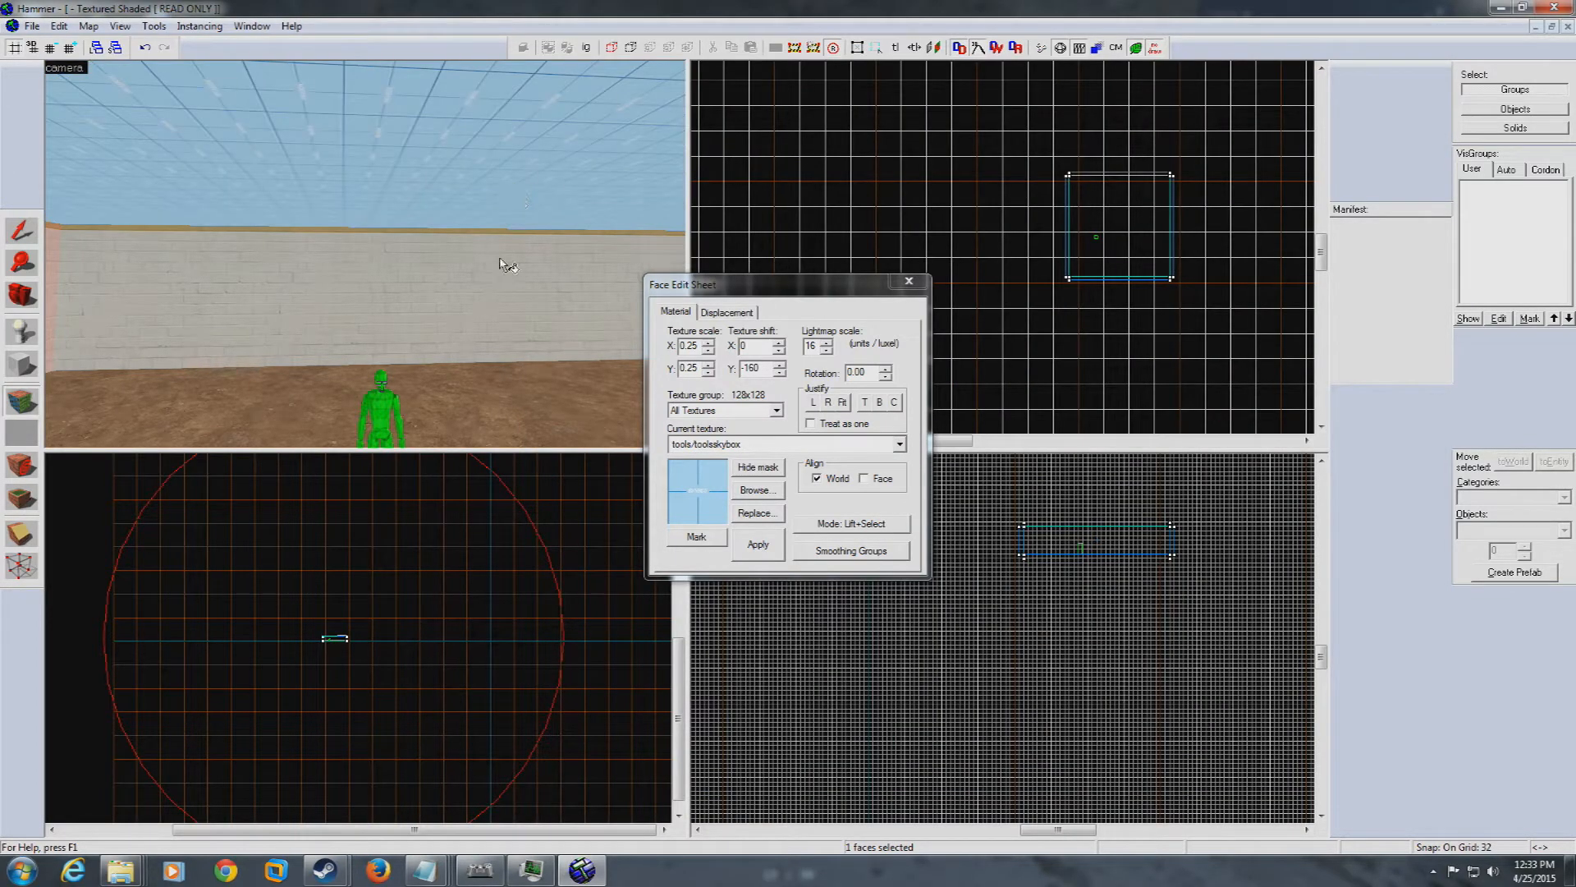
key(z)
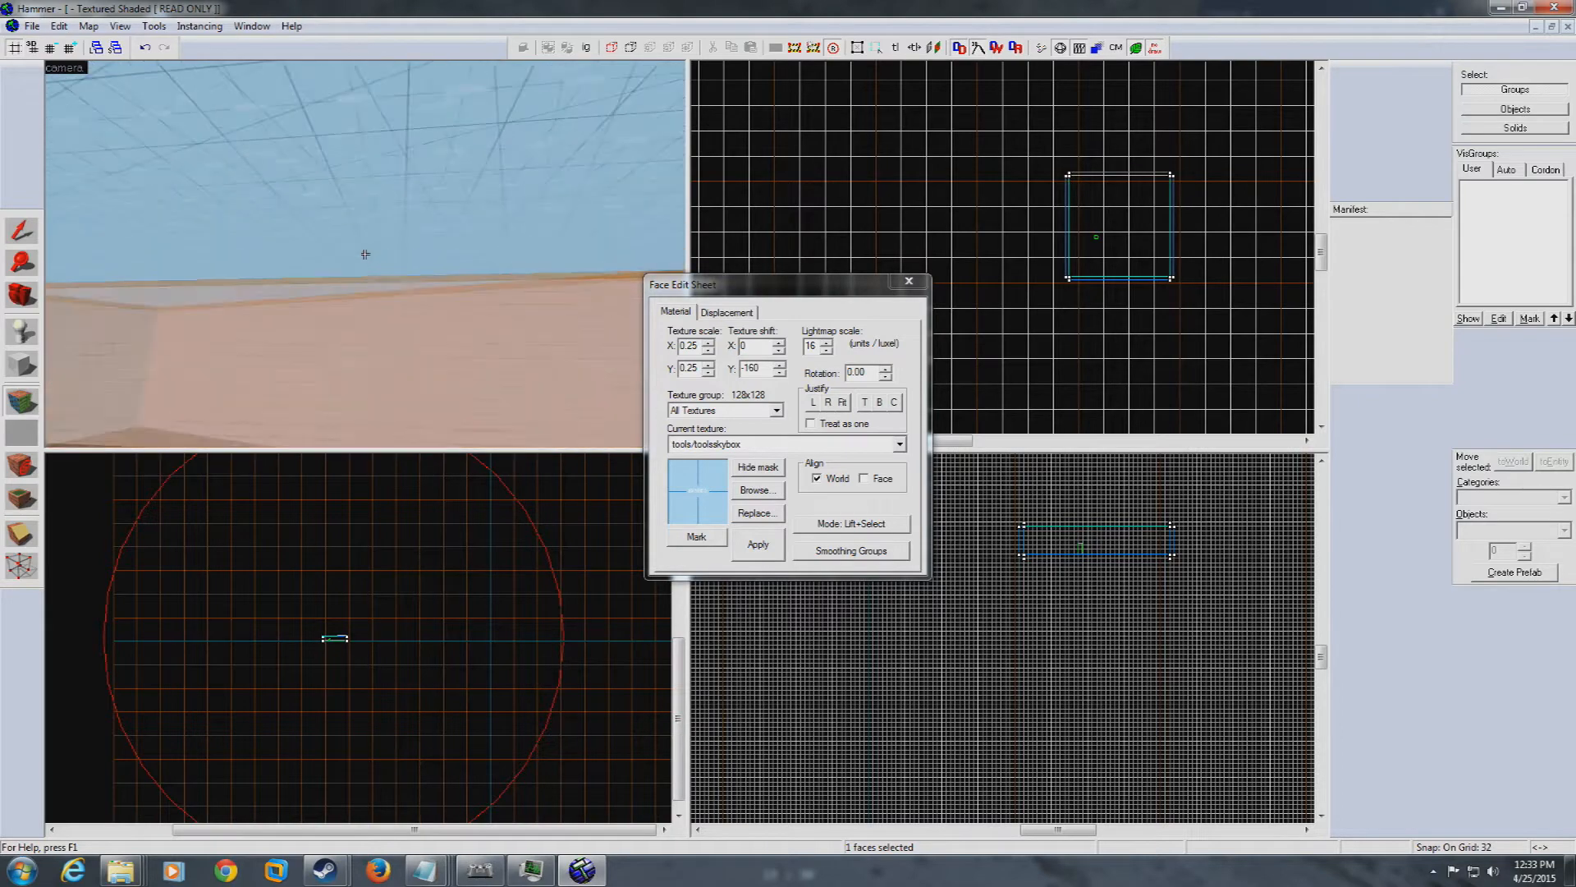
key(w)
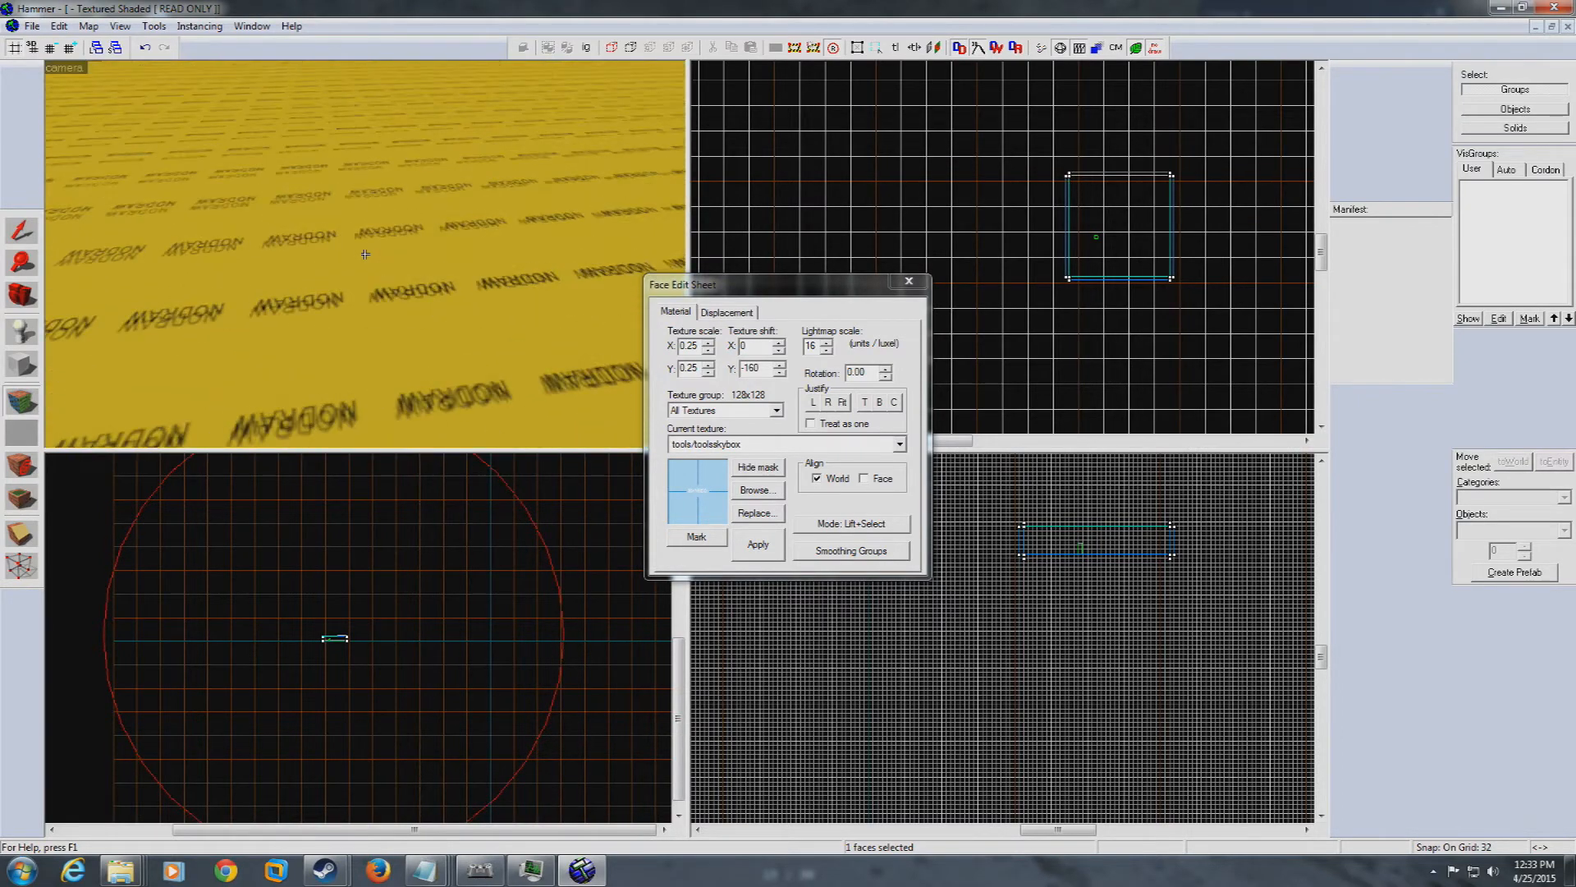
key(w)
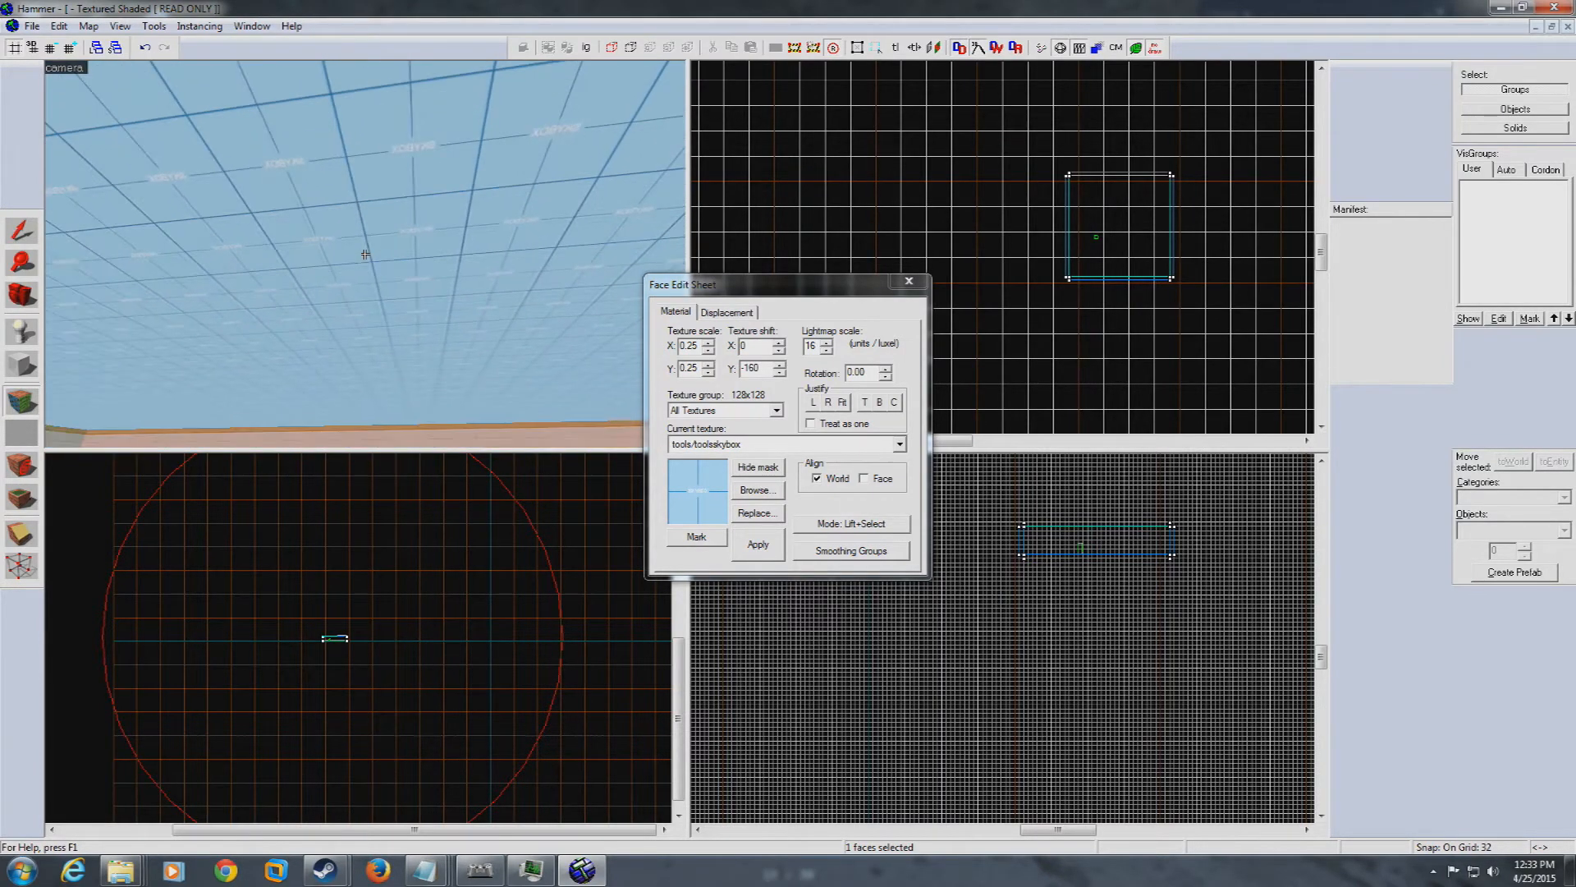
click(909, 281)
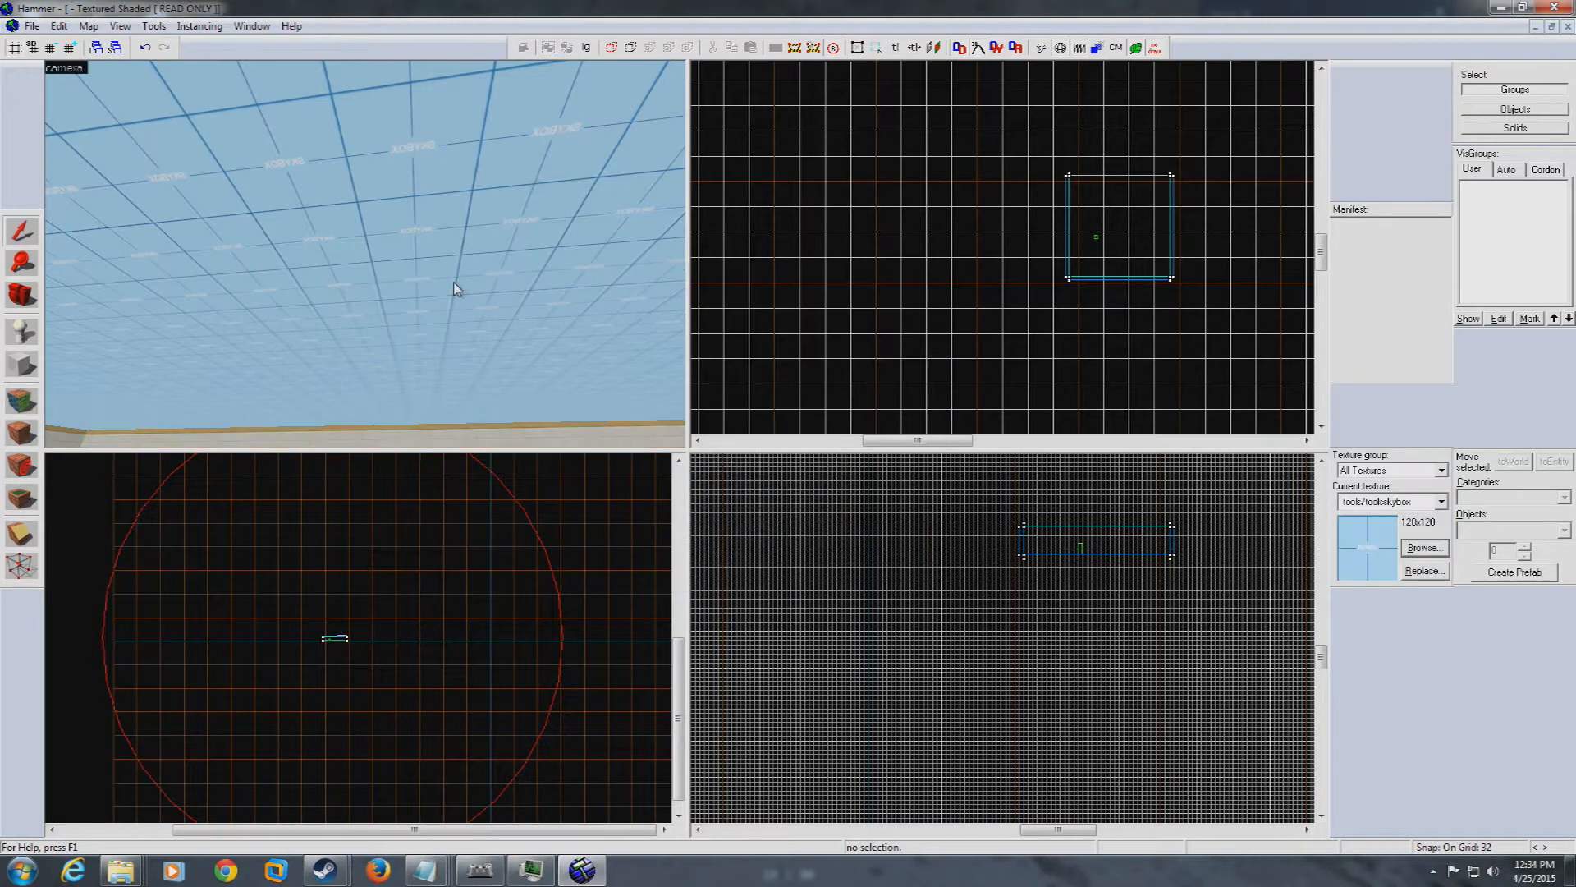
Place an info_player_start entity on the dirt floor near a corner of the room
key(z)
key(a)
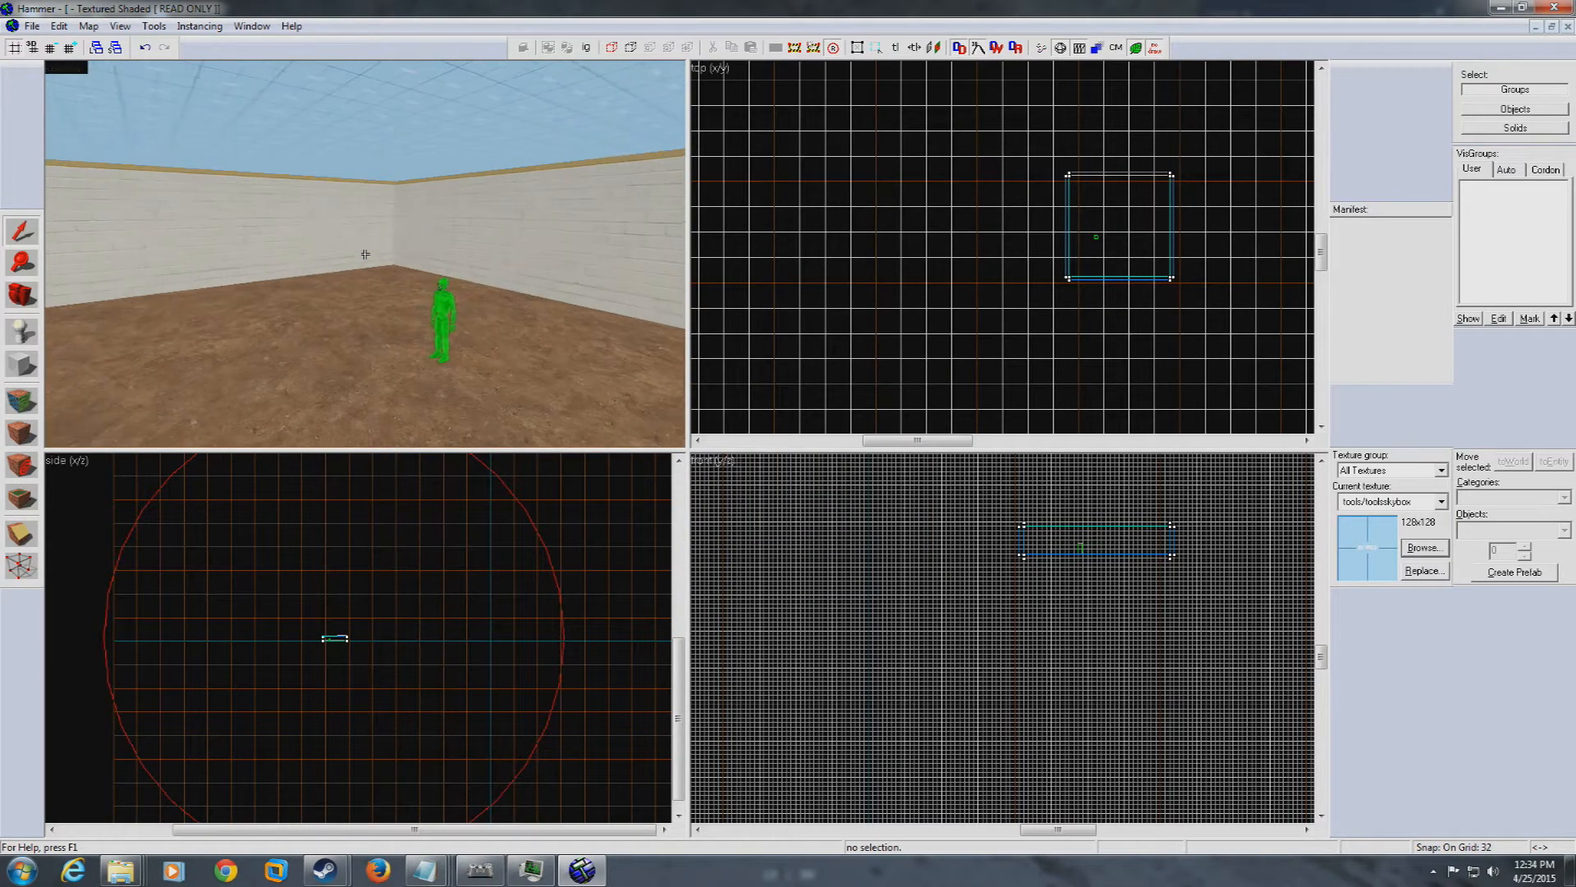
key(s)
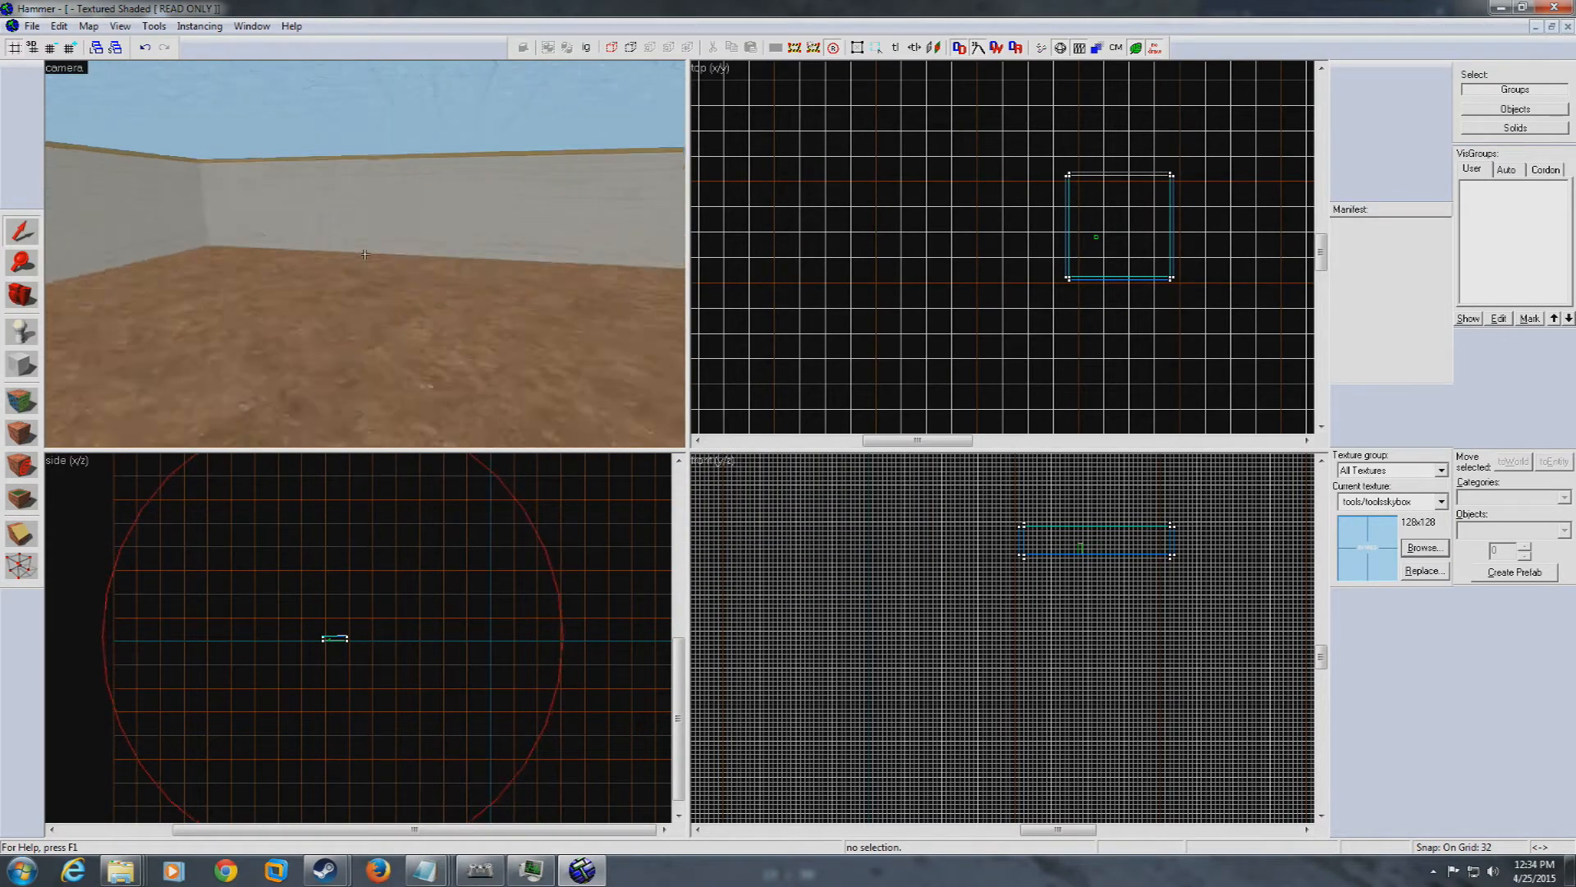
key(w)
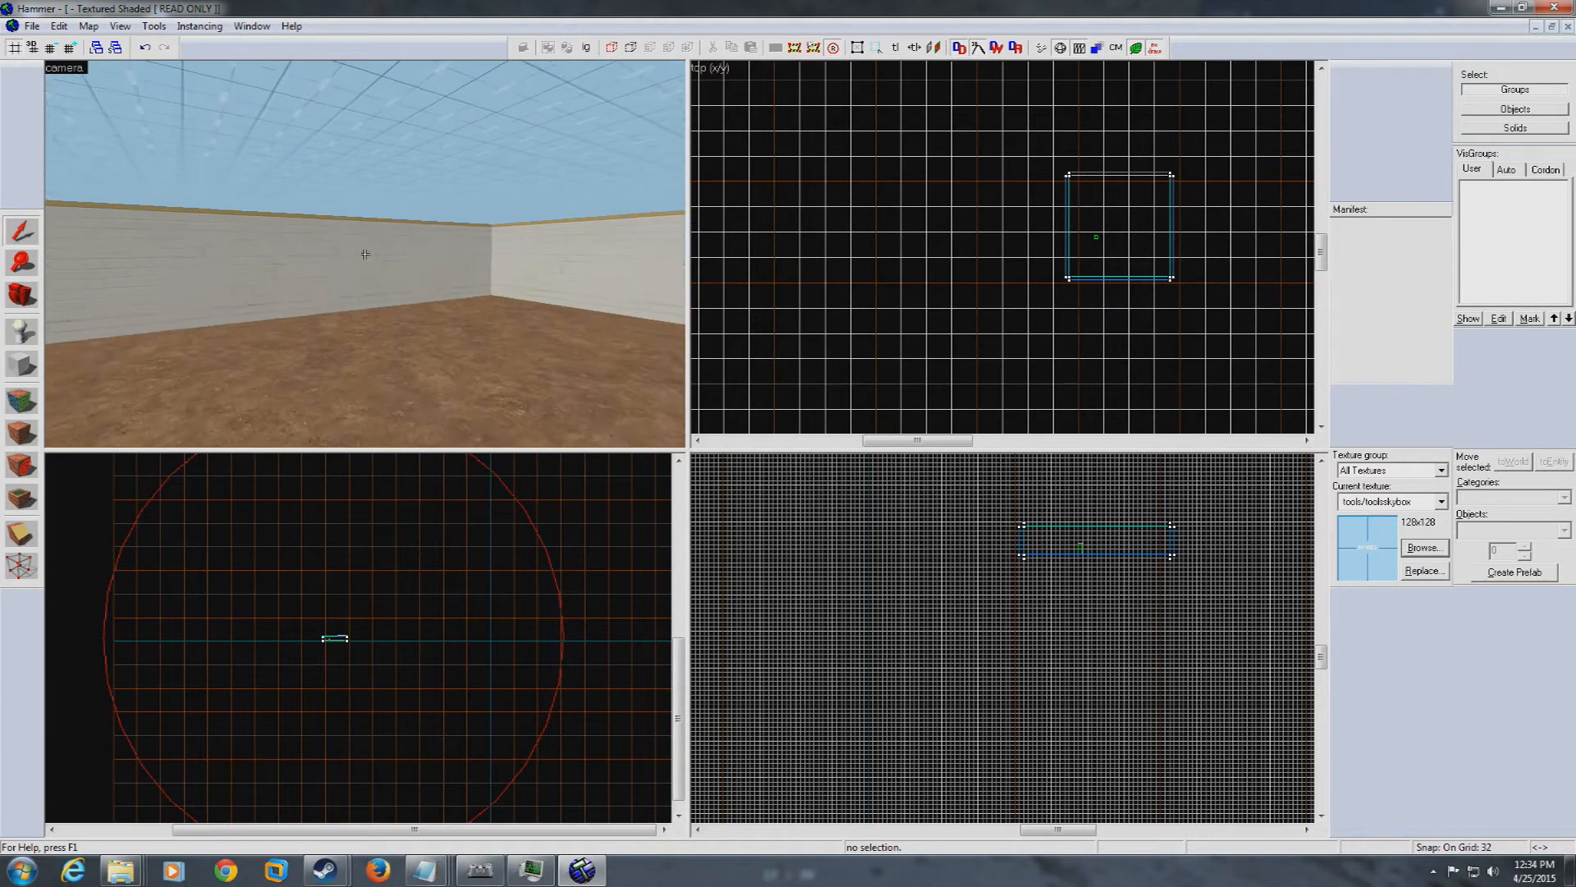
key(w)
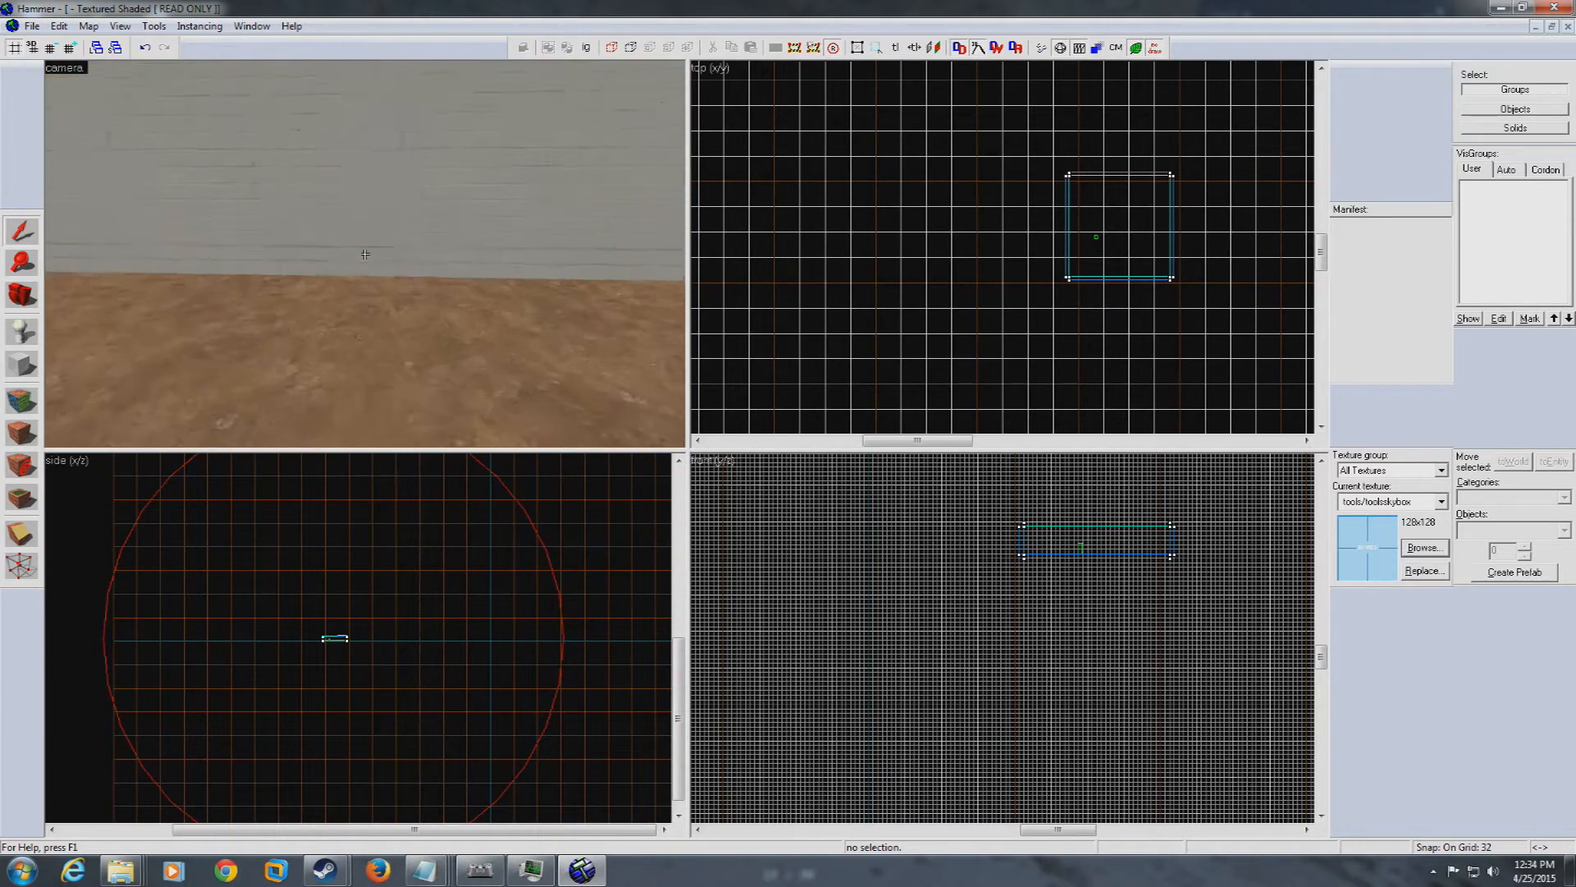
key(w)
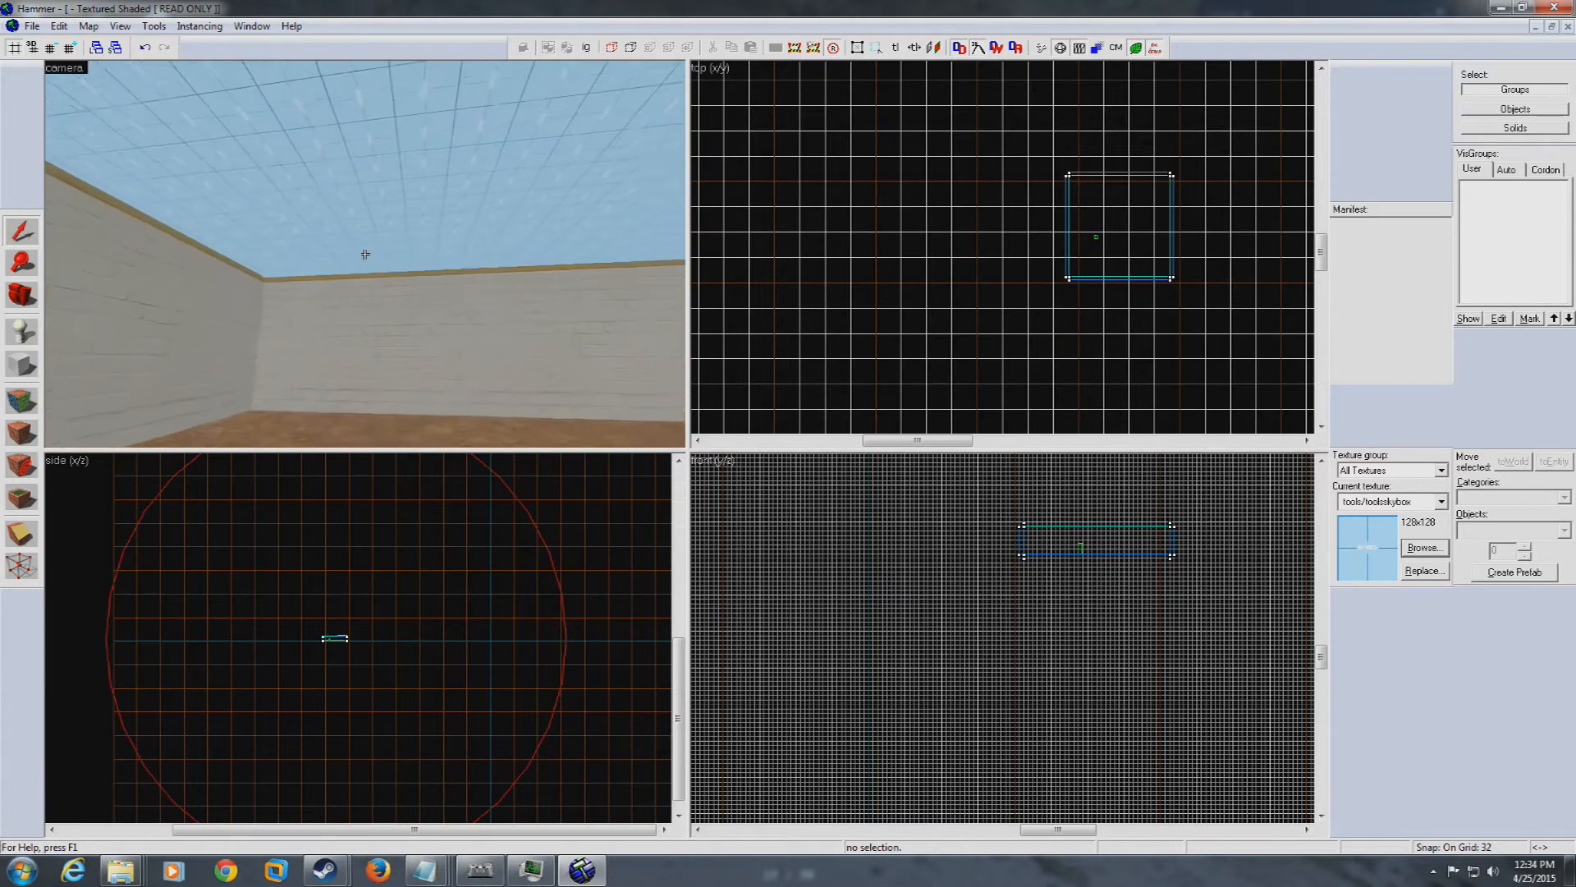
key(w)
click(21, 331)
click(382, 354)
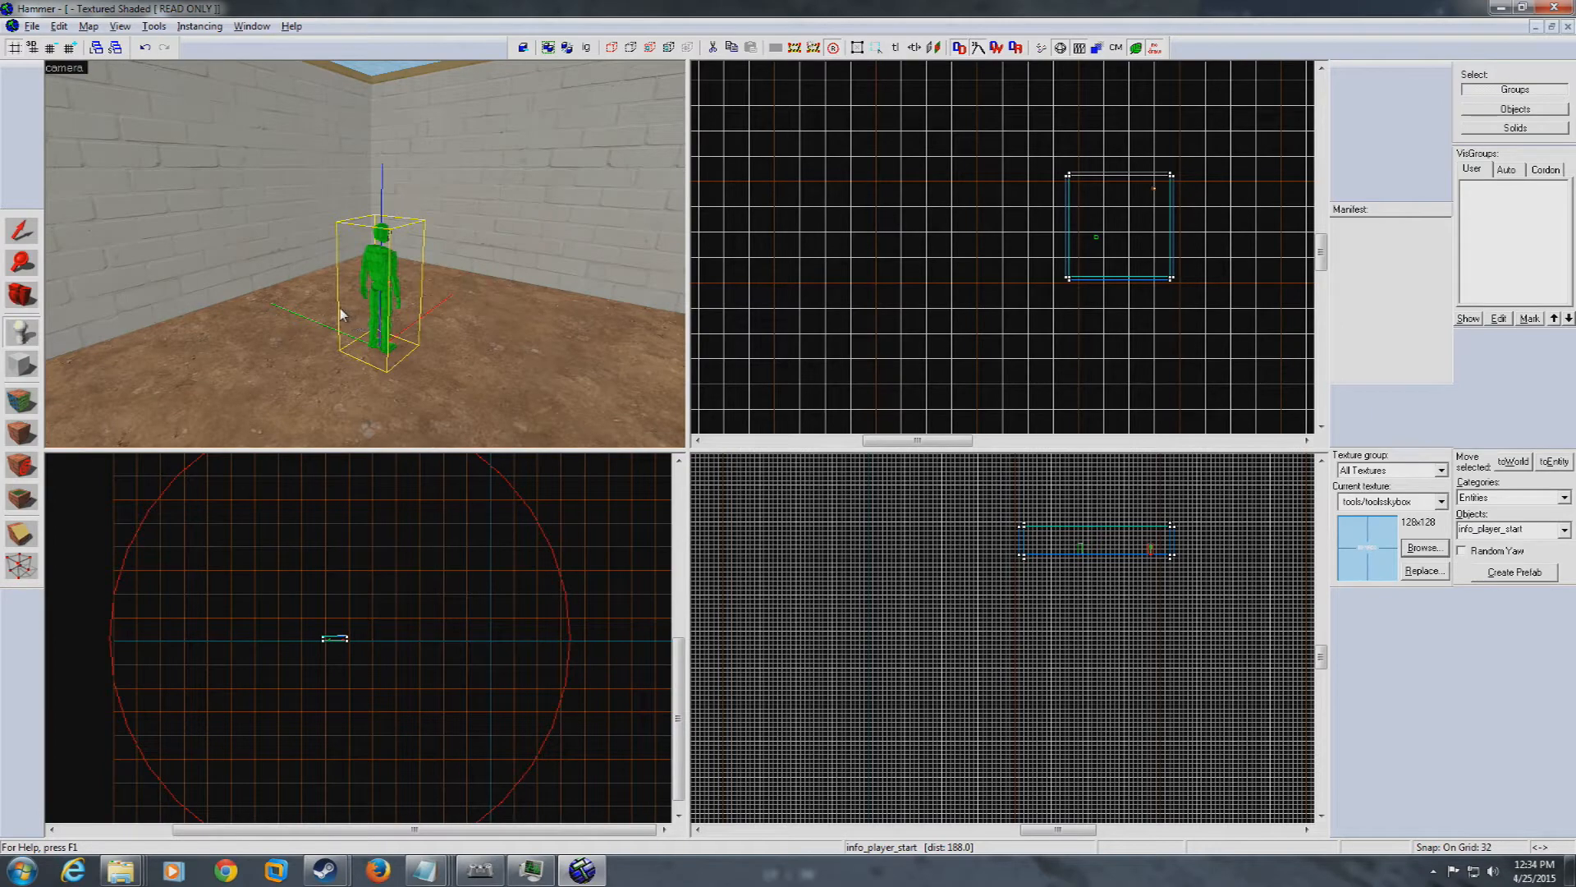
Change the new entity's class to ins_spawnpoint and apply it
key(alt+Return)
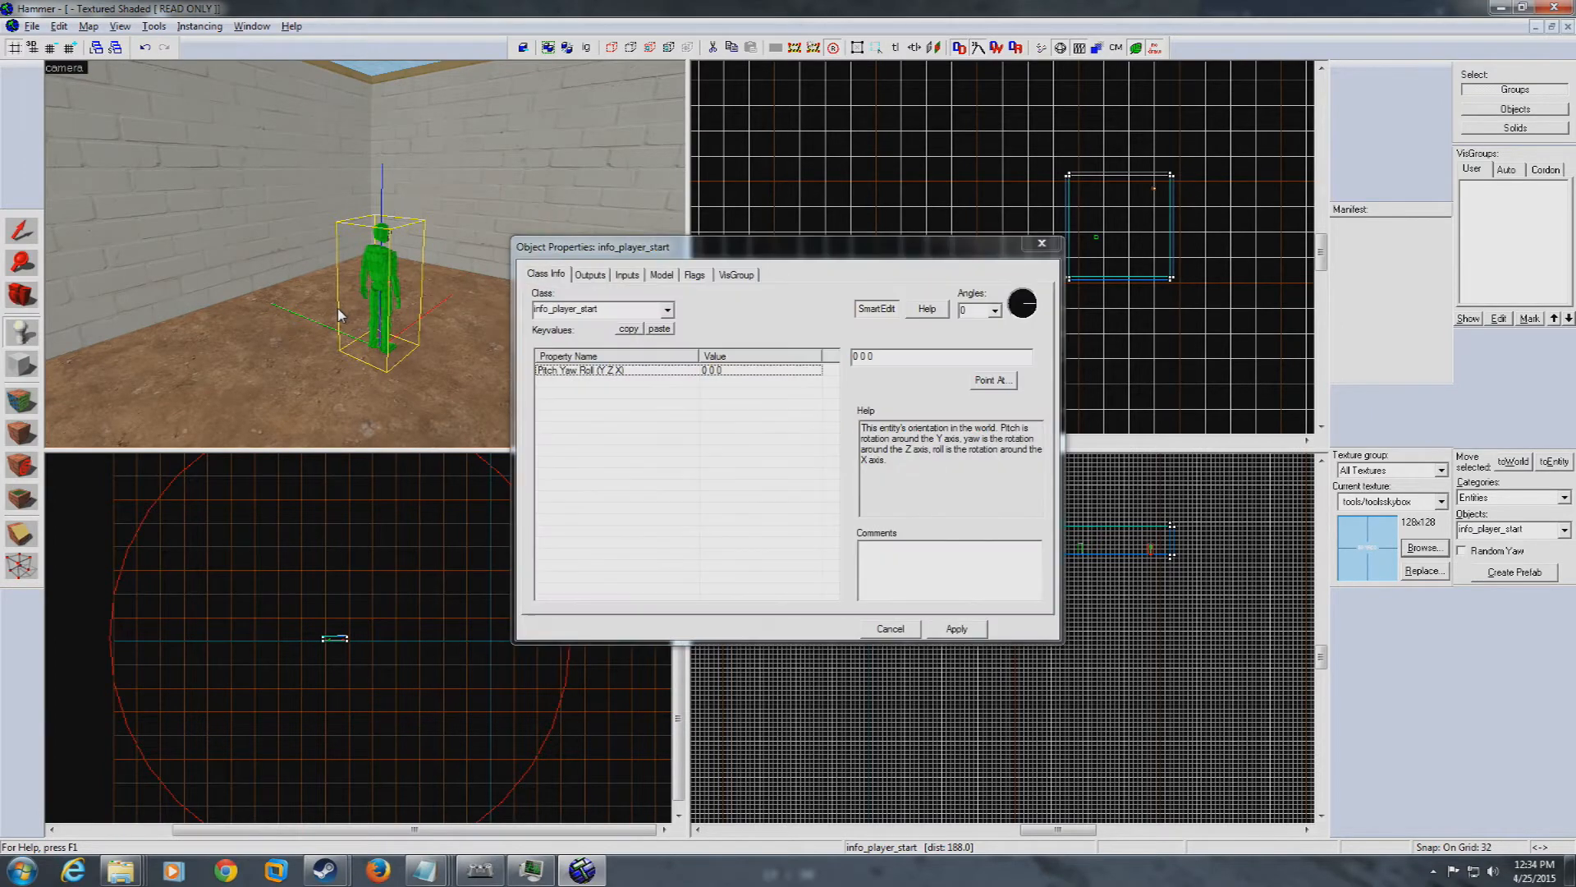
double_click(617, 311)
text(ins)
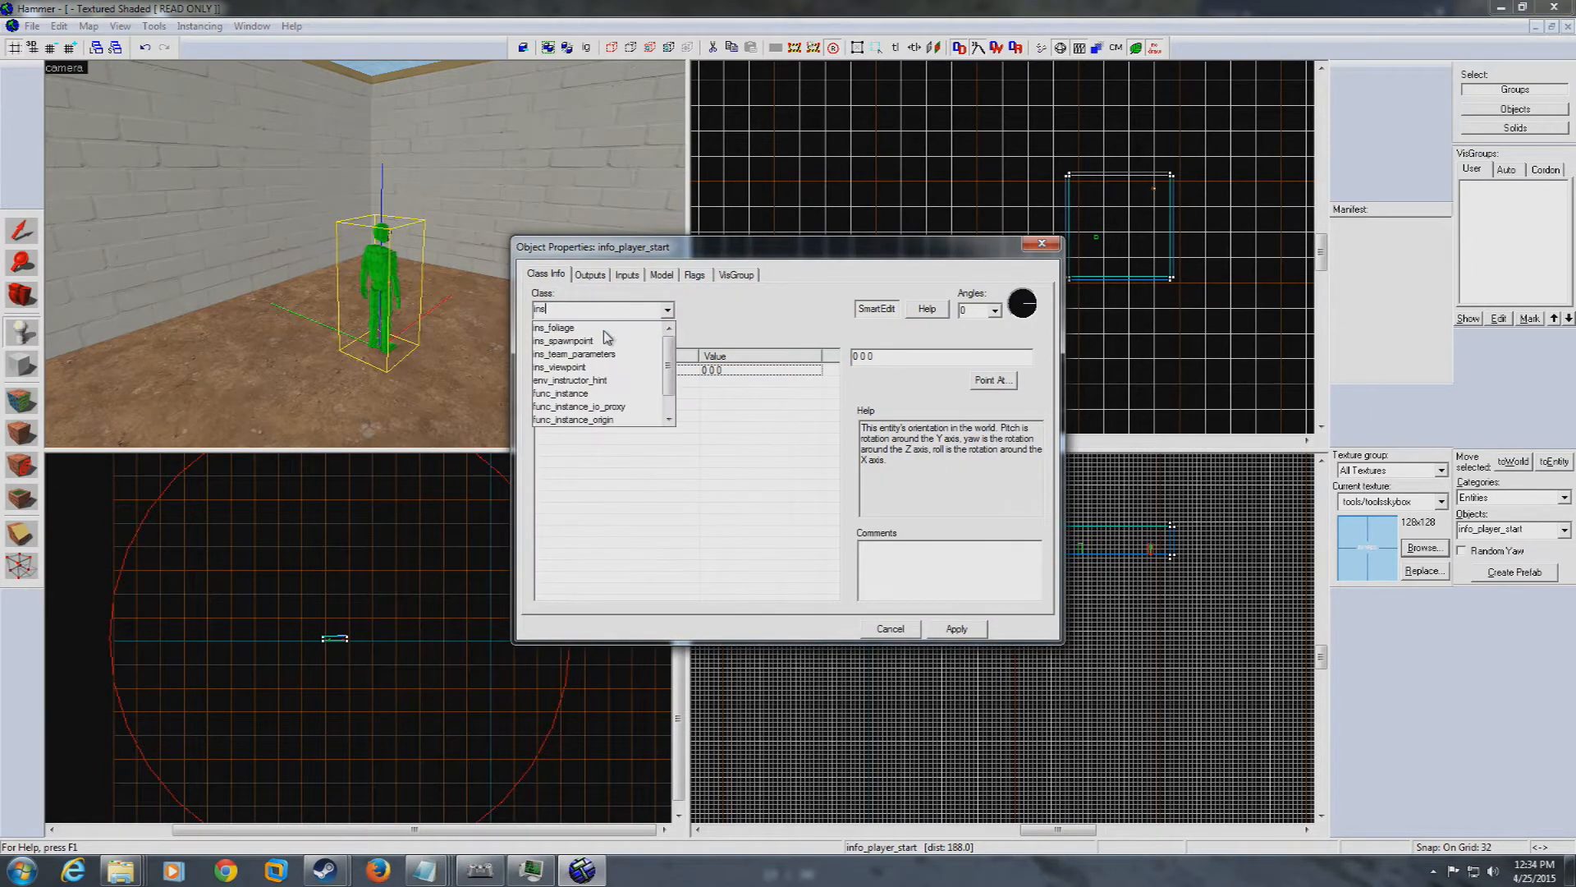
text(_spawnpoint)
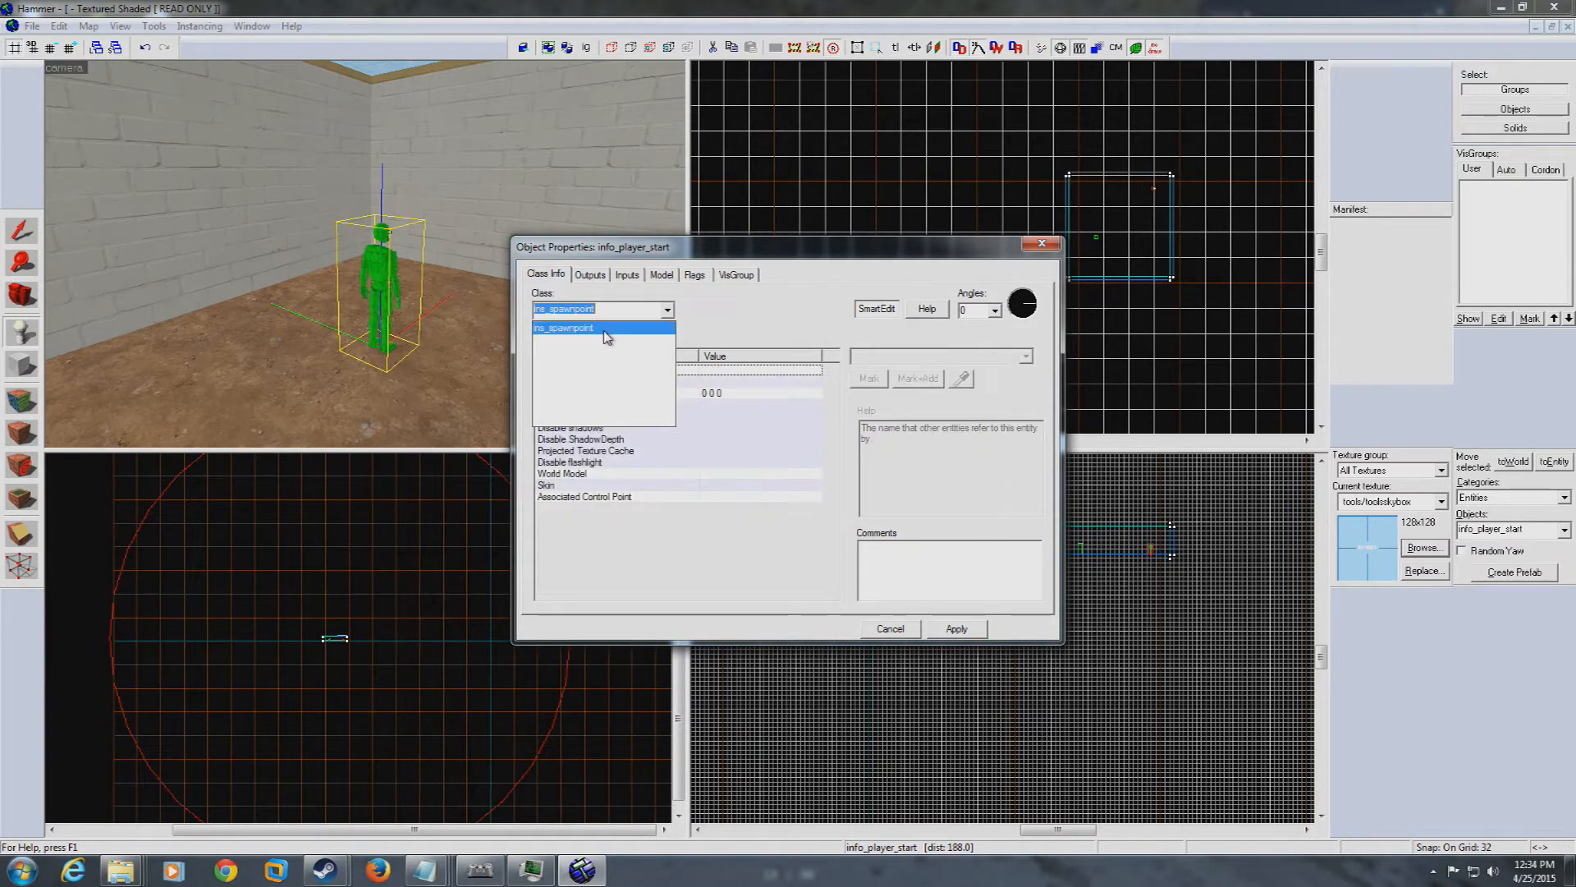
click(604, 331)
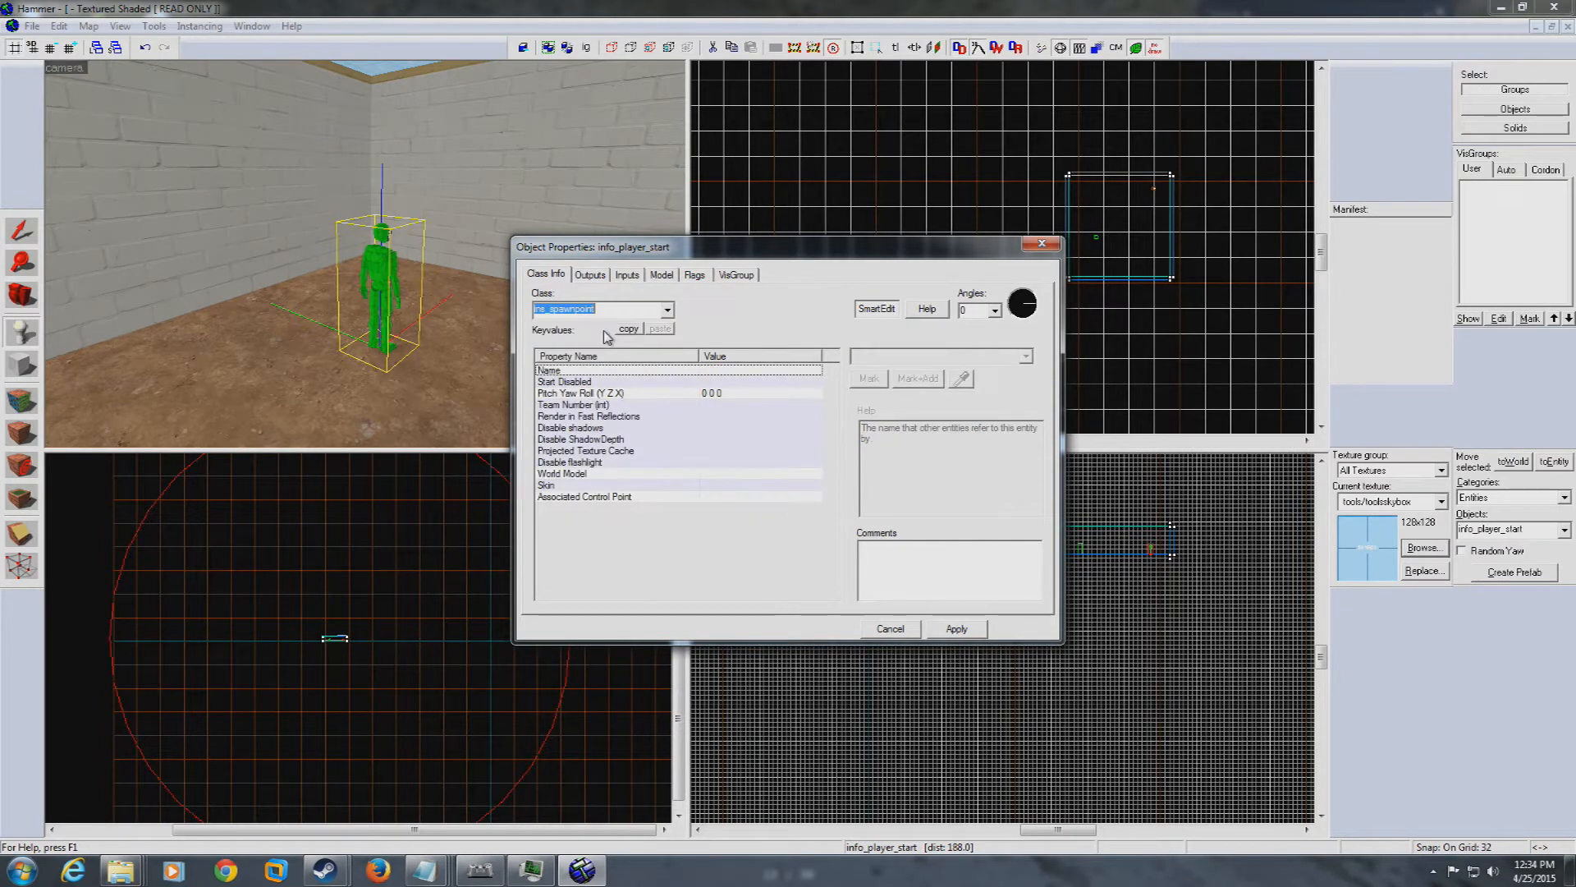
click(983, 628)
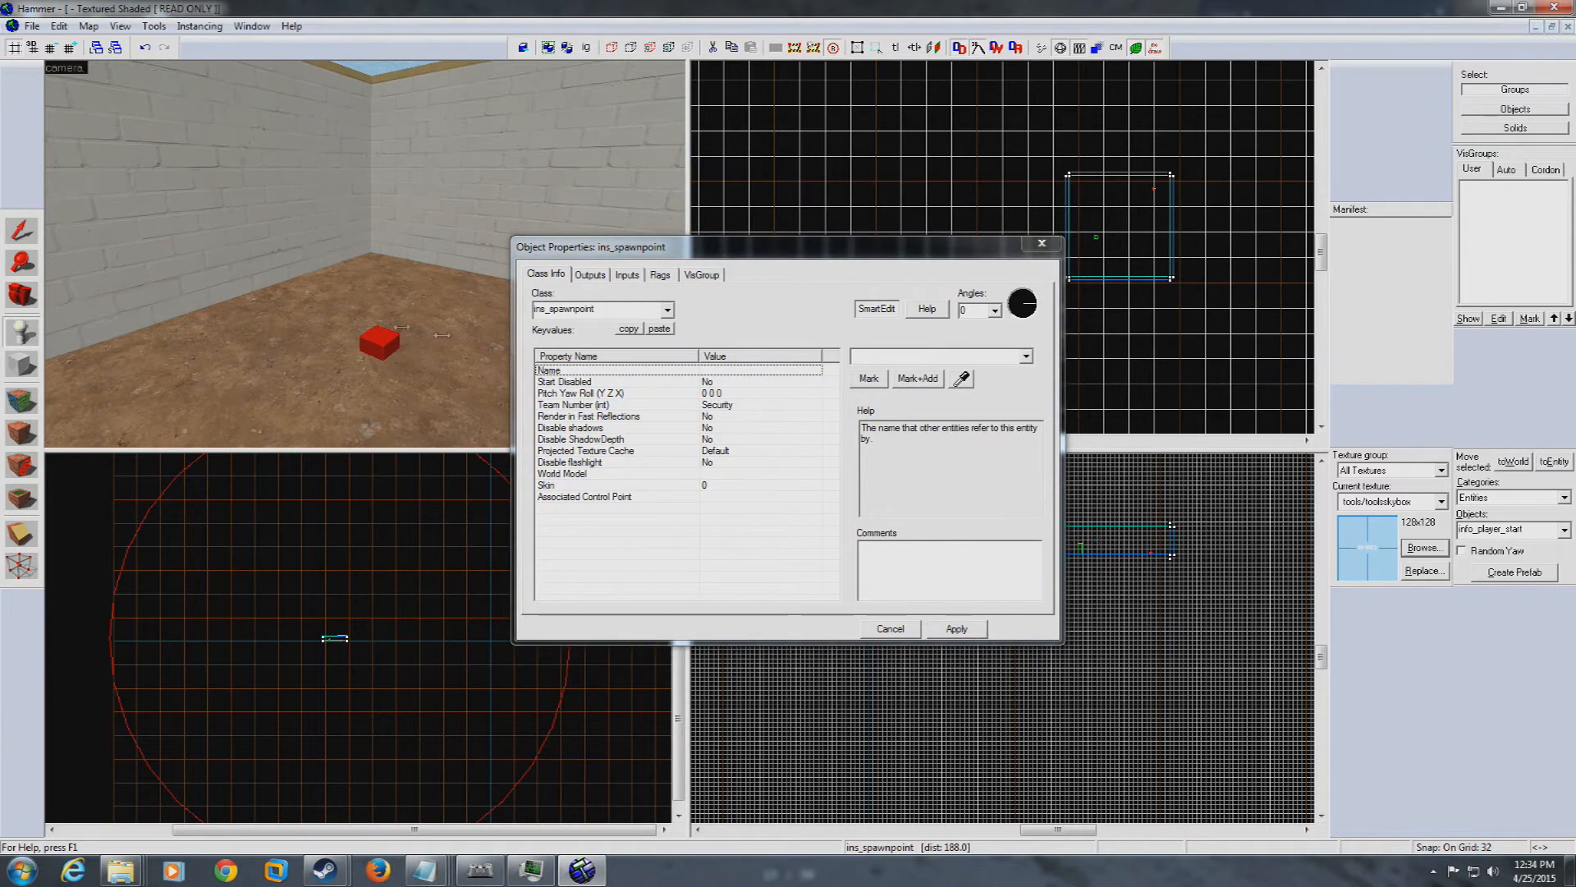
Check the spawn point's Team Number choices, keep Security, close its properties and deselect it
click(702, 405)
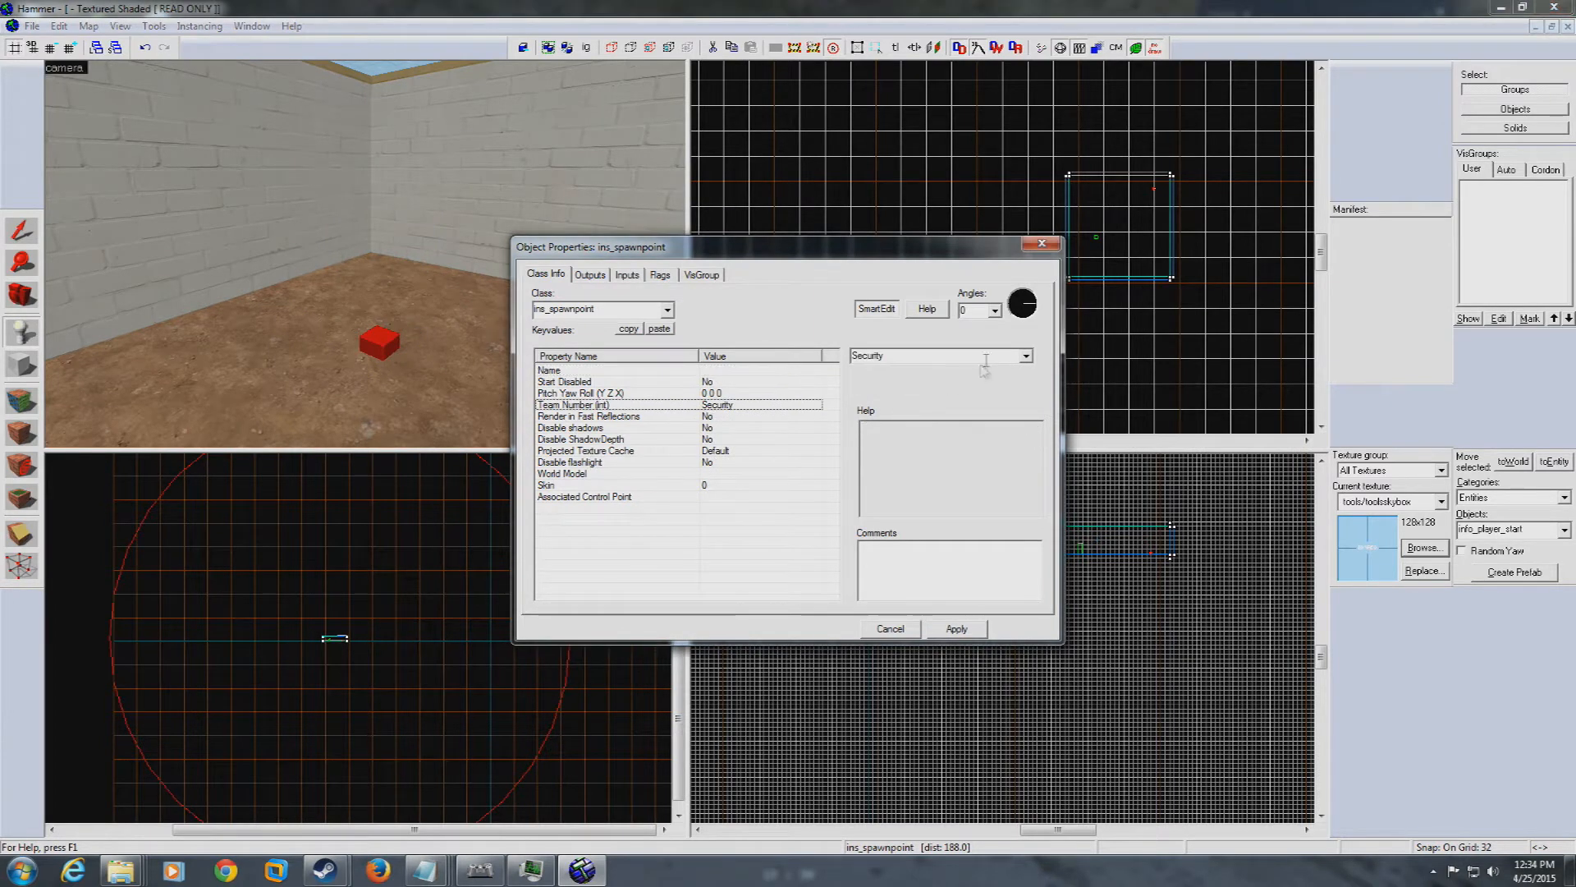
click(1025, 357)
click(1025, 364)
click(491, 353)
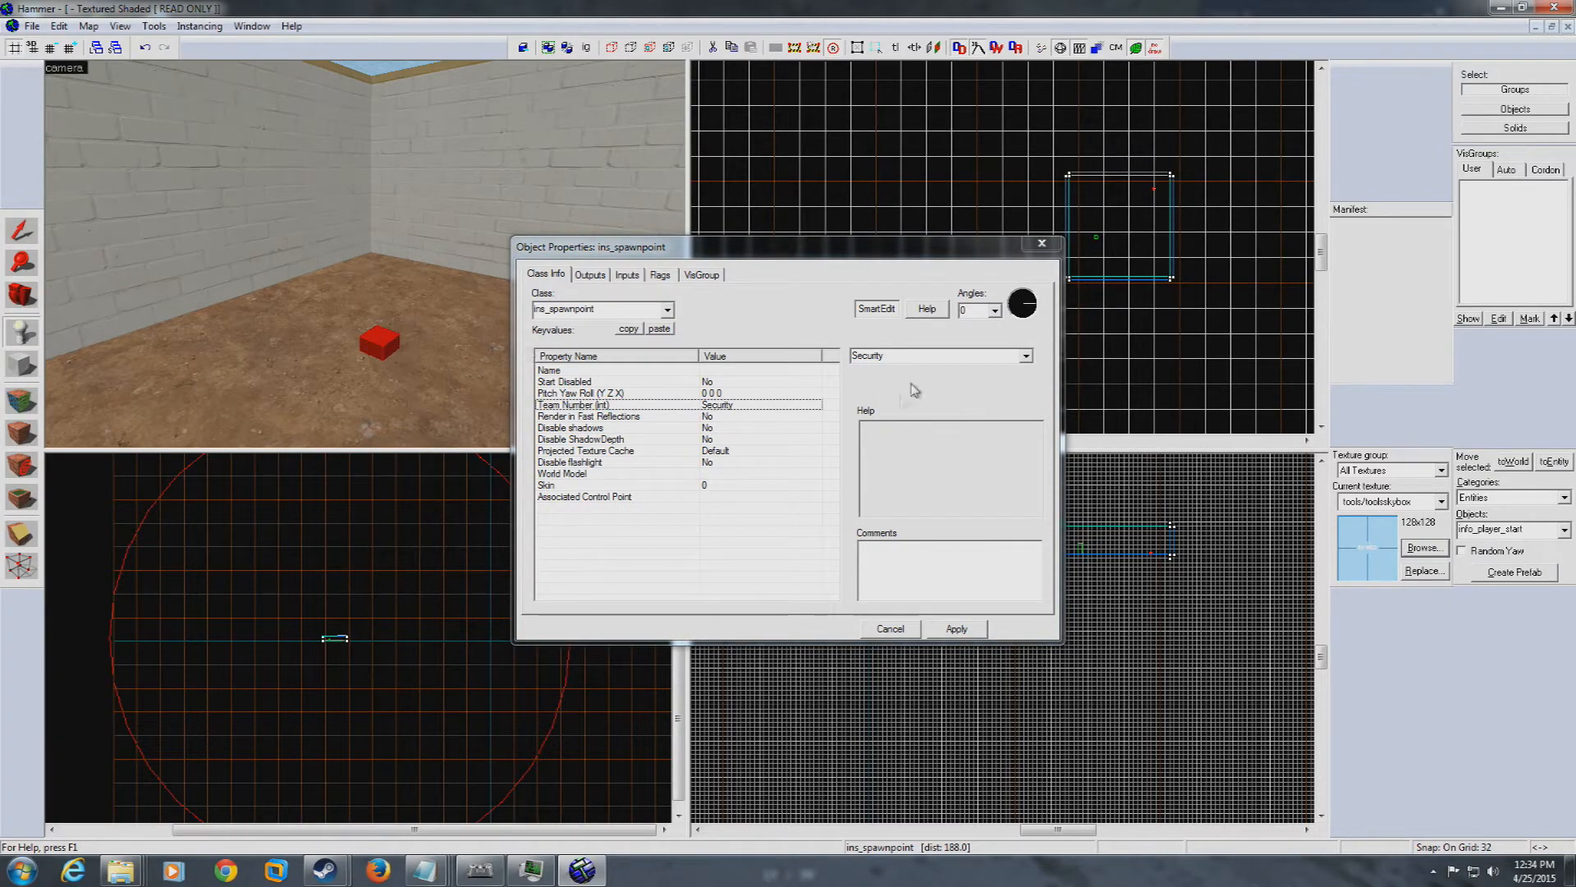
click(1041, 243)
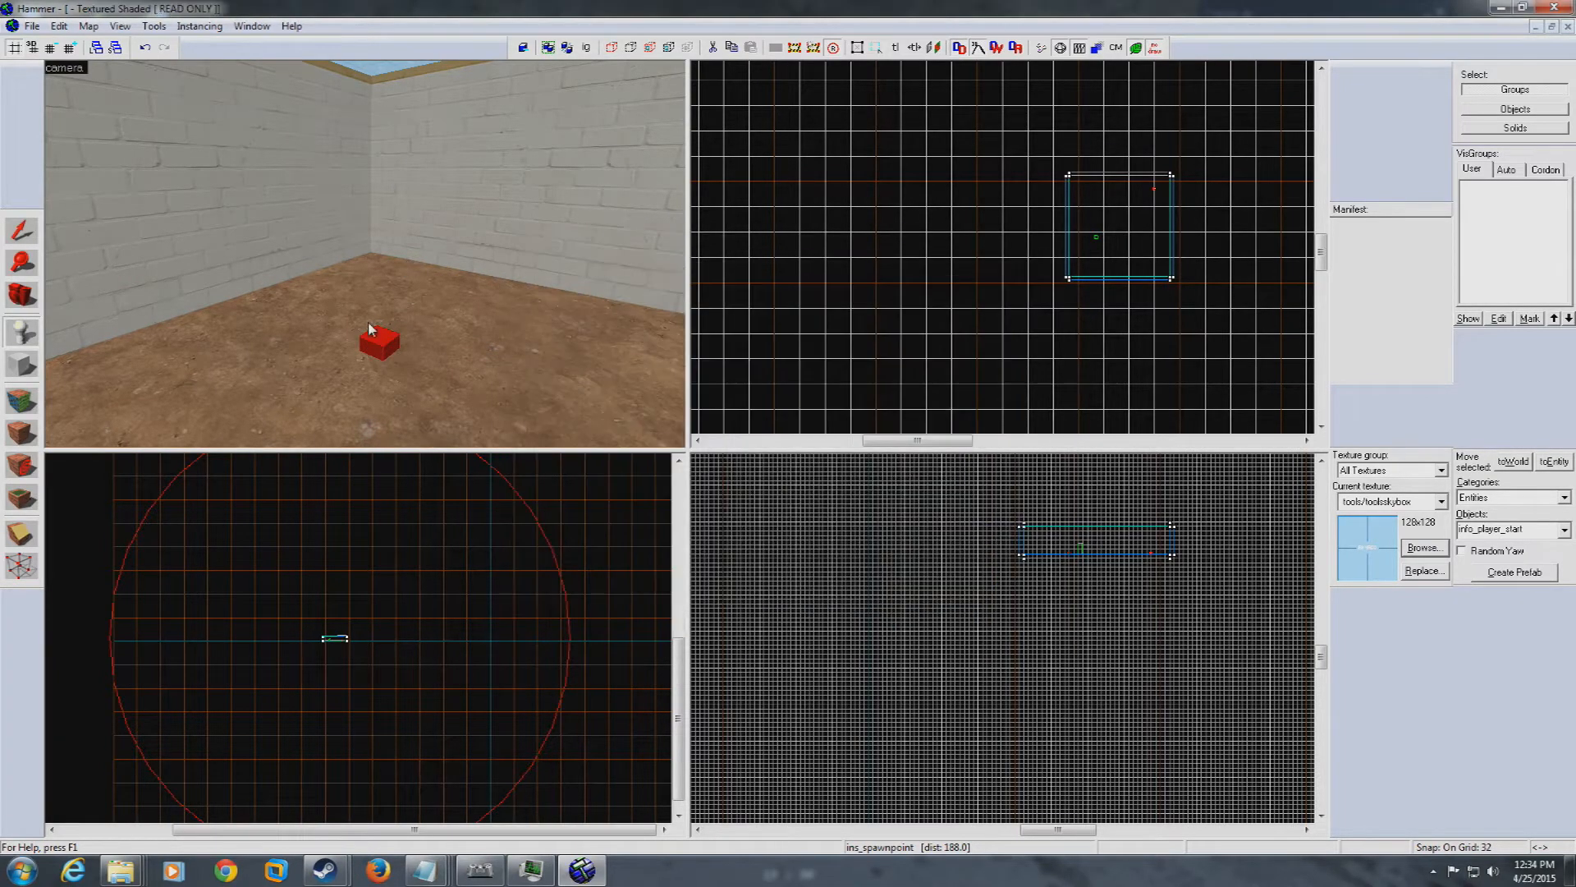
key(z)
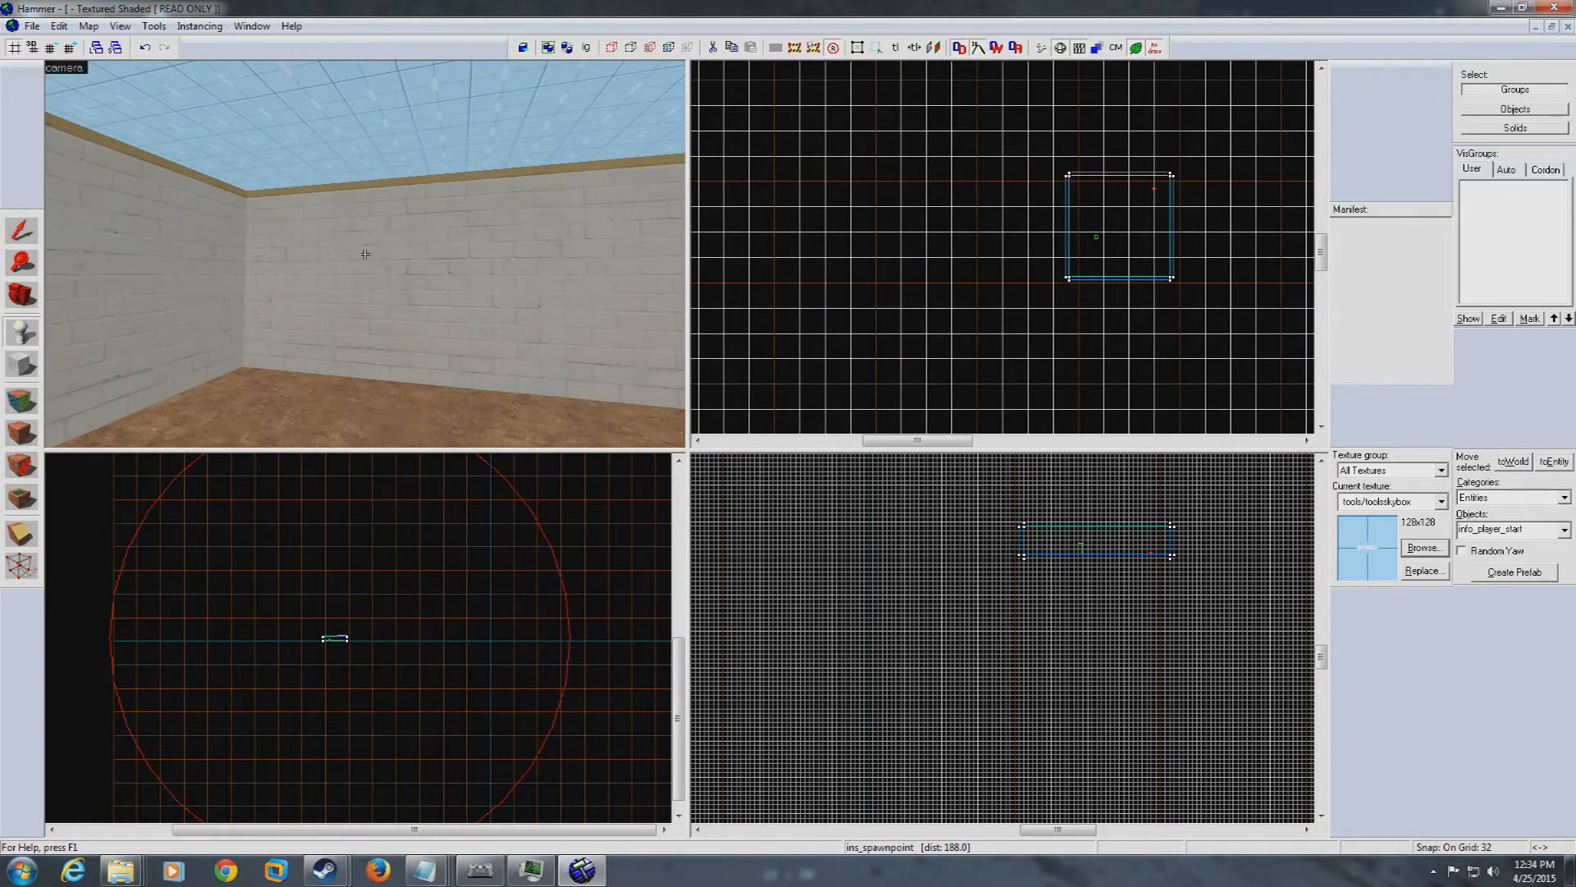
click(366, 254)
key(Escape)
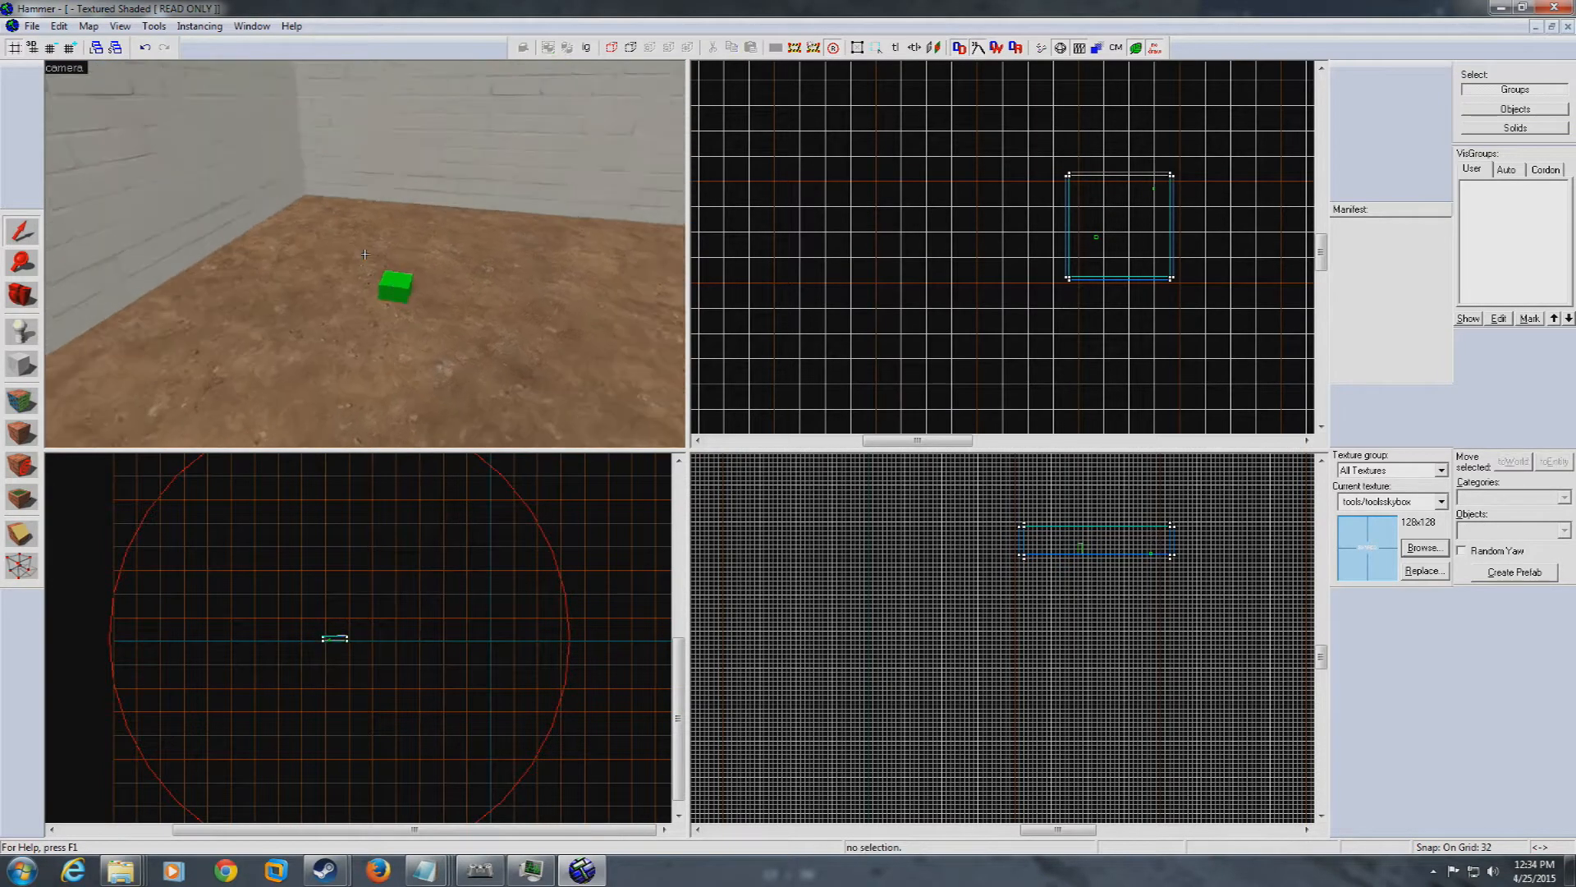
key(z)
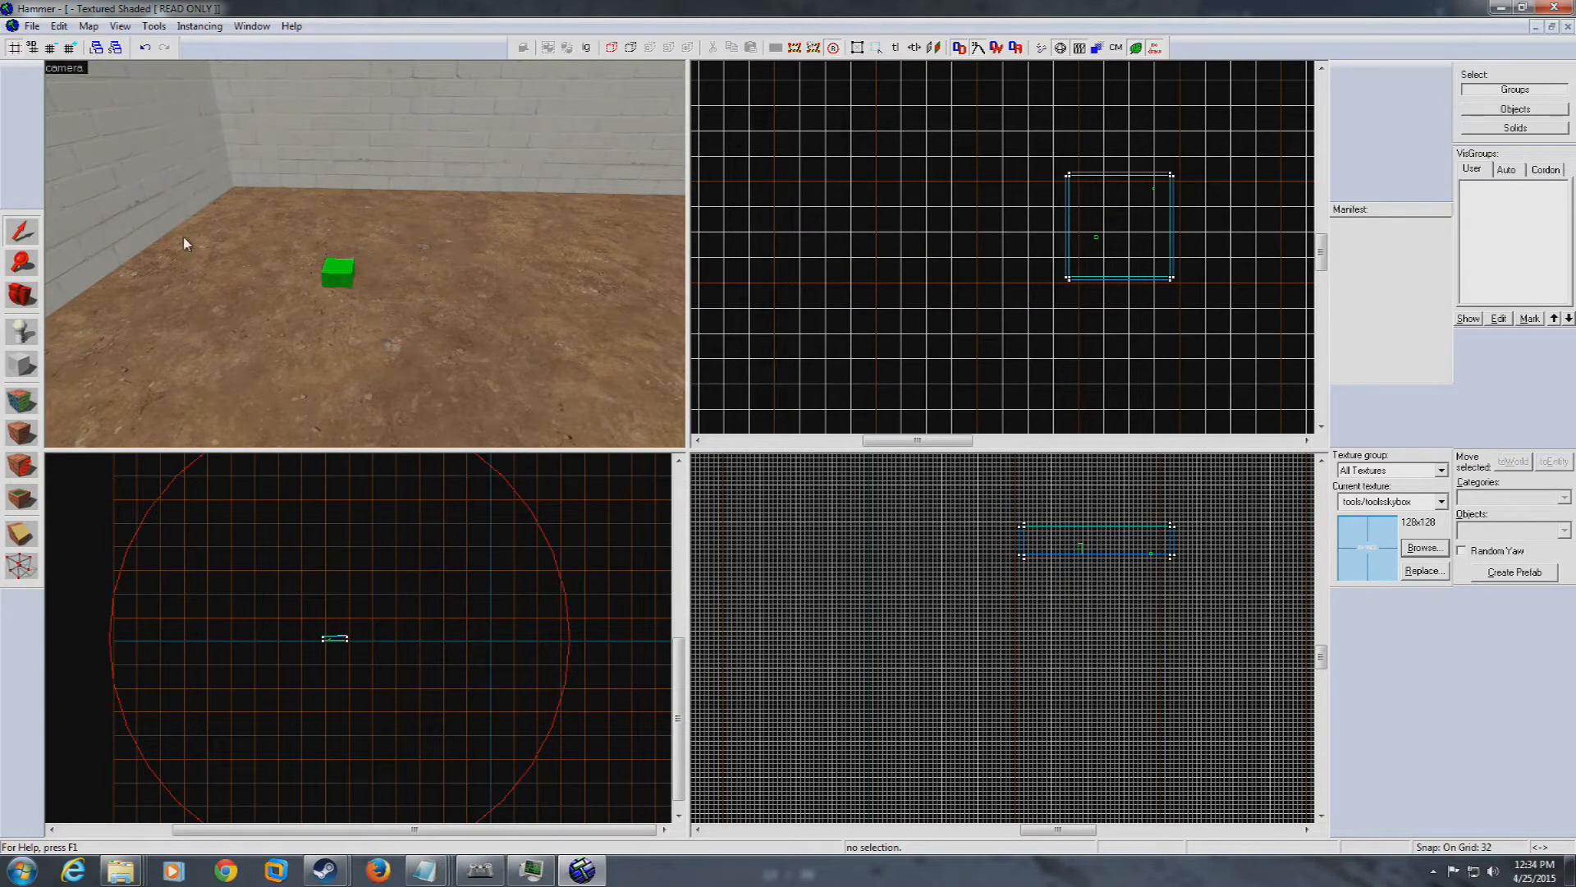
Open the recent map warehouse_coop_Beta1g.vmf and find the soldier spawn points in its spawn zone
click(32, 25)
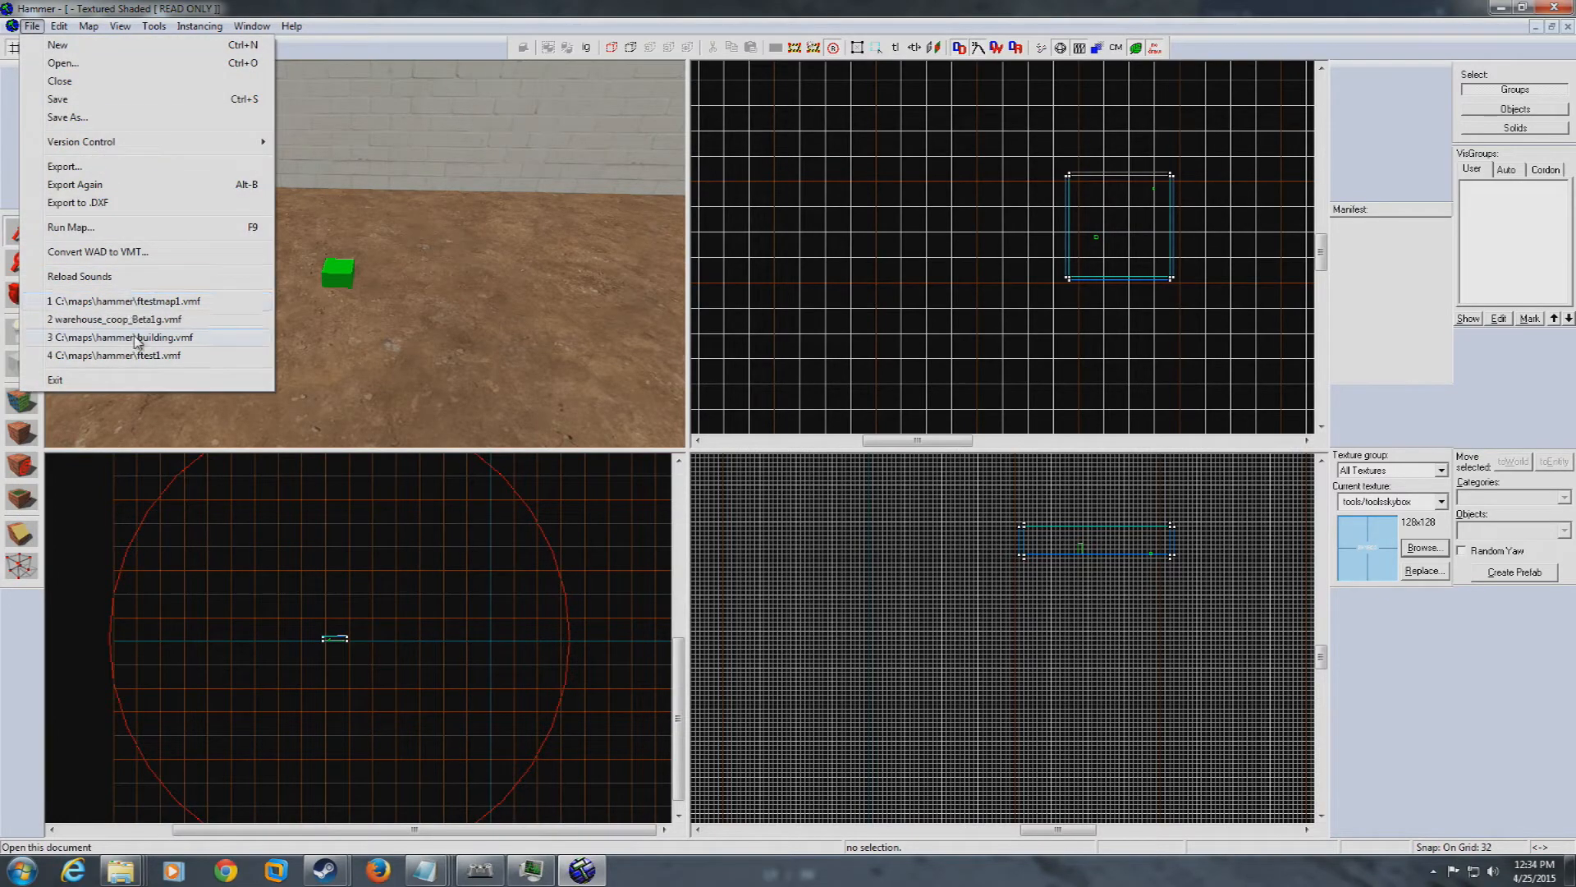
click(371, 343)
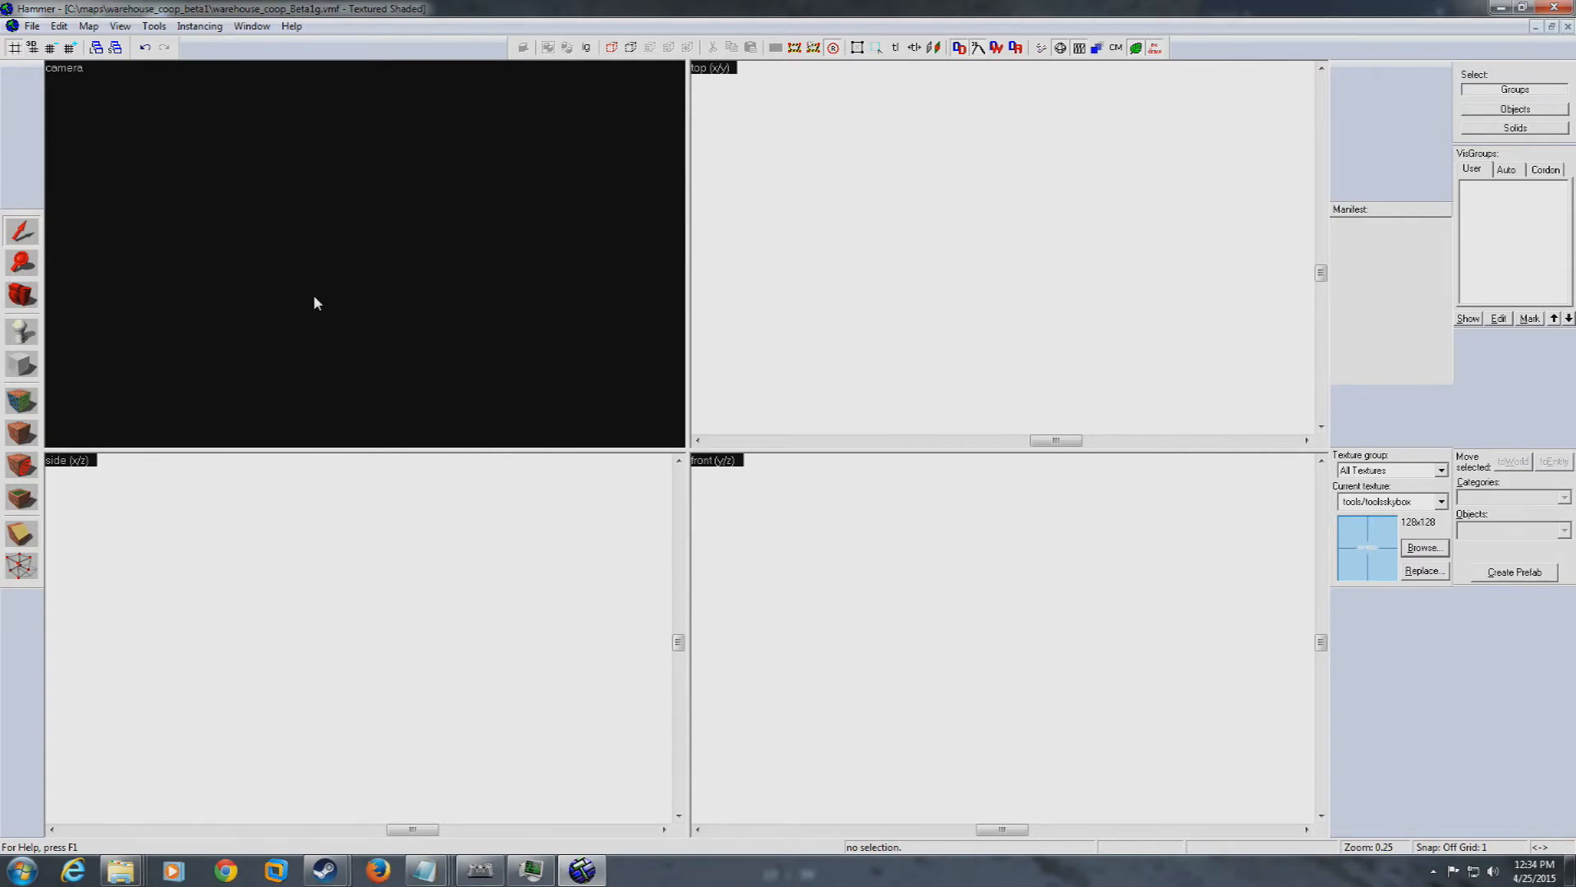
key(z)
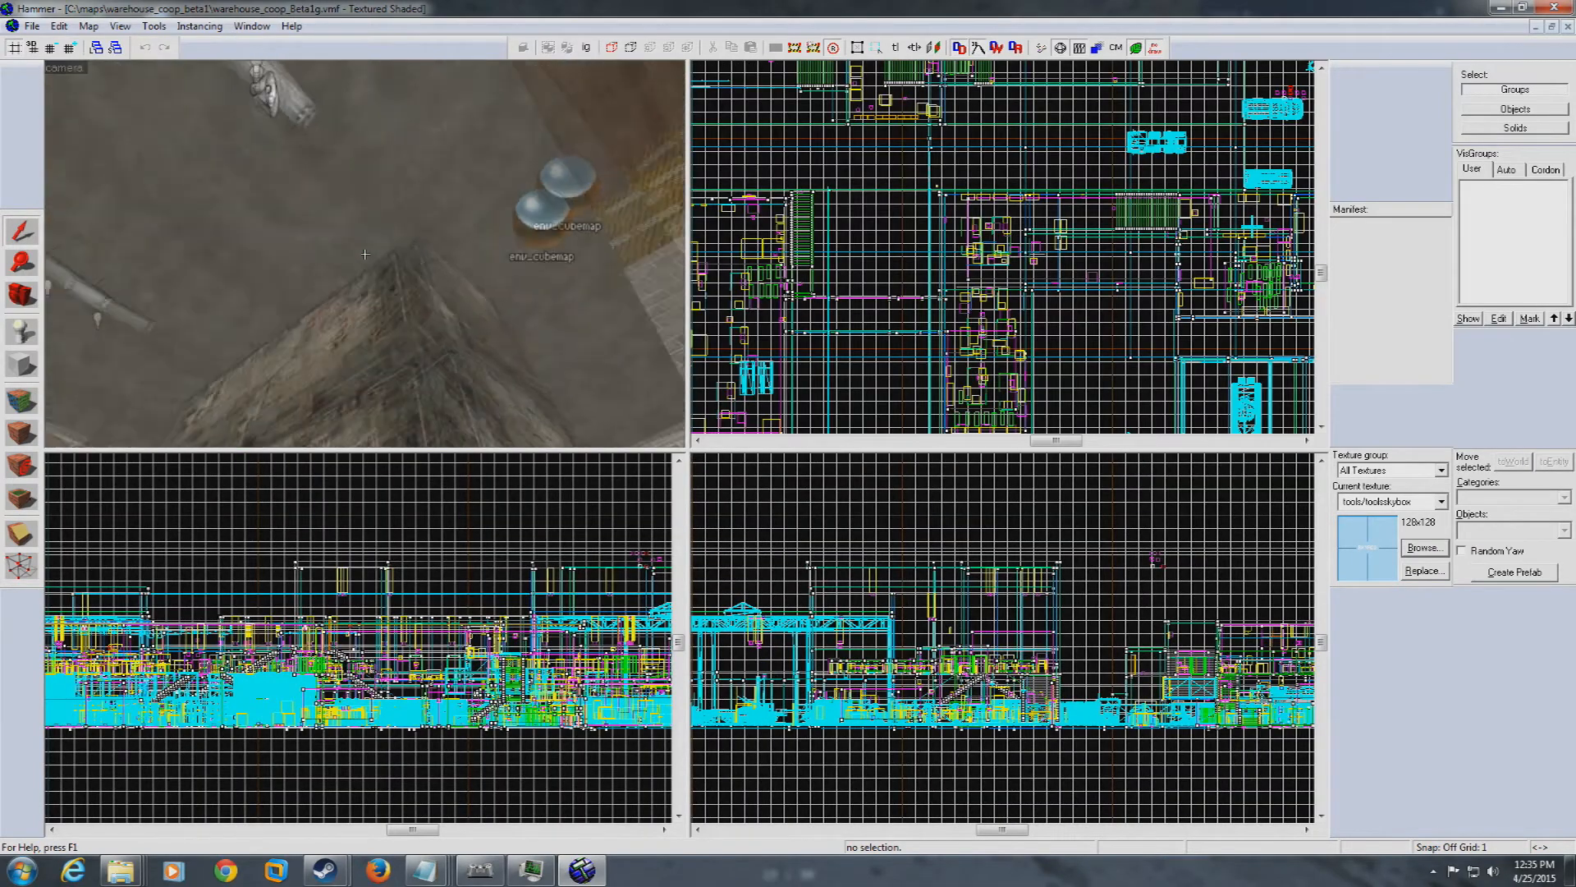
key(w)
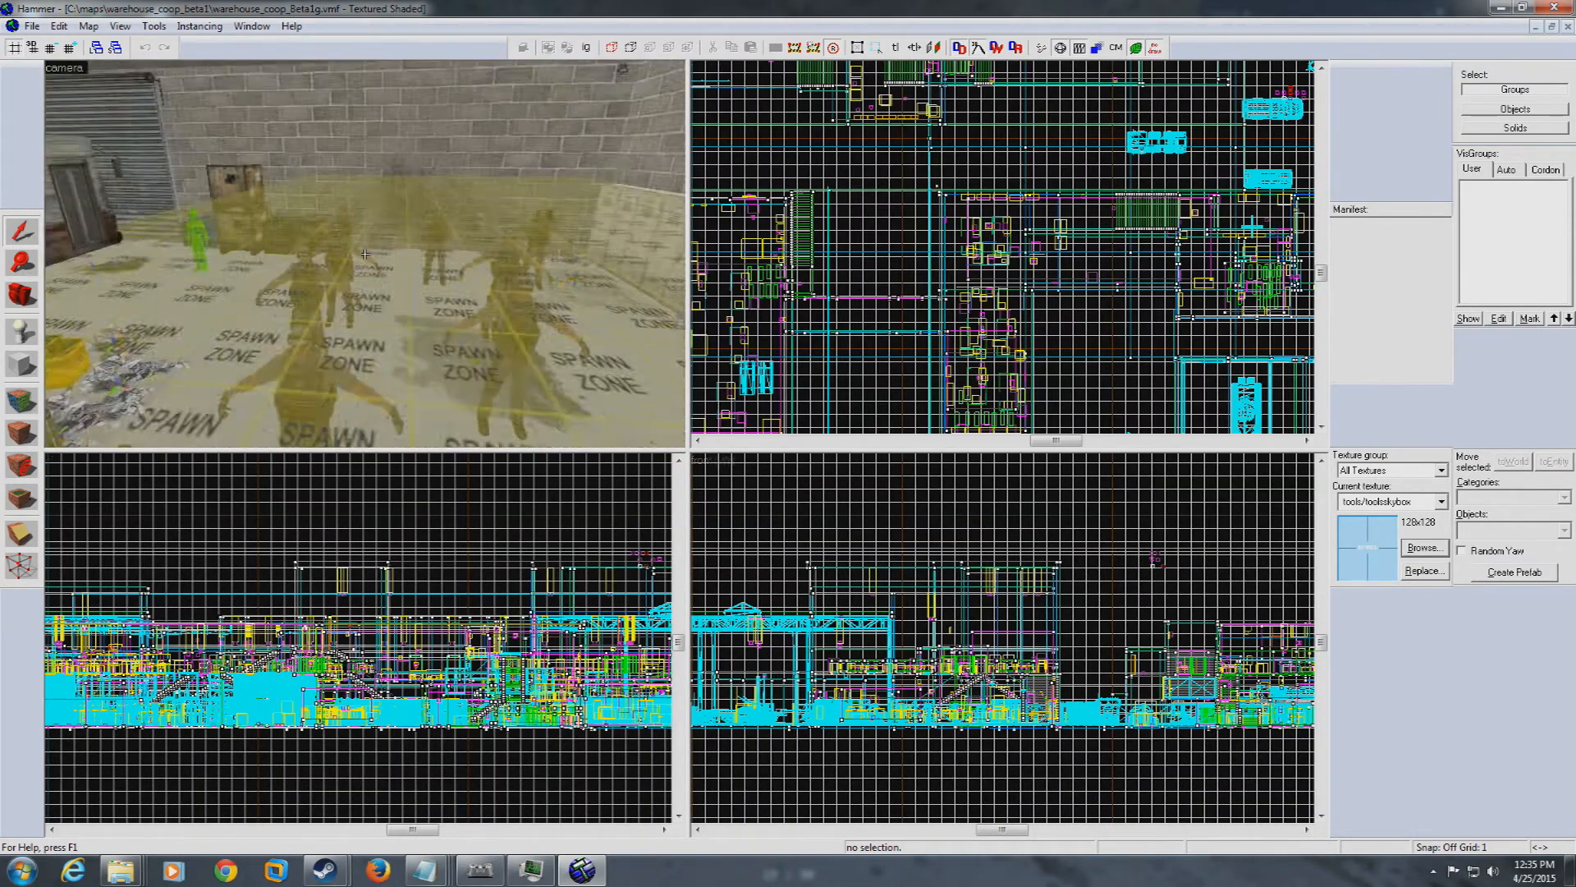
key(w)
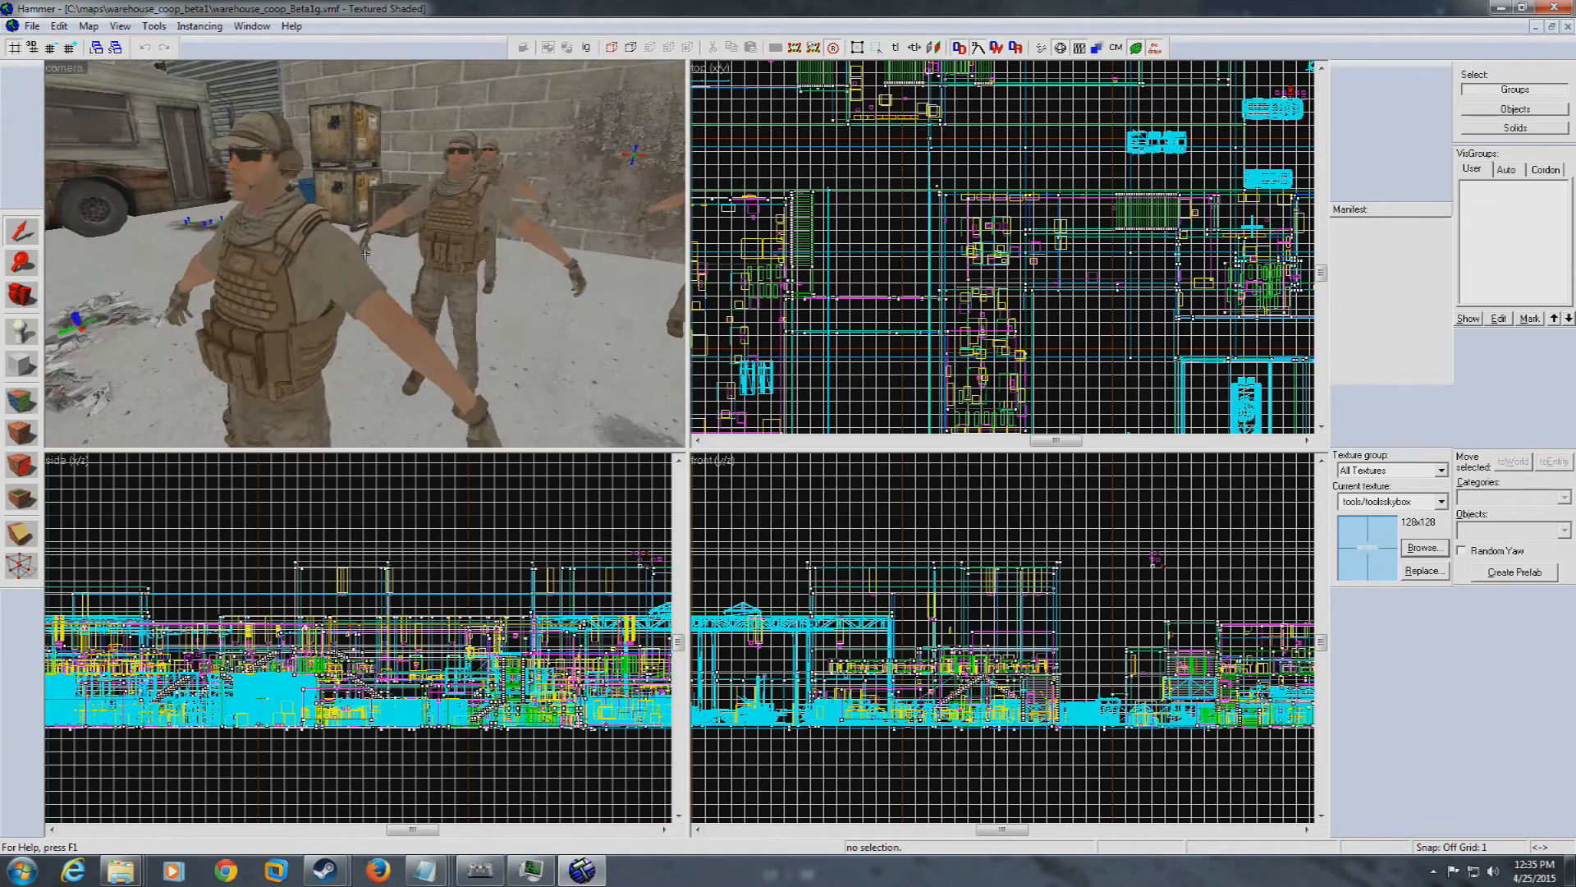
Copy the World Model path models/characters/security_light.mdl from a soldier spawn point's properties and close them without changes
click(317, 266)
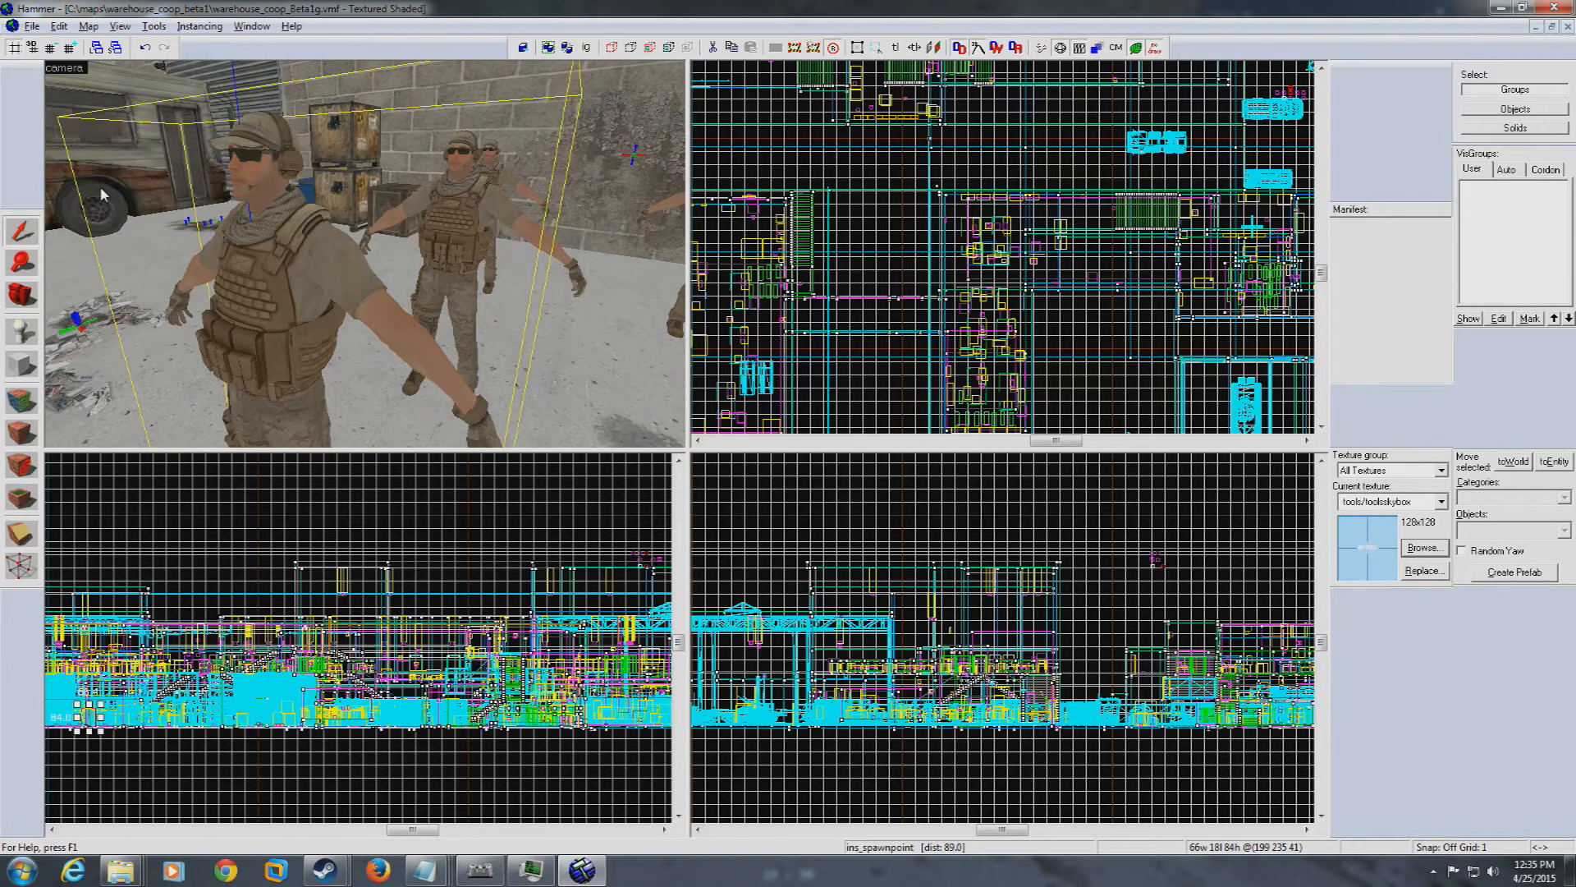
key(alt+Return)
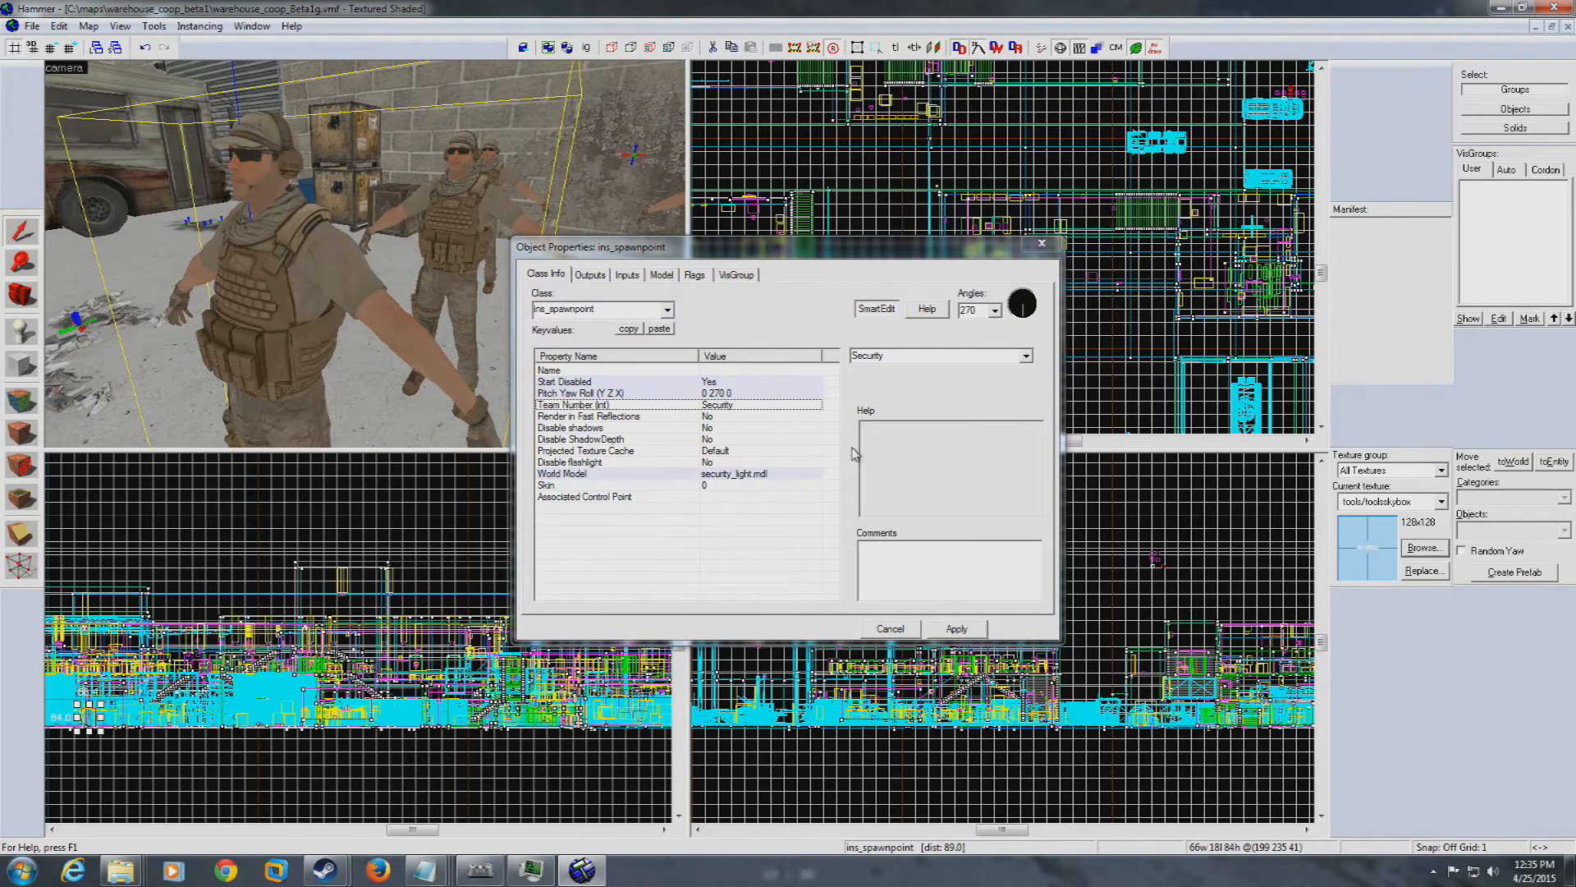
click(767, 474)
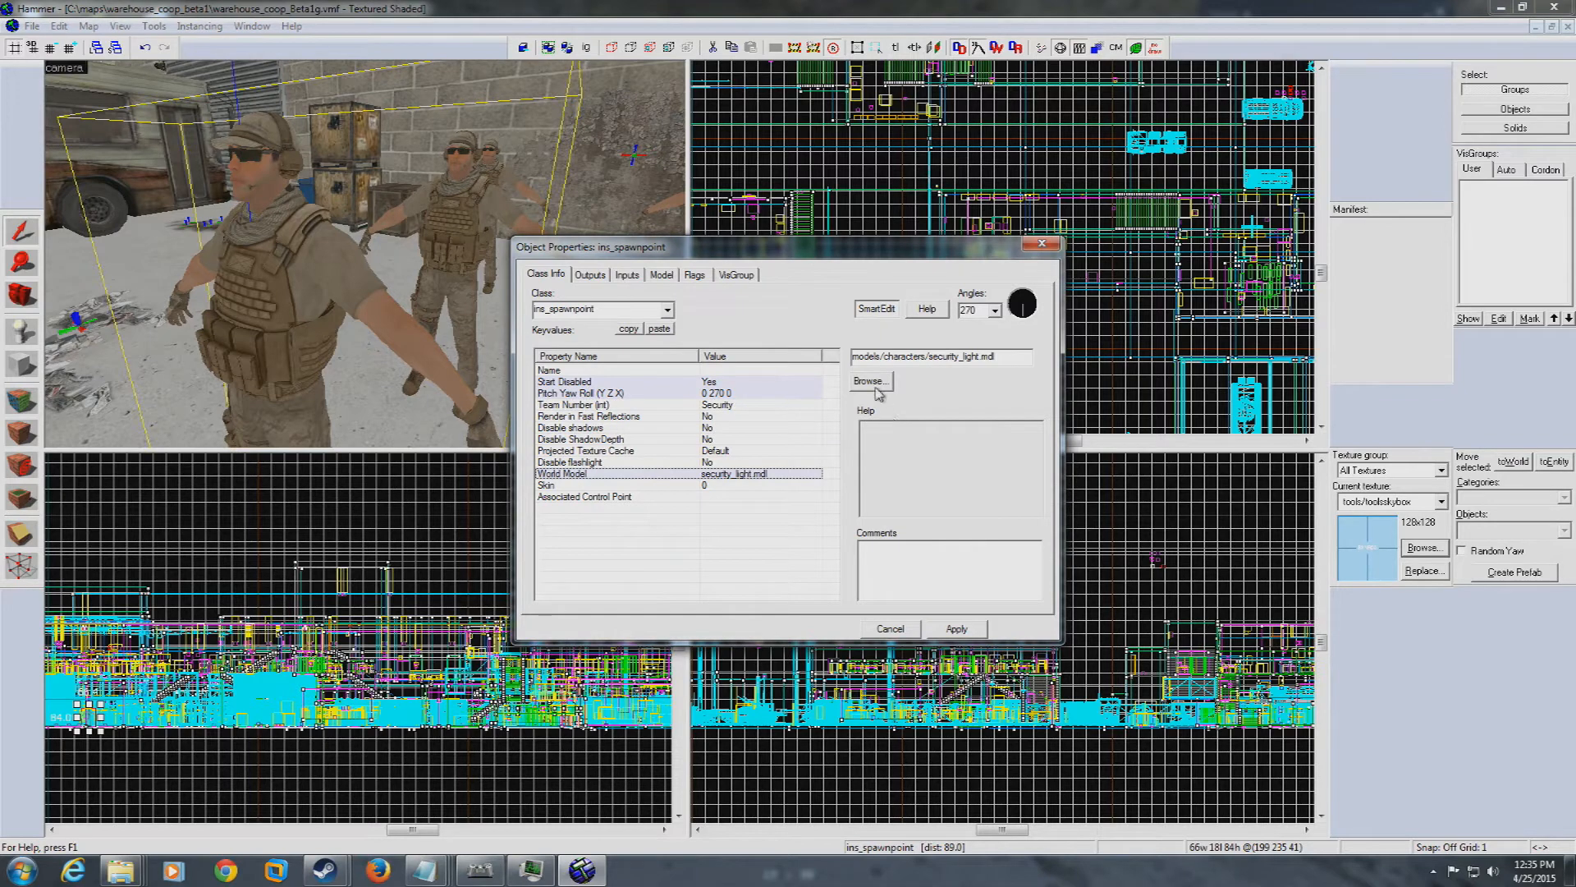
click(1008, 360)
drag(978, 359, 841, 358)
key(ctrl+c)
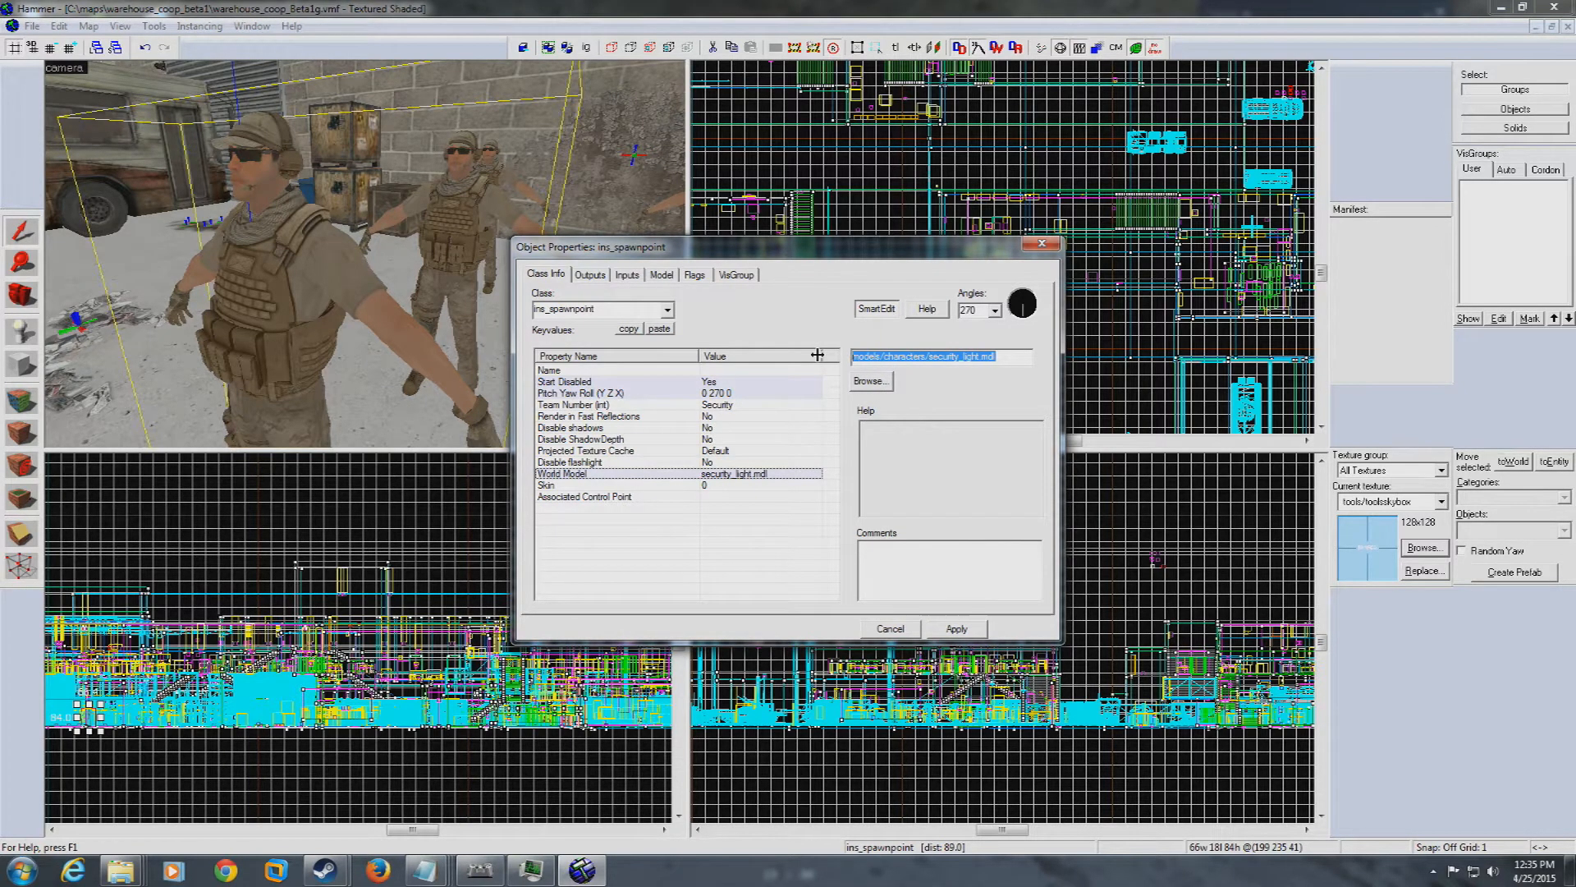
click(878, 629)
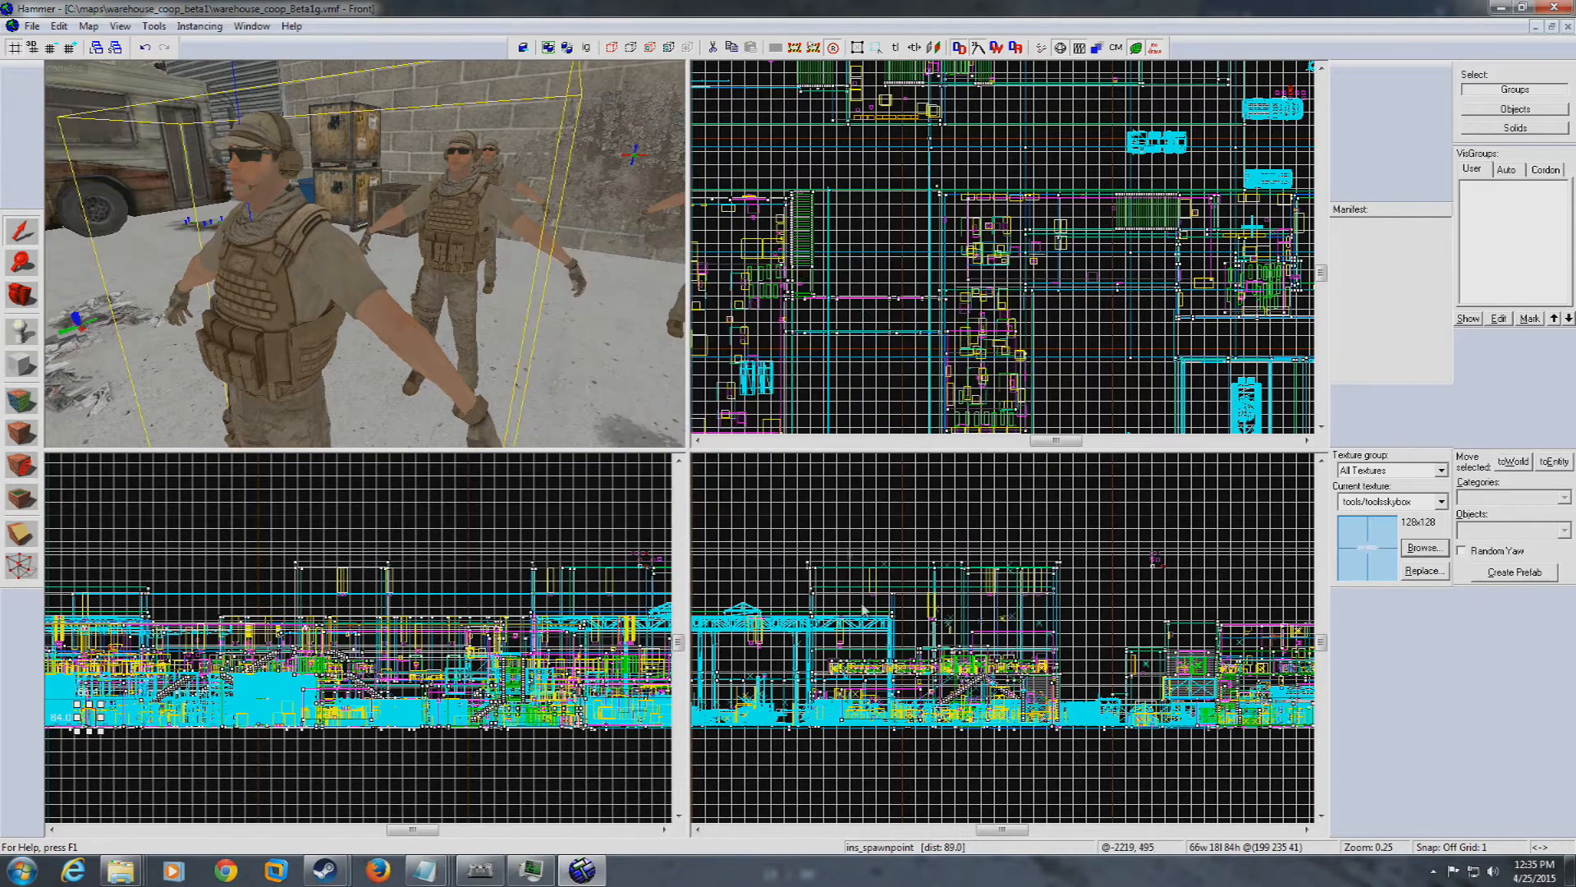
Return to the new untitled map and set its spawn point's World Model to models/characters/security_light.mdl, closing the properties
click(256, 28)
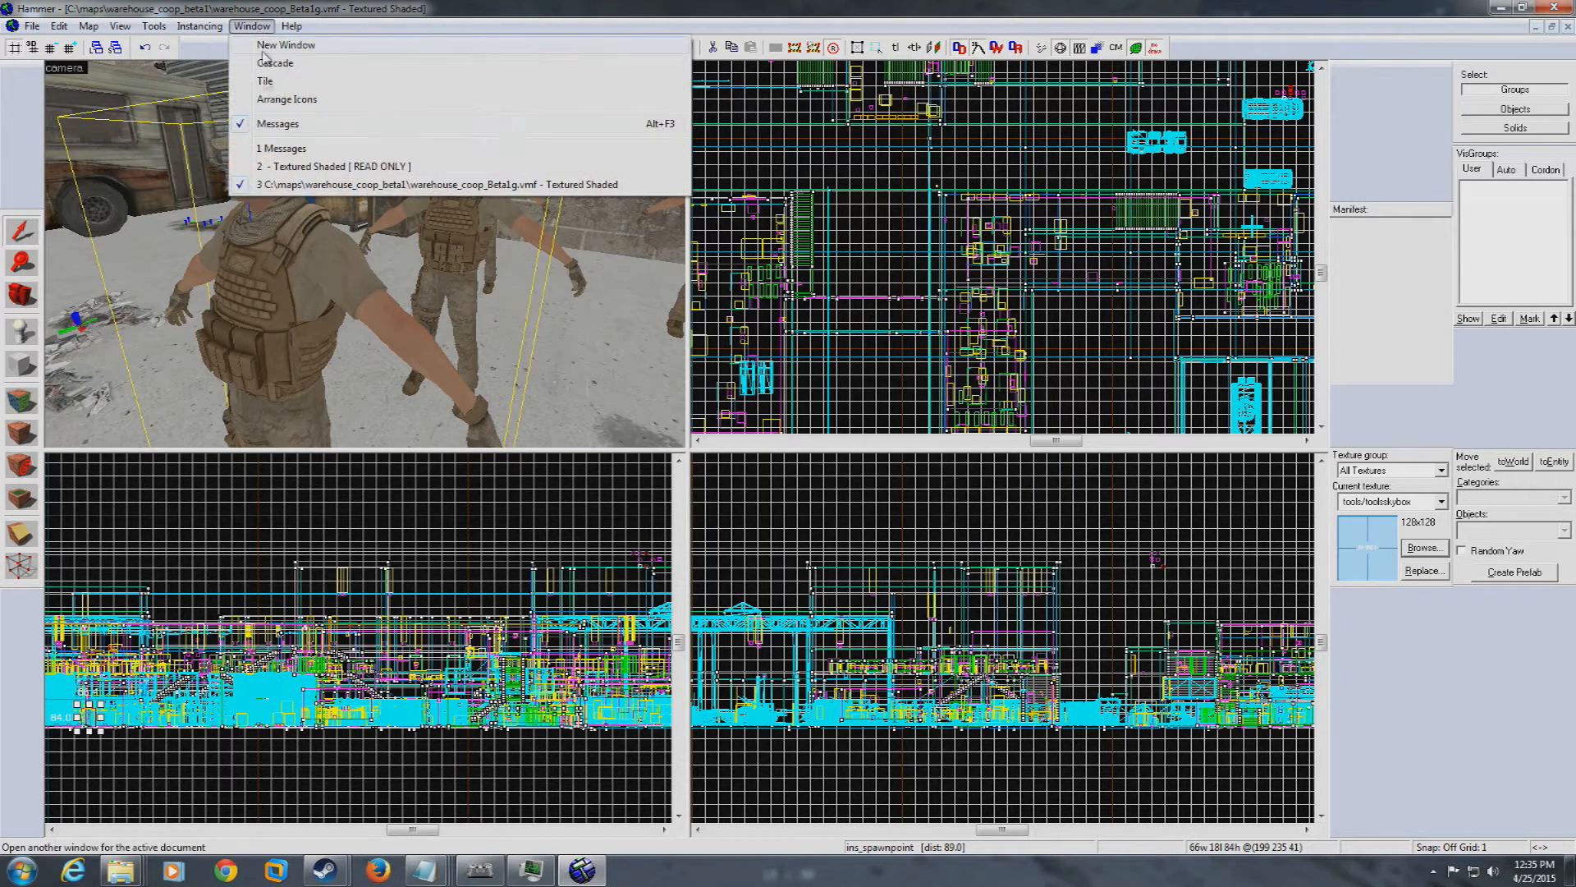
click(284, 165)
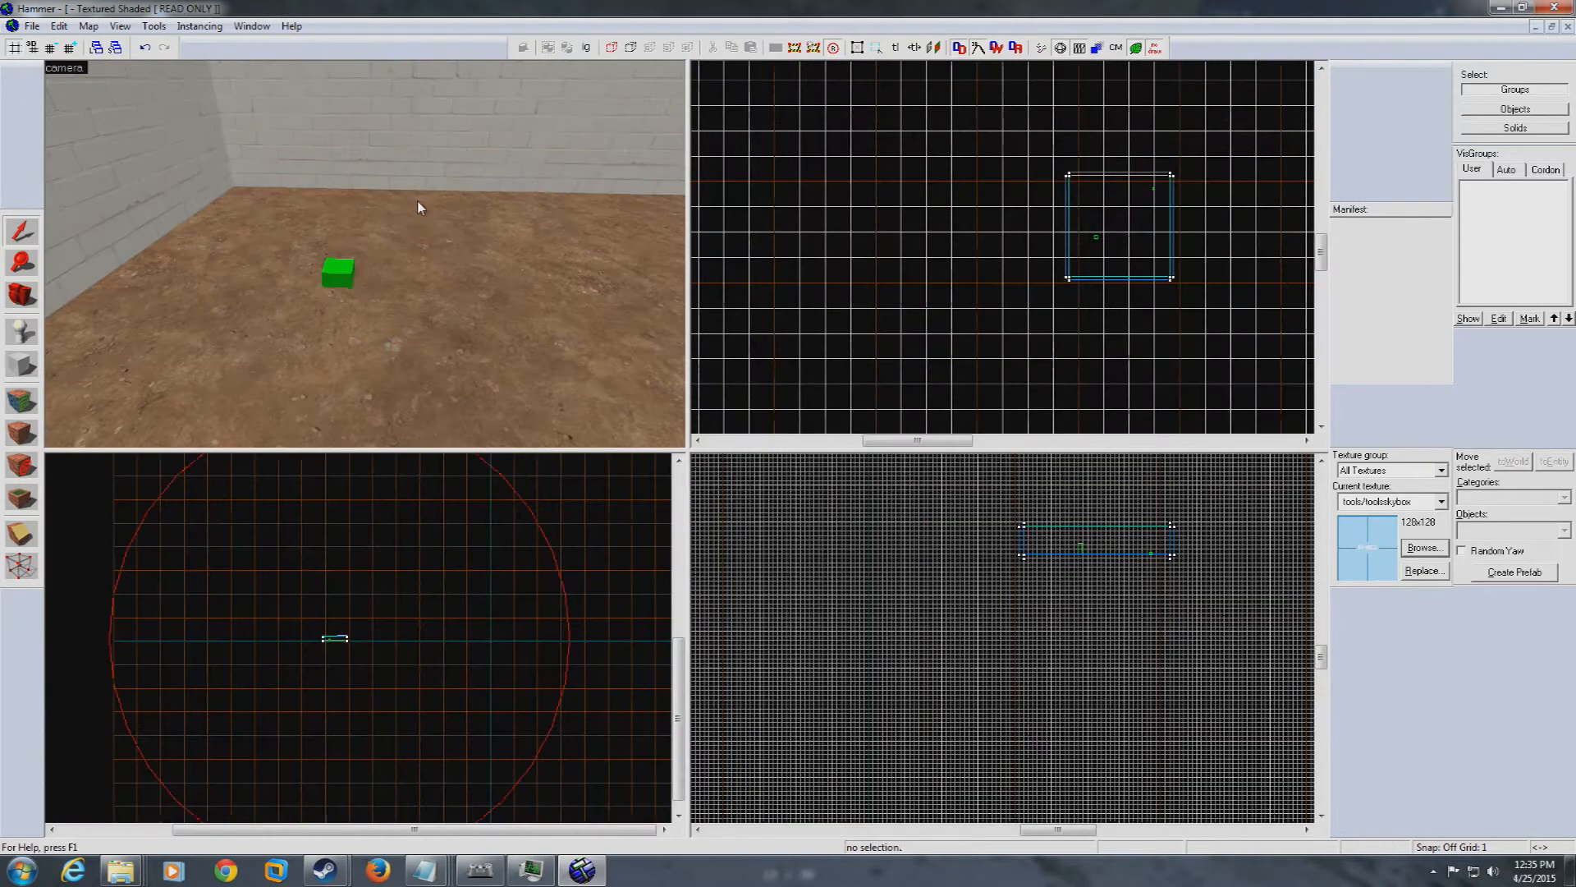
click(340, 275)
double_click(348, 269)
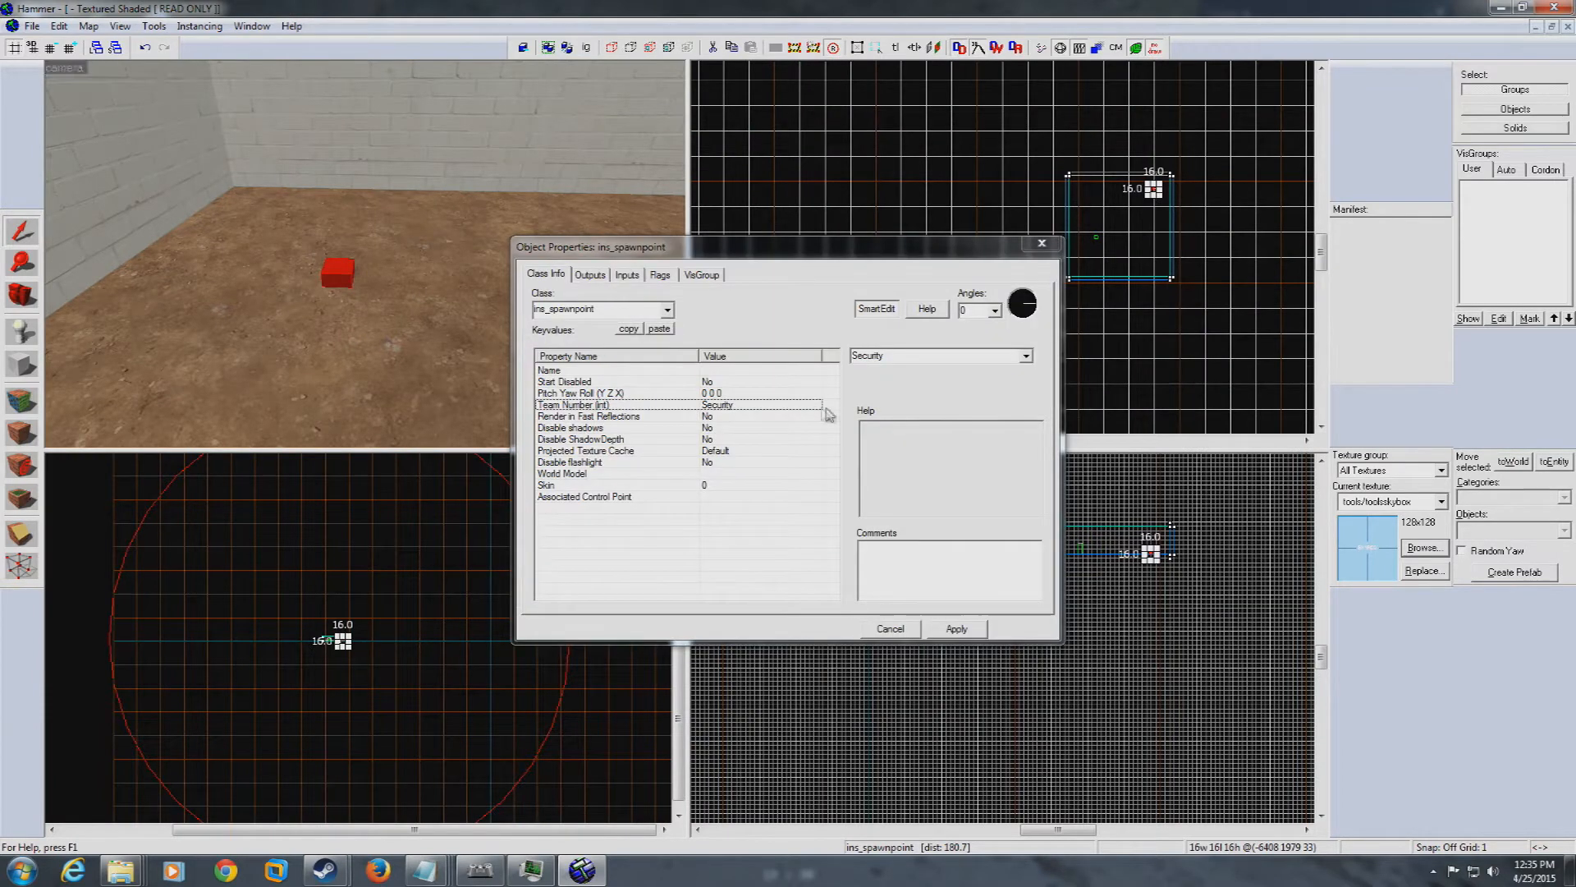
click(656, 474)
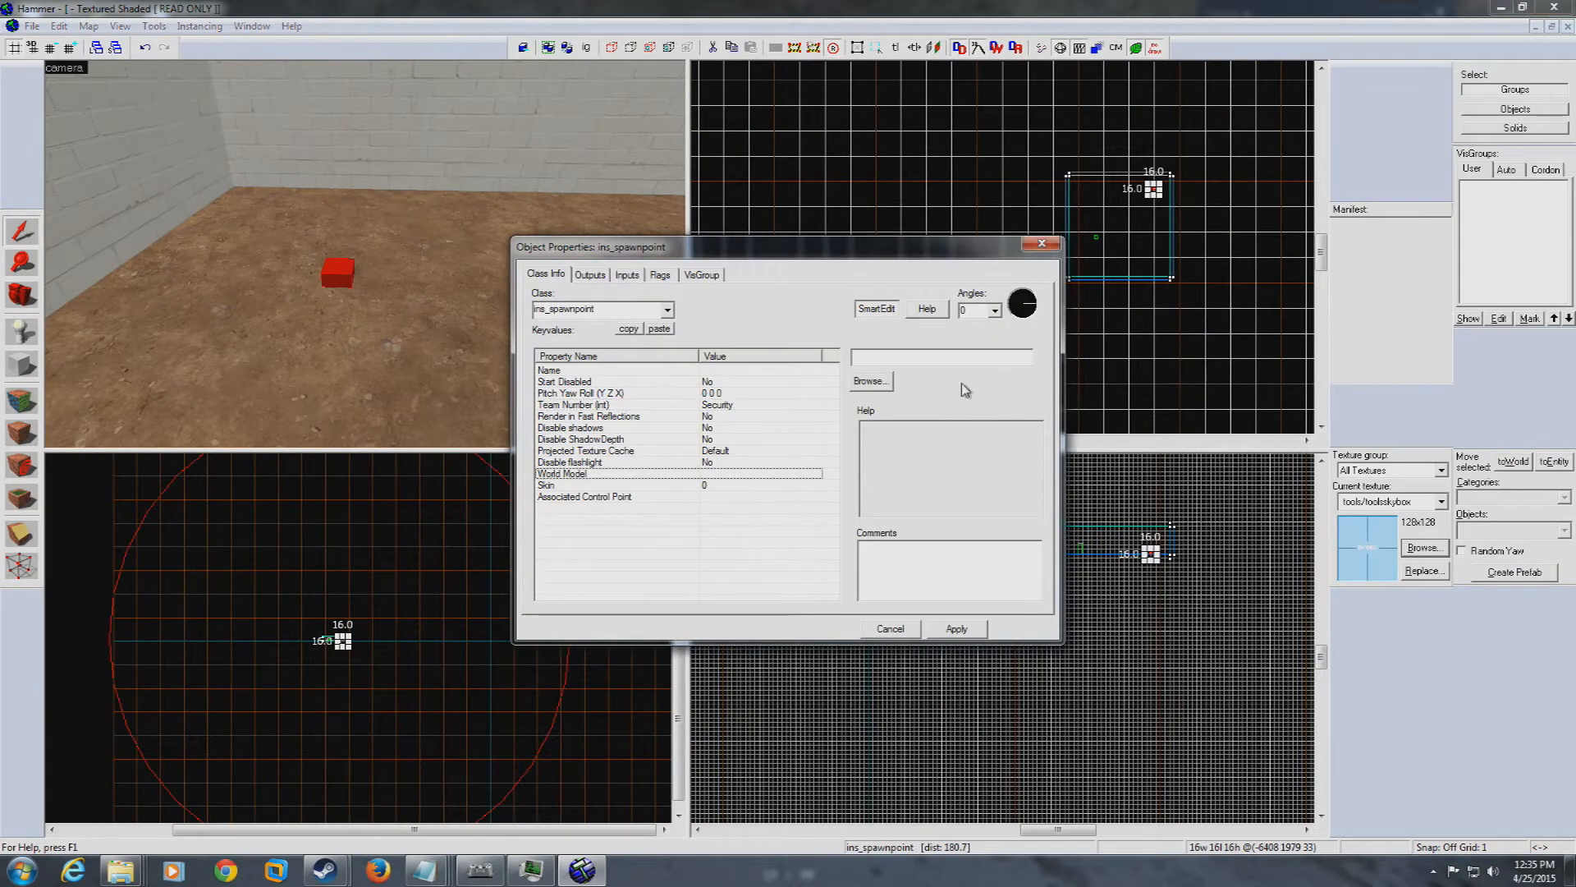
key(ctrl+v)
click(958, 630)
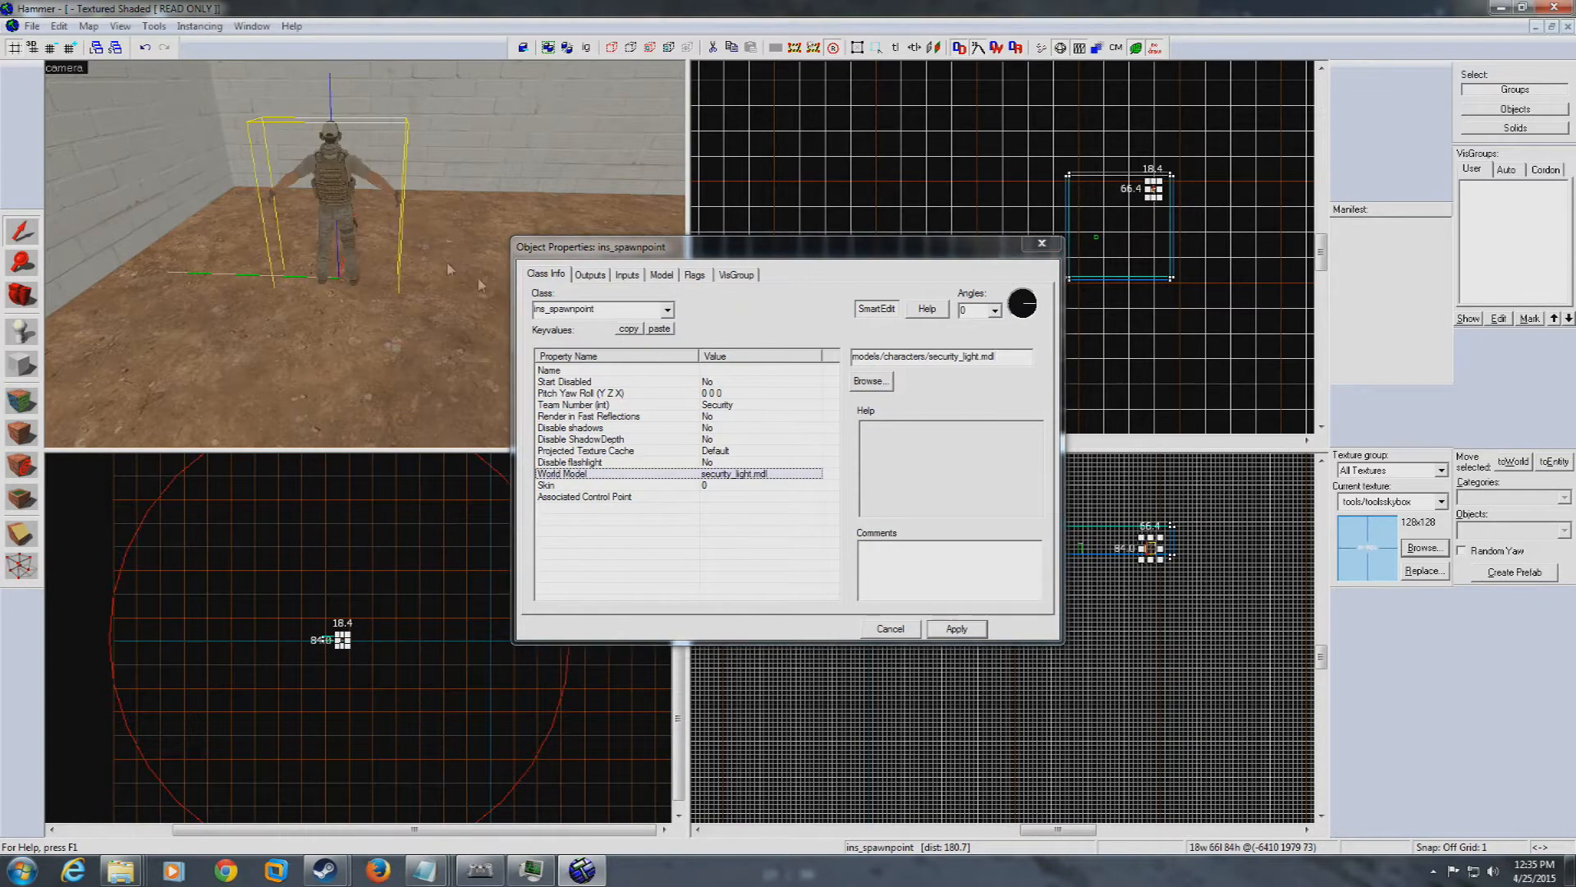
click(1042, 244)
Turn on grid snapping and reduce the grid size to 4 for positioning the soldier spawn point
key(z)
key(d)
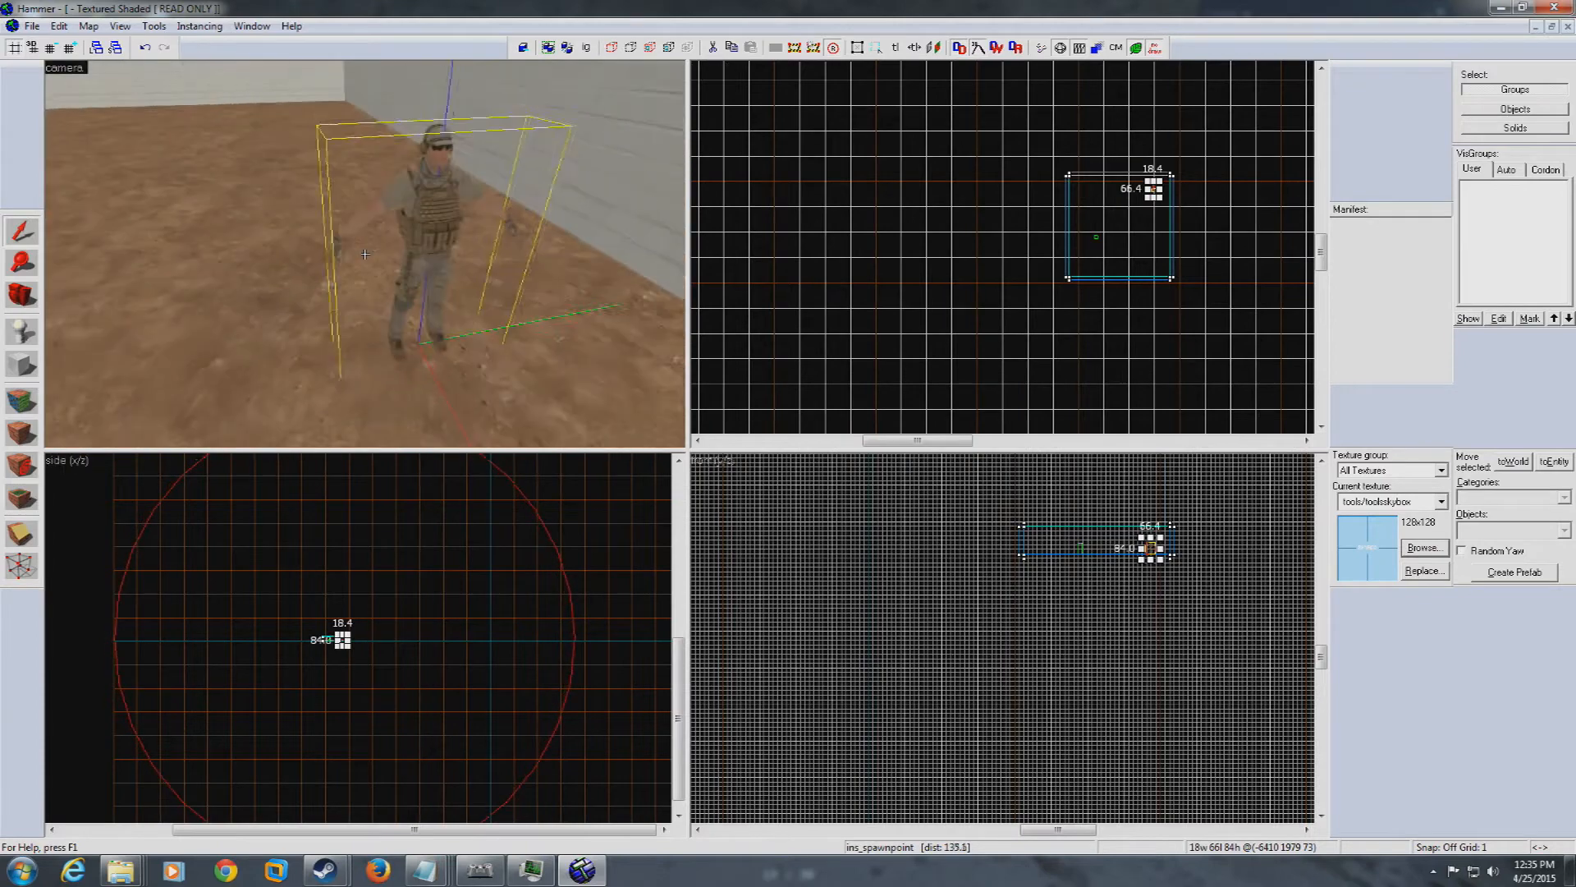
key(w)
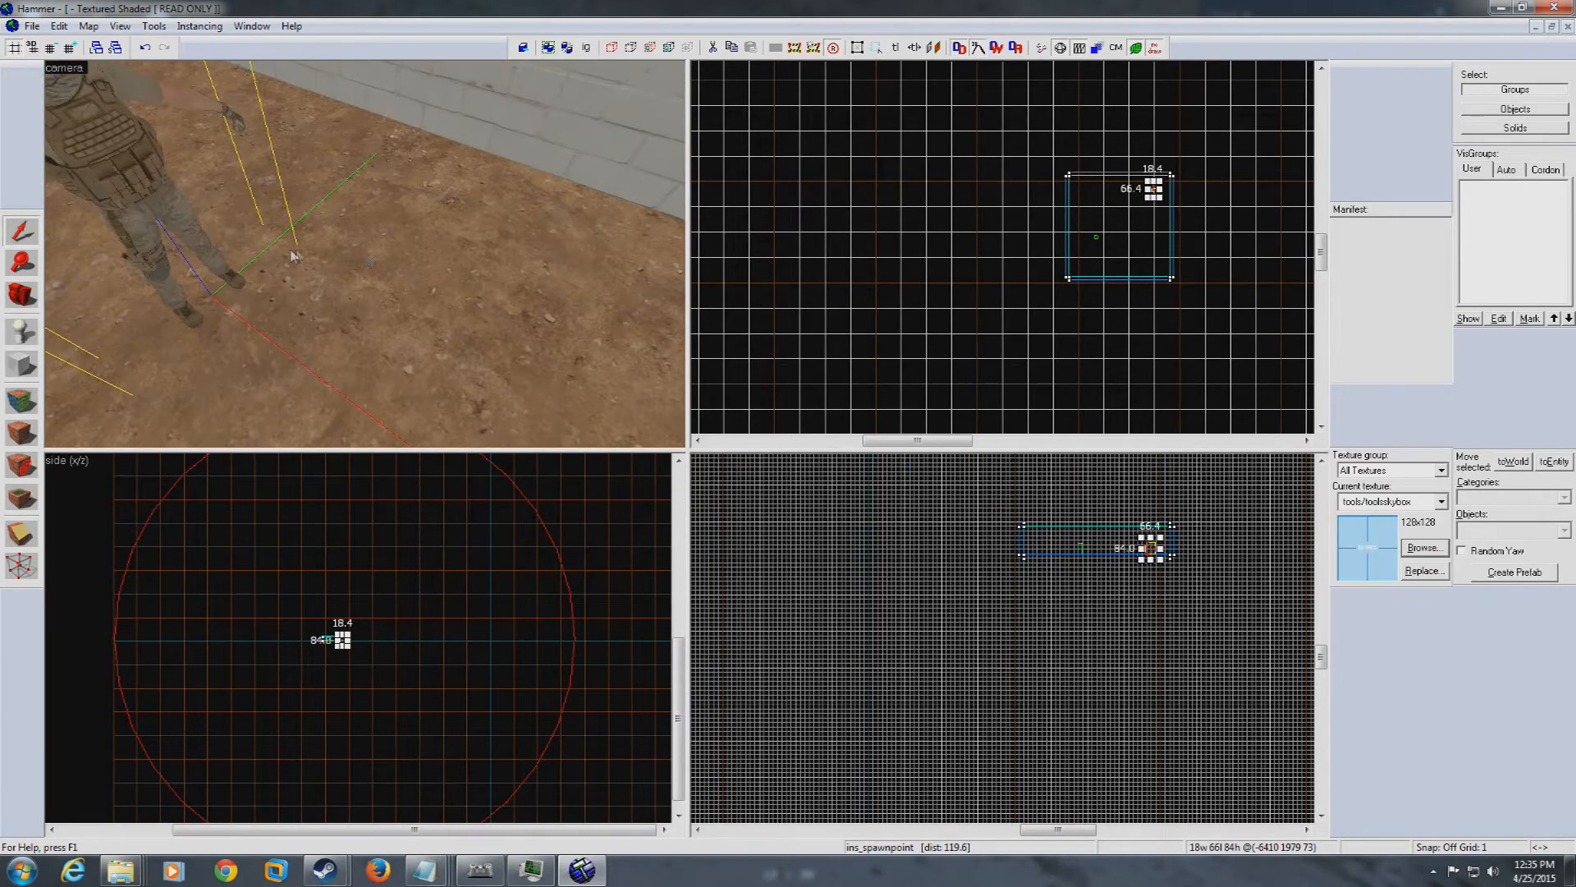
key(z)
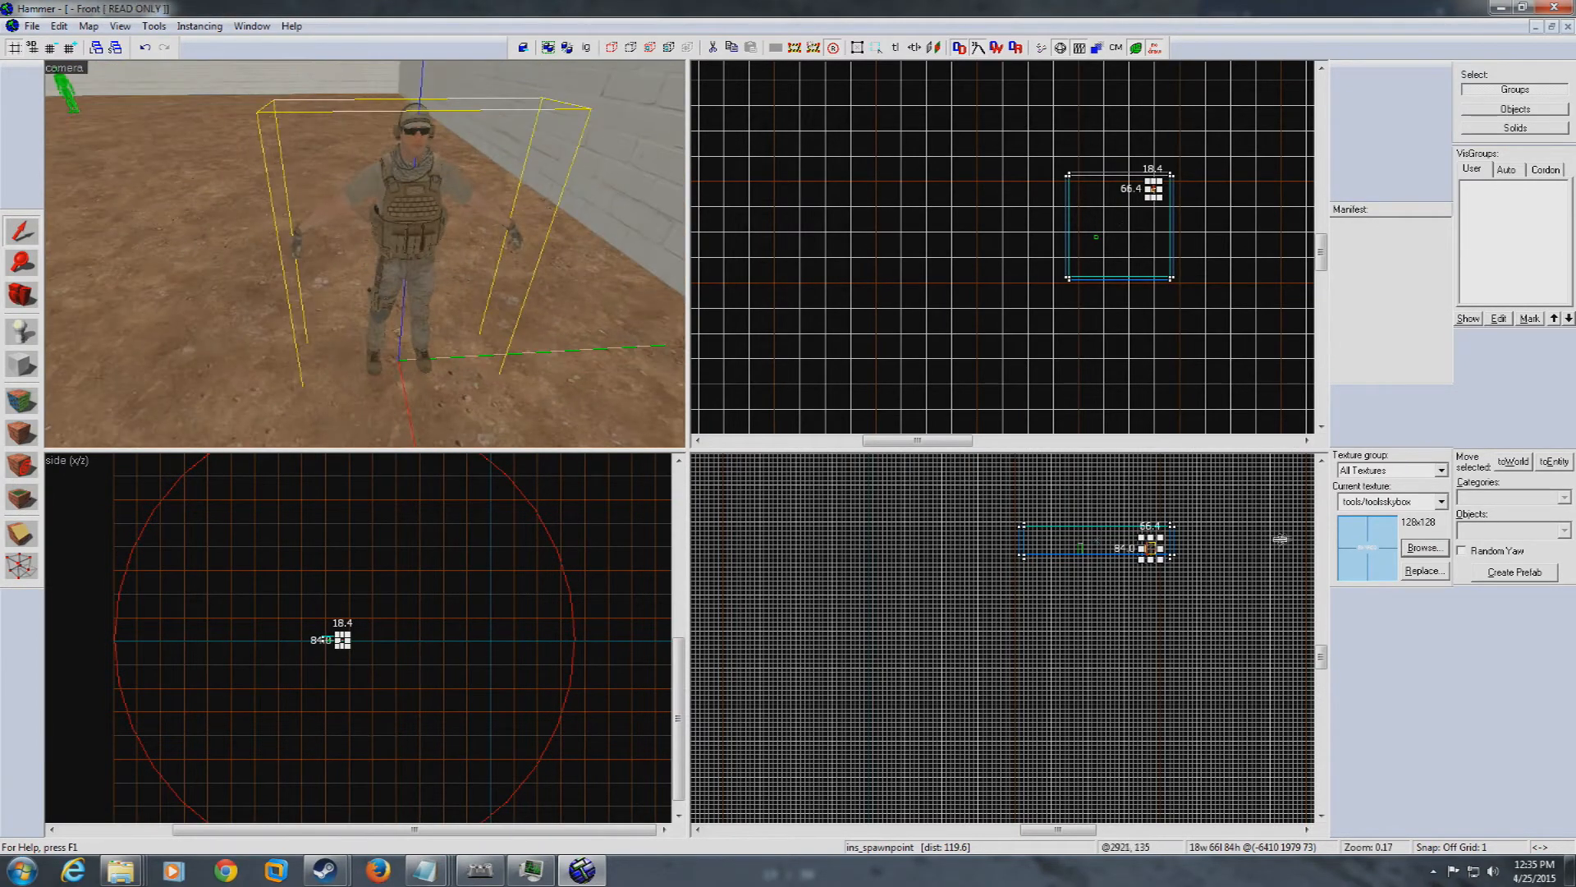
scroll(1151, 548, up, 10)
scroll(1129, 541, up, 4)
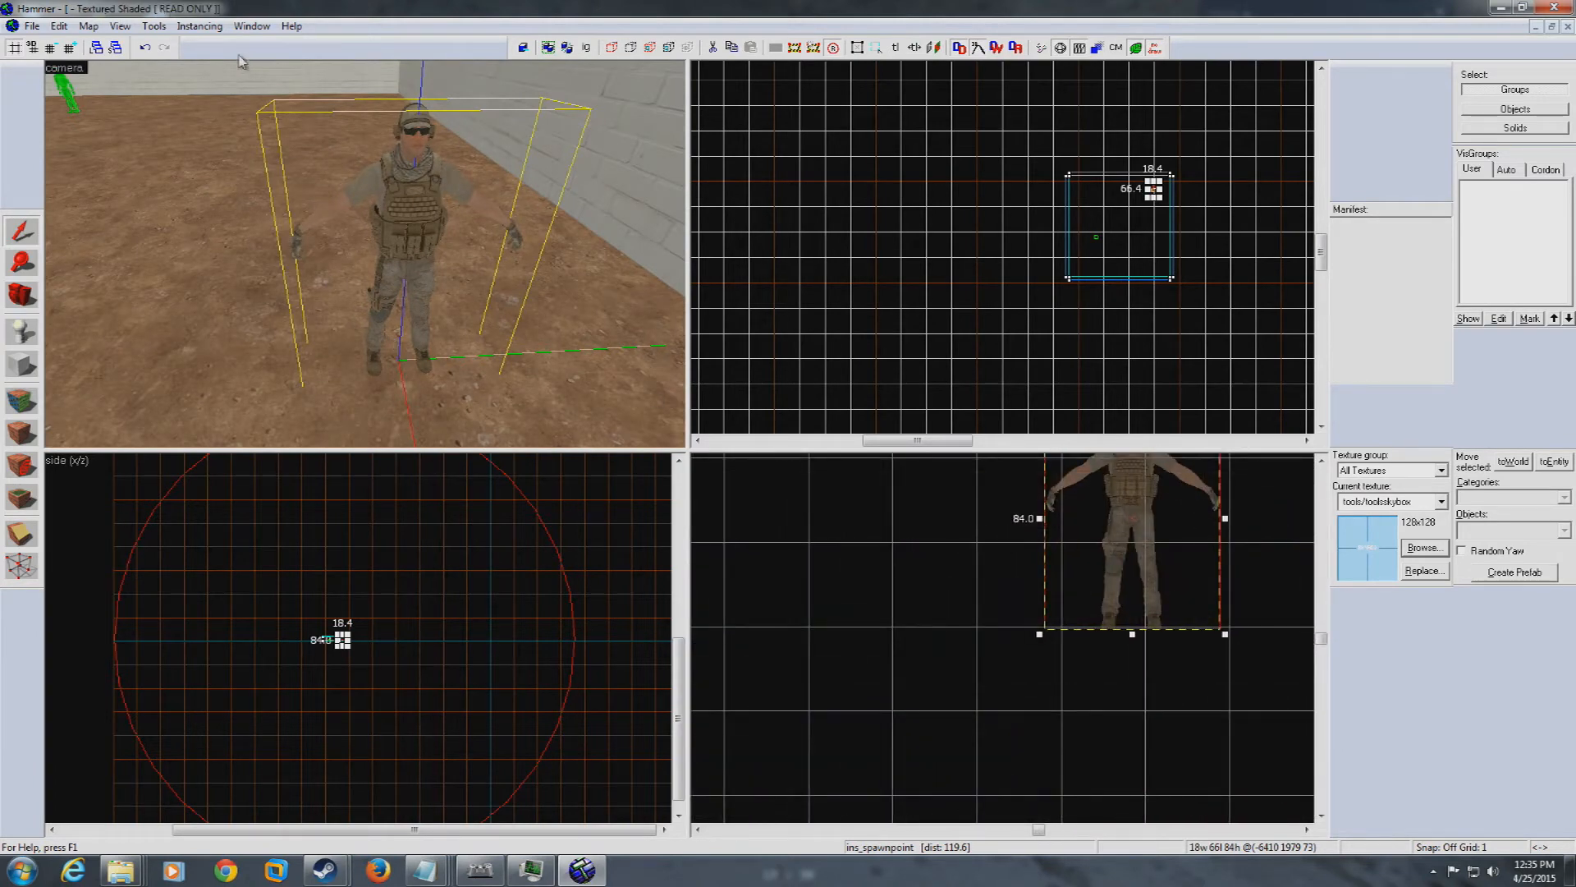
click(59, 27)
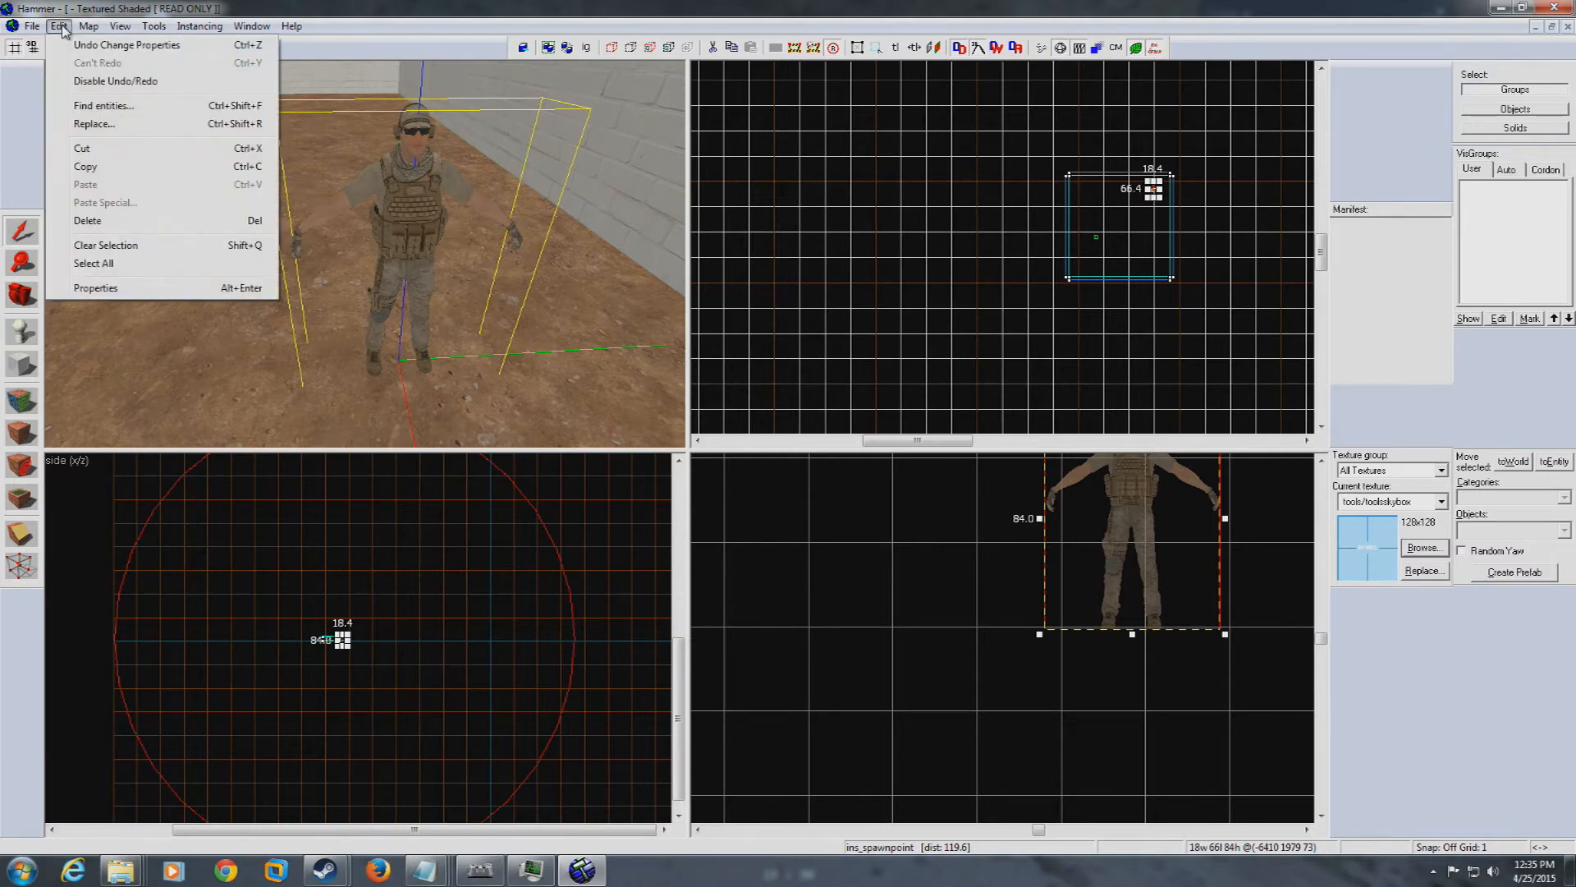
click(67, 47)
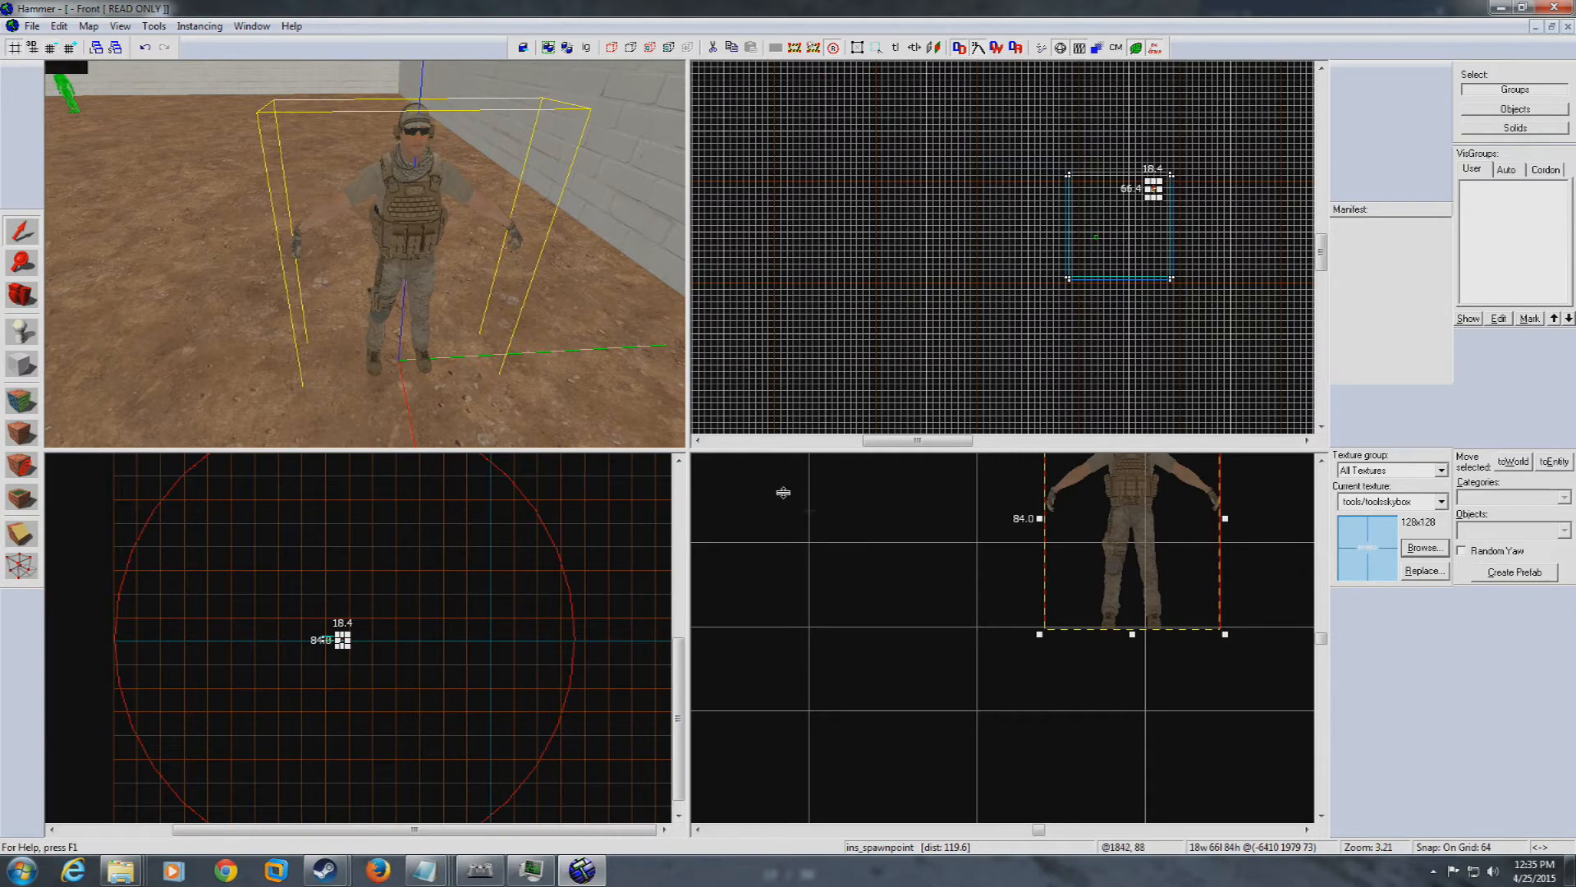
click(816, 515)
click(392, 222)
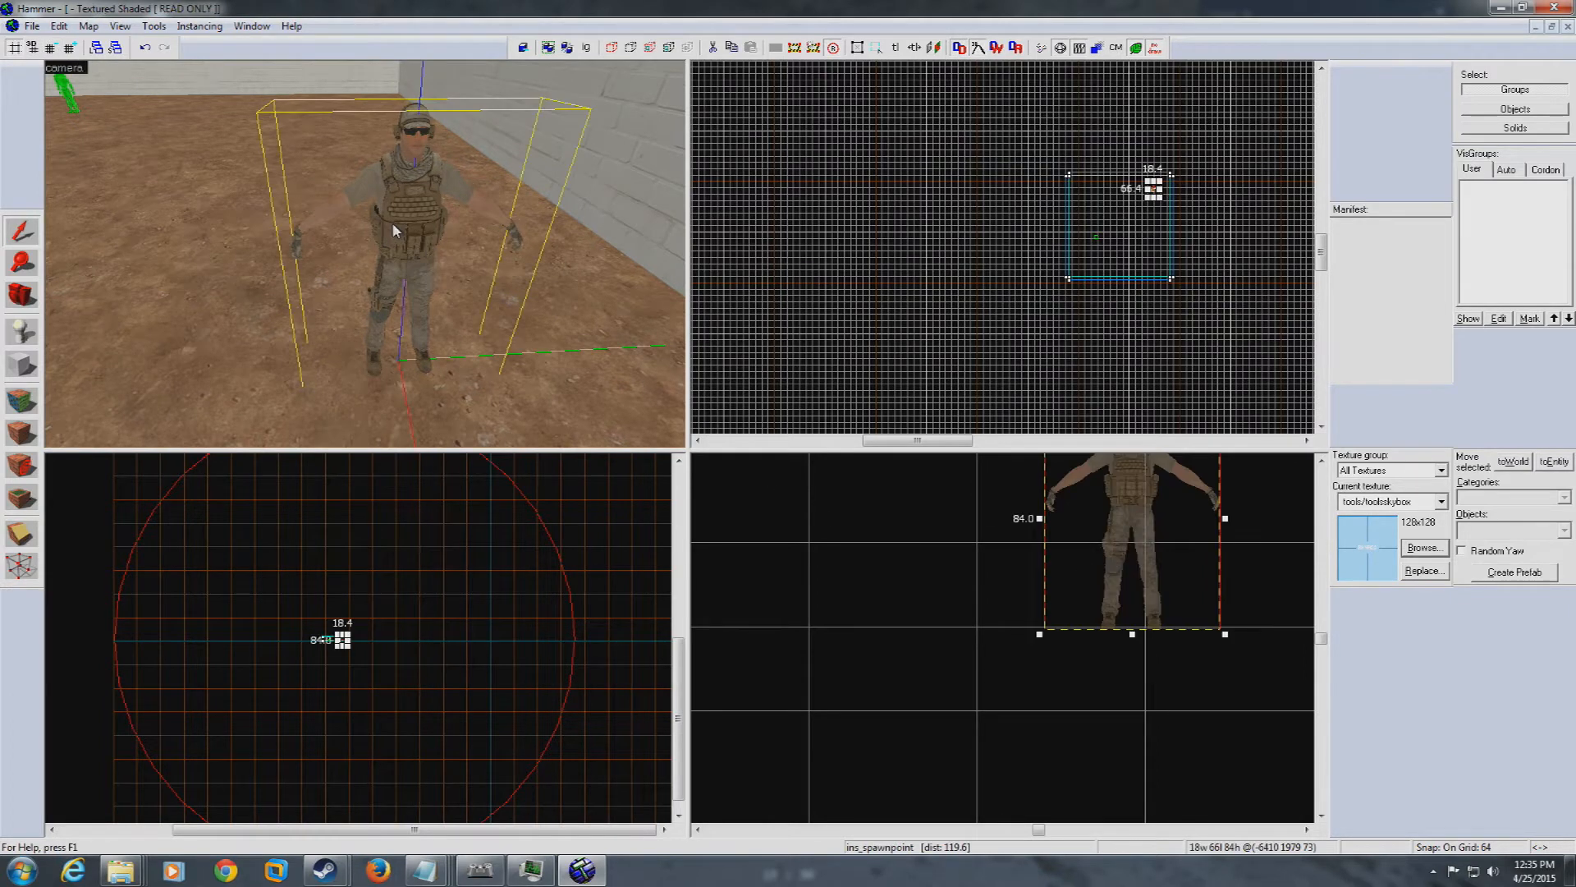
click(53, 49)
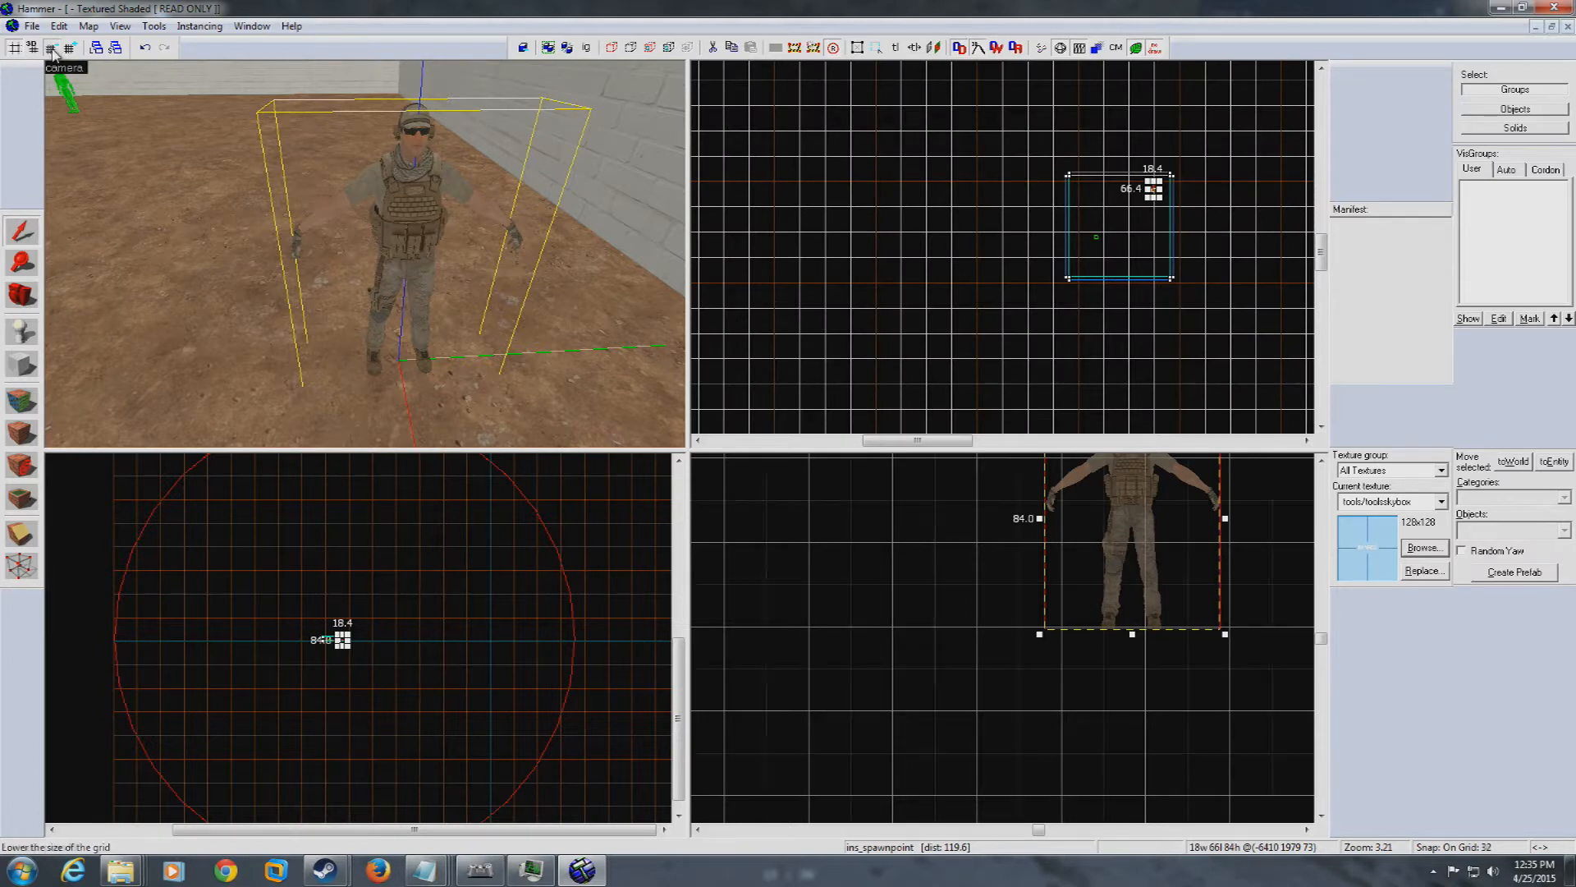
click(51, 48)
click(51, 48)
click(51, 48)
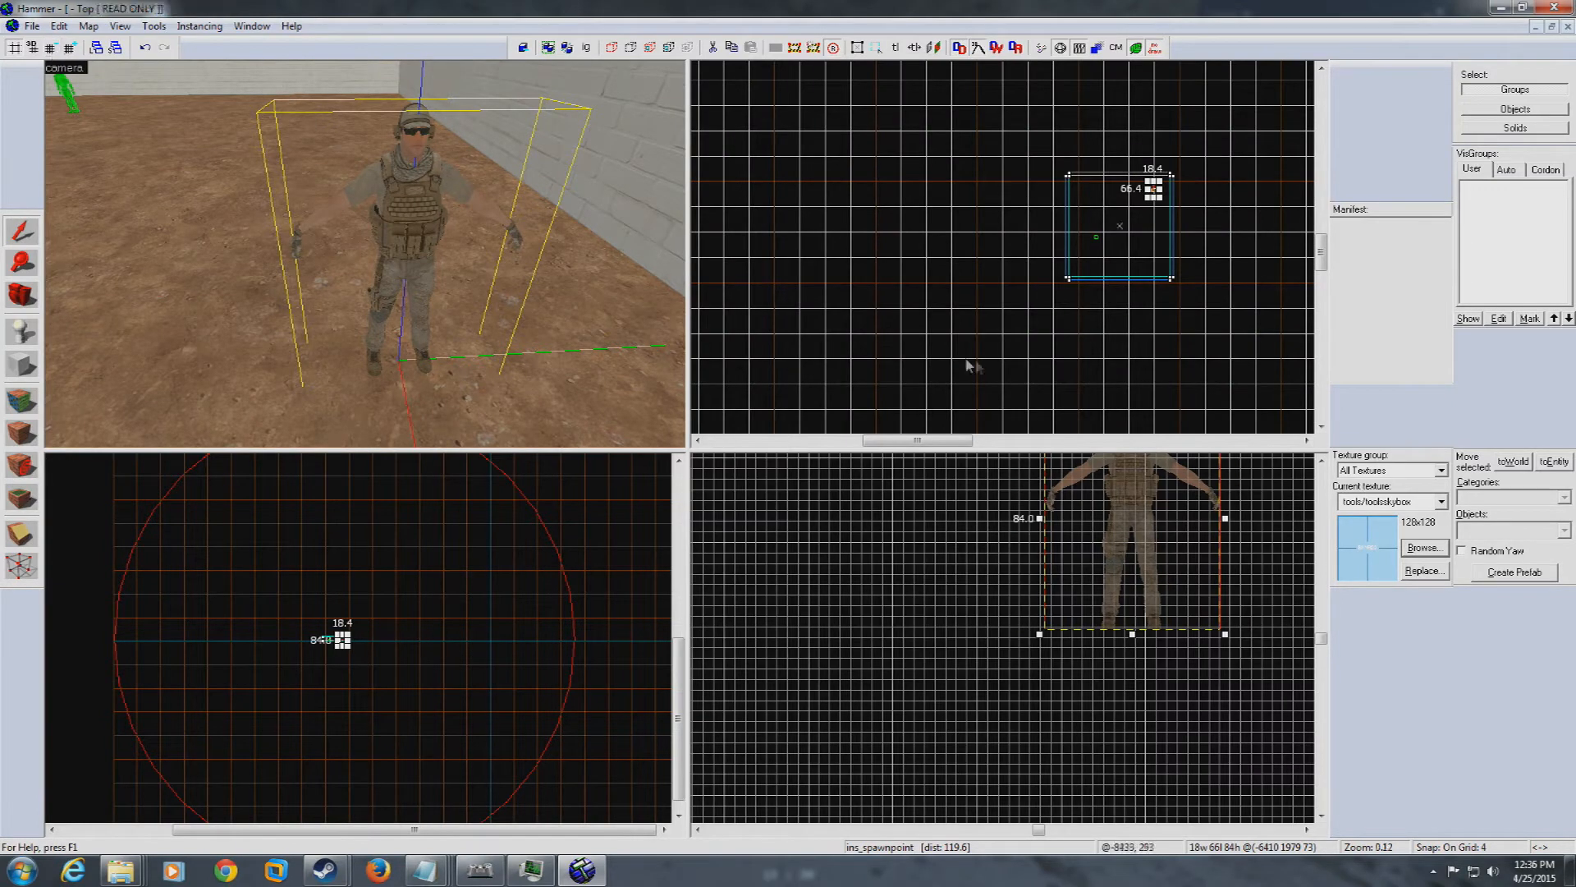
Nudge the soldier spawn point sideways and raise it about 7 units, checking the clearance between its feet and the floor
key(Up)
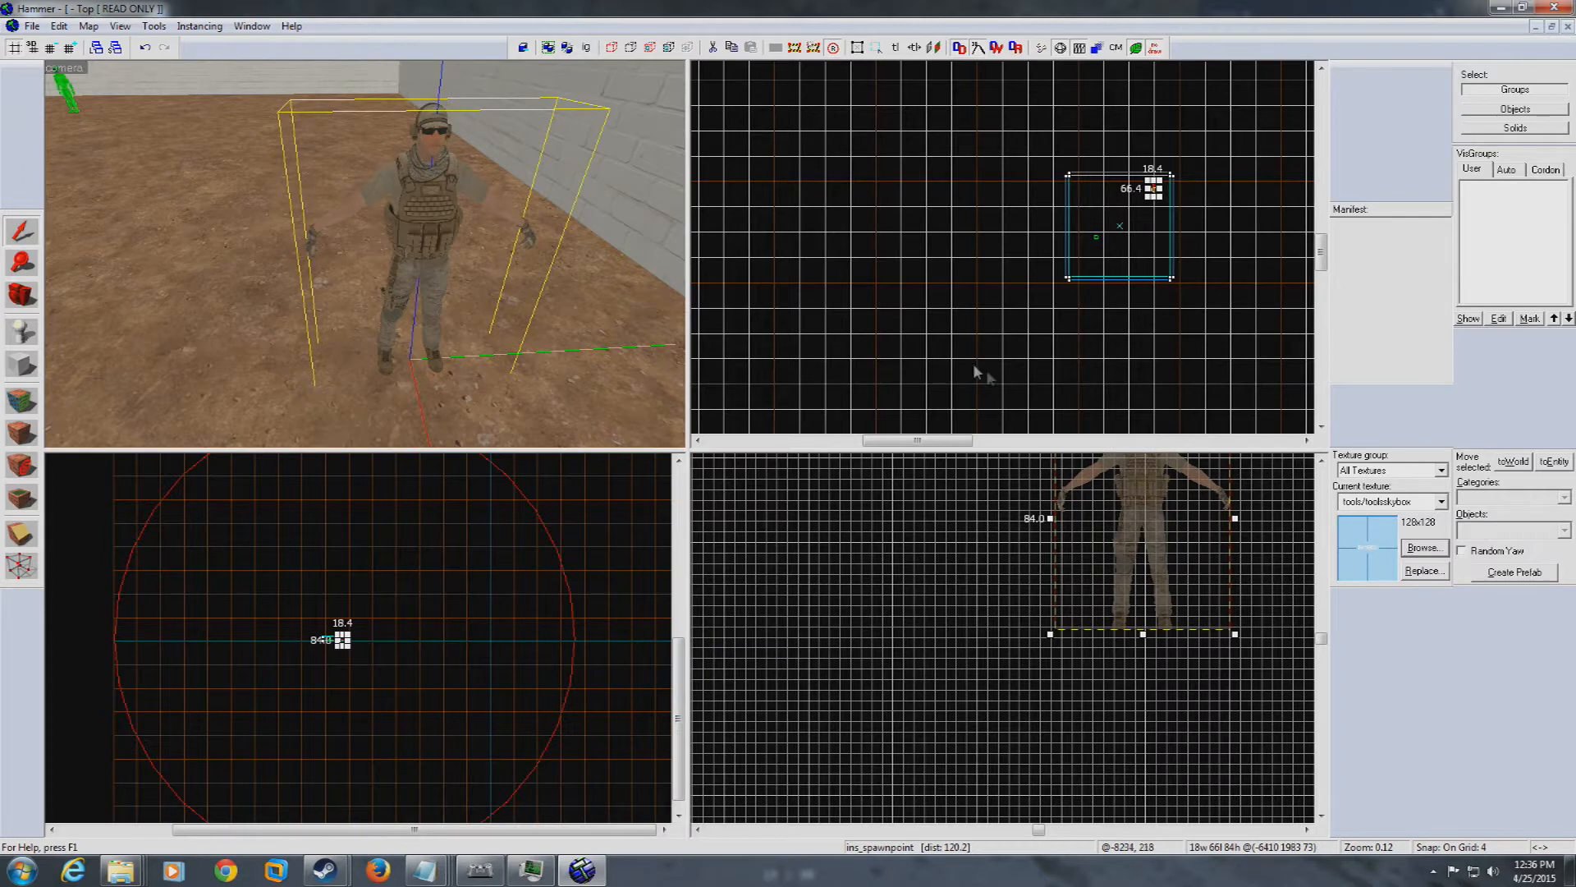
drag(1140, 541, 1125, 521)
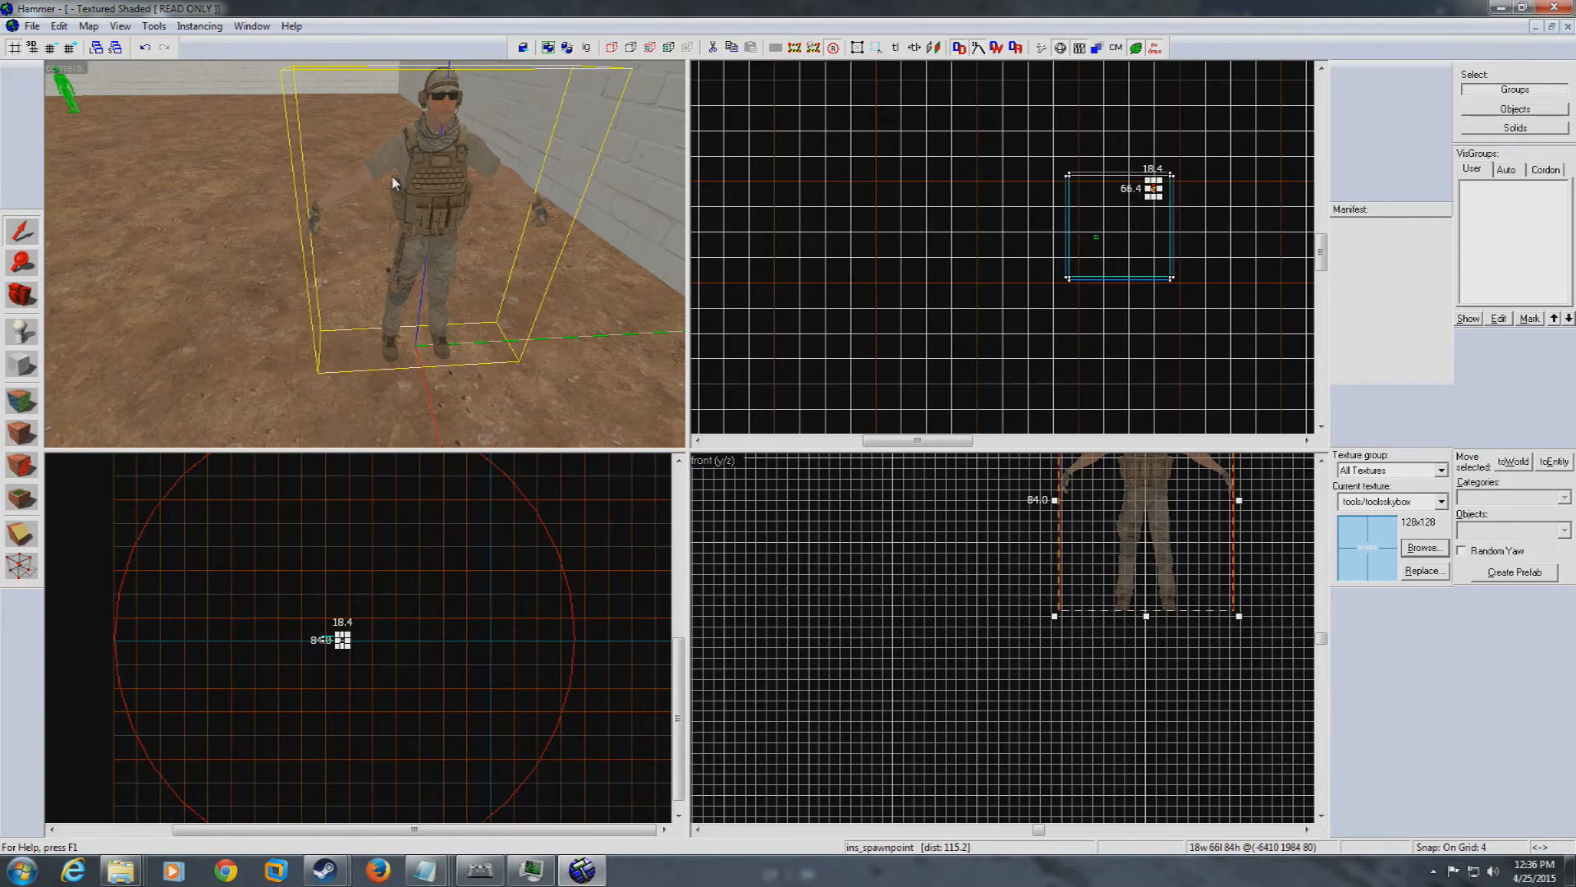
key(z)
key(w)
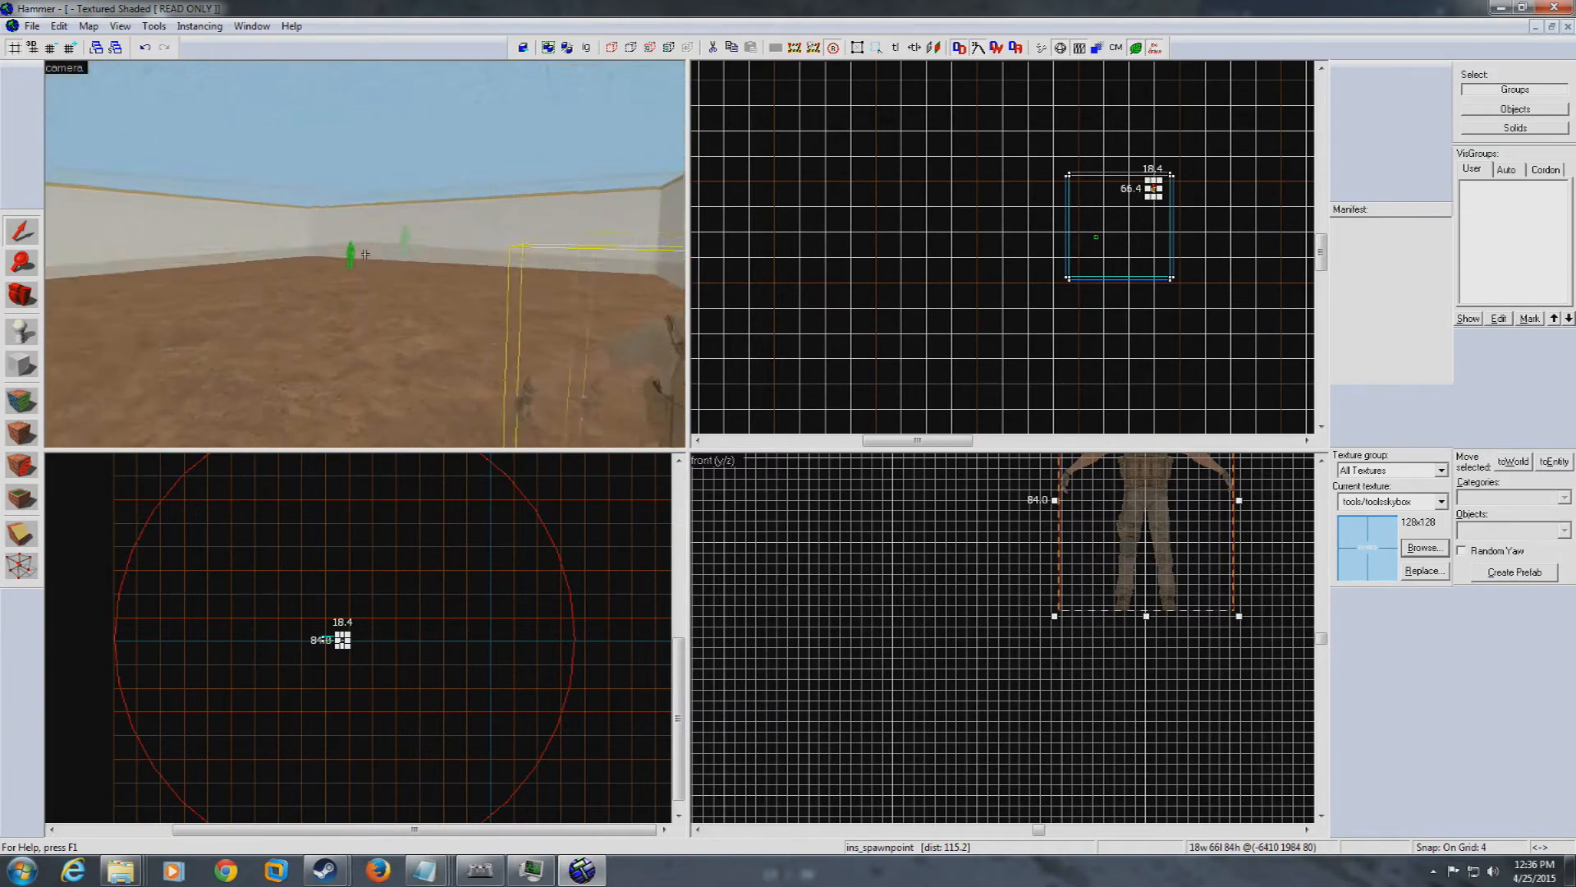
key(a)
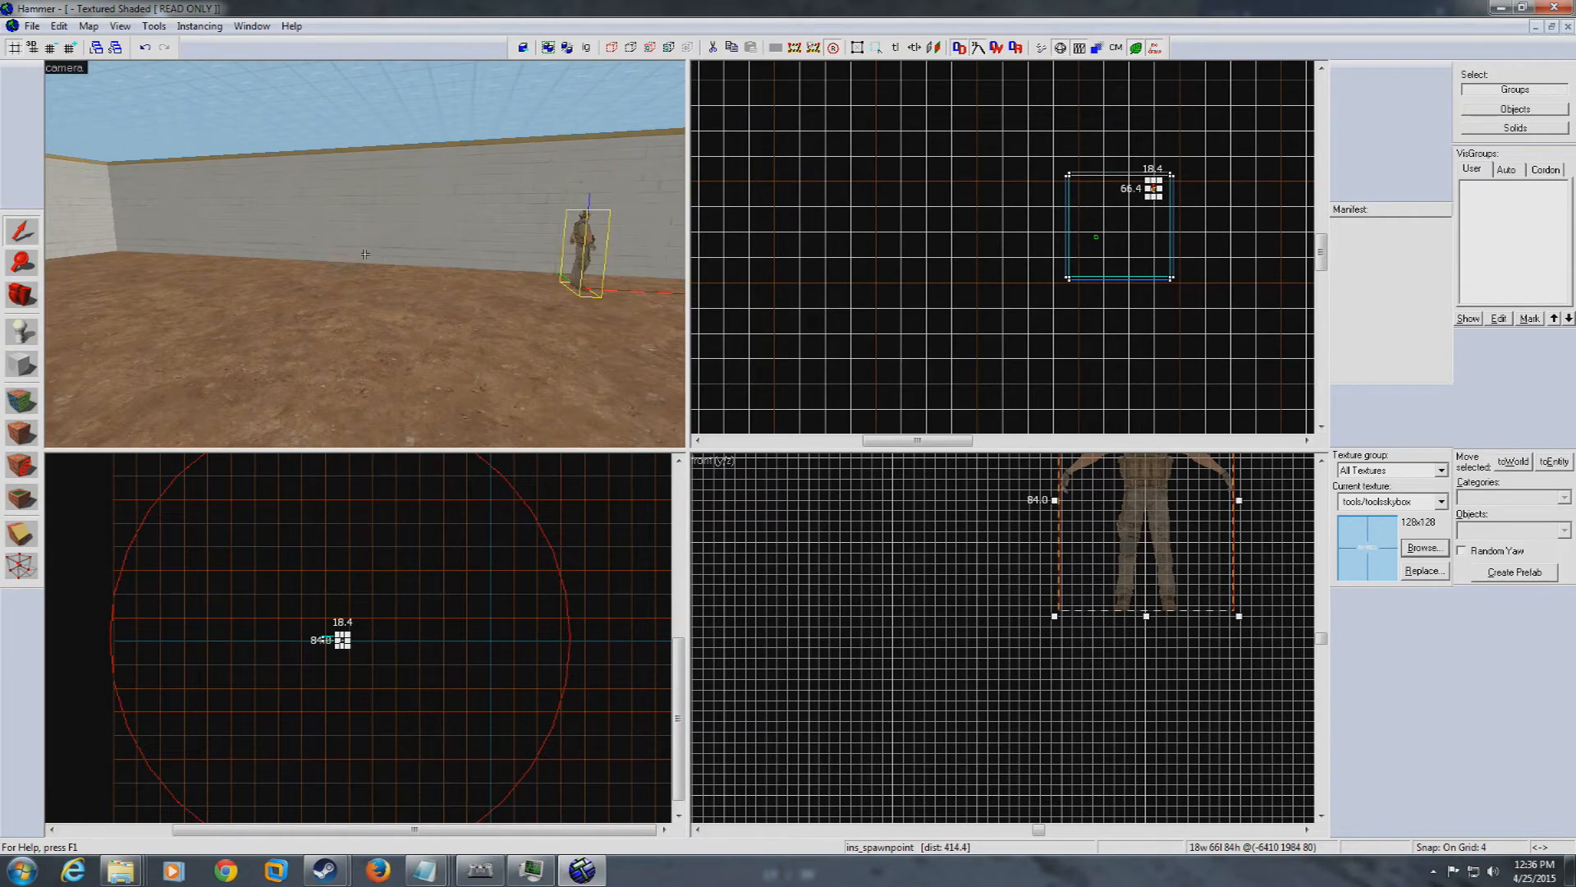
key(w)
key(w)
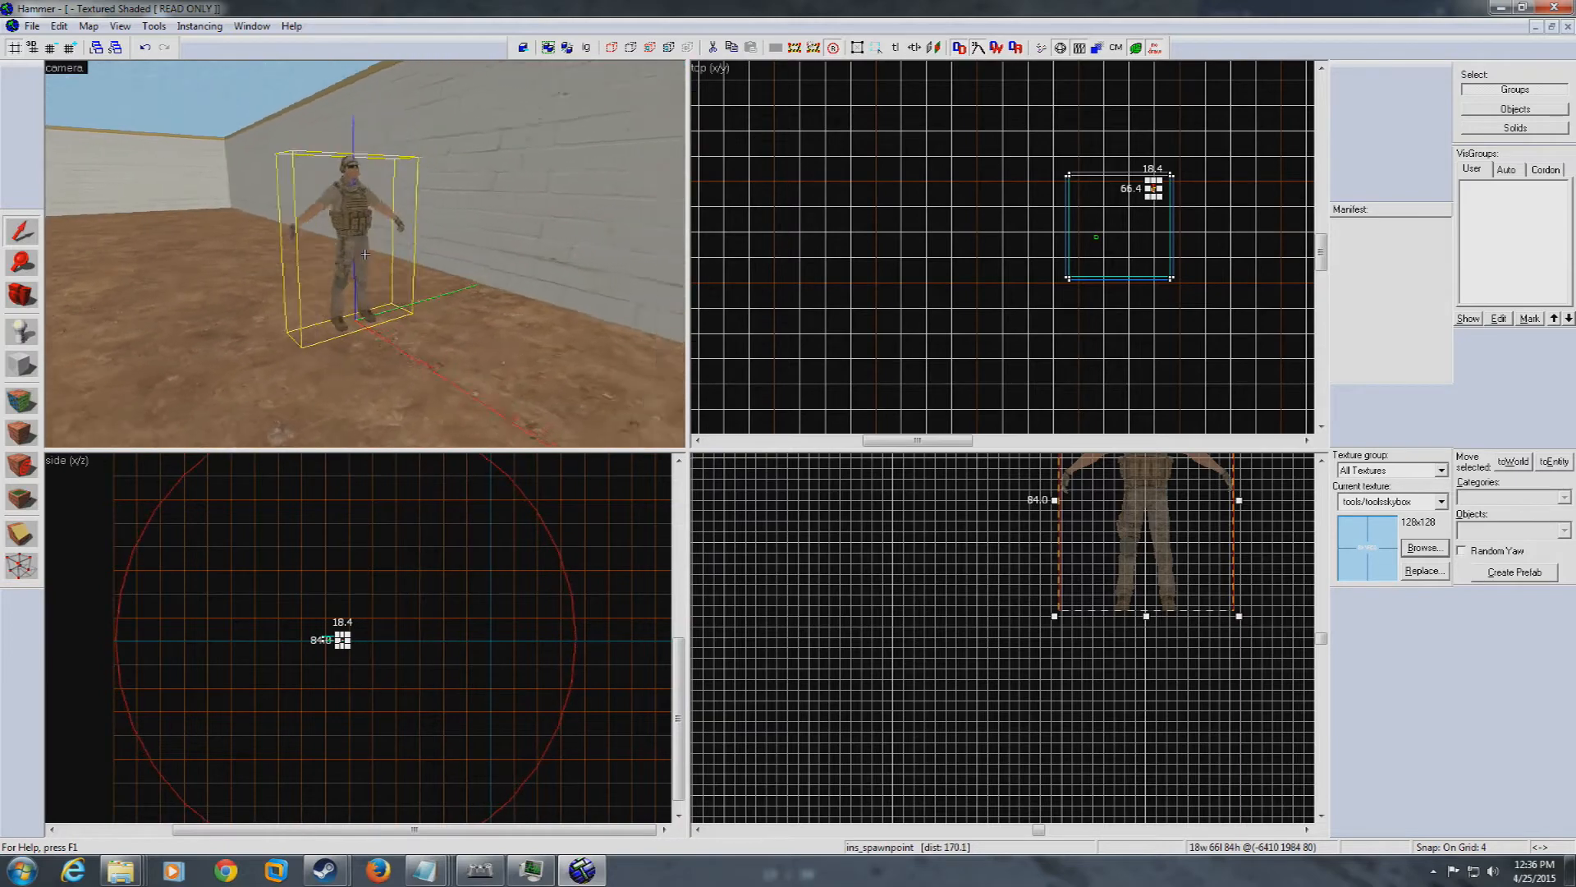
key(w)
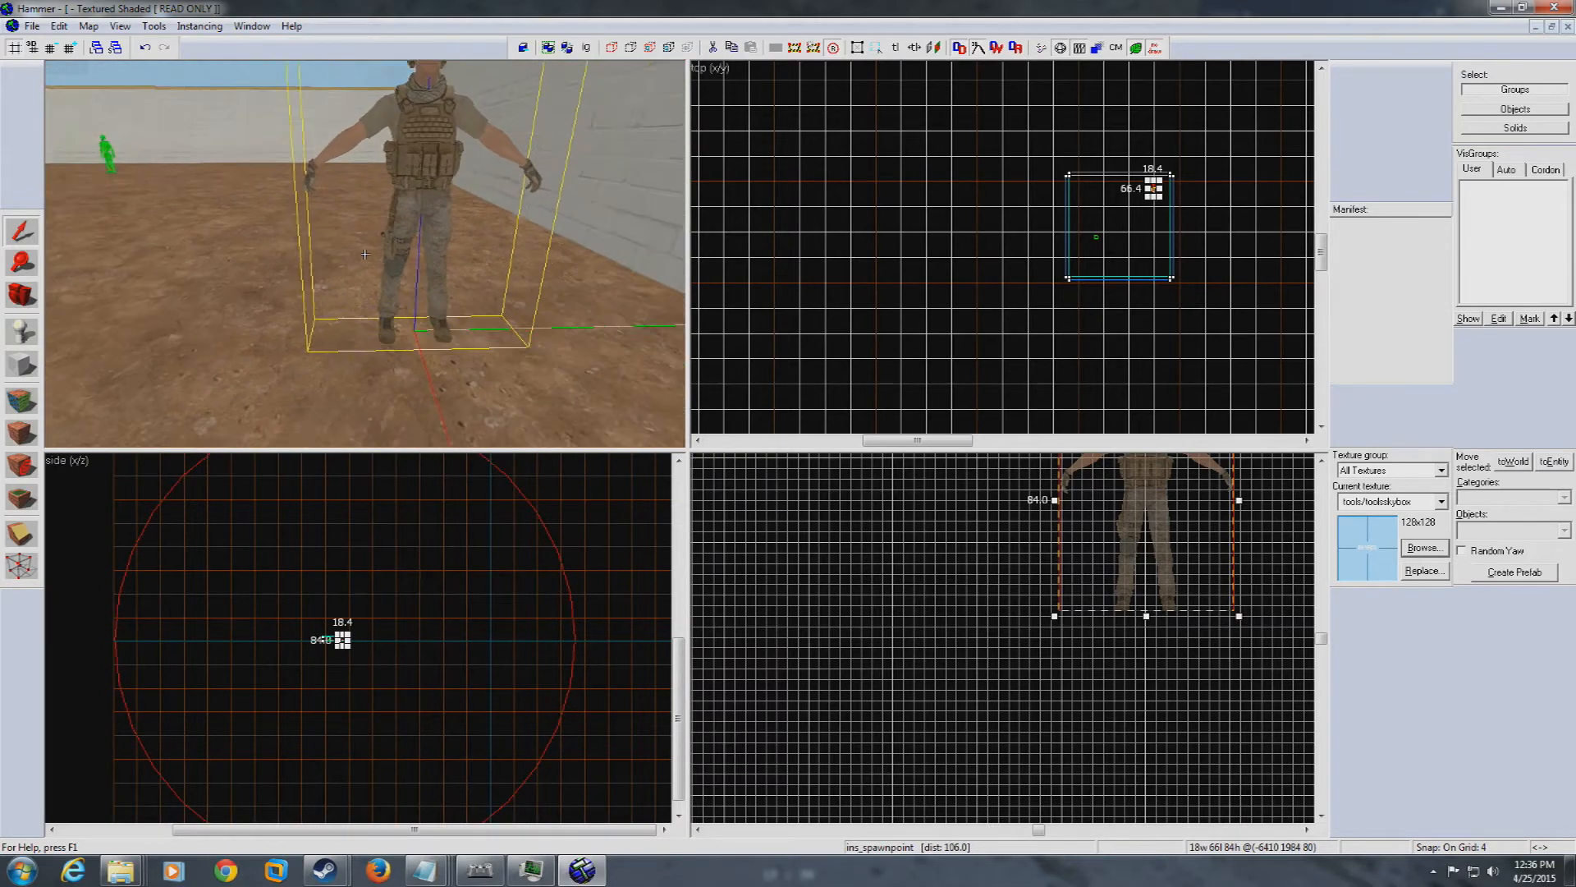
key(w)
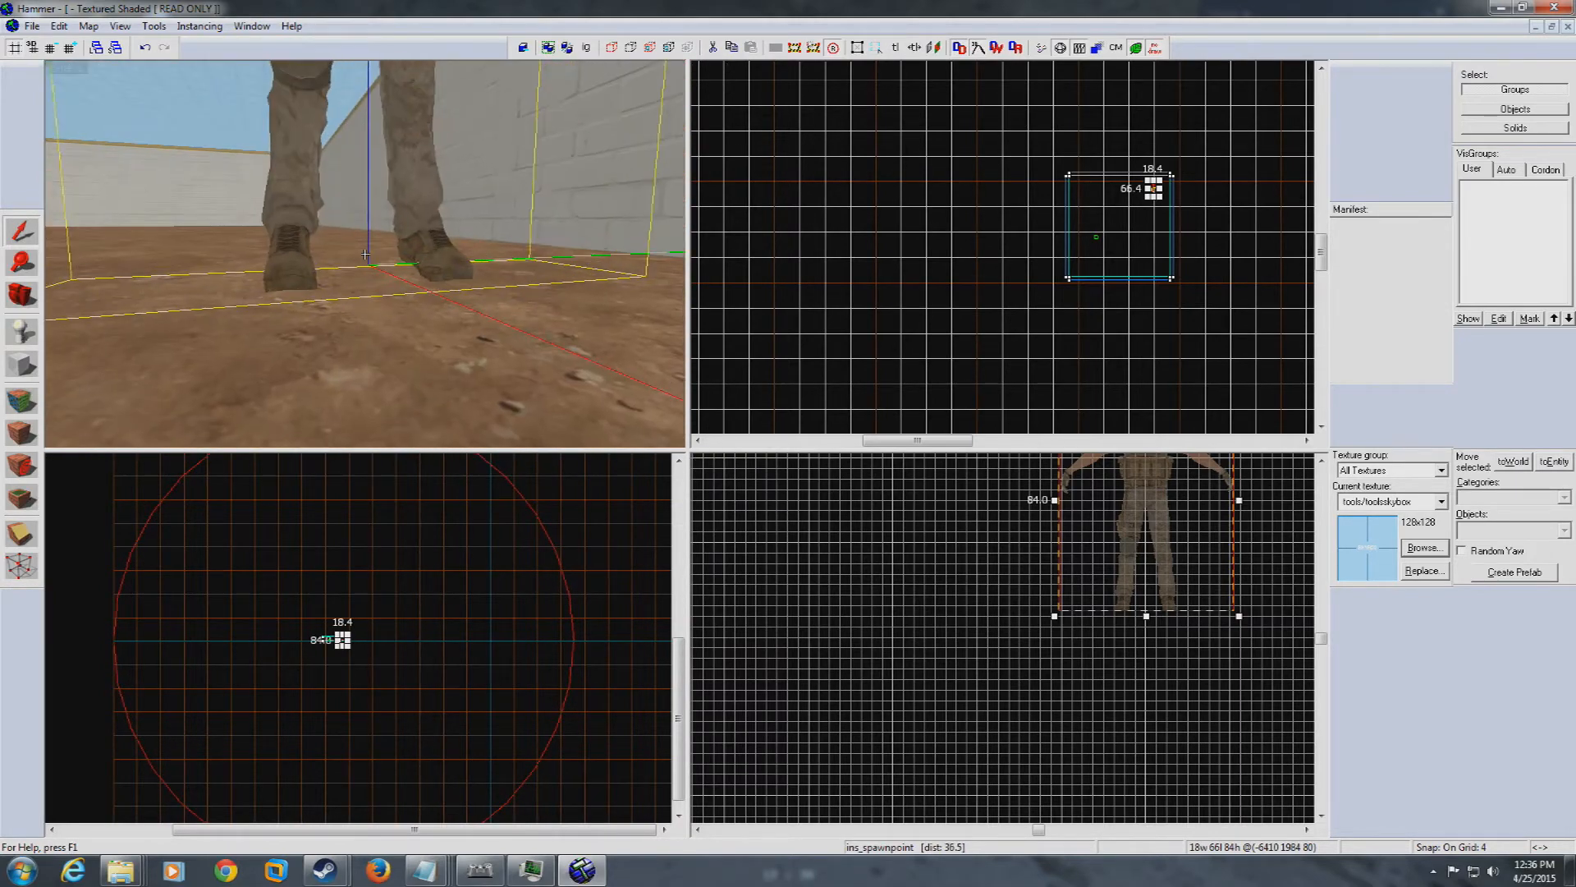
Examine the spawn point model and the room's floor, walls and skybox in the 3D view
key(a)
key(d)
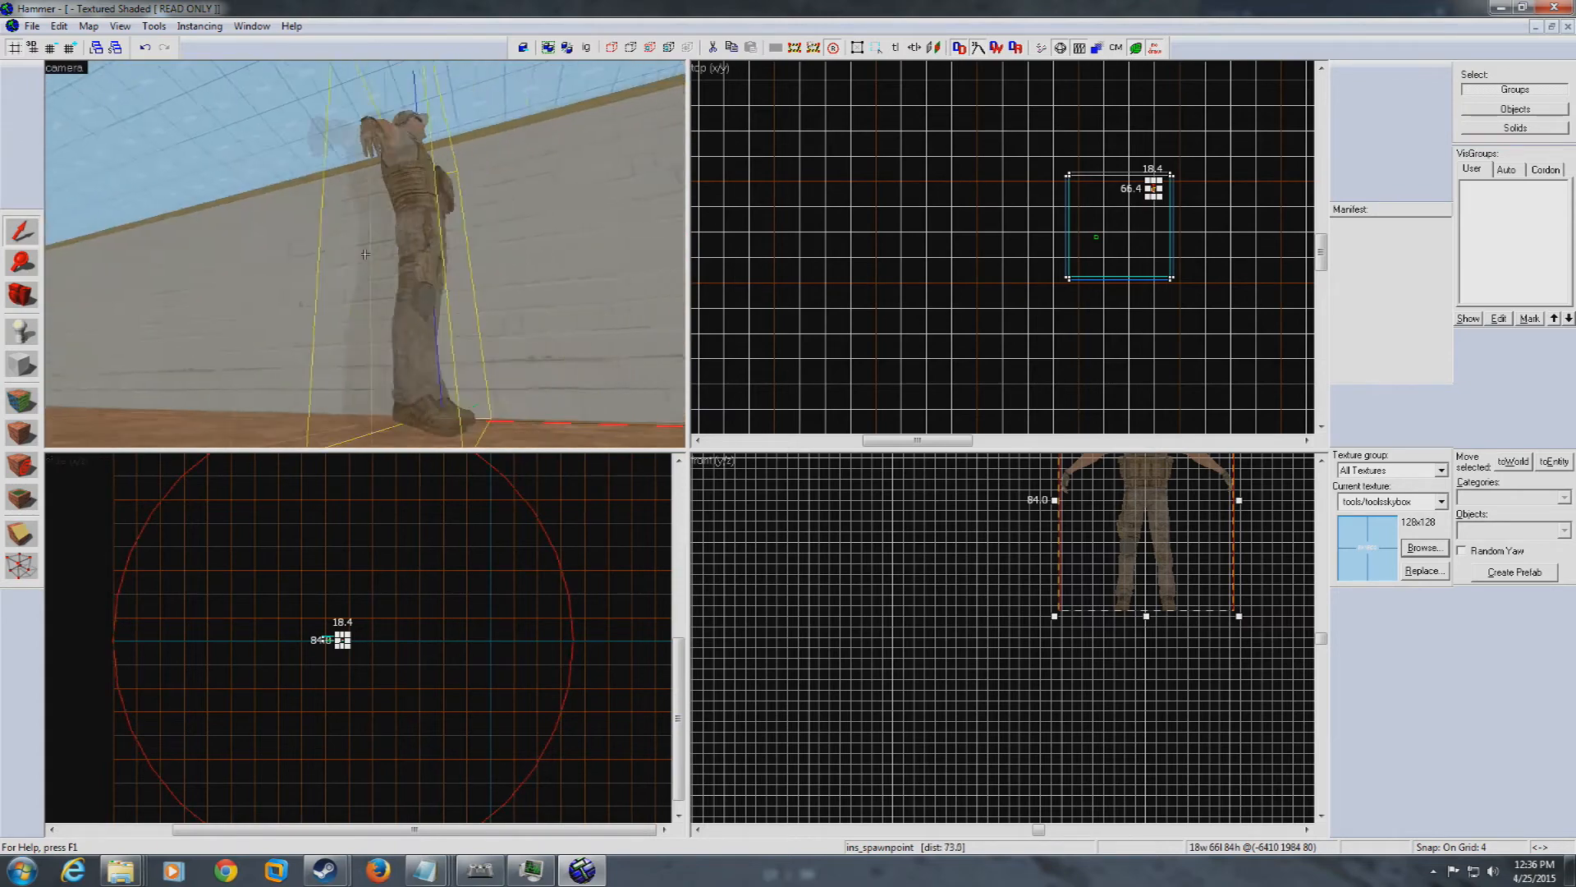
key(s)
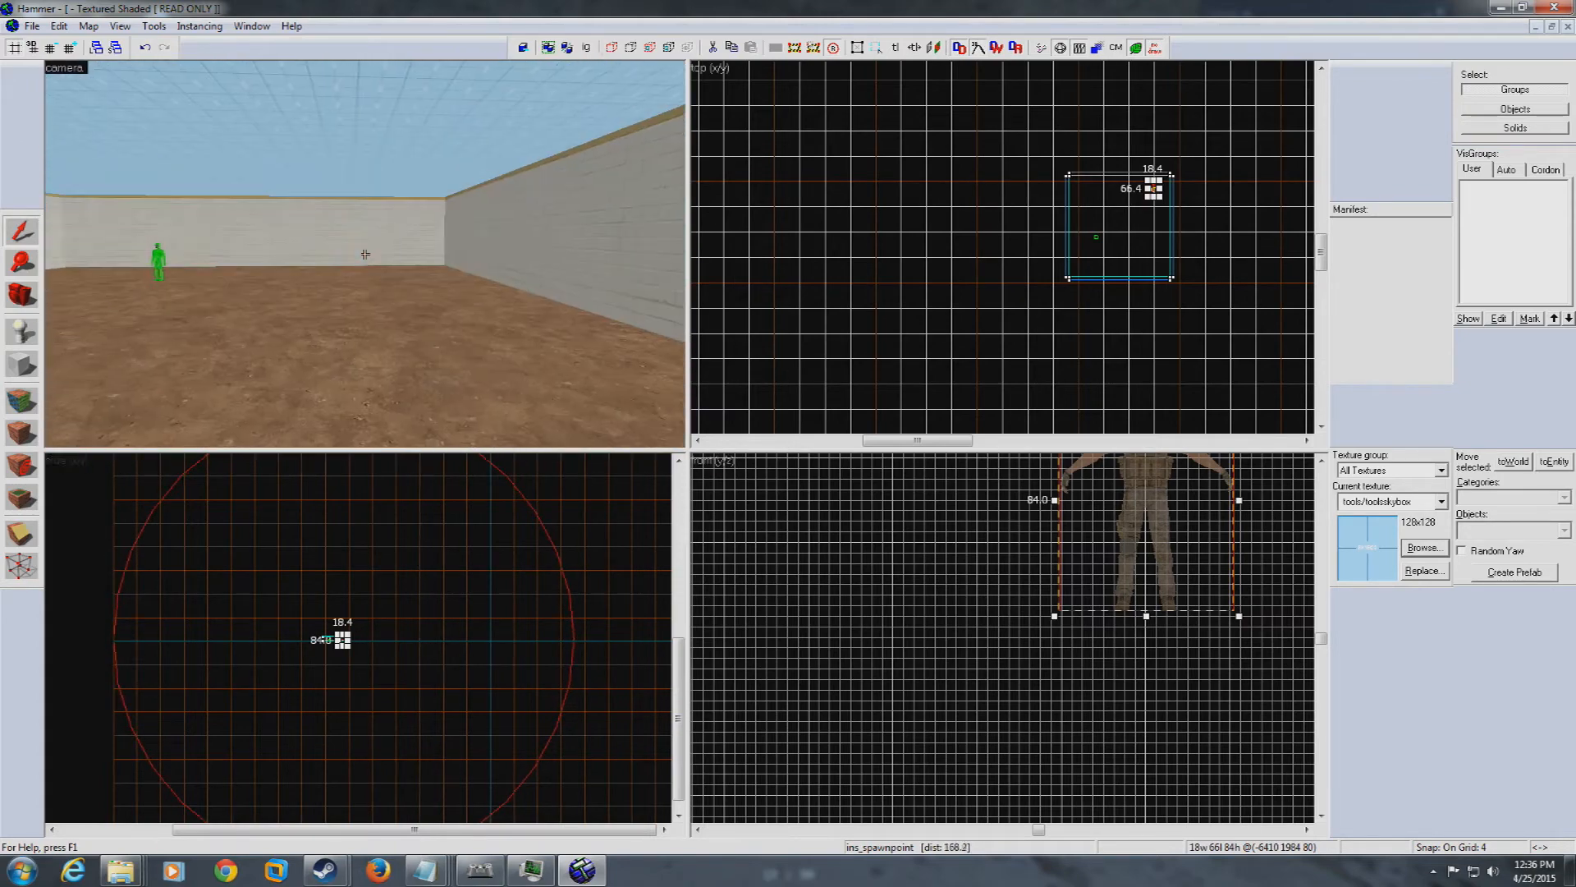
key(a)
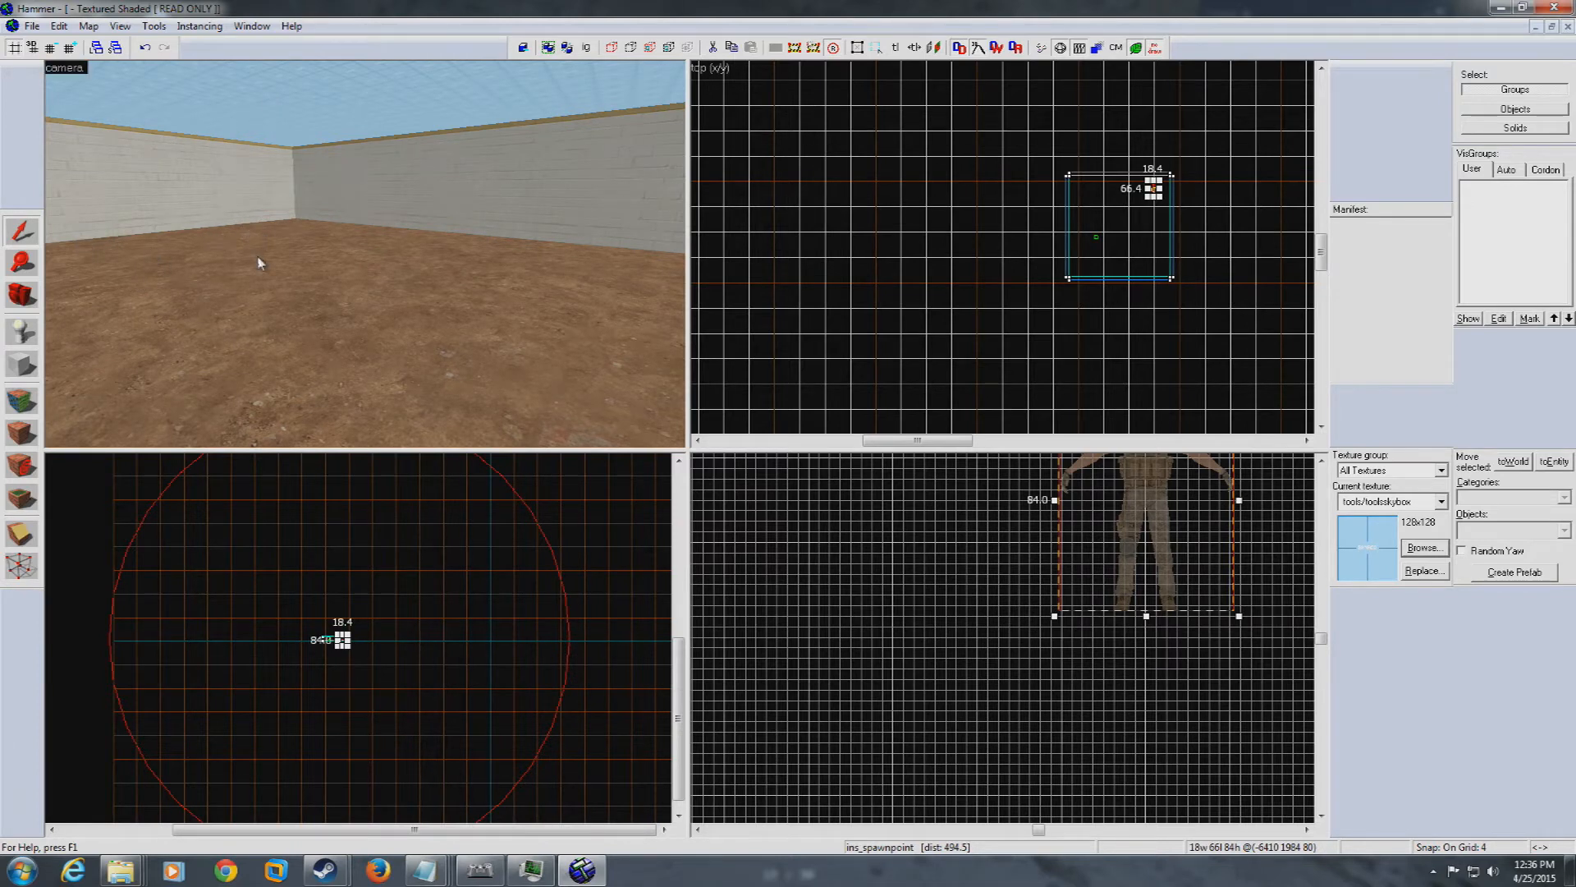
key(z)
key(z)
key(z)
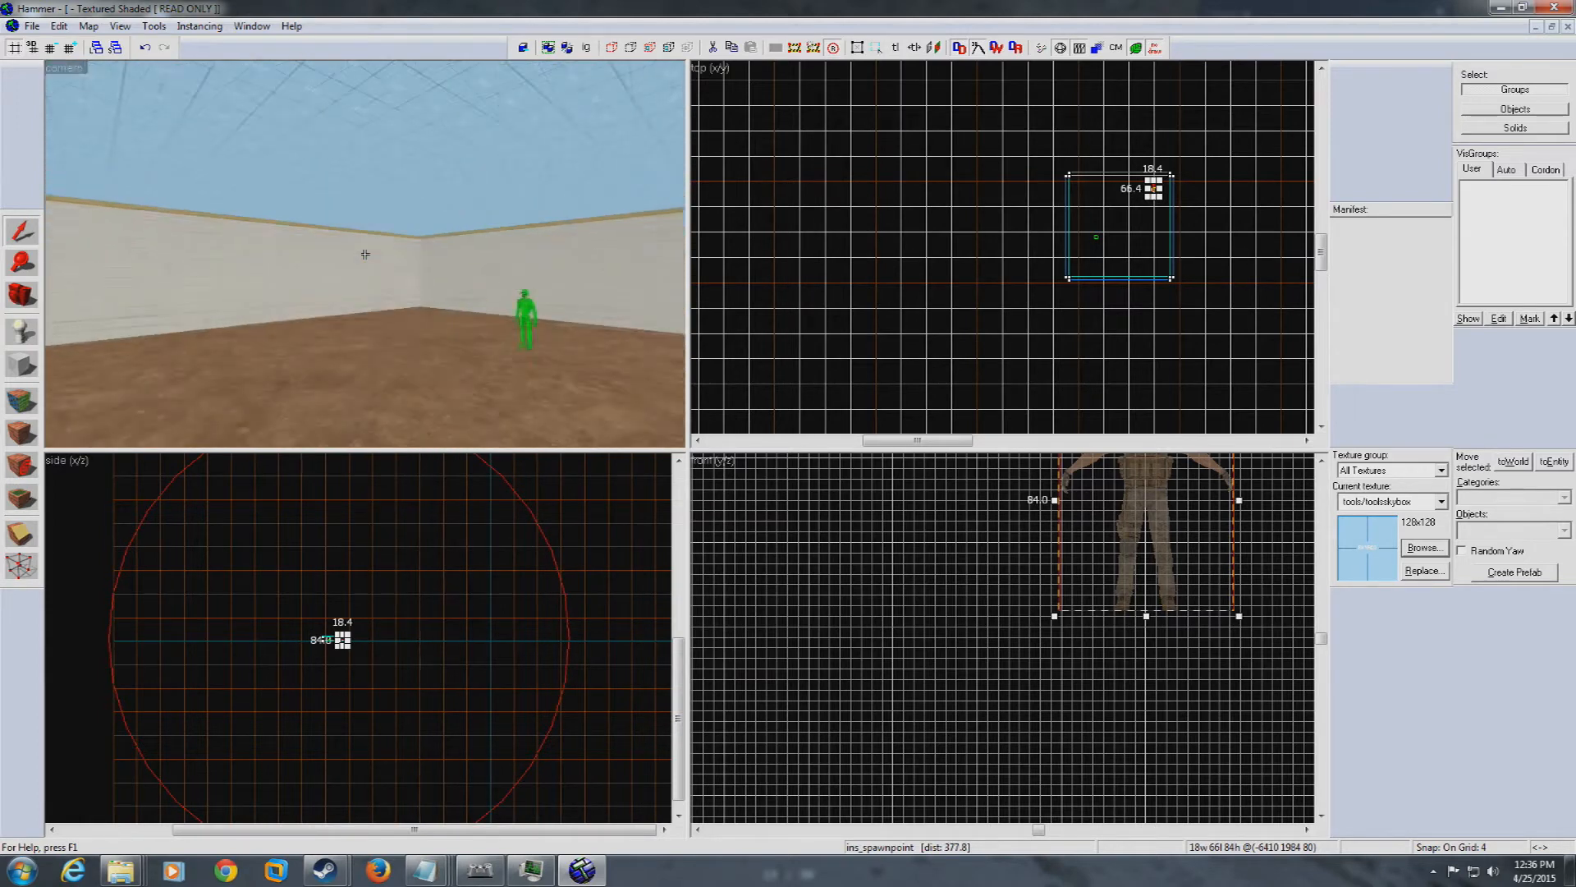
key(w)
key(w)
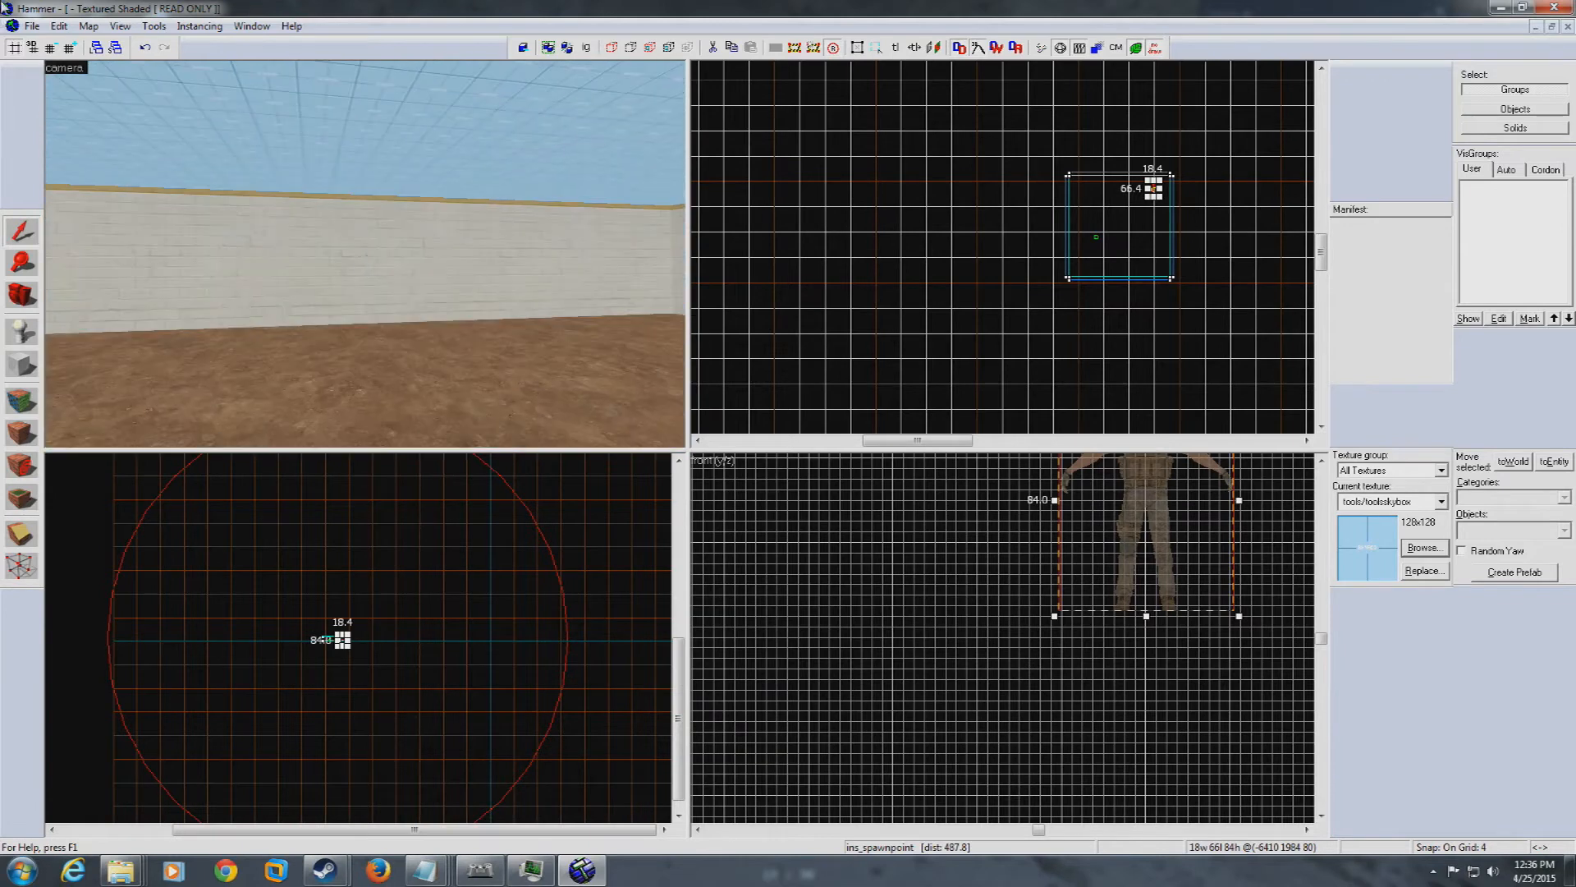
Start saving the map and create a new folder named tutorials inside C:\maps
click(33, 26)
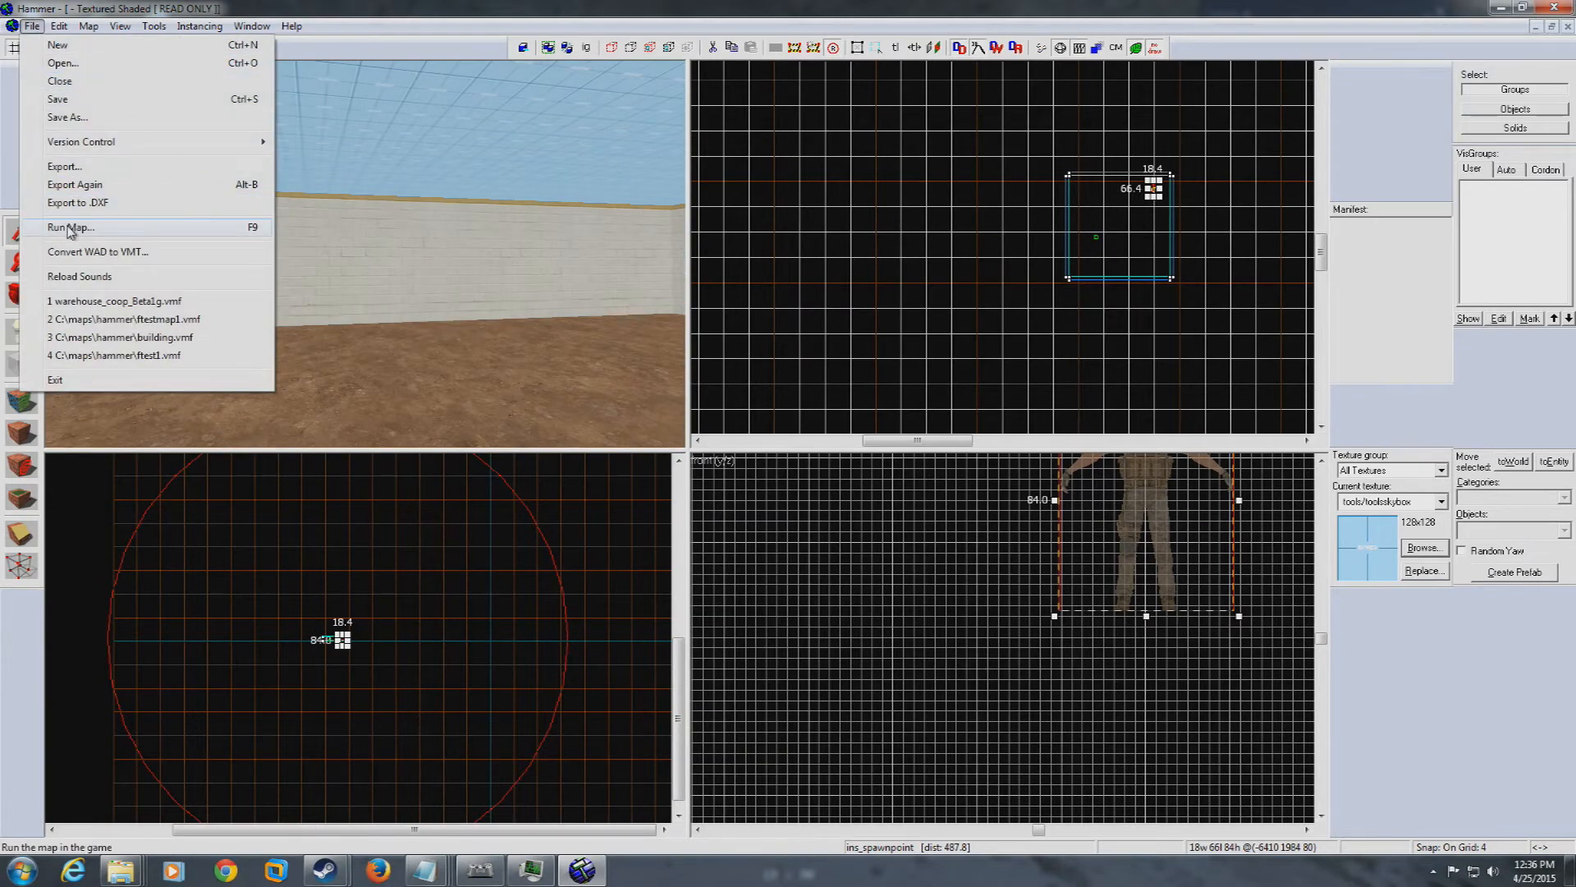
click(74, 100)
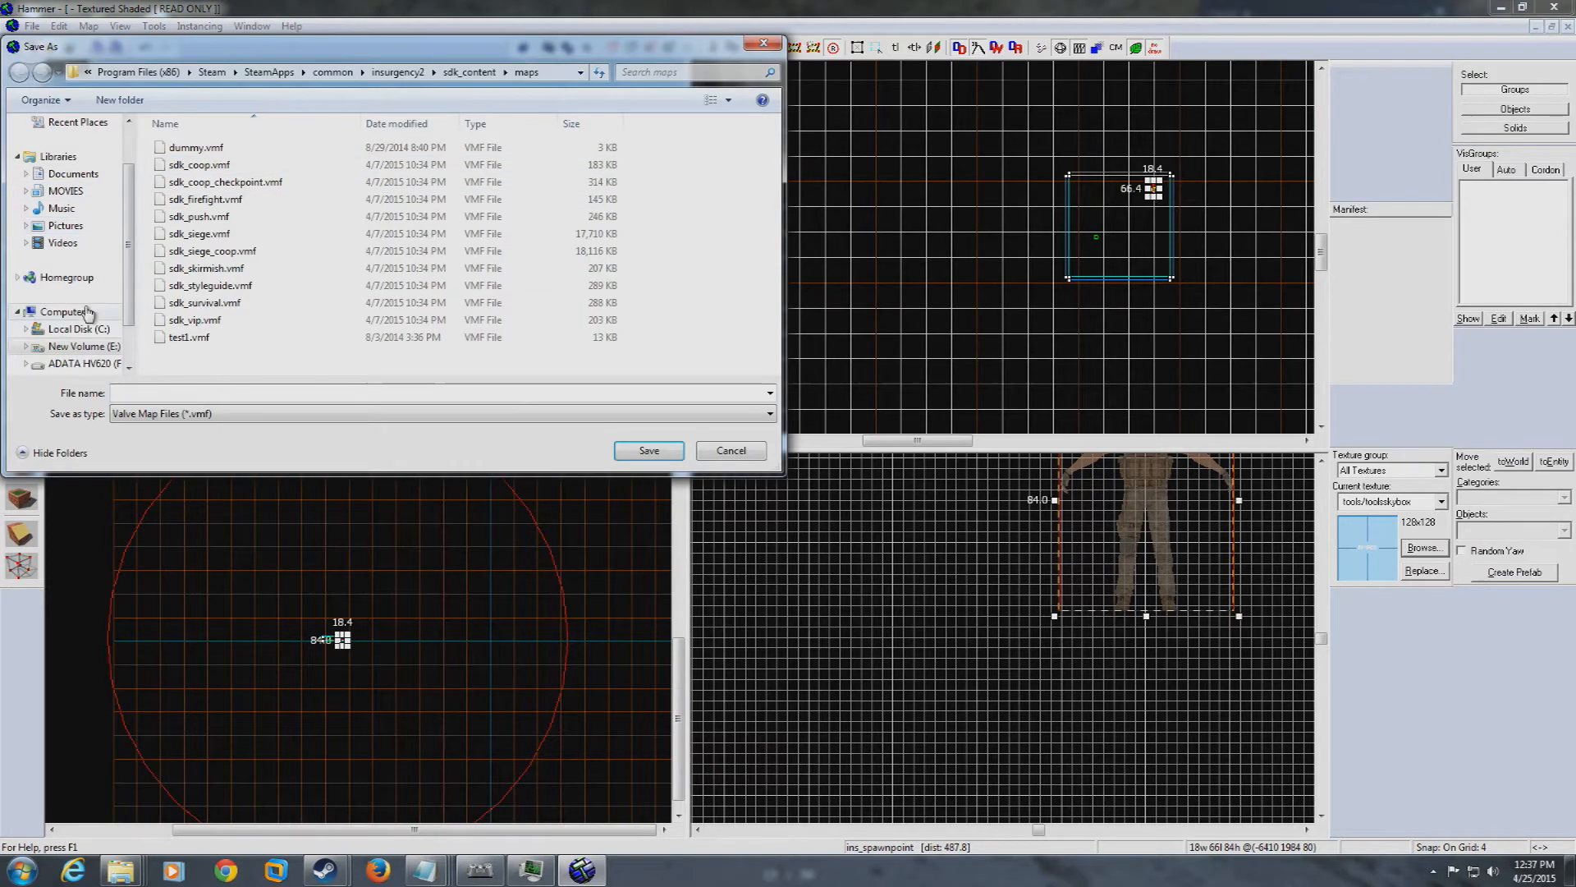
click(52, 328)
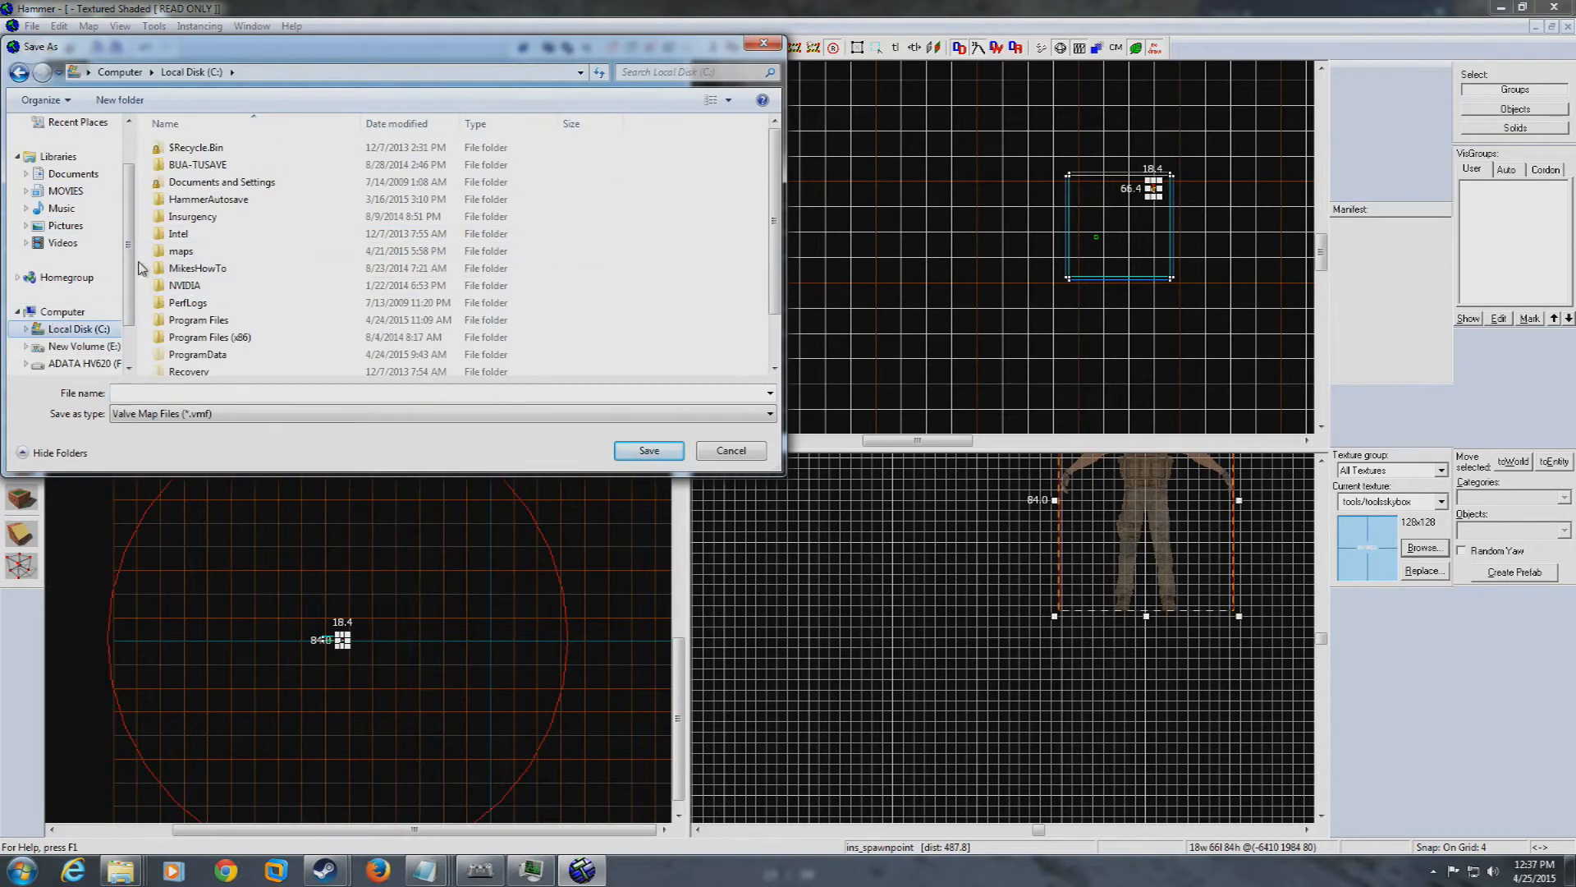
double_click(169, 251)
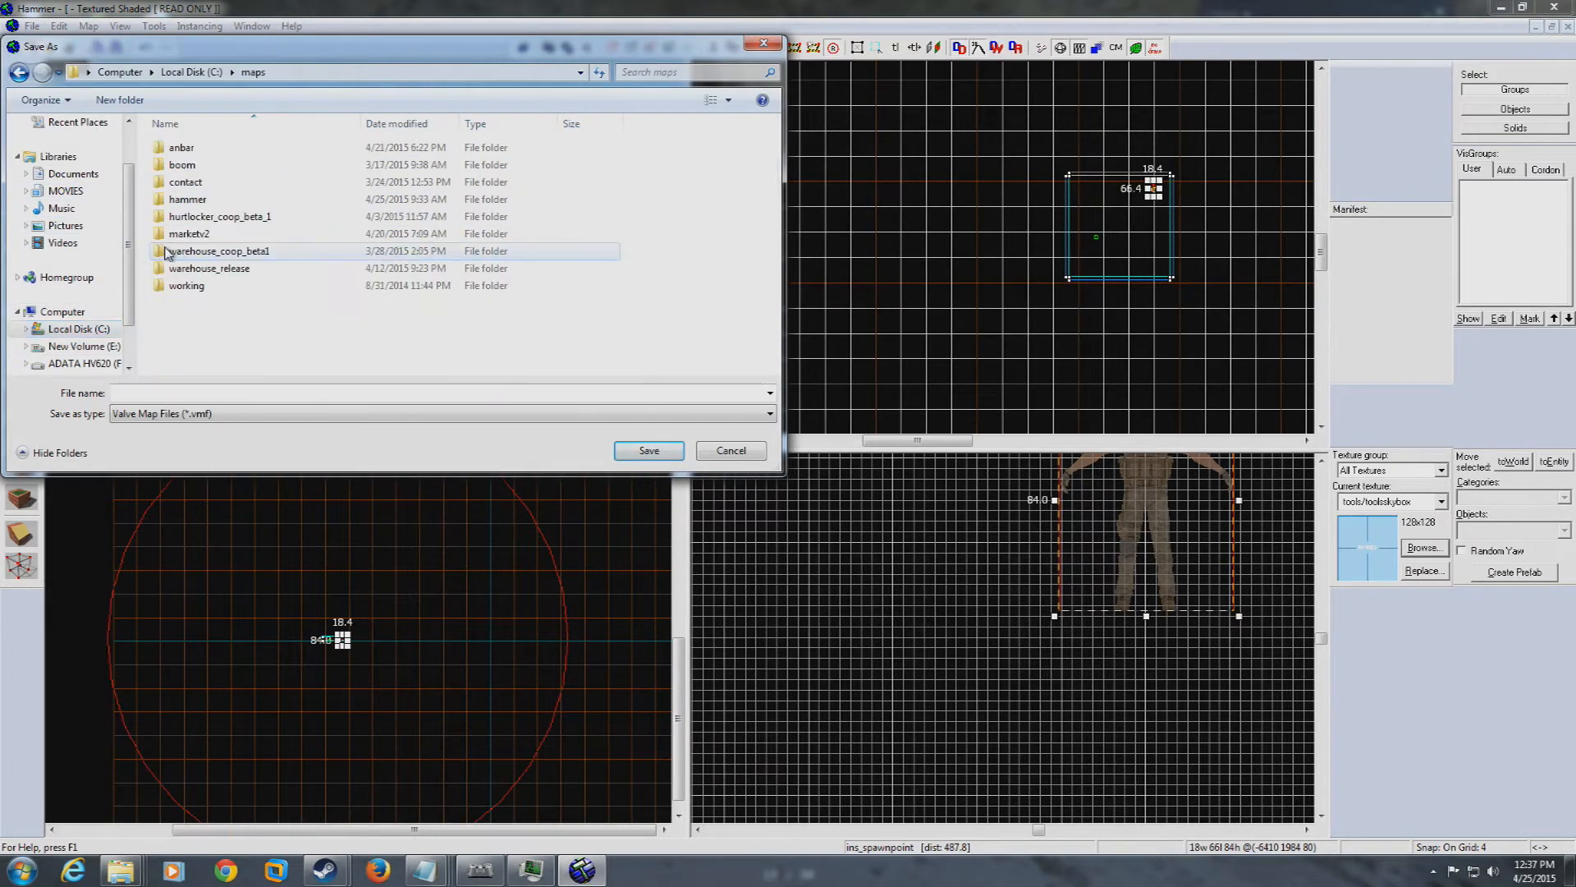
right_click(187, 313)
mouse_move(298, 485)
click(406, 486)
text(tutorials)
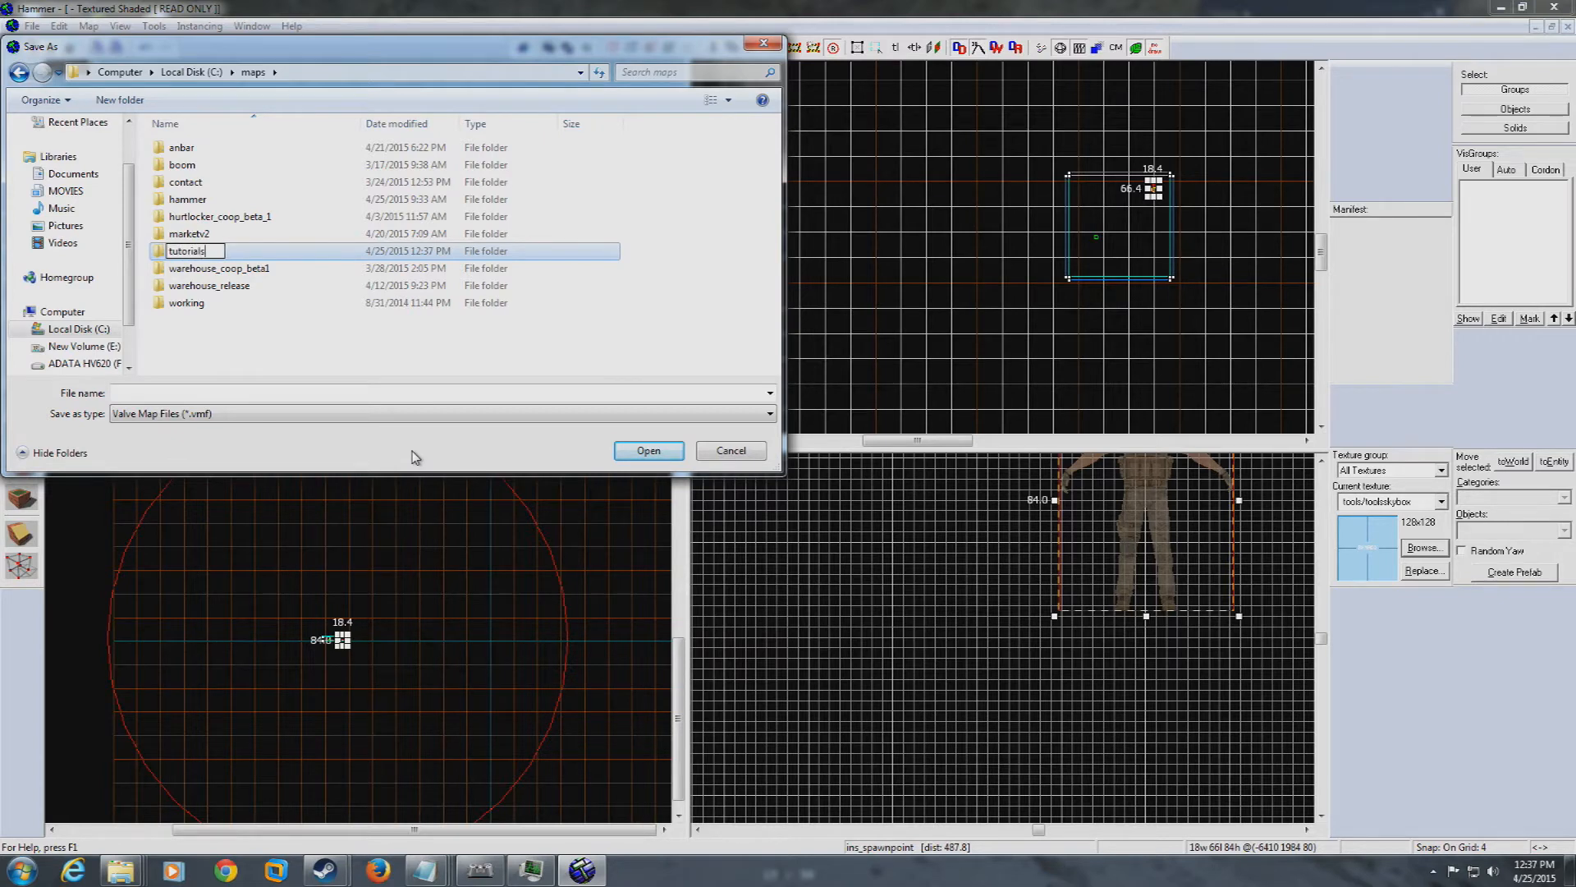
key(Return)
Save the map in the tutorials folder as tut1
key(Return)
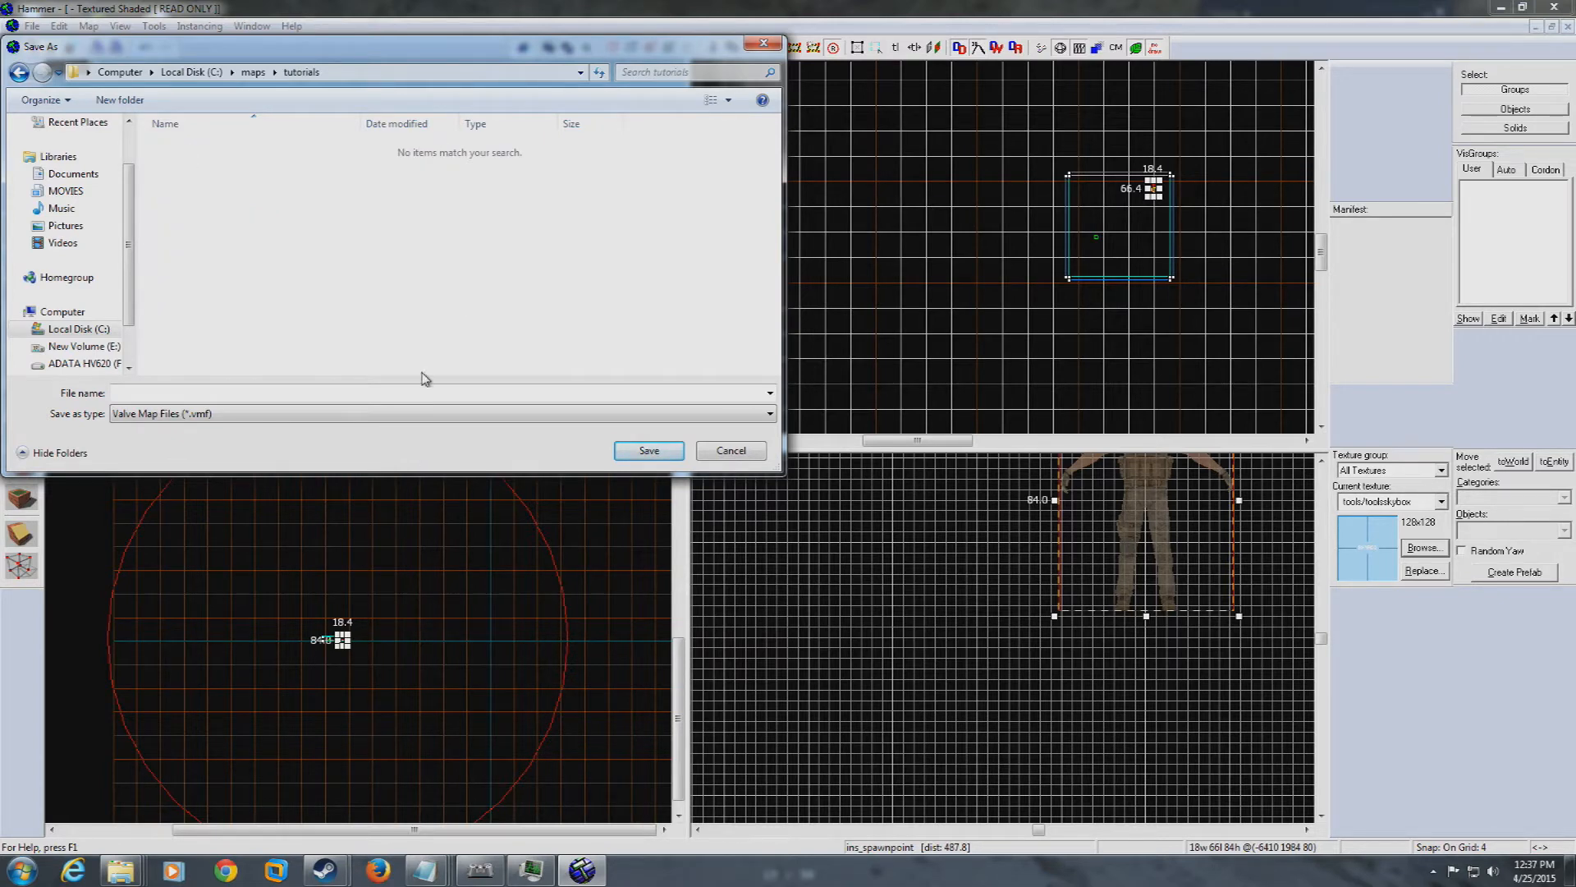
text(tut1)
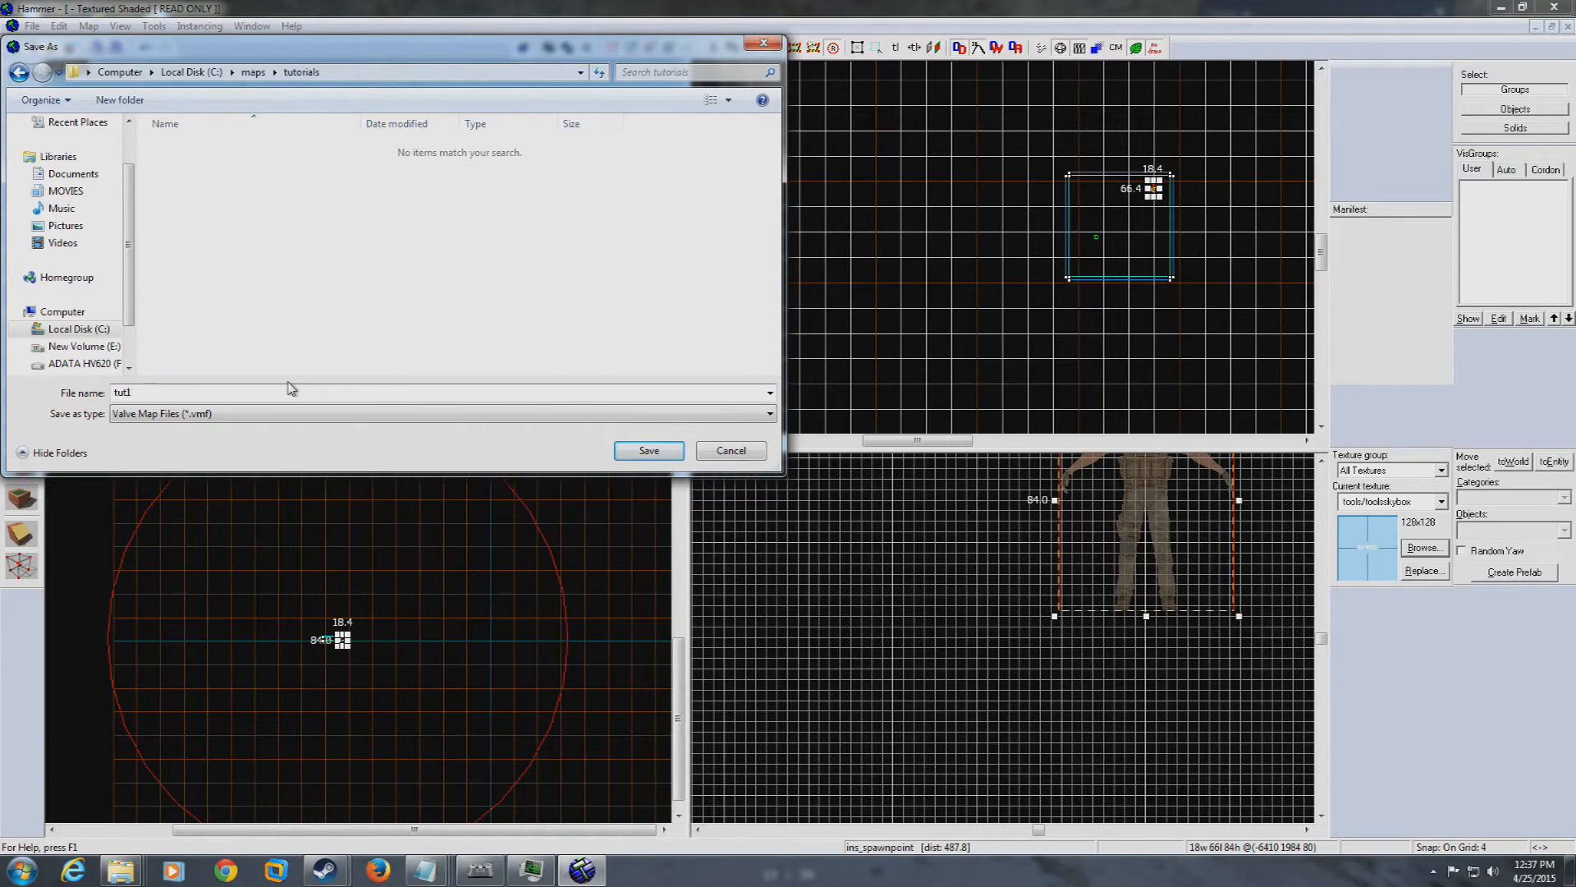
key(Return)
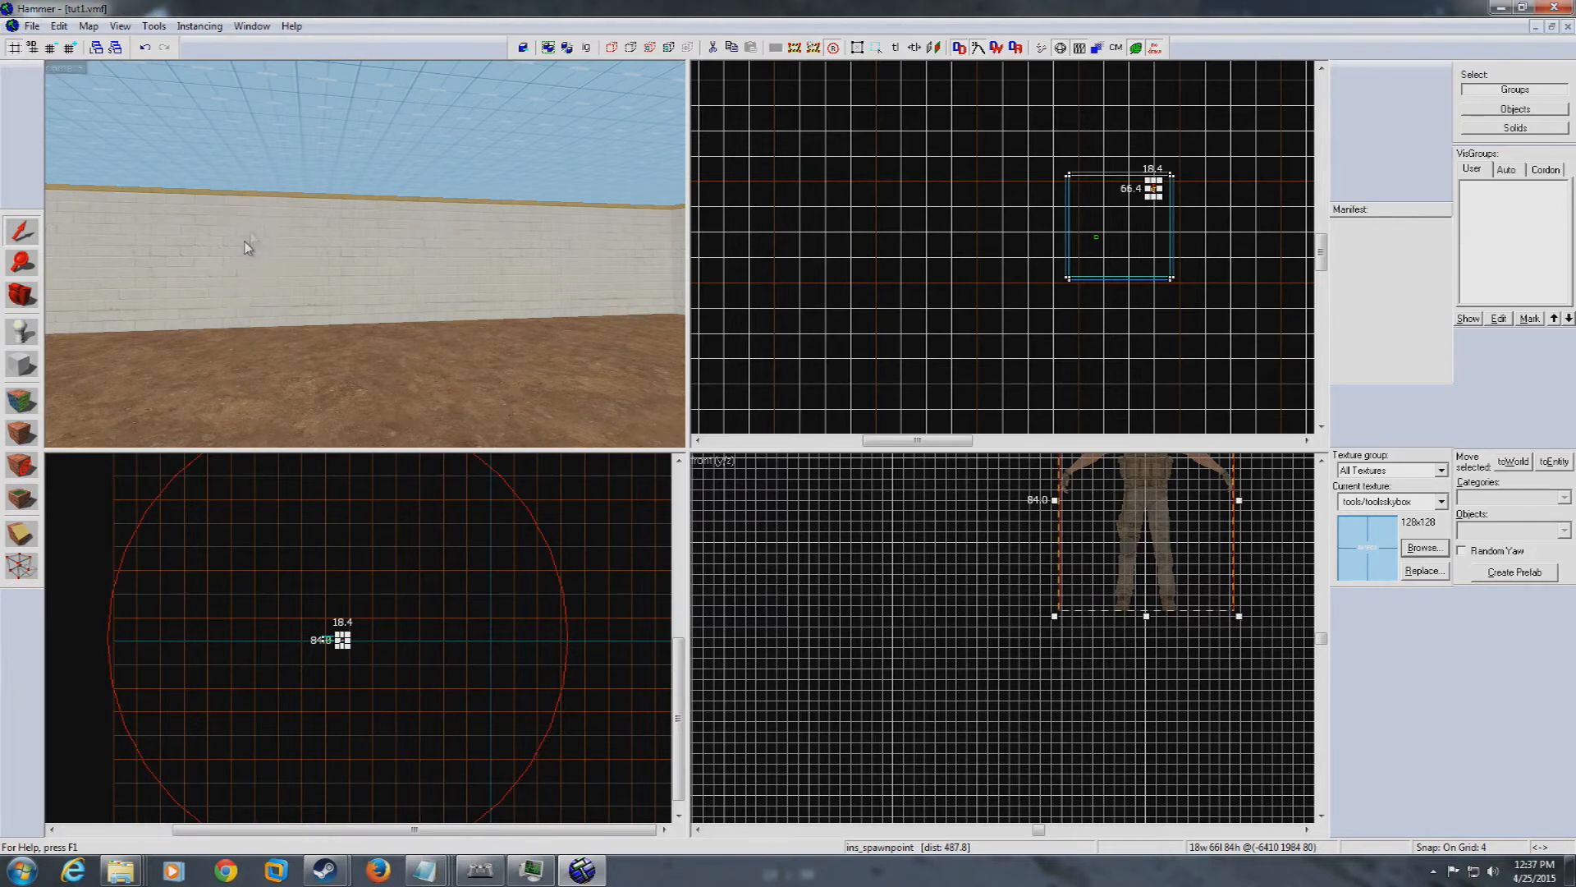
Compile the map and run it in the game with normal BSP, fast VIS and fast RAD
drag(251, 206, 366, 254)
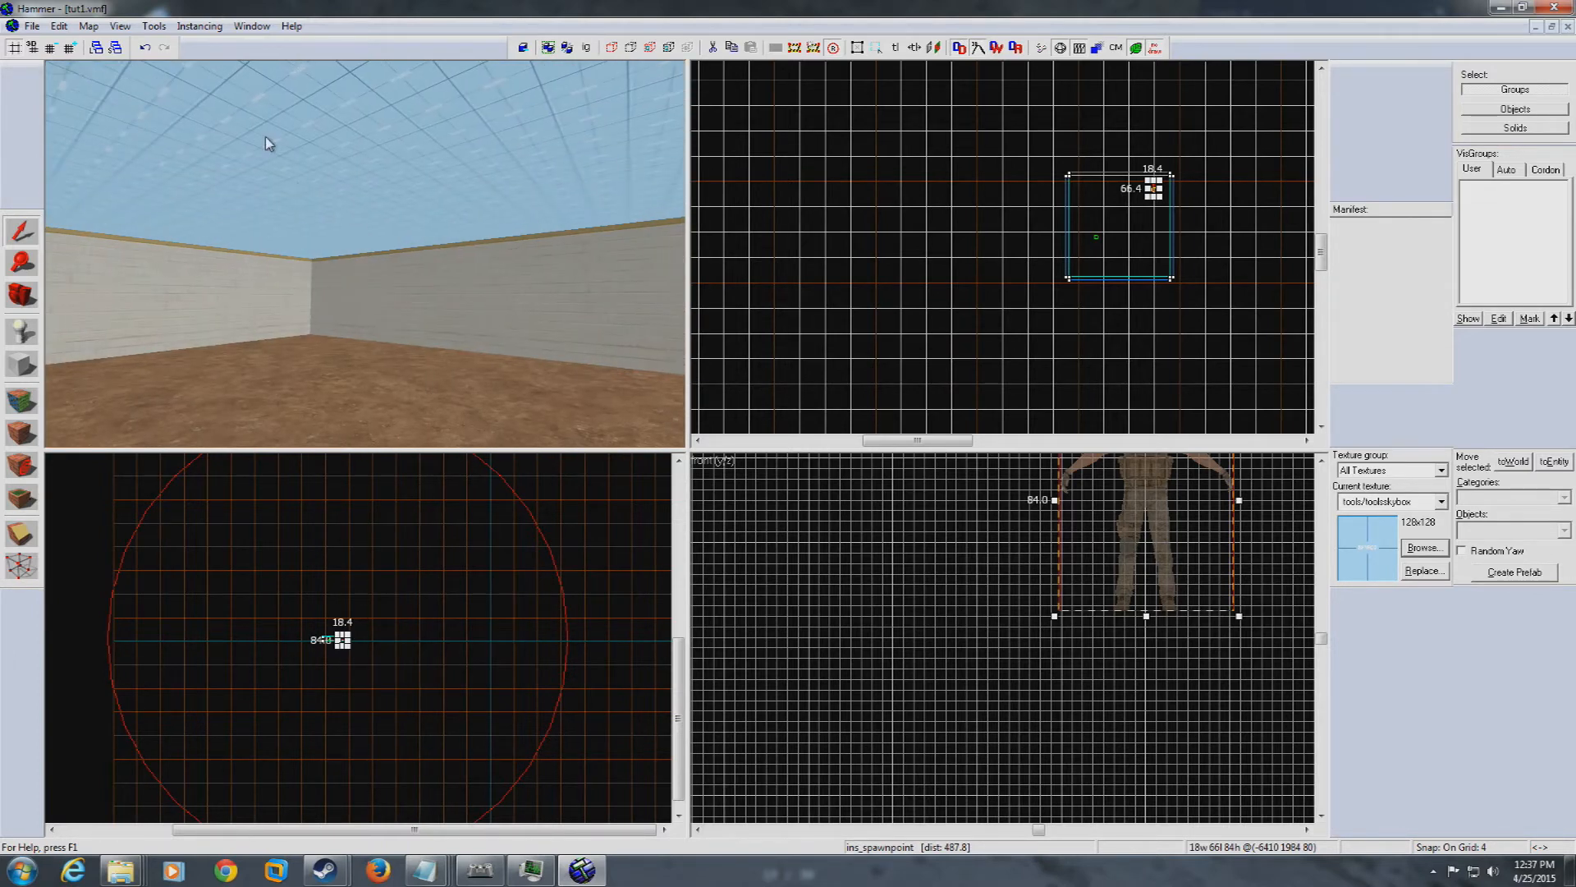
click(31, 26)
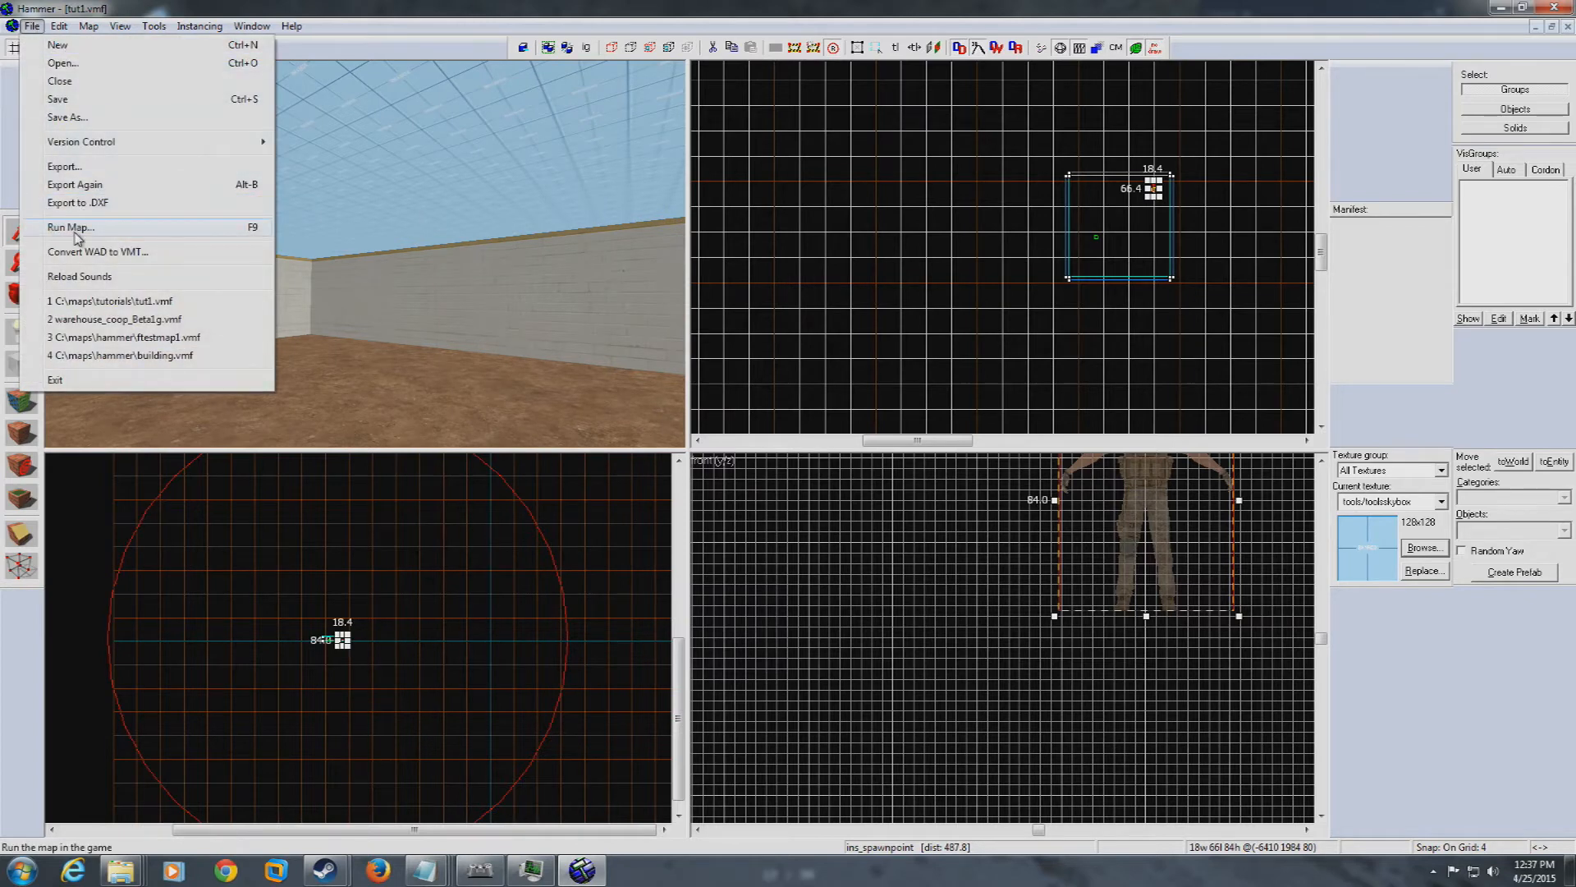
click(364, 248)
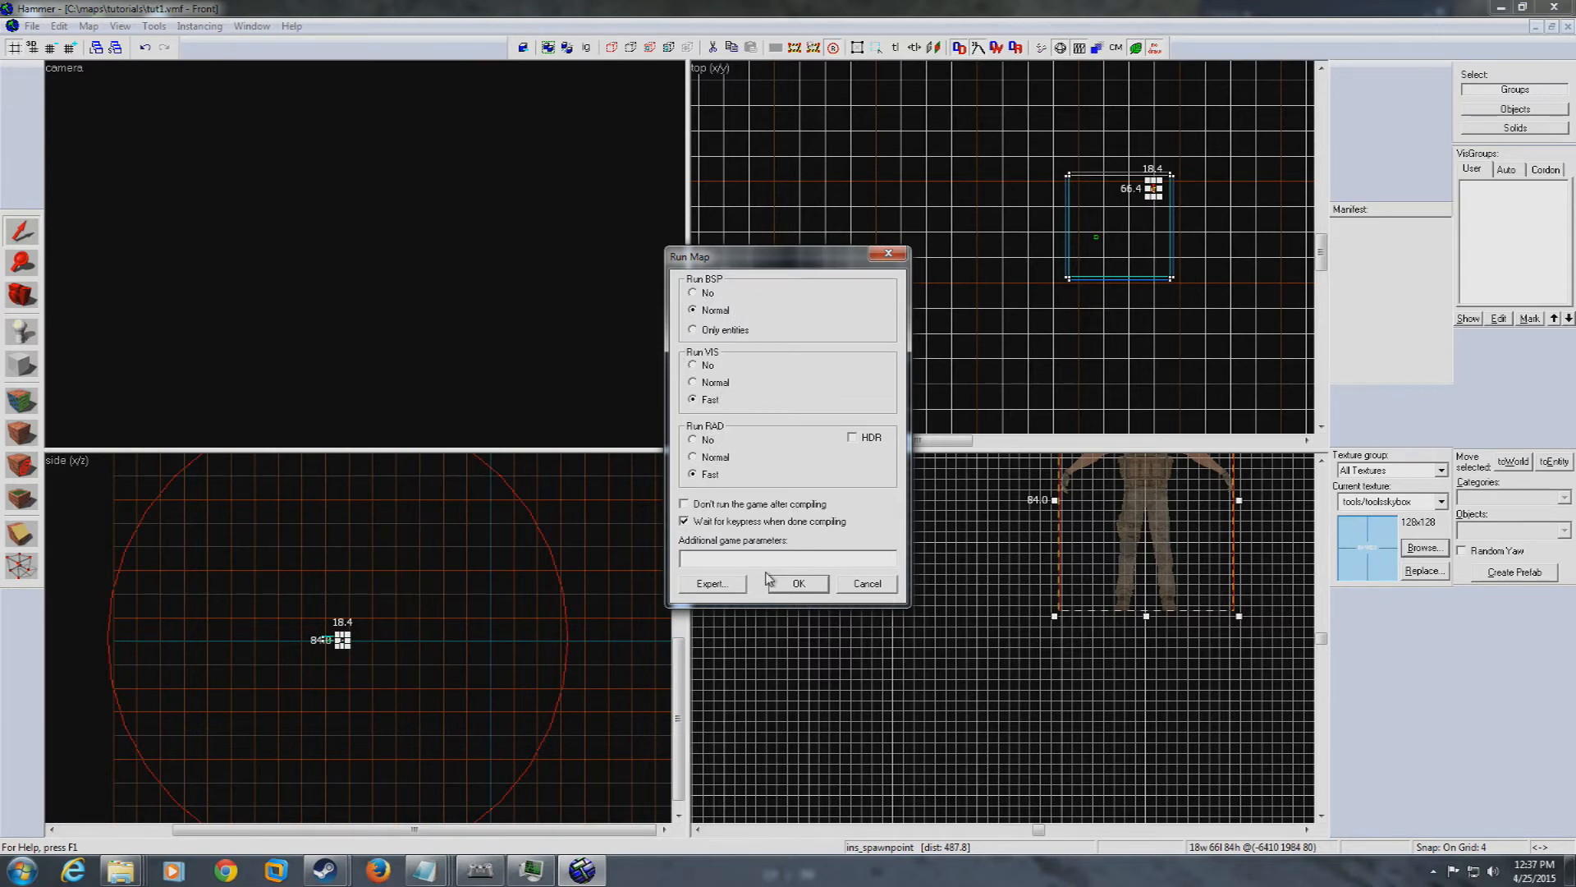
click(799, 584)
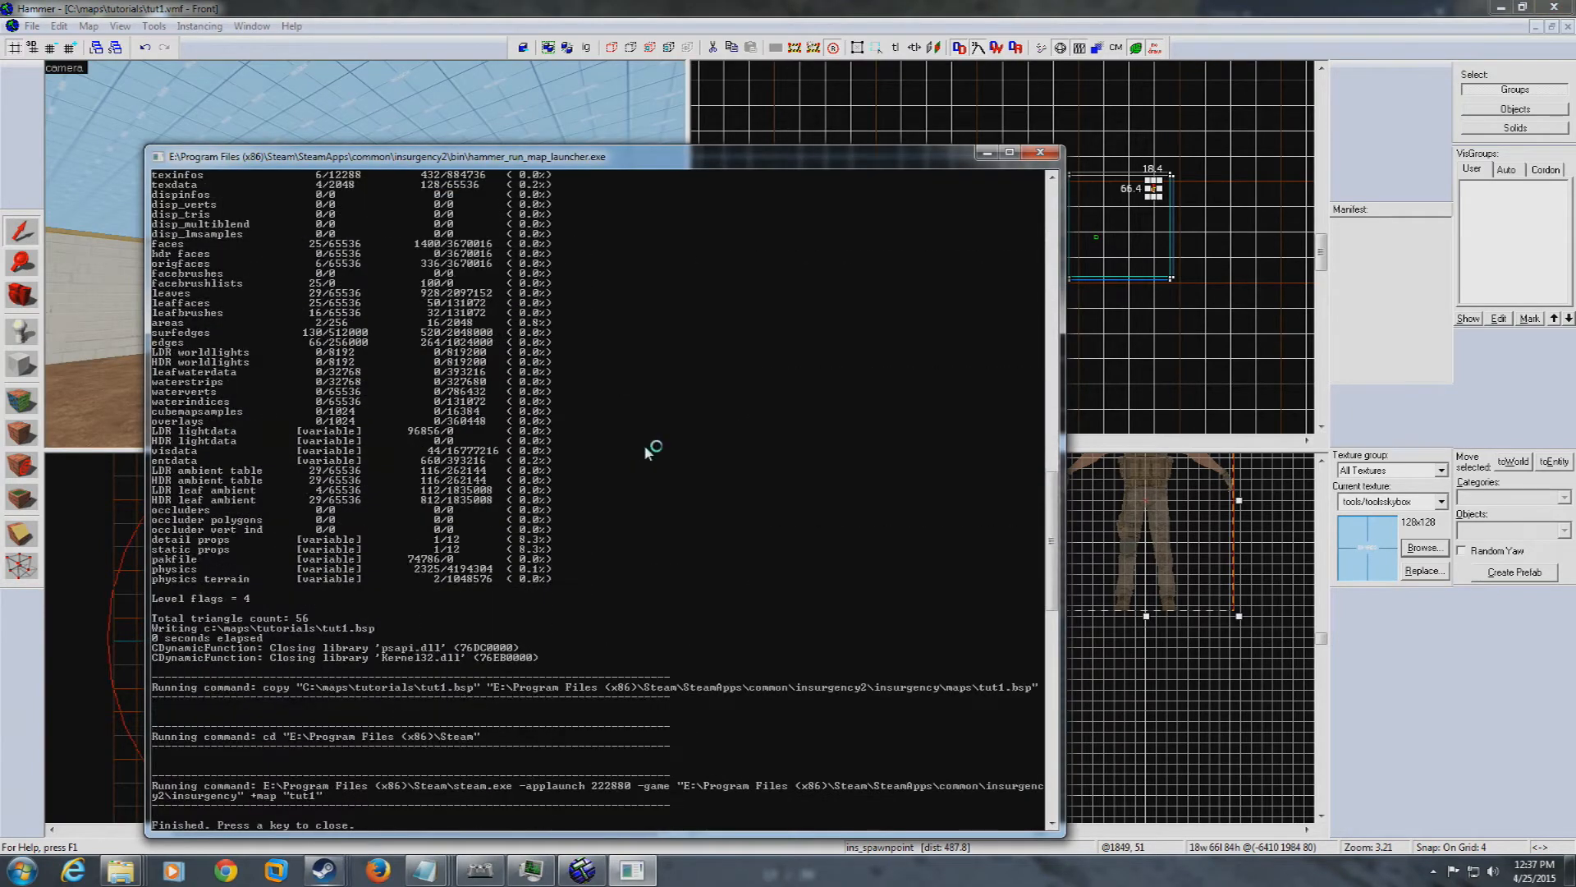
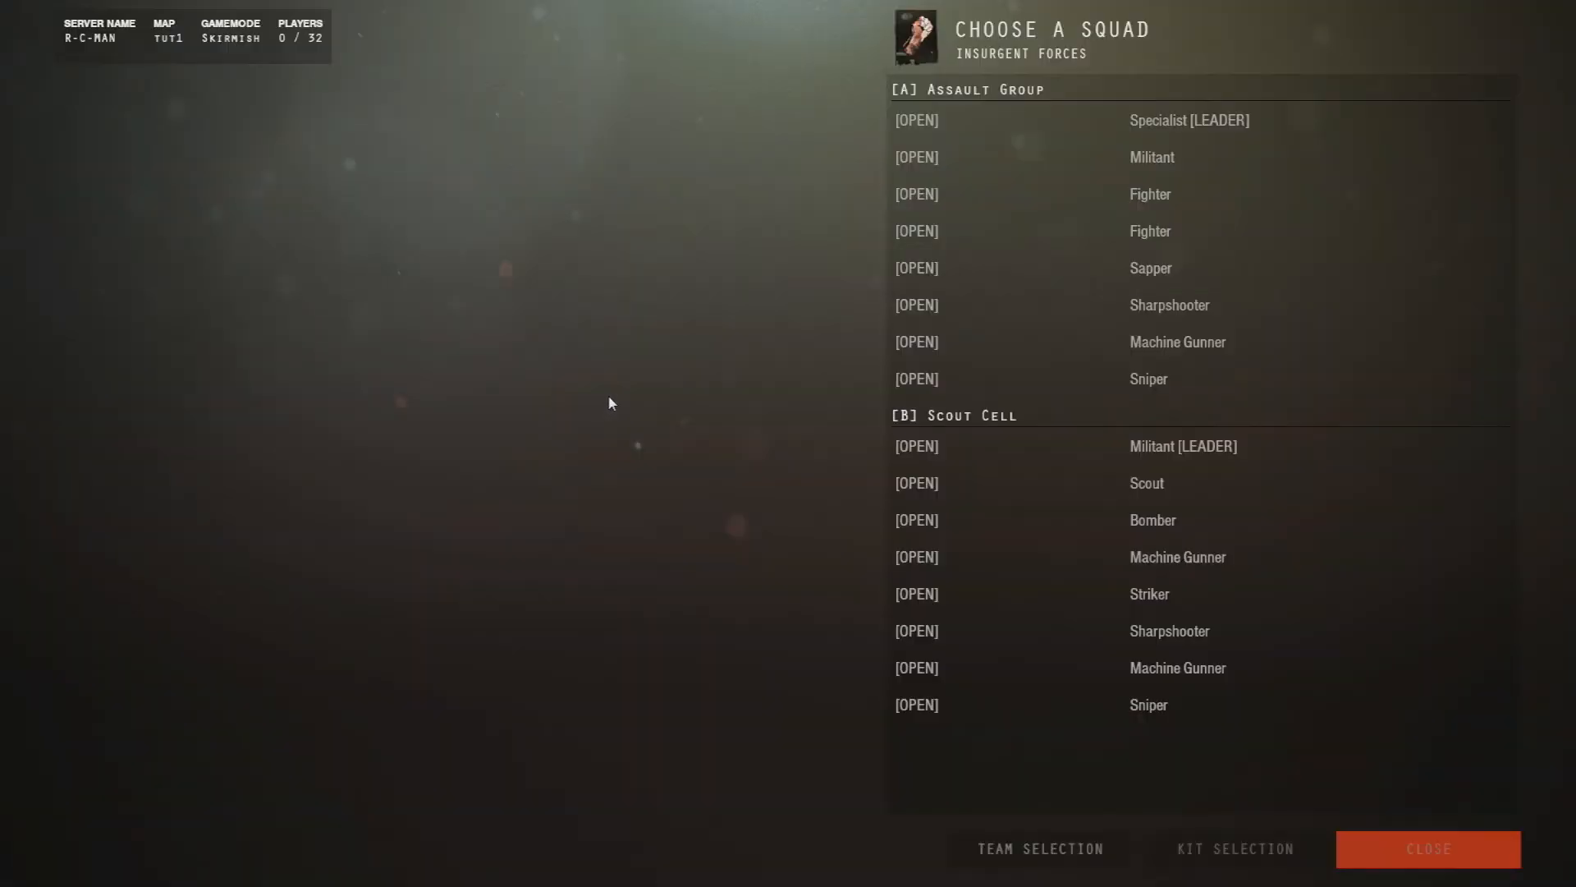
Join the tut1 test match as the Scout Cell's Militant leader and apply the AKS-74U kit
click(1202, 447)
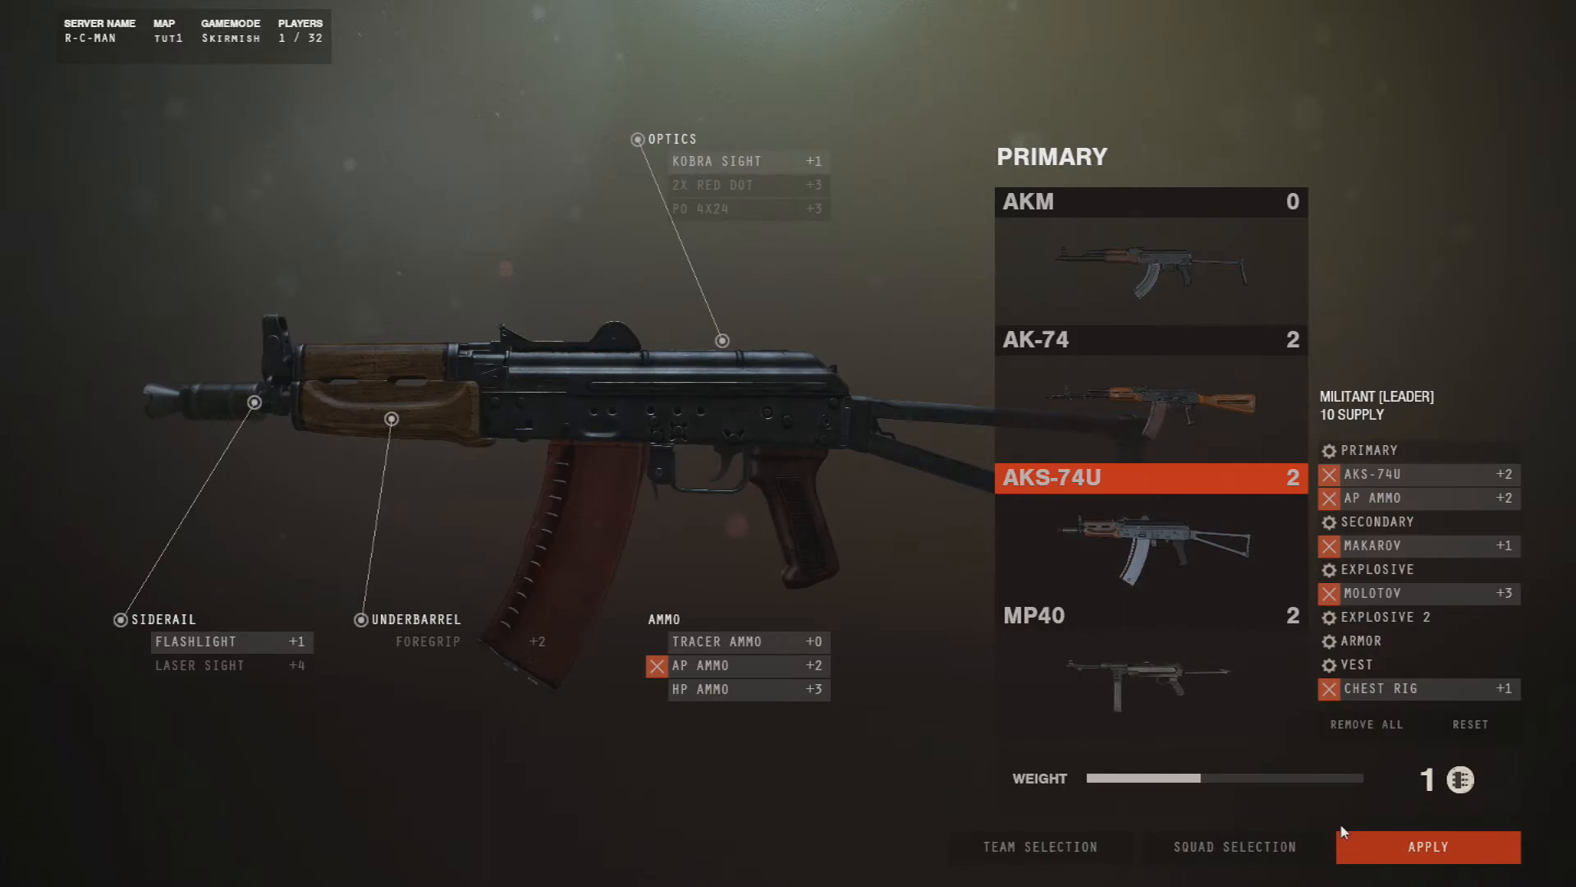
click(1366, 838)
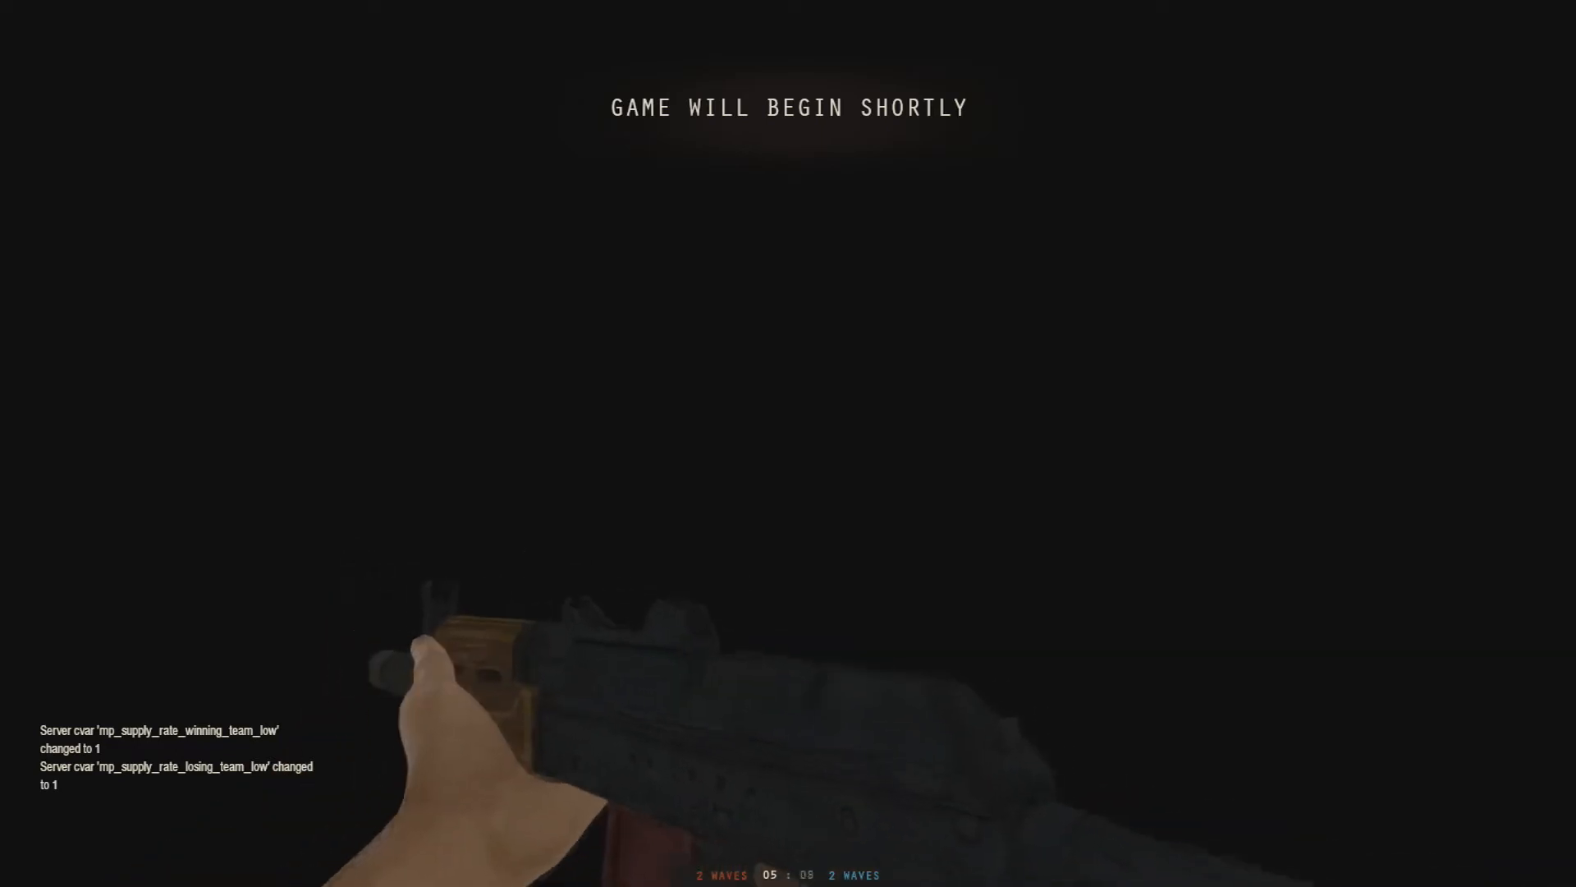
Reopen the kit options during the match and choose a squad role again
key(Escape)
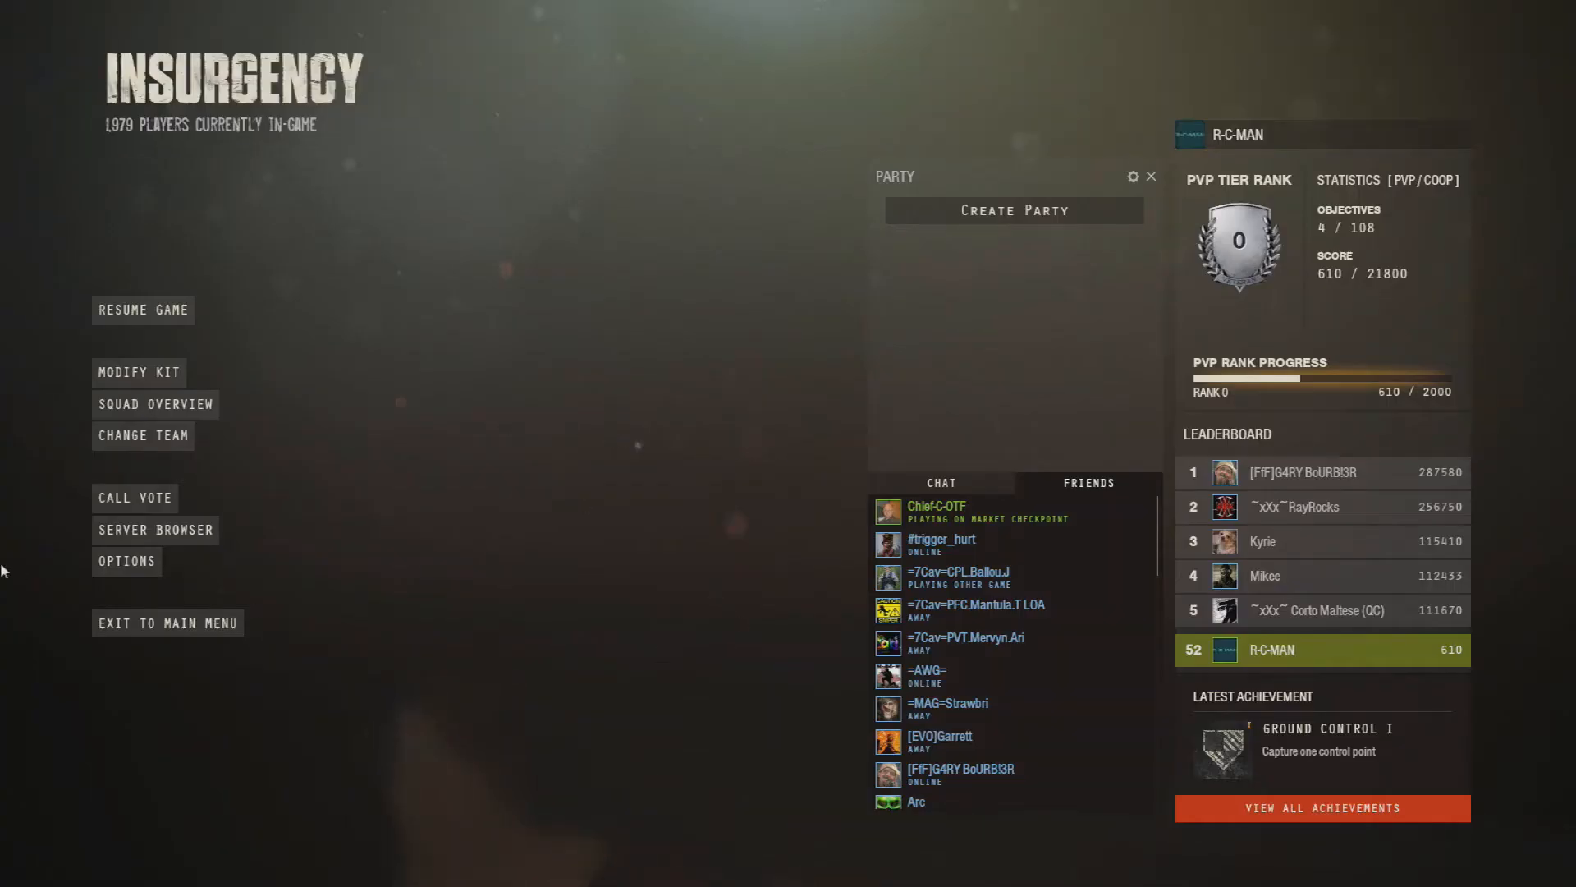
click(139, 373)
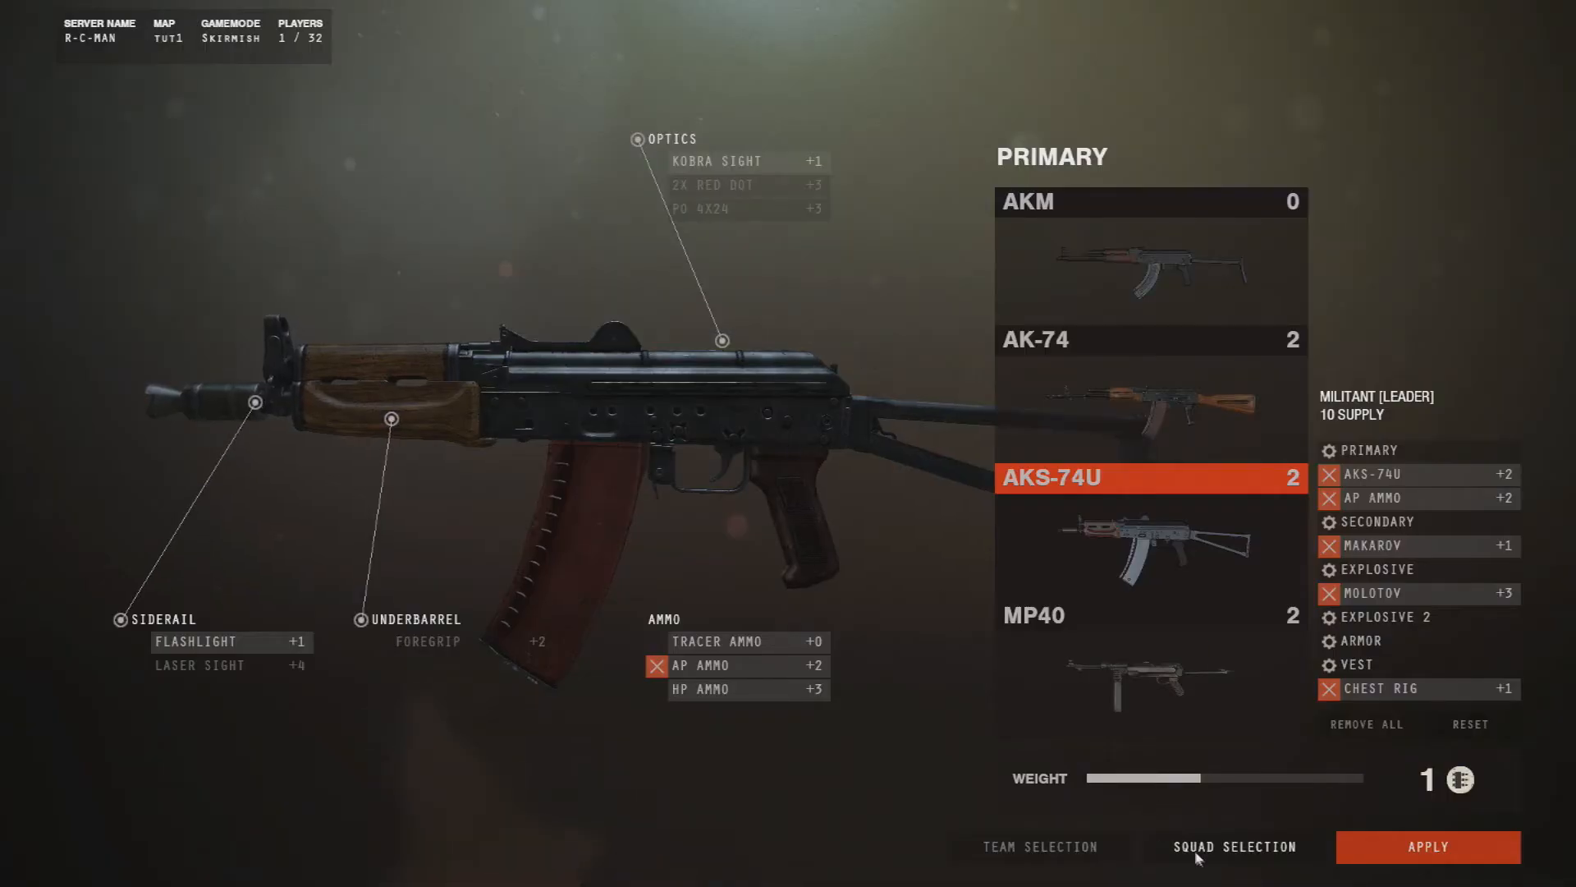
click(1235, 846)
click(996, 160)
click(1235, 846)
click(1187, 141)
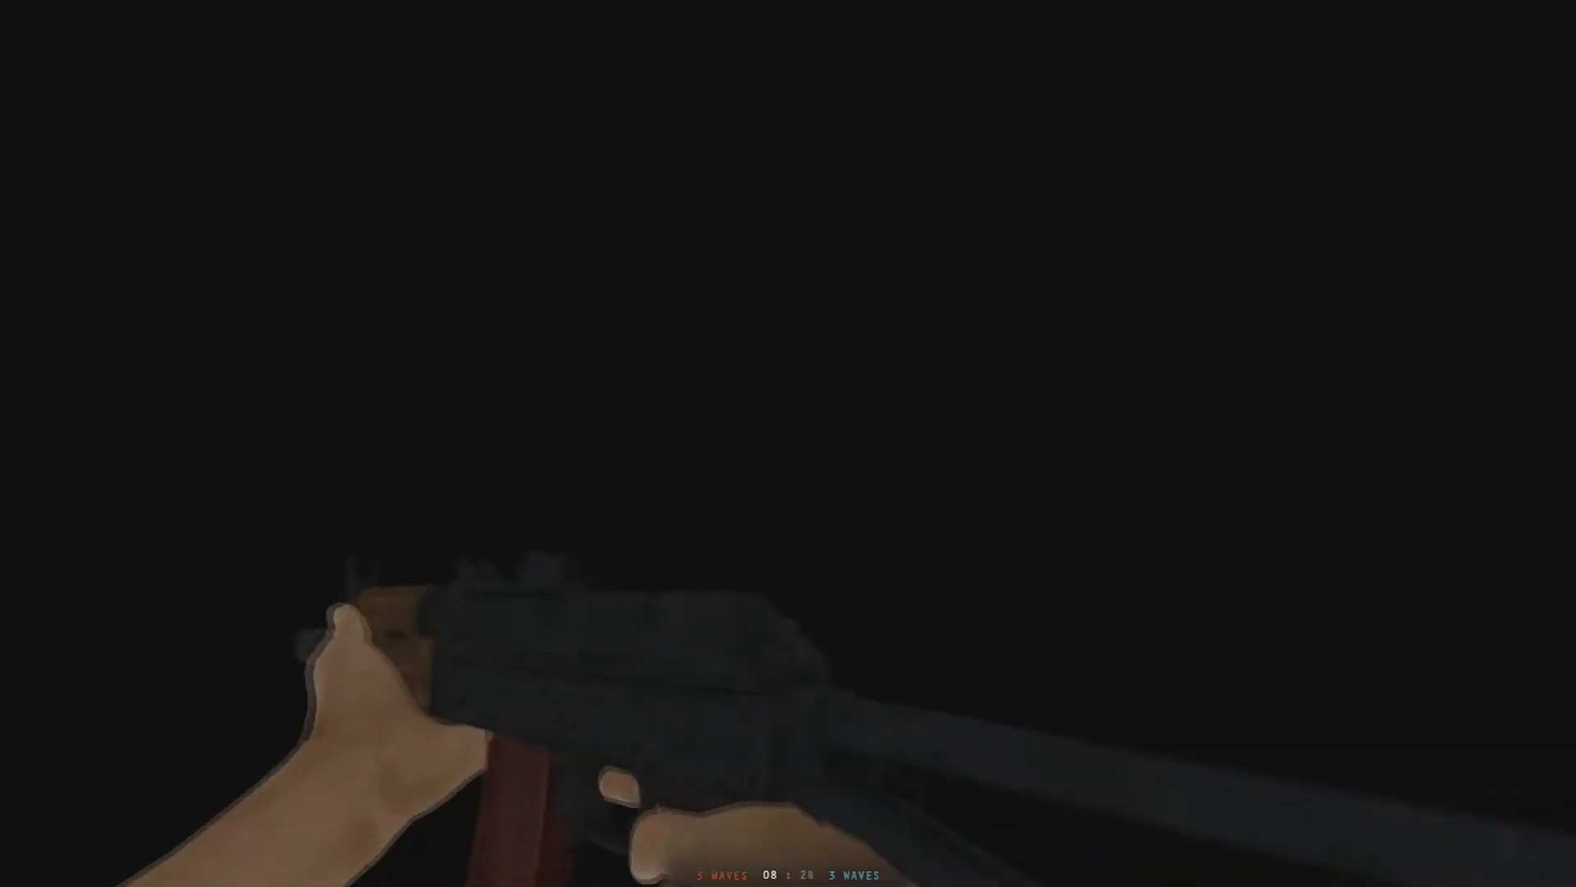
Exit the test match, quit the game to the desktop and return to the Hammer editor
key(Escape)
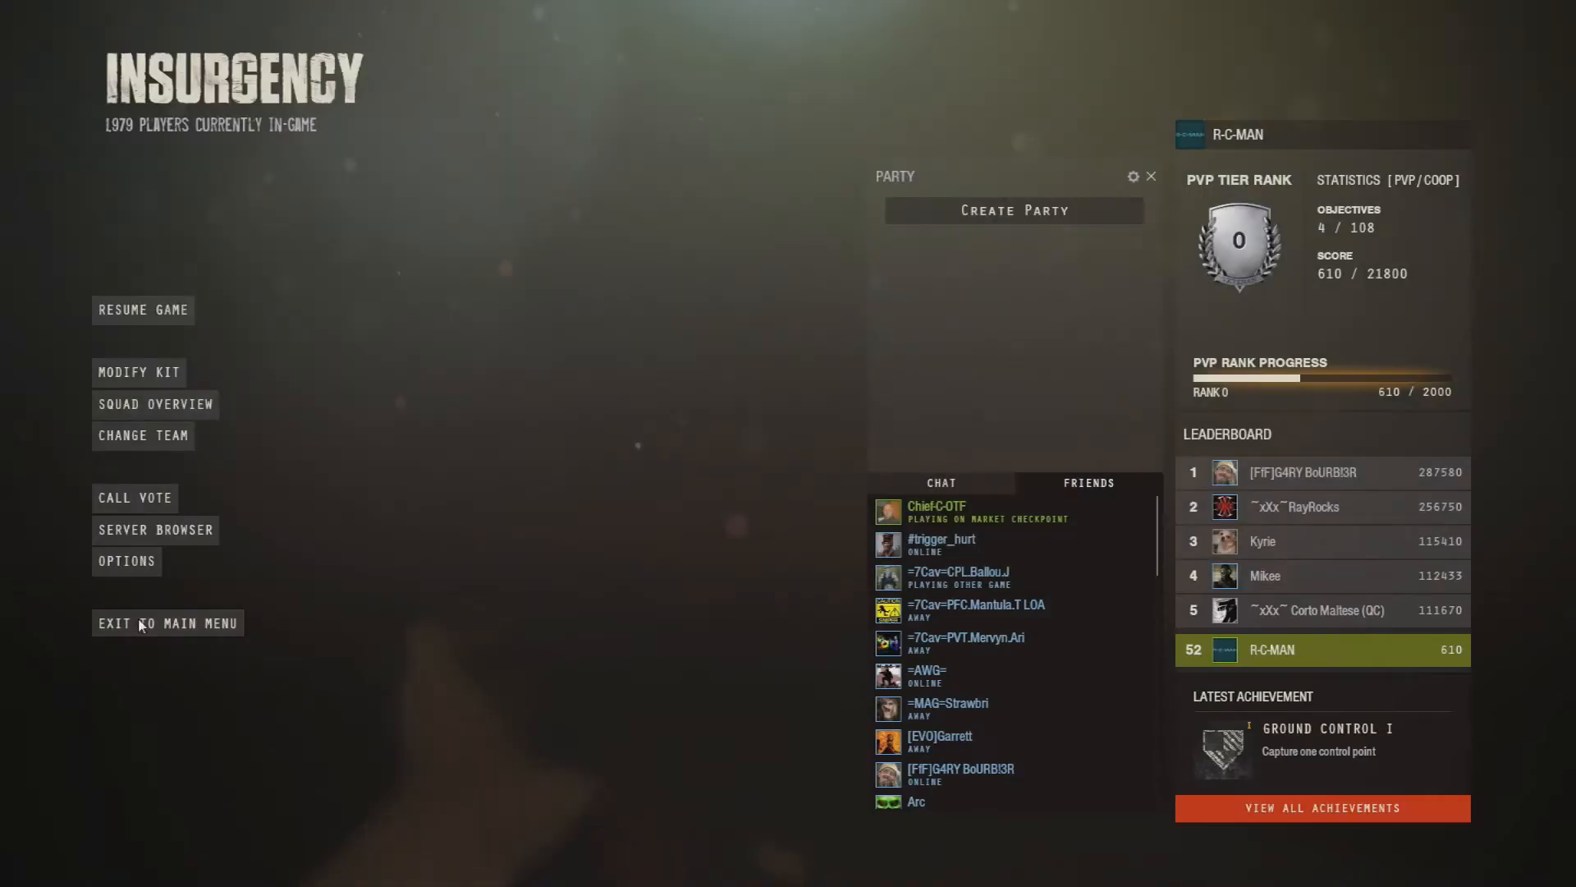
click(168, 623)
click(807, 510)
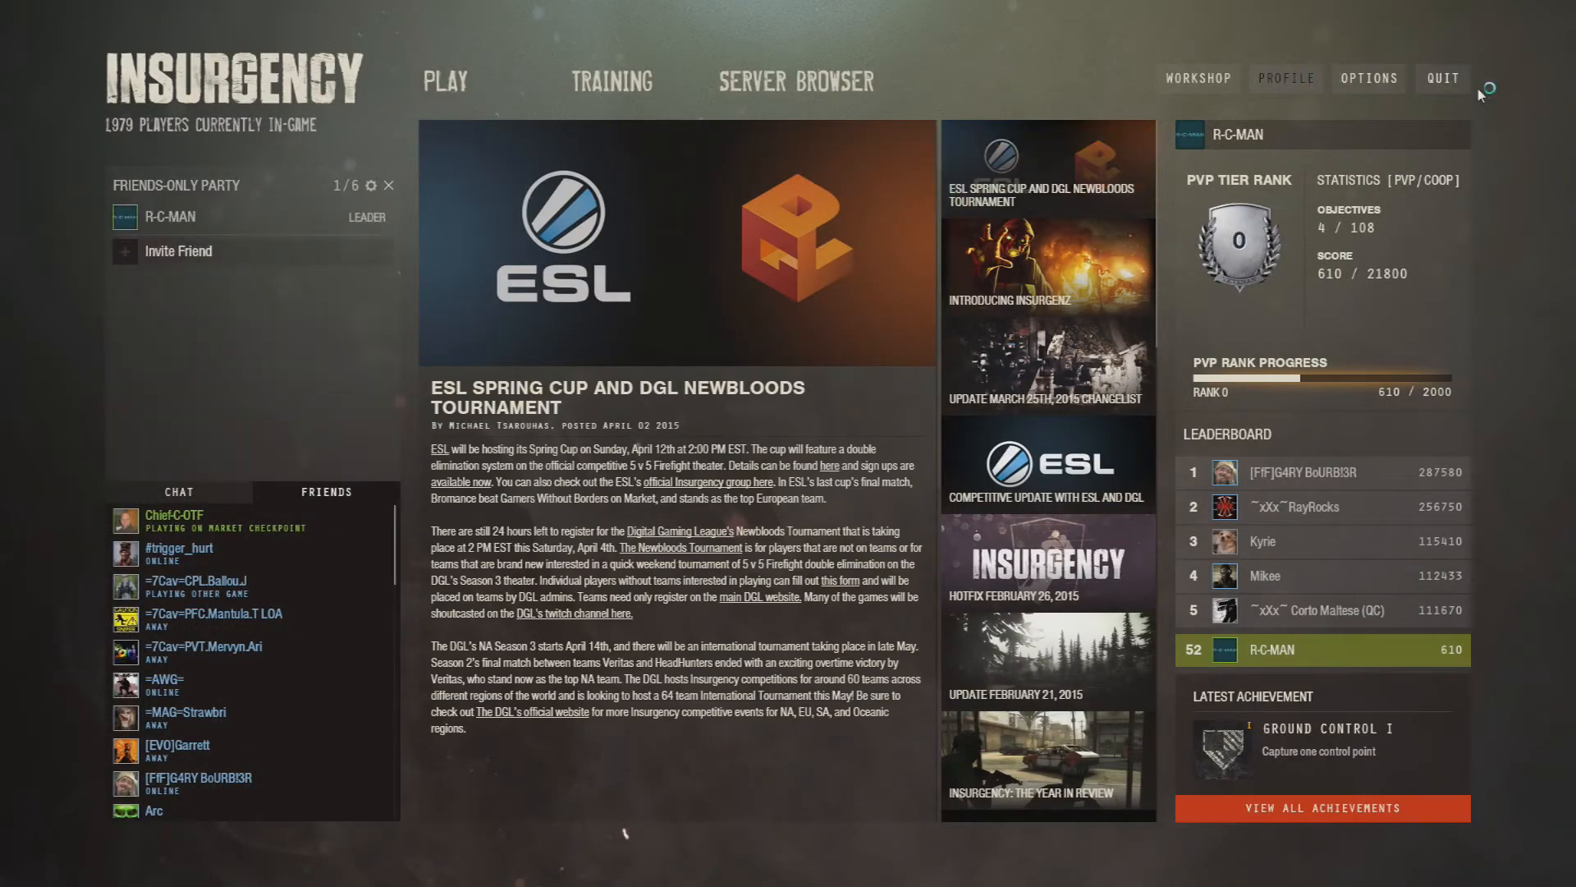
click(1442, 78)
click(833, 499)
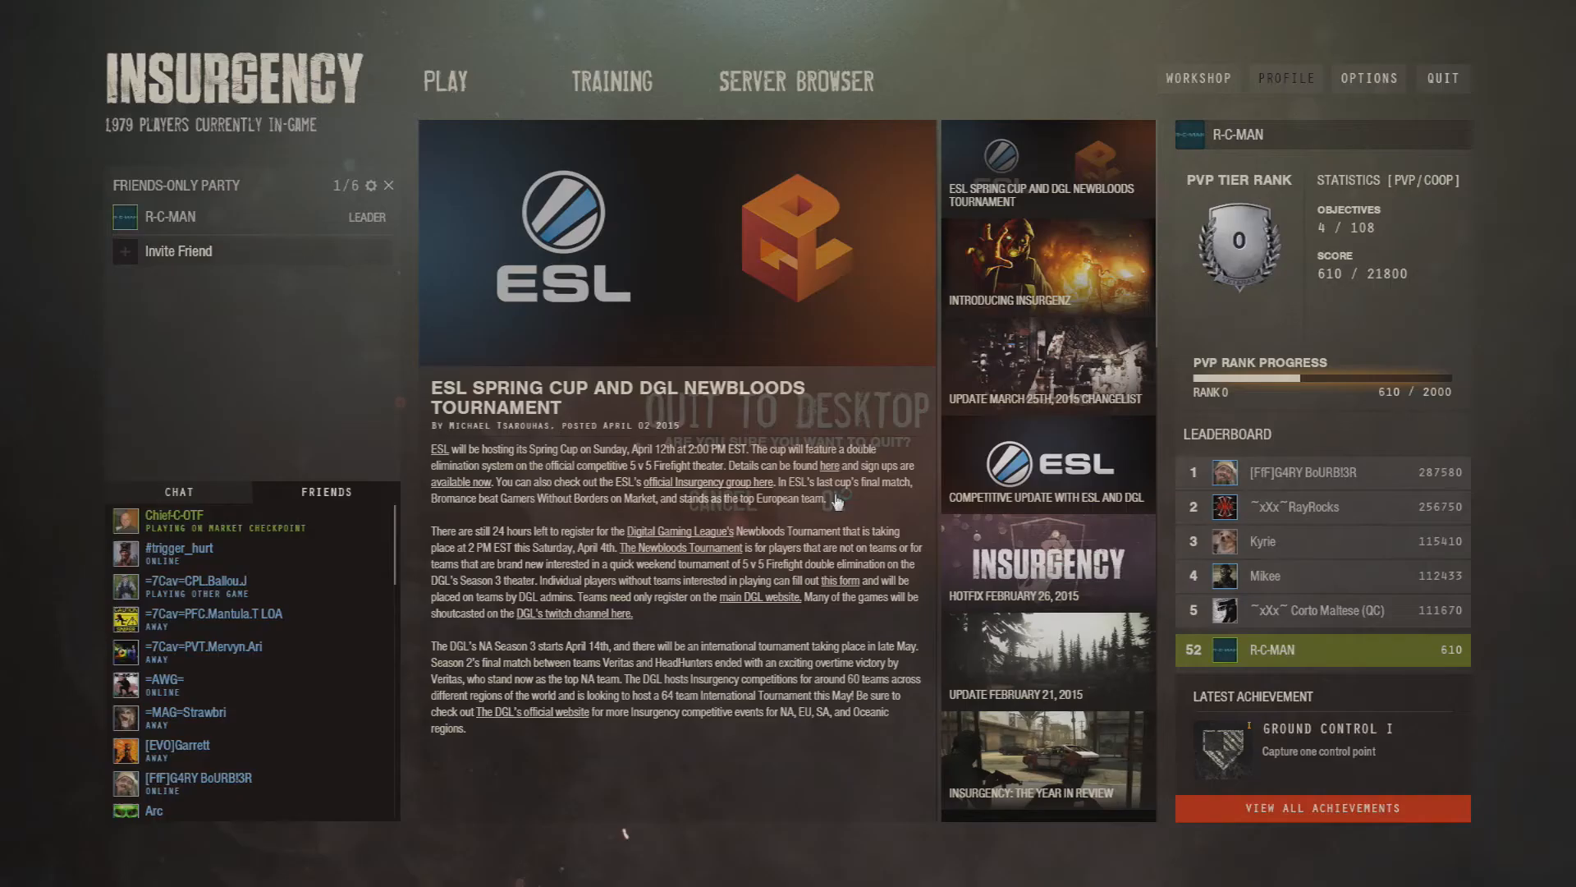
key(space)
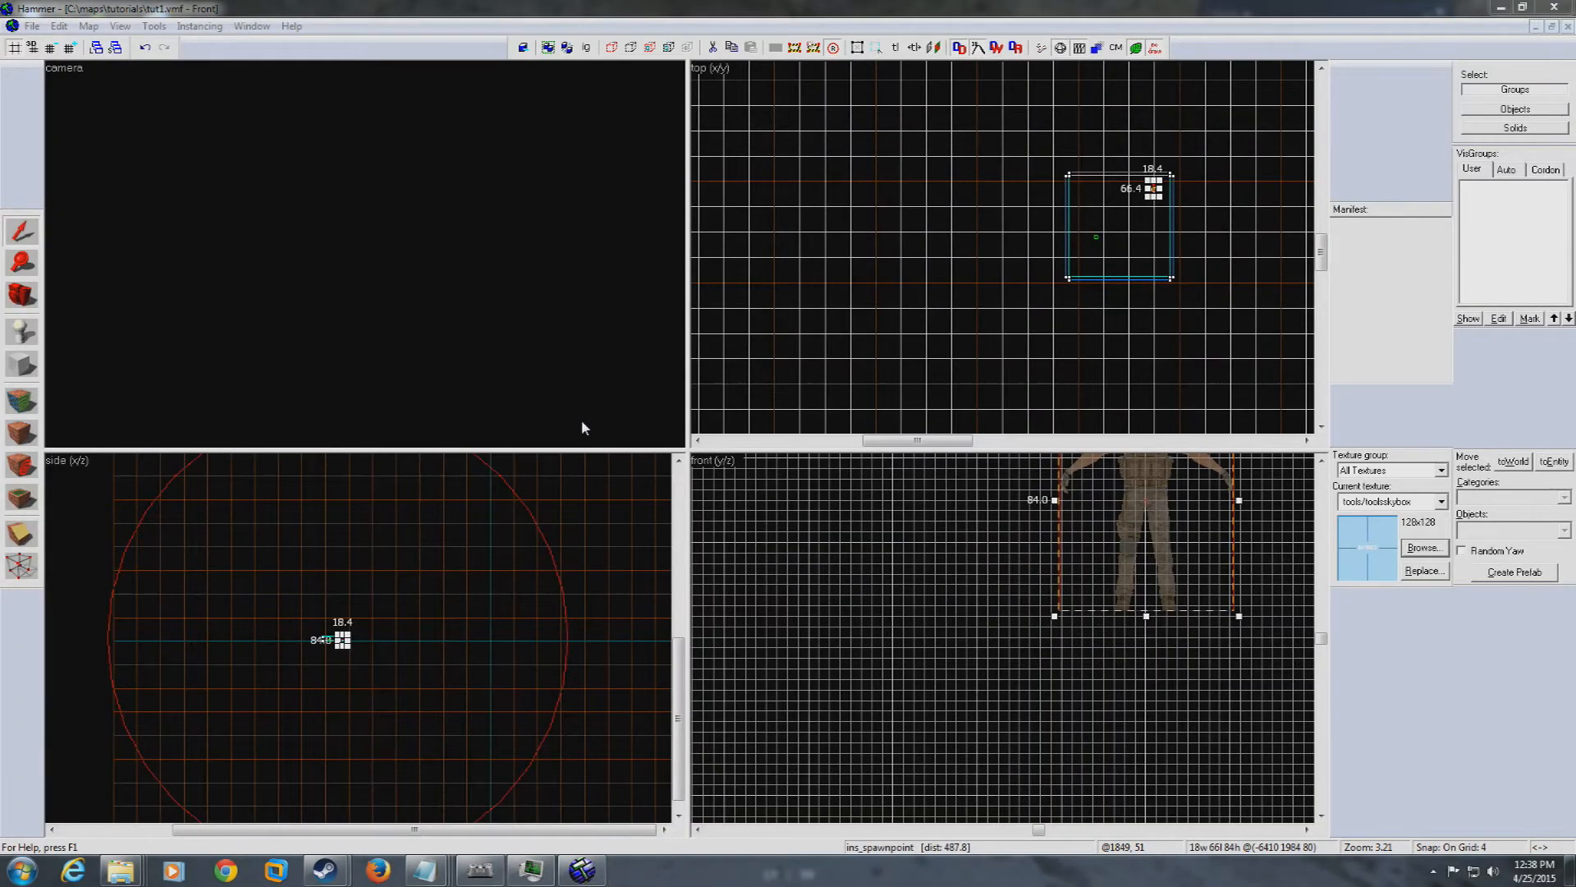
Examine the spawn entities and their positions in the room in the 3D view
key(z)
key(w)
key(w)
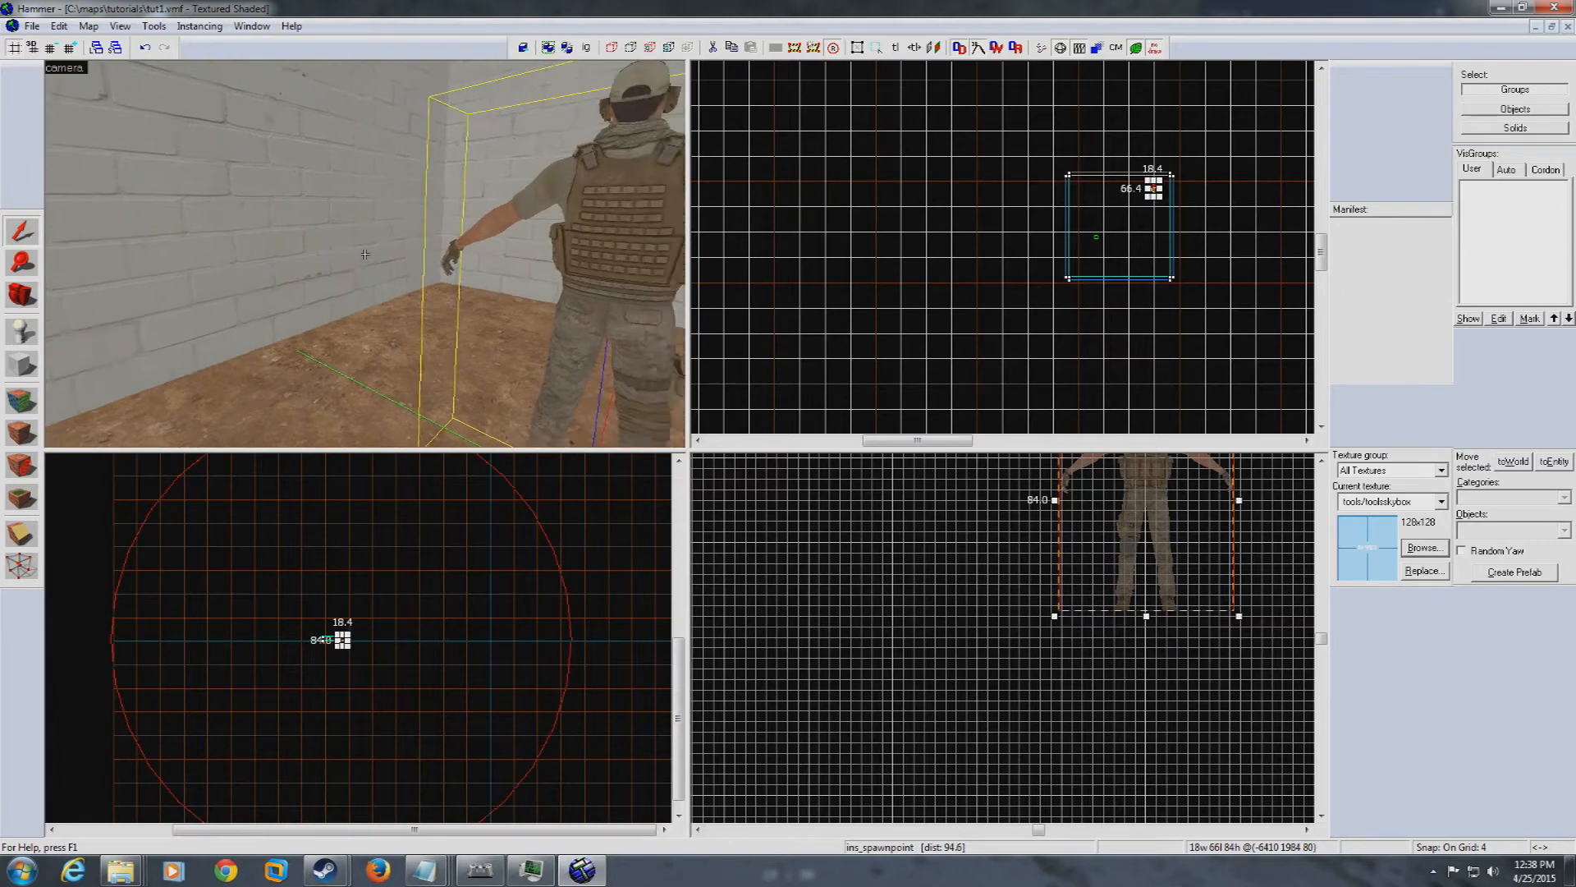
key(s)
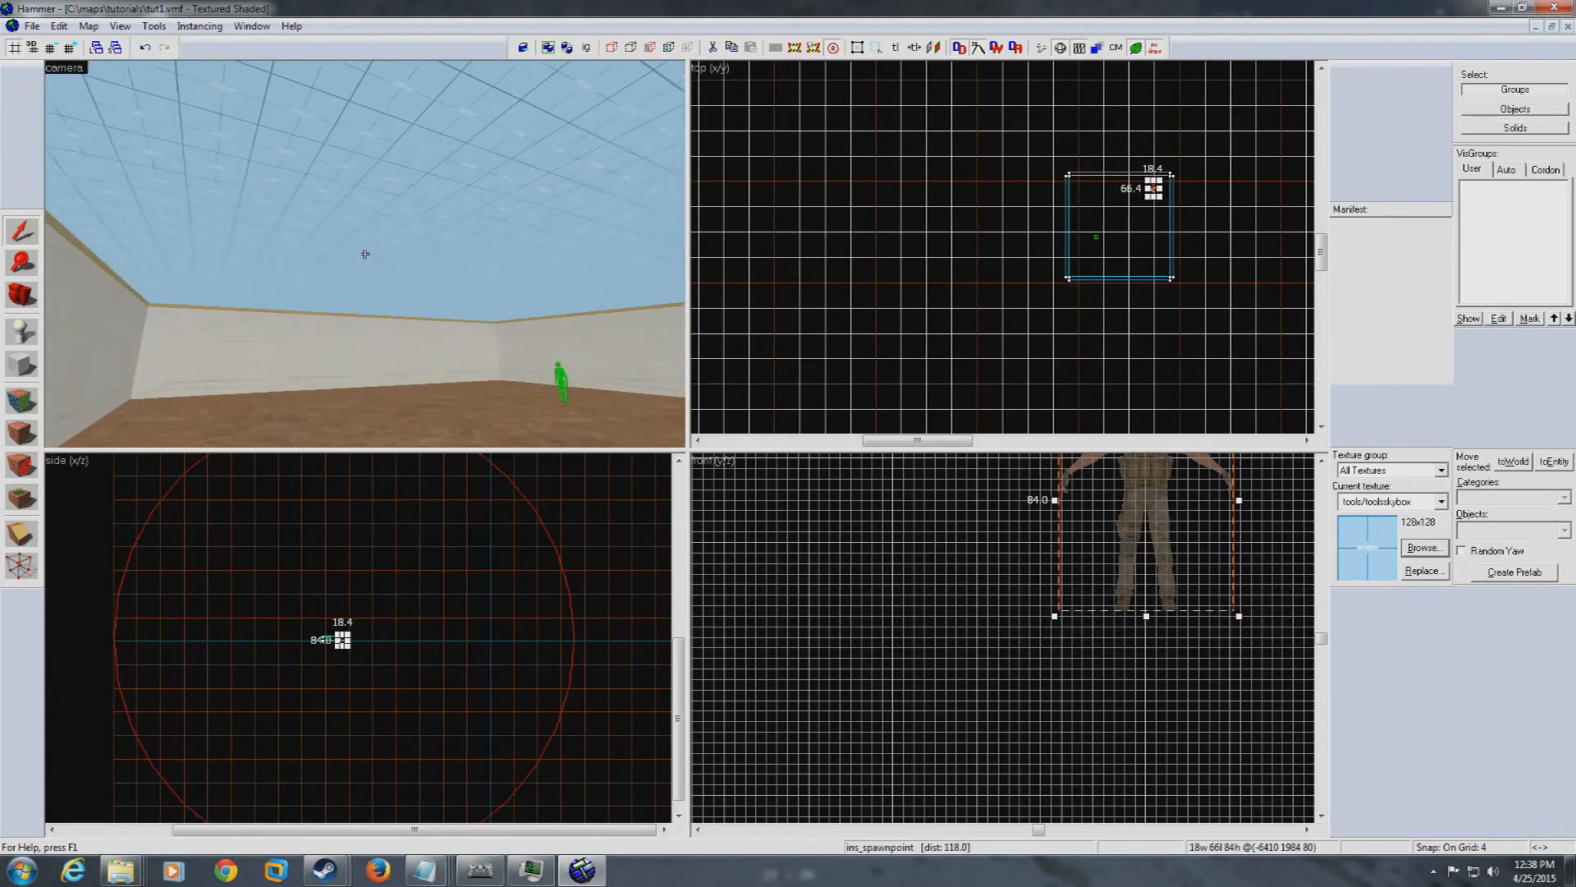
key(w)
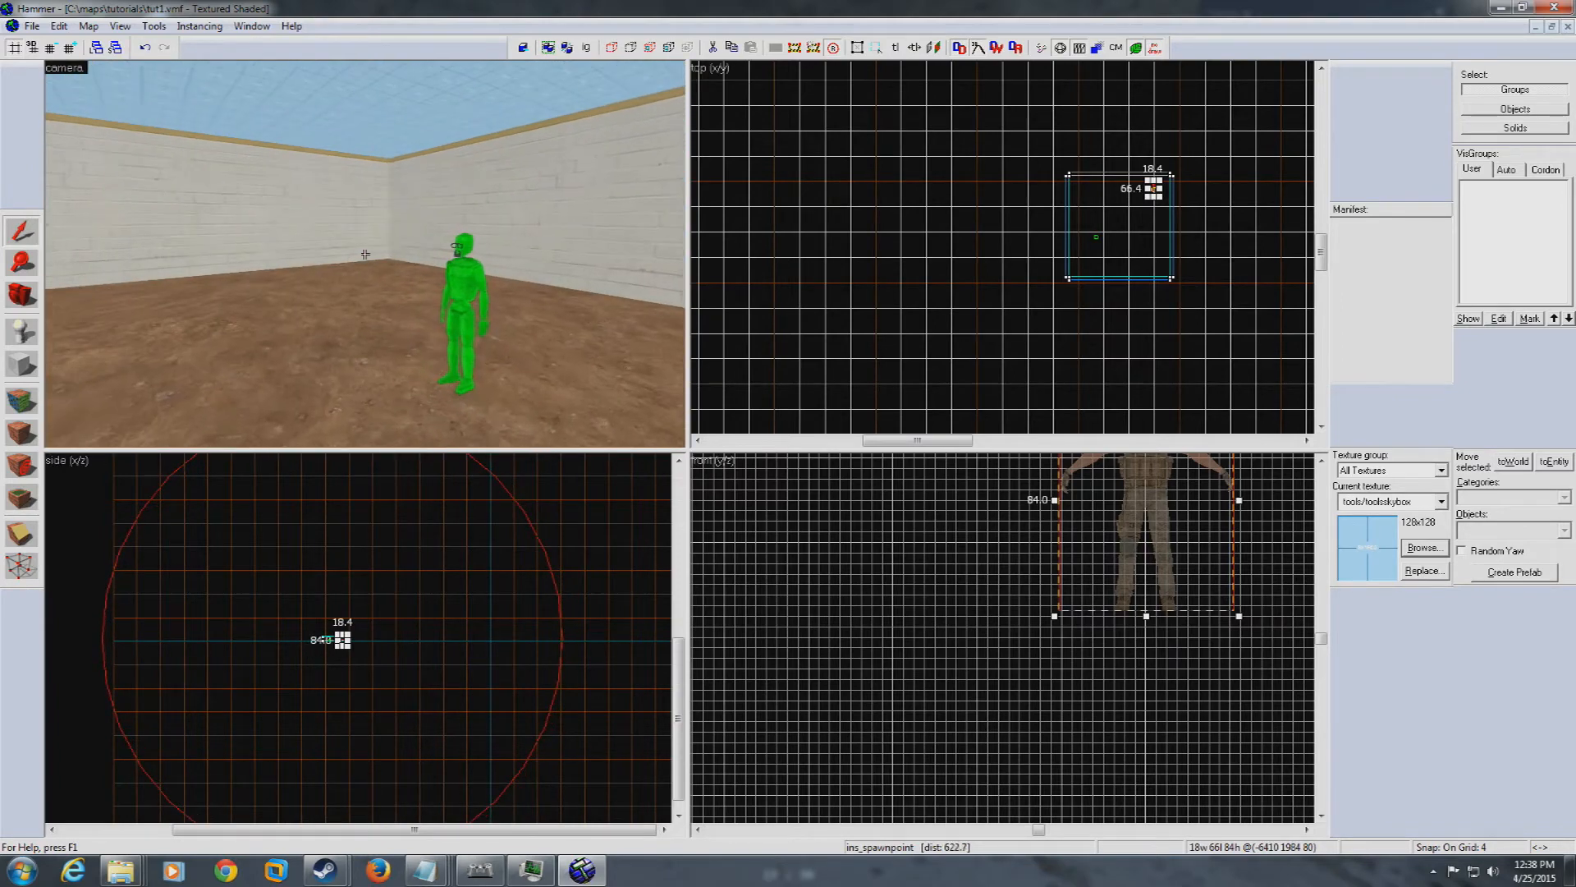
key(w)
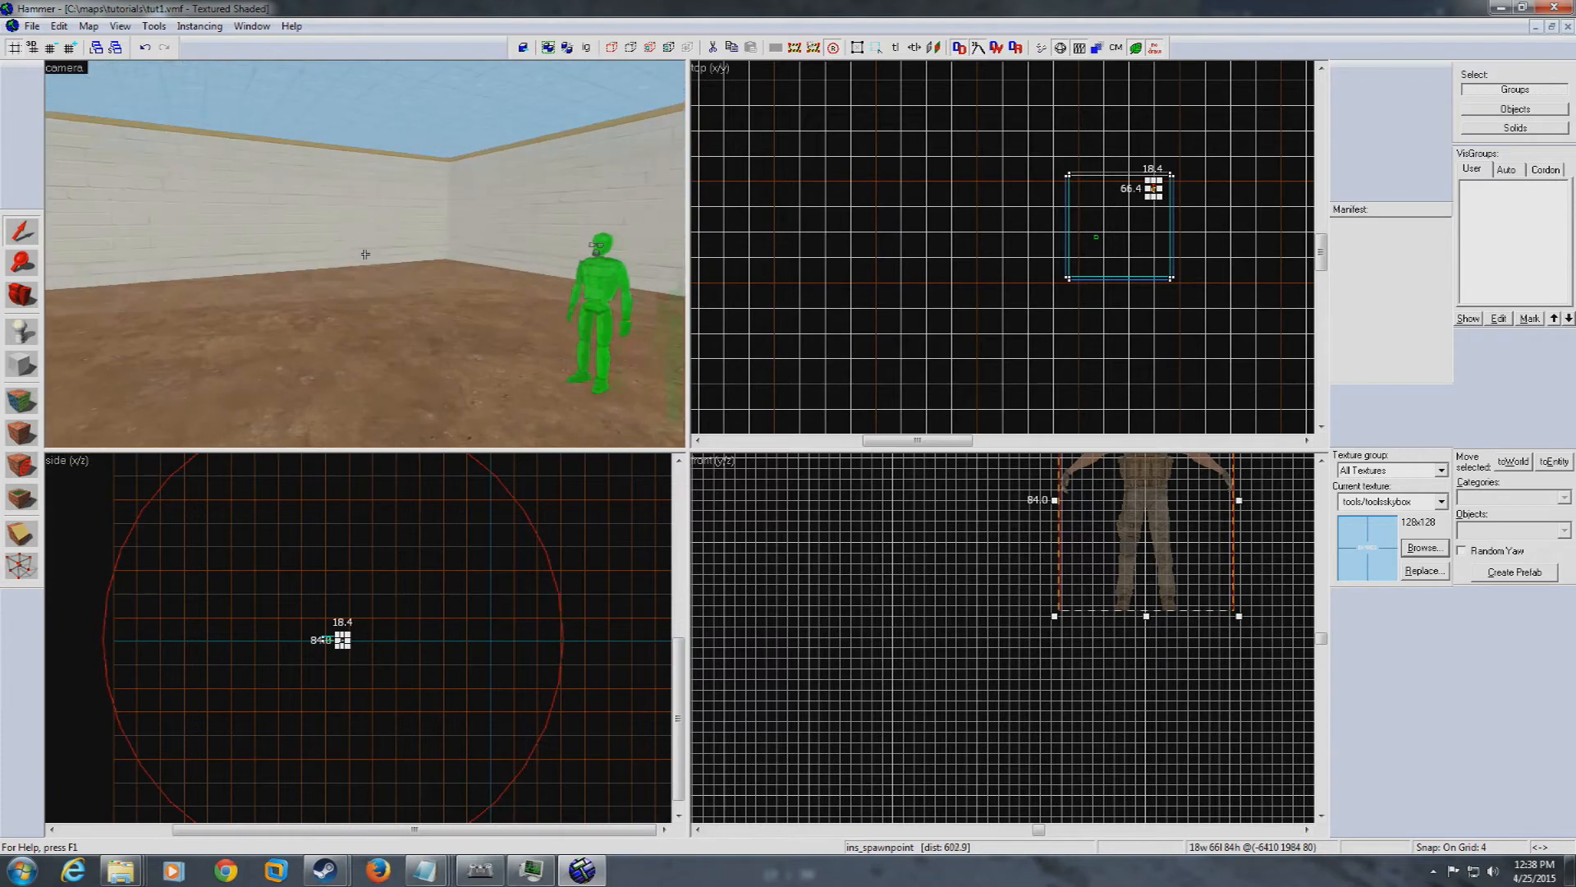
key(w)
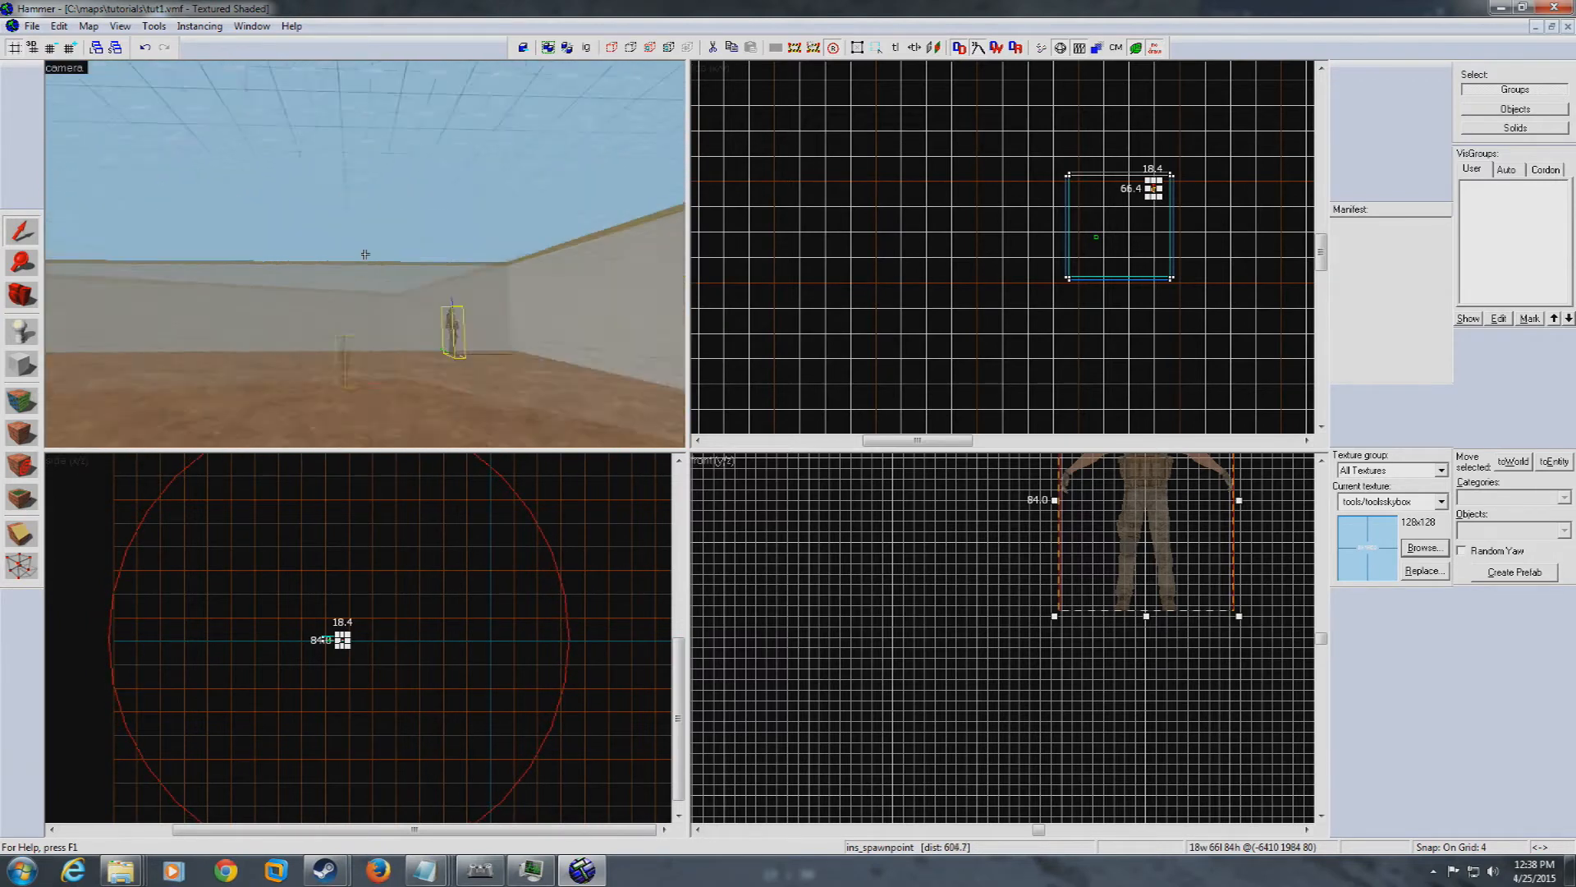
key(z)
Place a new point entity in the middle of the room floor and change its class to light_environment
click(25, 366)
click(355, 399)
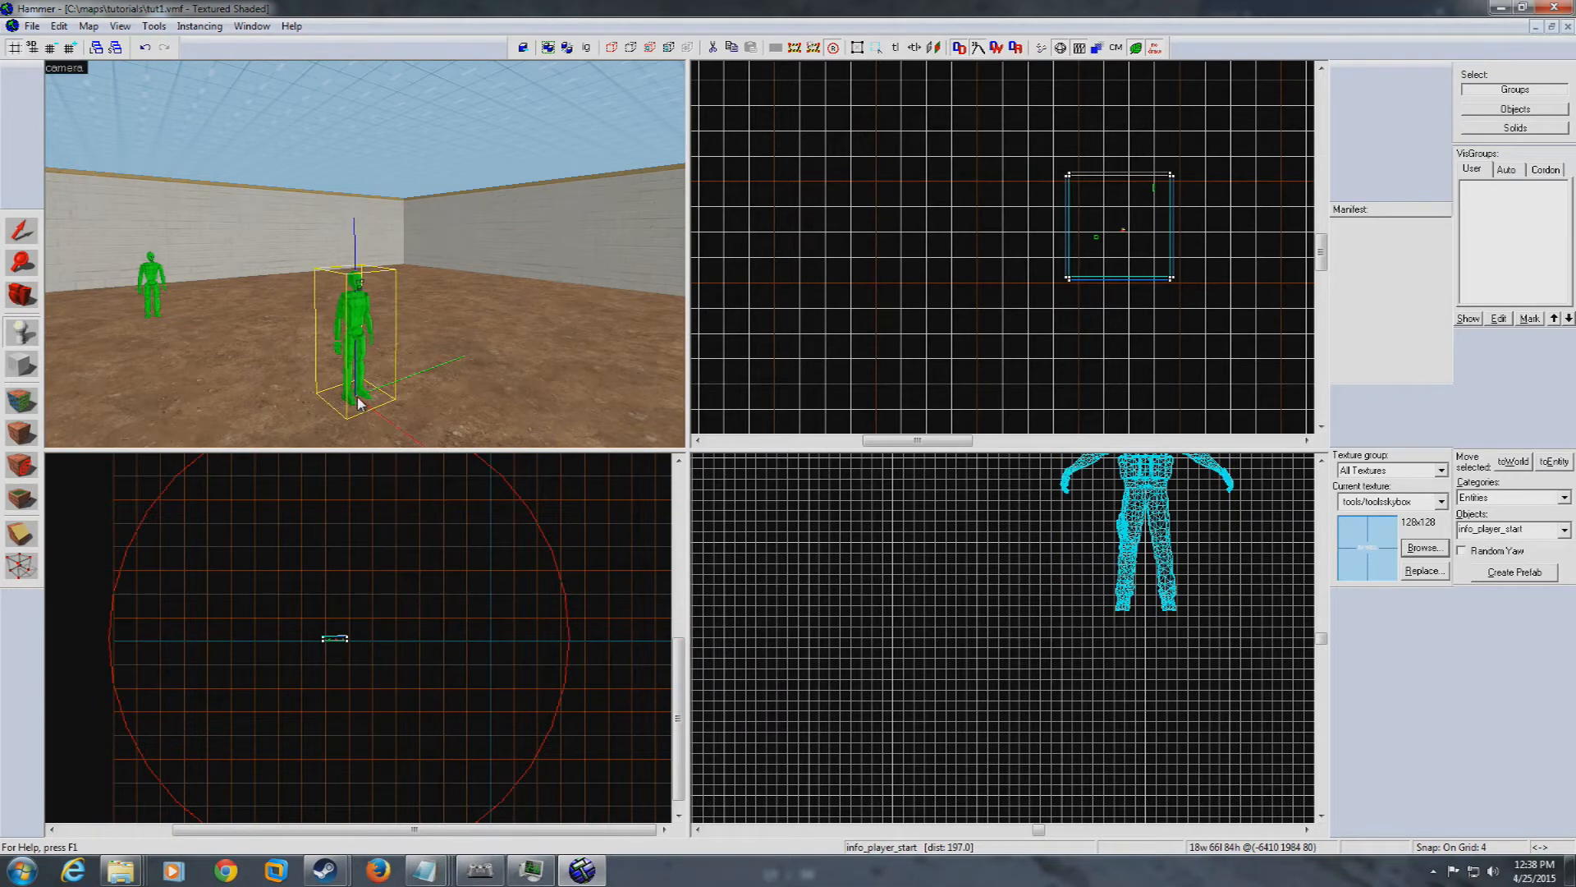
key(alt+Return)
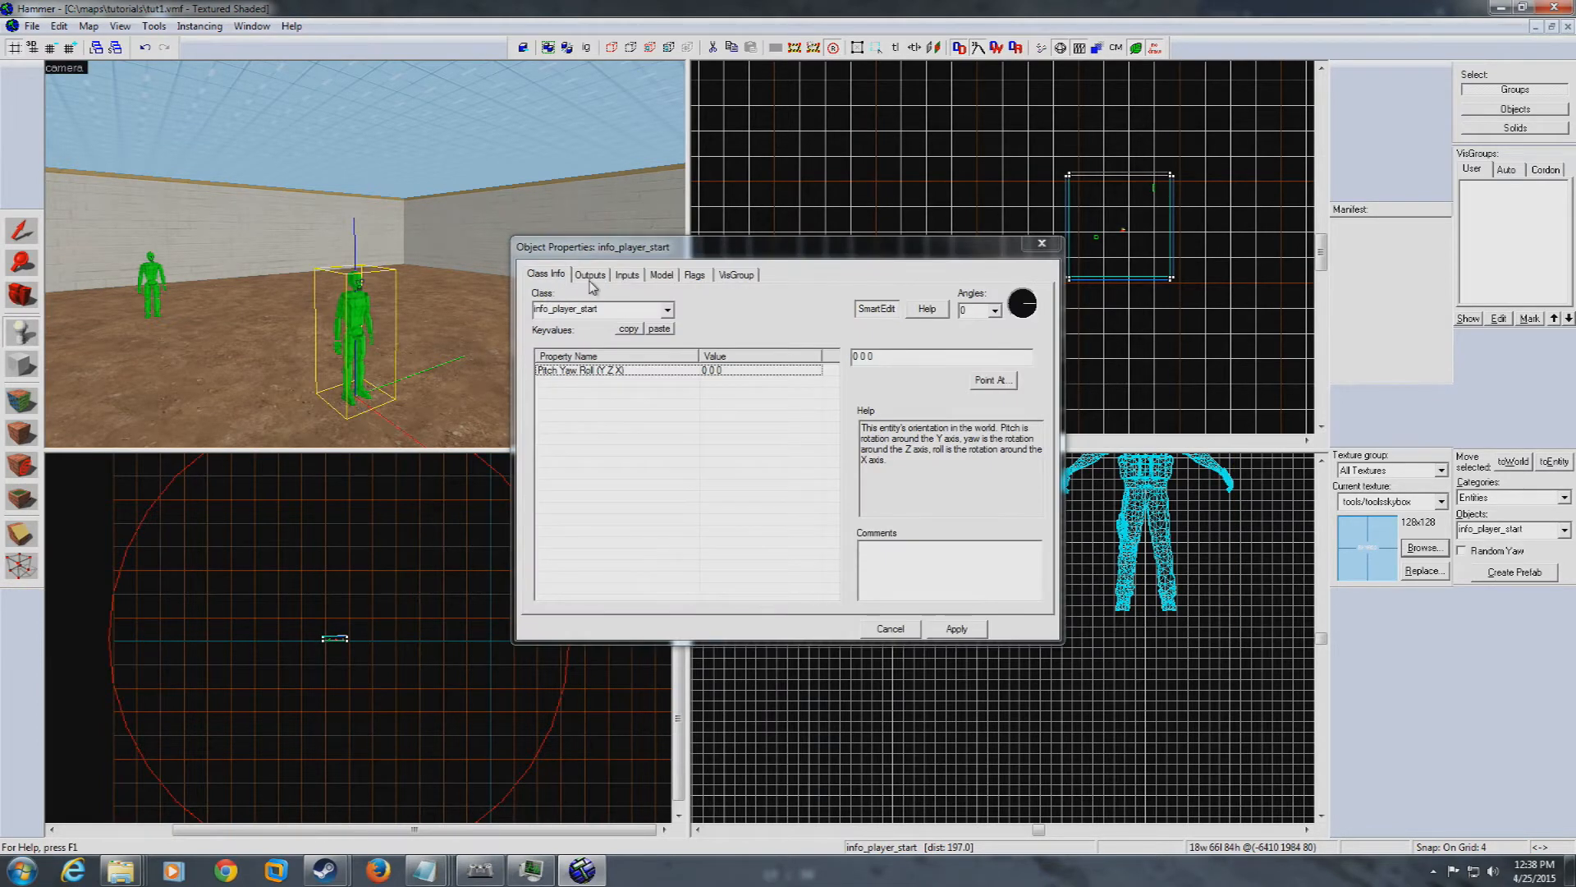
double_click(598, 311)
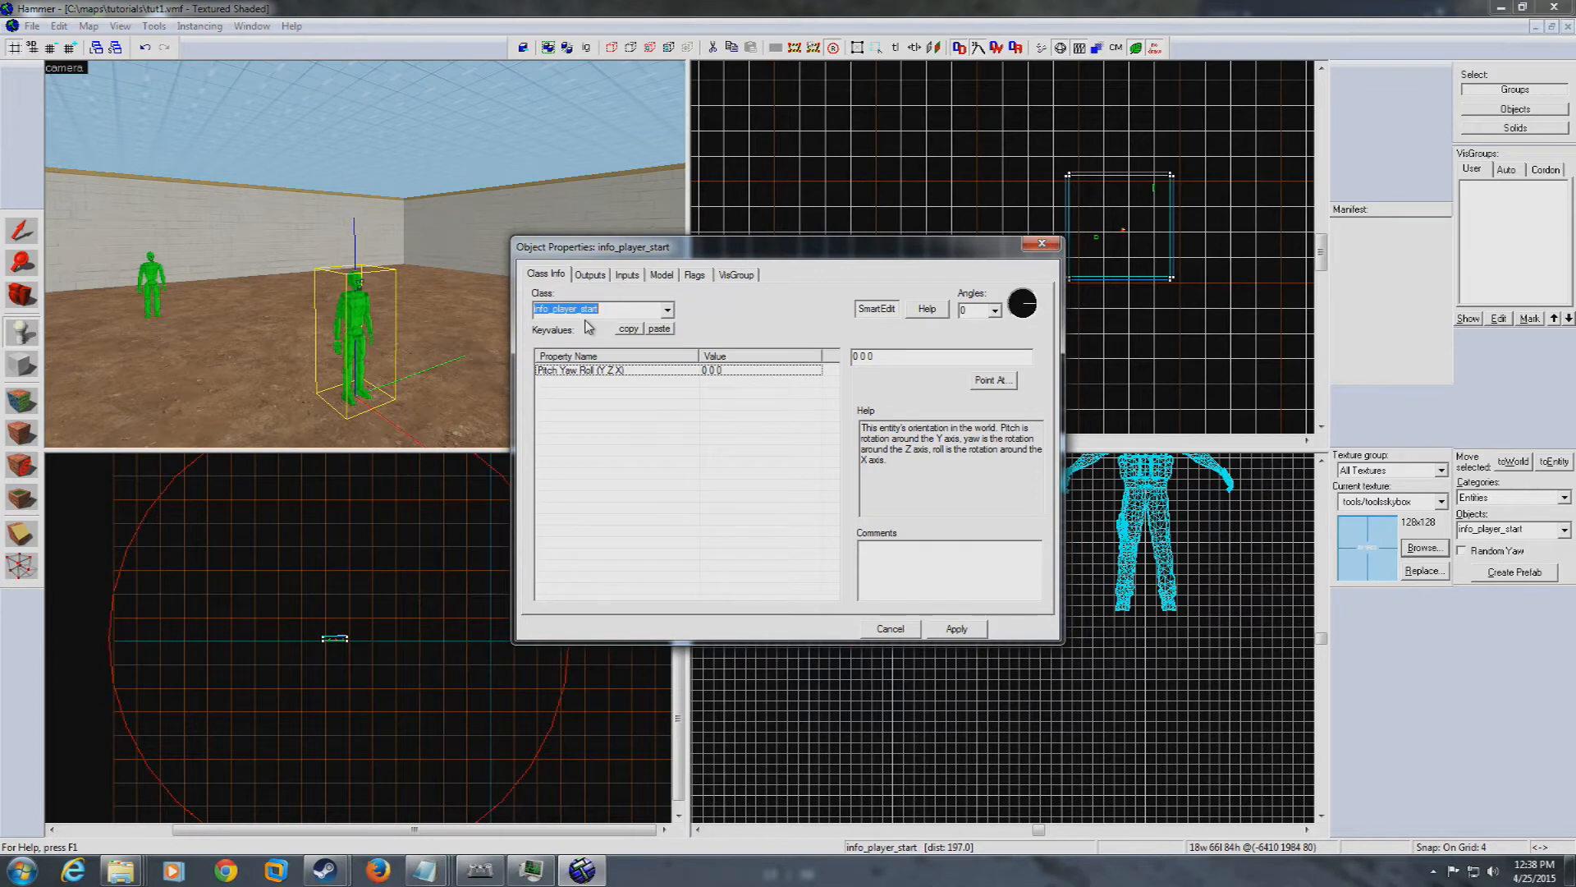
text(light)
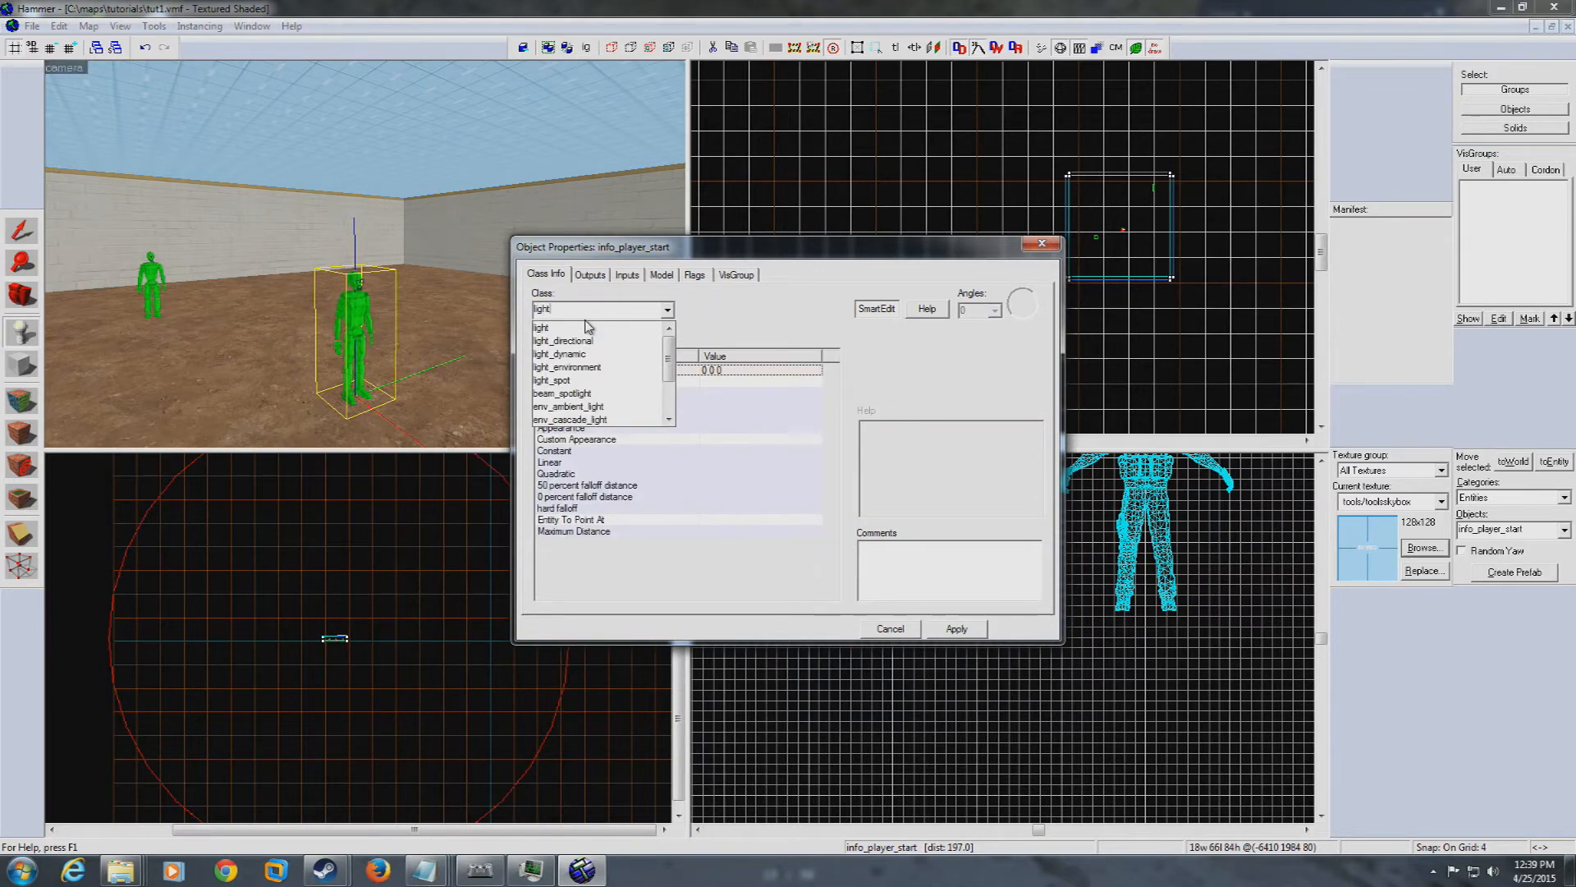
key(Down)
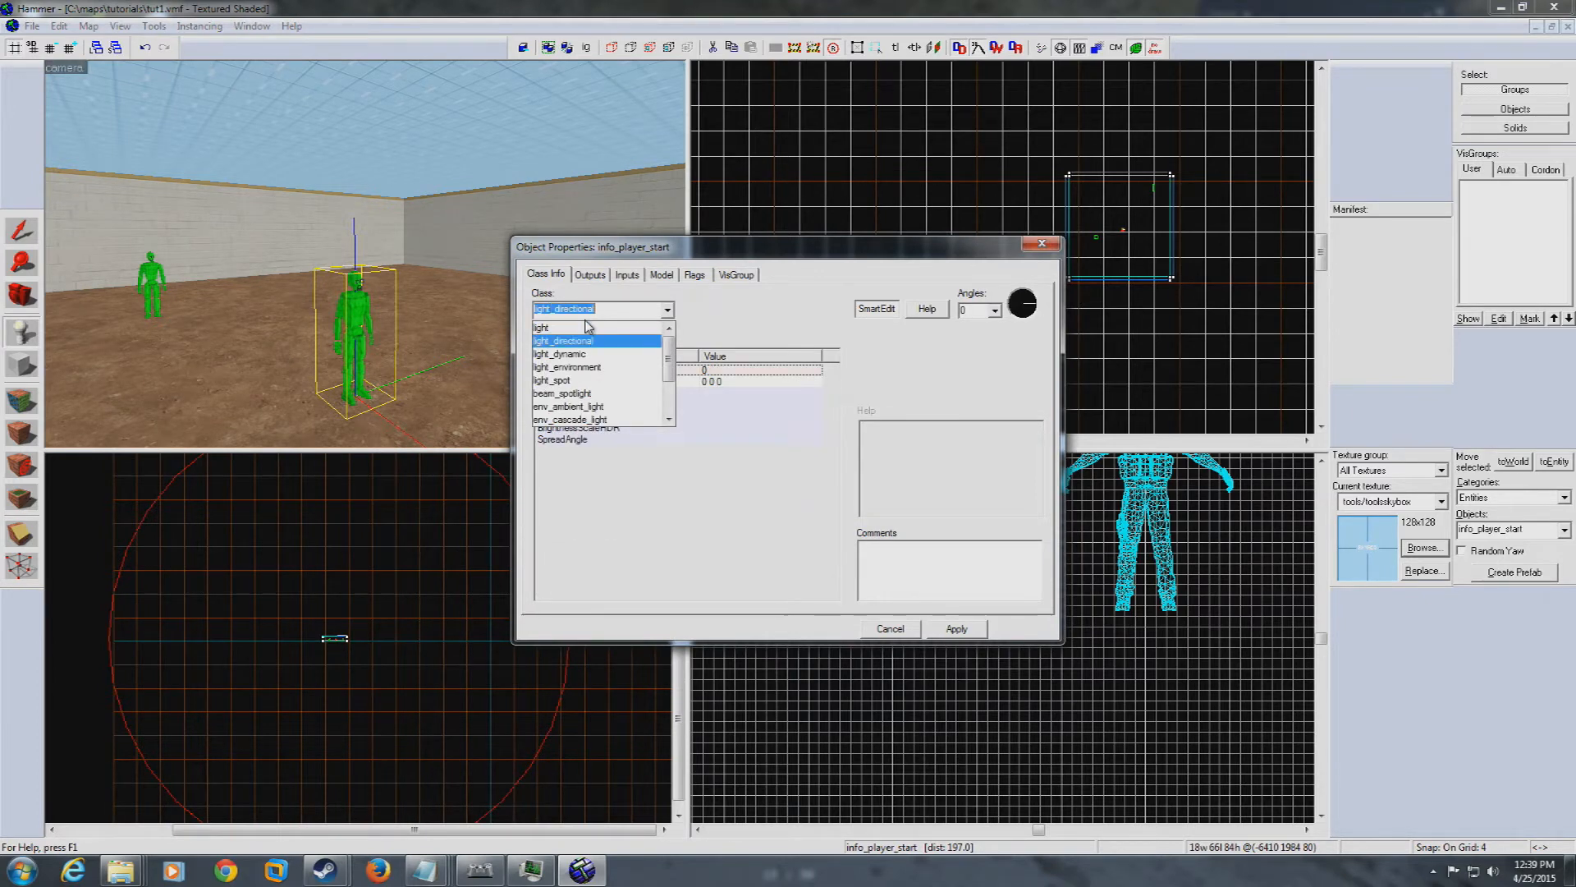
key(Down)
key(BackSpace)
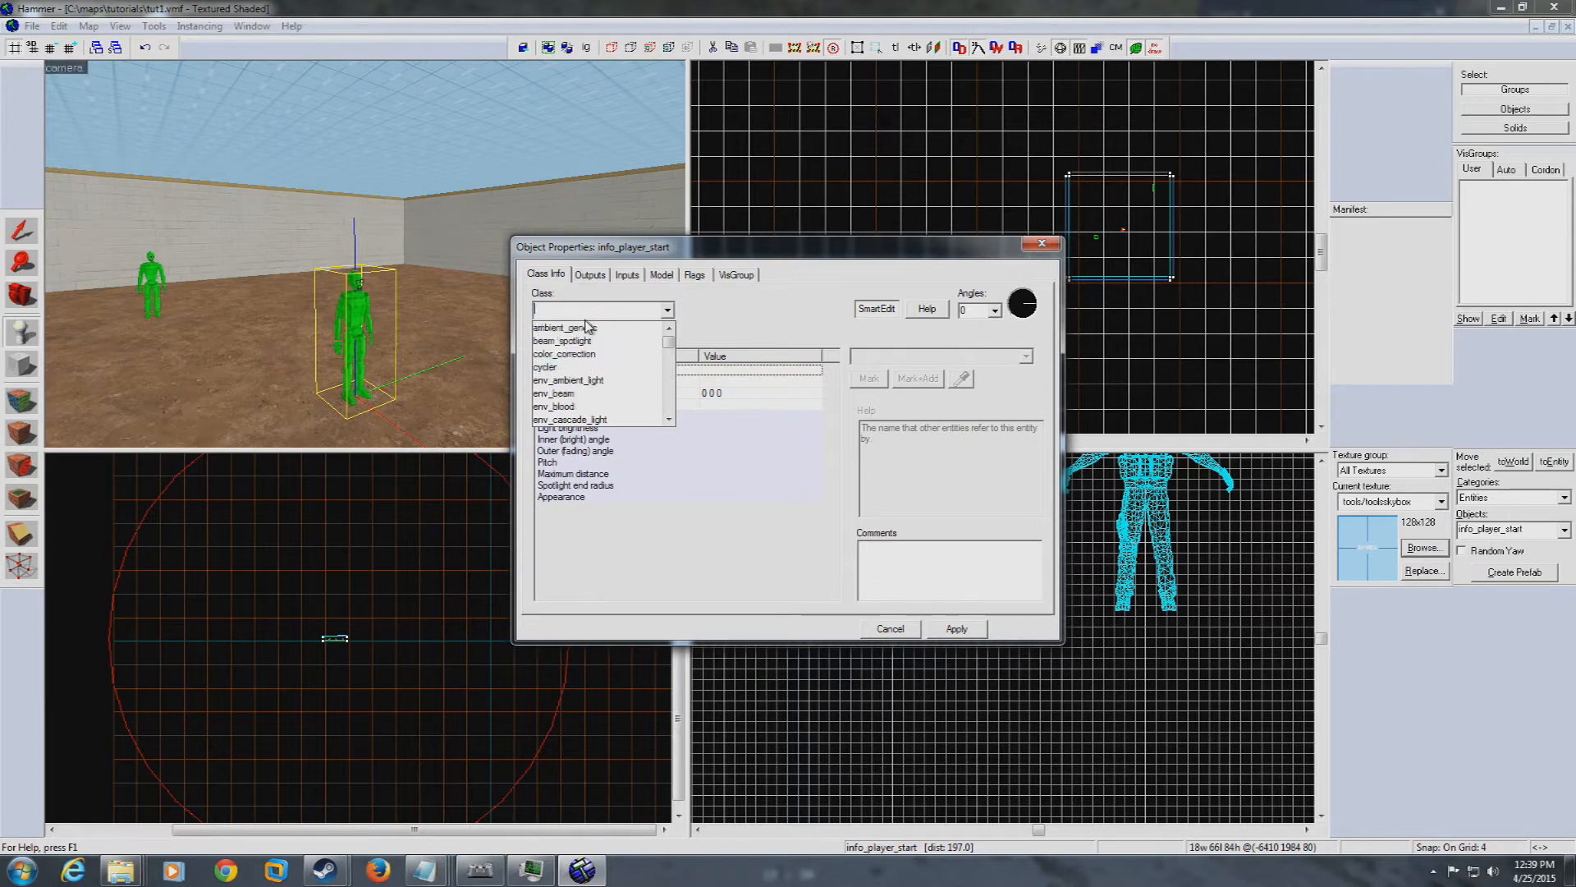
text(lighte)
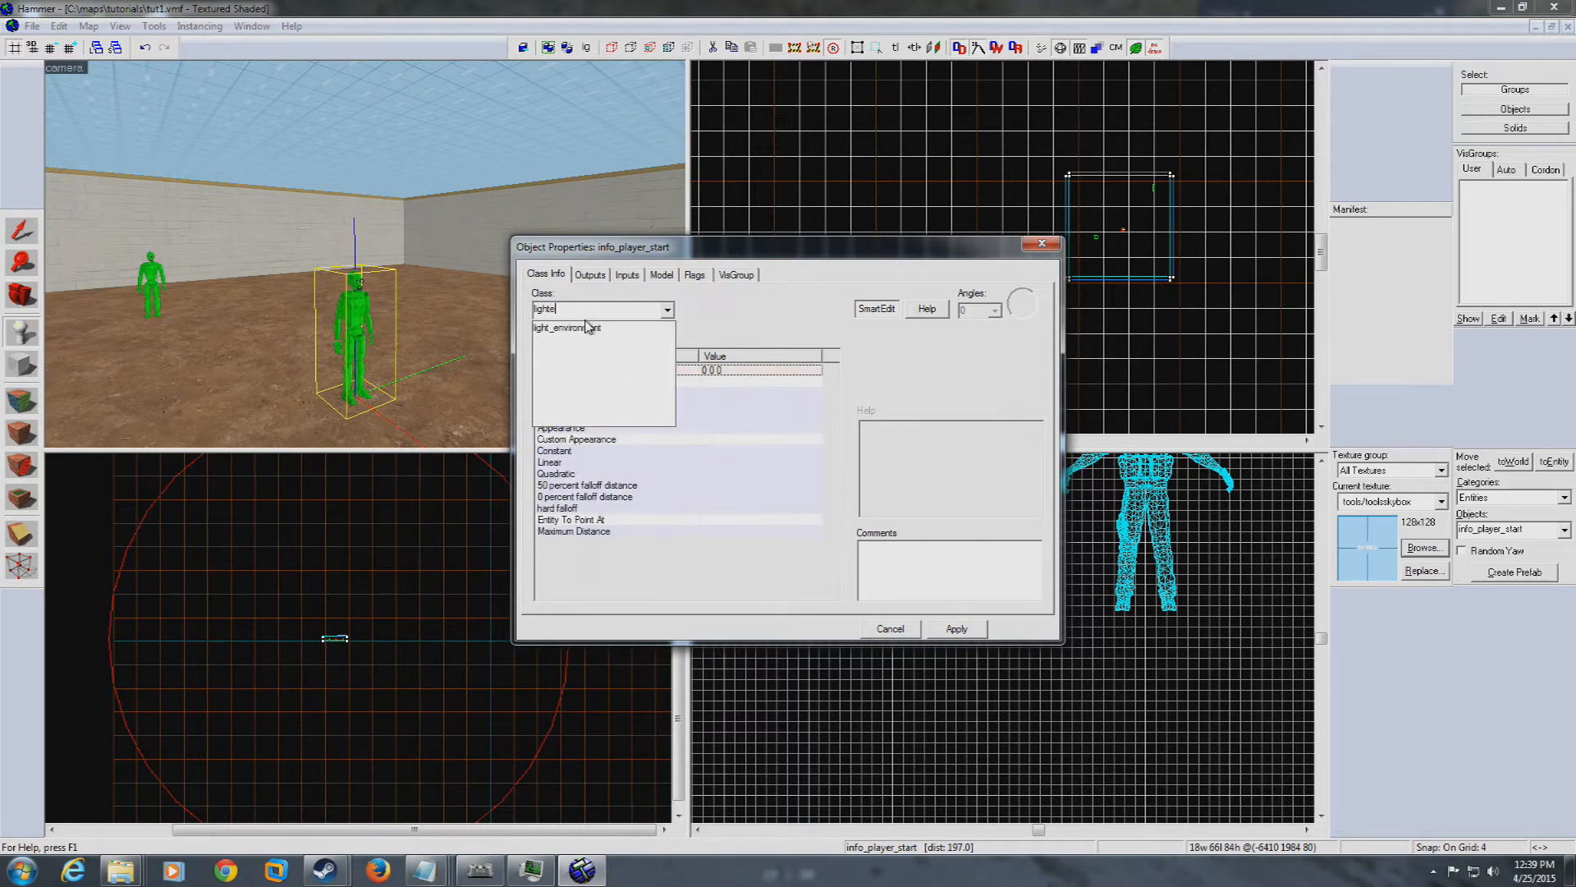
key(Return)
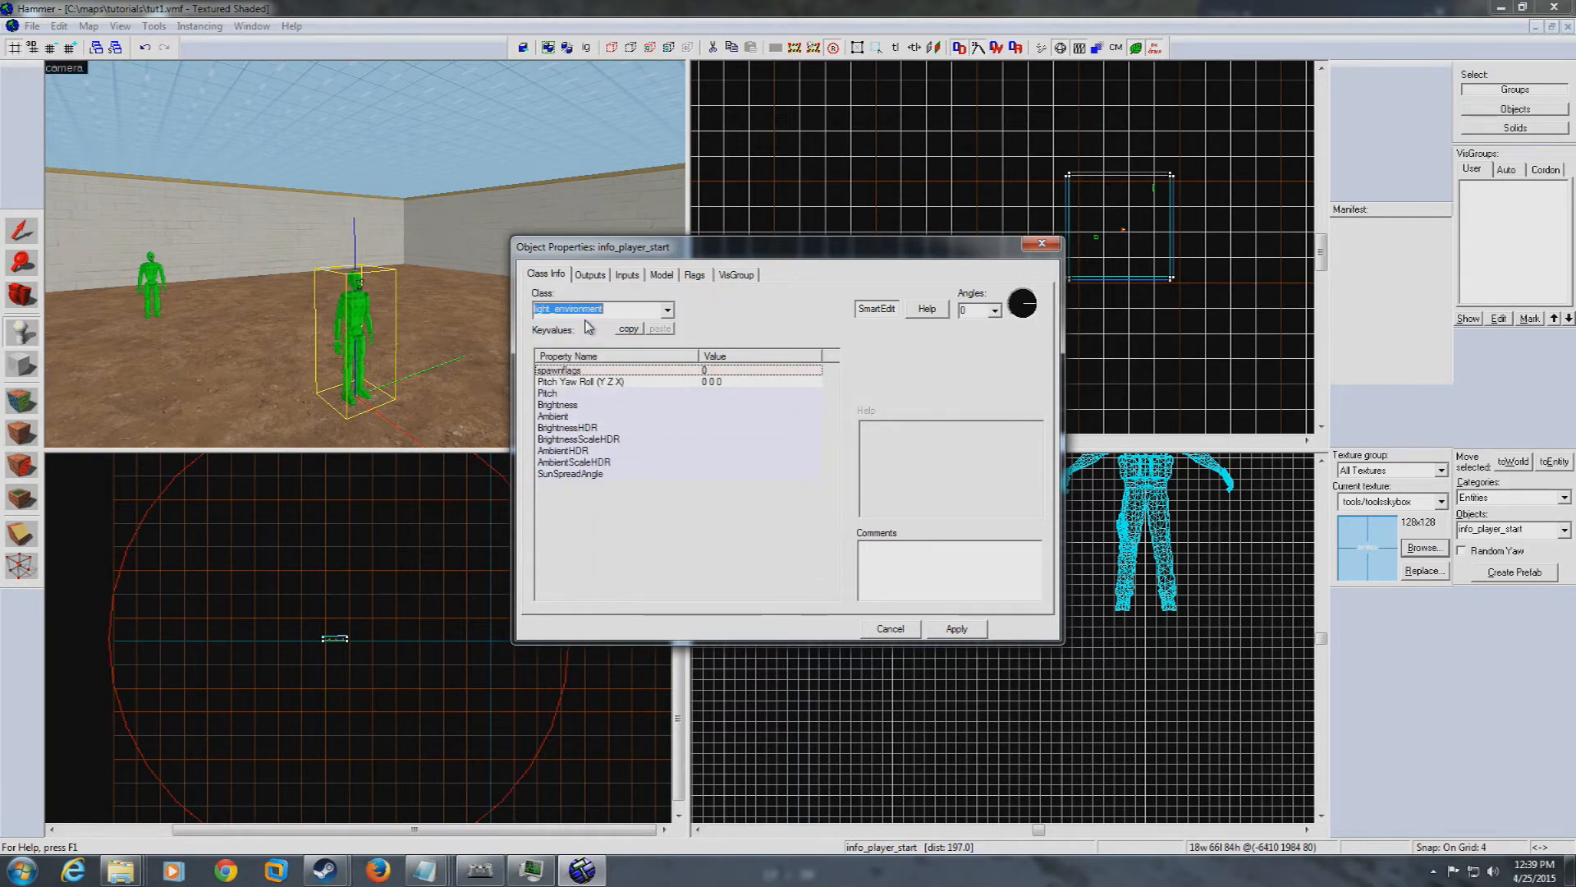
click(957, 628)
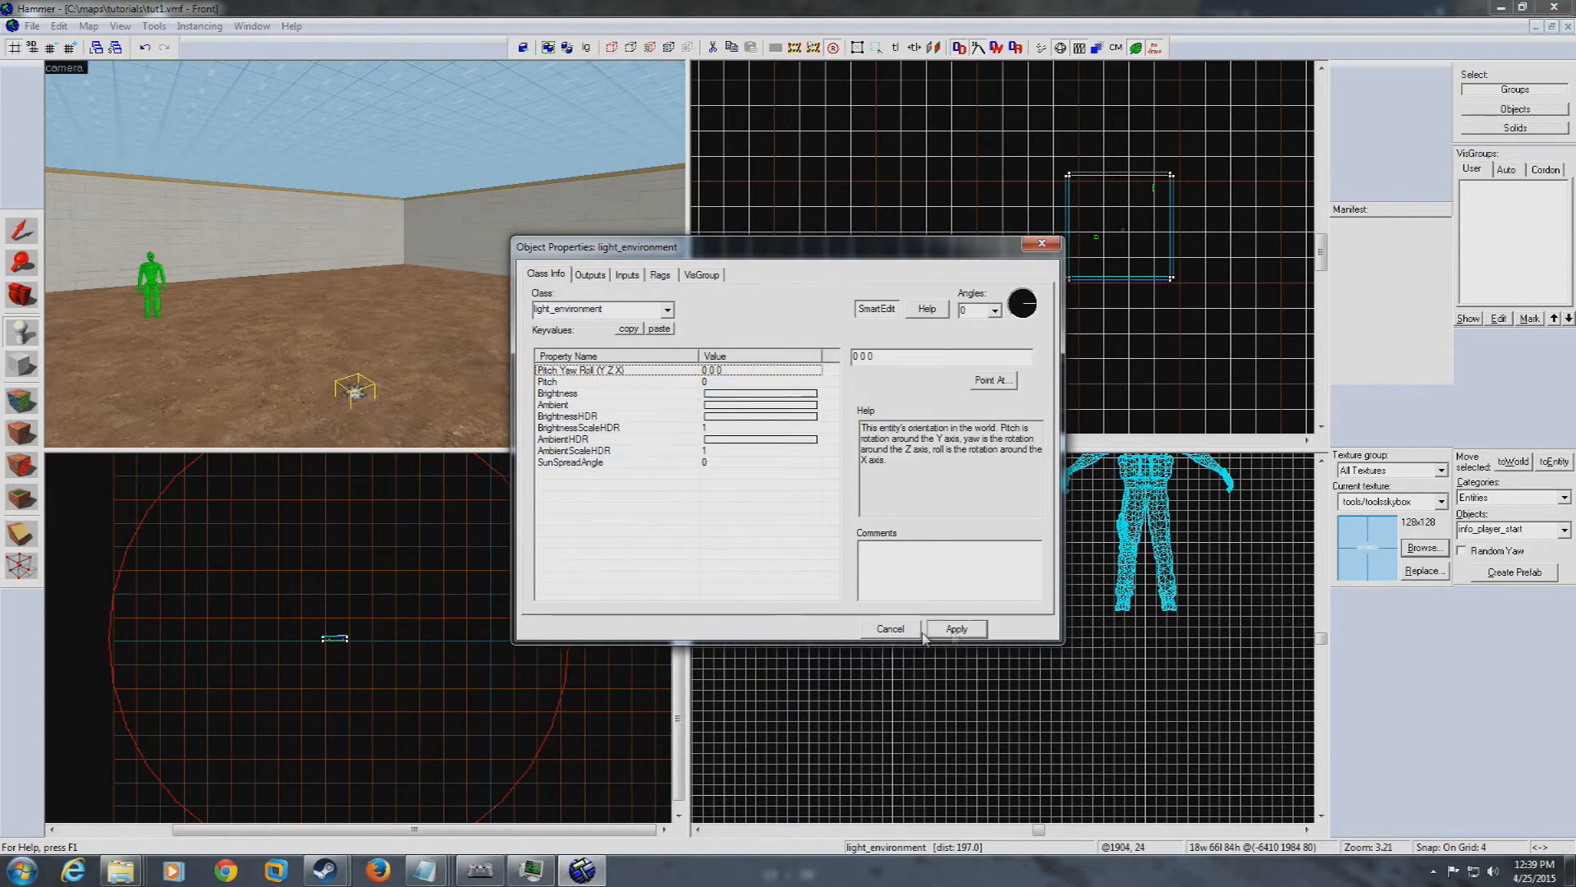
click(1041, 243)
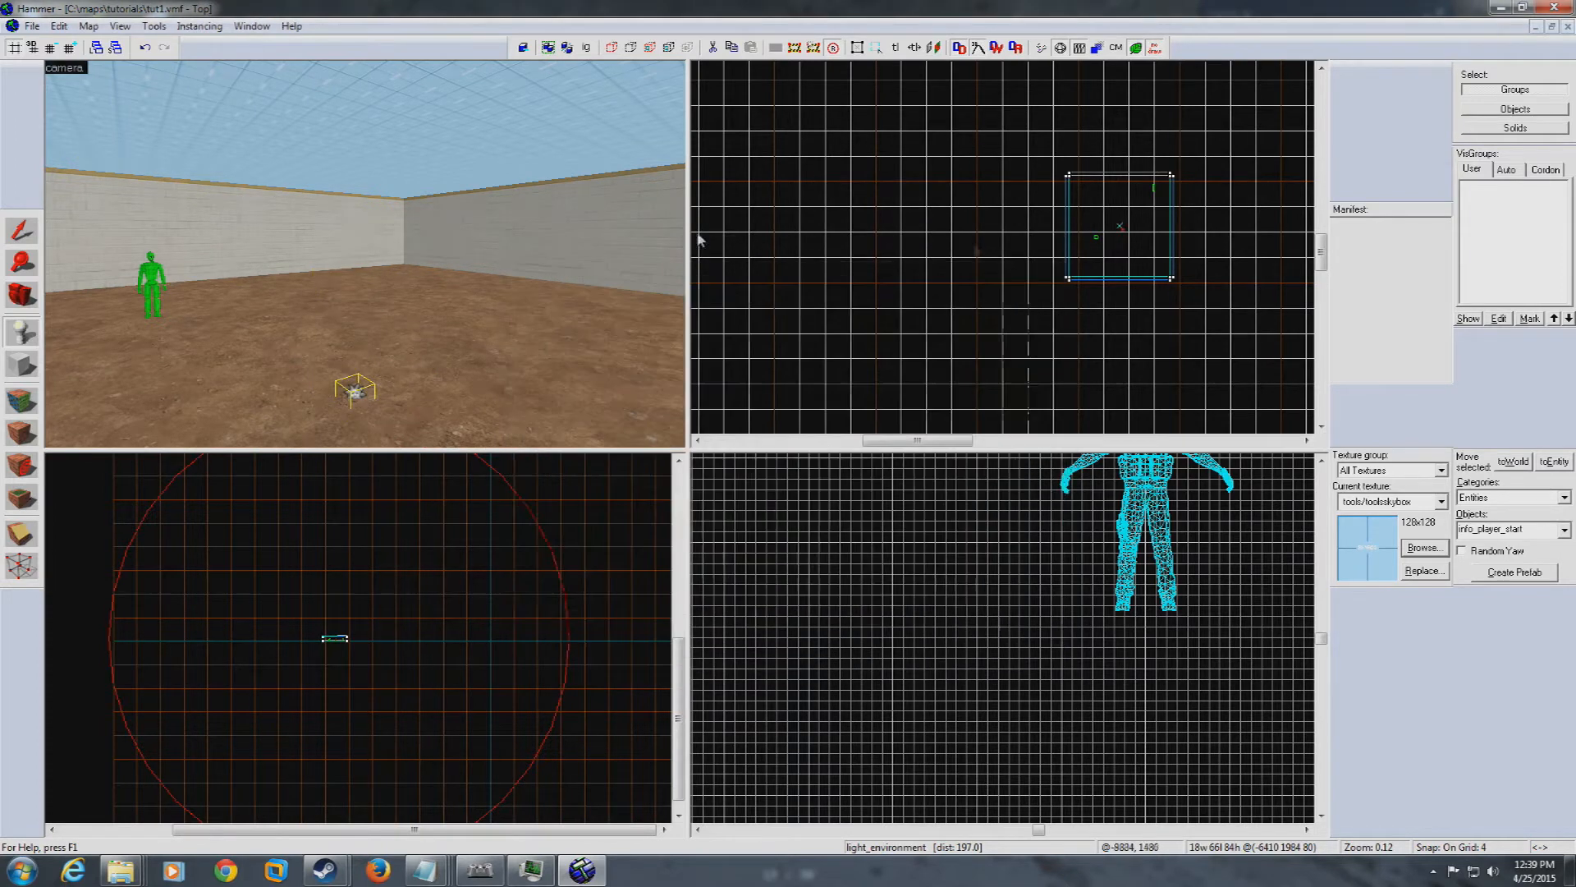
key(Escape)
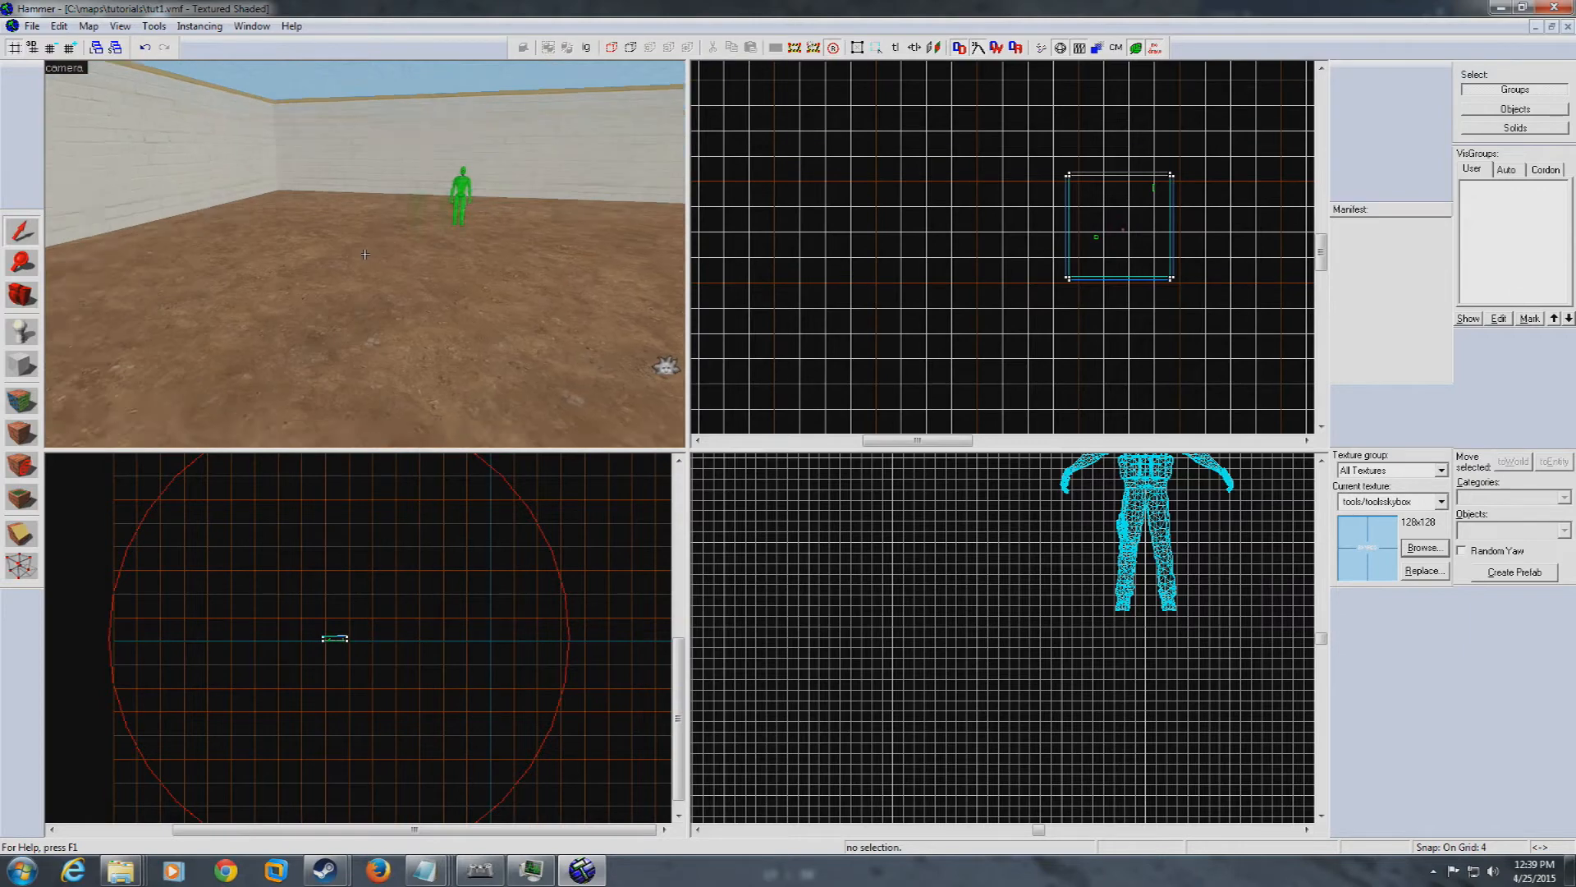
Raise the light_environment entity off the floor to a height of about 185 units
click(366, 255)
key(Up)
key(Up)
key(Up)
key(Up)
key(Up)
key(Up)
key(Up)
key(Up)
key(Up)
key(Up)
key(Up)
key(Up)
key(Up)
key(Up)
key(Up)
key(Up)
key(Up)
key(Up)
key(Up)
key(Up)
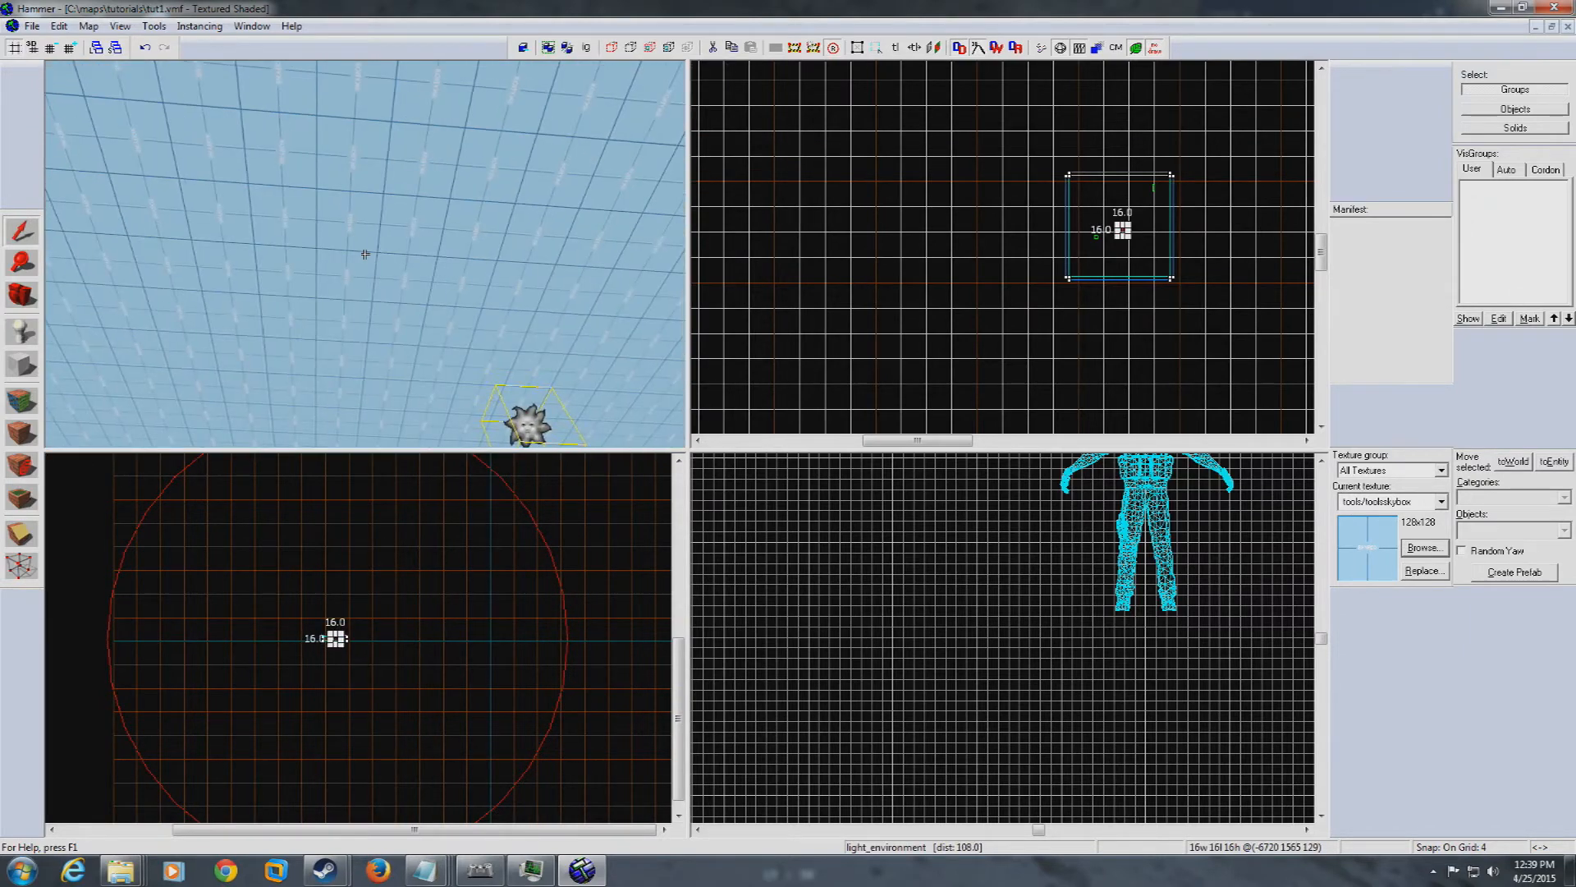
key(w)
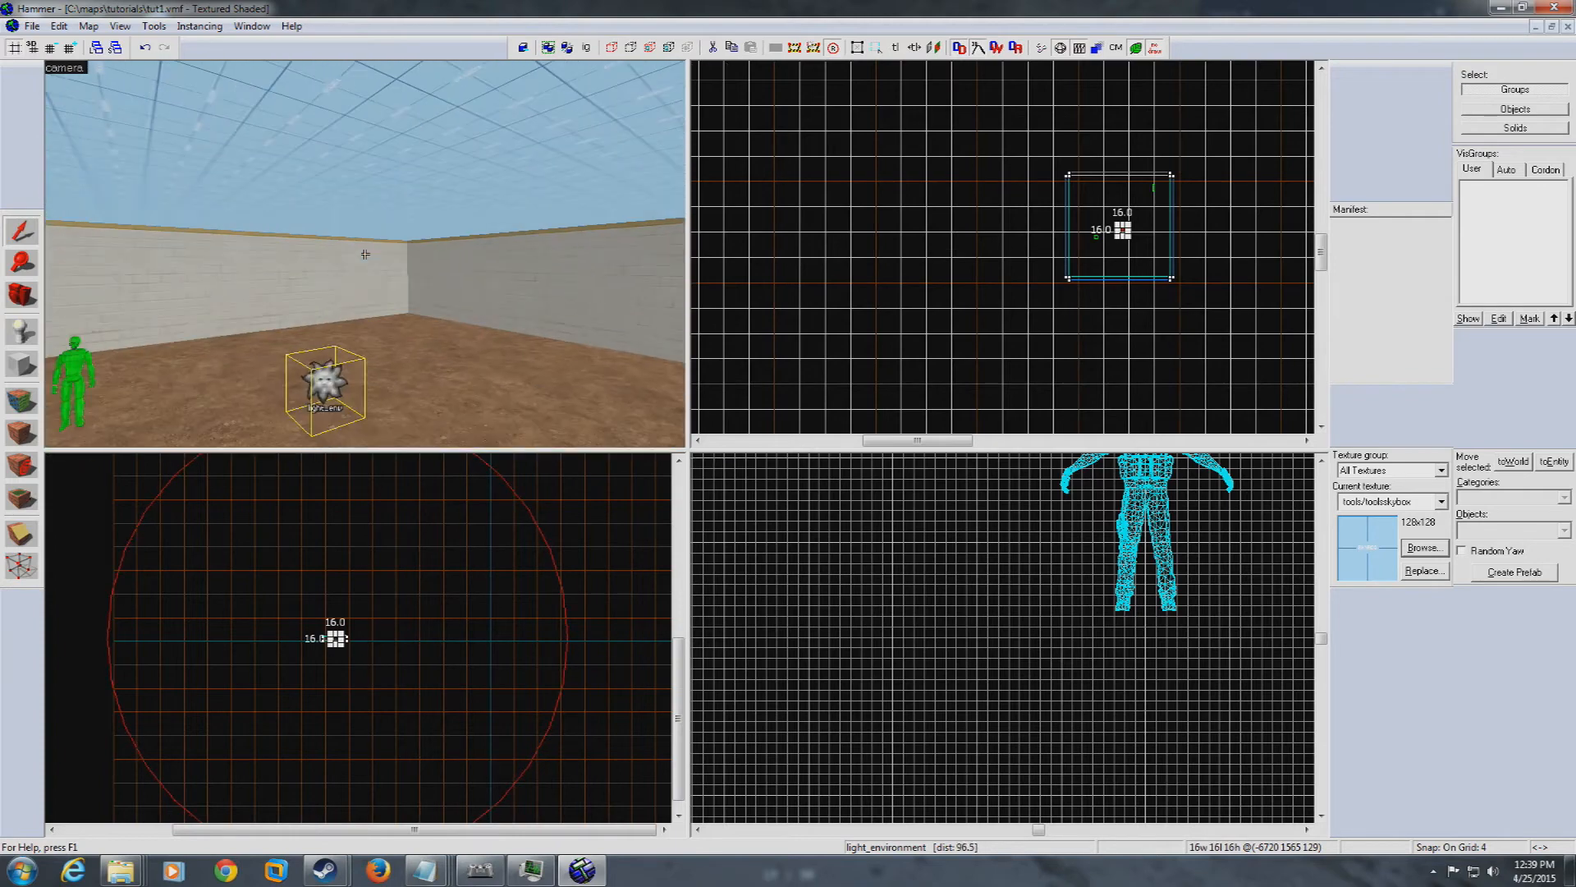
key(Up)
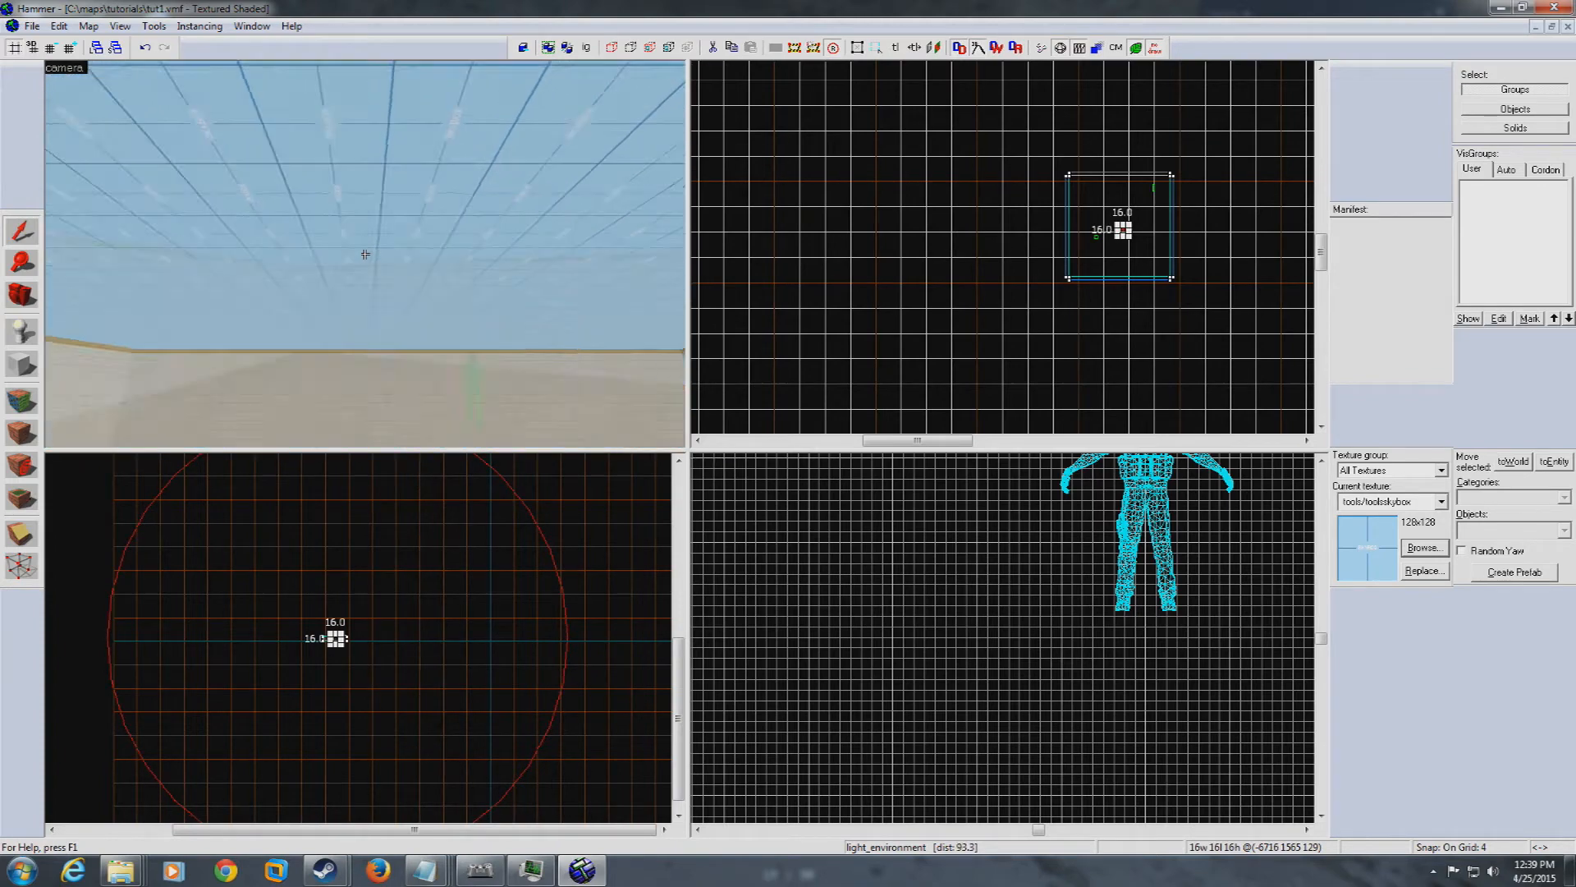
key(Up)
key(Up)
key(Up)
key(Up)
key(Up)
key(Up)
key(Up)
key(Up)
key(Up)
key(Up)
key(Up)
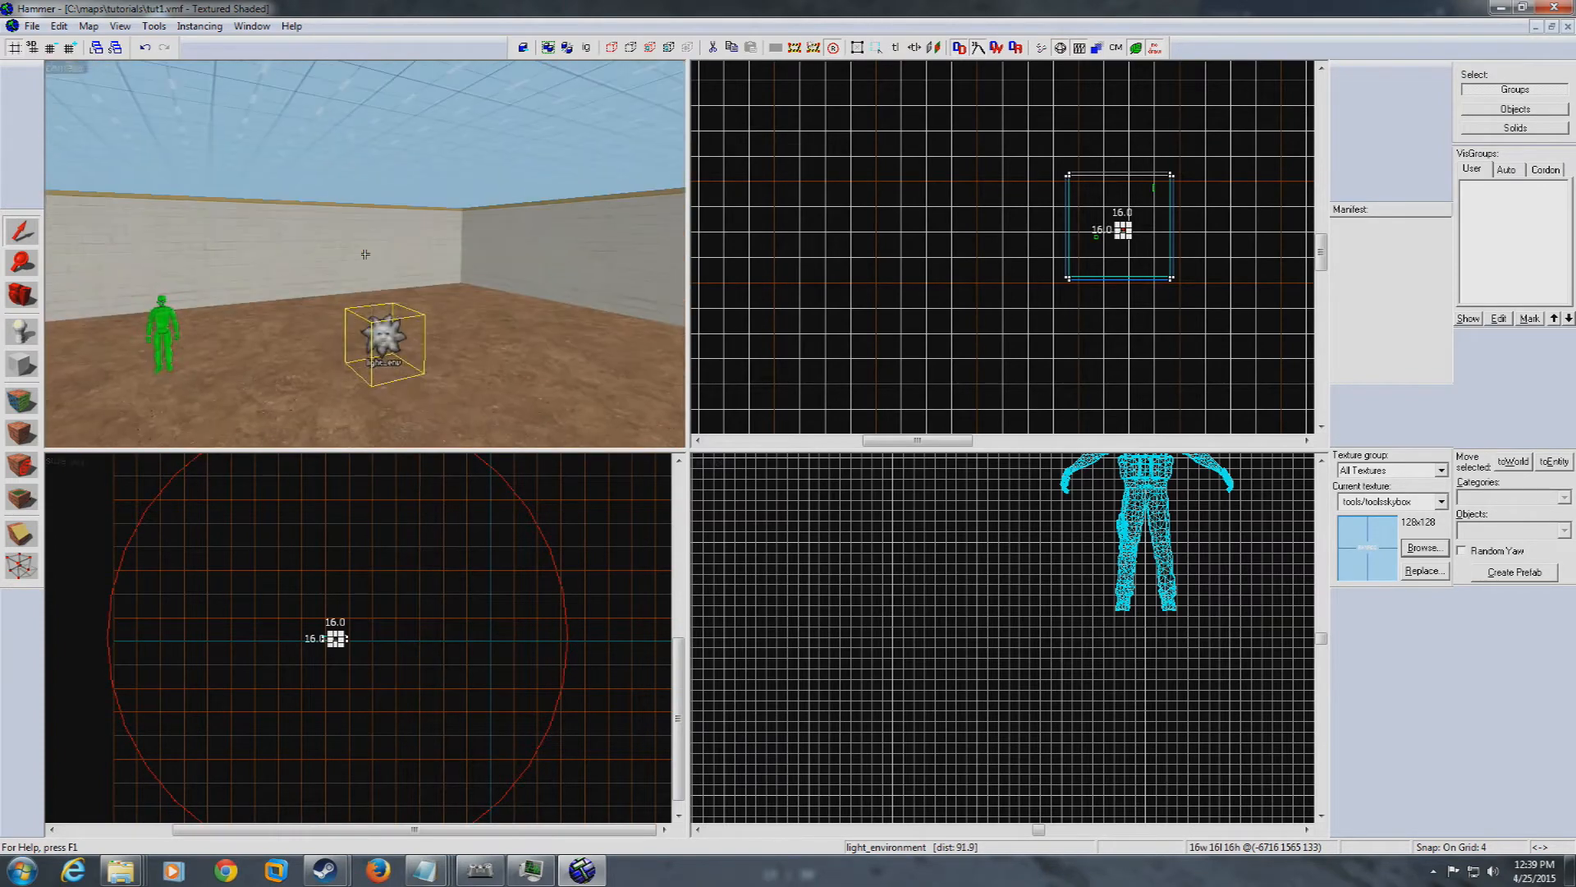
key(Up)
key(Up)
key(Up)
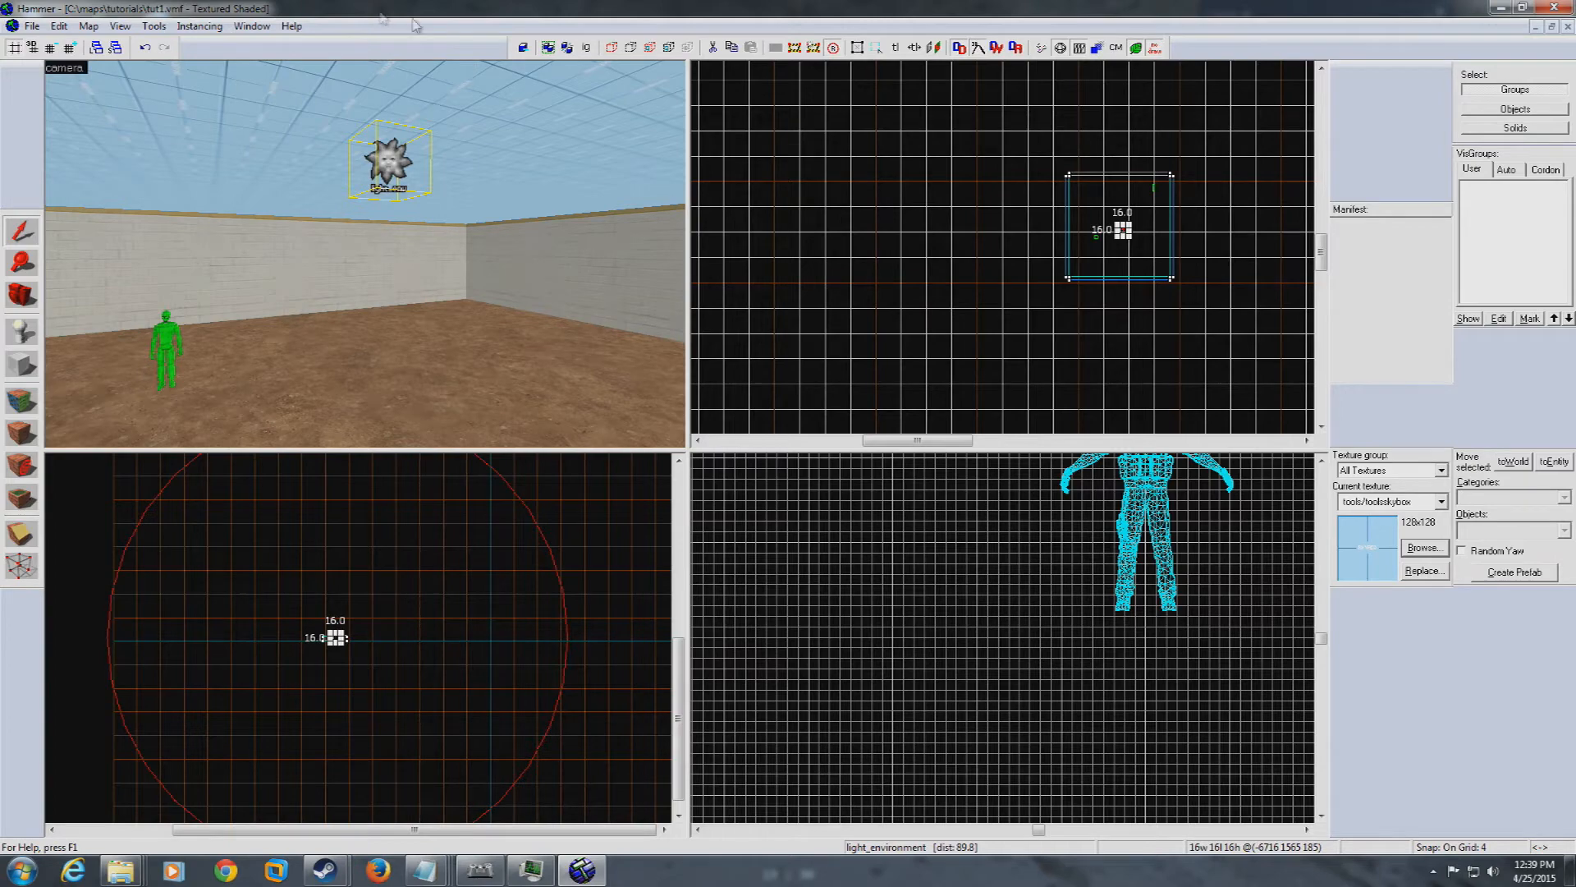
Review the 2D view settings, including the option for nudging selected objects with the arrow keys
click(153, 27)
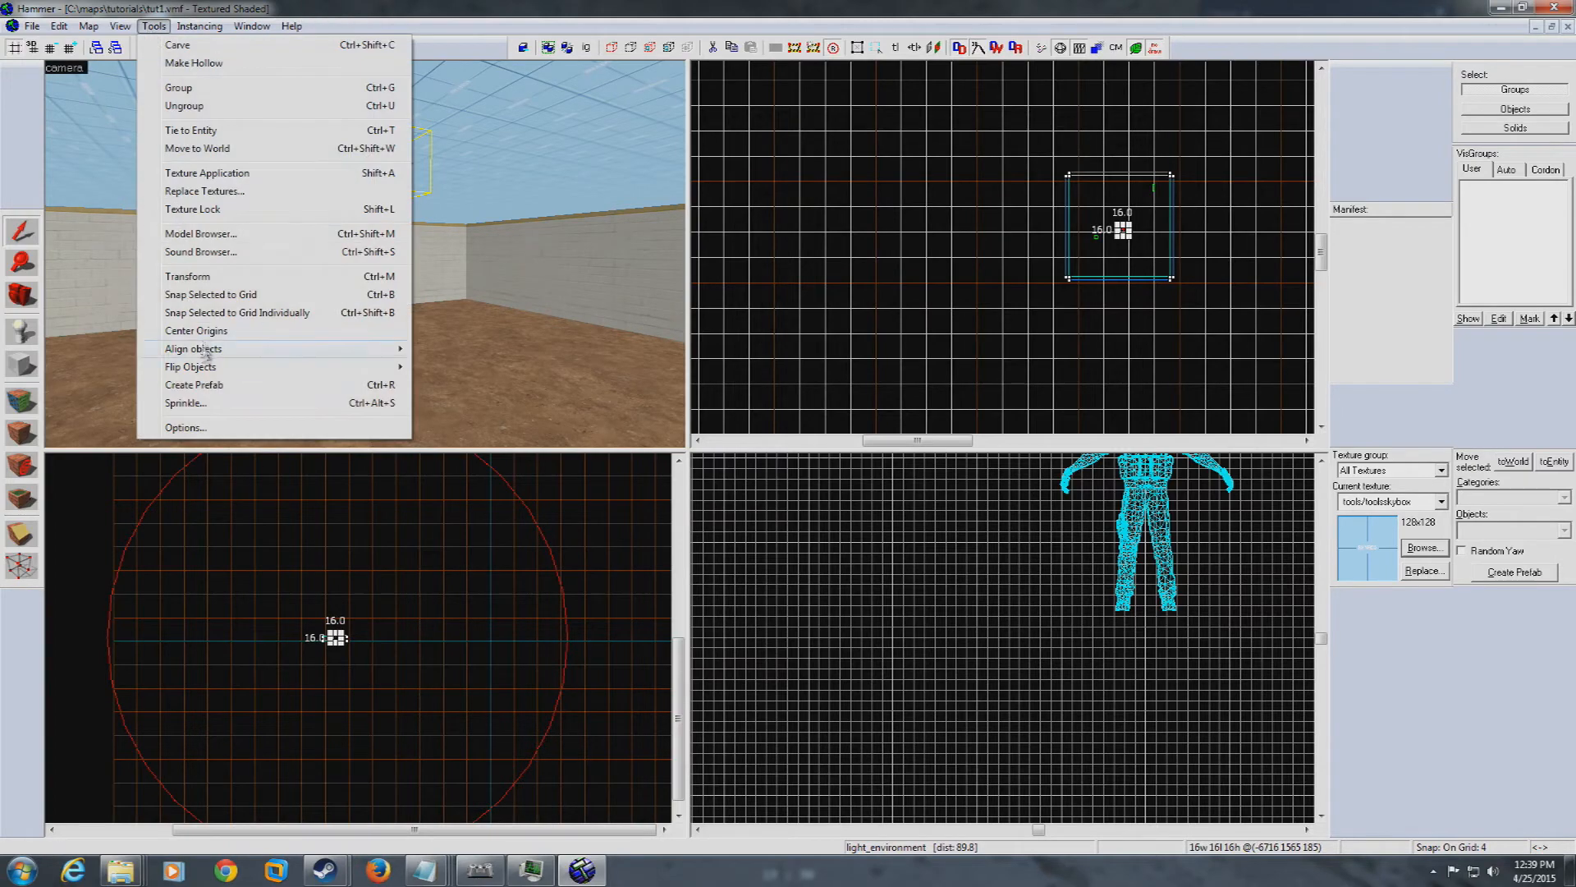
click(180, 428)
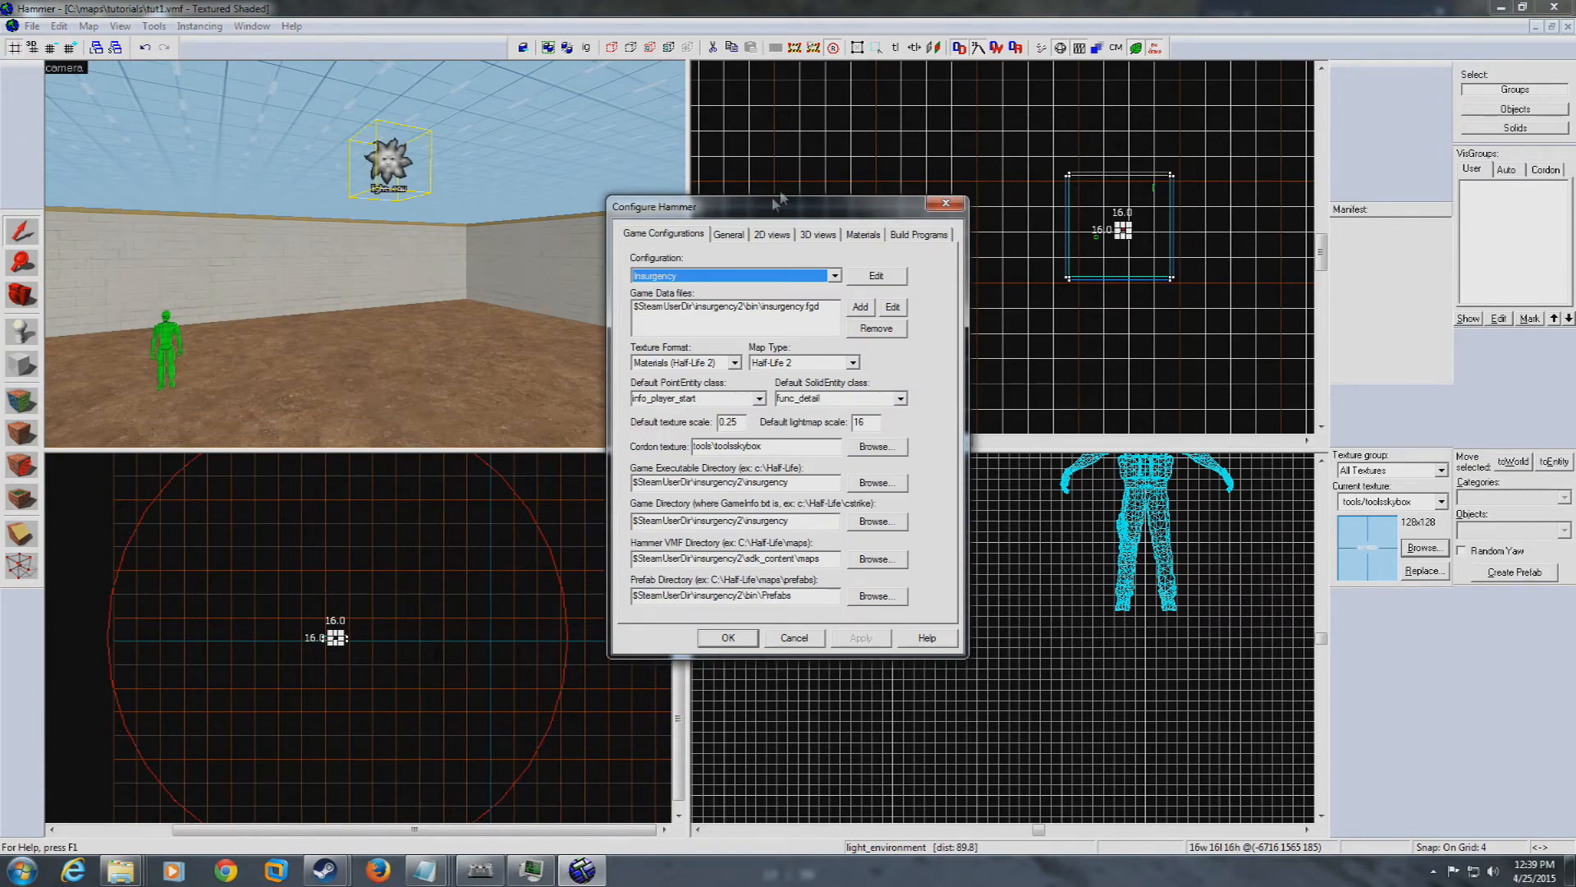
click(772, 234)
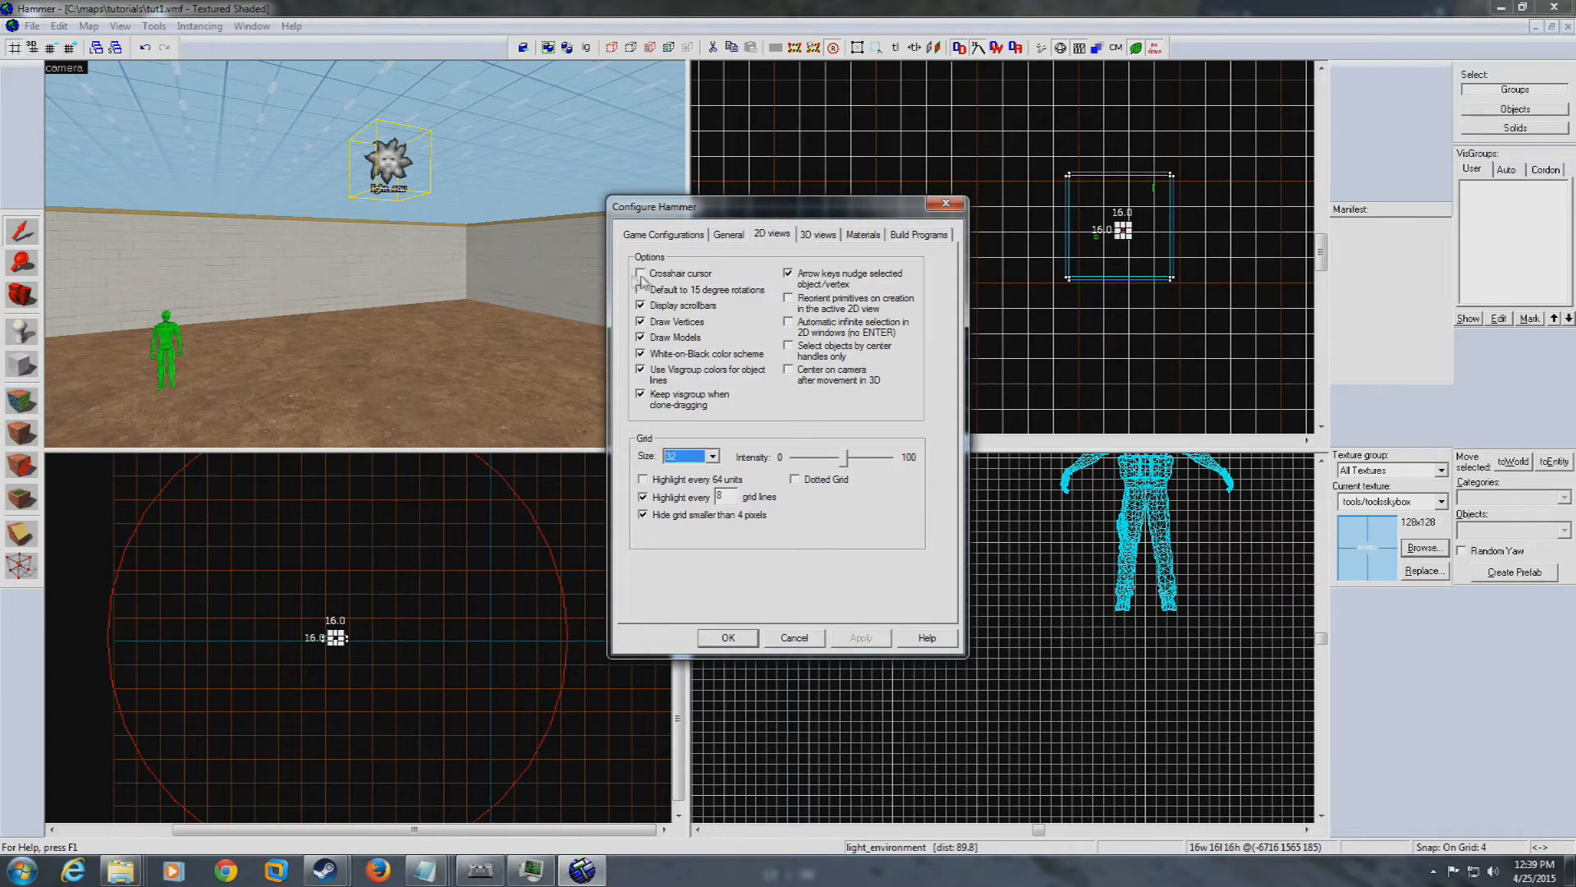
click(942, 206)
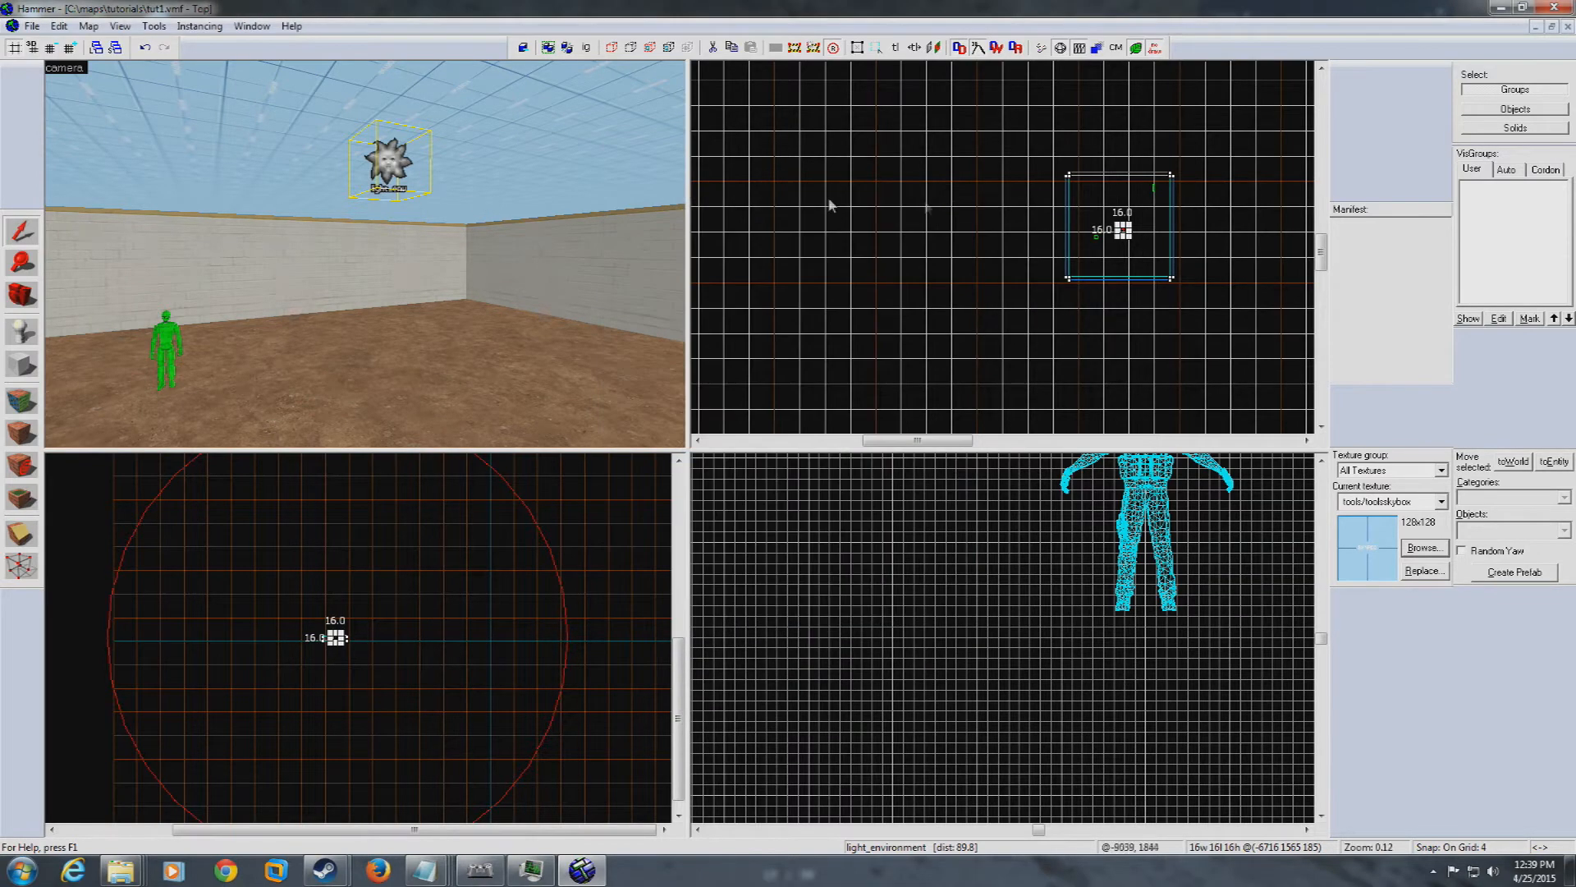
Outline a new block about 8 by 44 units inside the room in the top view
key(z)
key(w)
key(w)
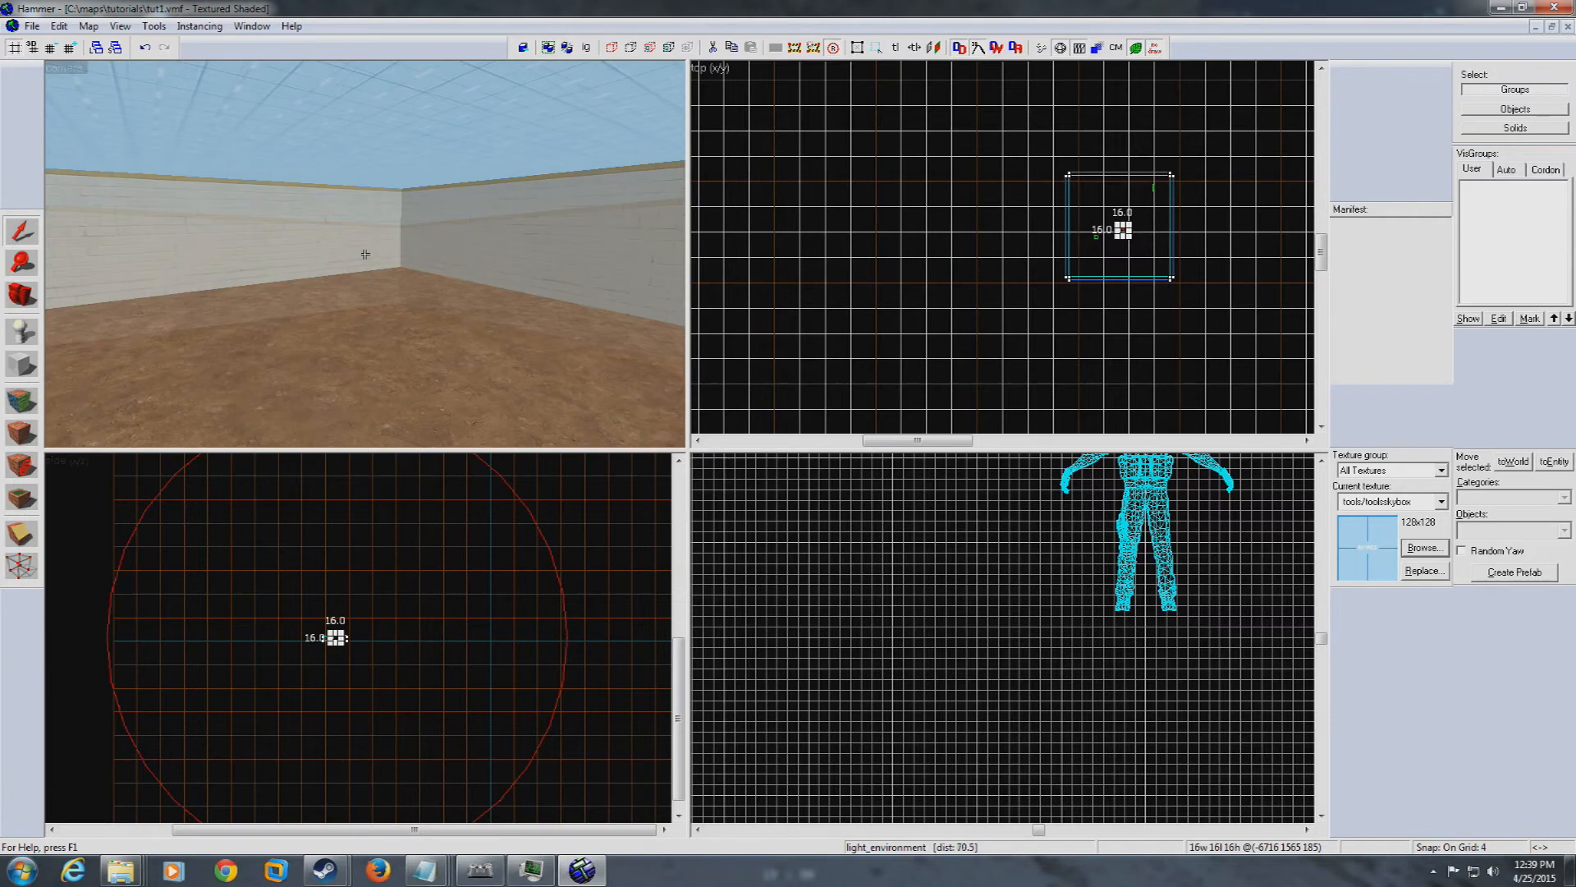
click(389, 277)
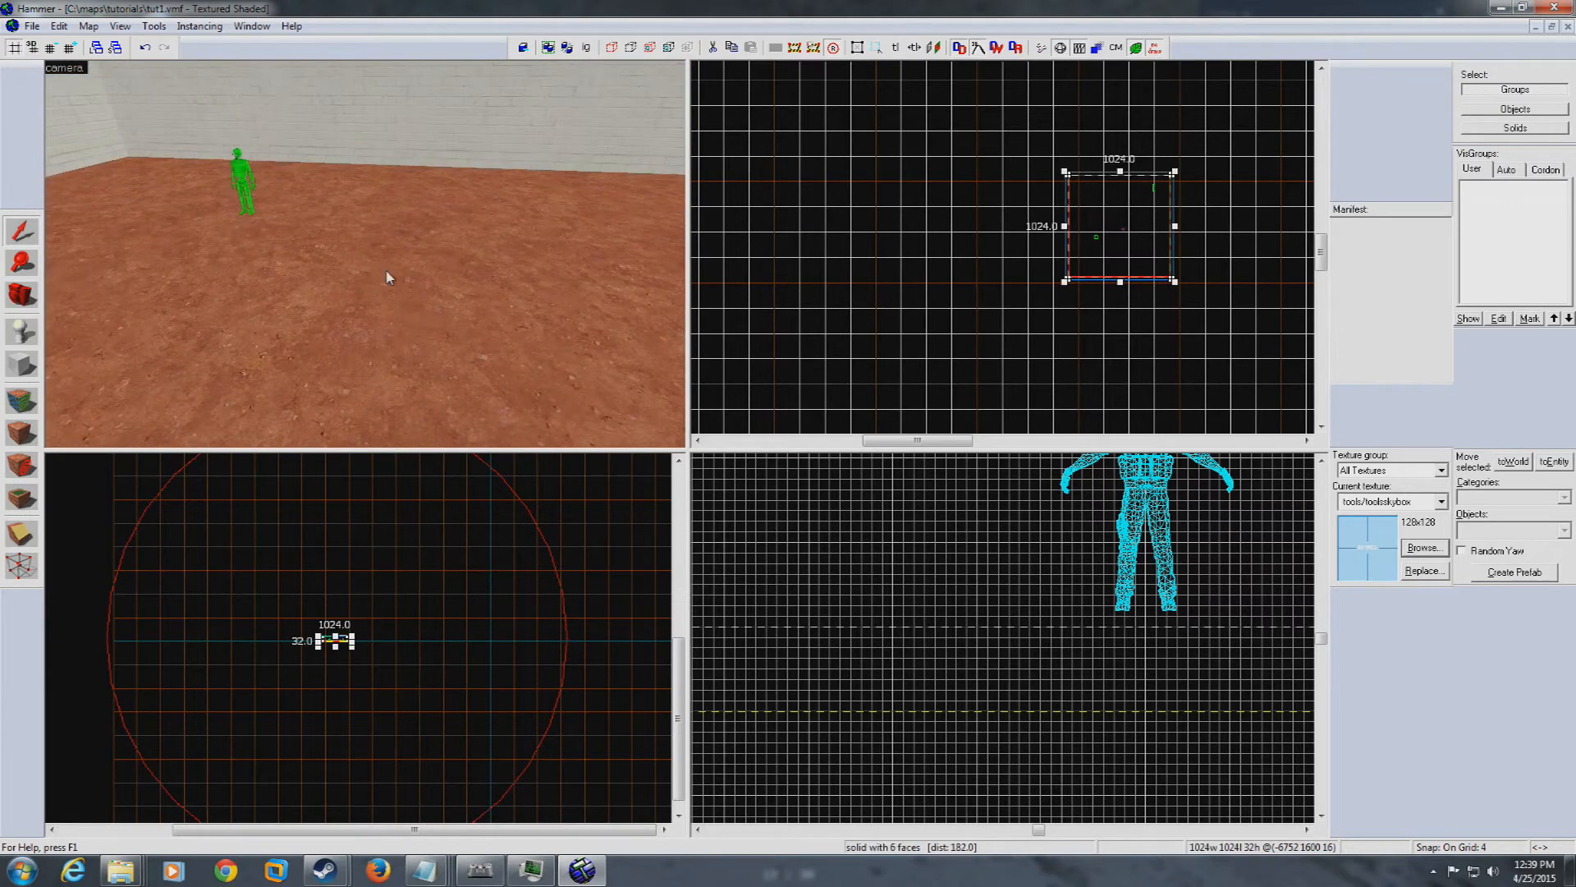
click(21, 363)
scroll(1088, 206, up, 5)
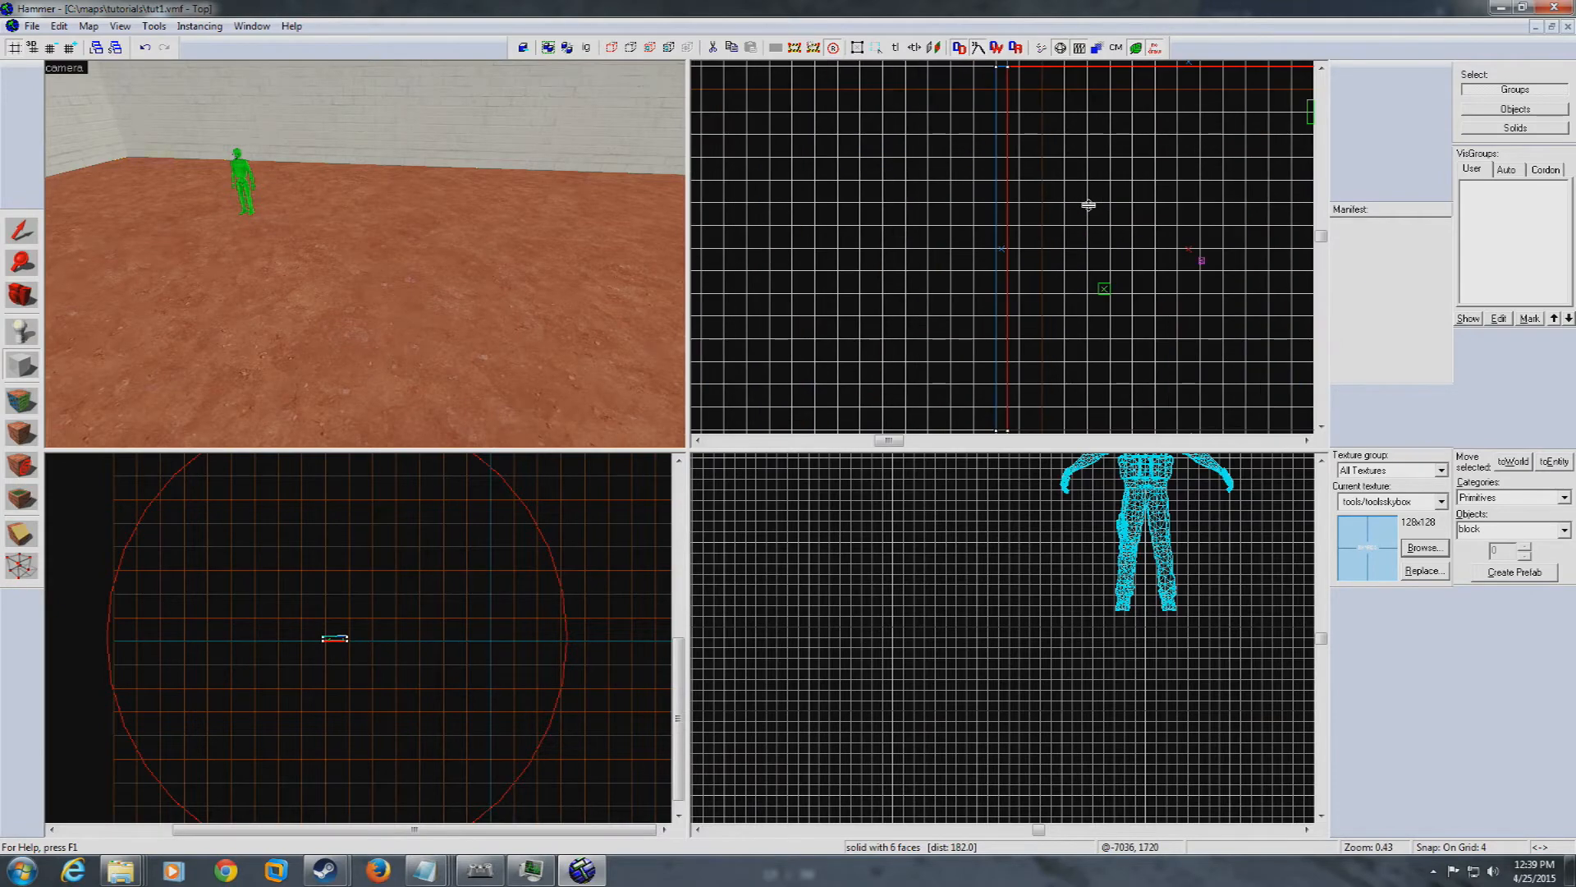
scroll(1088, 205, up, 5)
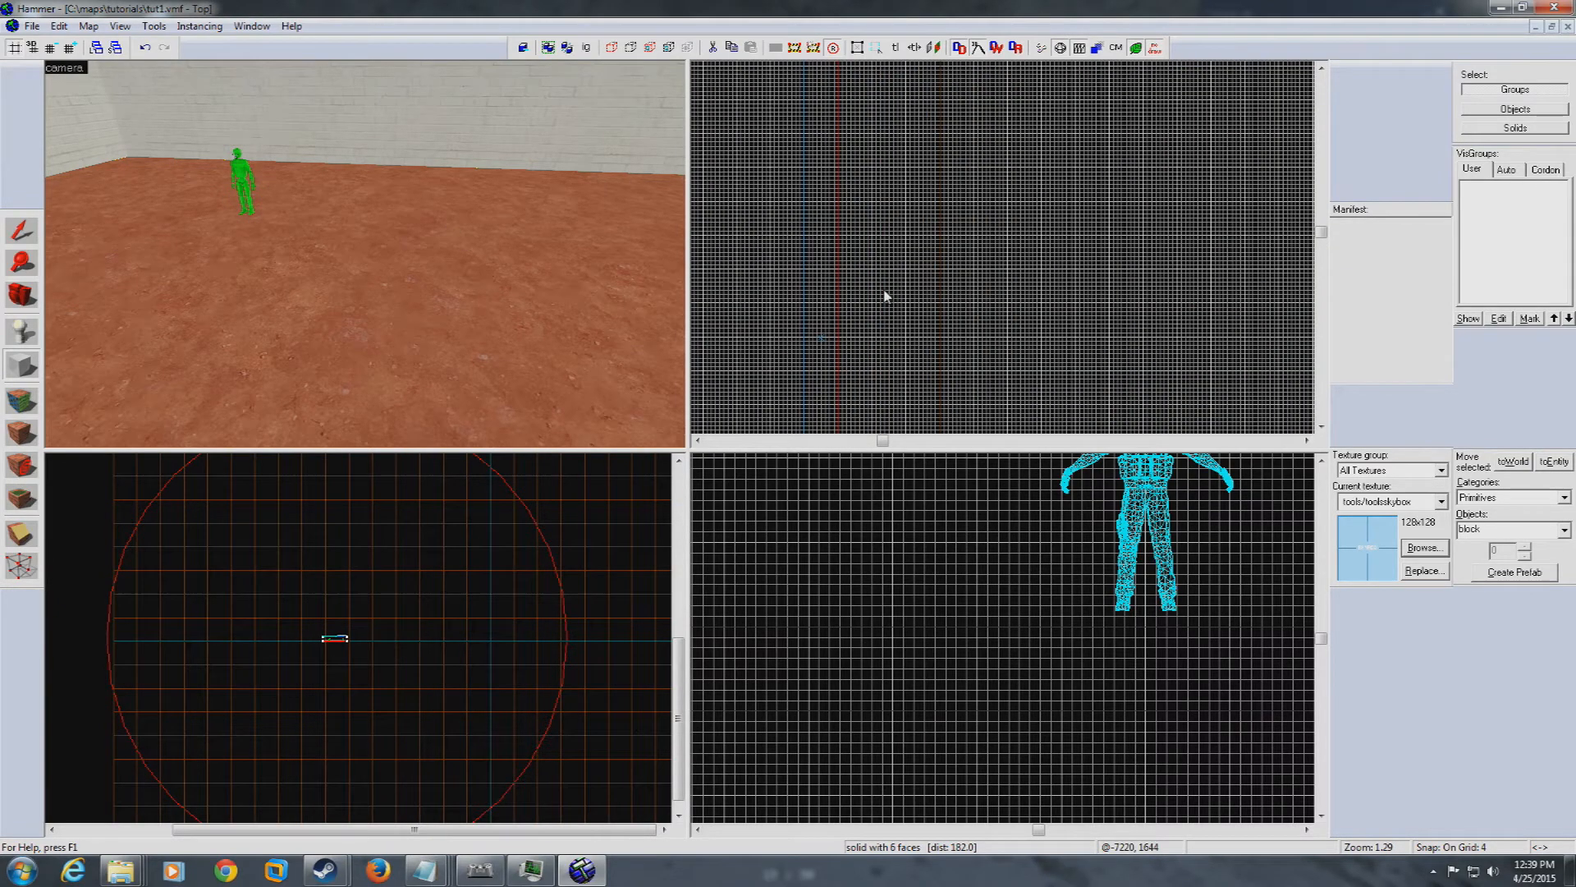
drag(1105, 141, 1116, 210)
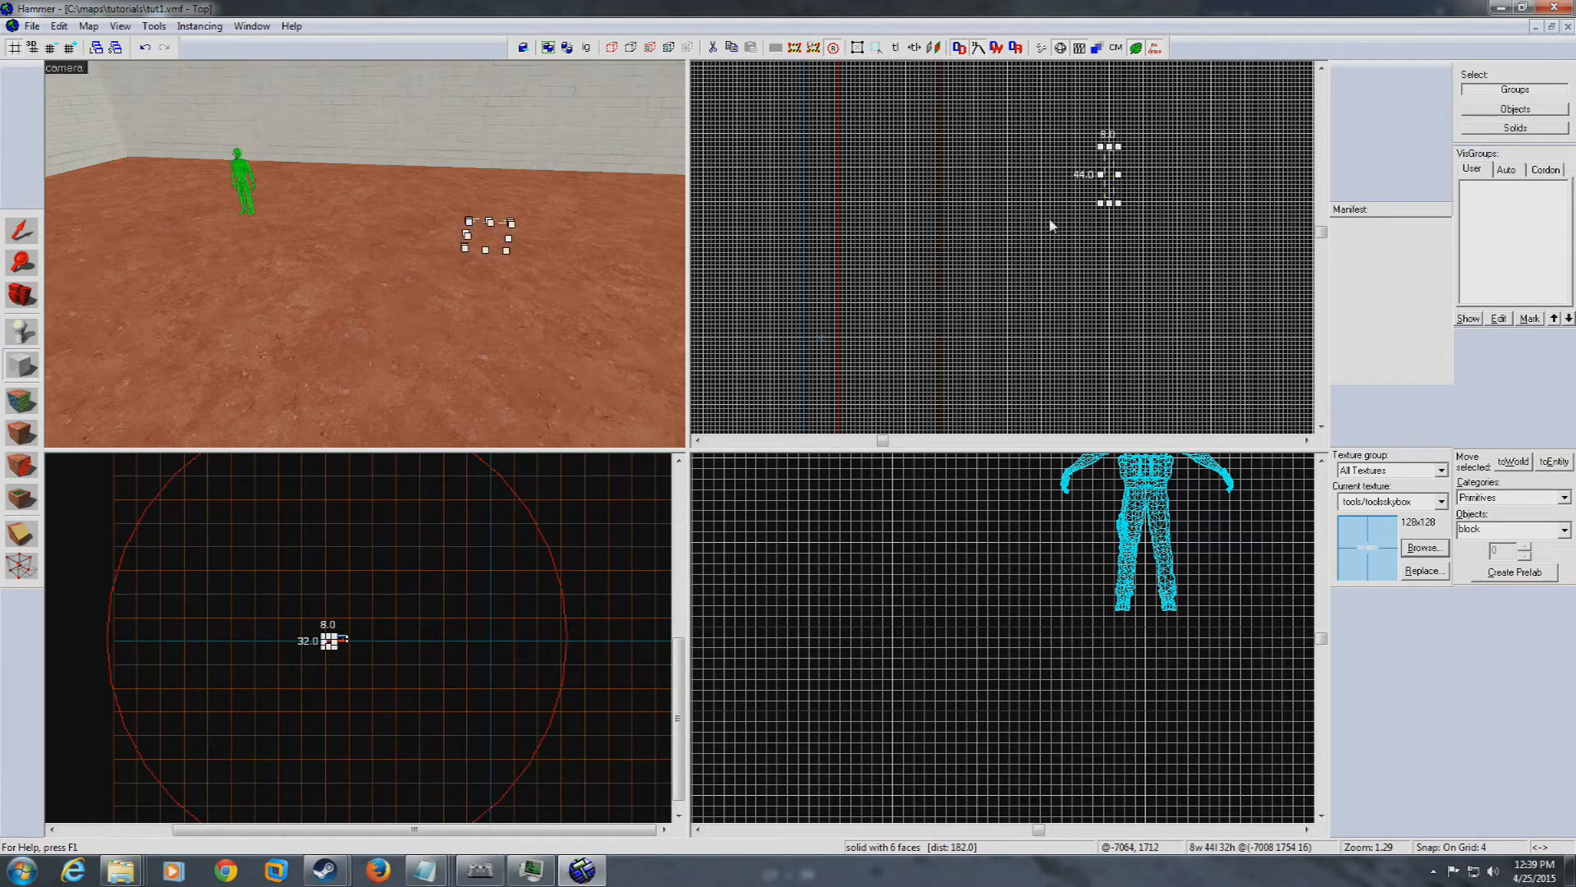
Resize the block outline to stand on the floor as a thin wall about 76 units tall and 112 units long
scroll(1273, 618, down, 4)
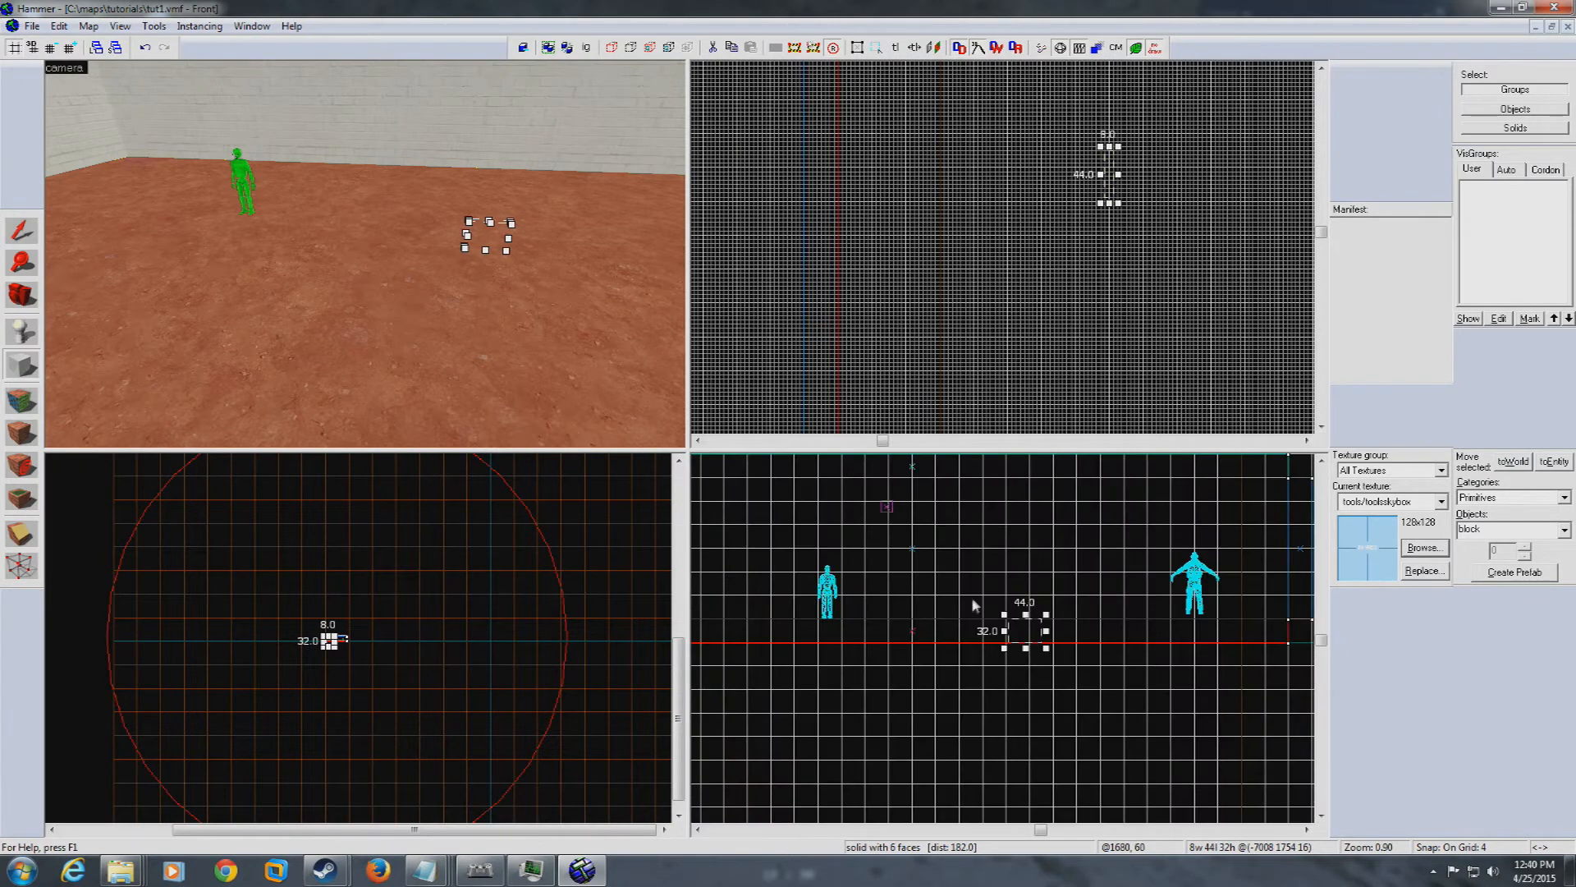
drag(1025, 614, 1037, 563)
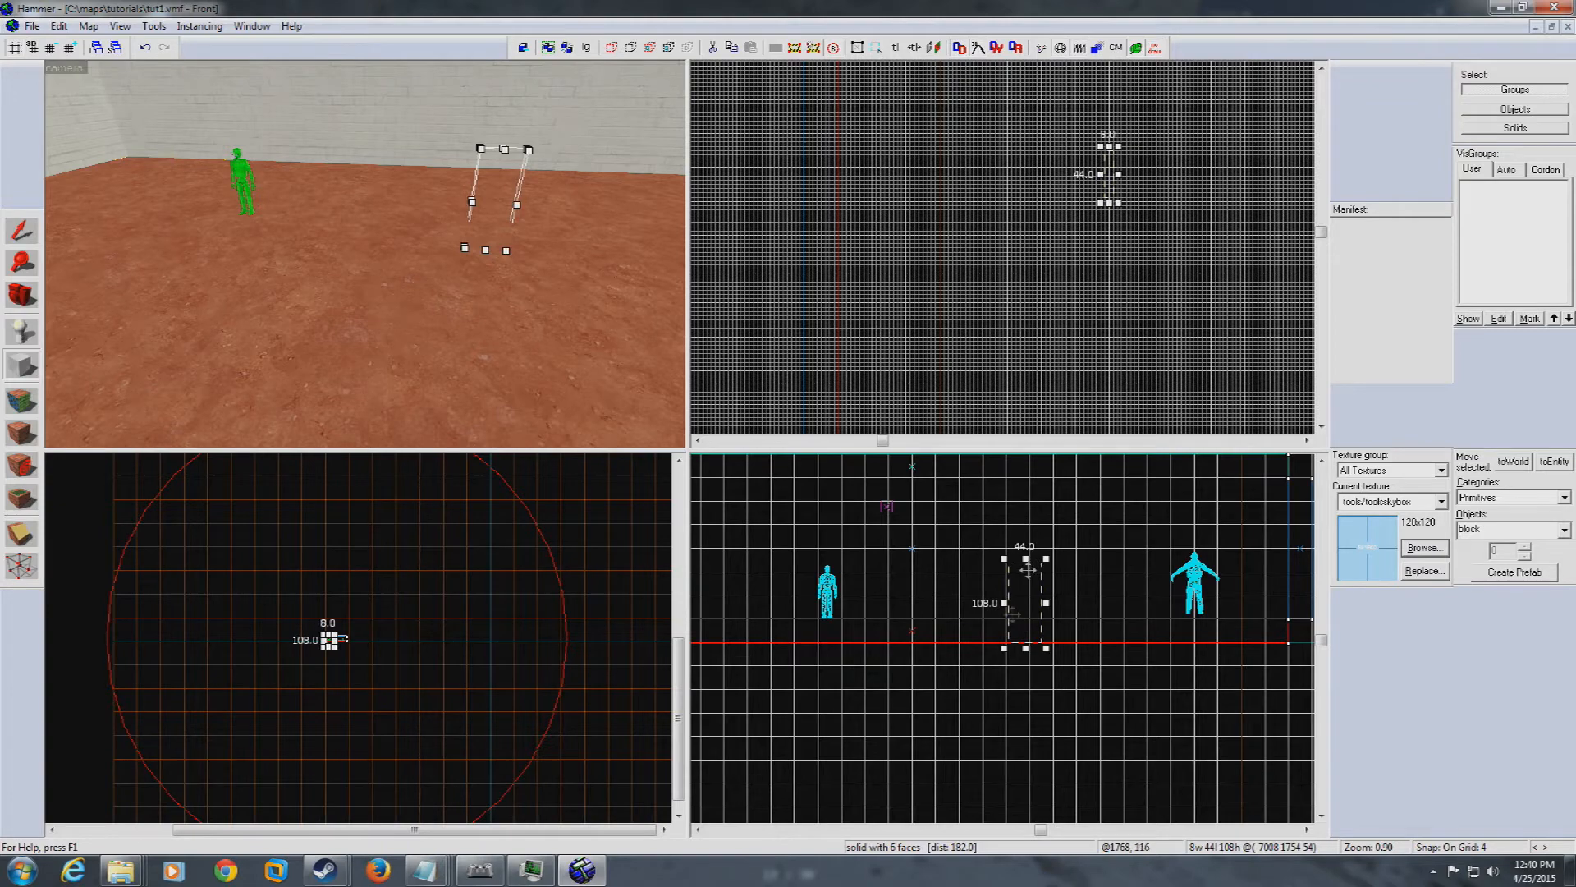
drag(1027, 646, 1028, 621)
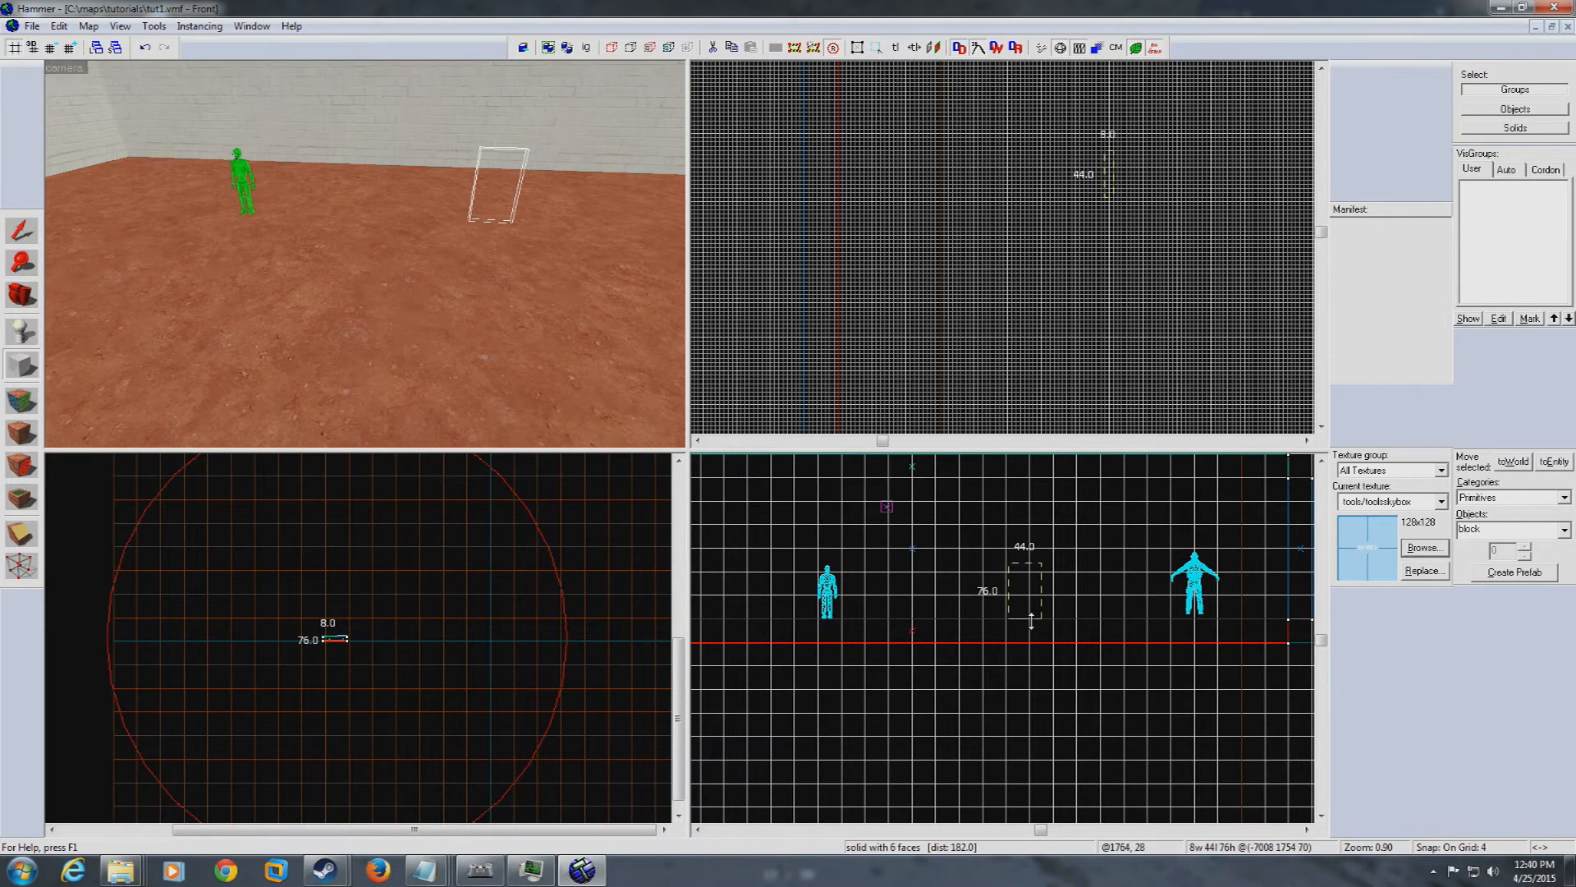
scroll(1031, 574, up, 6)
drag(1071, 629, 1009, 629)
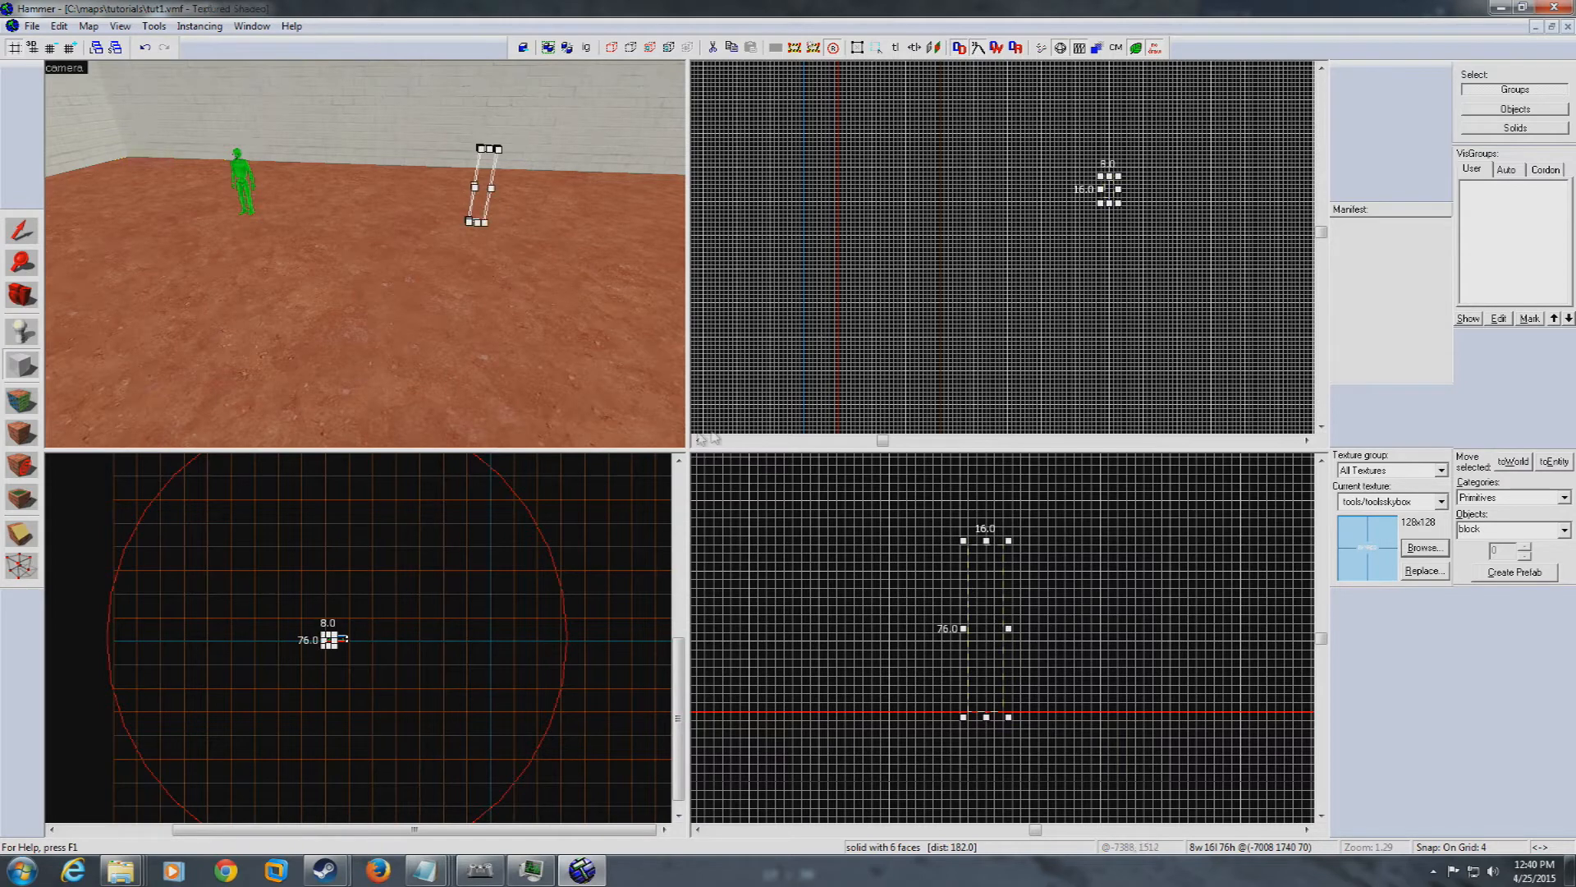
drag(1109, 204, 1107, 267)
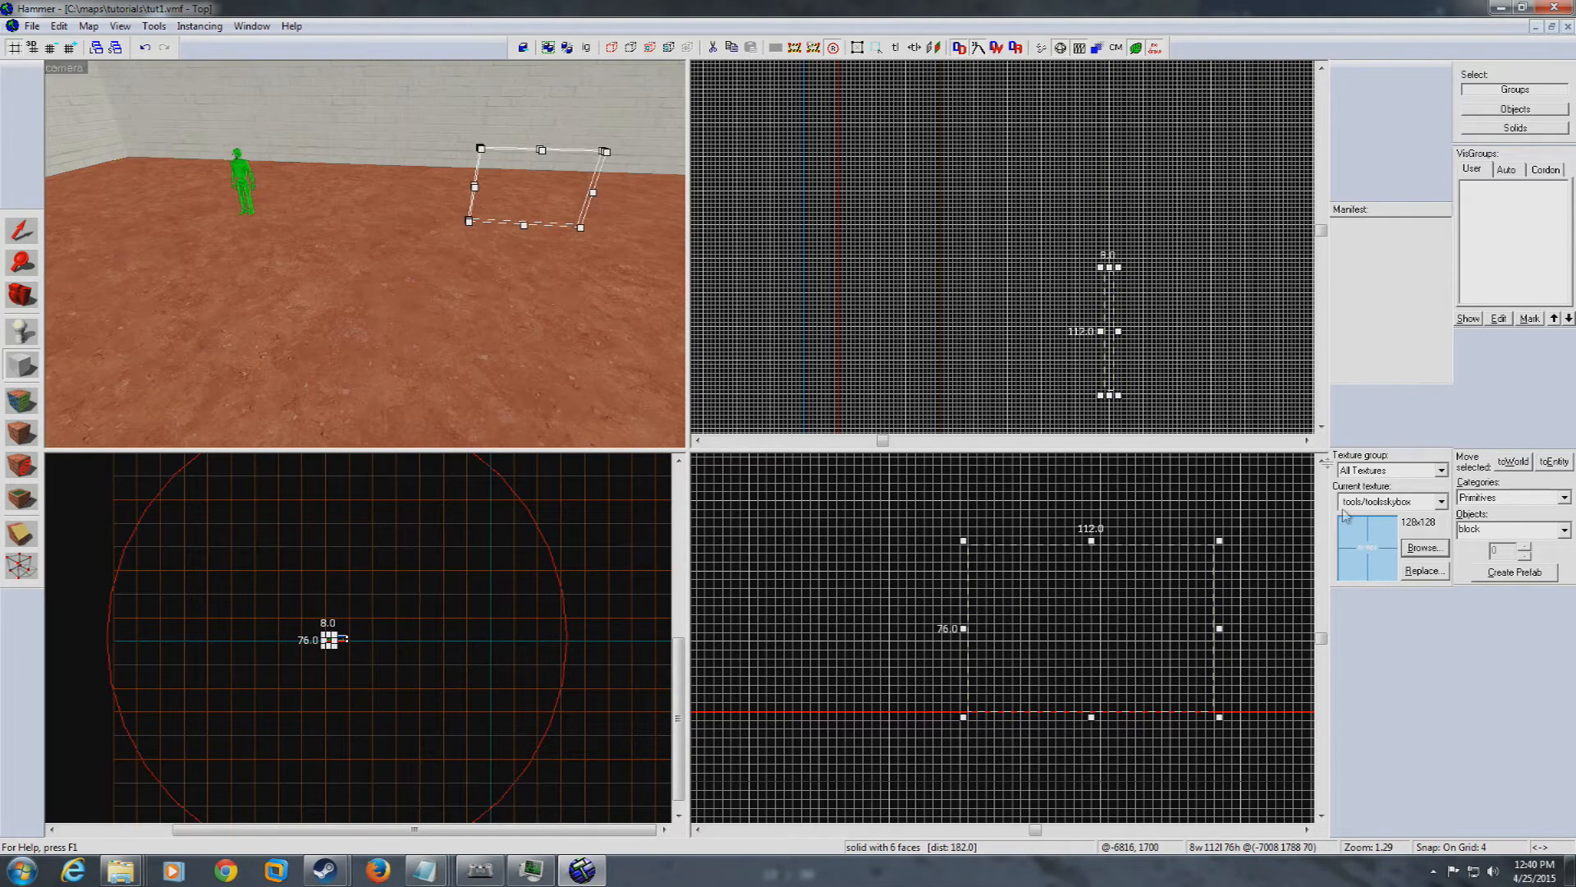
Choose the tools/toolsnodraw texture and create the wall block from the outline
click(1424, 549)
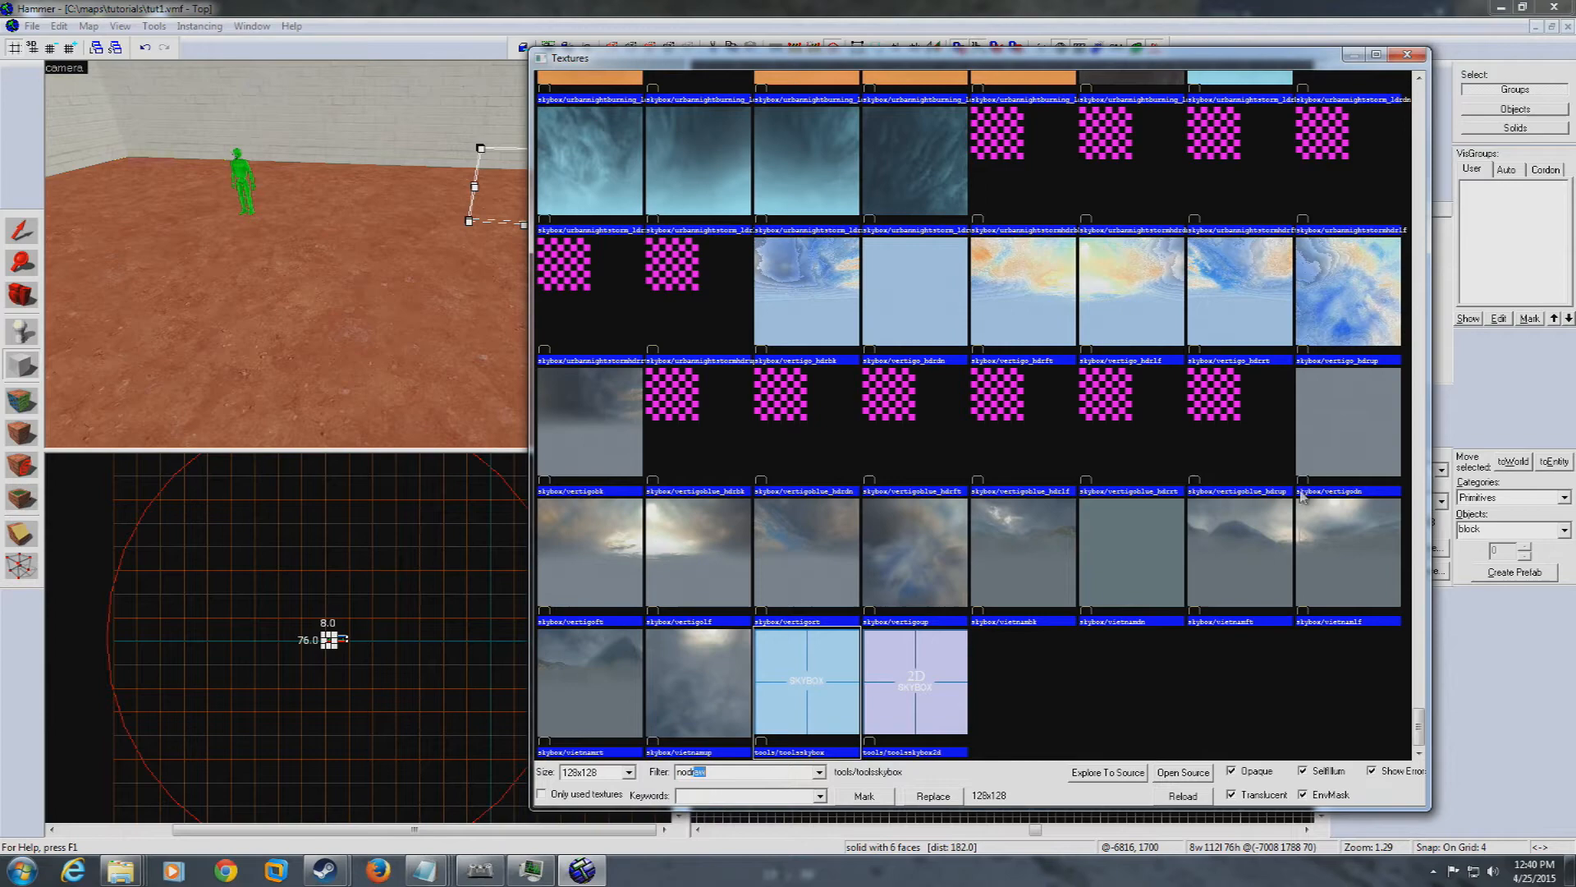
double_click(564, 122)
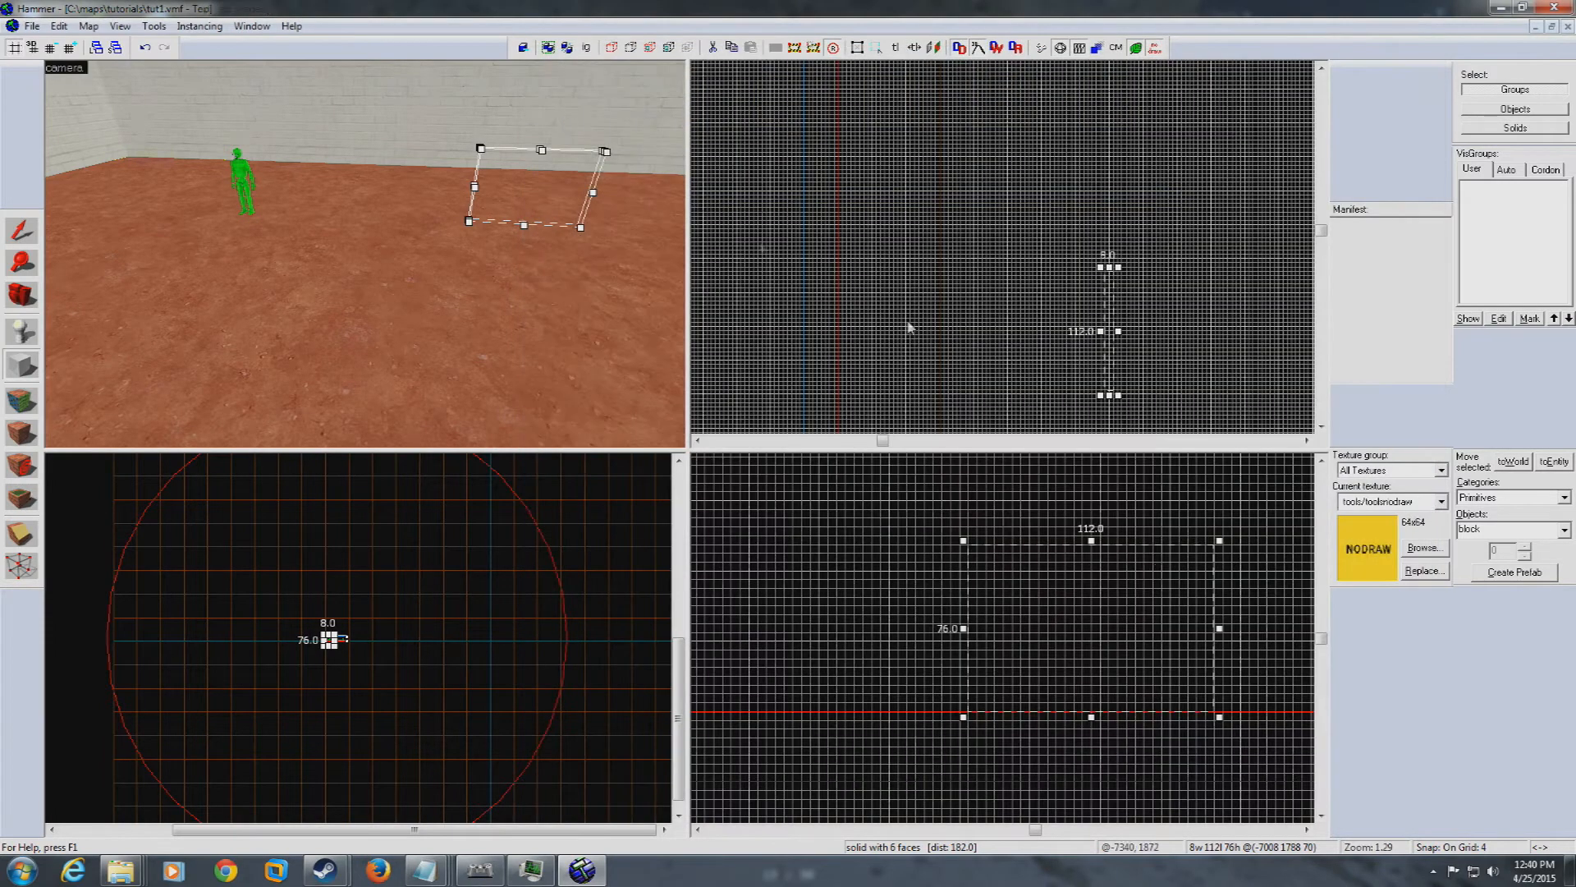
key(Return)
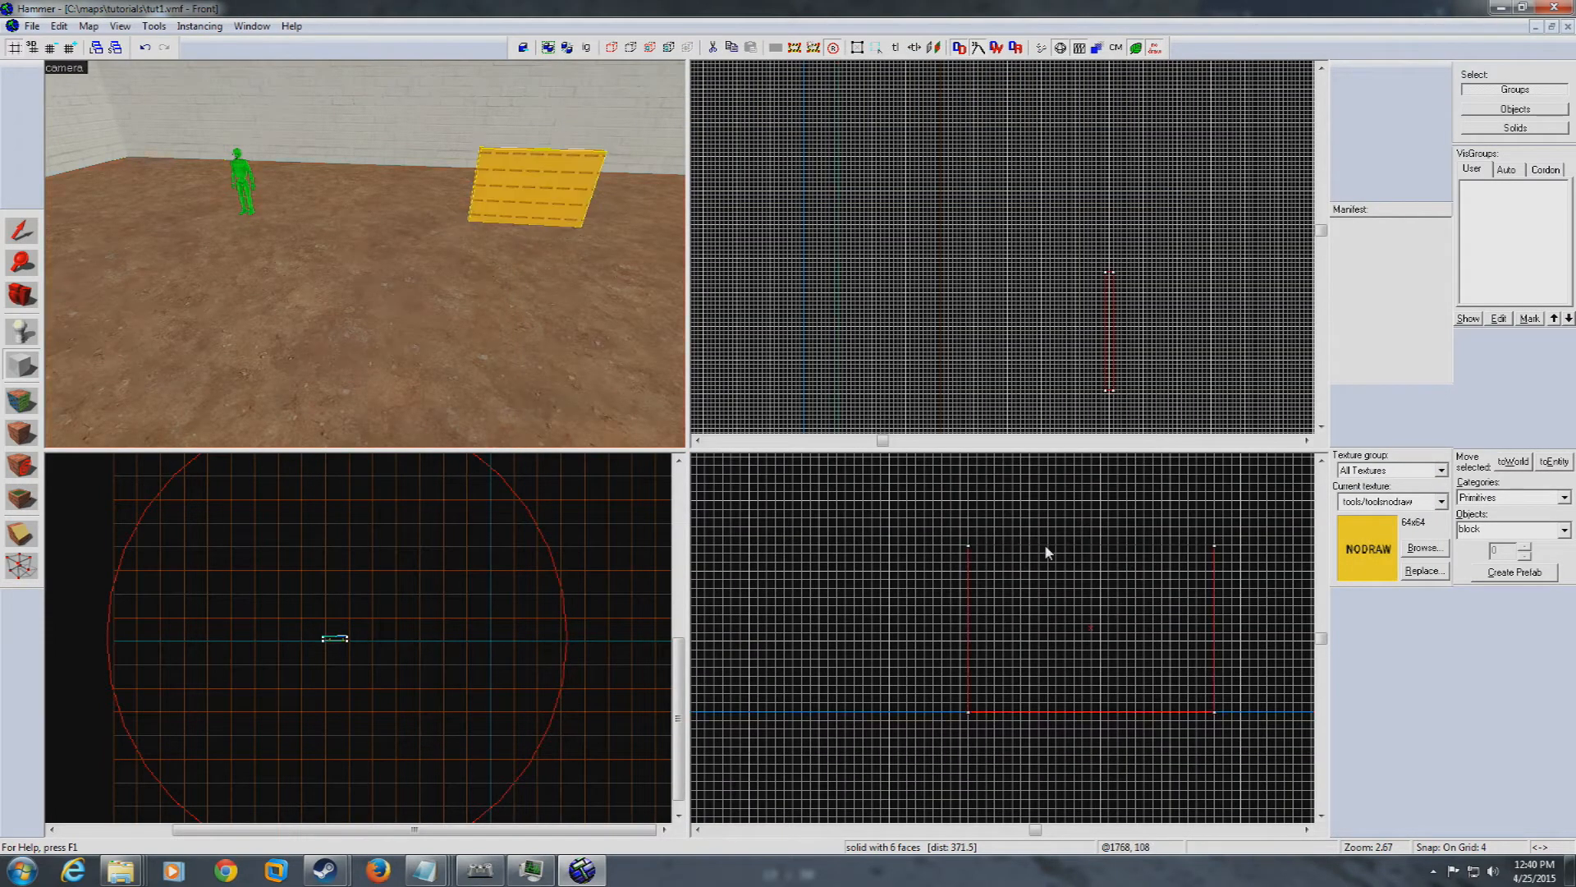
key(z)
key(w)
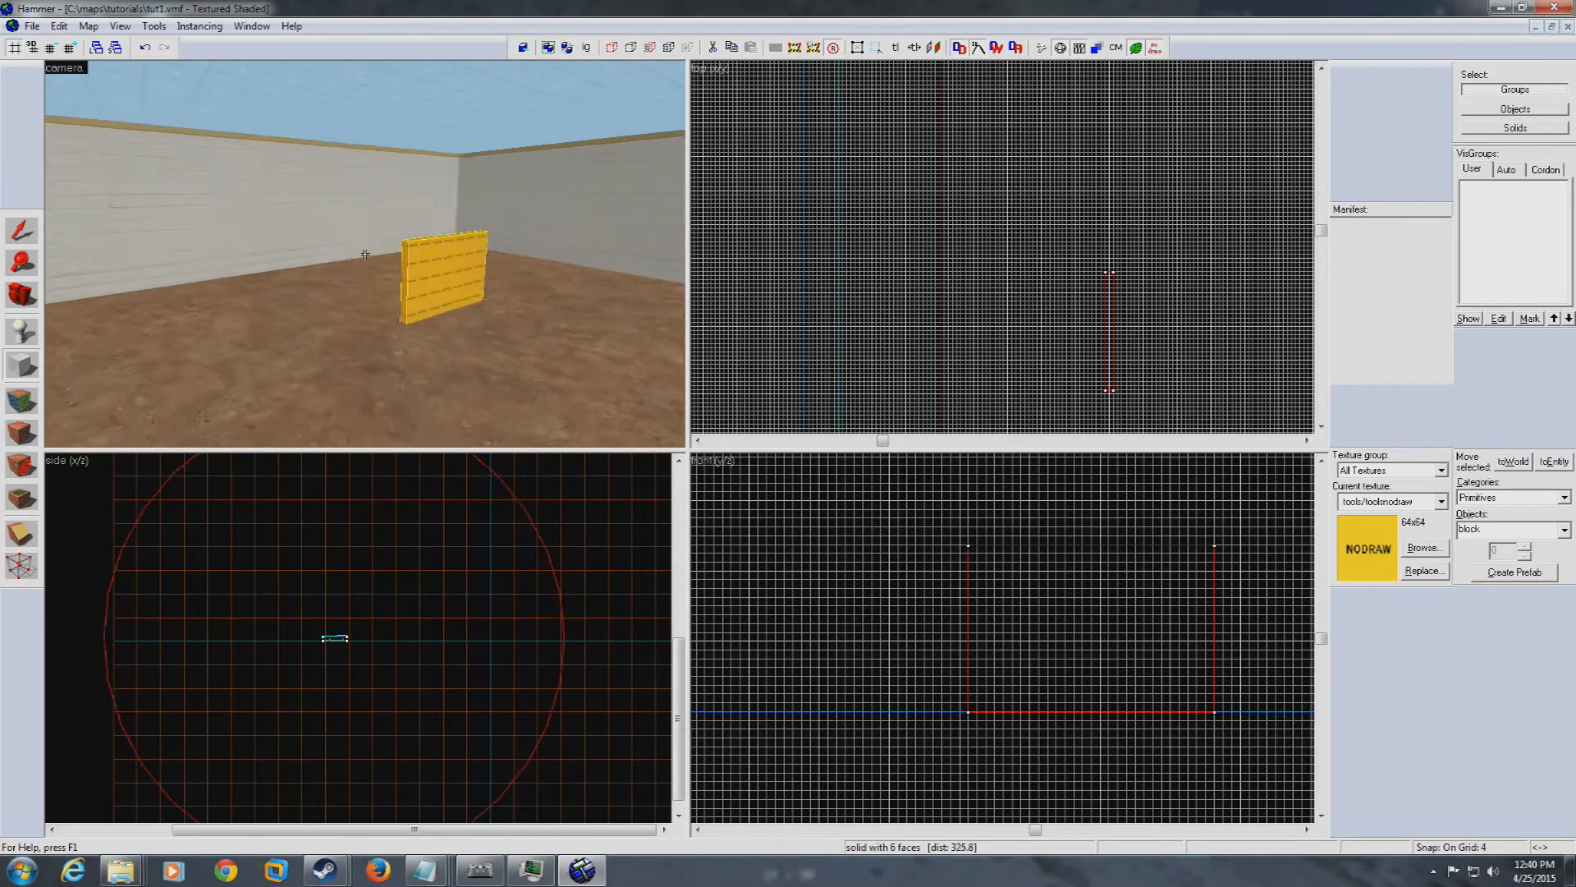
key(a)
key(z)
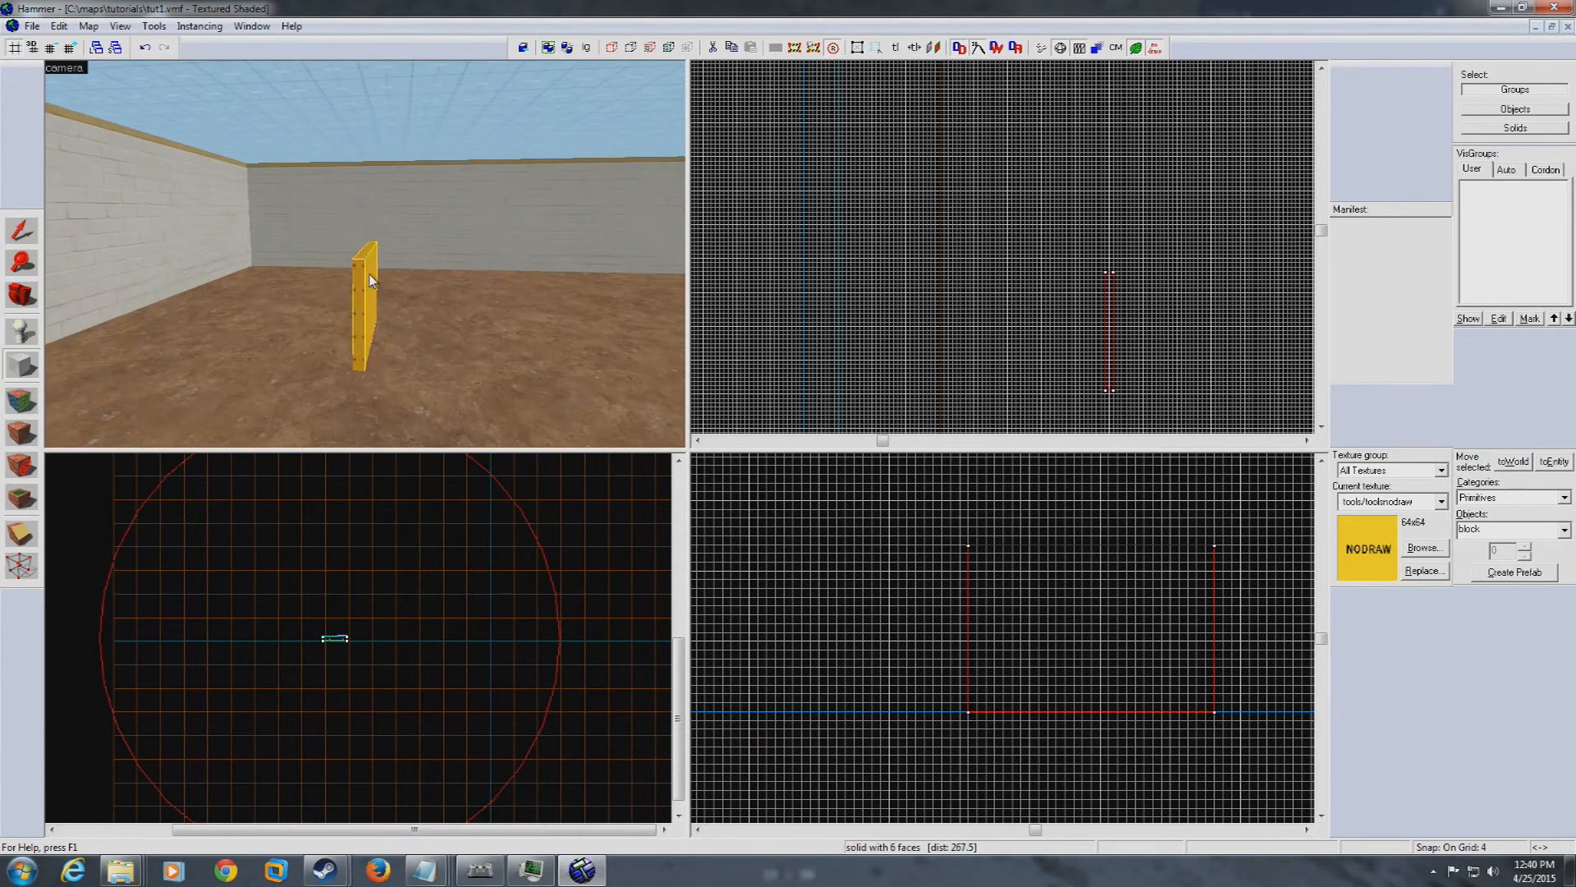
Duplicate the nodraw wall beside the original and rotate the copy 90 degrees about the Z axis
key(shift+s)
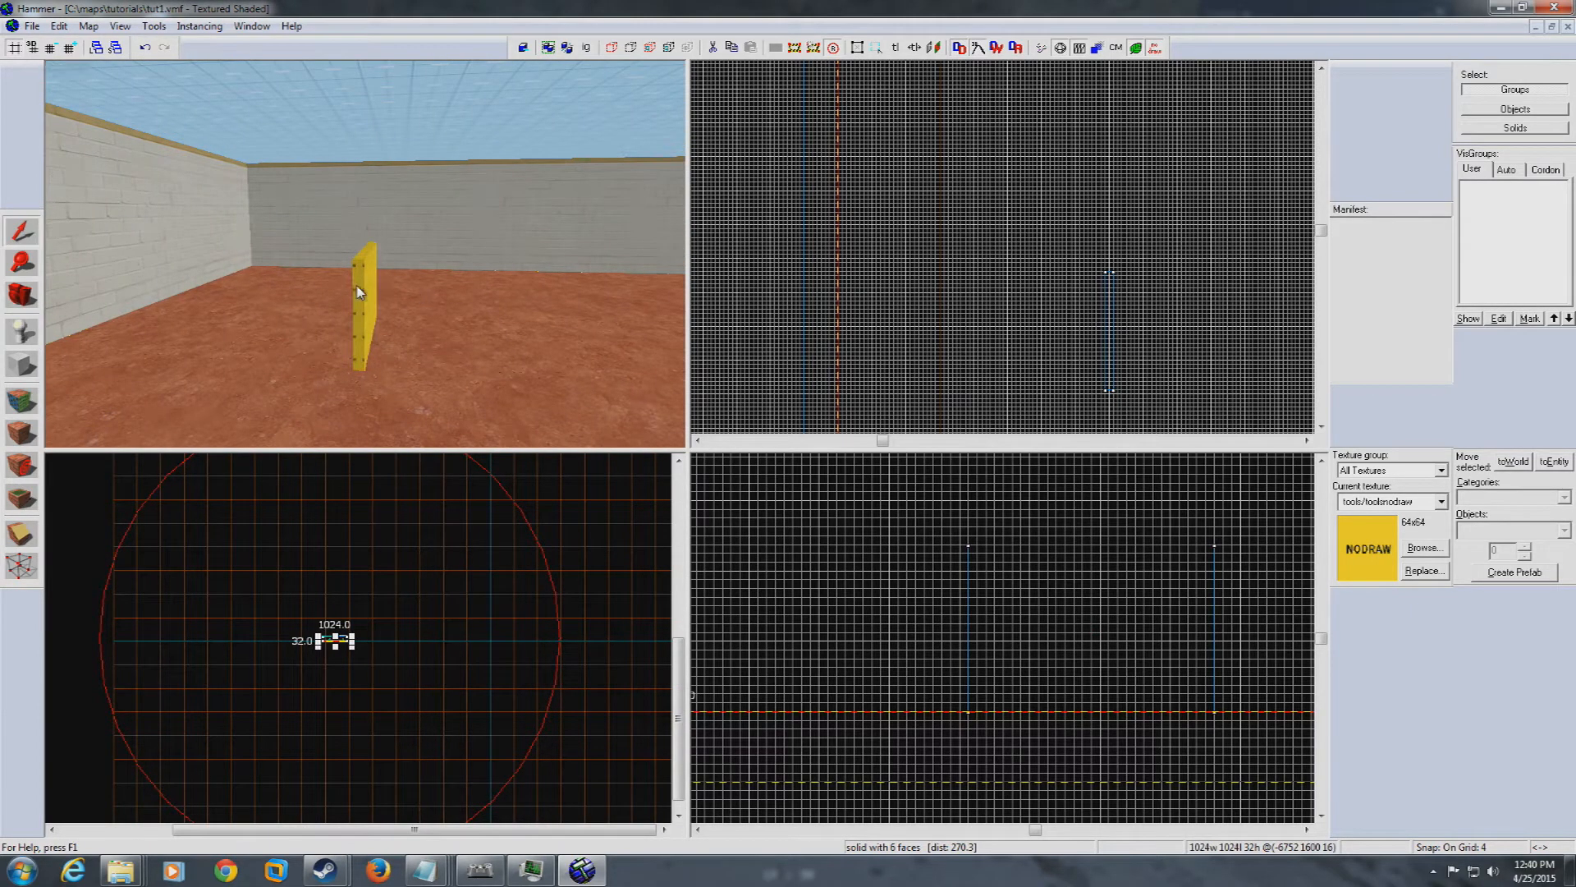
shift+drag(1105, 319, 1172, 336)
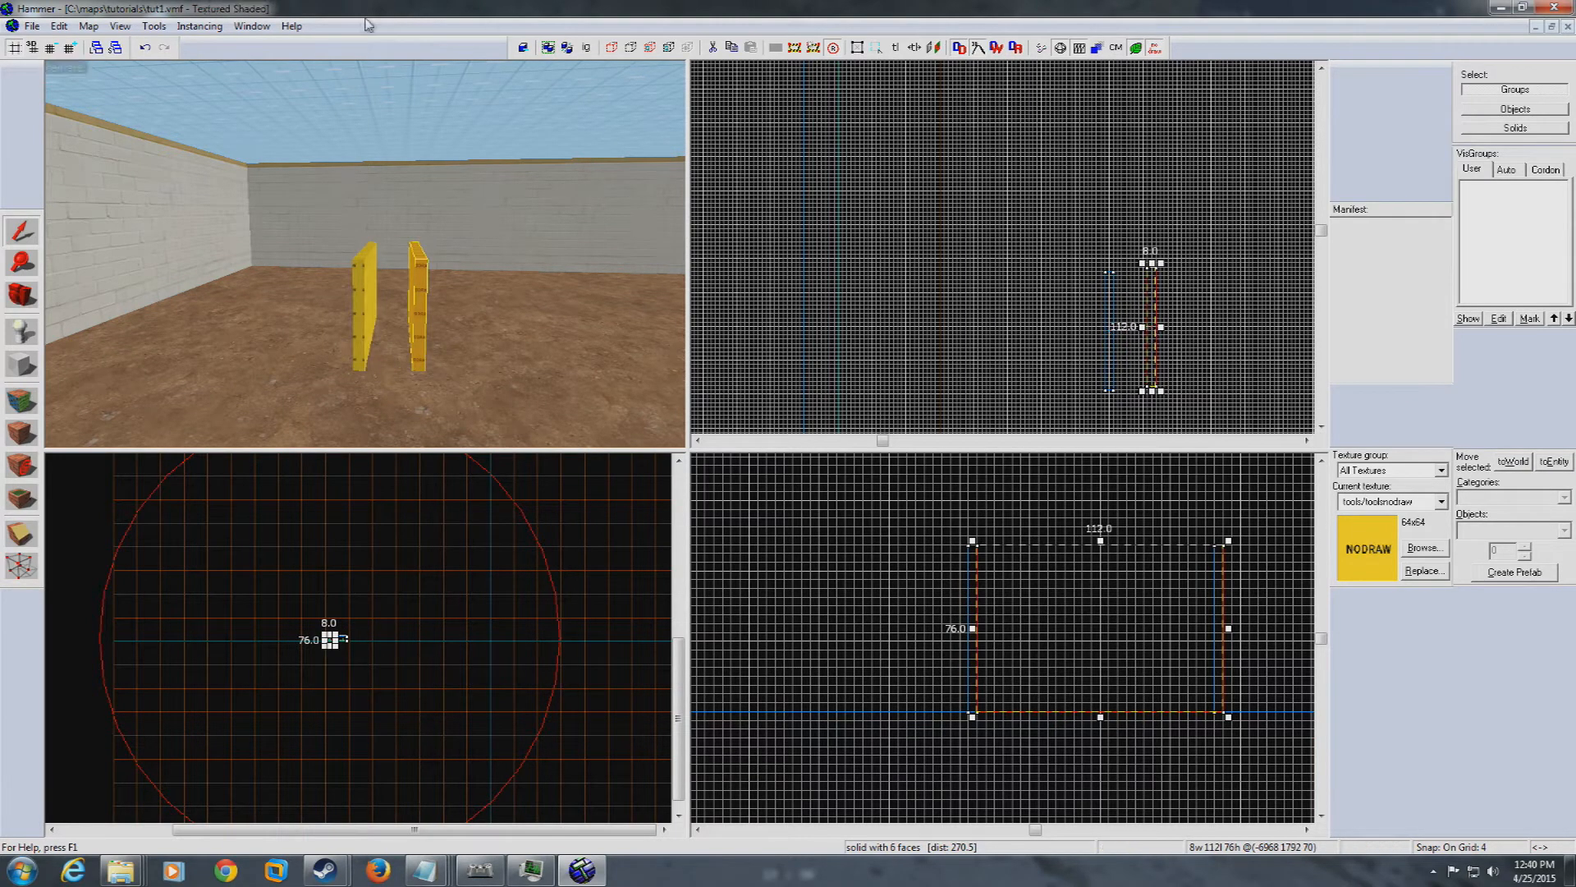
click(153, 26)
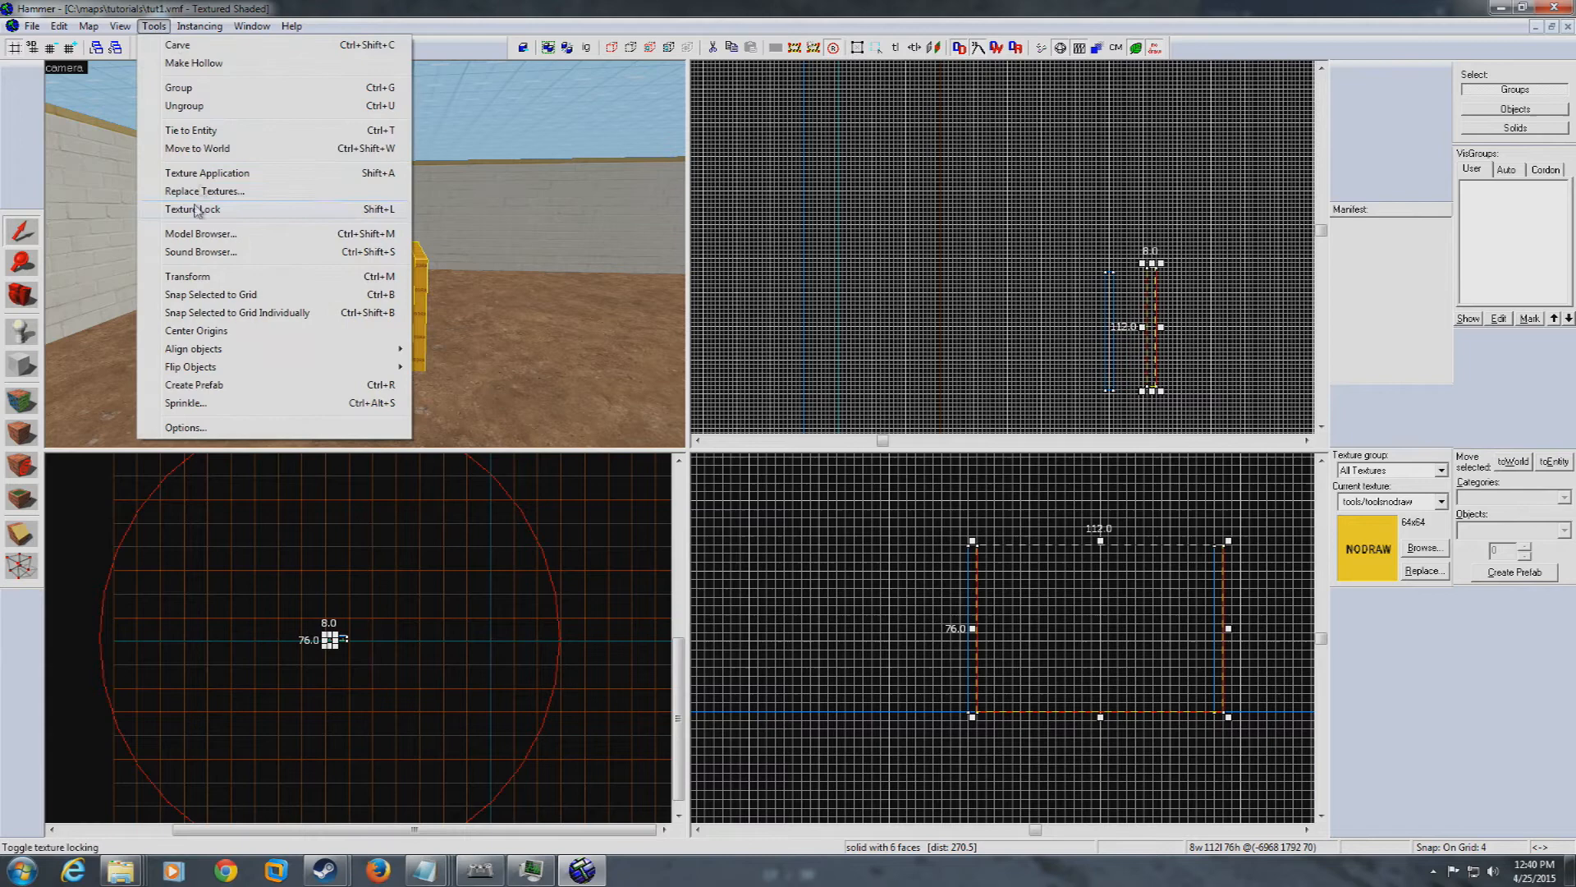
click(205, 277)
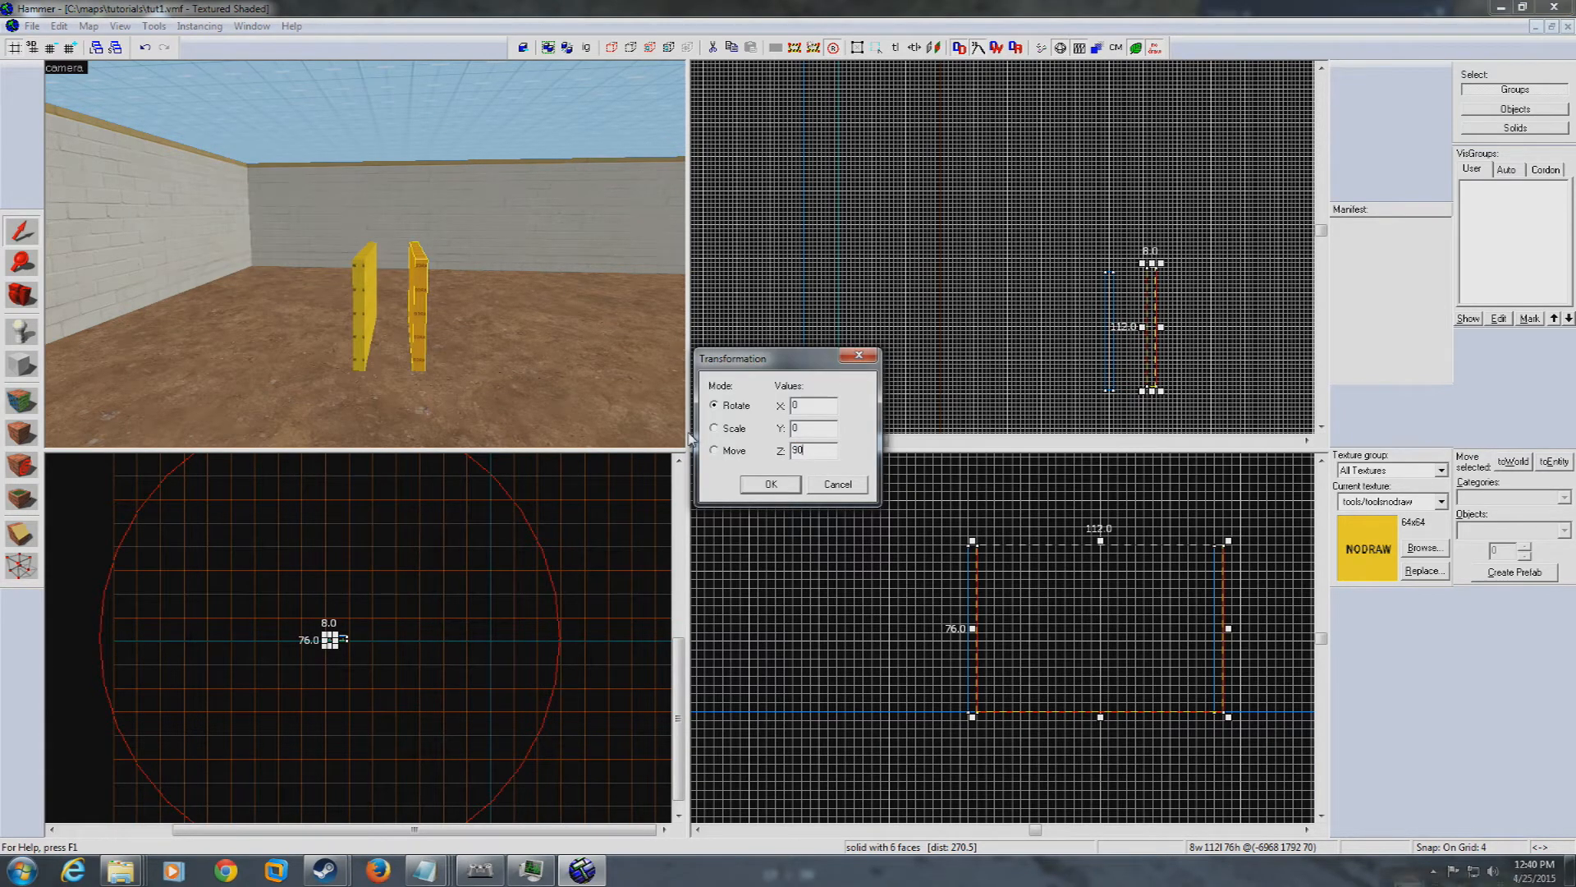
click(770, 483)
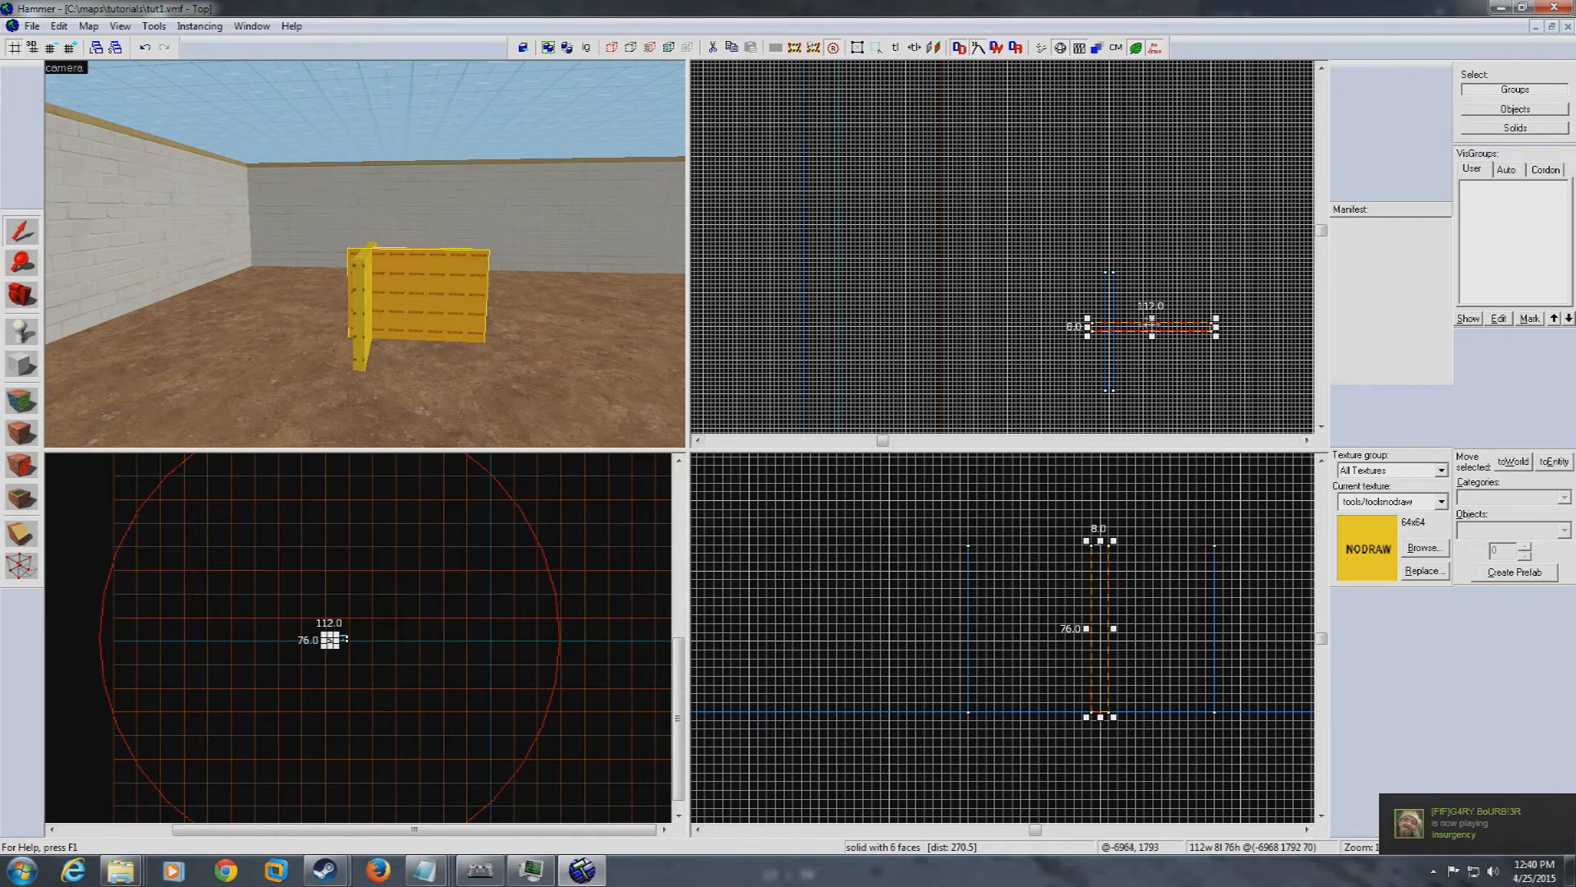
Move the rotated wall to the lower end of the first wall in the top view to form an L-shaped corner
mouse_move(1144, 326)
mouse_down()
mouse_move(1151, 376)
mouse_move(1178, 386)
mouse_up()
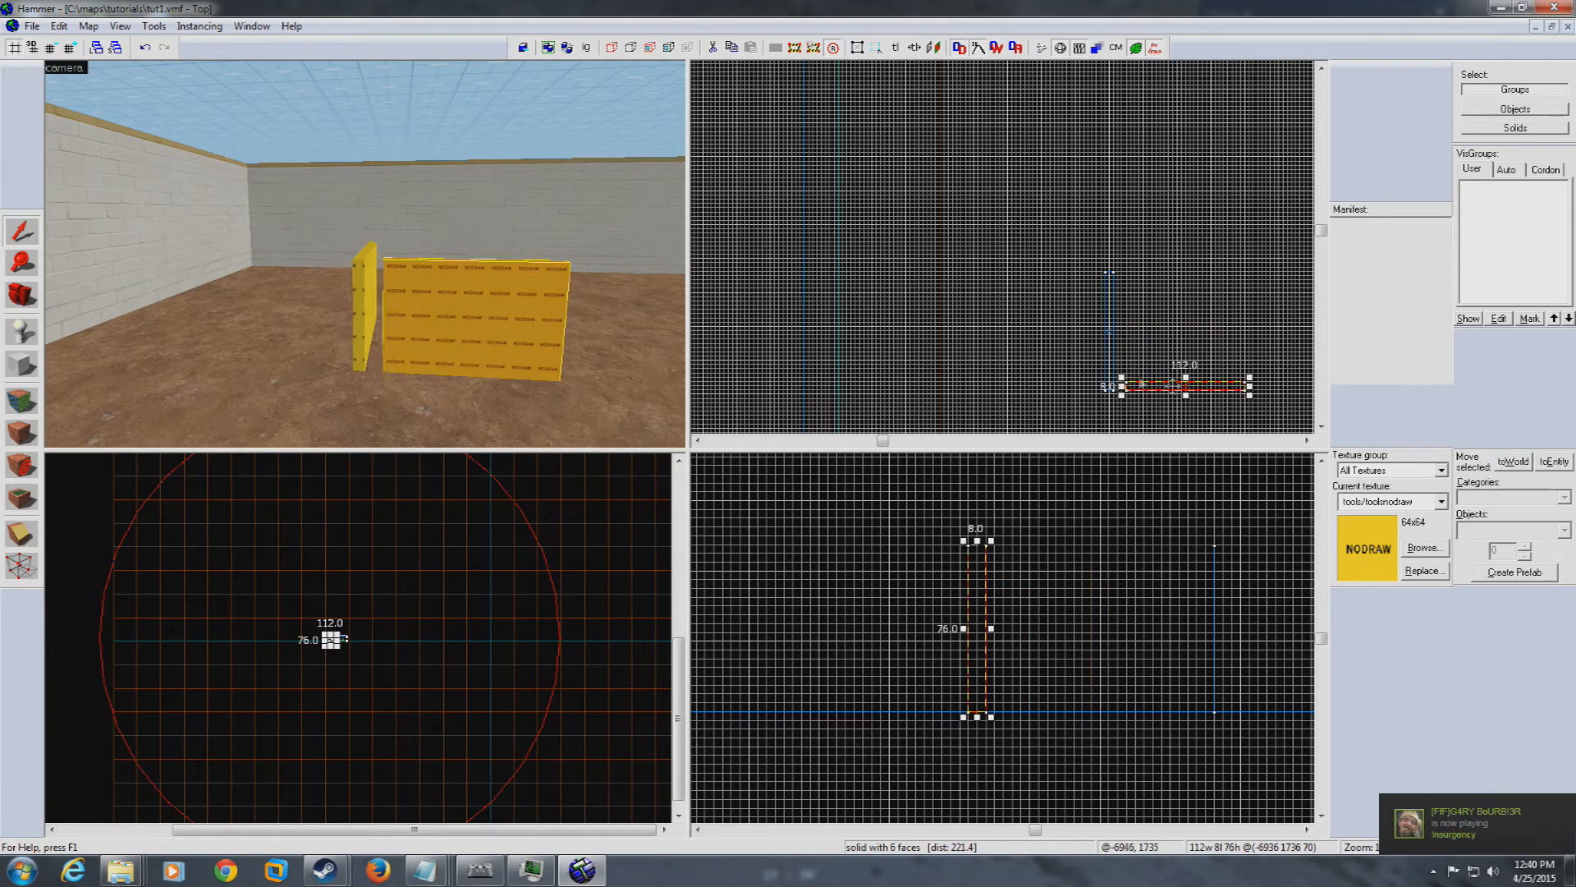
key(z)
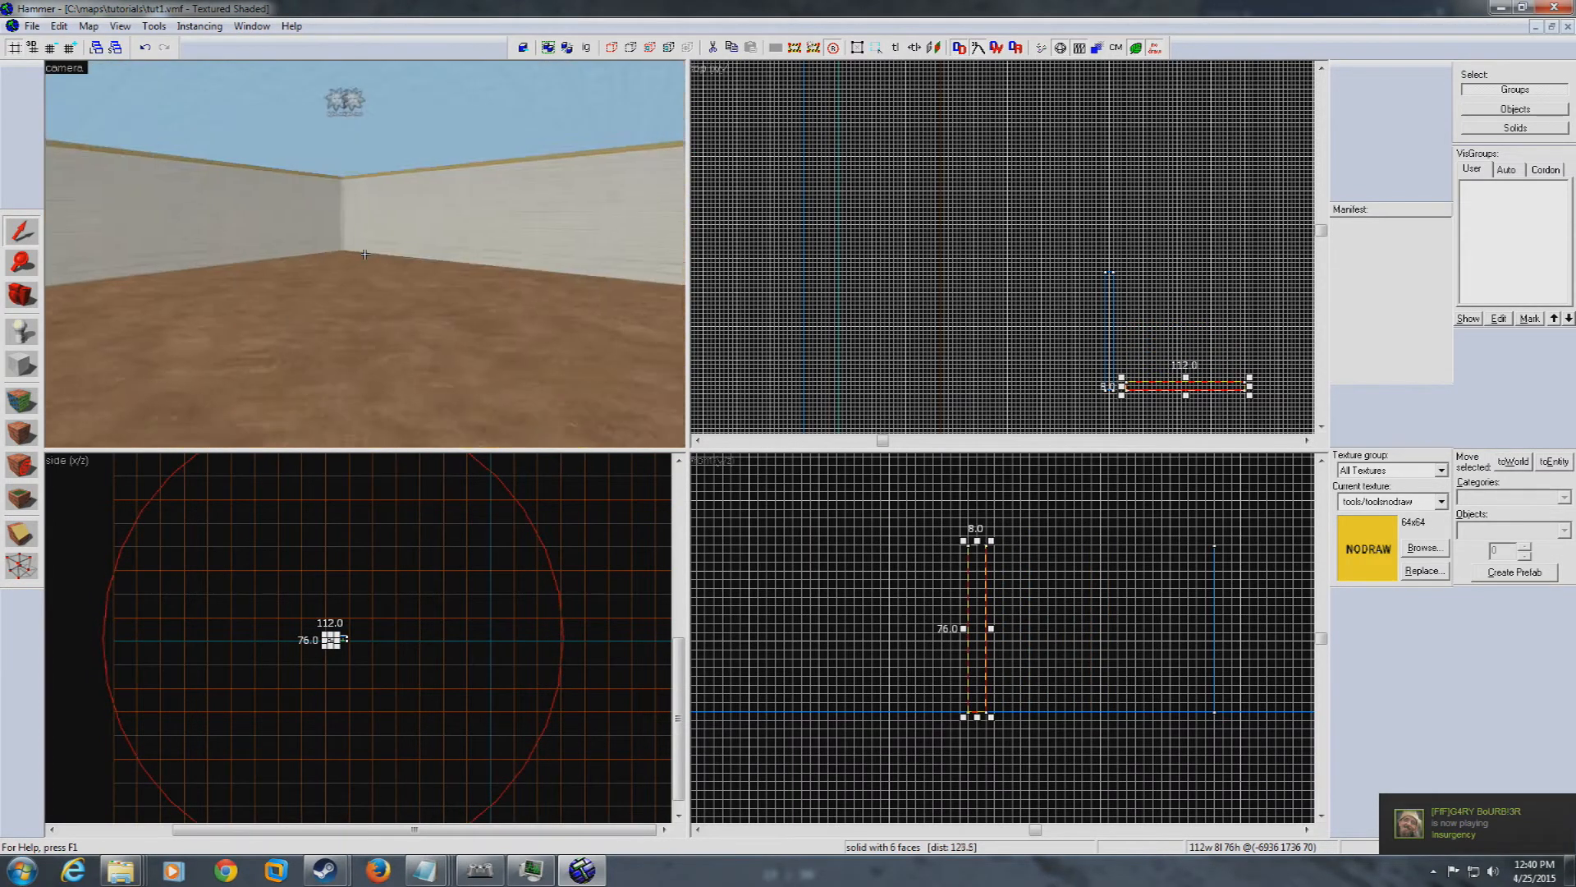
key(w)
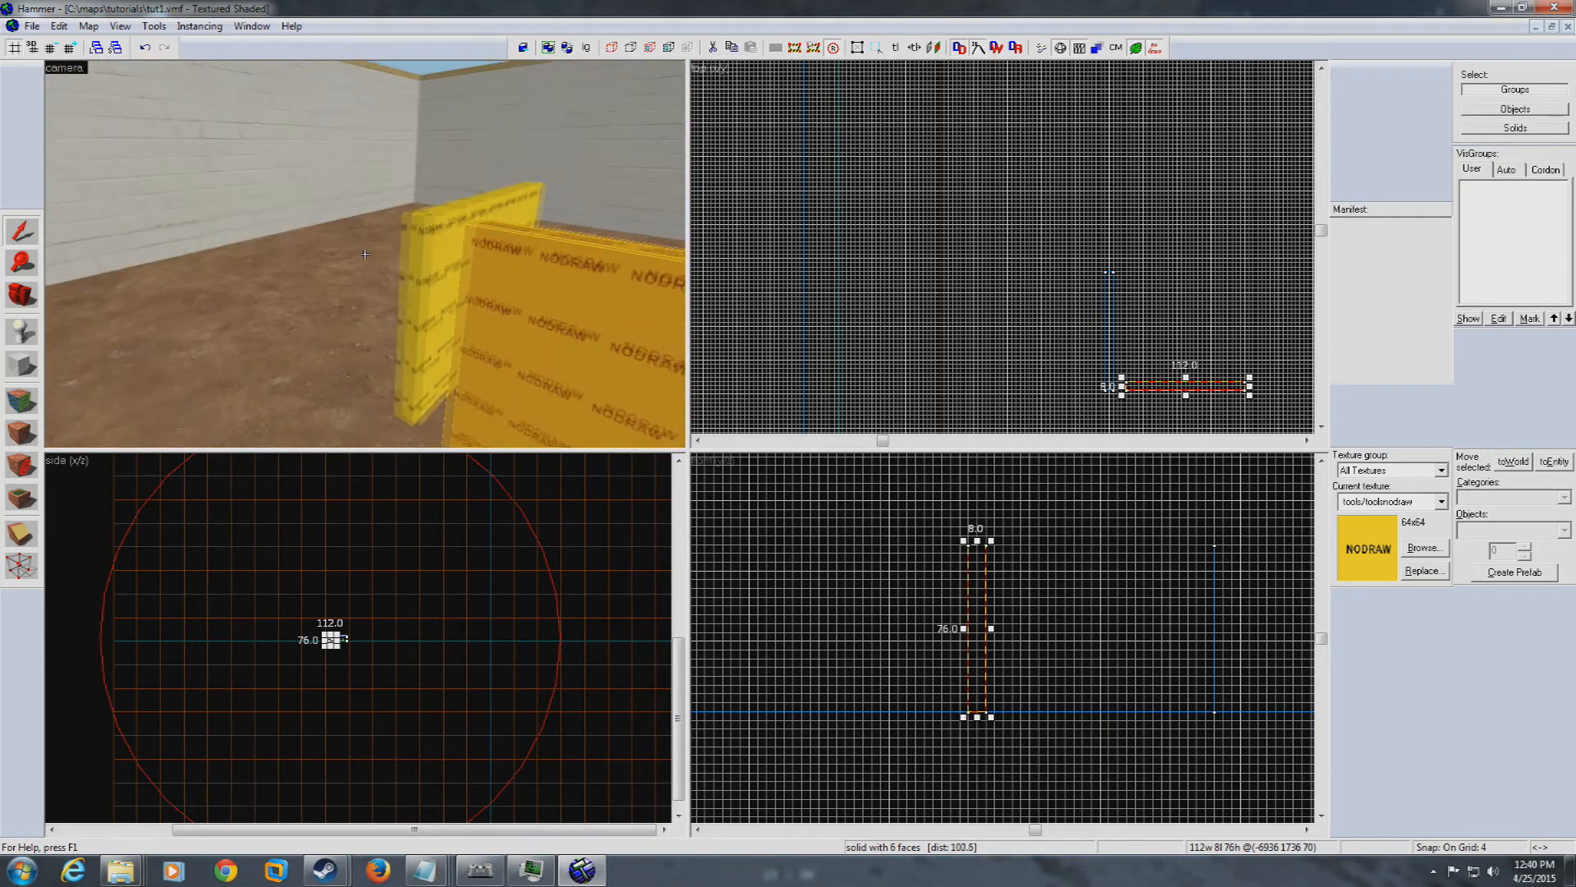
key(w)
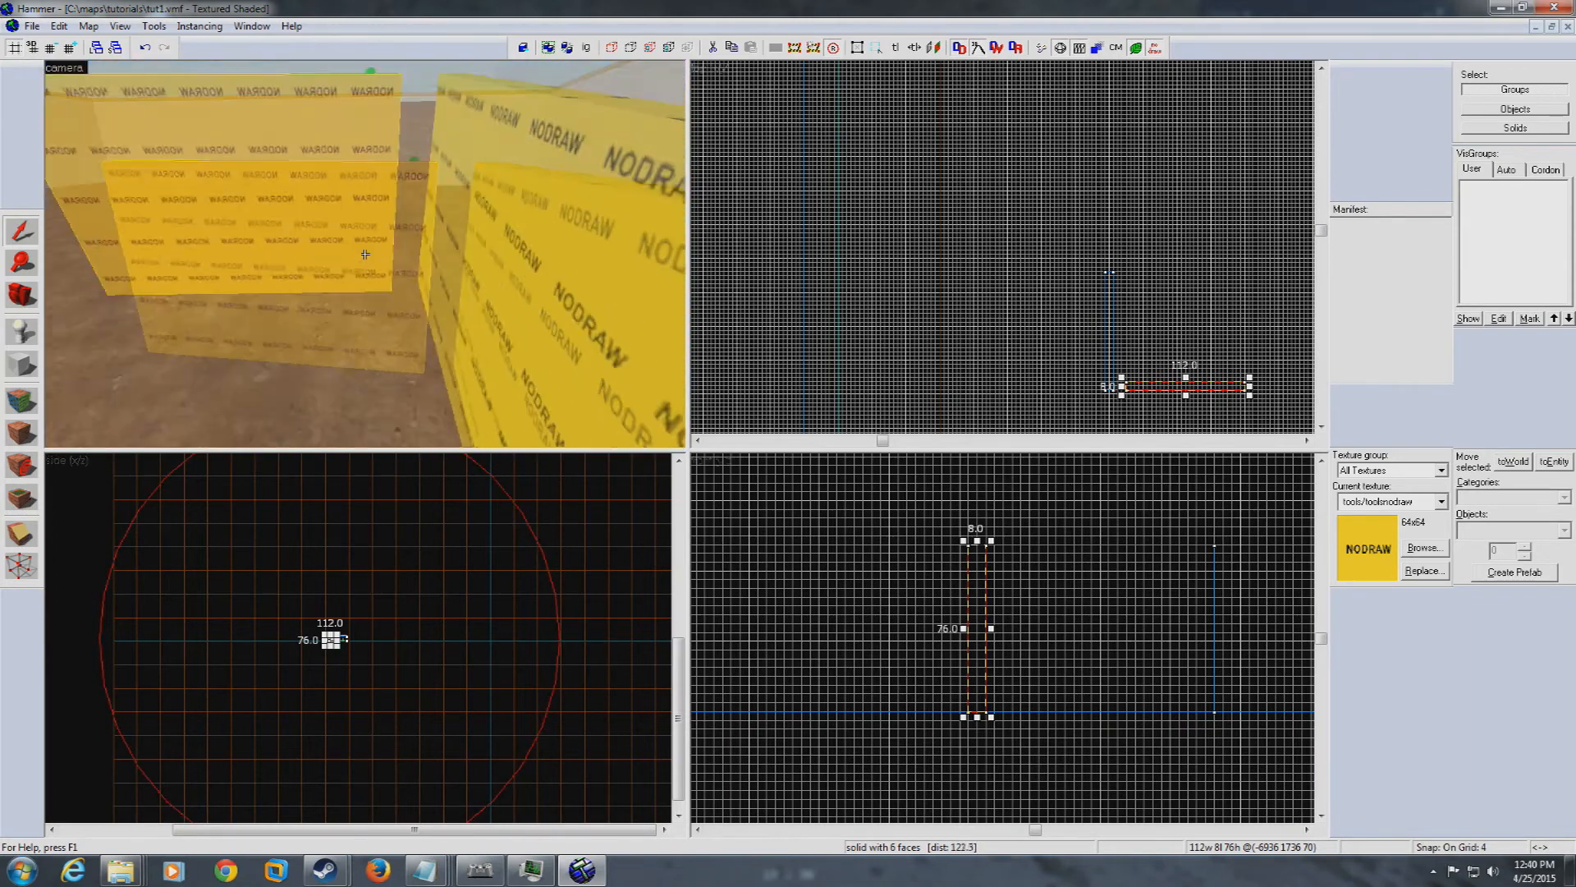
key(w)
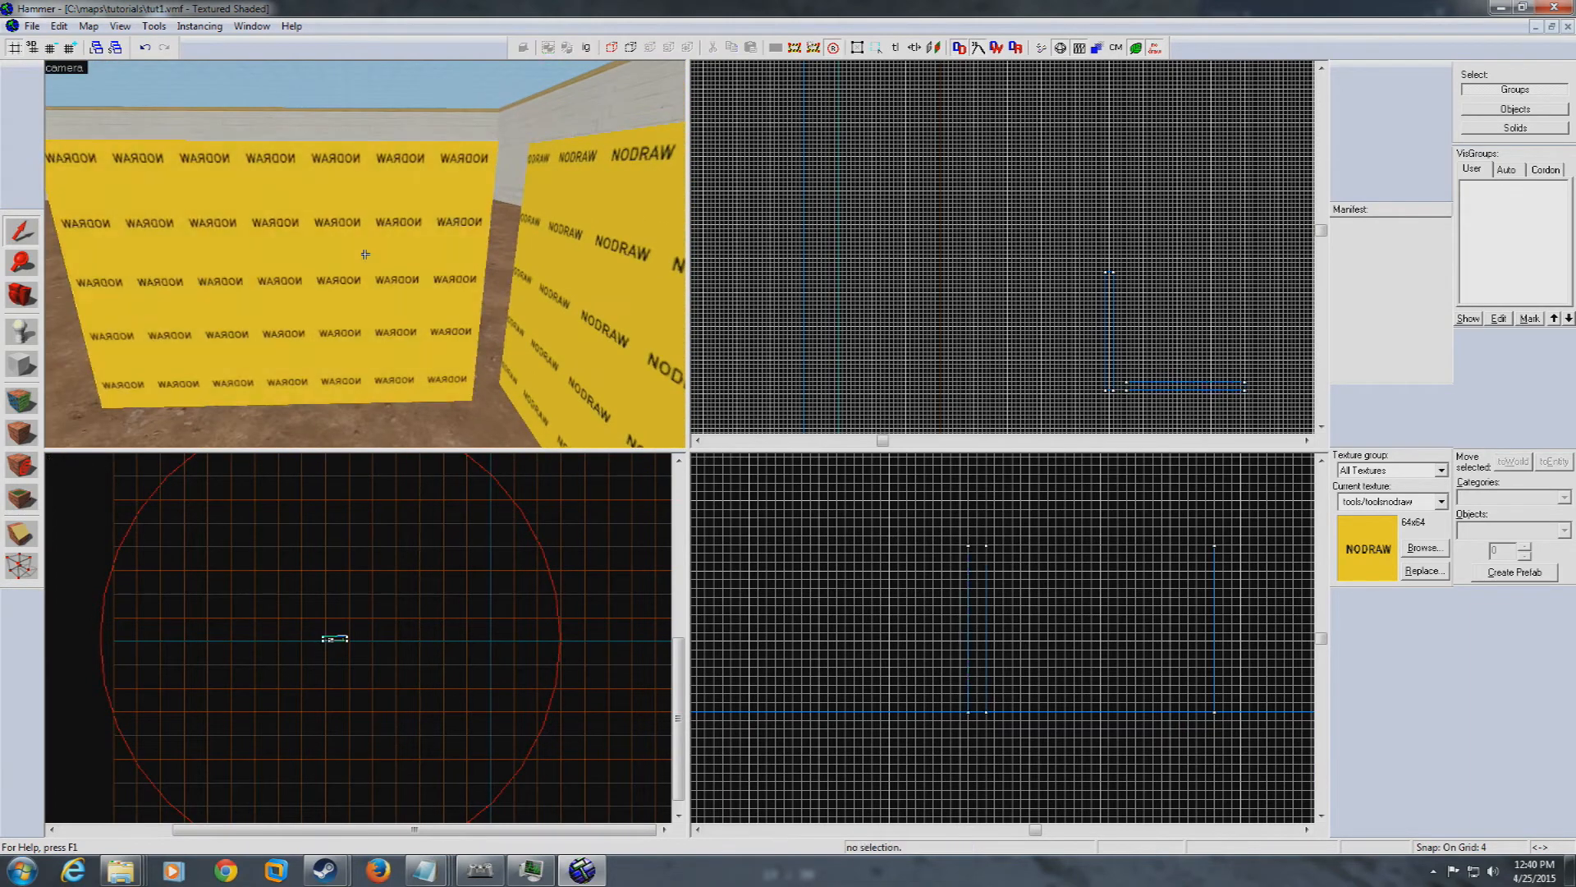
Nudge the rotated wall along its length to fit it against the end of the first wall without a gap
key(a)
key(Left)
key(Left)
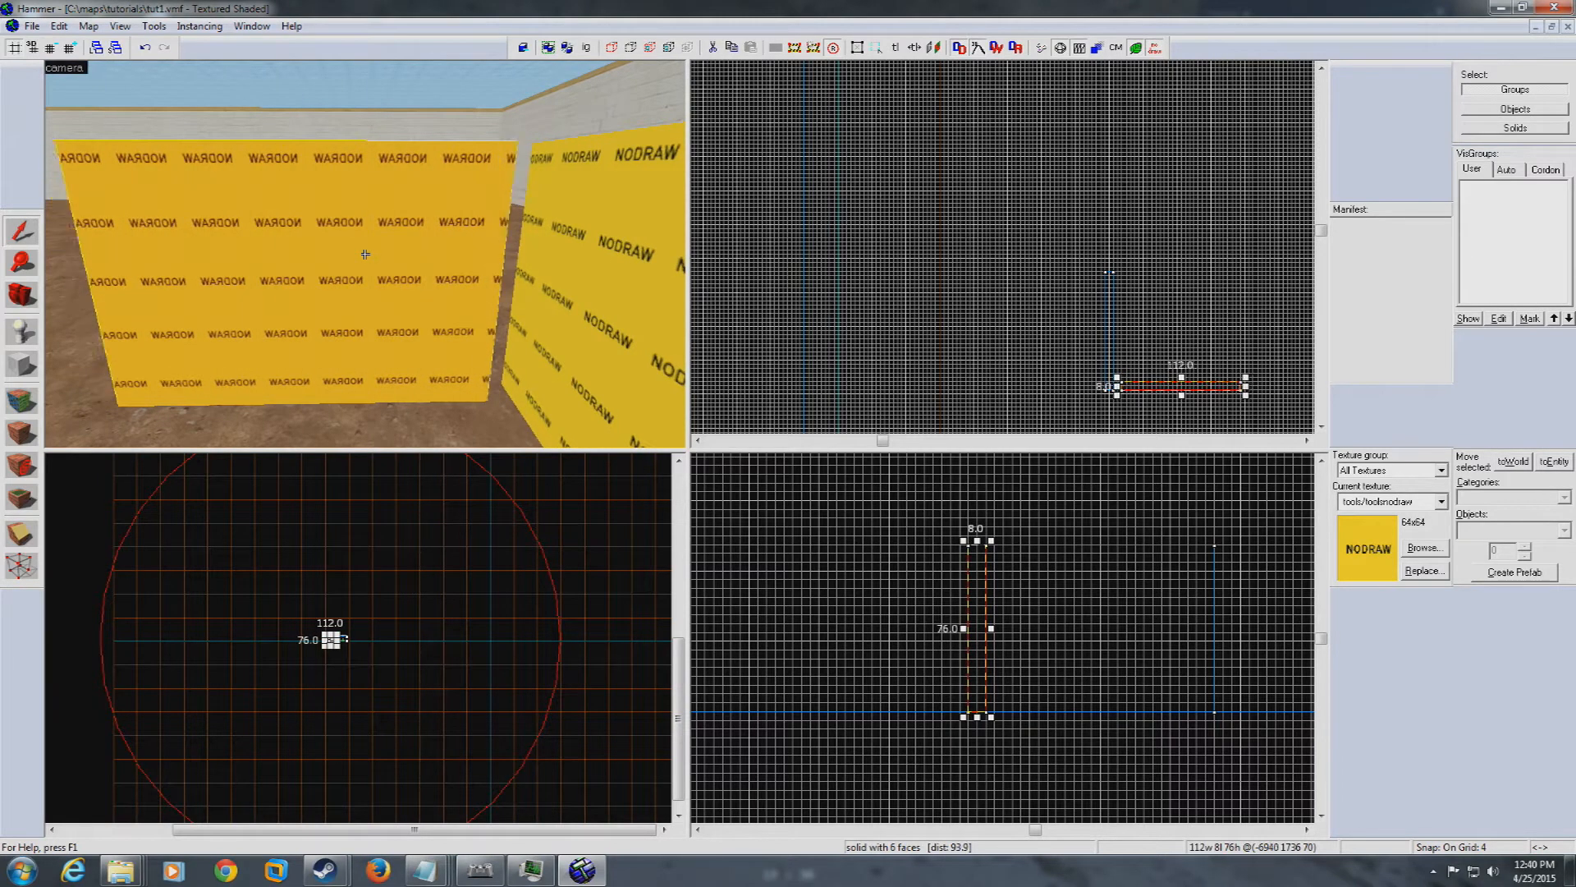
key(Left)
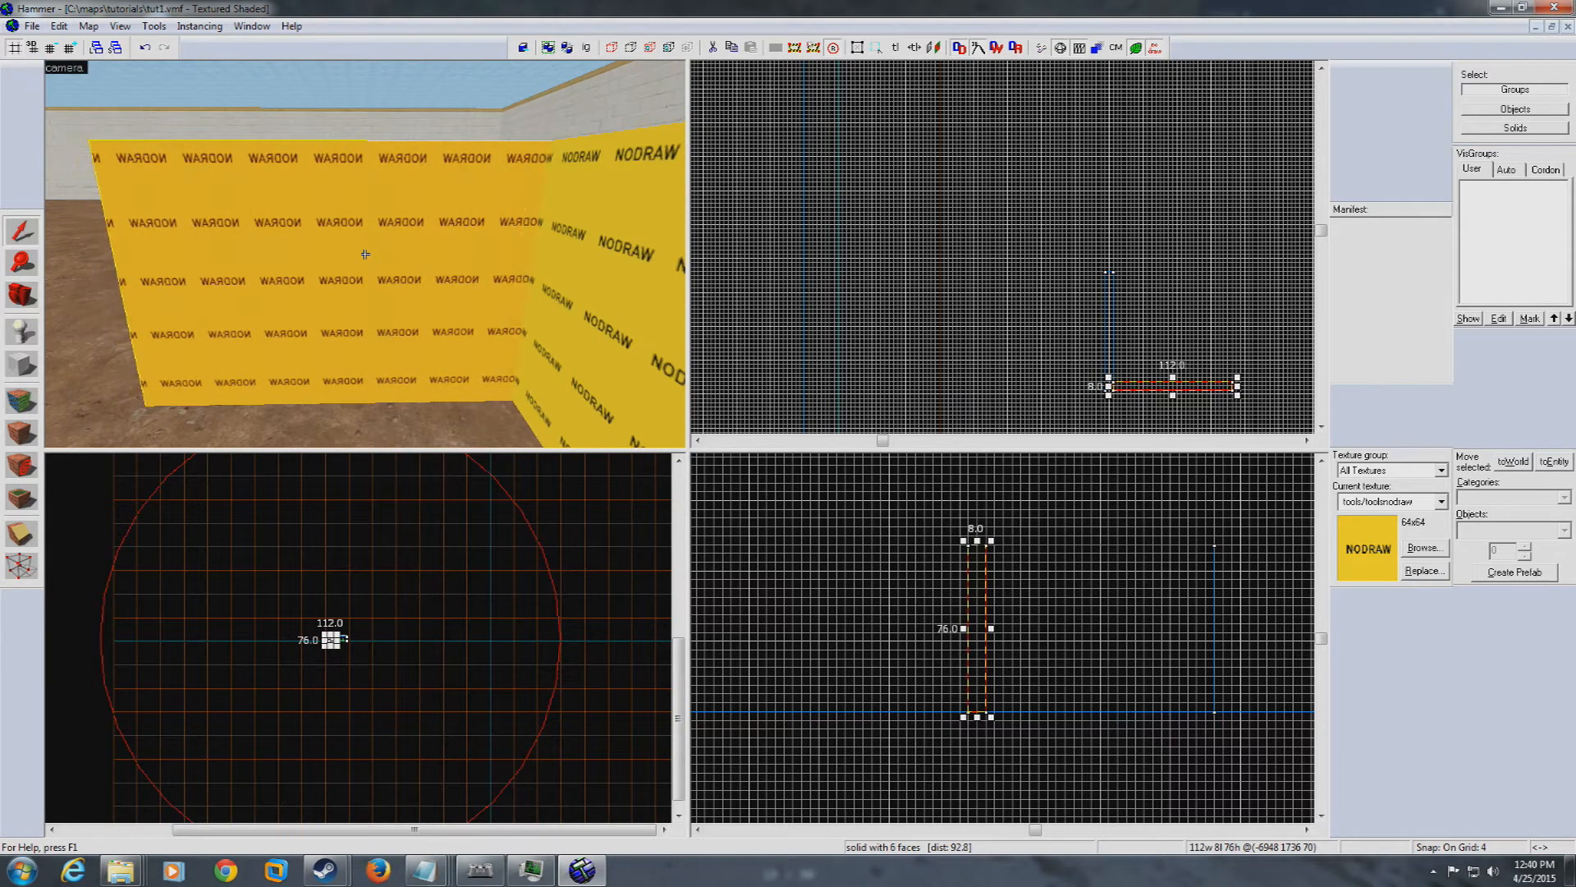
key(a)
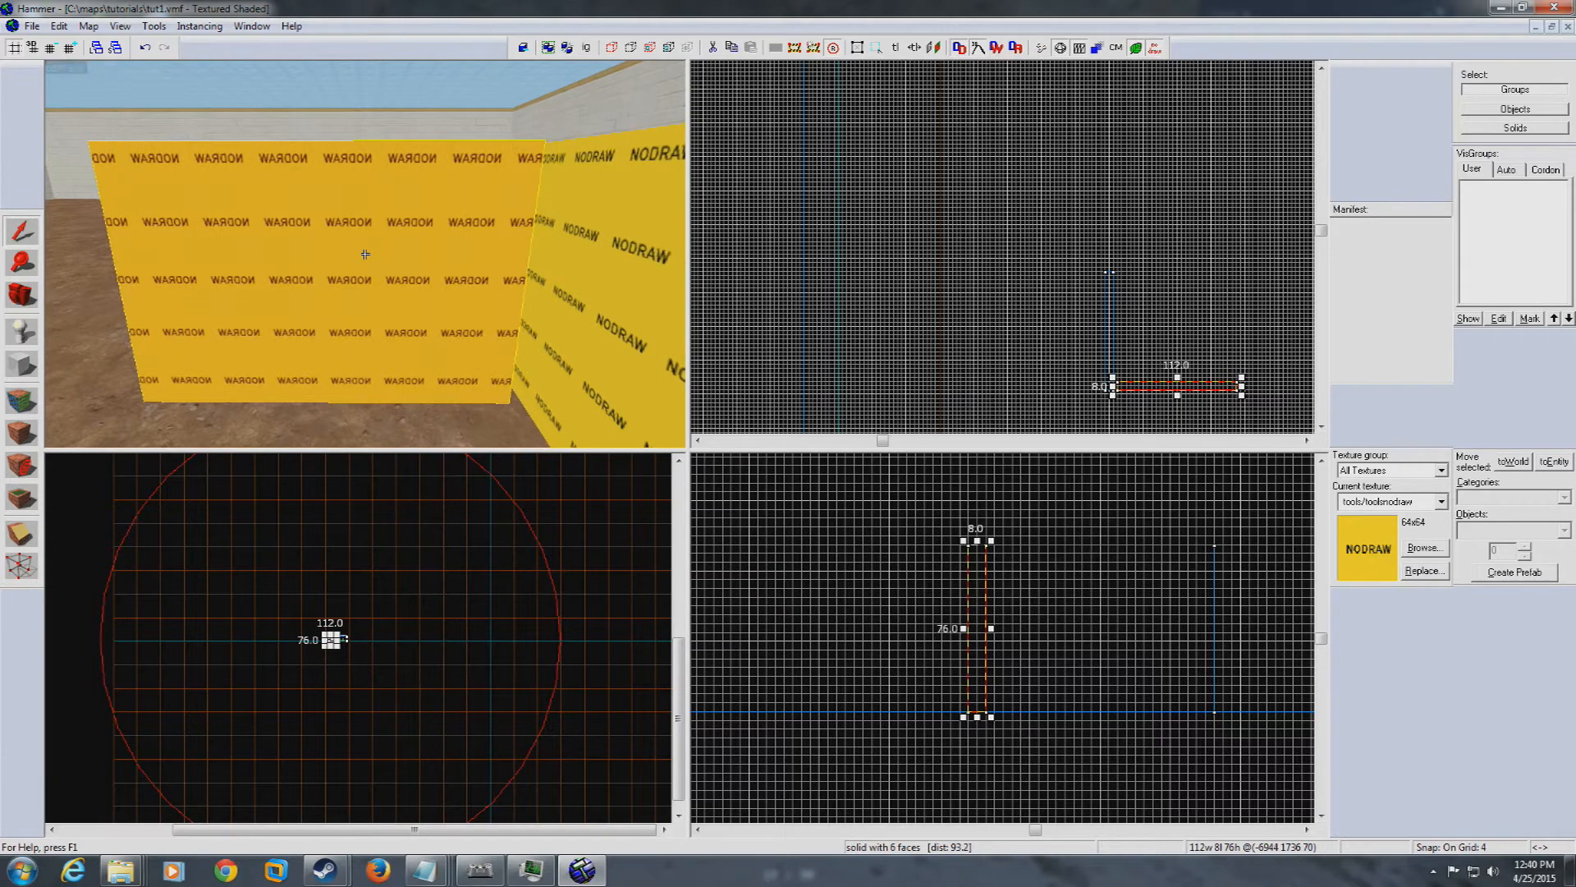
key(w)
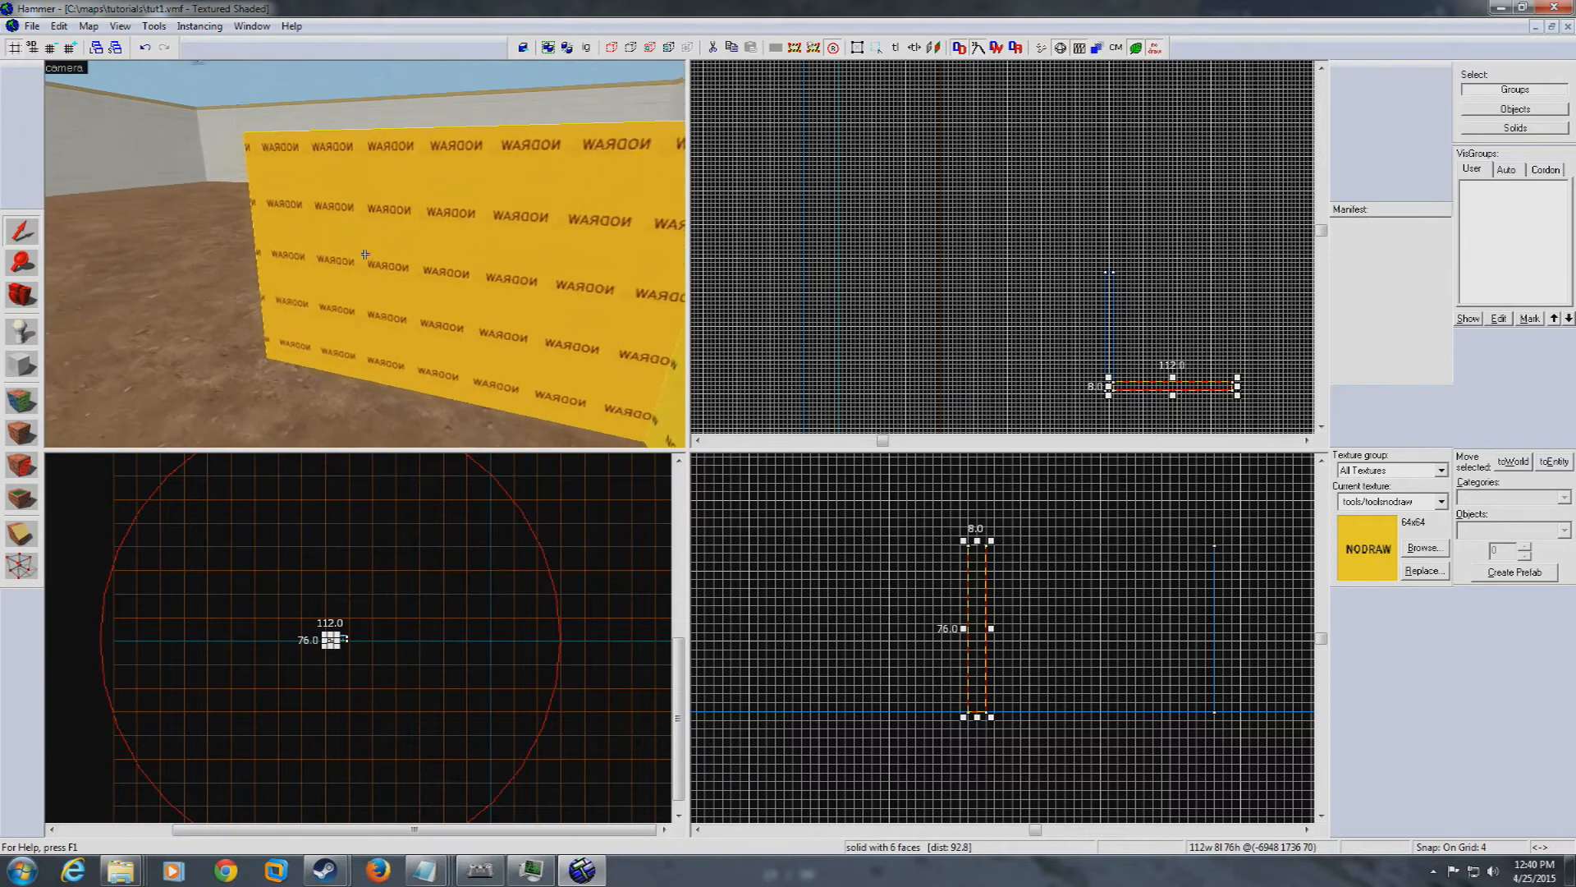
key(a)
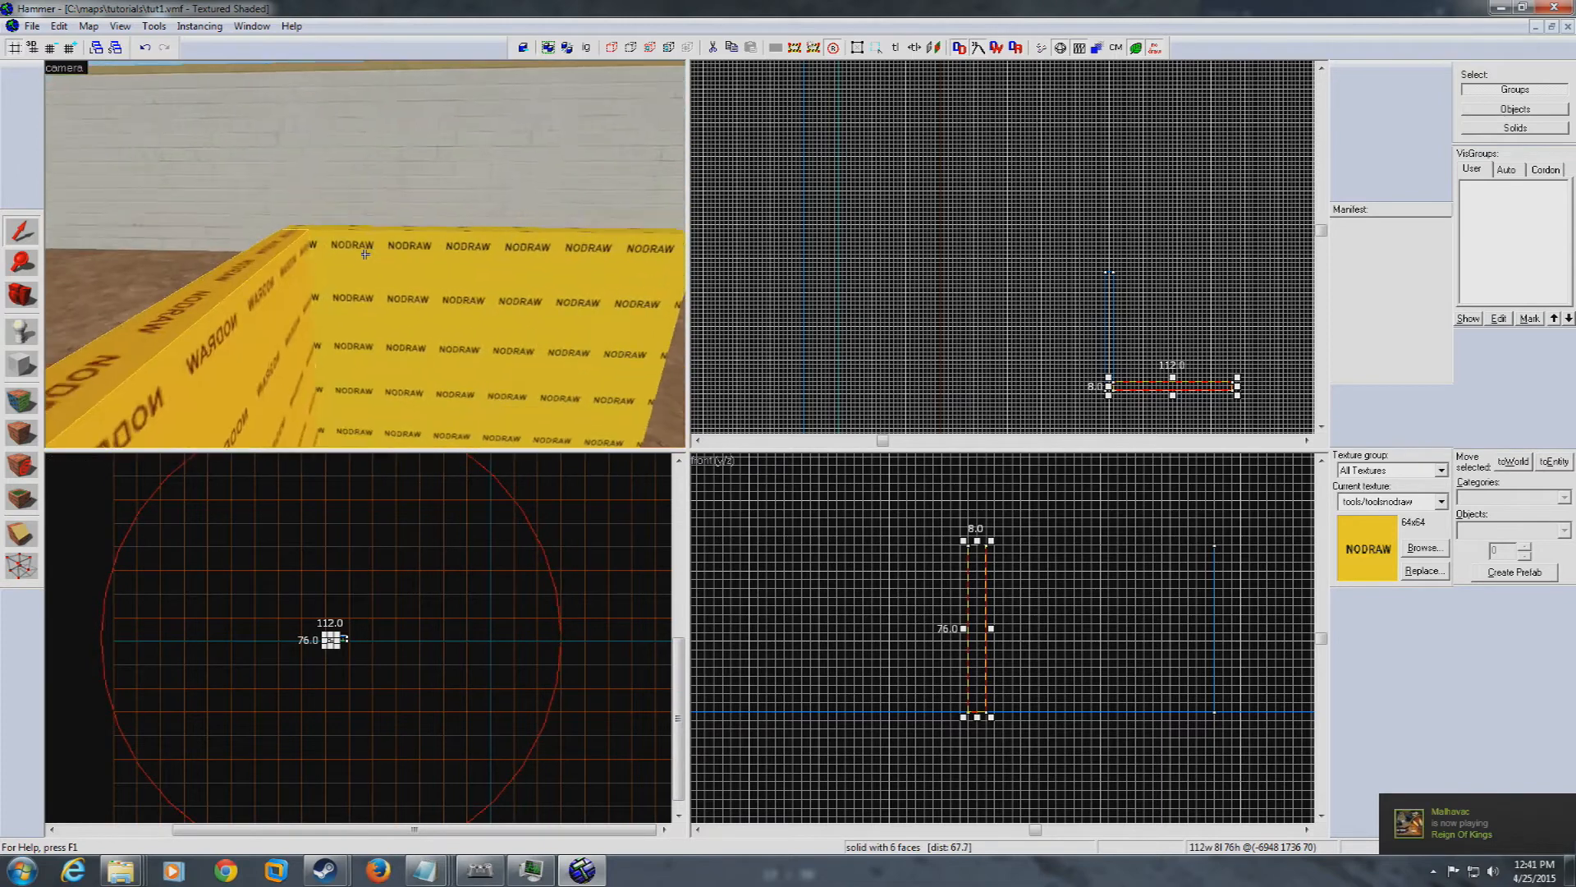
key(w)
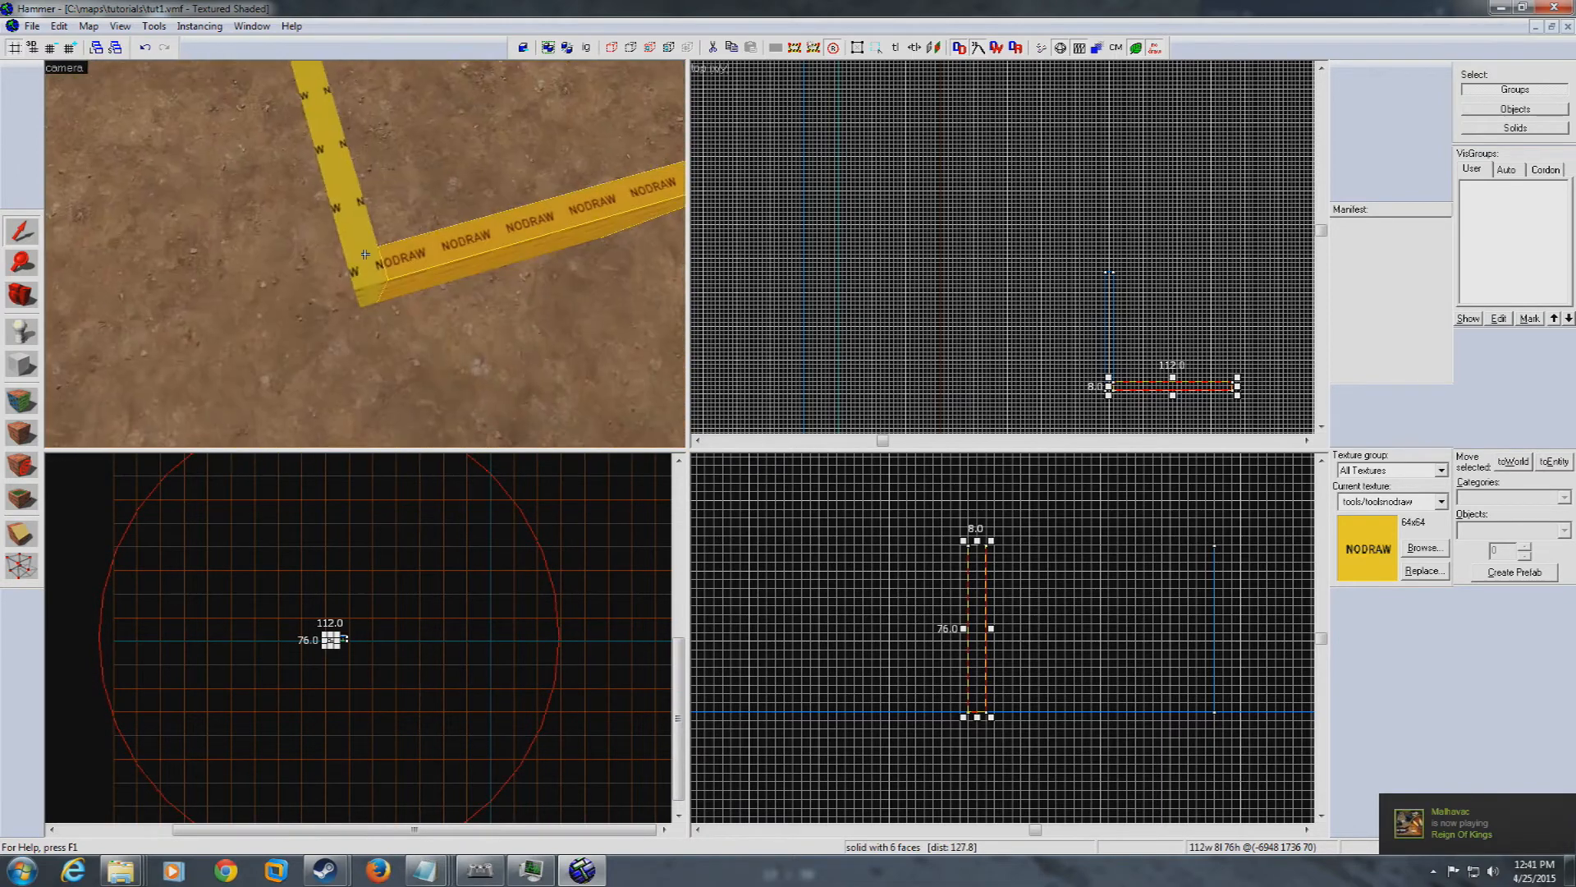
key(Left)
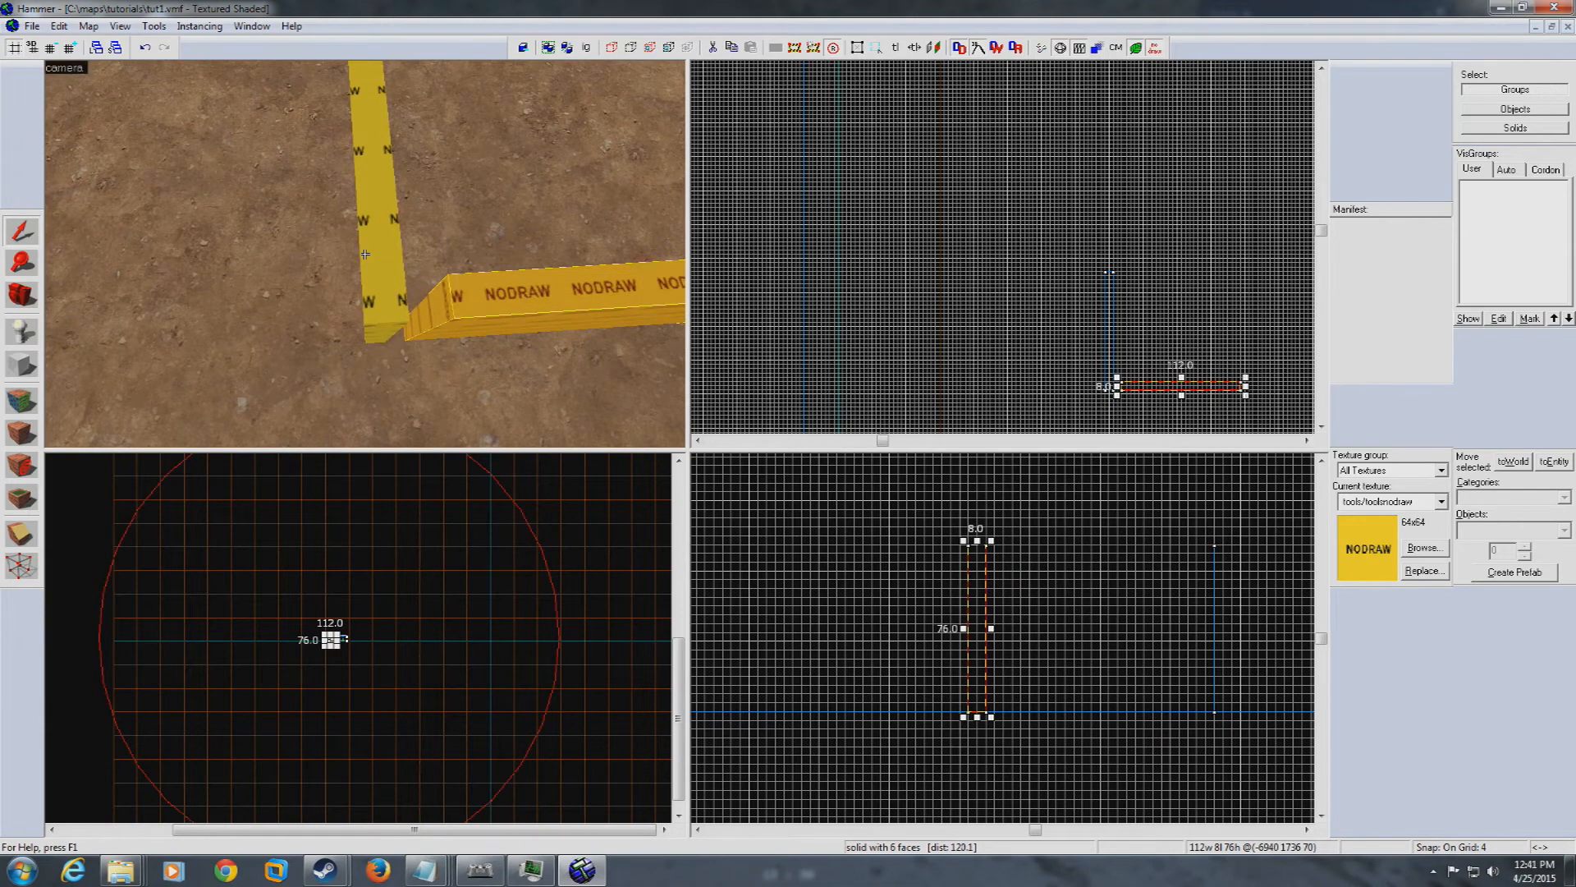
Nudge the first wall along its length away from the corner and back to its place
click(365, 254)
key(Up)
key(Up)
key(Down)
key(Down)
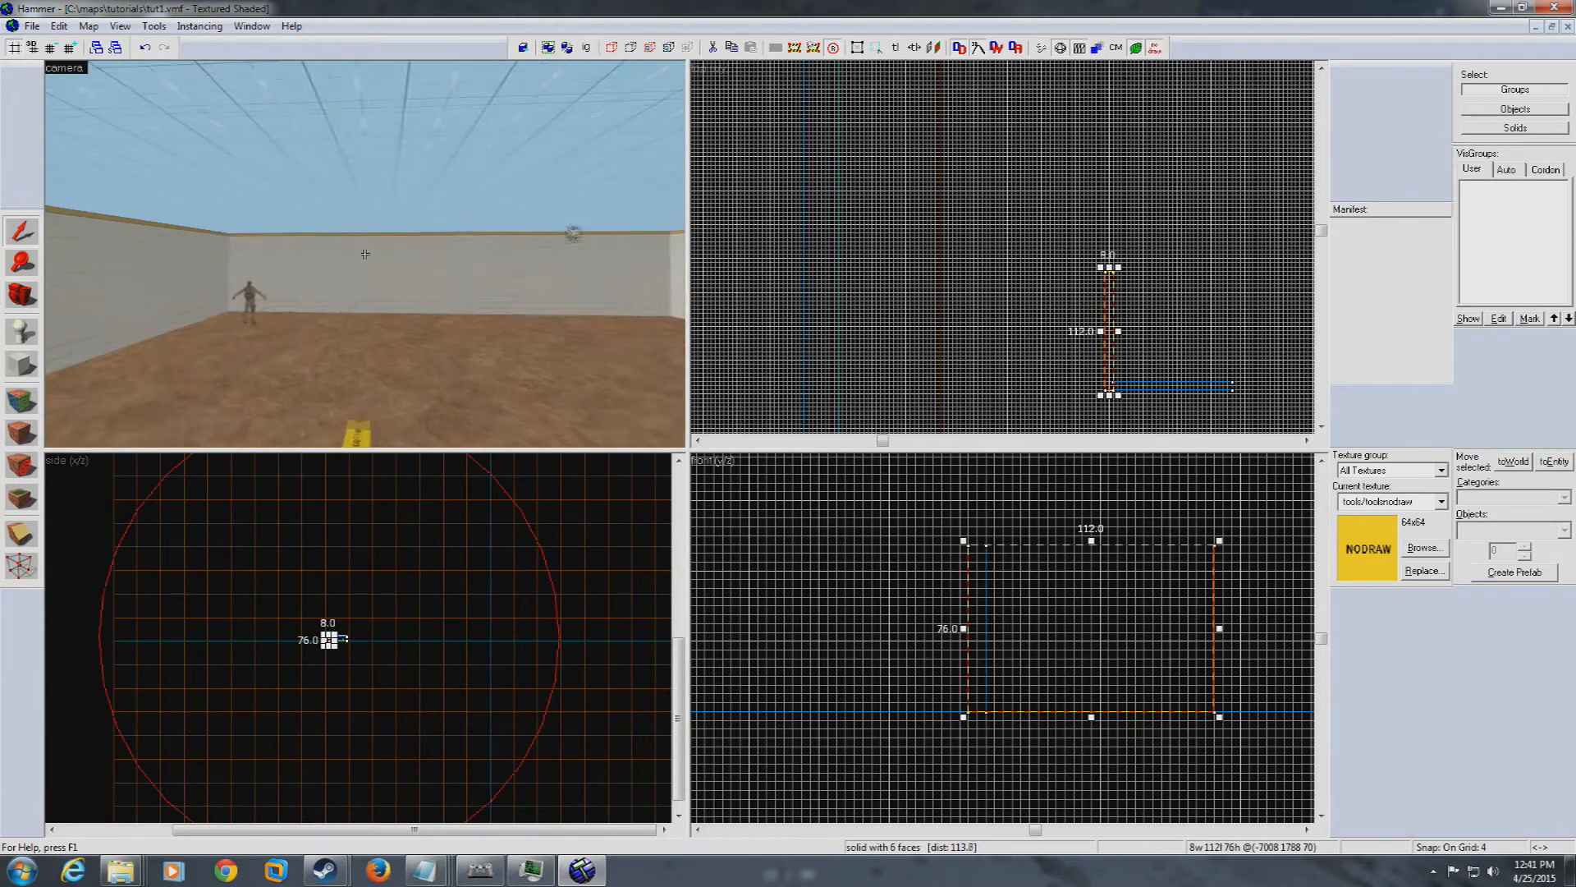
Aim the light_environment entity at a spot on the floor, giving a Pitch Yaw Roll of -64 173 0, and apply the change
key(w)
key(s)
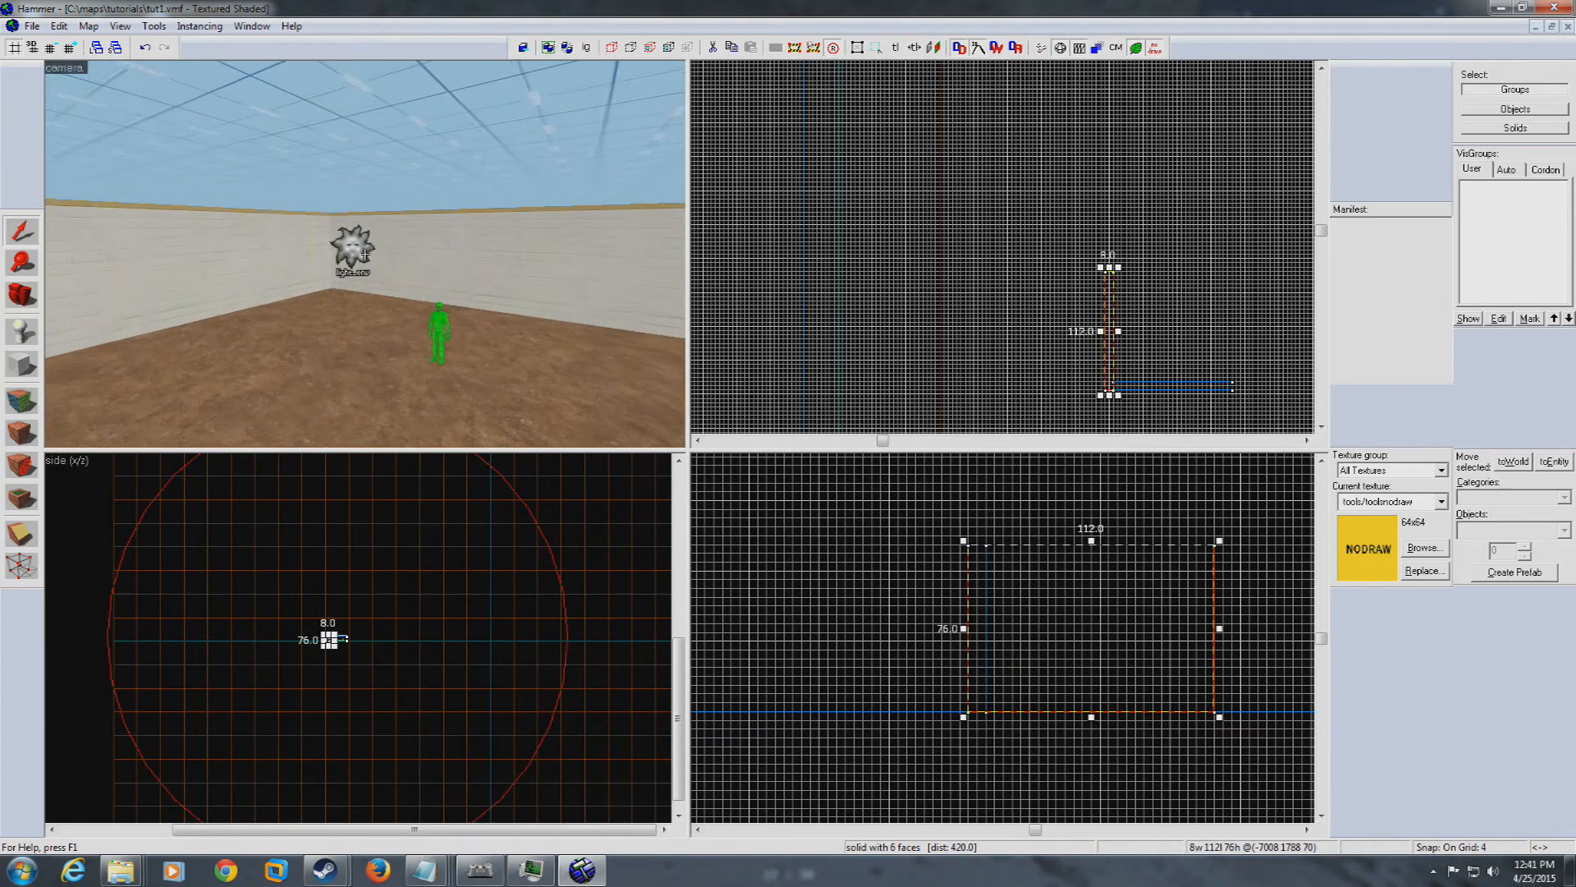
click(366, 253)
double_click(366, 253)
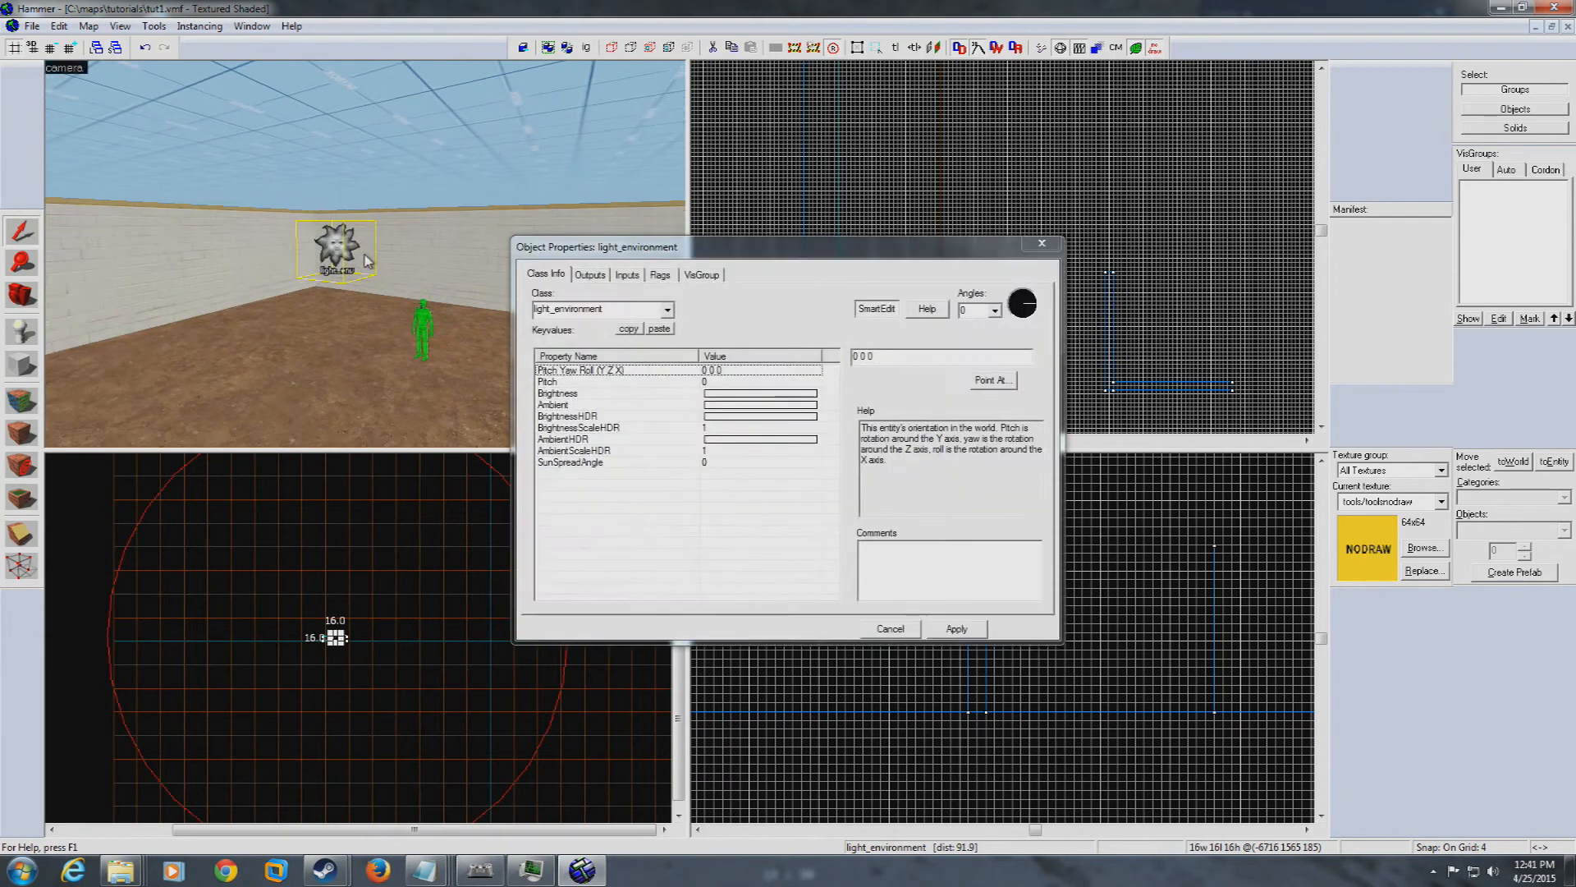
key(z)
key(w)
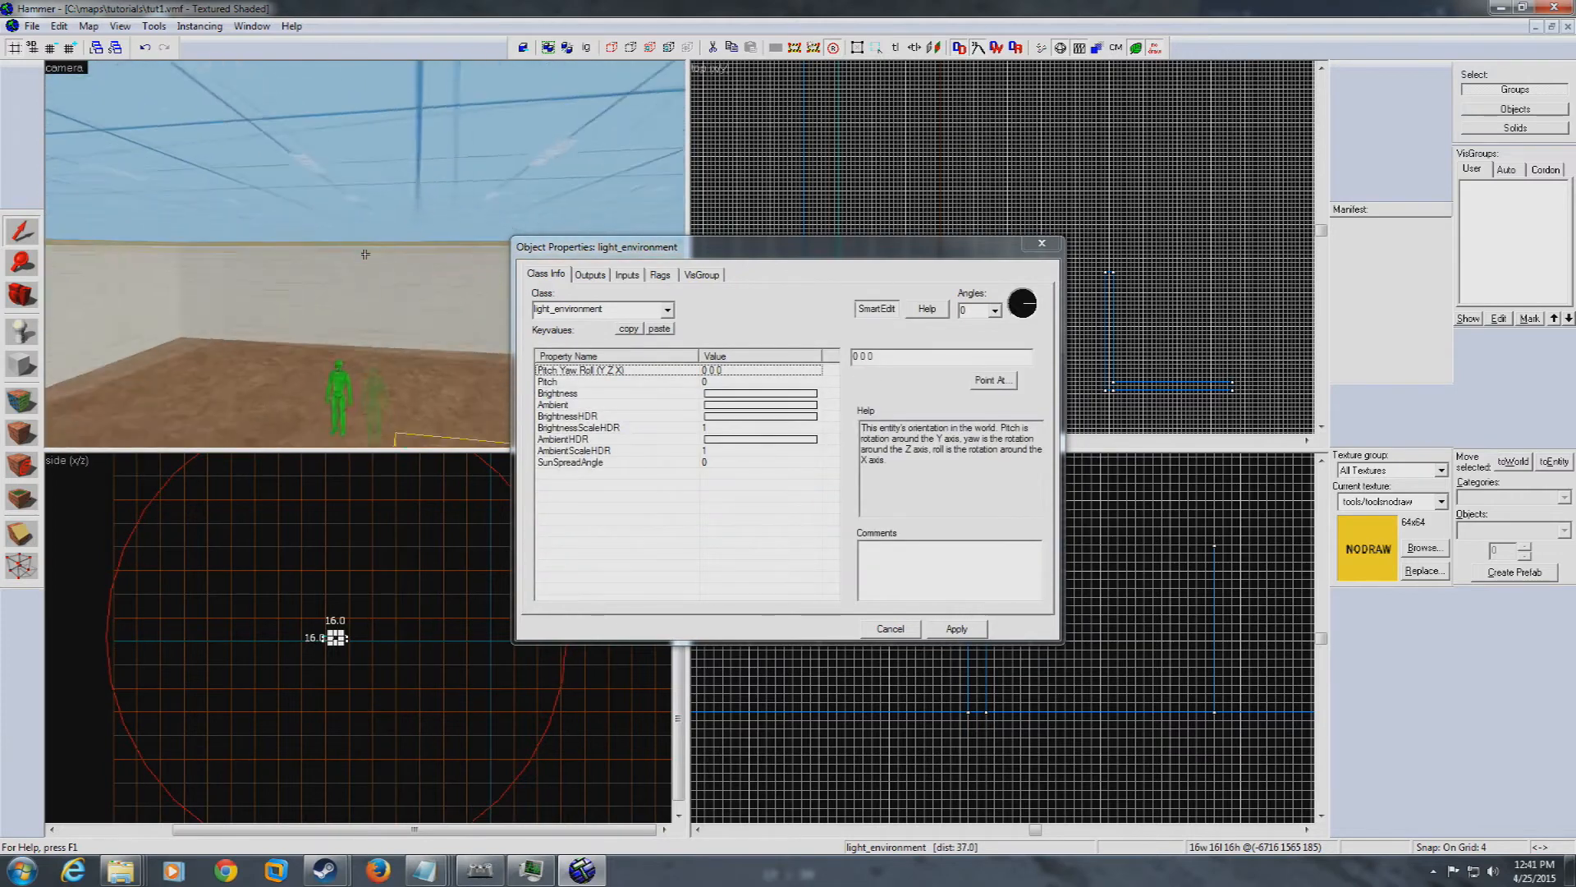
key(d)
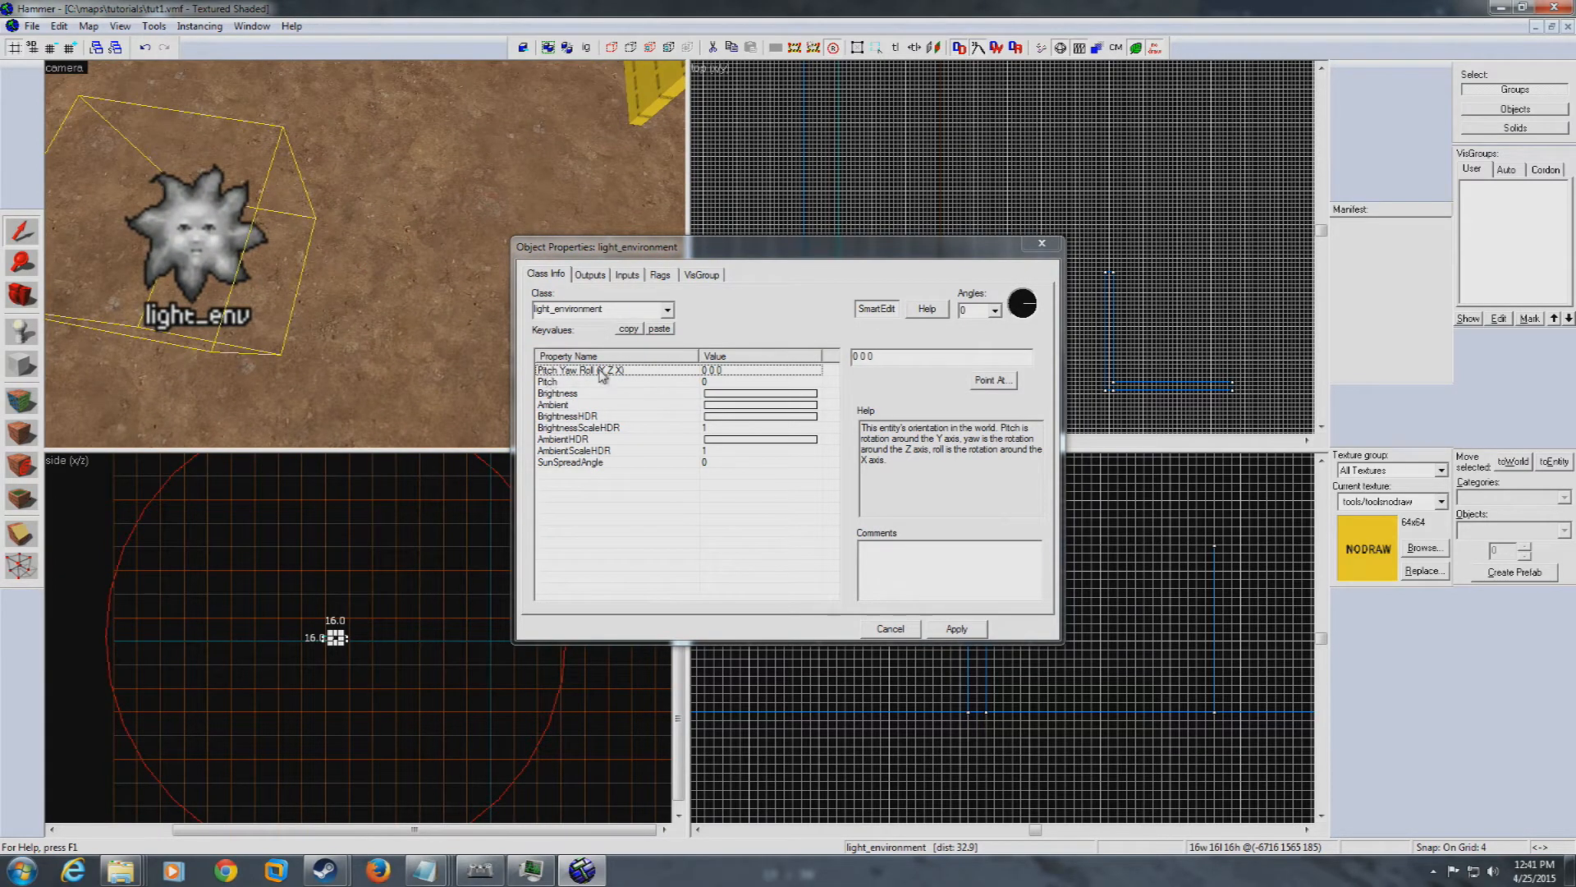
click(994, 380)
key(z)
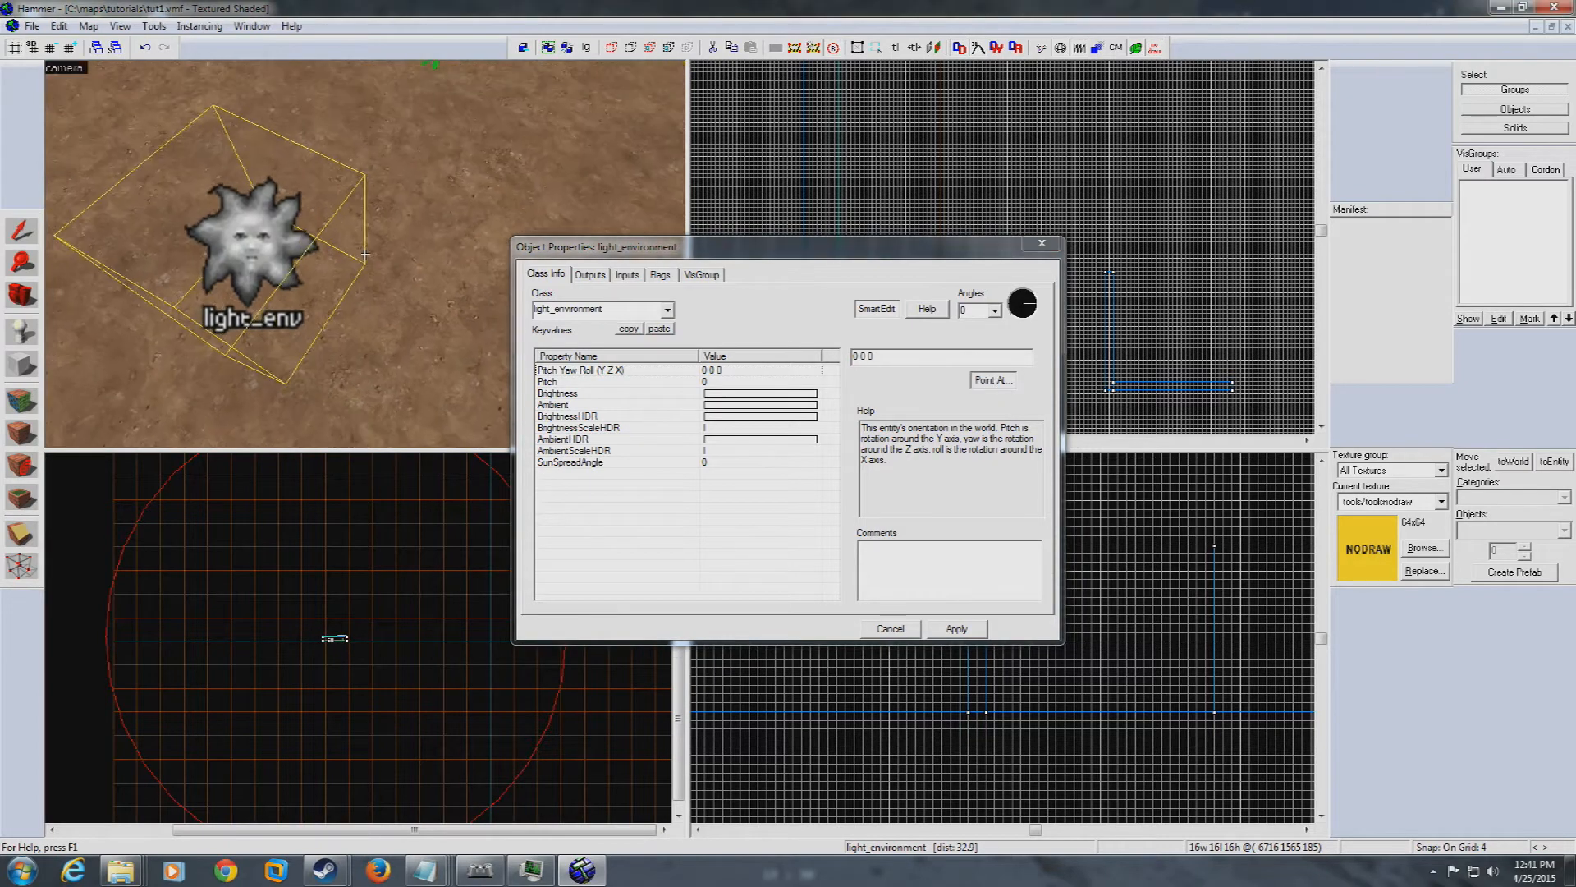
key(z)
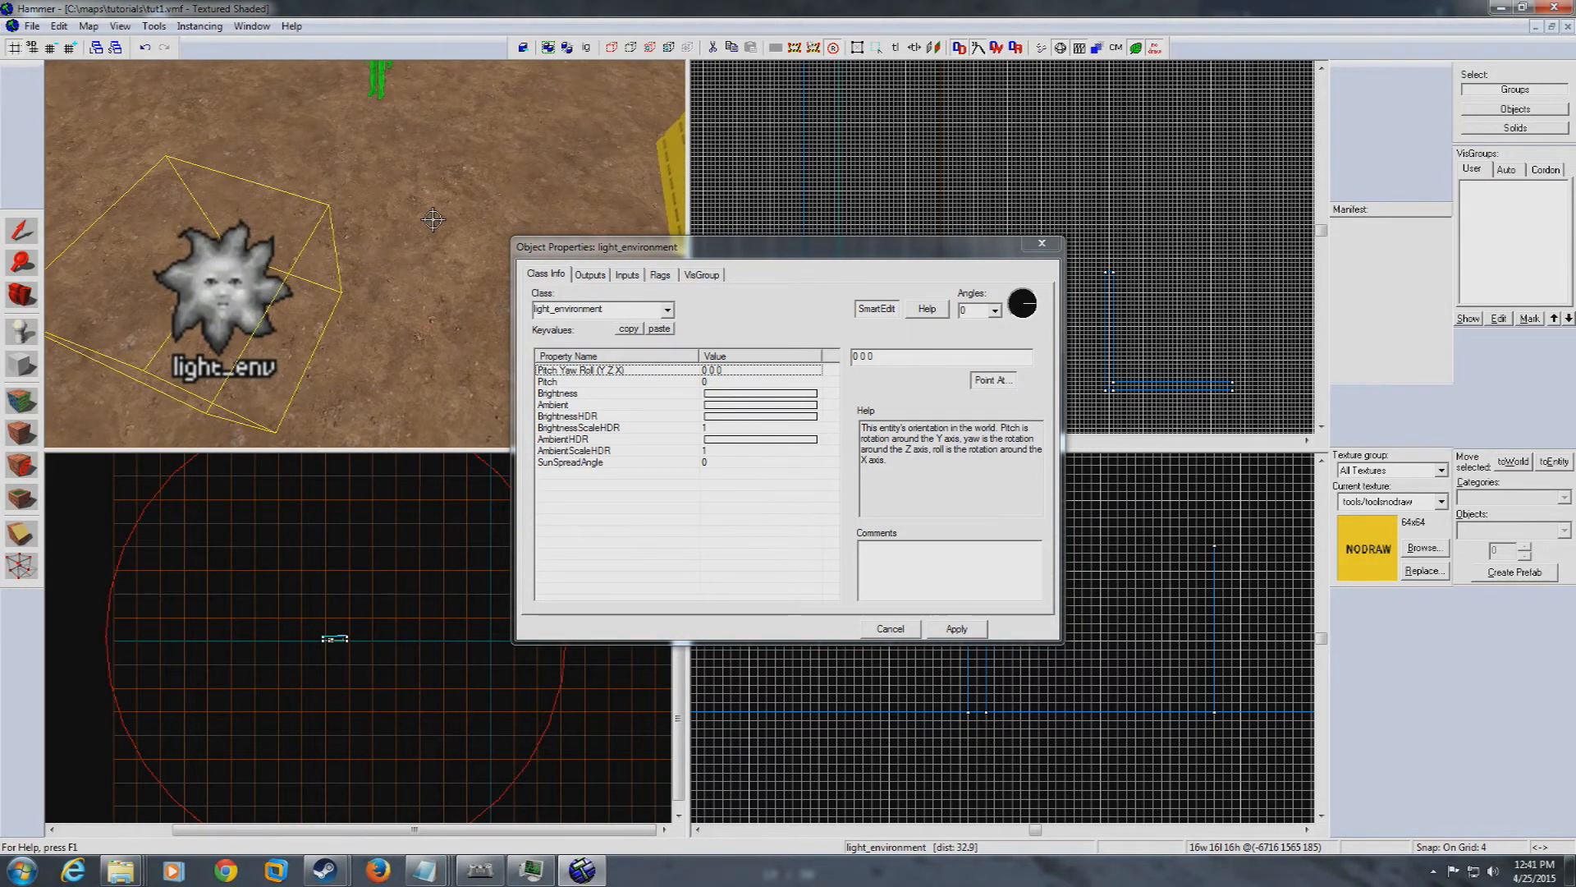
click(402, 303)
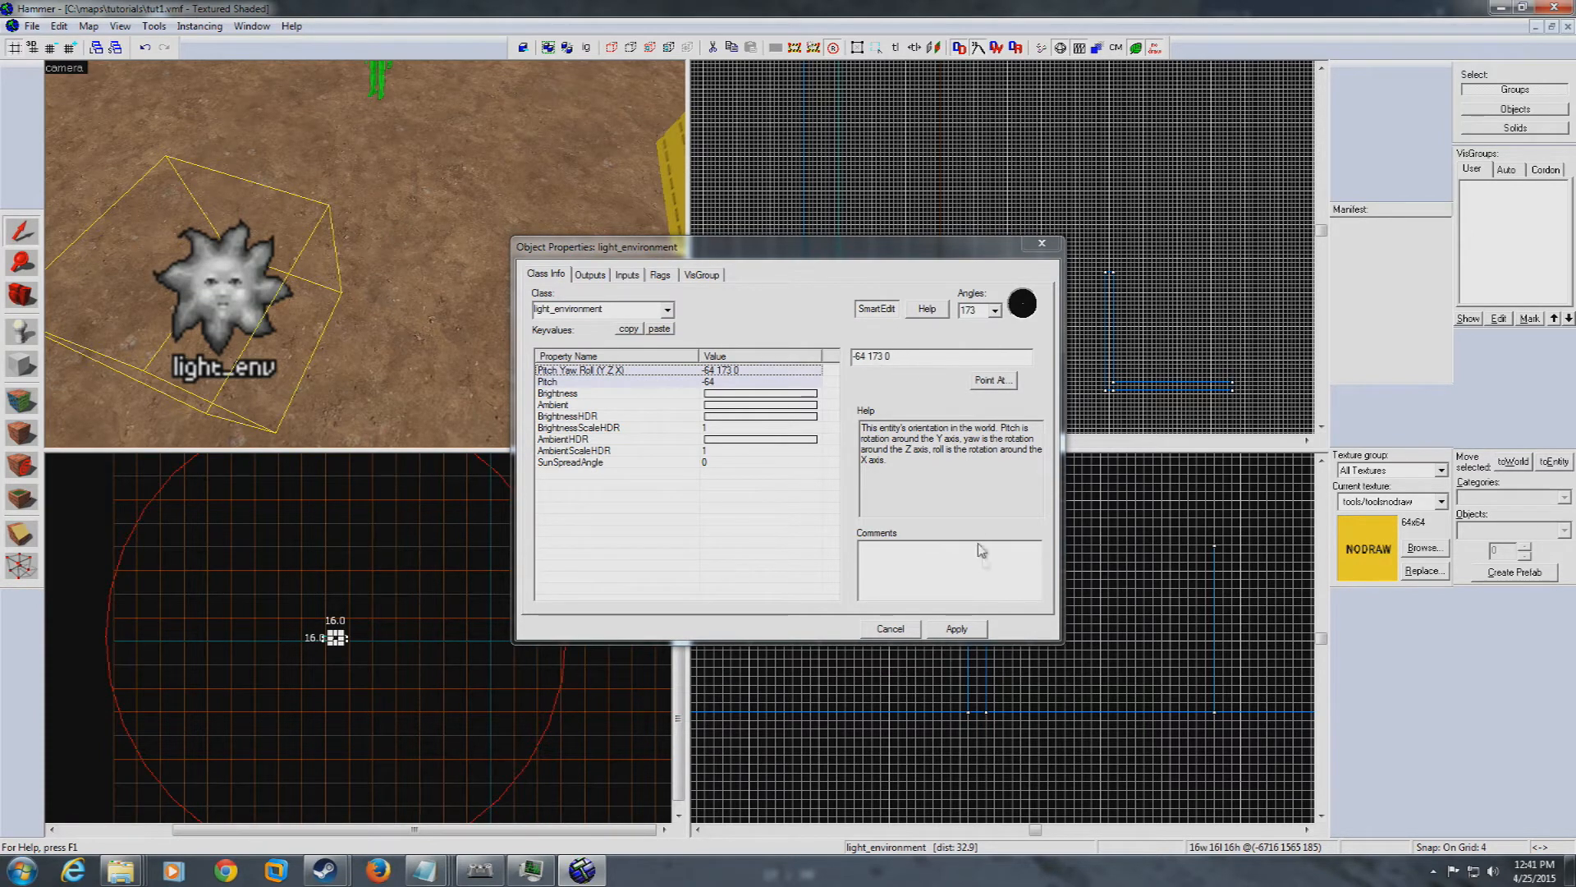
click(958, 628)
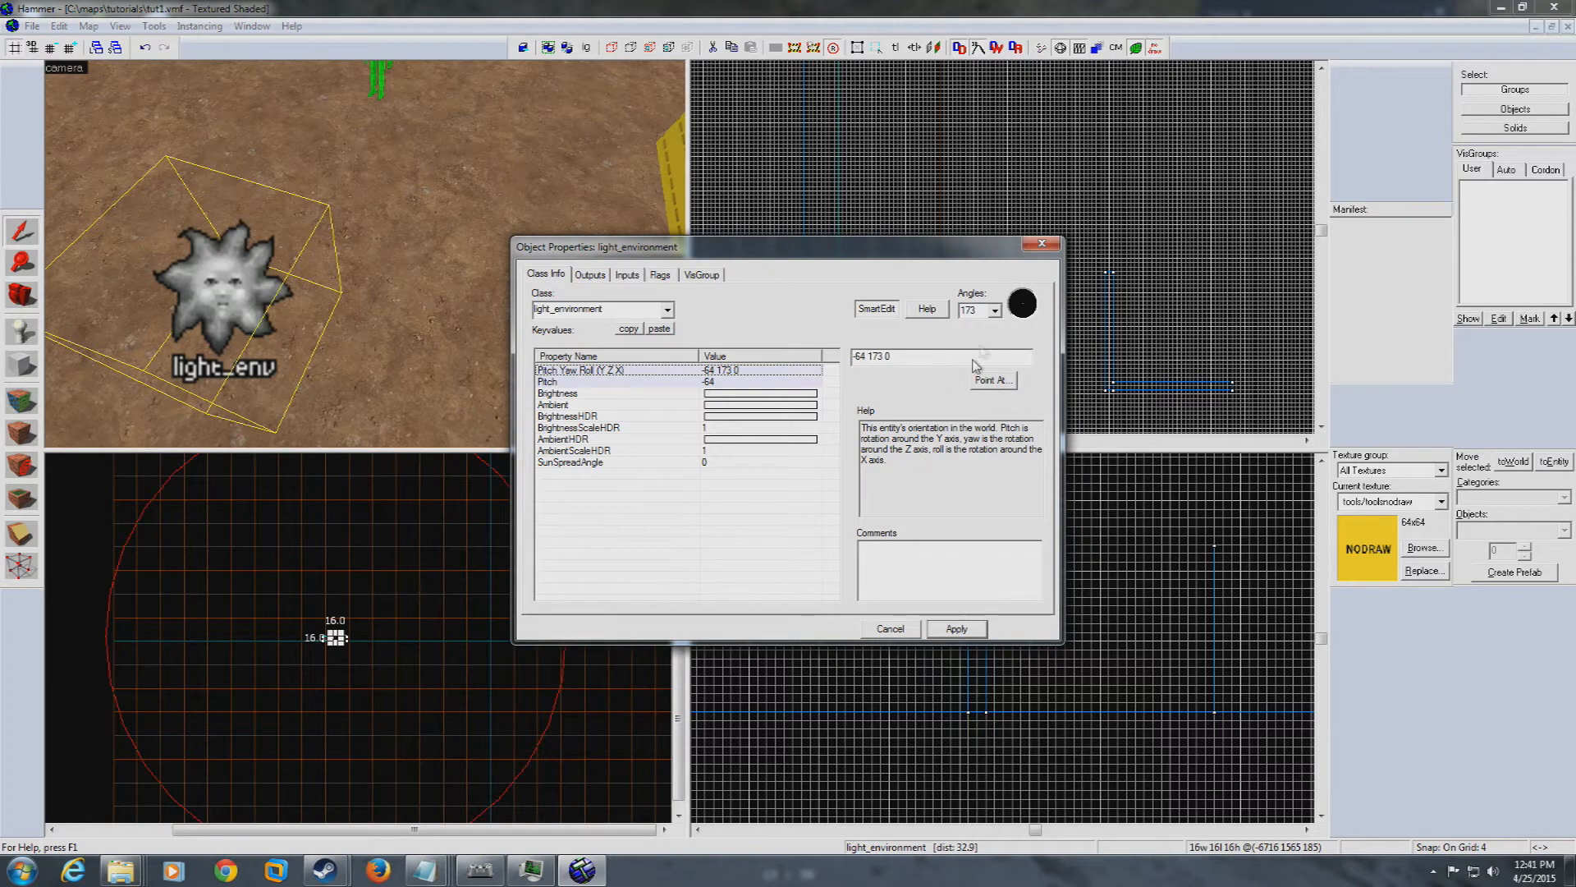
click(1041, 244)
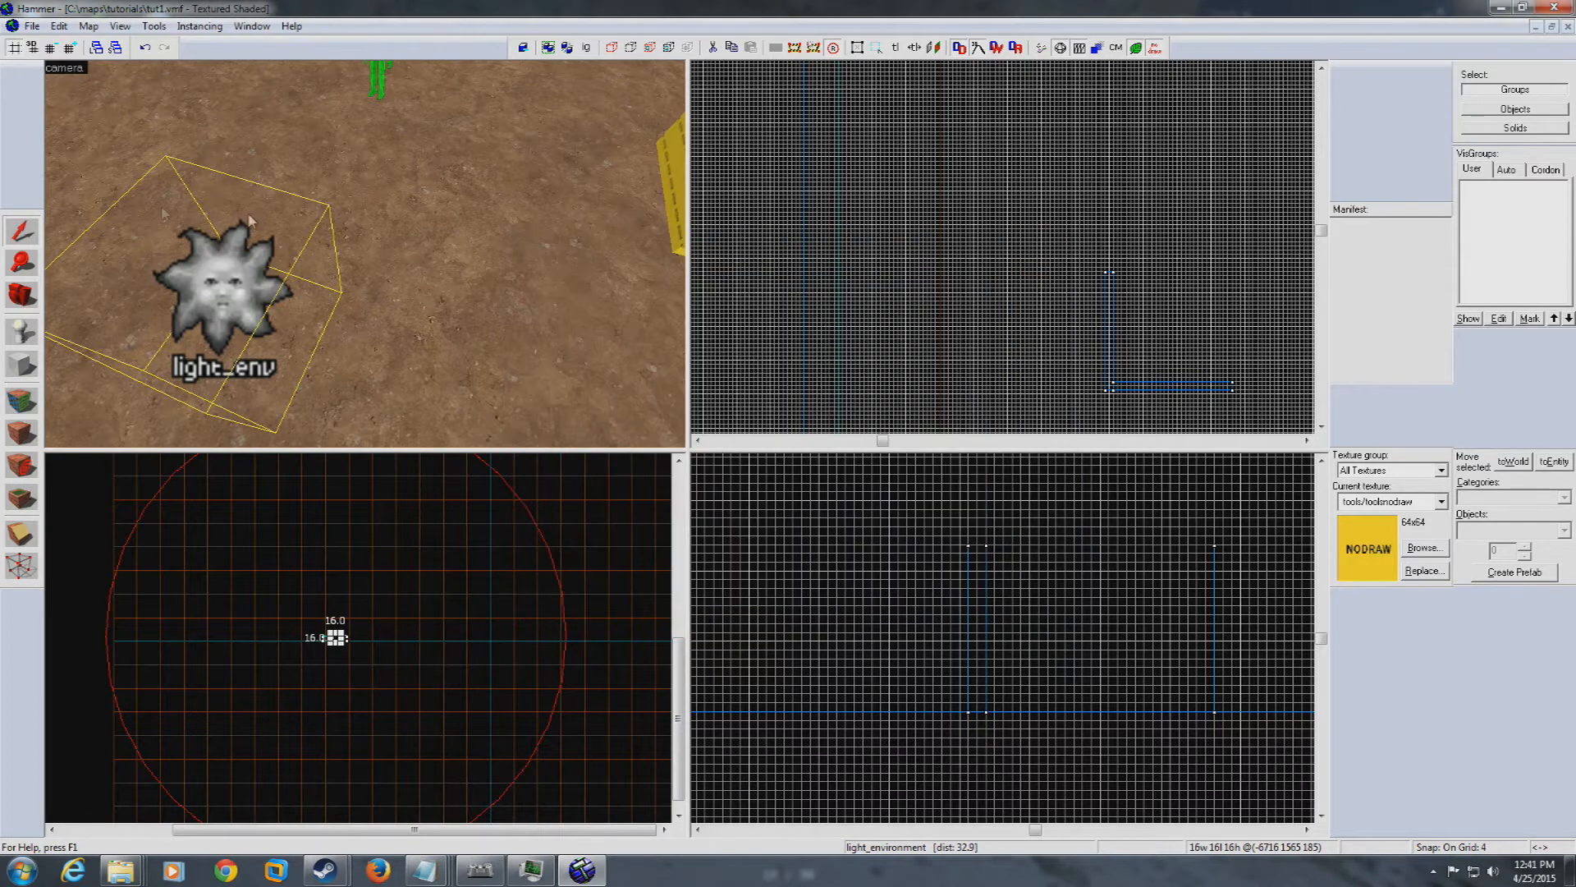
Duplicate the light_environment entity about 24 units to its side in the top view
scroll(1200, 243, down, 5)
scroll(1284, 335, up, 8)
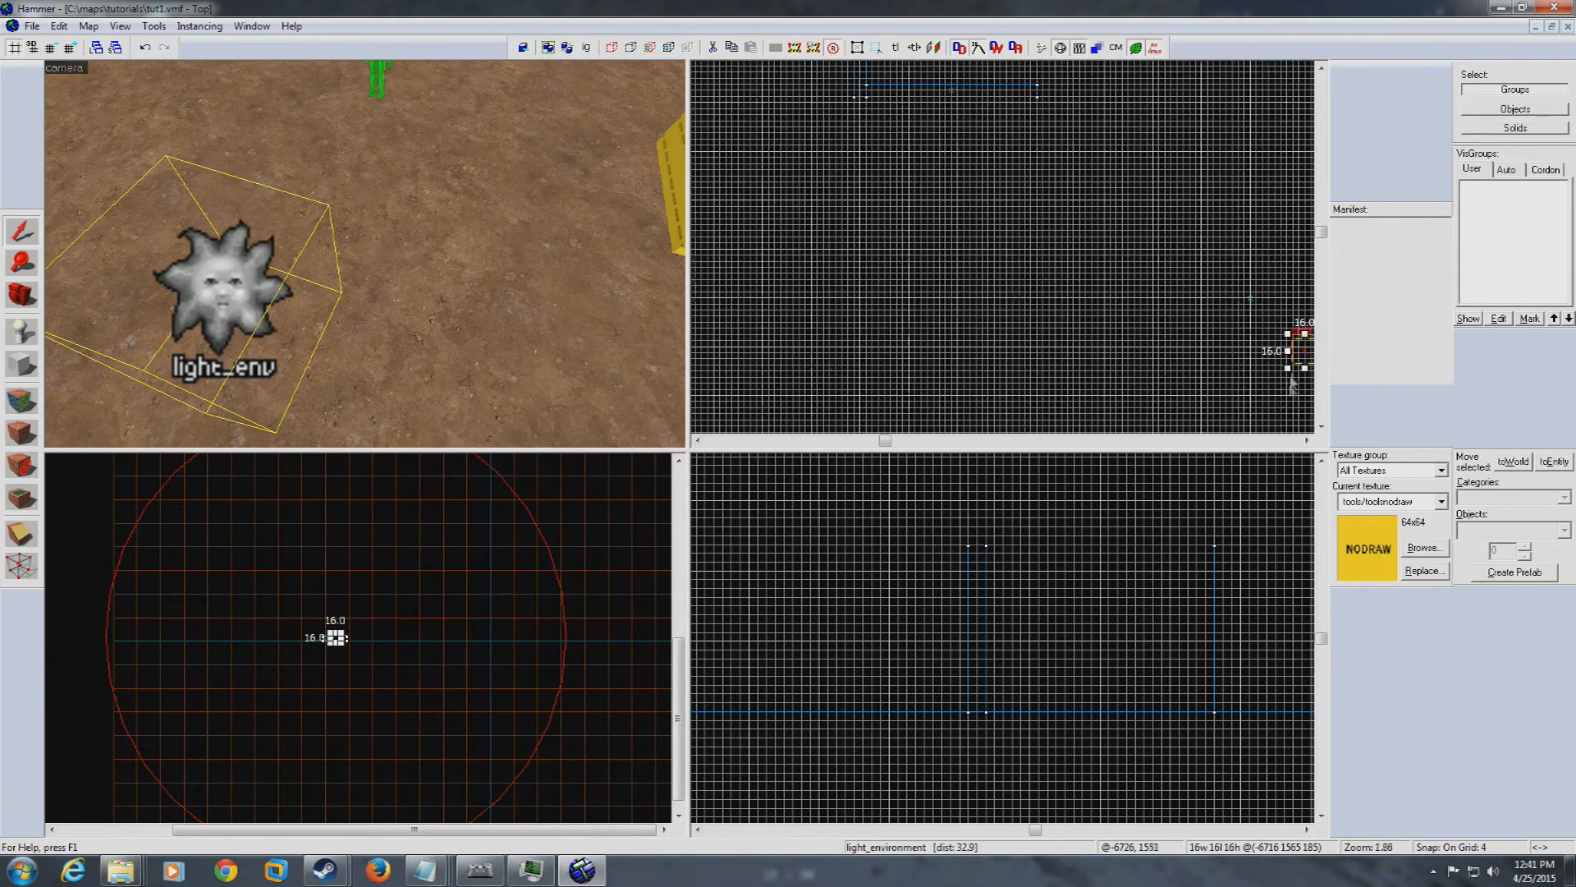
click(1306, 441)
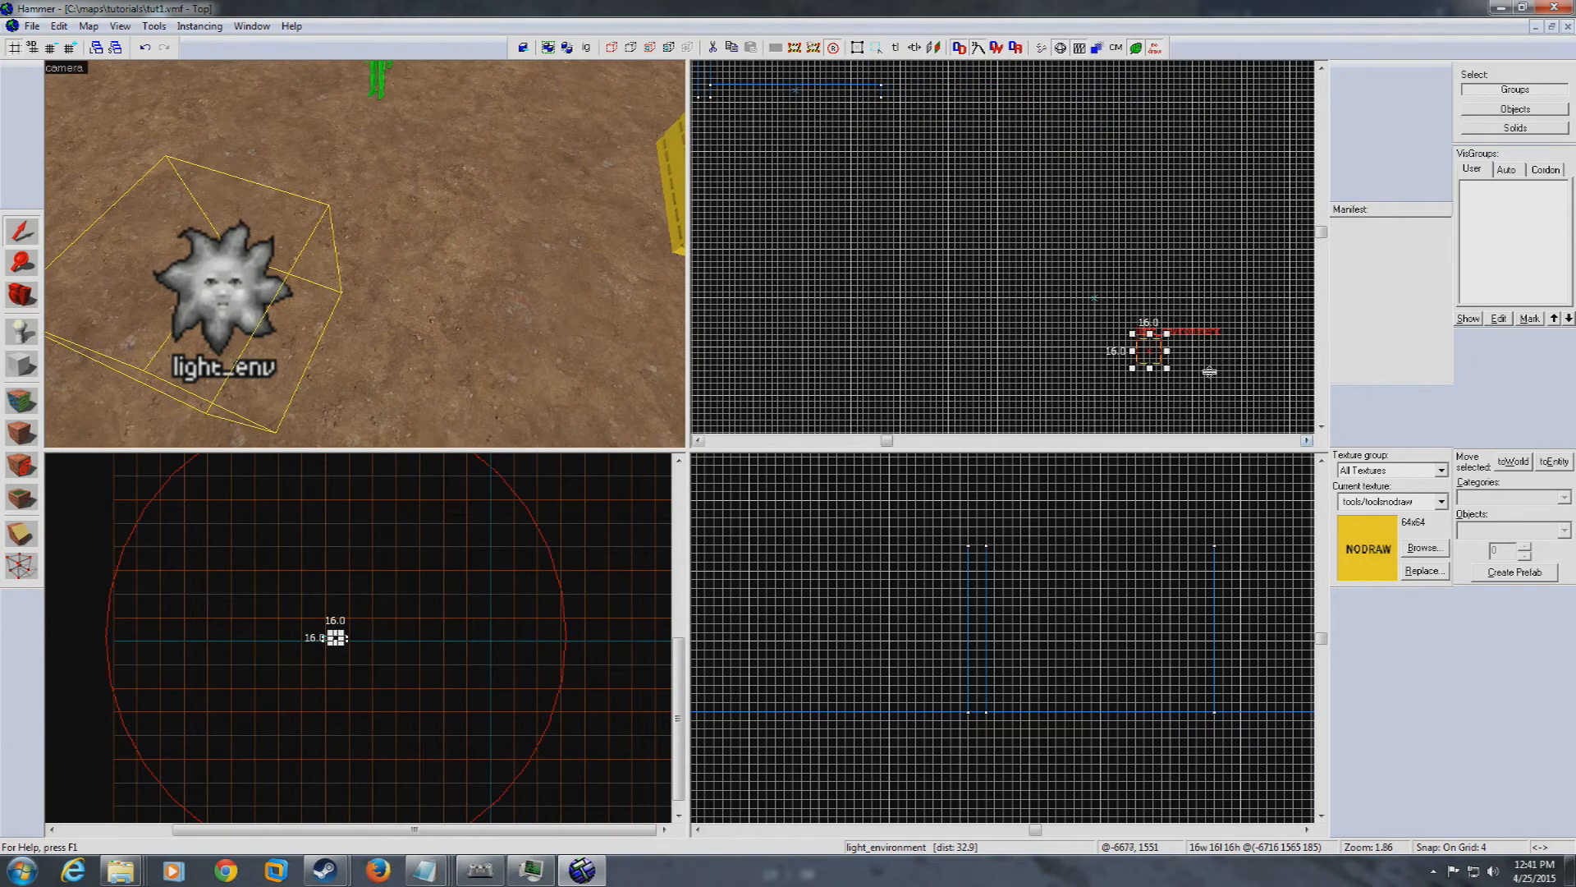
drag(1153, 353, 1191, 357)
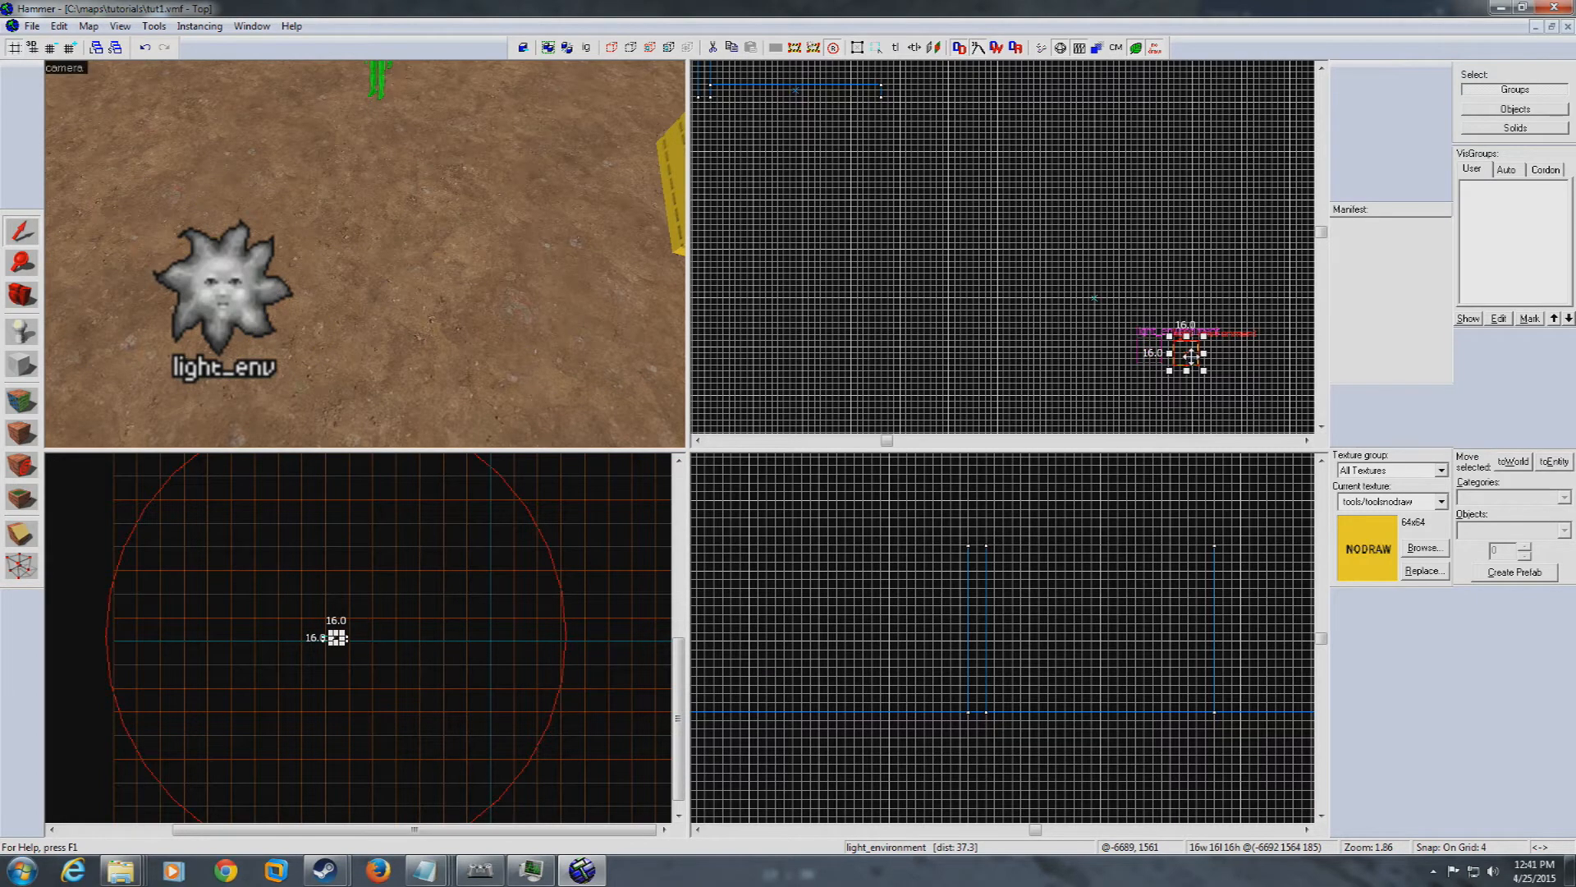
Change the class of the duplicated light entity to env_sun, apply it and close its properties
key(z)
key(s)
key(z)
double_click(420, 265)
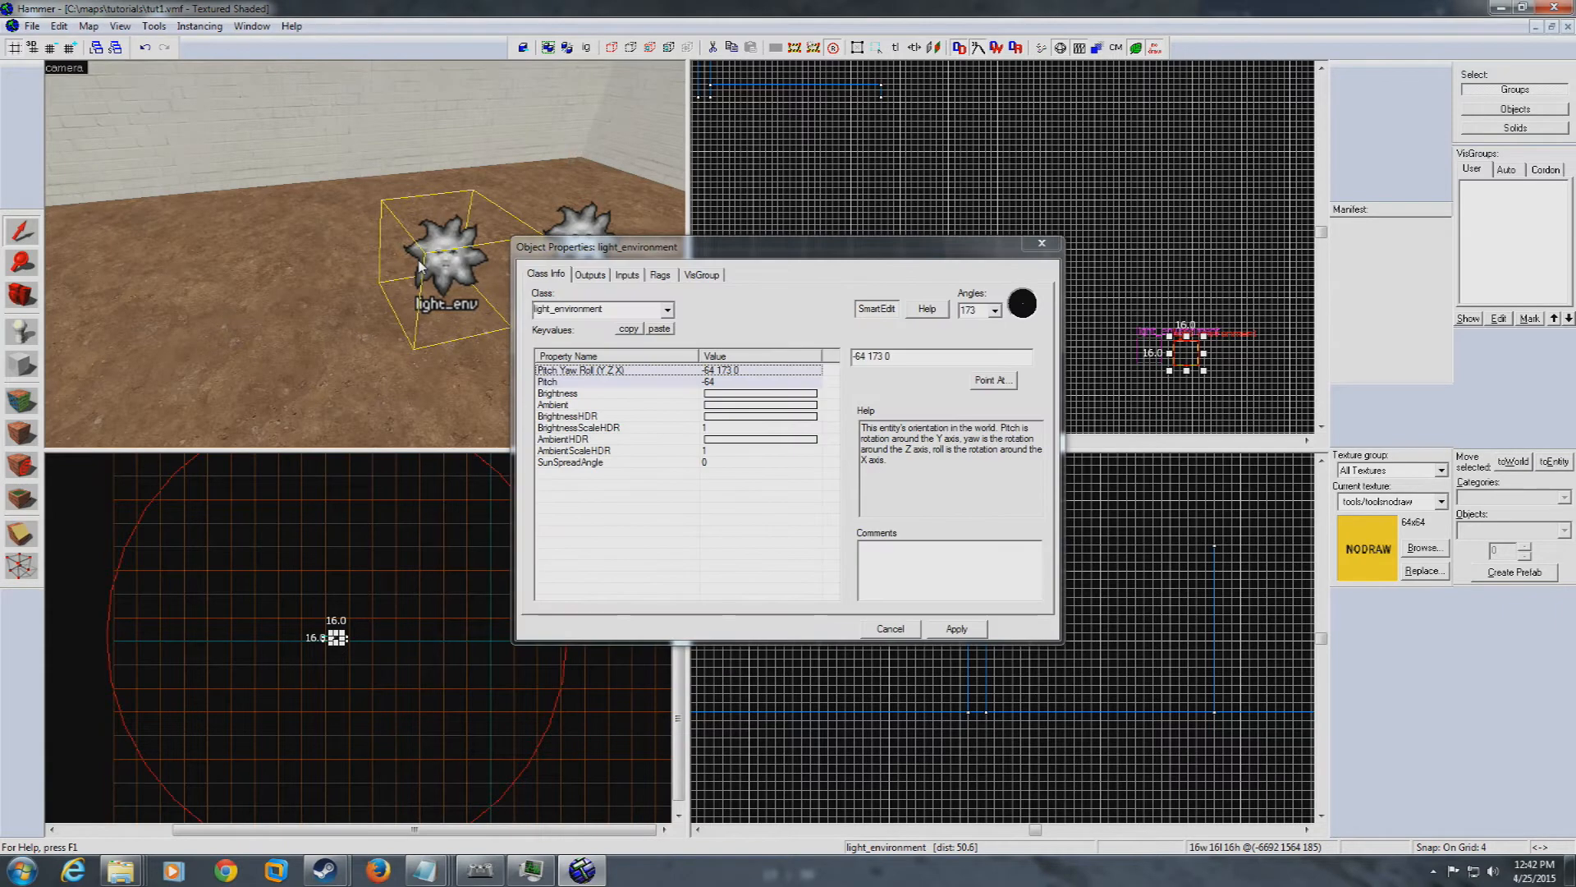
double_click(605, 308)
text(env_sun)
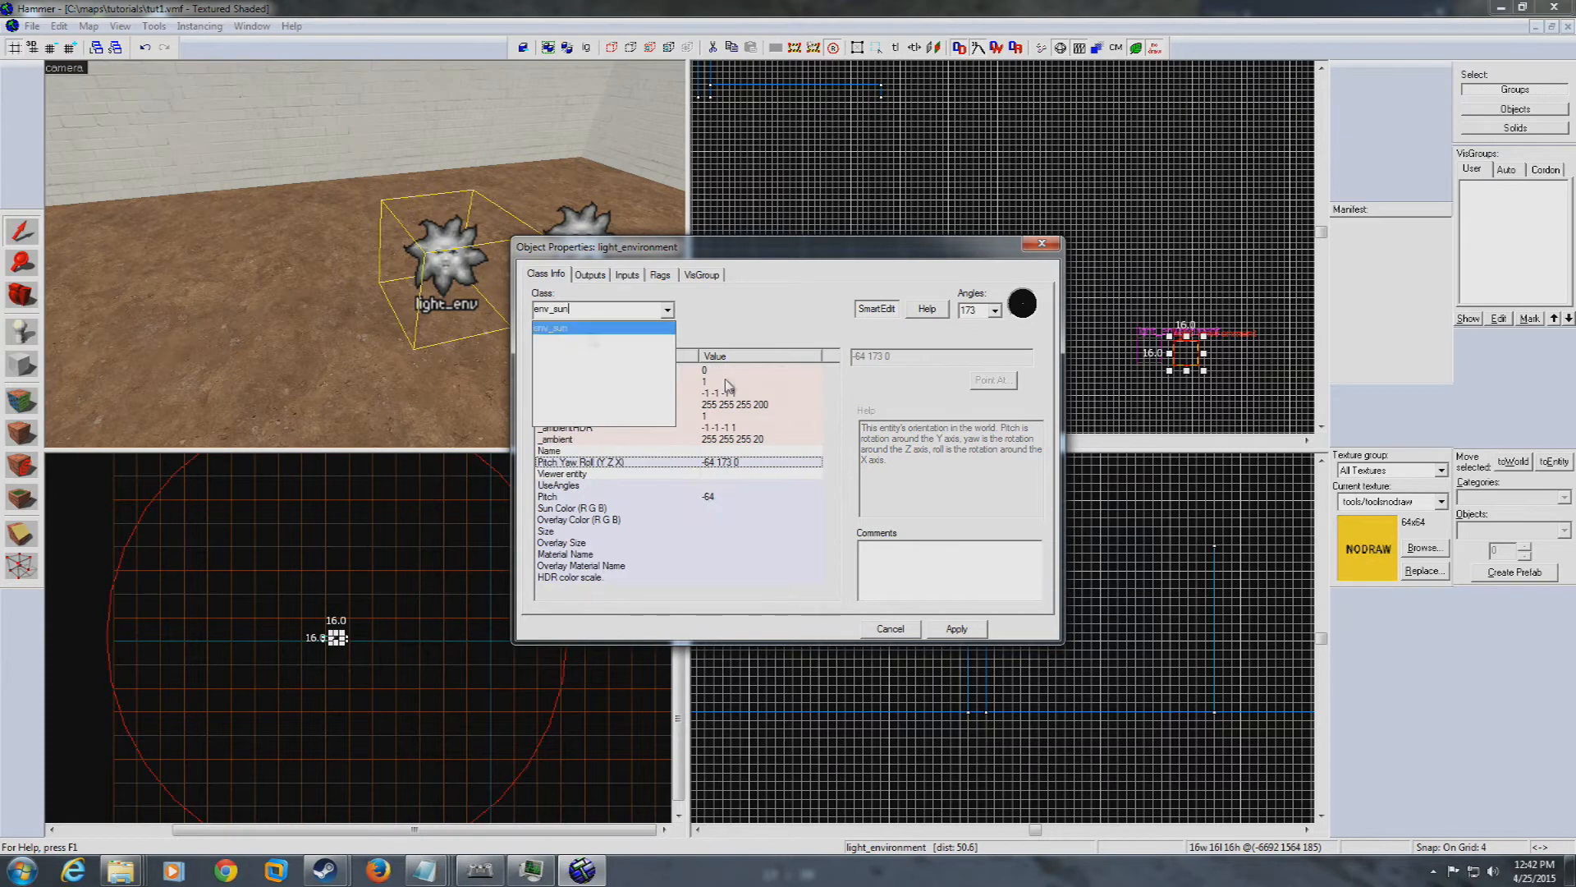
click(946, 636)
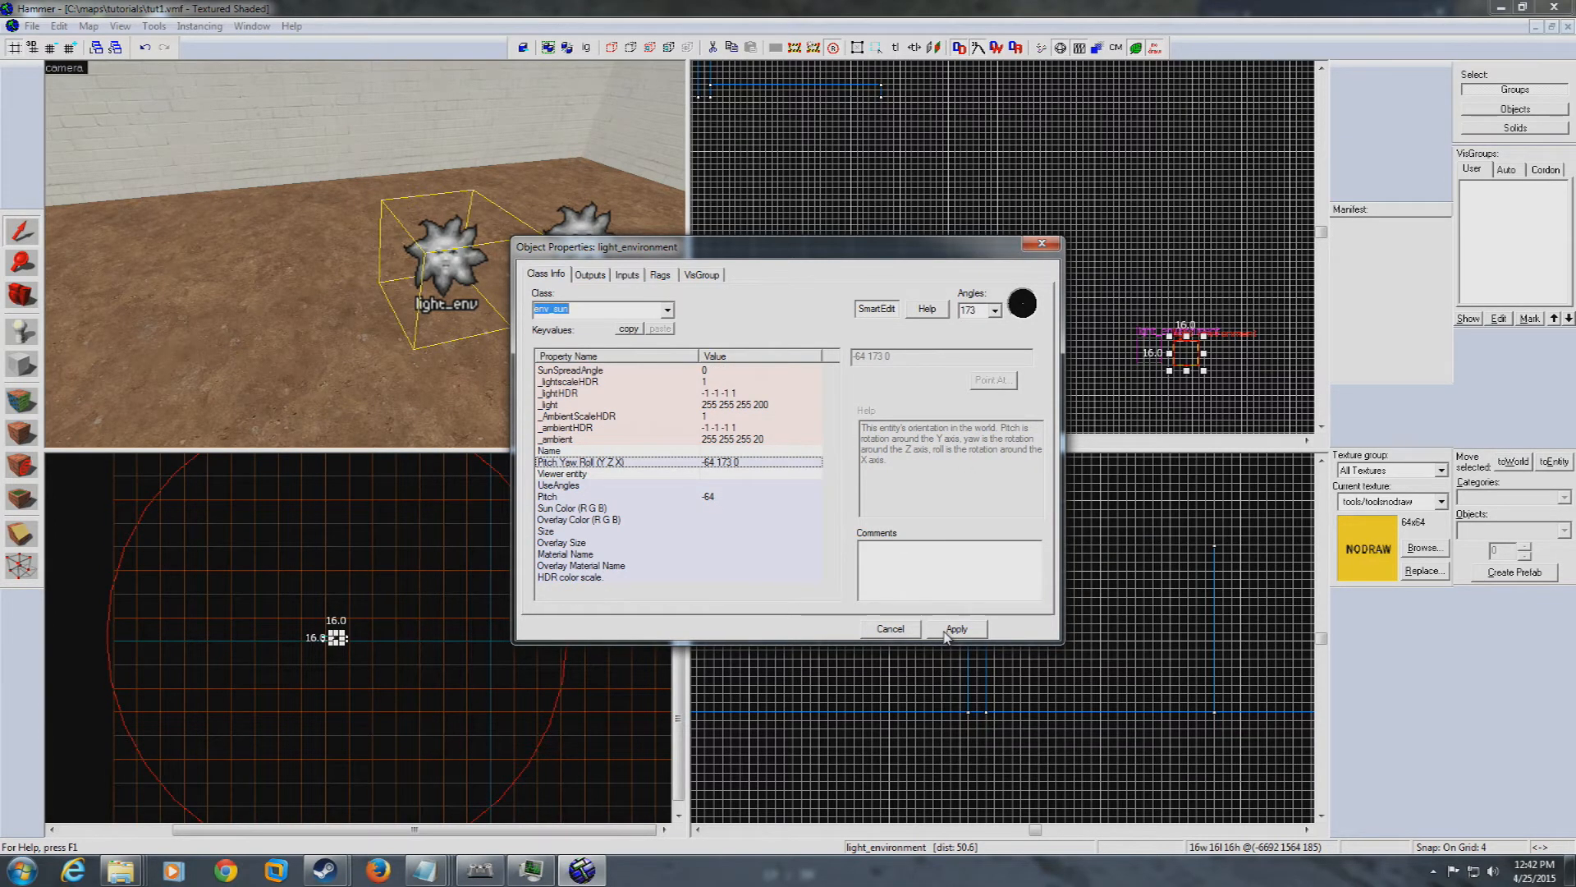
click(940, 628)
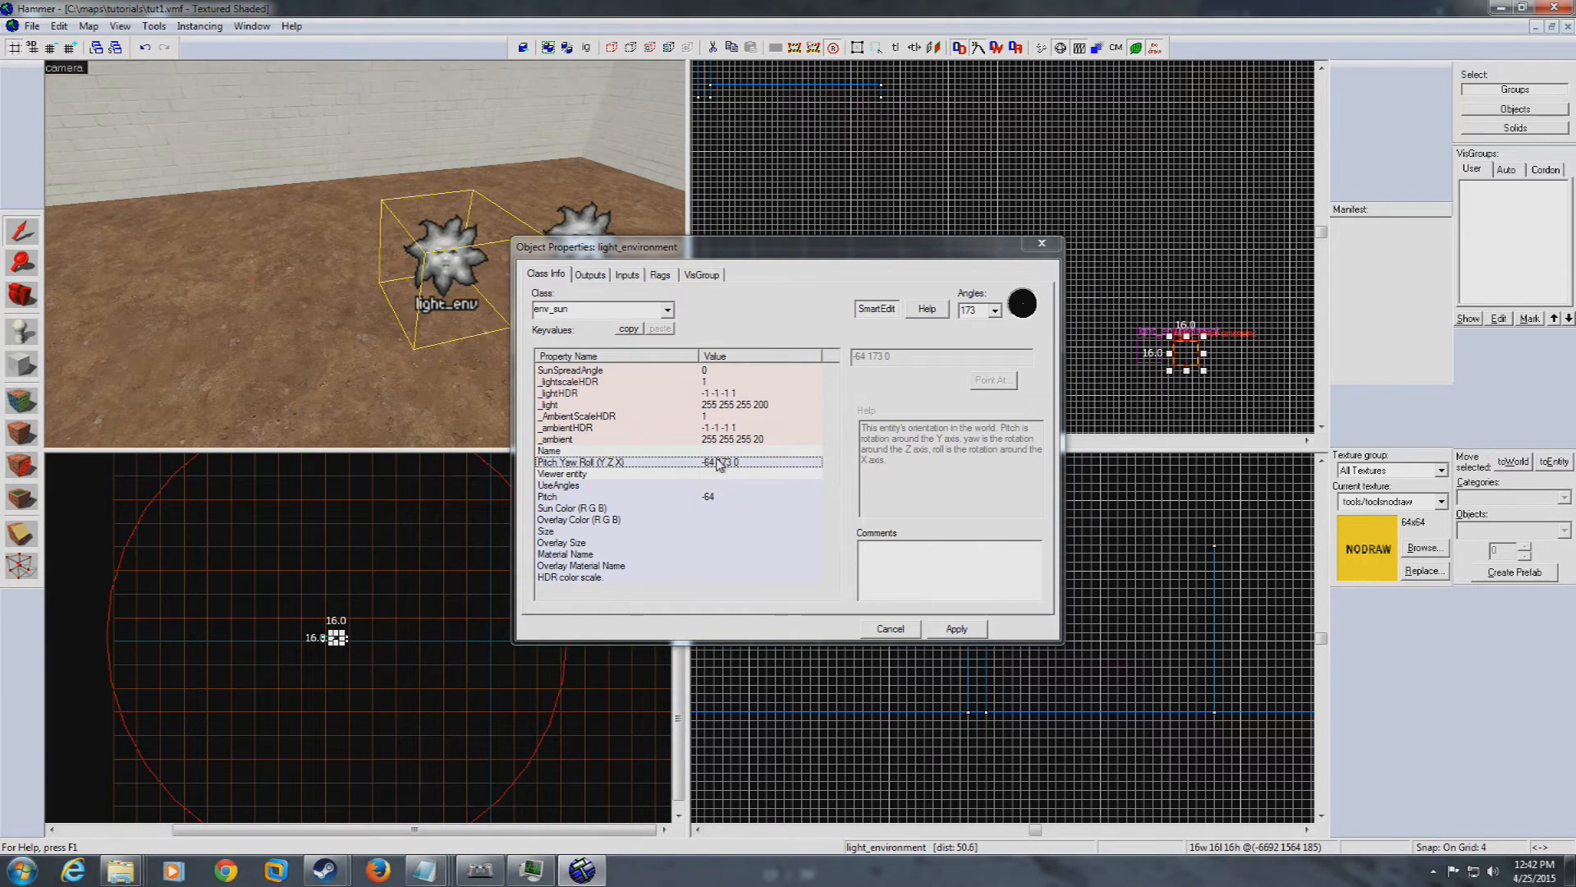
click(1041, 243)
key(w)
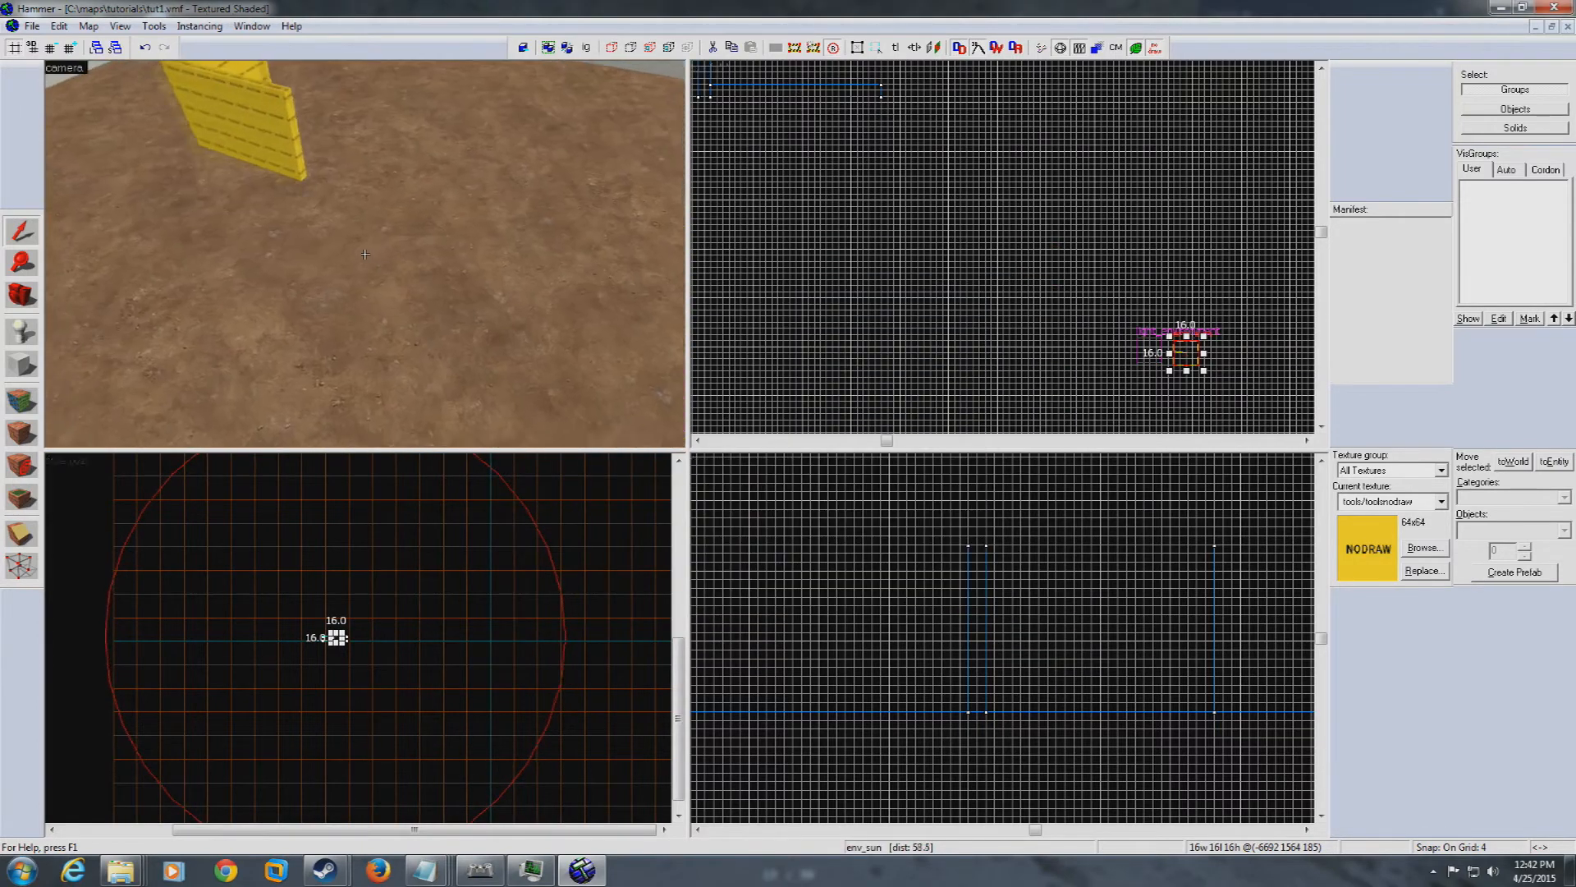
Compile and run the tut1 map with BSP set to Normal, VIS to Fast and RAD to Fast
key(w)
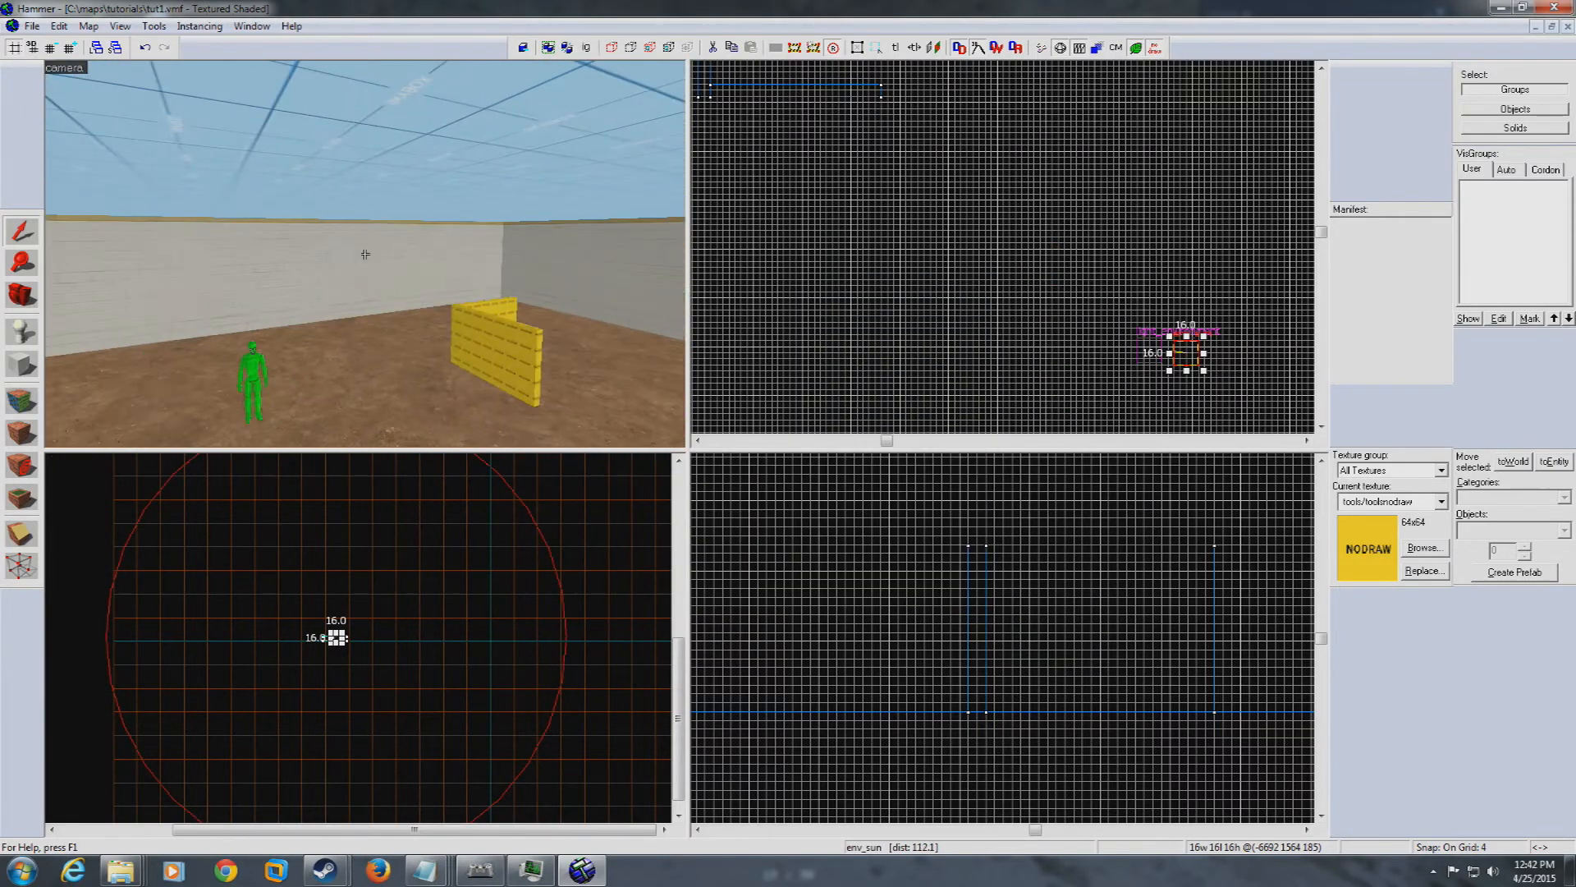
key(d)
key(z)
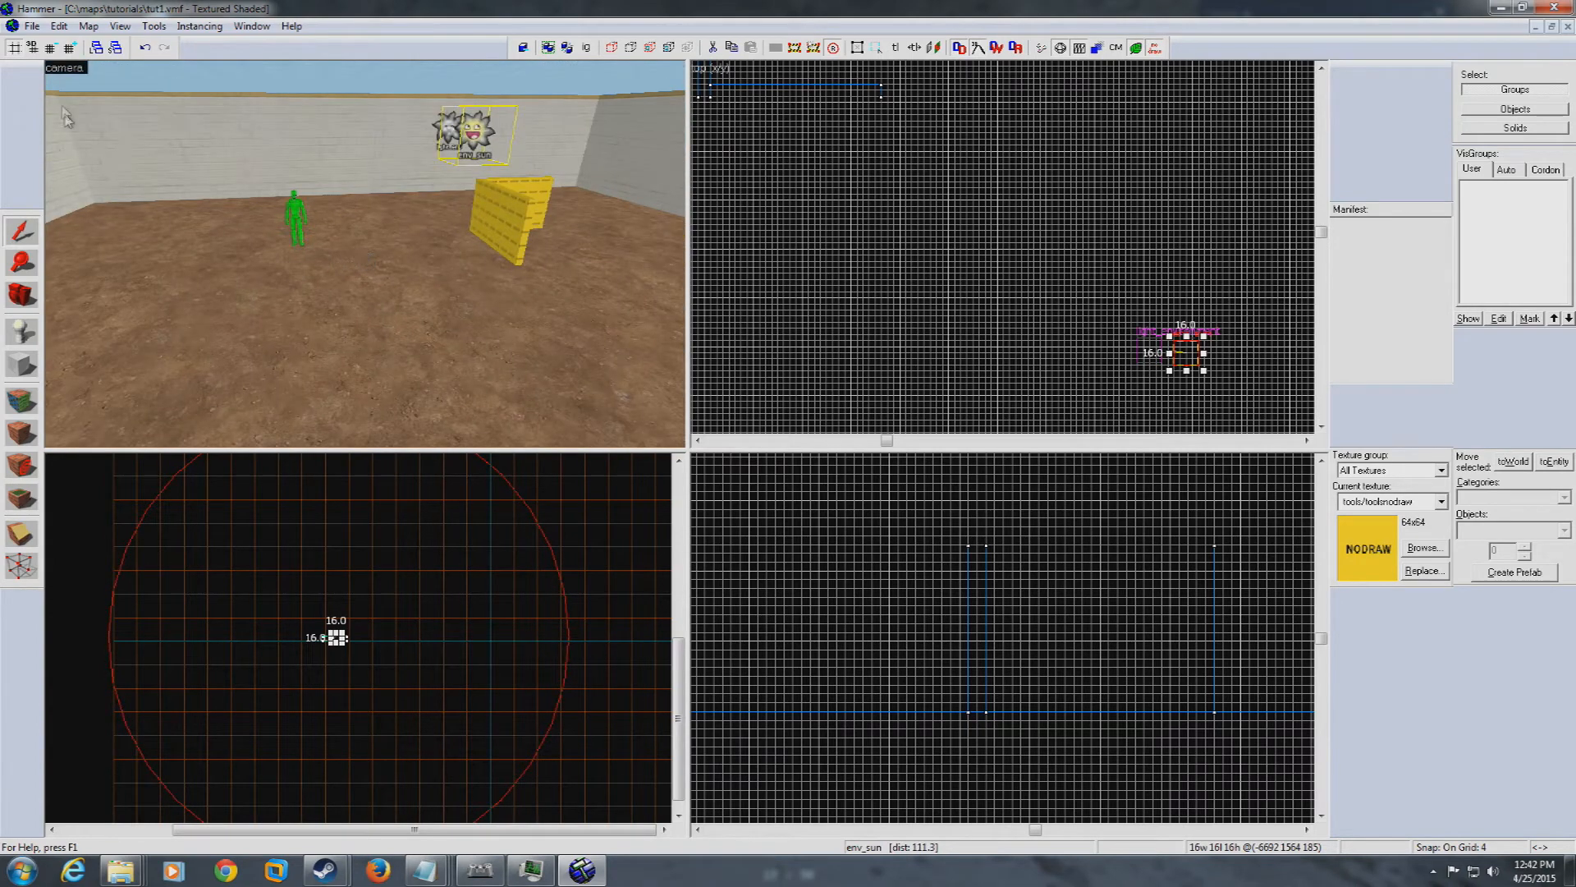
click(32, 25)
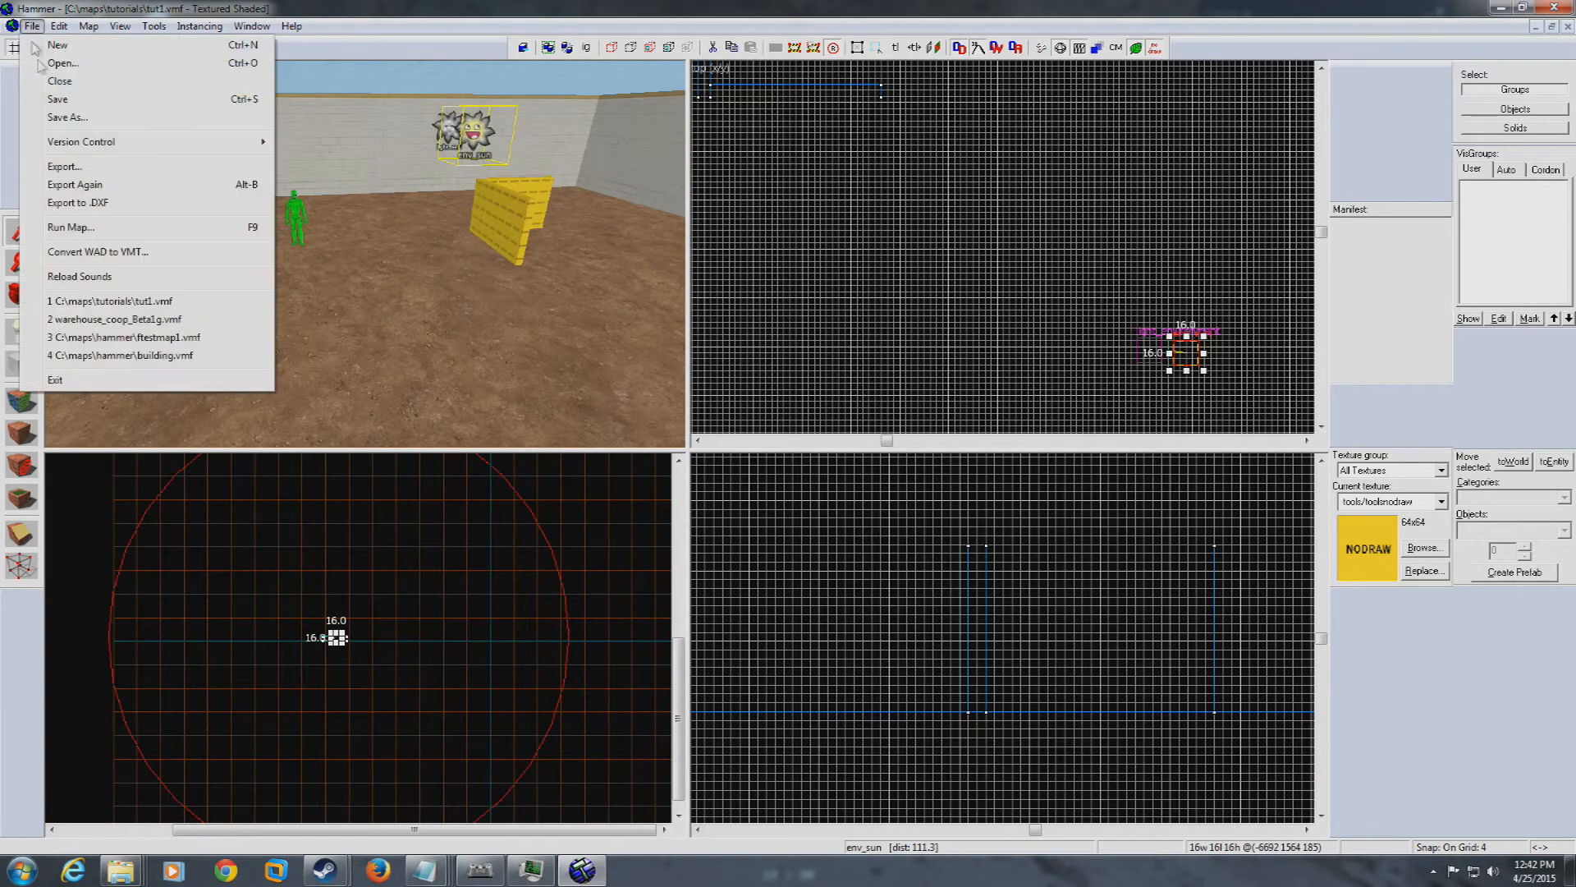
click(541, 294)
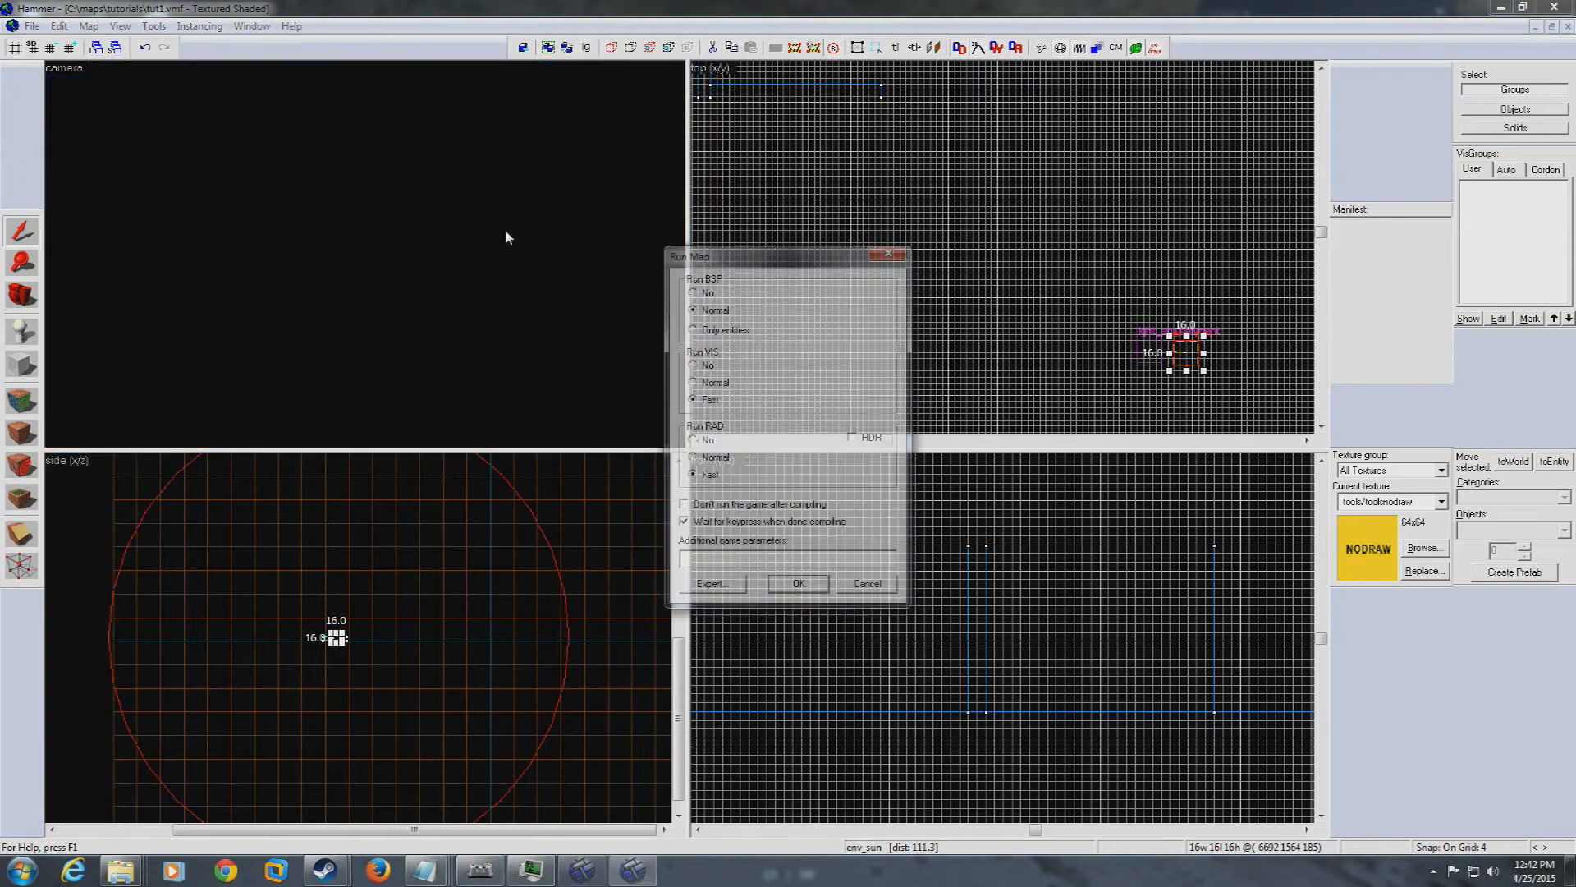
click(801, 588)
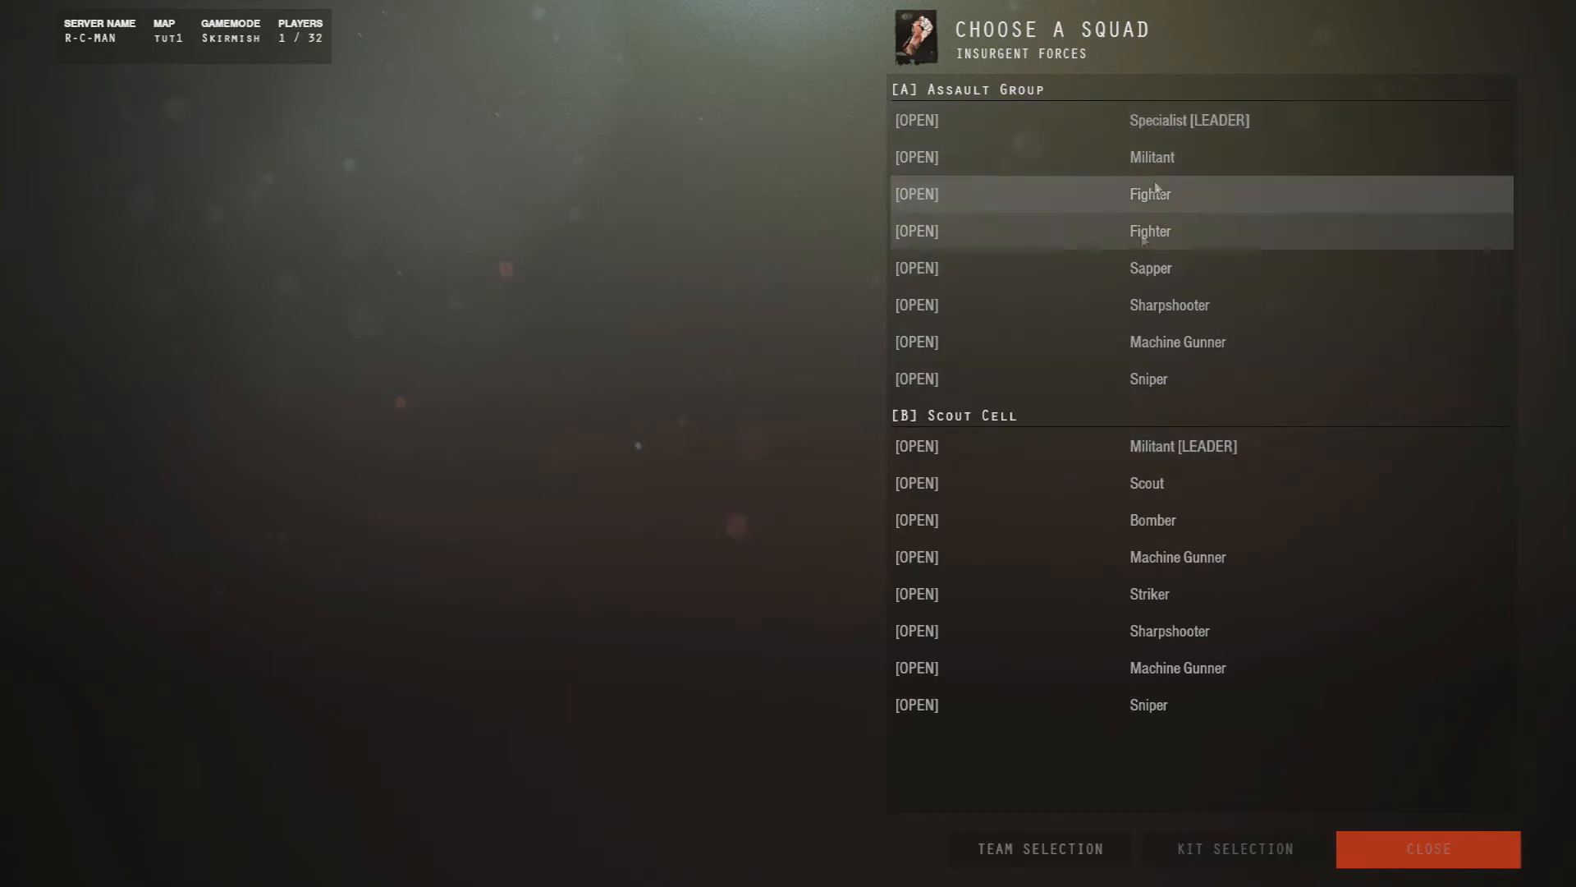
Join the test match as Scout Cell's Militant leader with the offered kit, leave the match and quit the game
click(1182, 446)
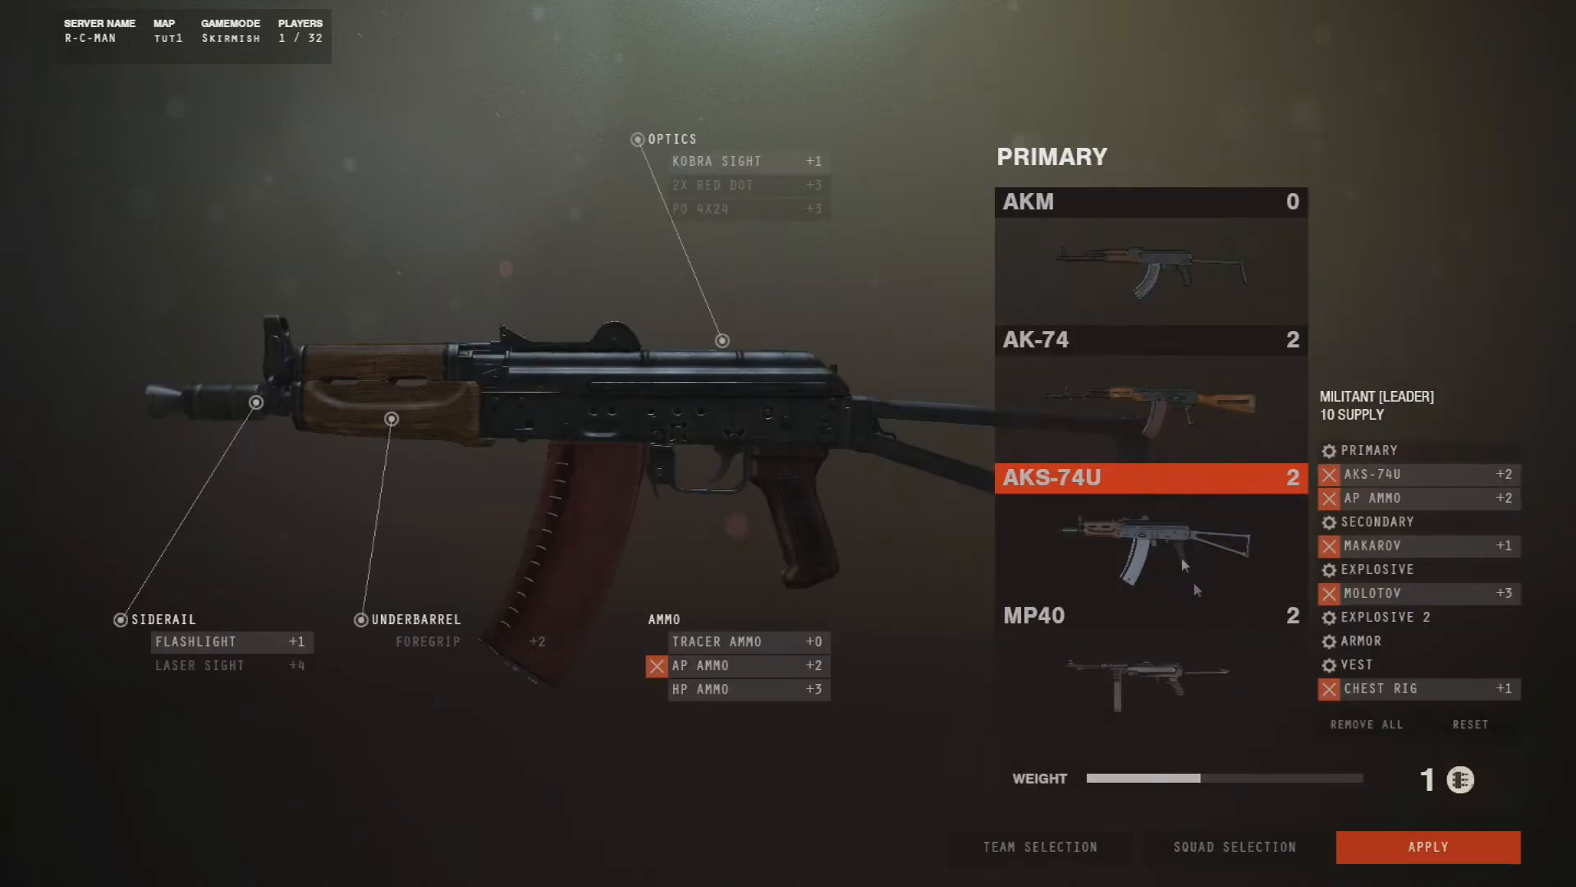
click(1428, 847)
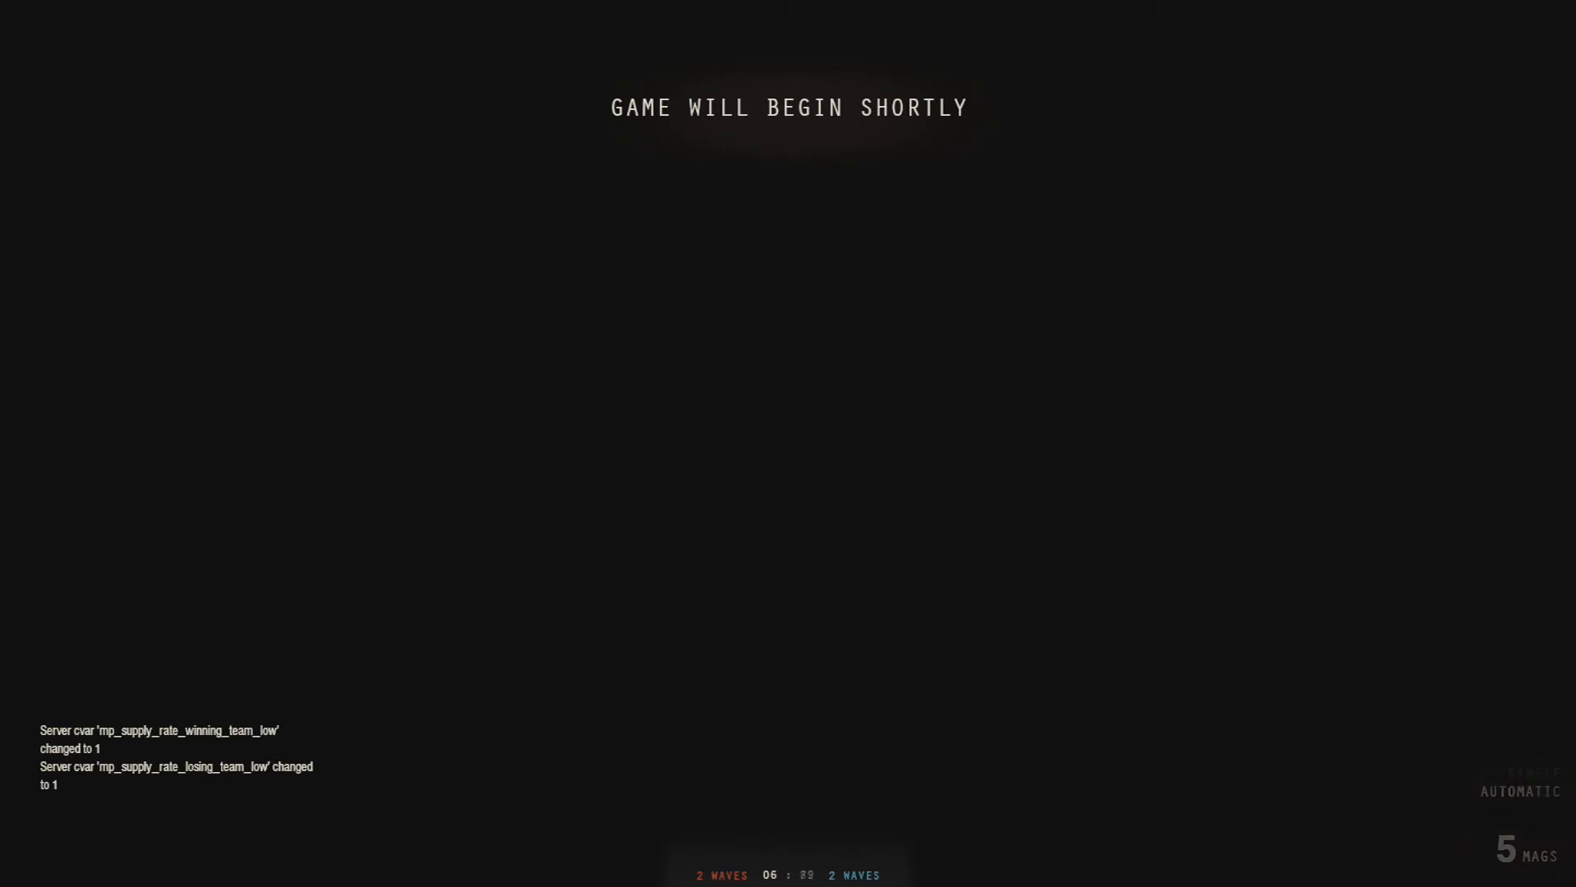
key(Escape)
click(201, 632)
click(845, 497)
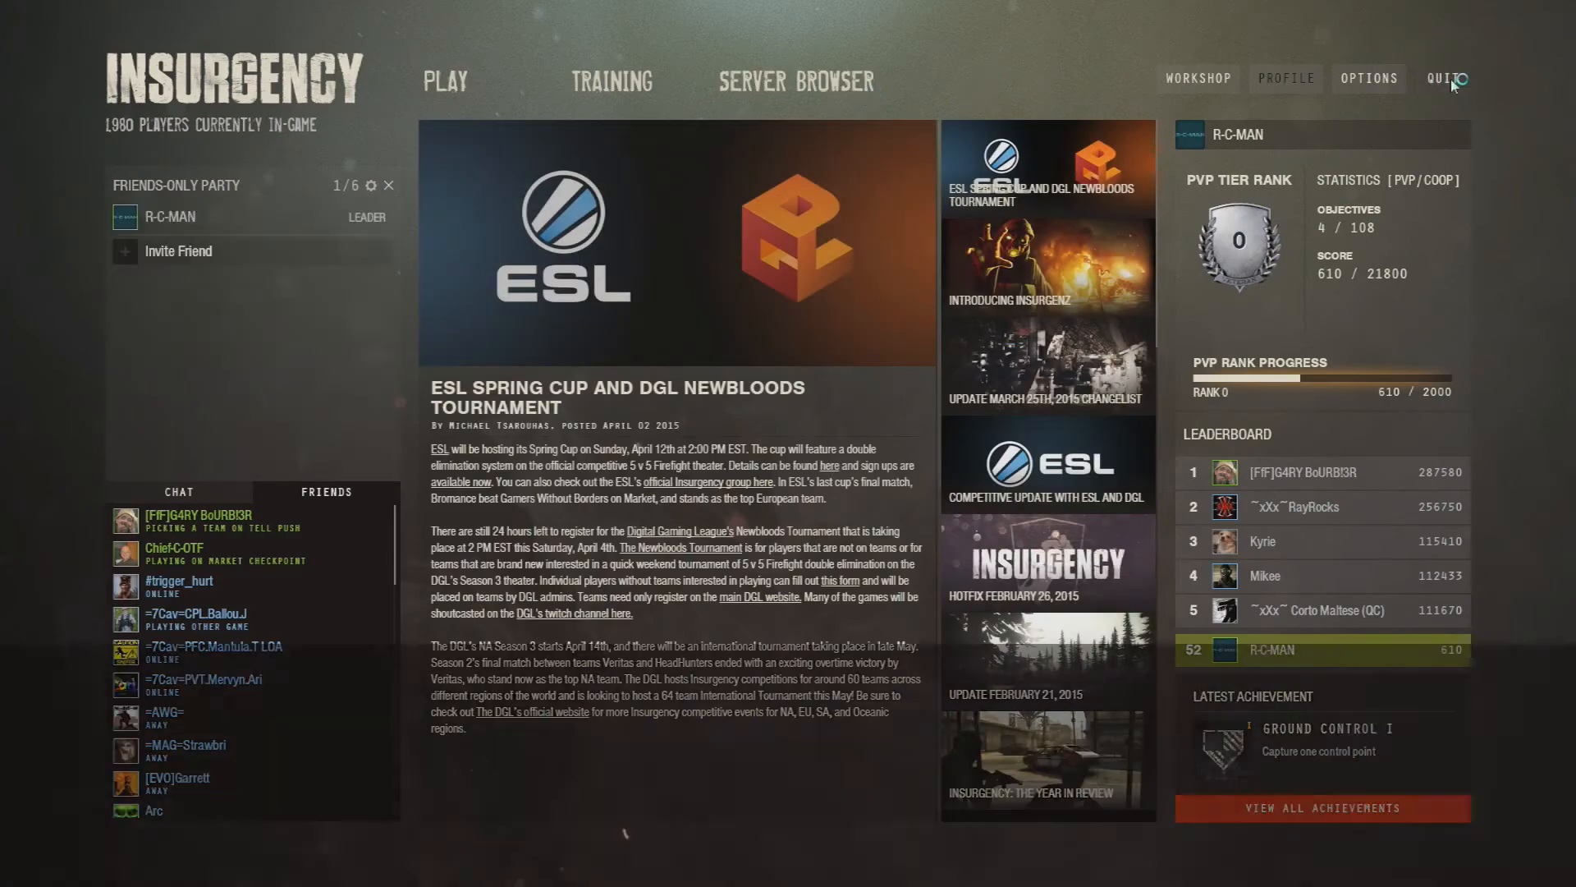
click(1420, 80)
click(841, 501)
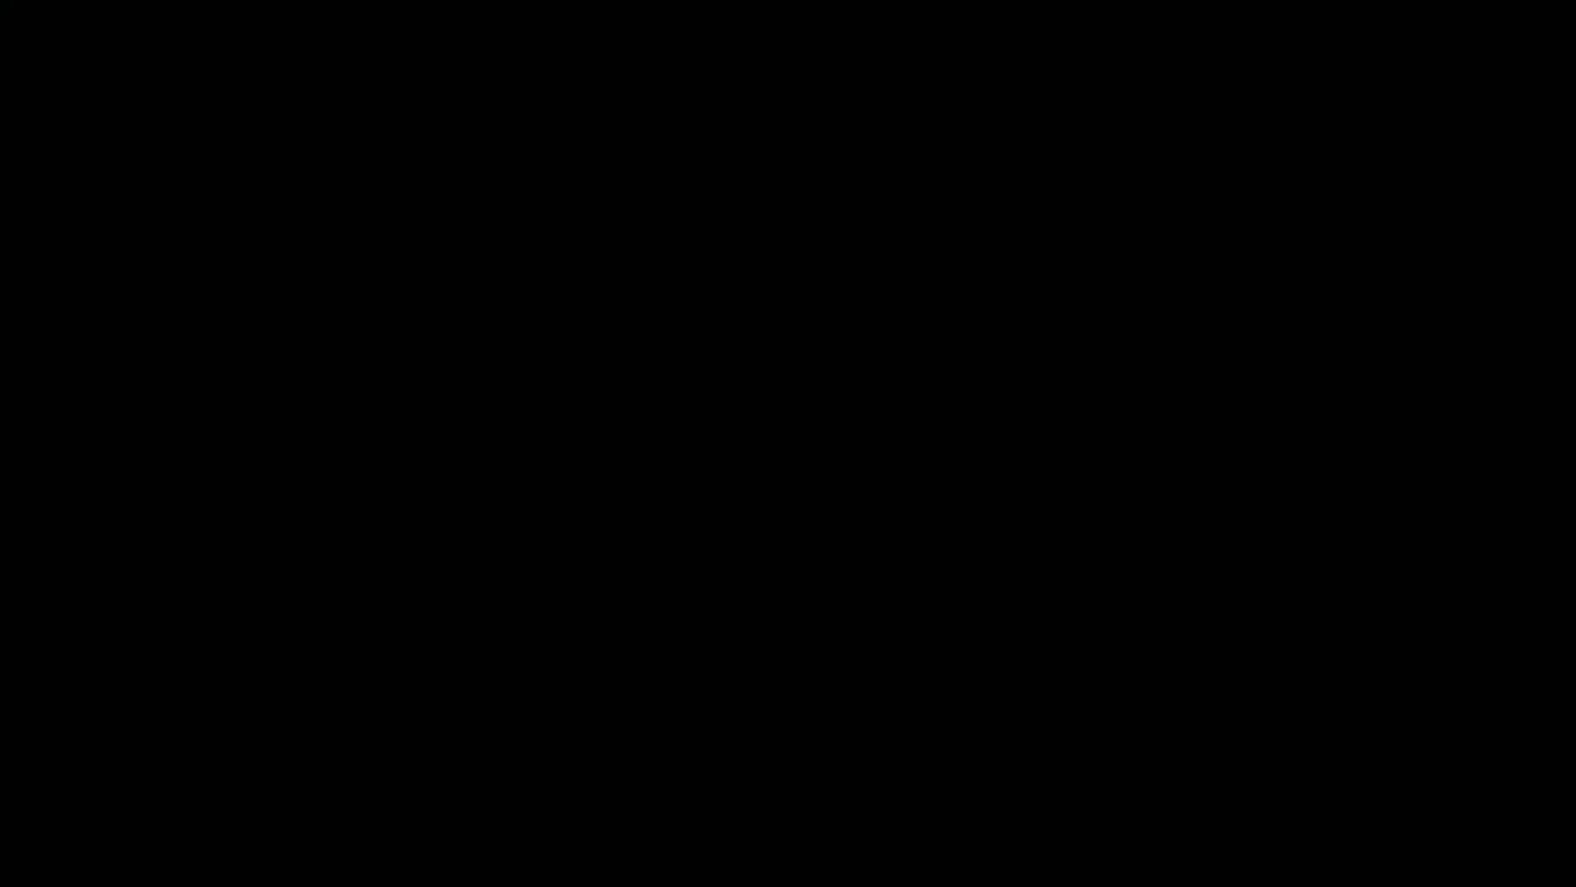
Duplicate the existing ins_spawnpoint entity about 96 units to its side in the top view
key(z)
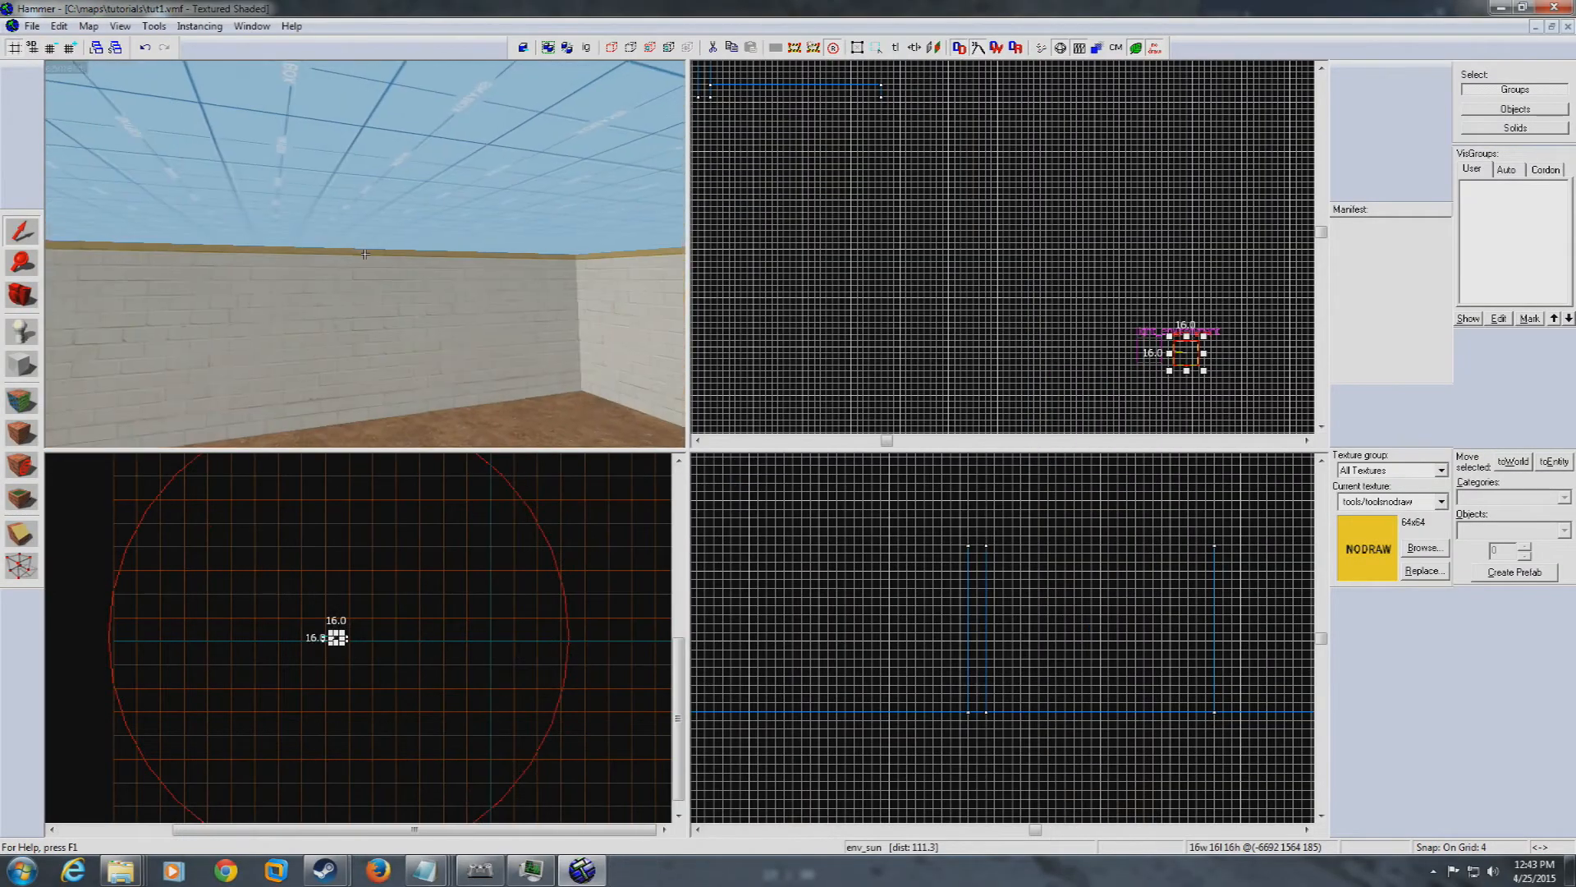
key(w)
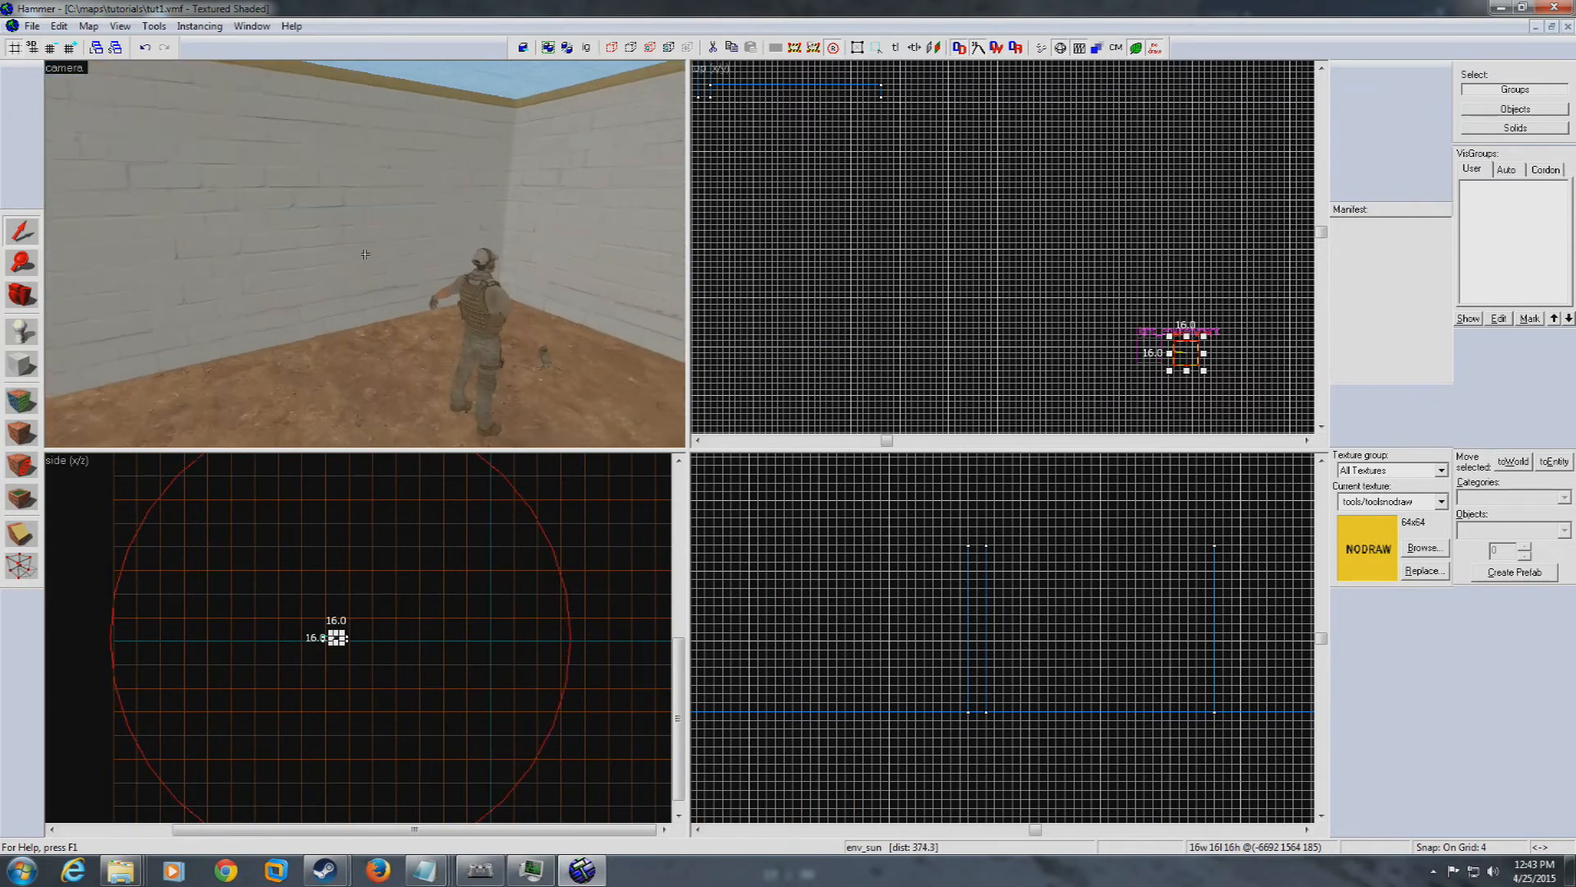
key(z)
click(339, 265)
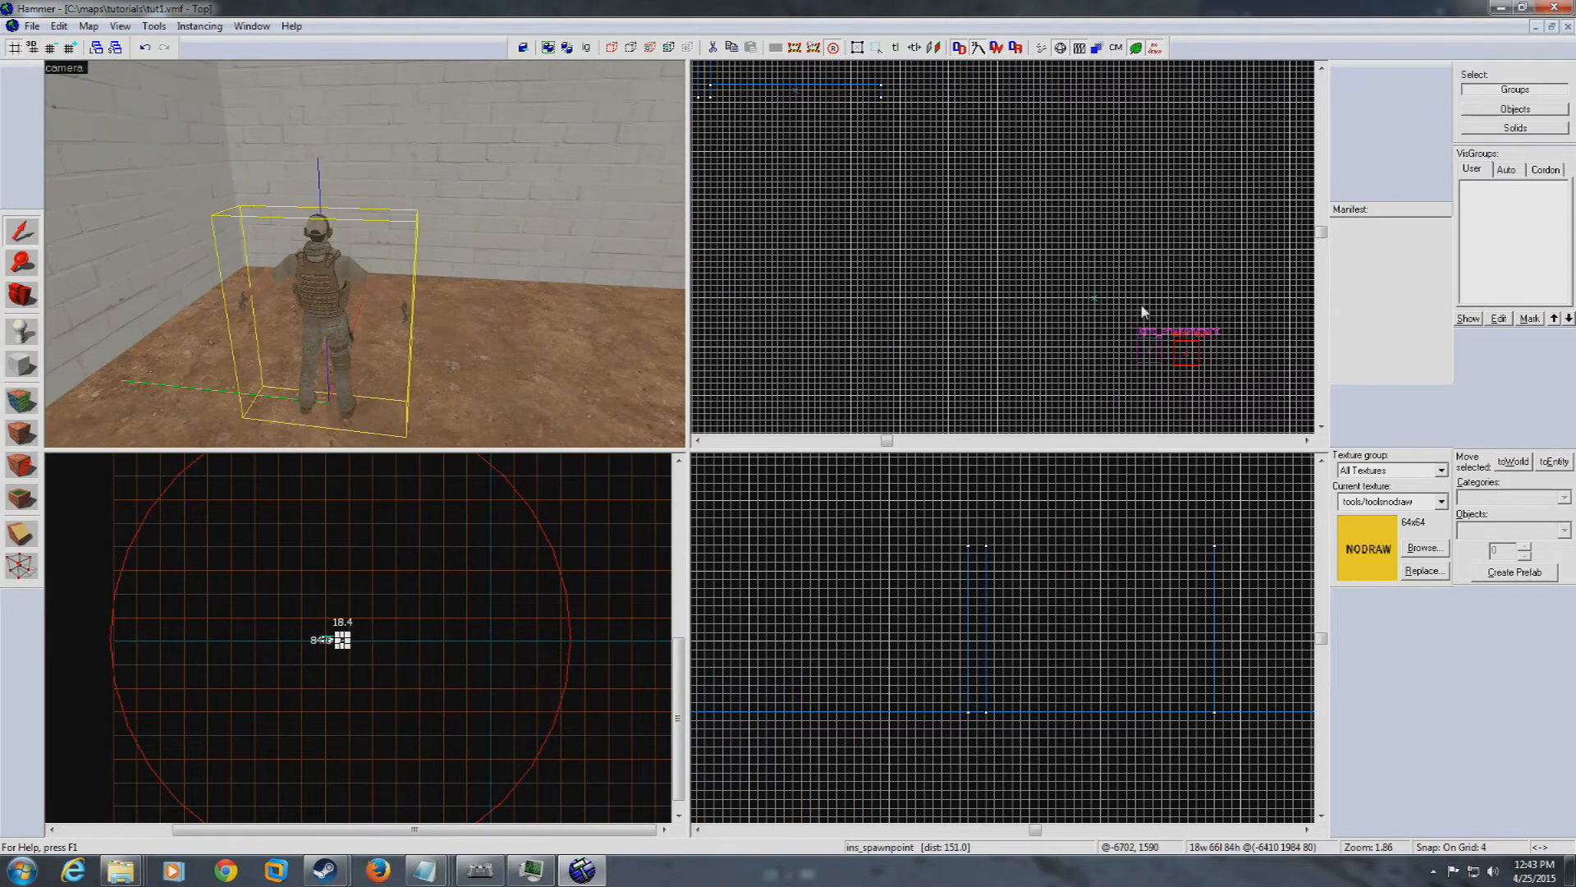
scroll(1143, 302, up, 4)
scroll(1268, 176, down, 4)
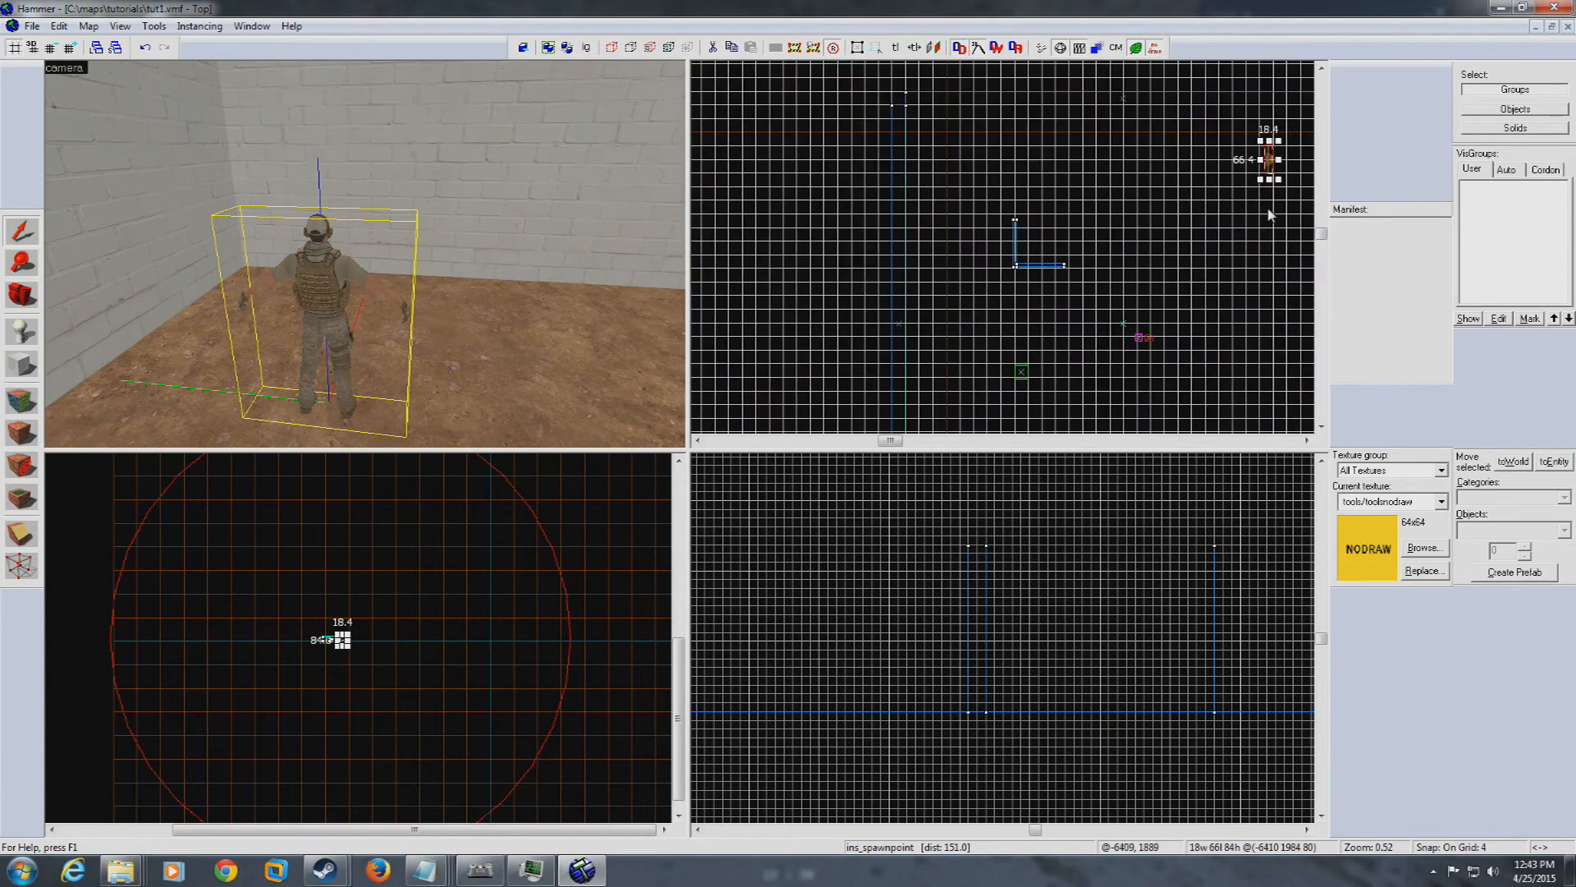
scroll(1162, 232, up, 4)
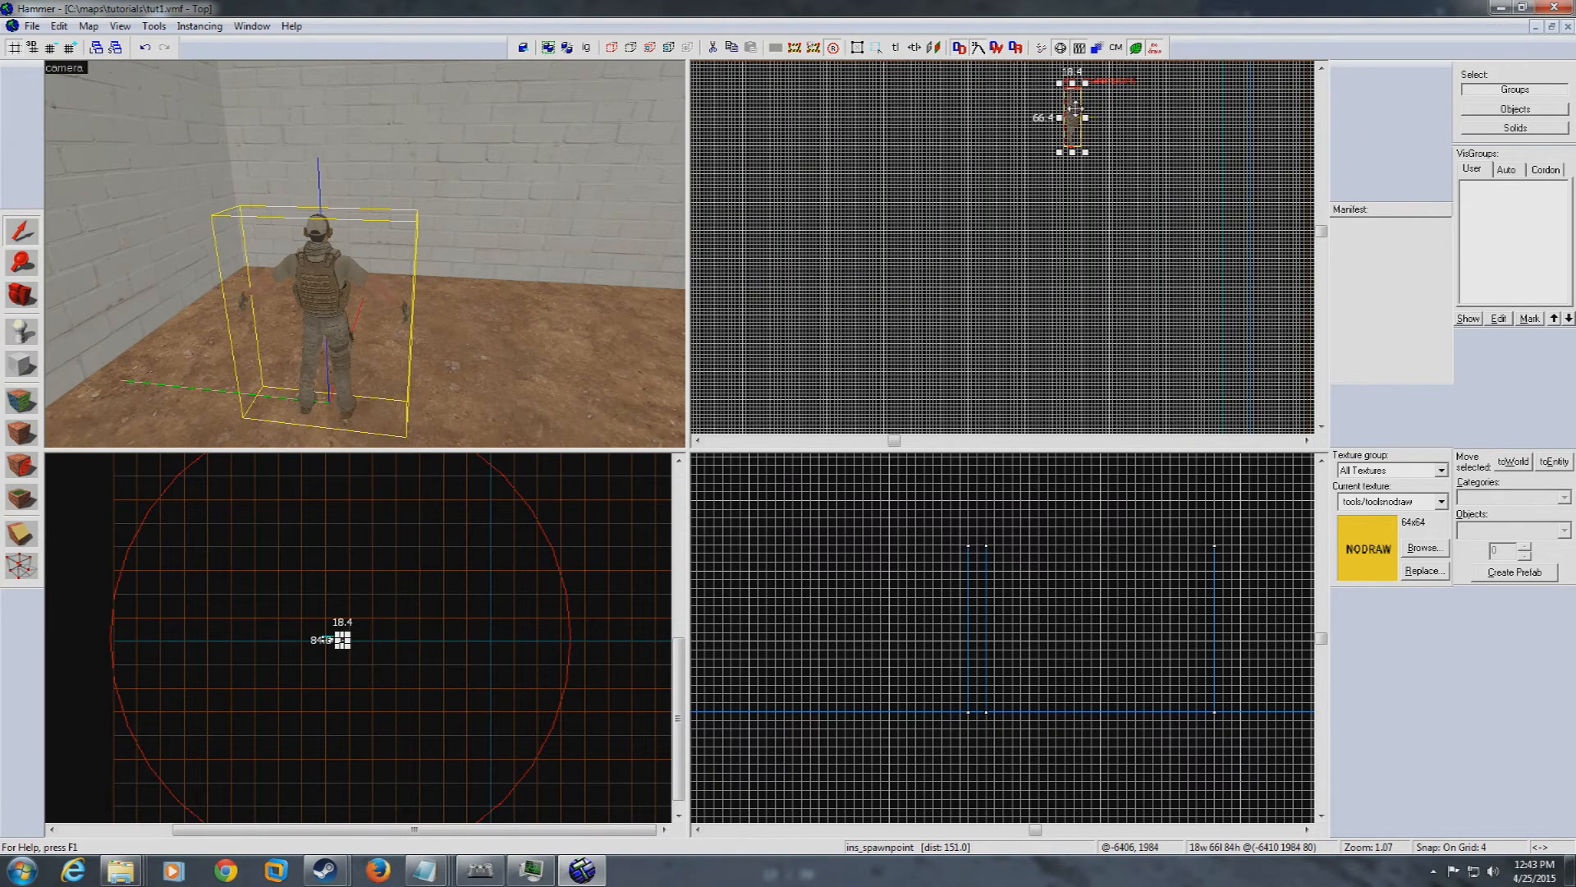
drag(1070, 115, 1065, 194)
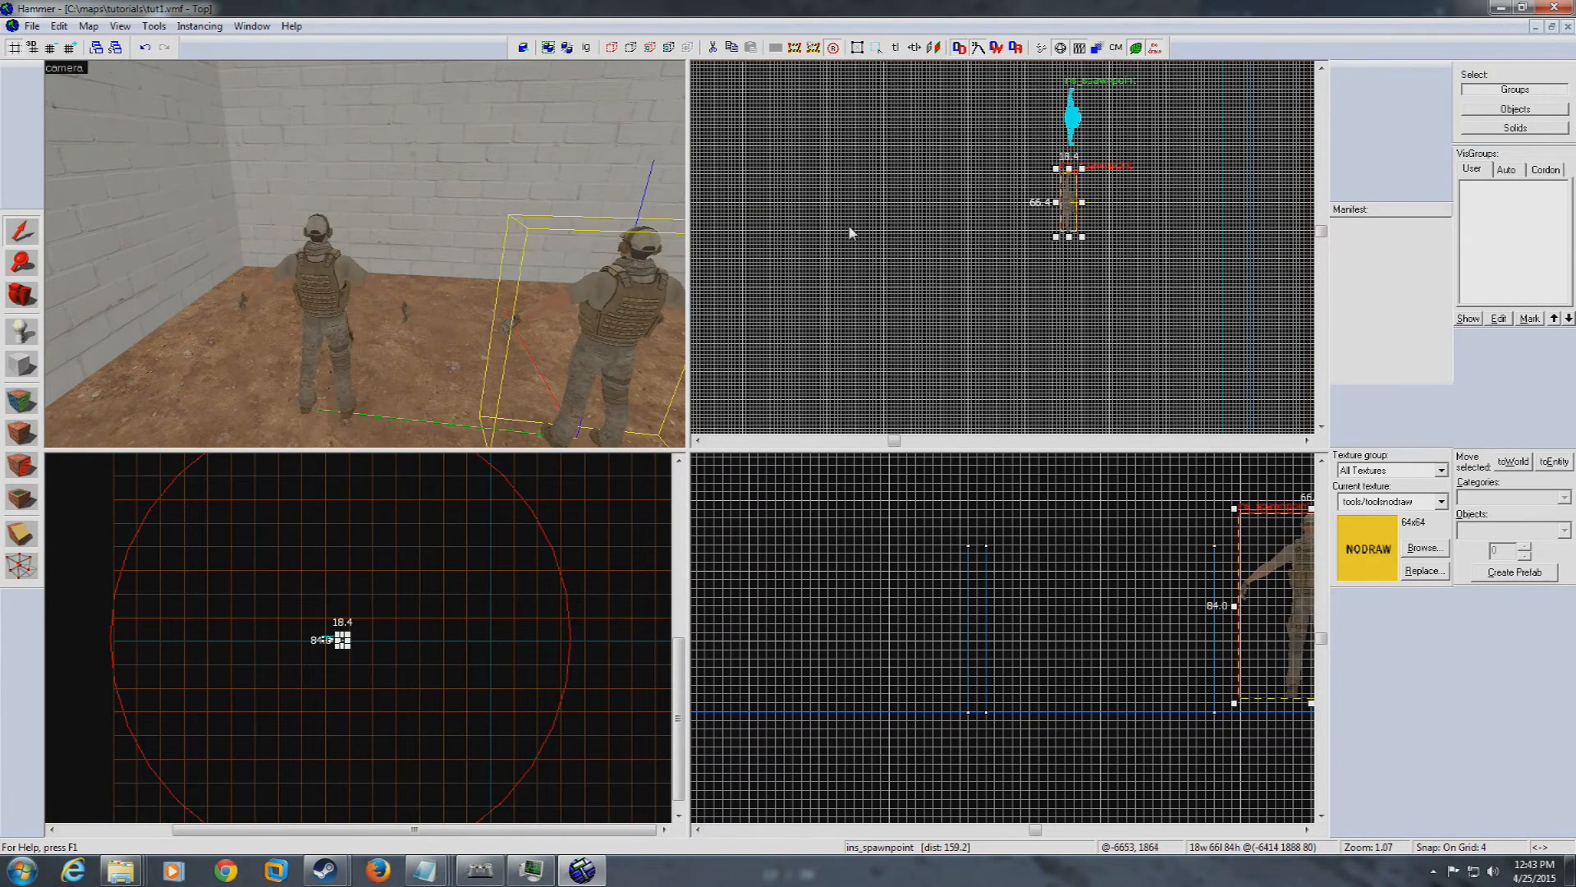
Set the duplicated spawn point's Team Number to Insurgents, apply the change and close its properties
key(alt+Return)
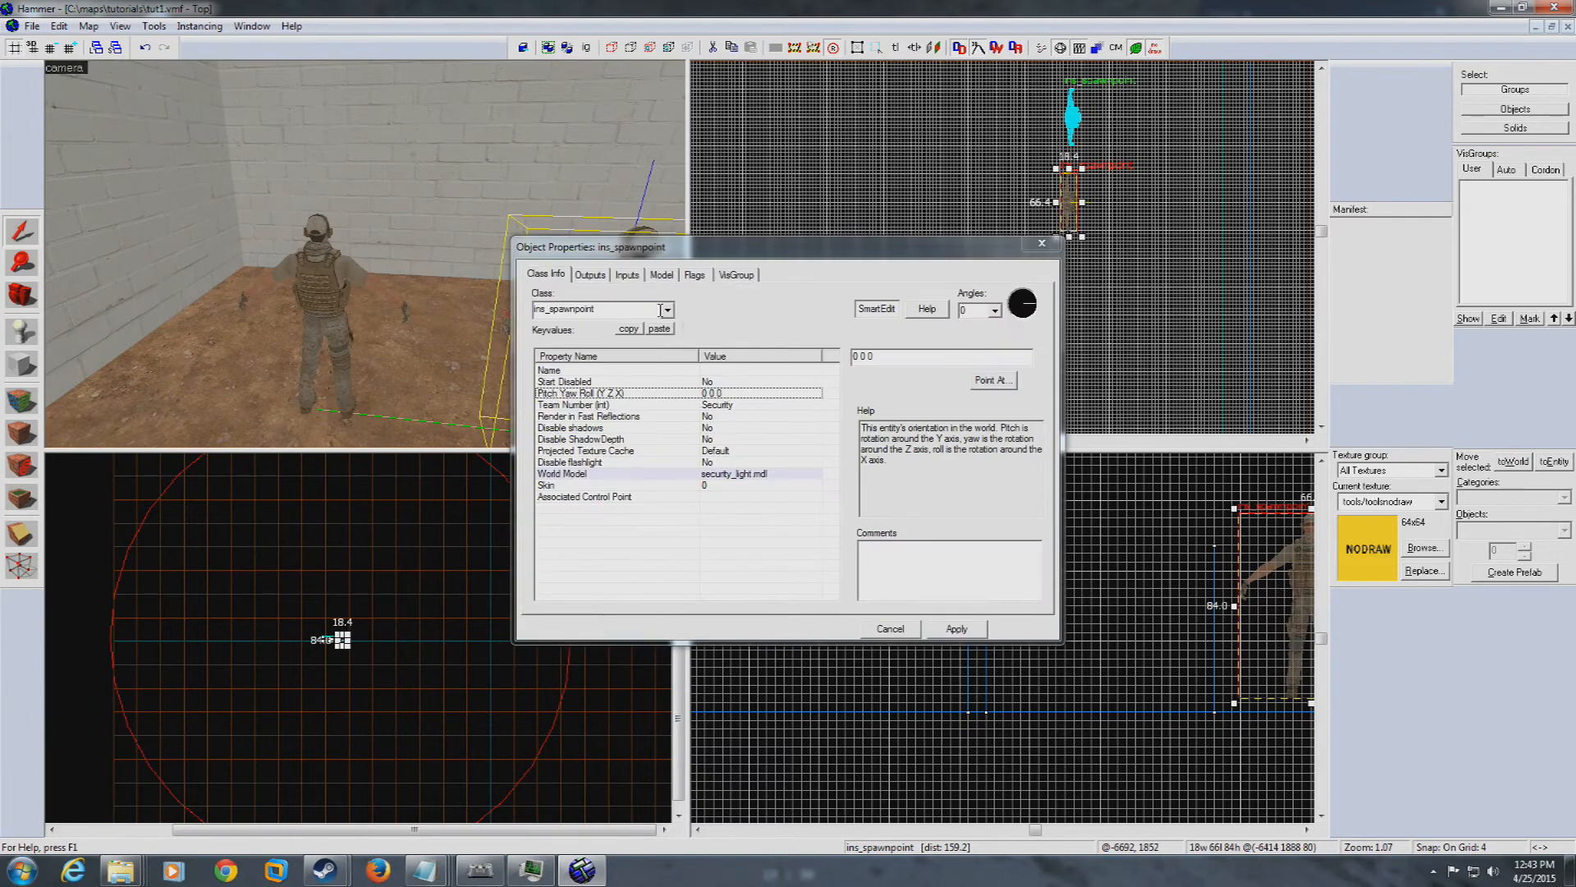
click(595, 404)
click(1027, 358)
click(950, 398)
click(976, 630)
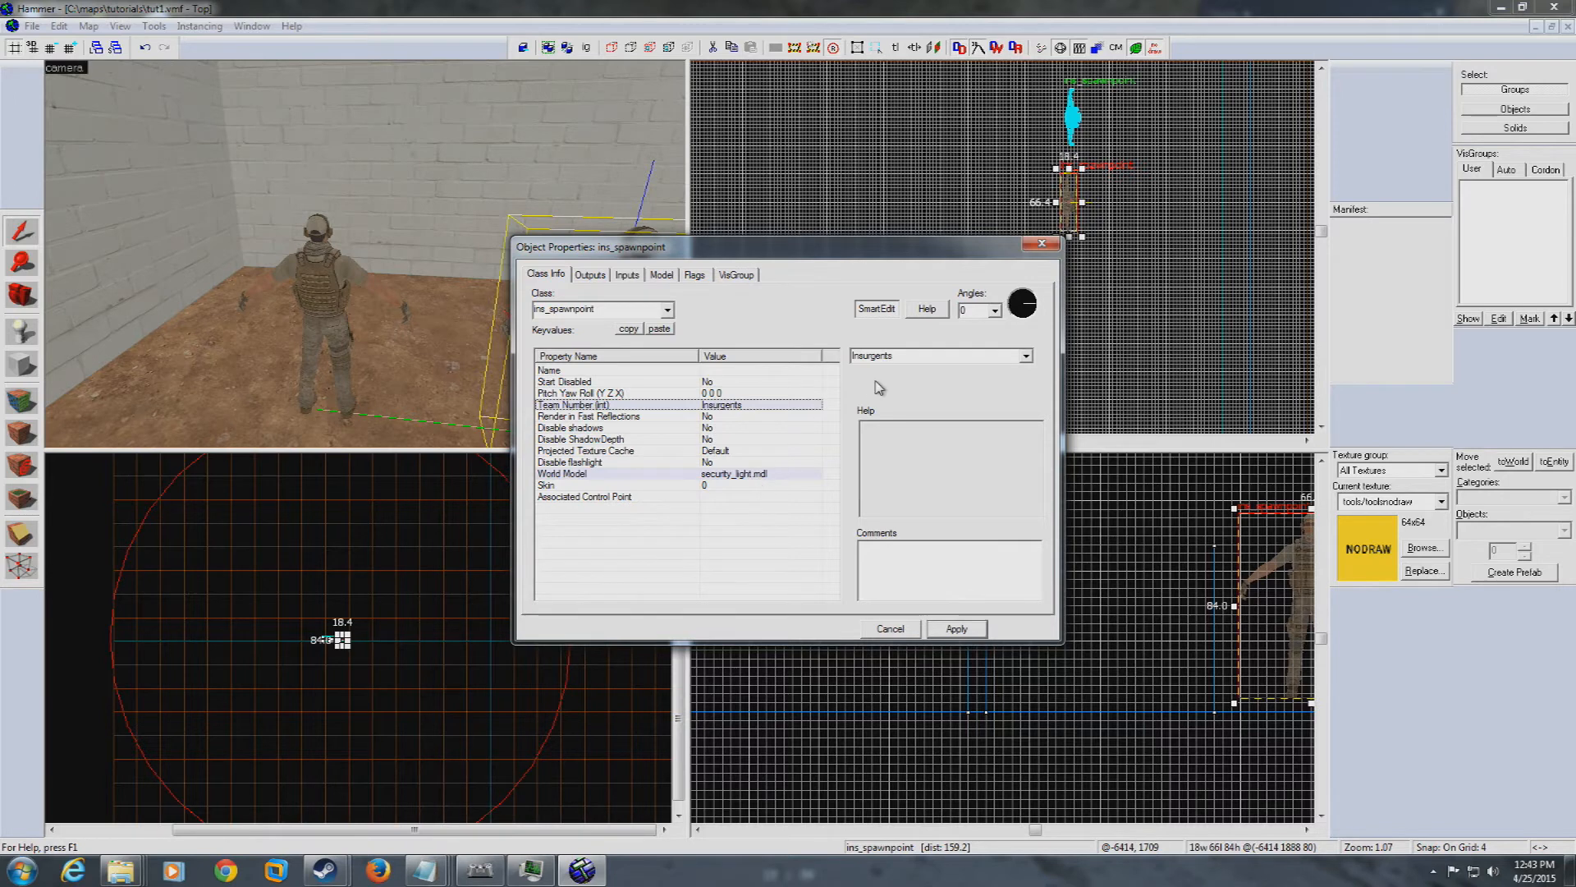
click(692, 474)
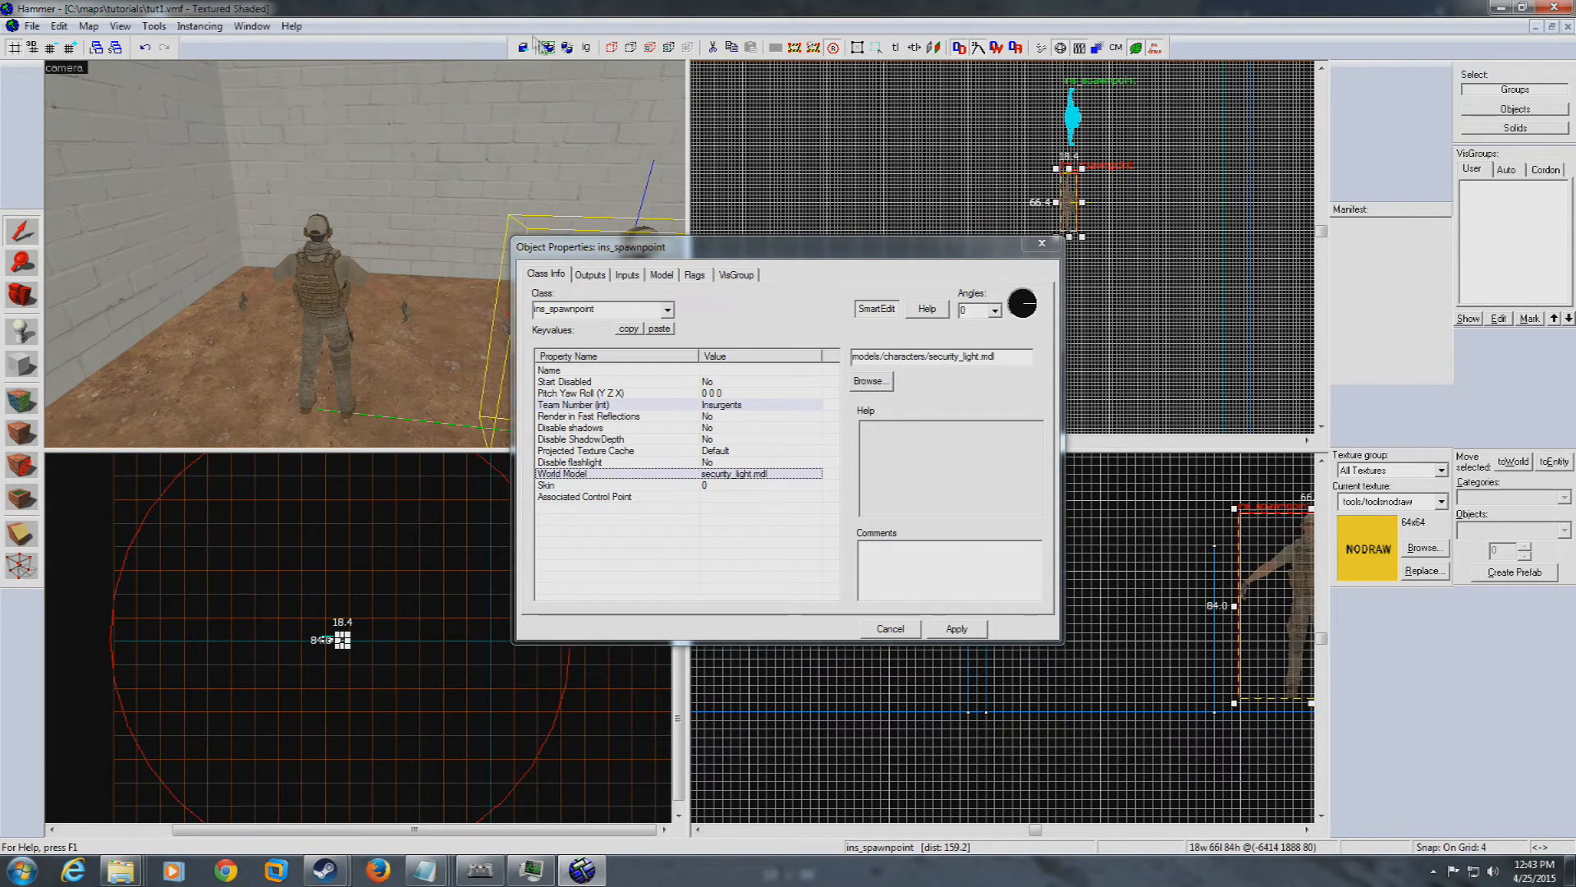
click(1042, 243)
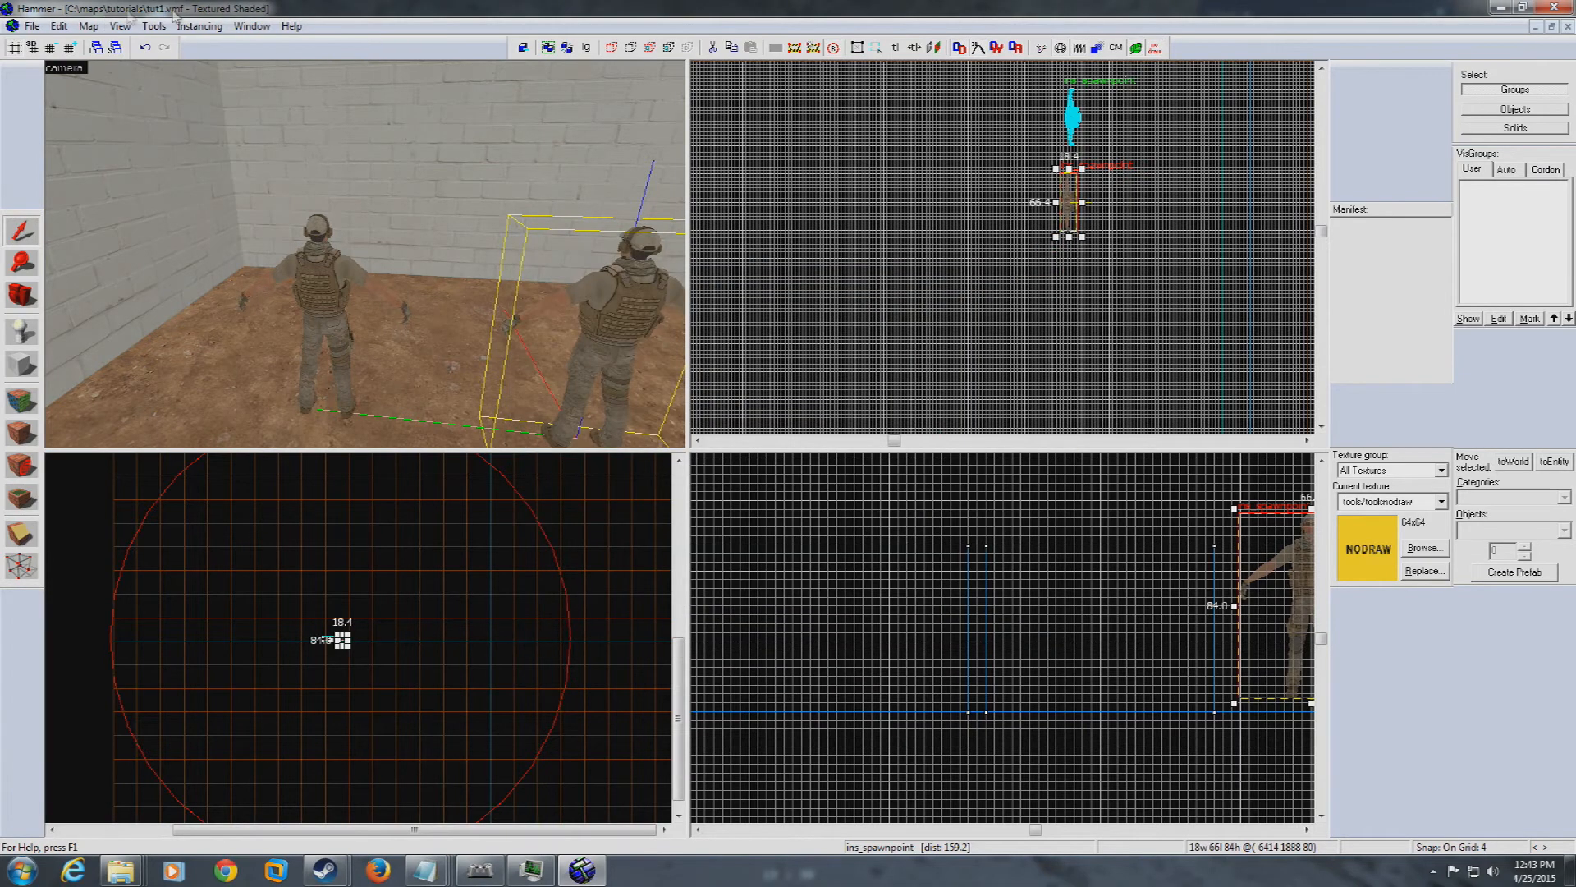
Switch to the warehouse_coop_Beta1g map and locate one of its insurgent spawn points in the camera view
click(249, 26)
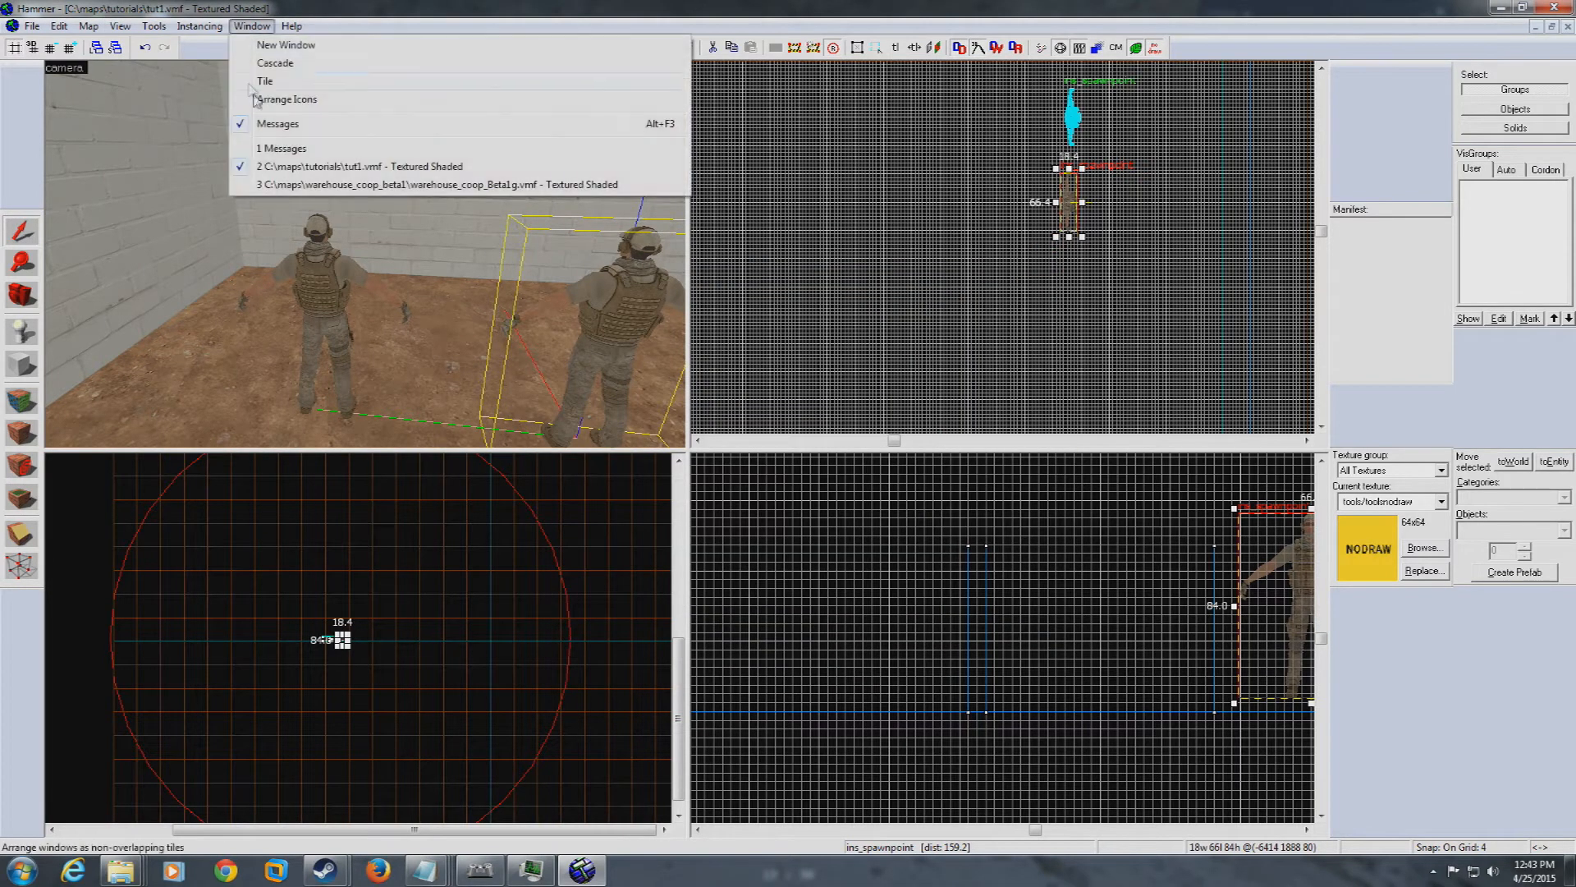
click(287, 174)
key(super)
key(super)
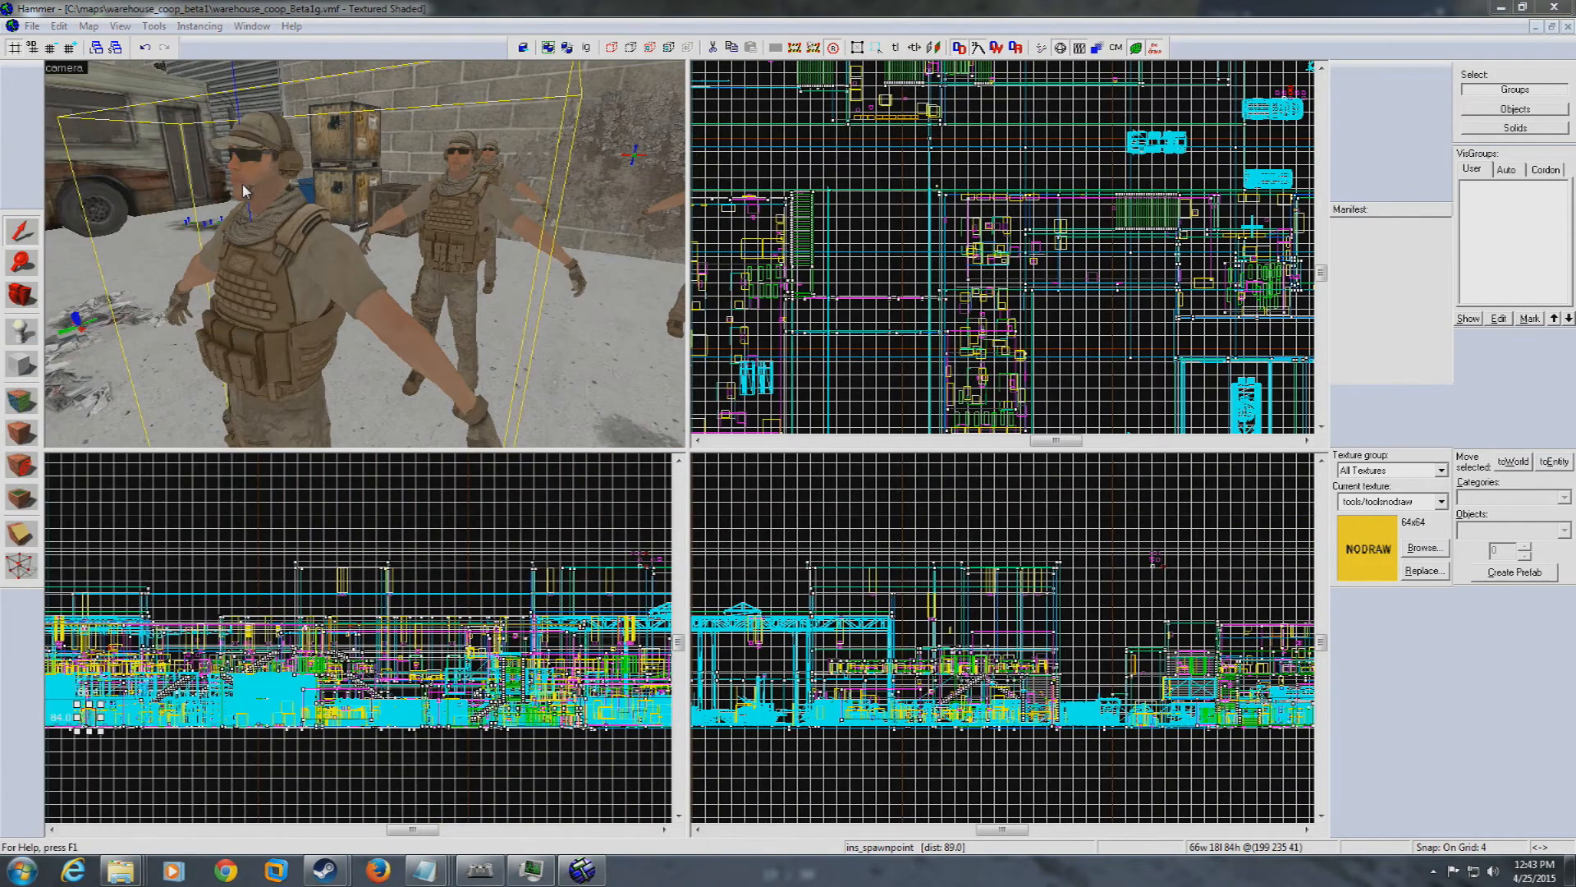
click(428, 8)
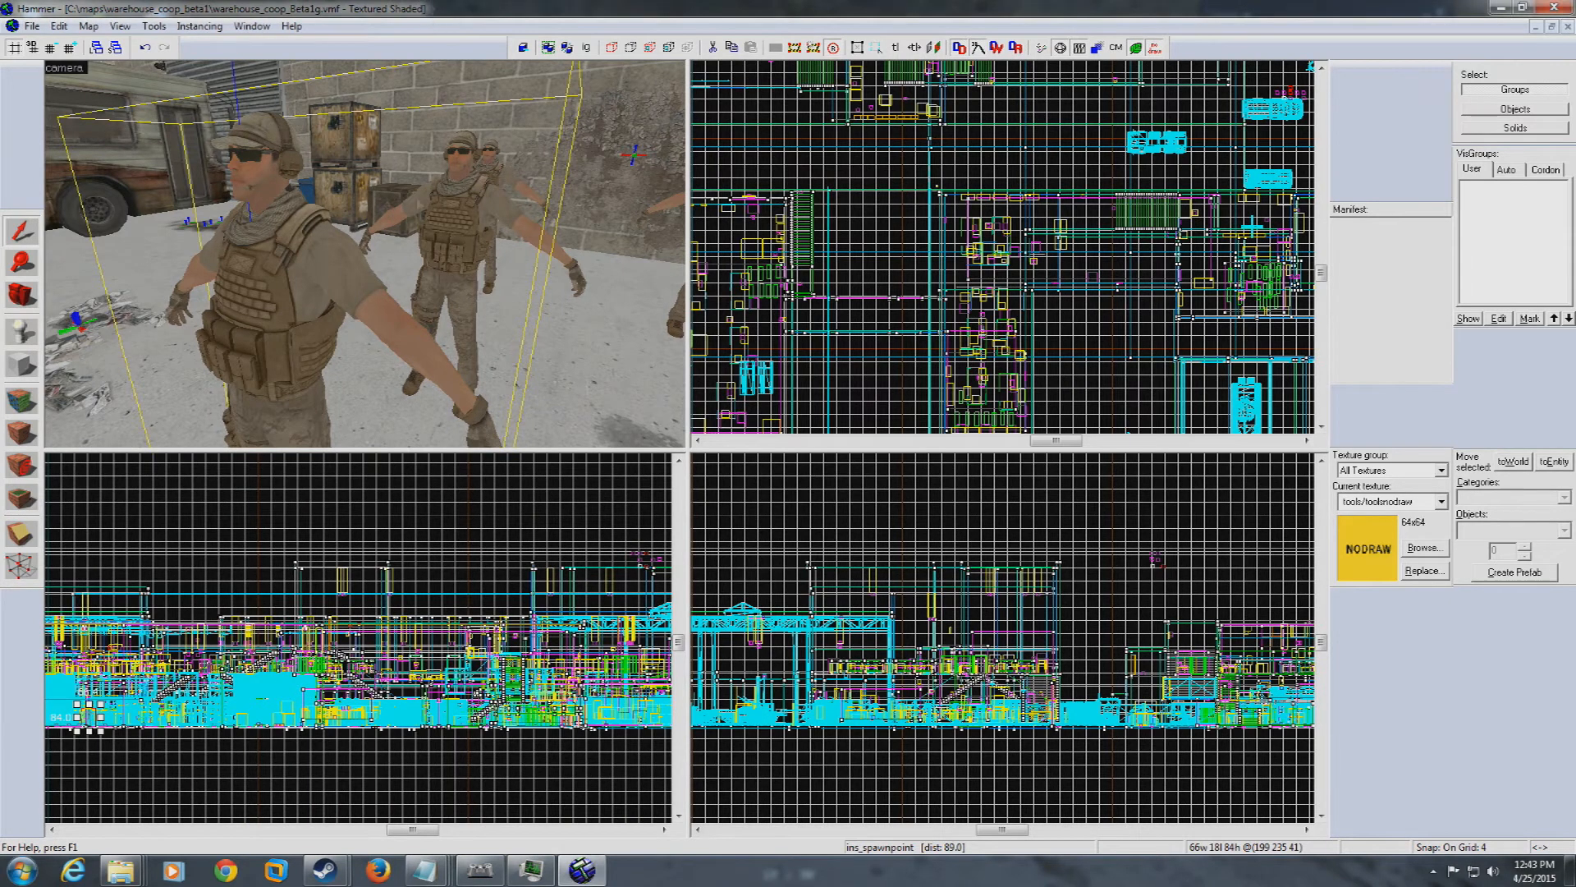
key(z)
key(w)
key(w)
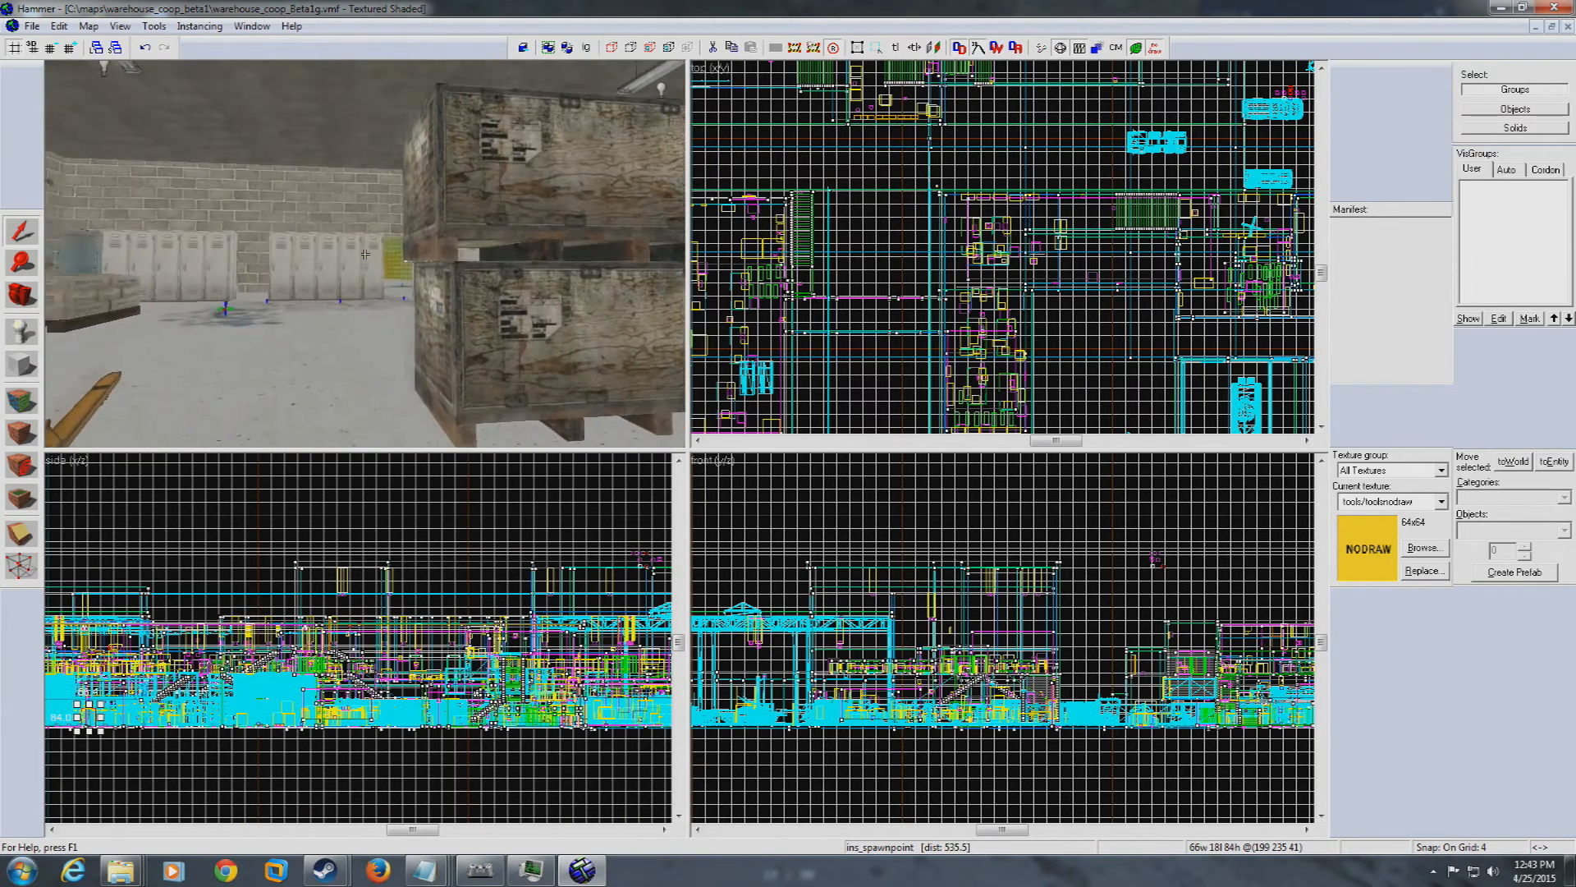
key(w)
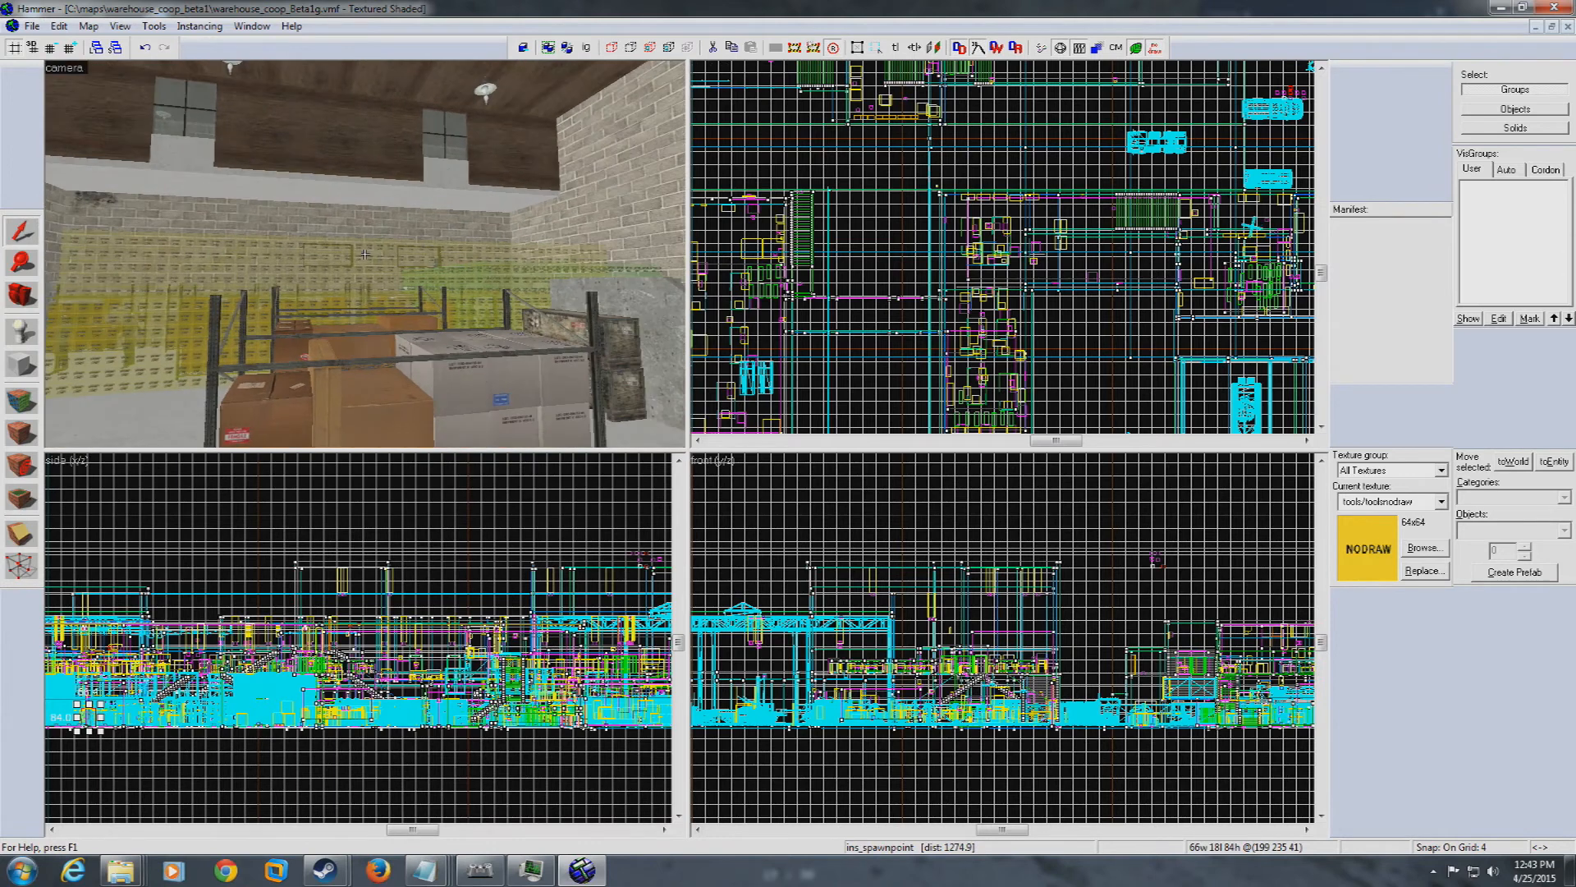
key(w)
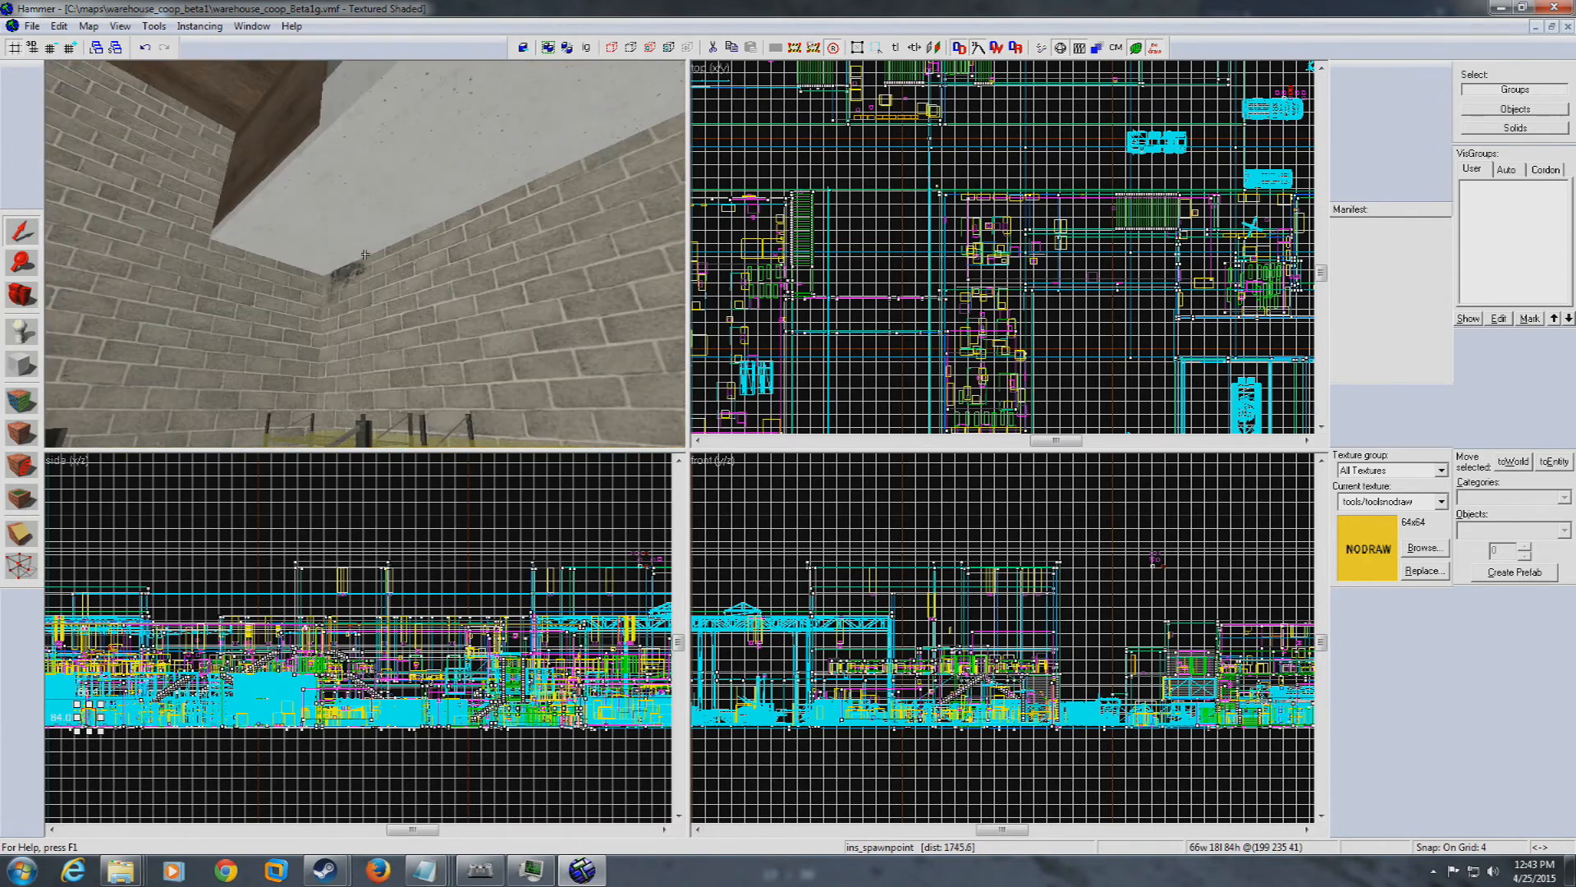
key(w)
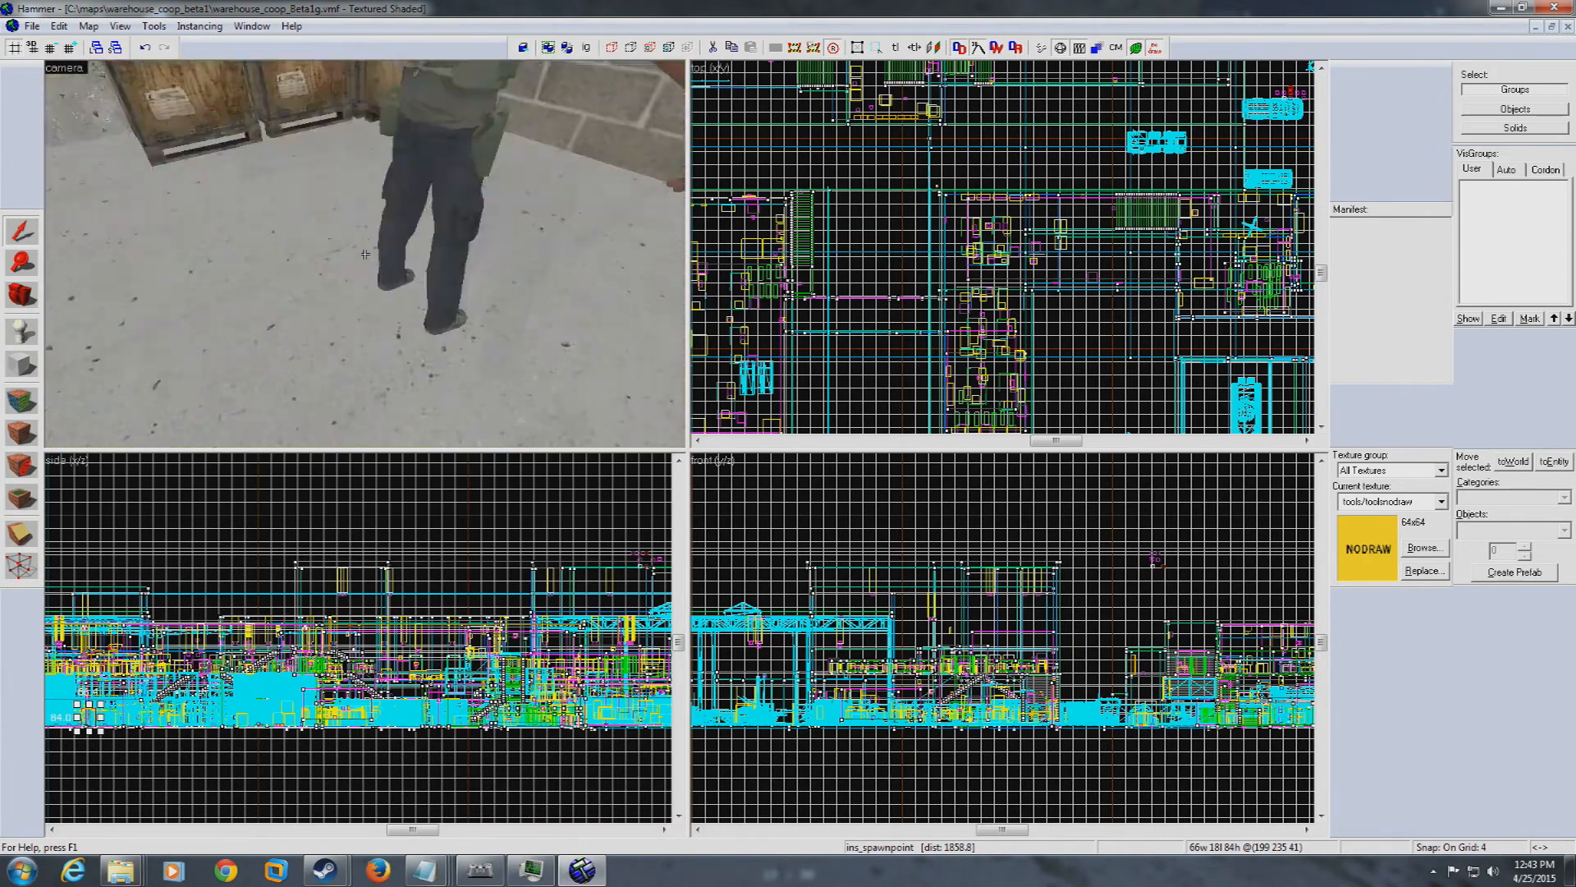
Copy the World Model path models/characters/insurgent_light.mdl from the insurgent spawn point's properties and close them
key(z)
click(401, 283)
double_click(402, 283)
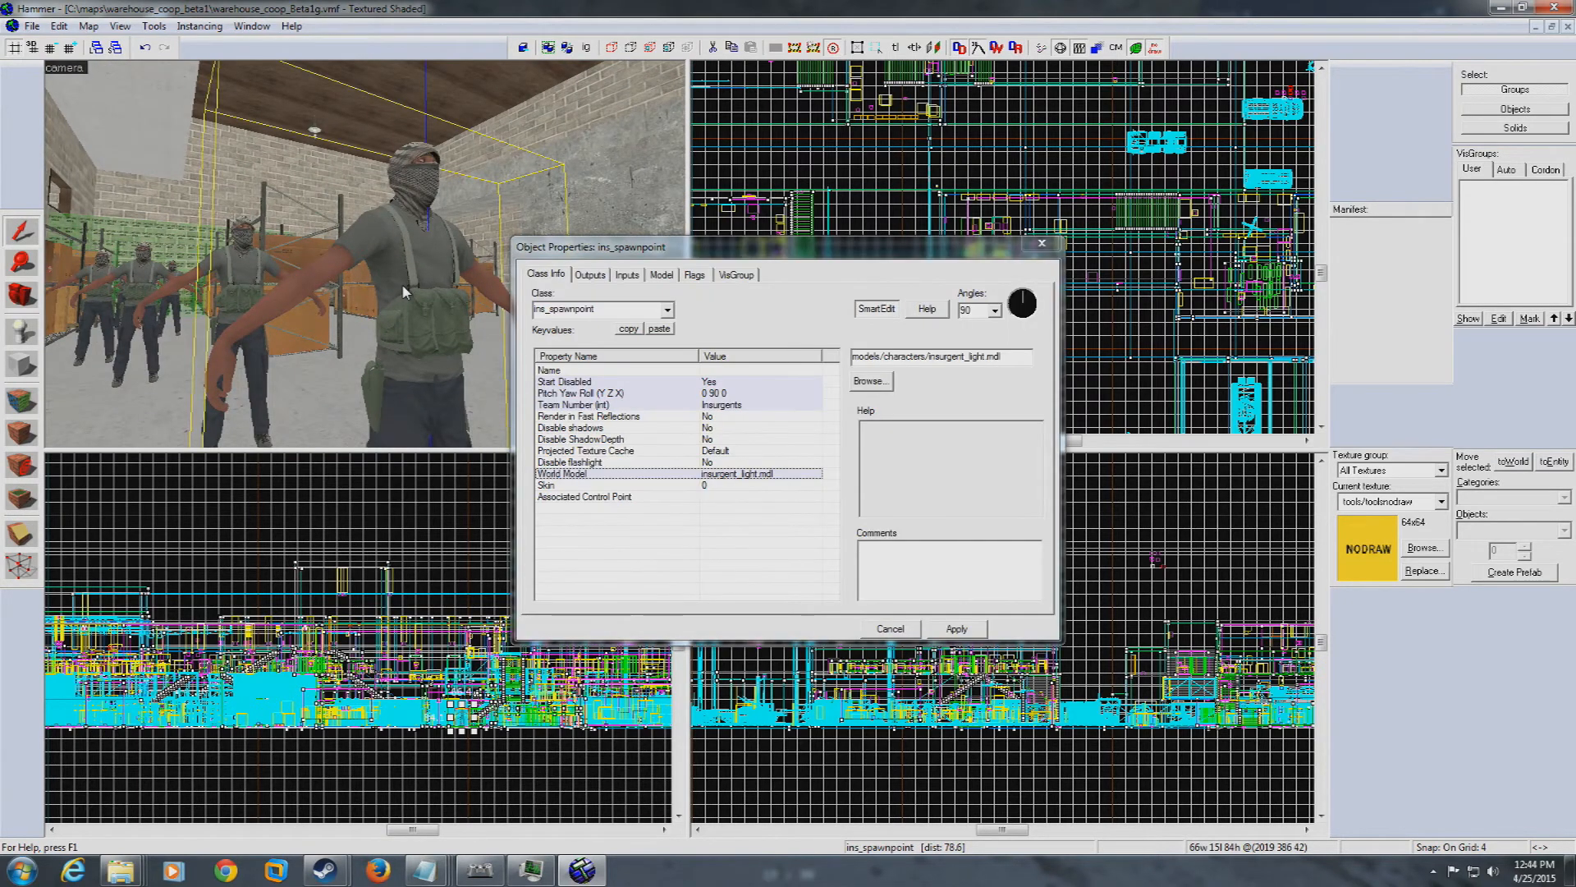
drag(1019, 358, 703, 369)
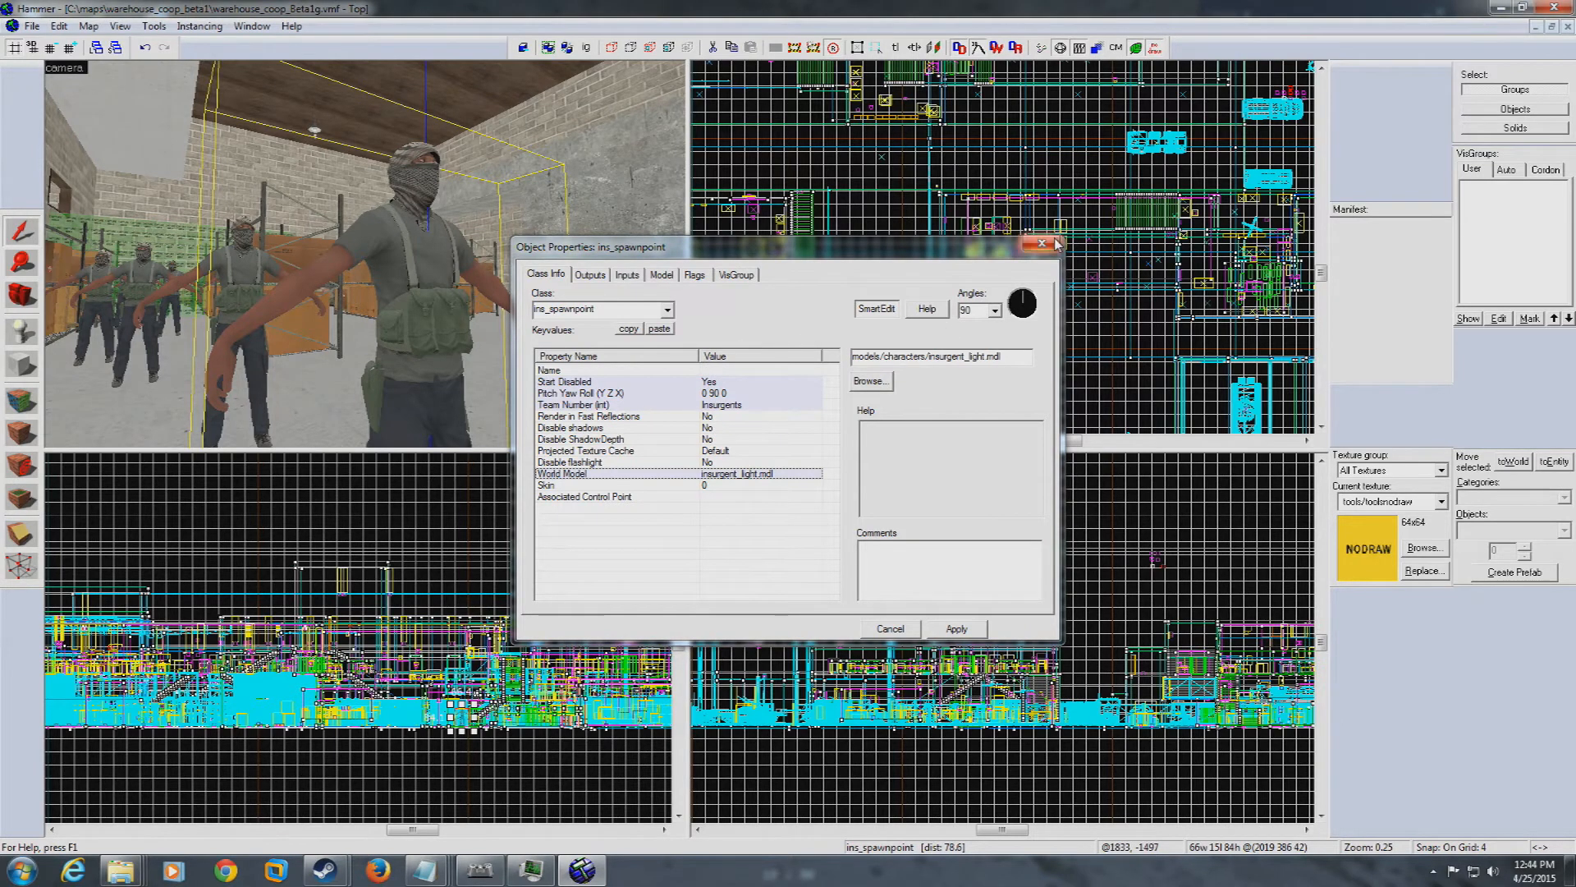
click(1041, 243)
Return to the tut1 map and try to replace the duplicated spawn point's World Model path with the copied insurgent path
click(252, 26)
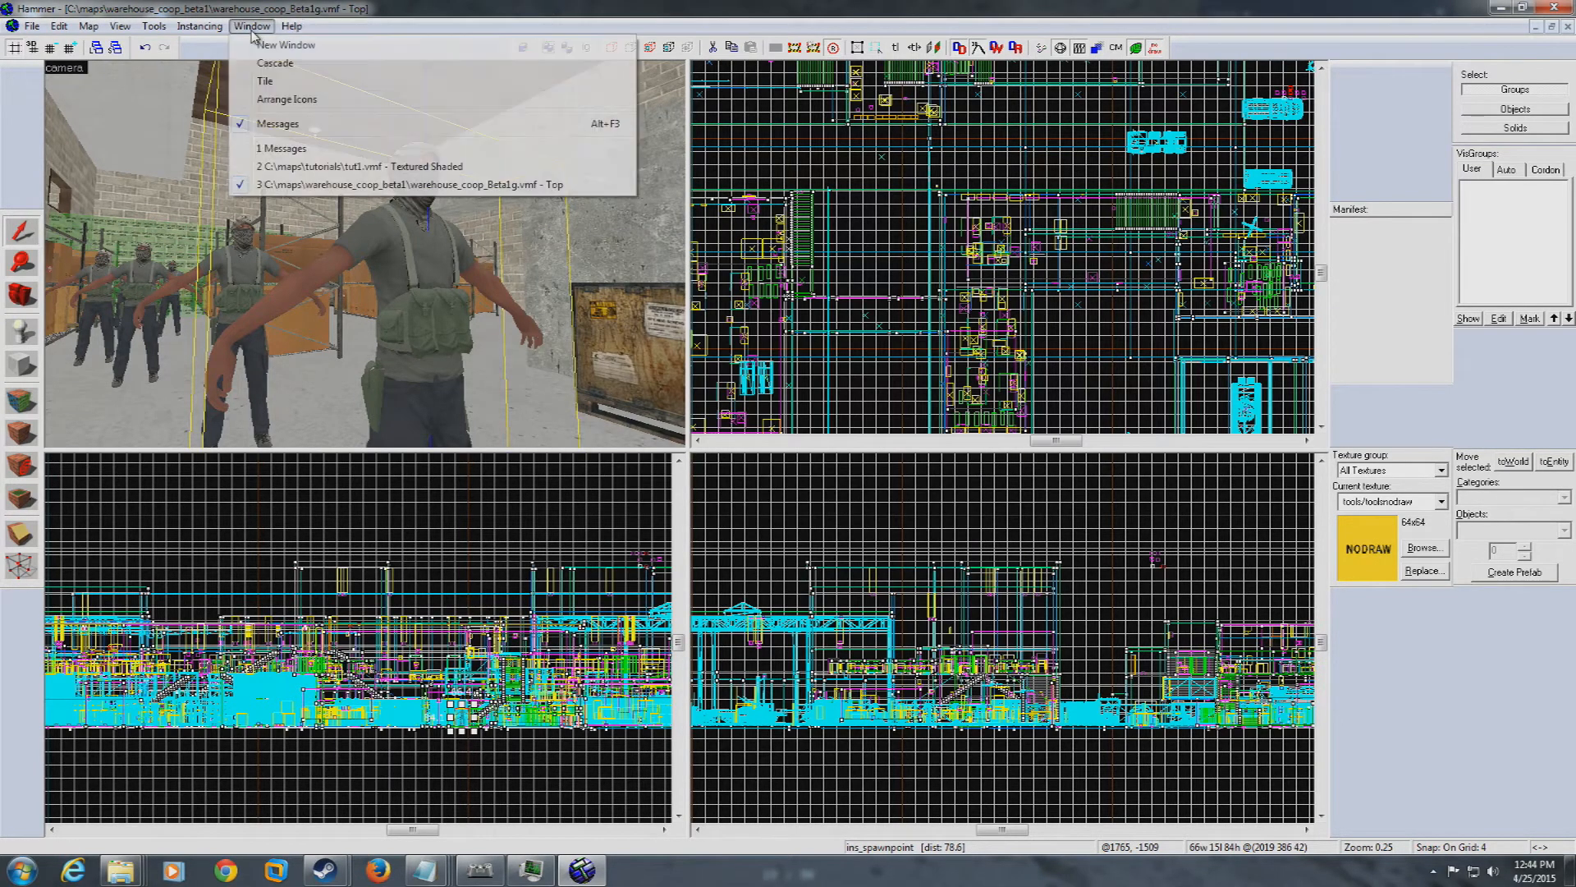
click(269, 176)
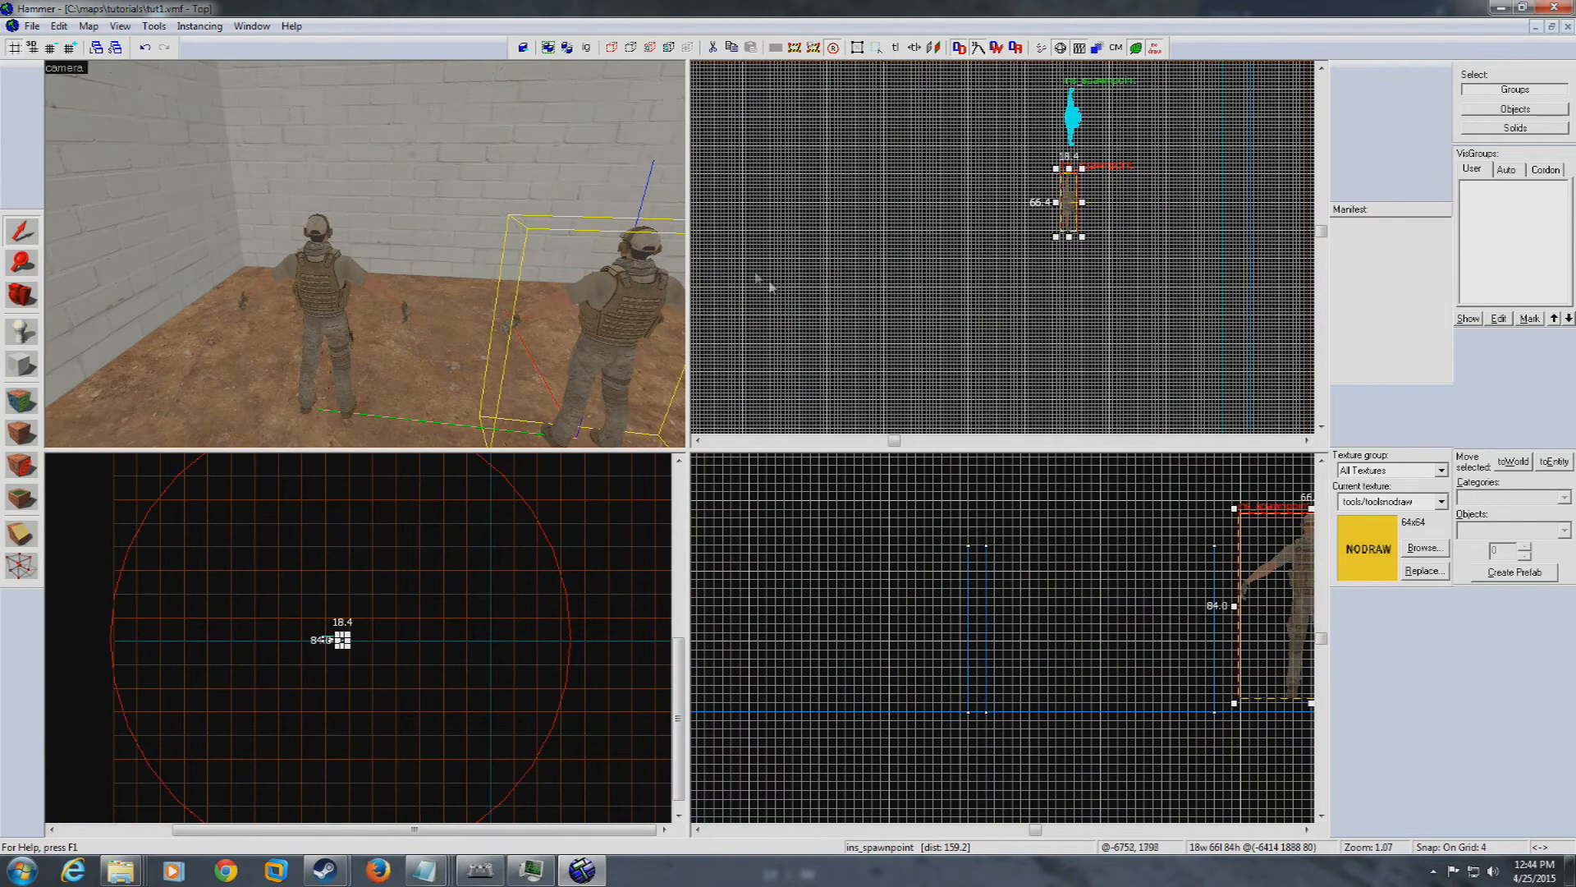
key(alt+Return)
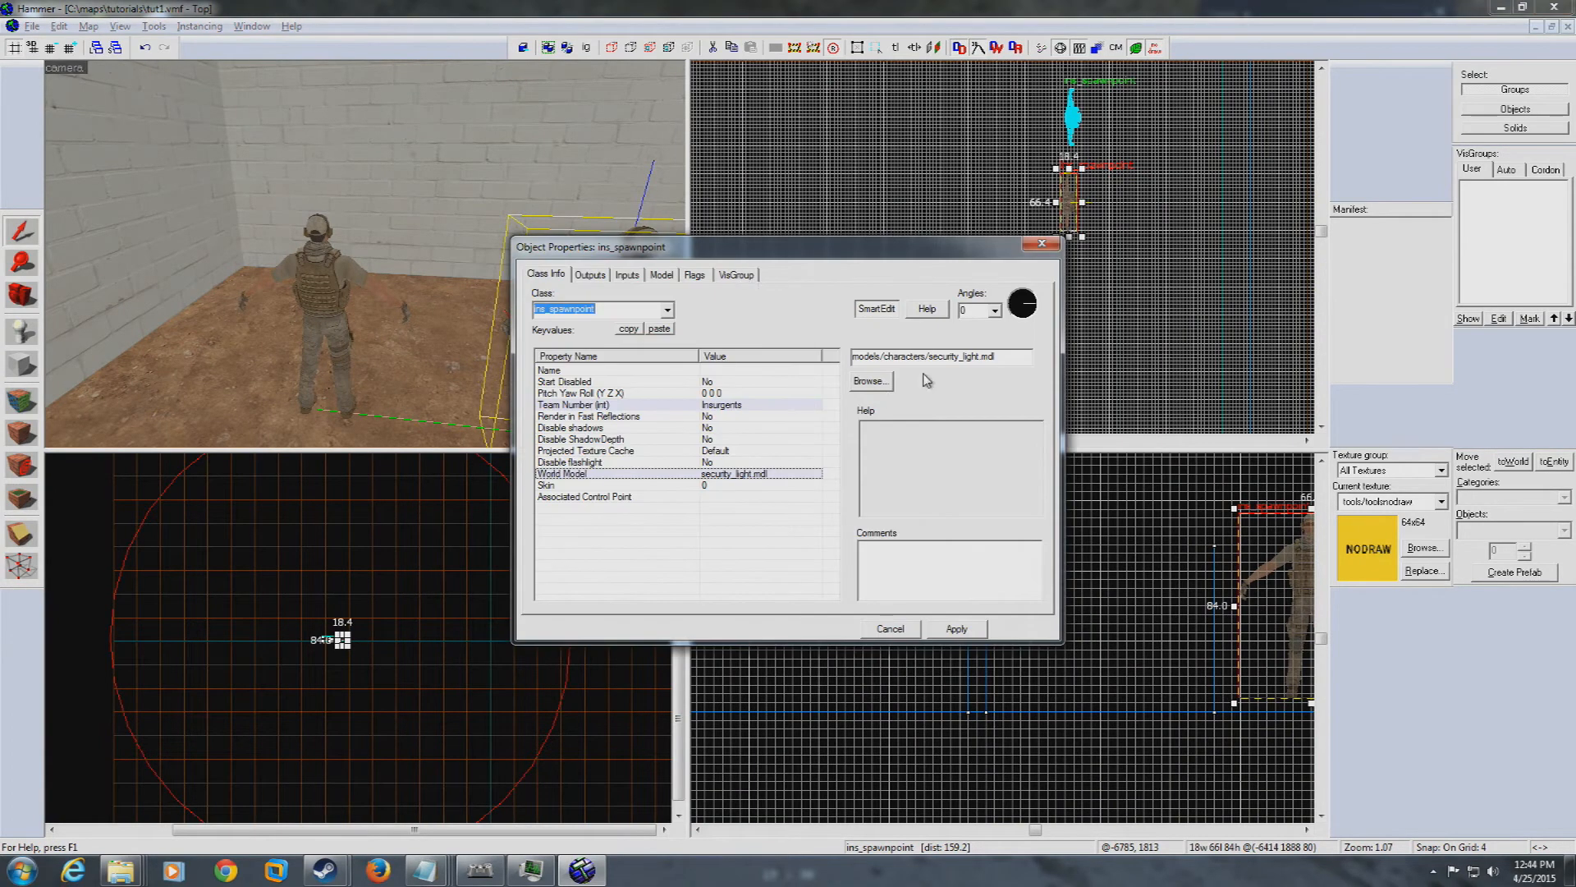
drag(999, 362, 854, 358)
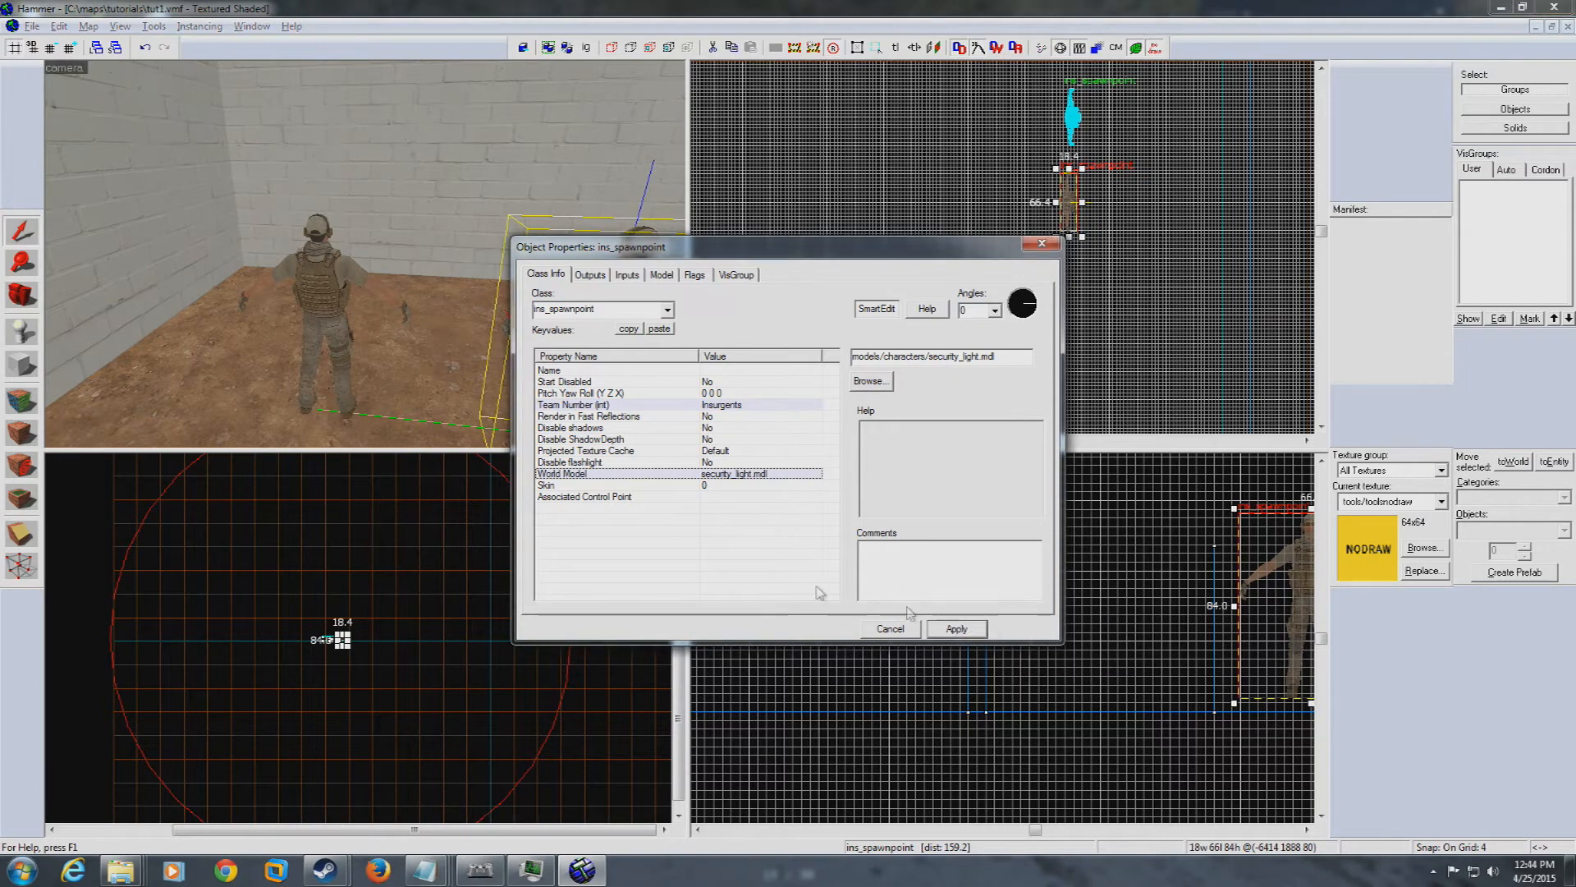
Switch to the warehouse_coop_Beta1g map and copy the insurgent spawn point's World Model path models/characters/insurgent_light.mdl again
drag(900, 257, 1320, 238)
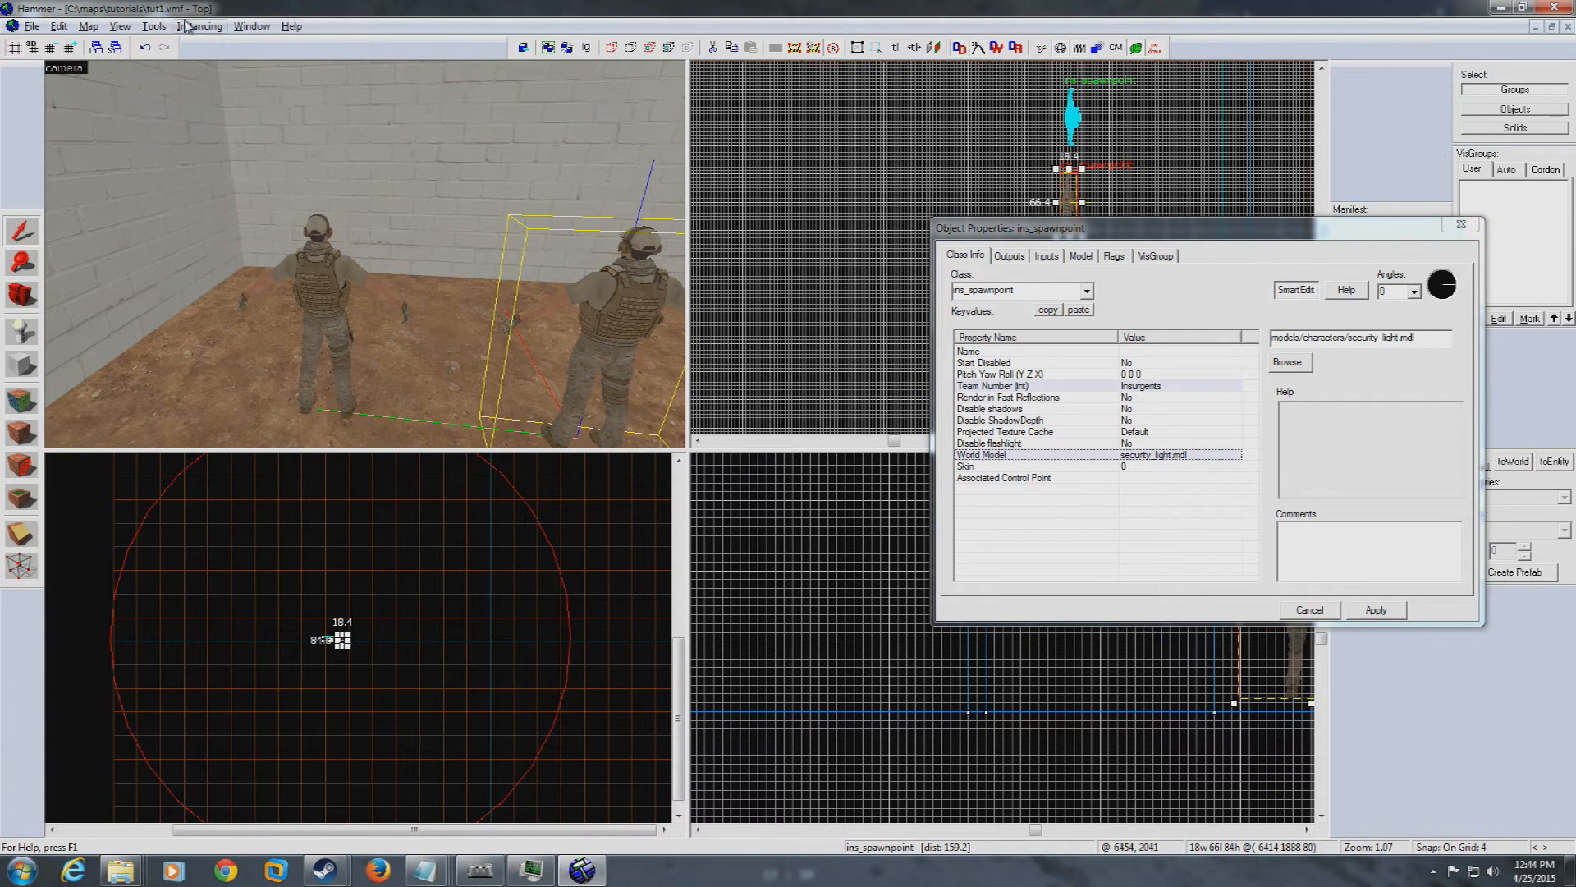
click(257, 27)
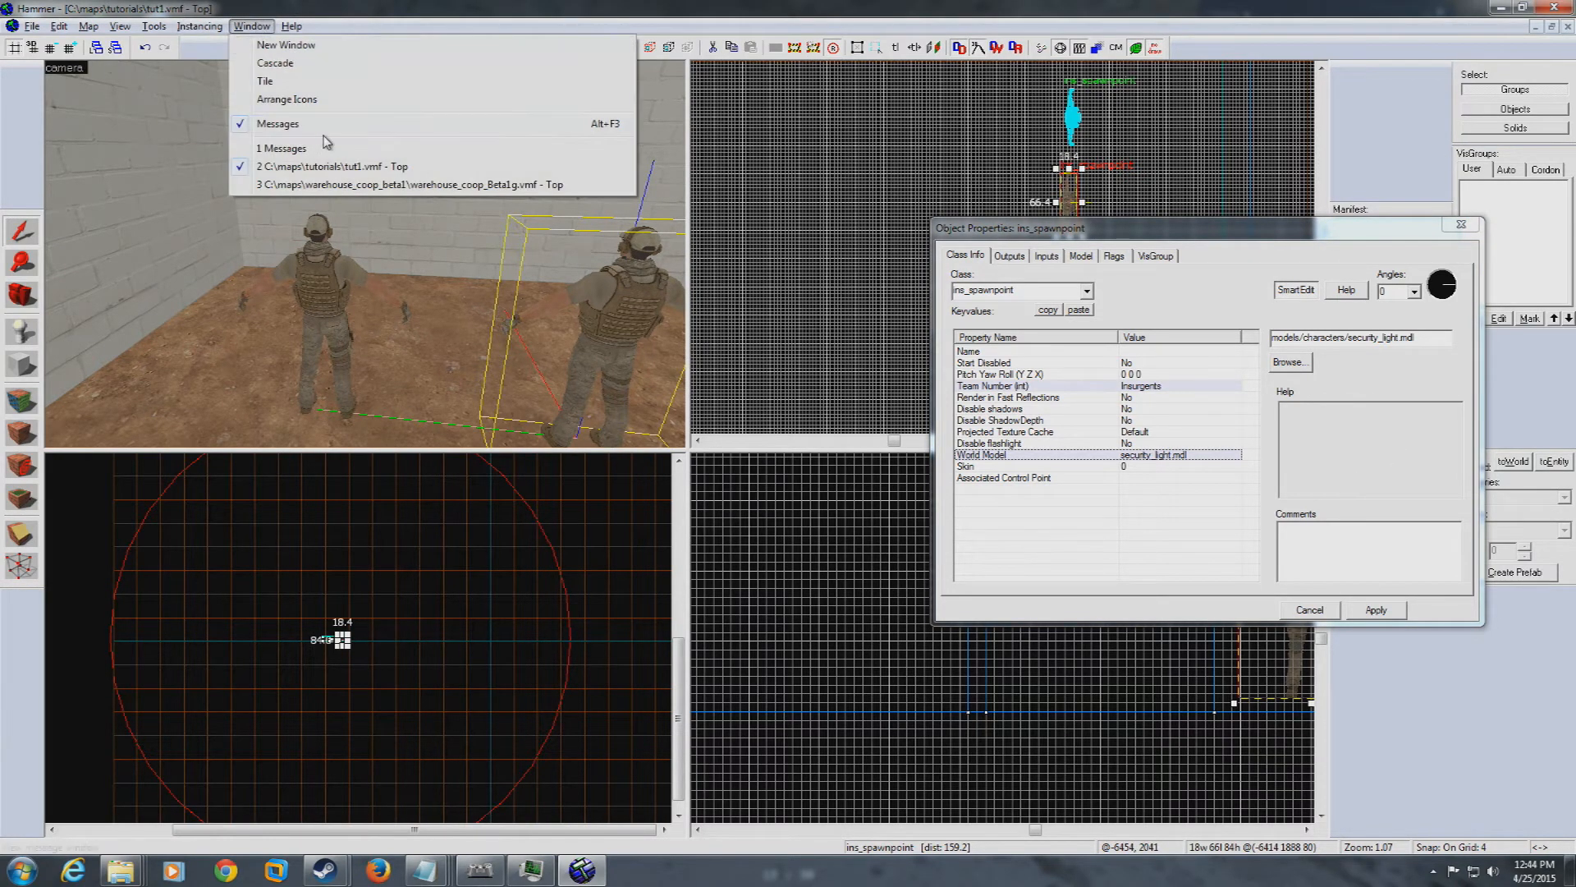
click(326, 184)
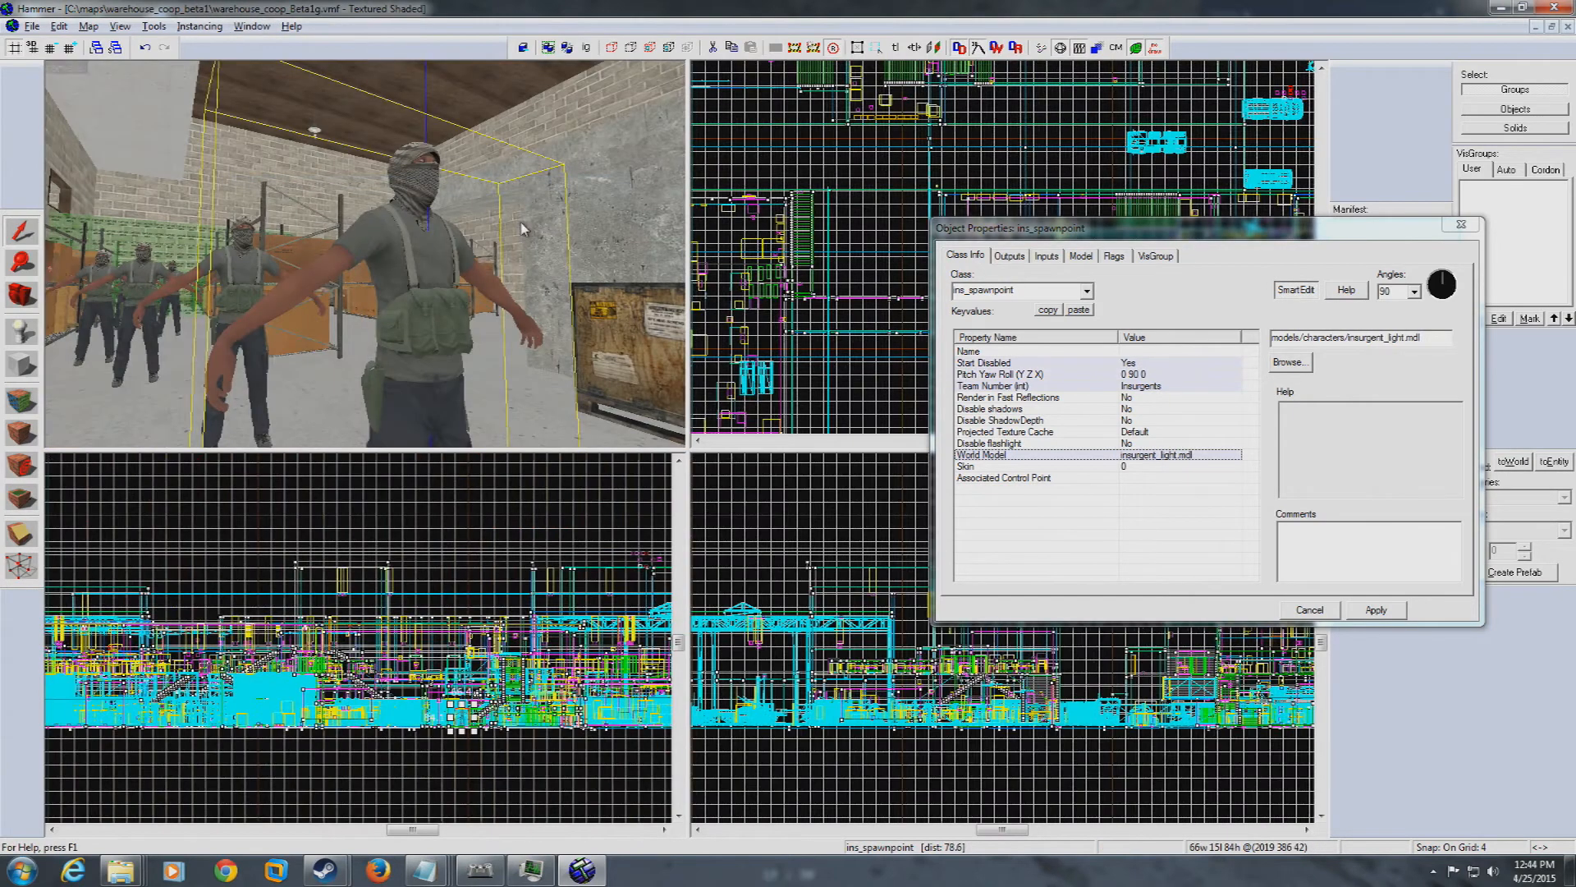
double_click(1432, 339)
right_click(1322, 342)
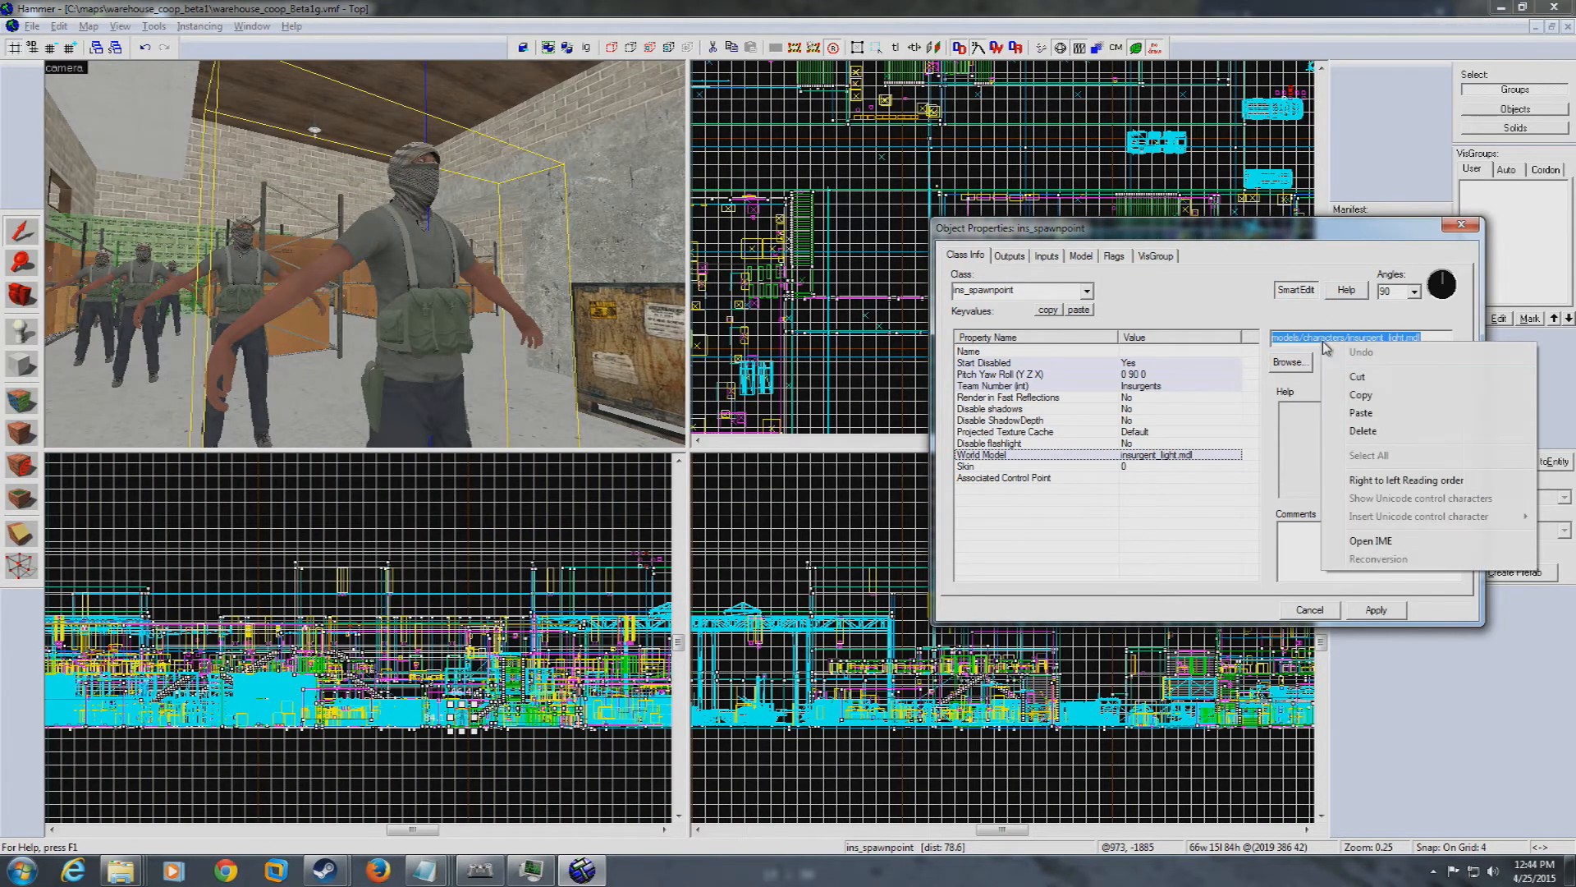
click(1367, 397)
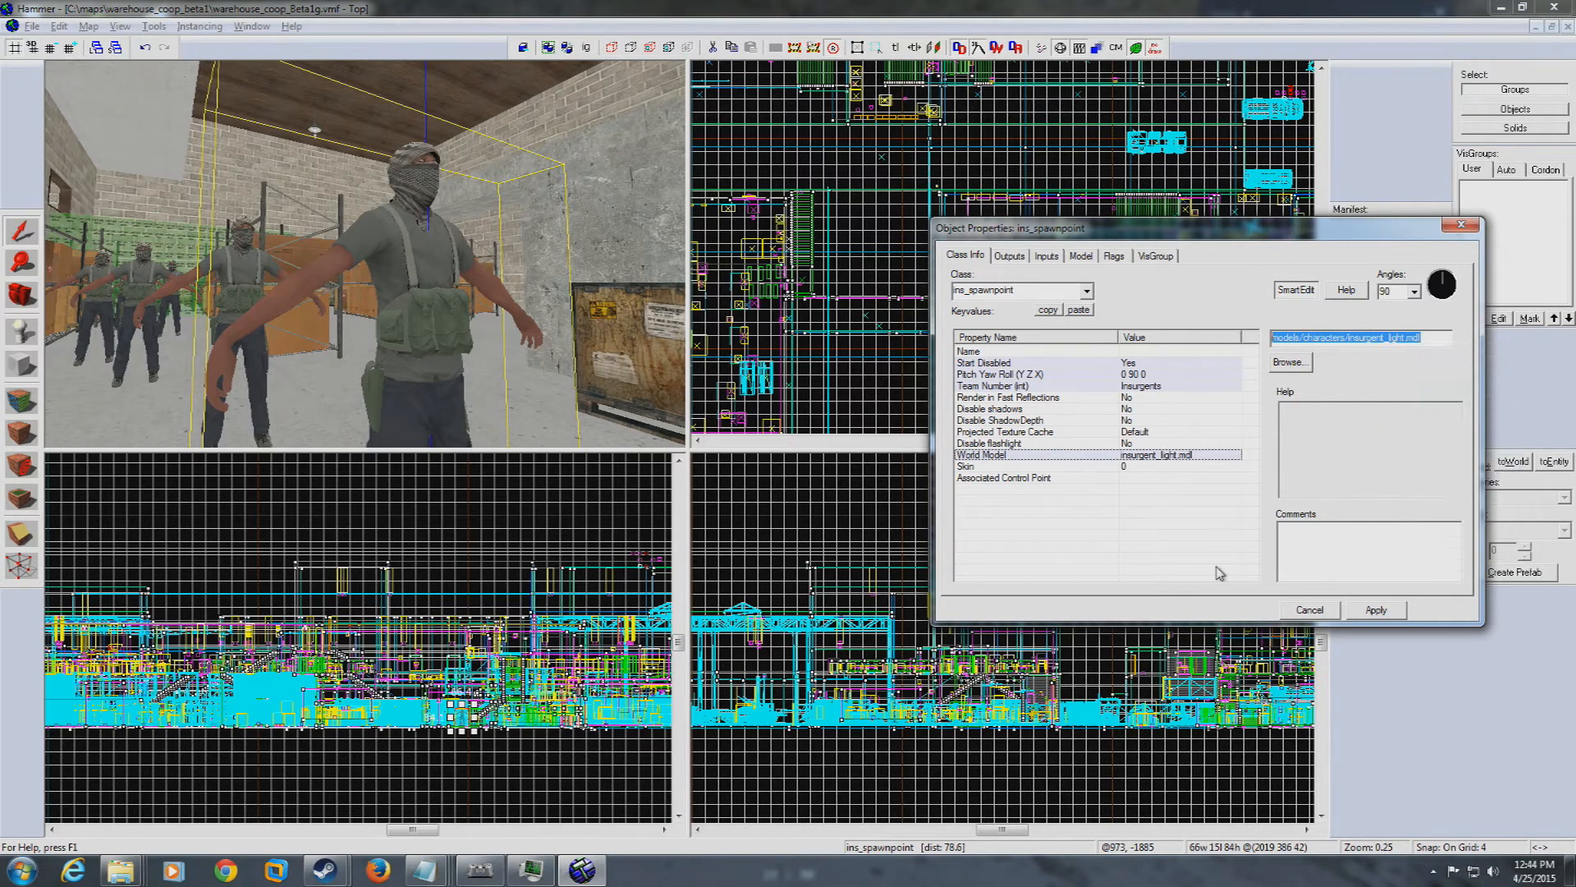
click(1331, 615)
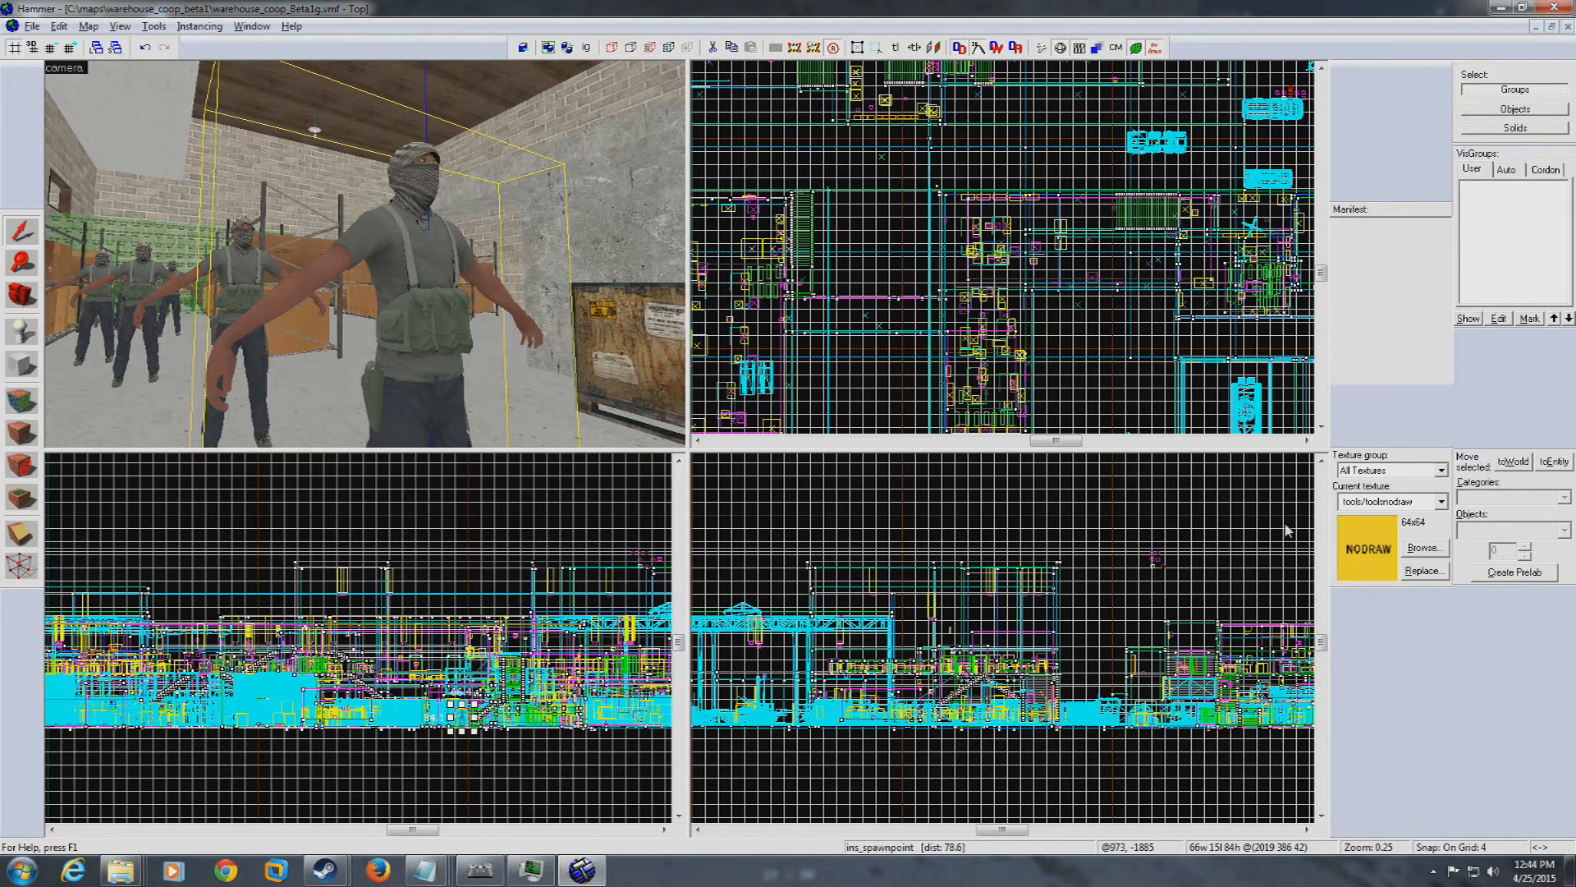
Return to the tut1 map and set the duplicated spawn point's World Model to models/characters/insurgent_light.mdl, applying the change and closing its properties
click(252, 26)
click(302, 169)
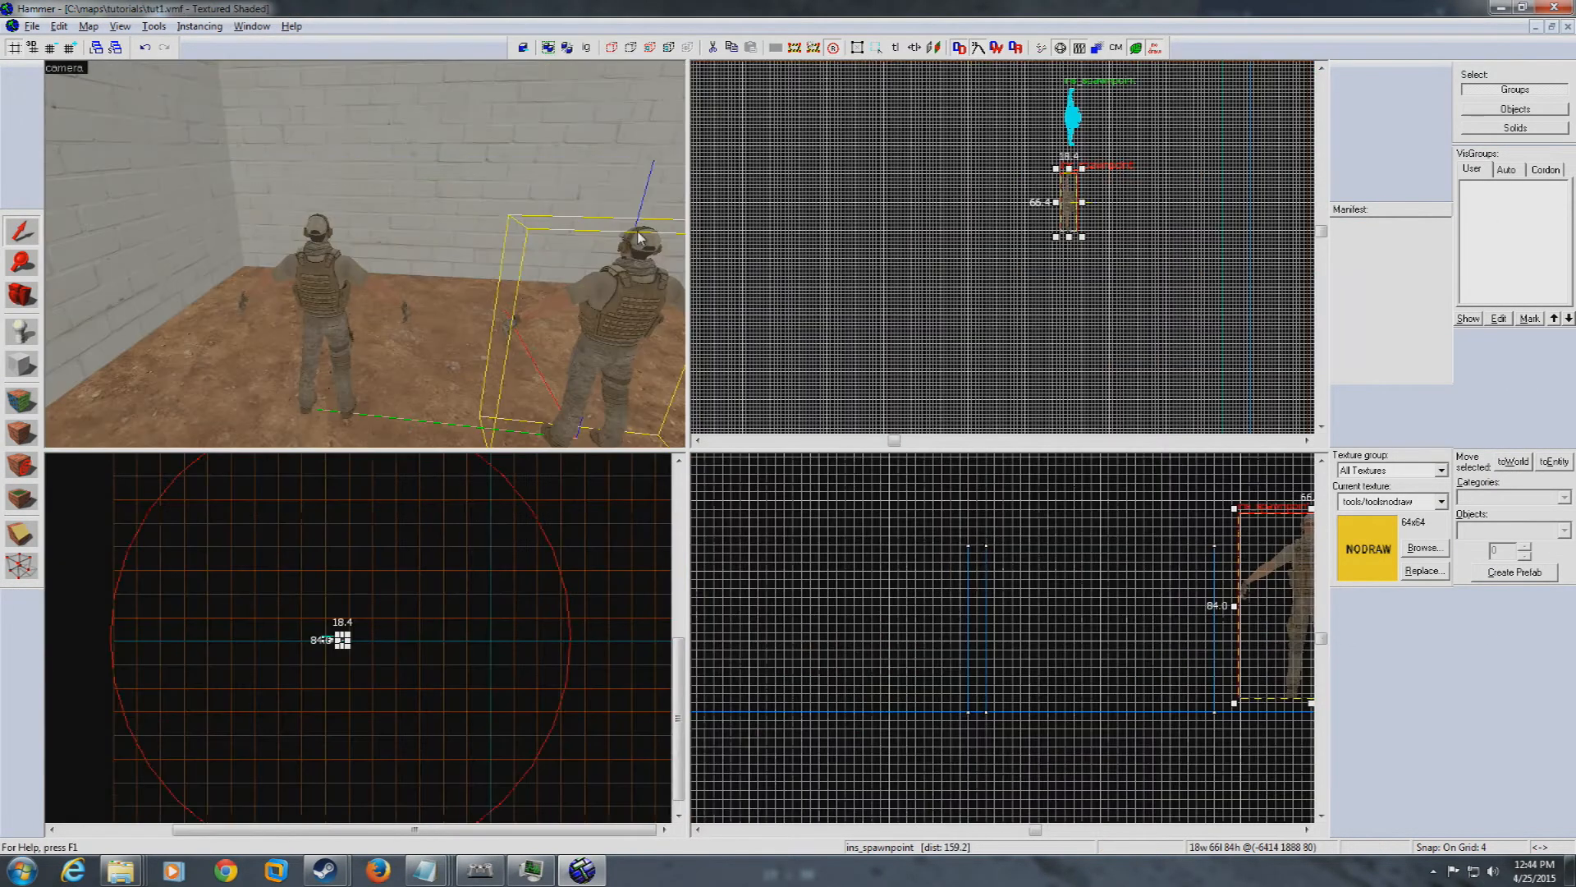
double_click(669, 287)
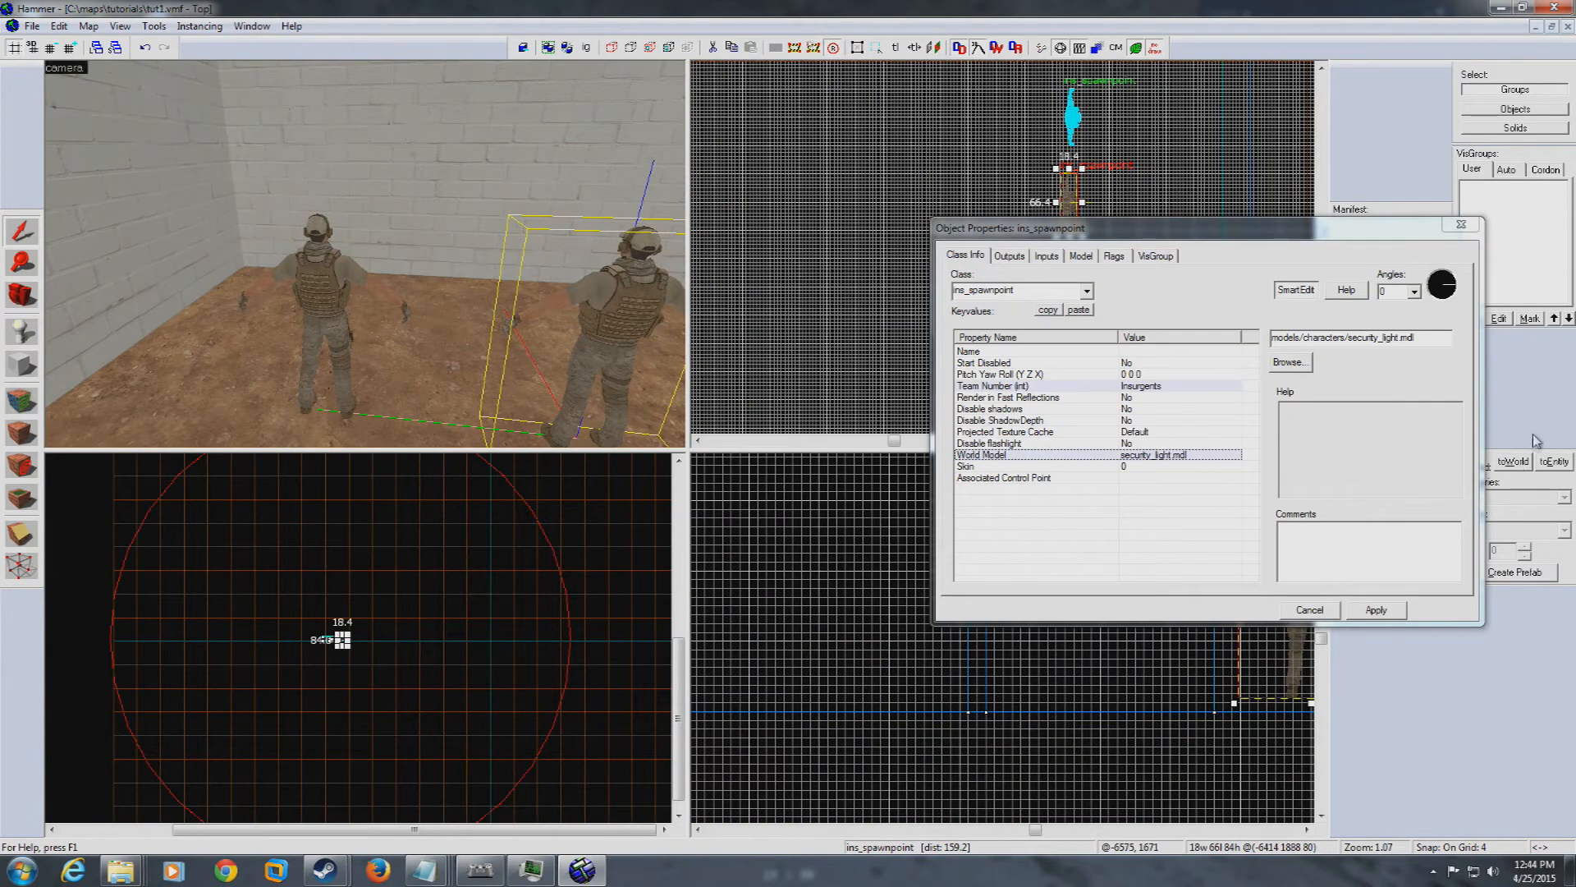
drag(1436, 339, 1232, 343)
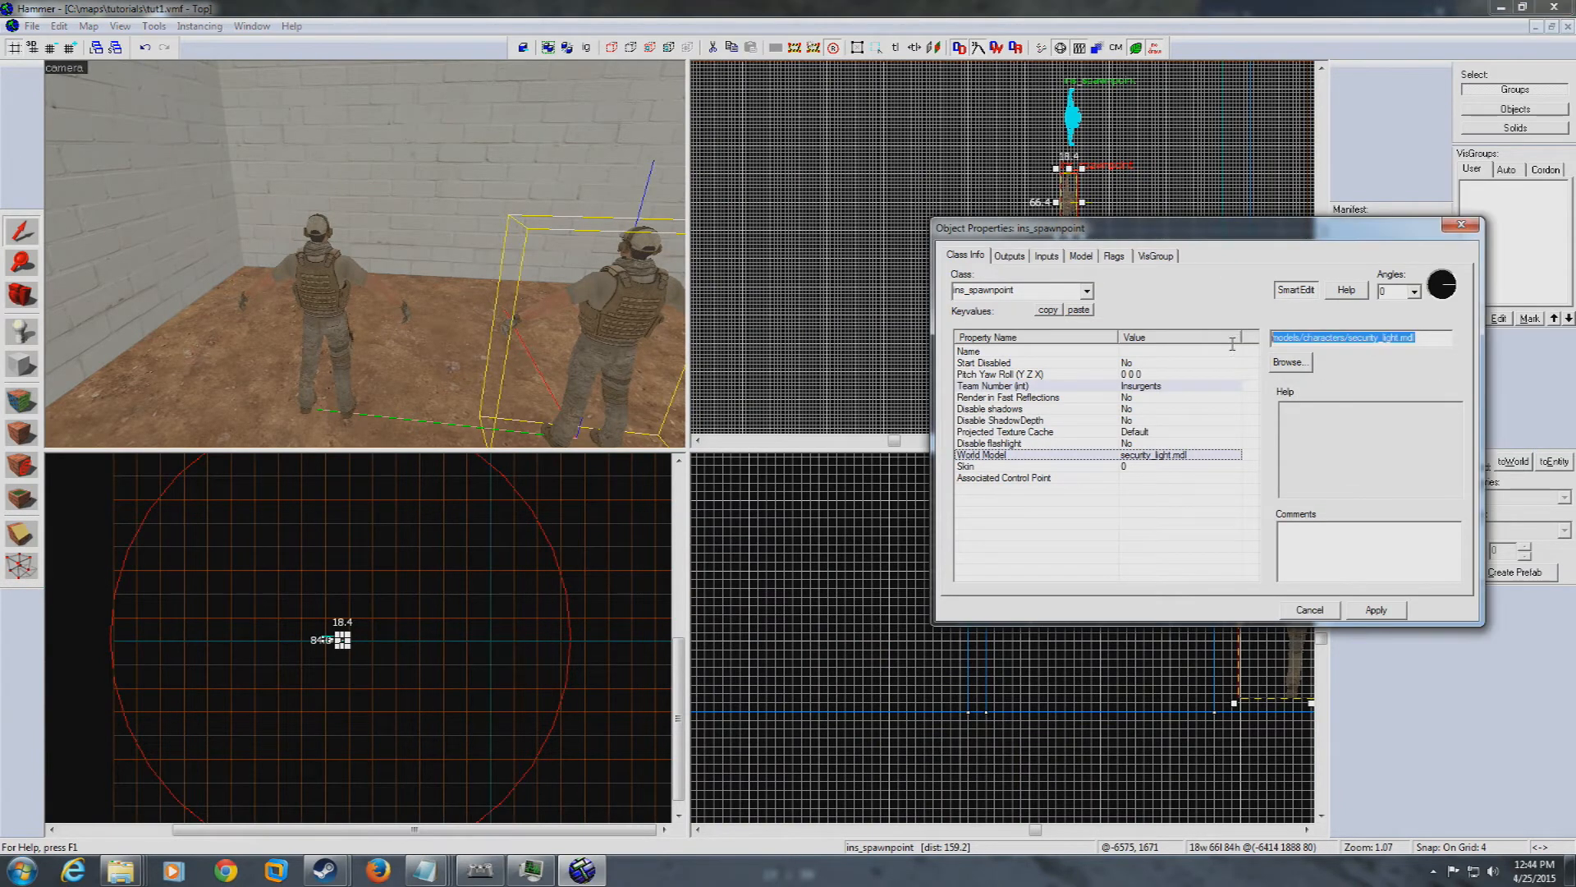
key(ctrl+v)
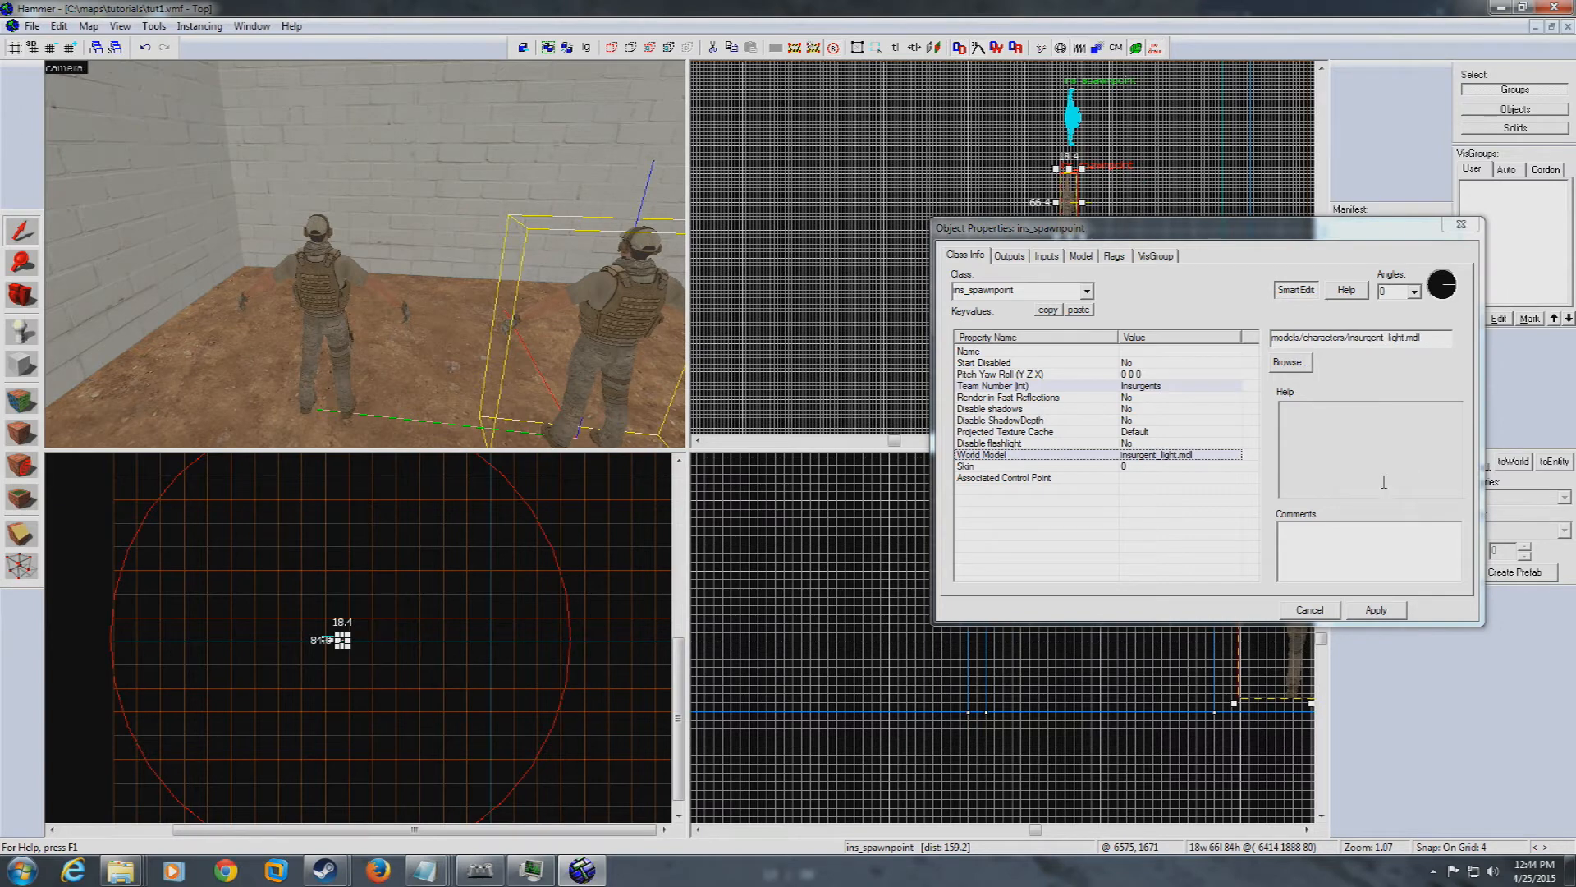
click(1400, 610)
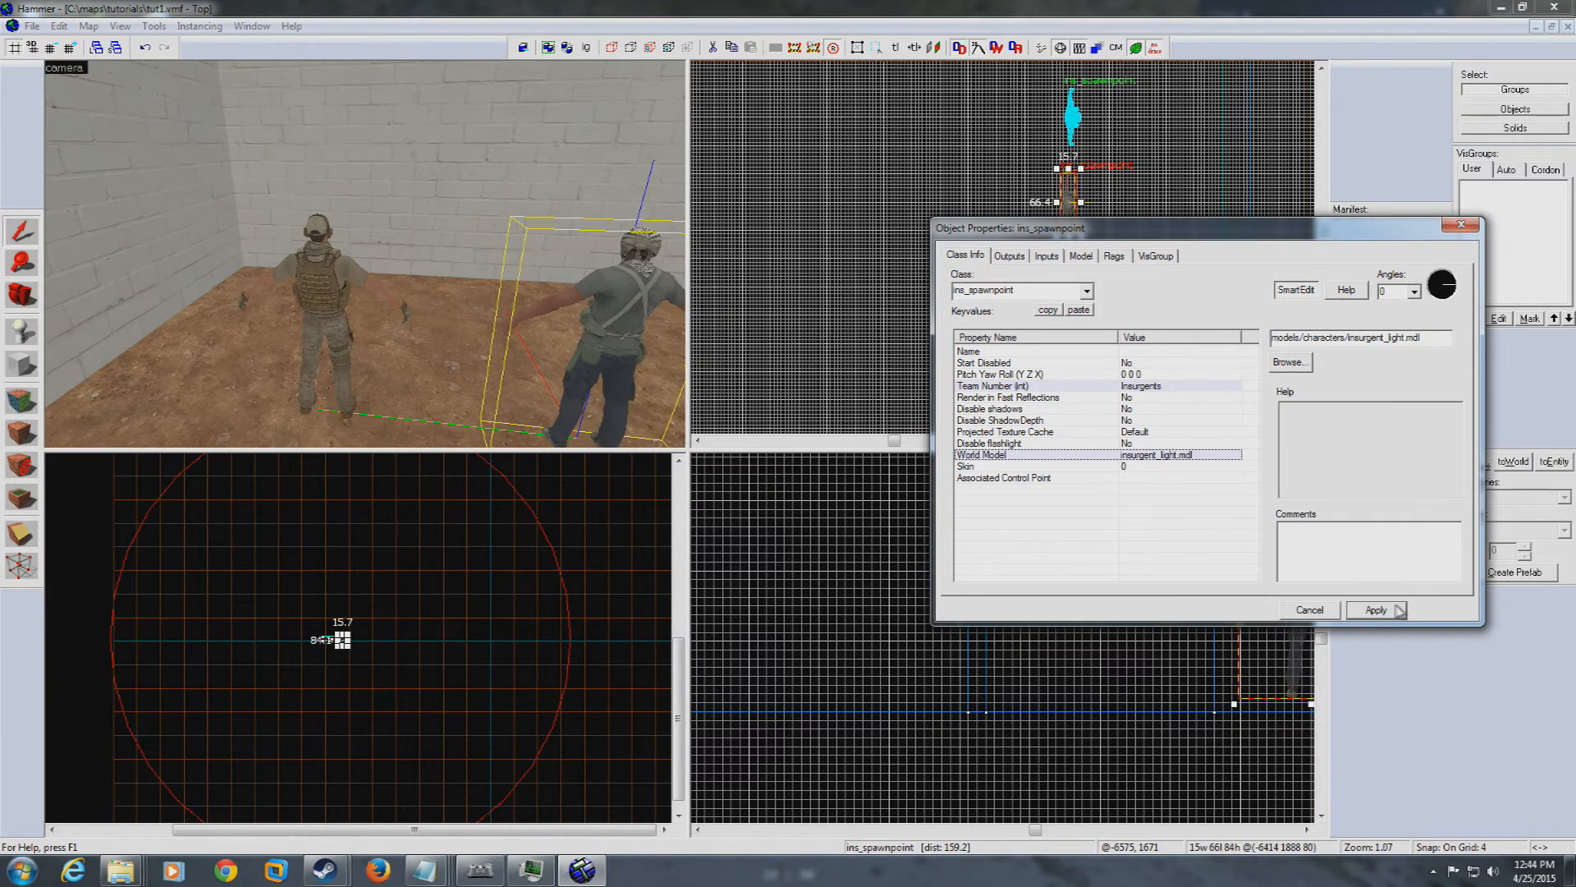
click(1460, 225)
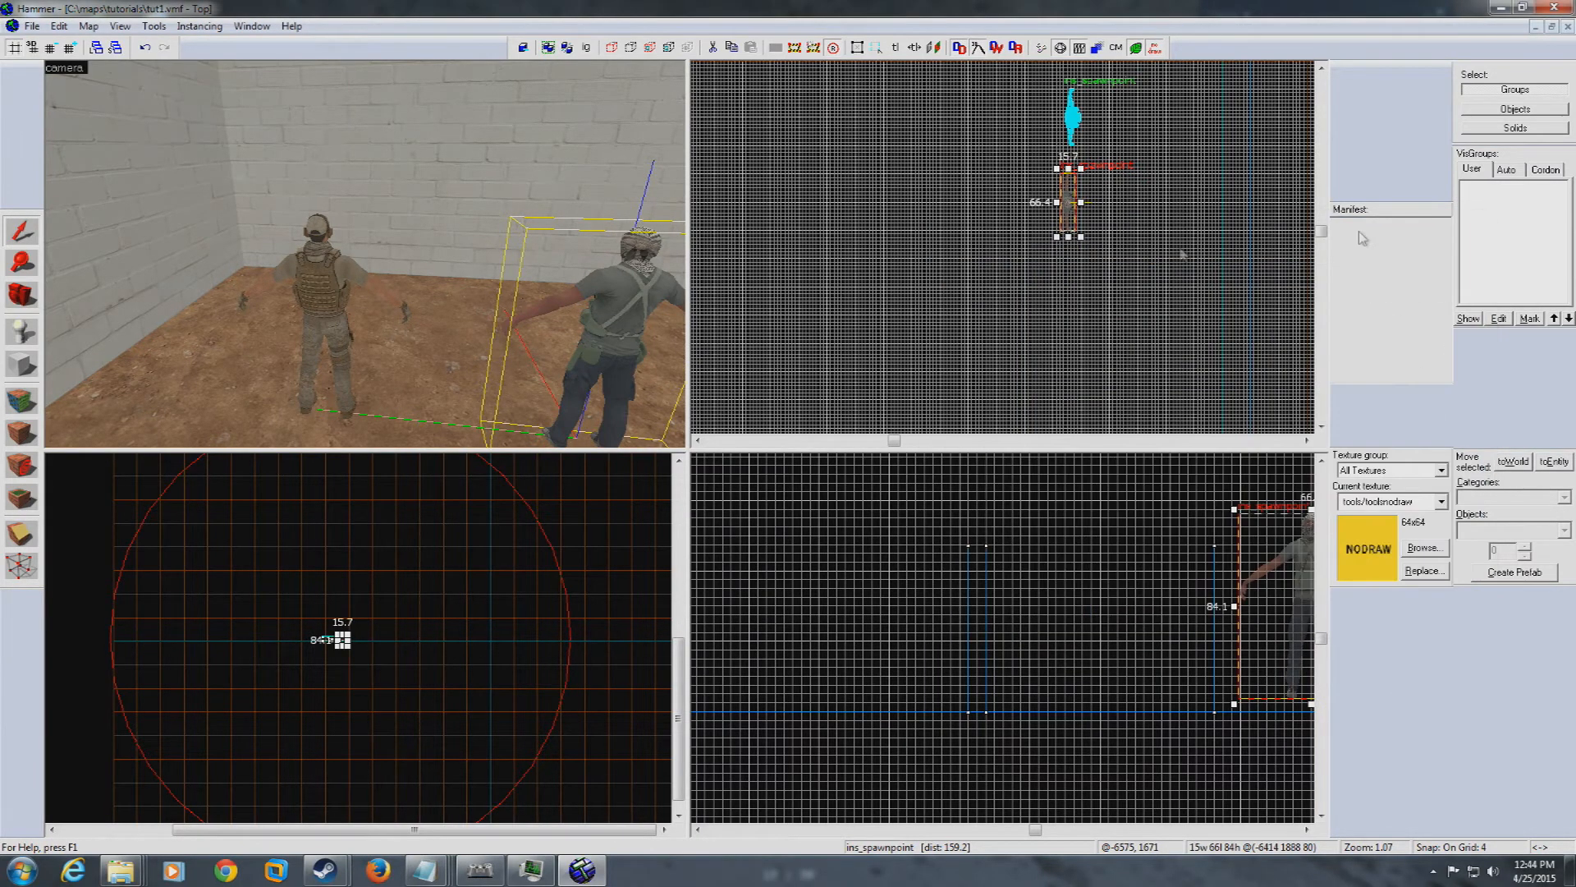
Compile and run the tut1 map with Normal BSP, Fast VIS and Fast RAD
key(z)
key(w)
key(w)
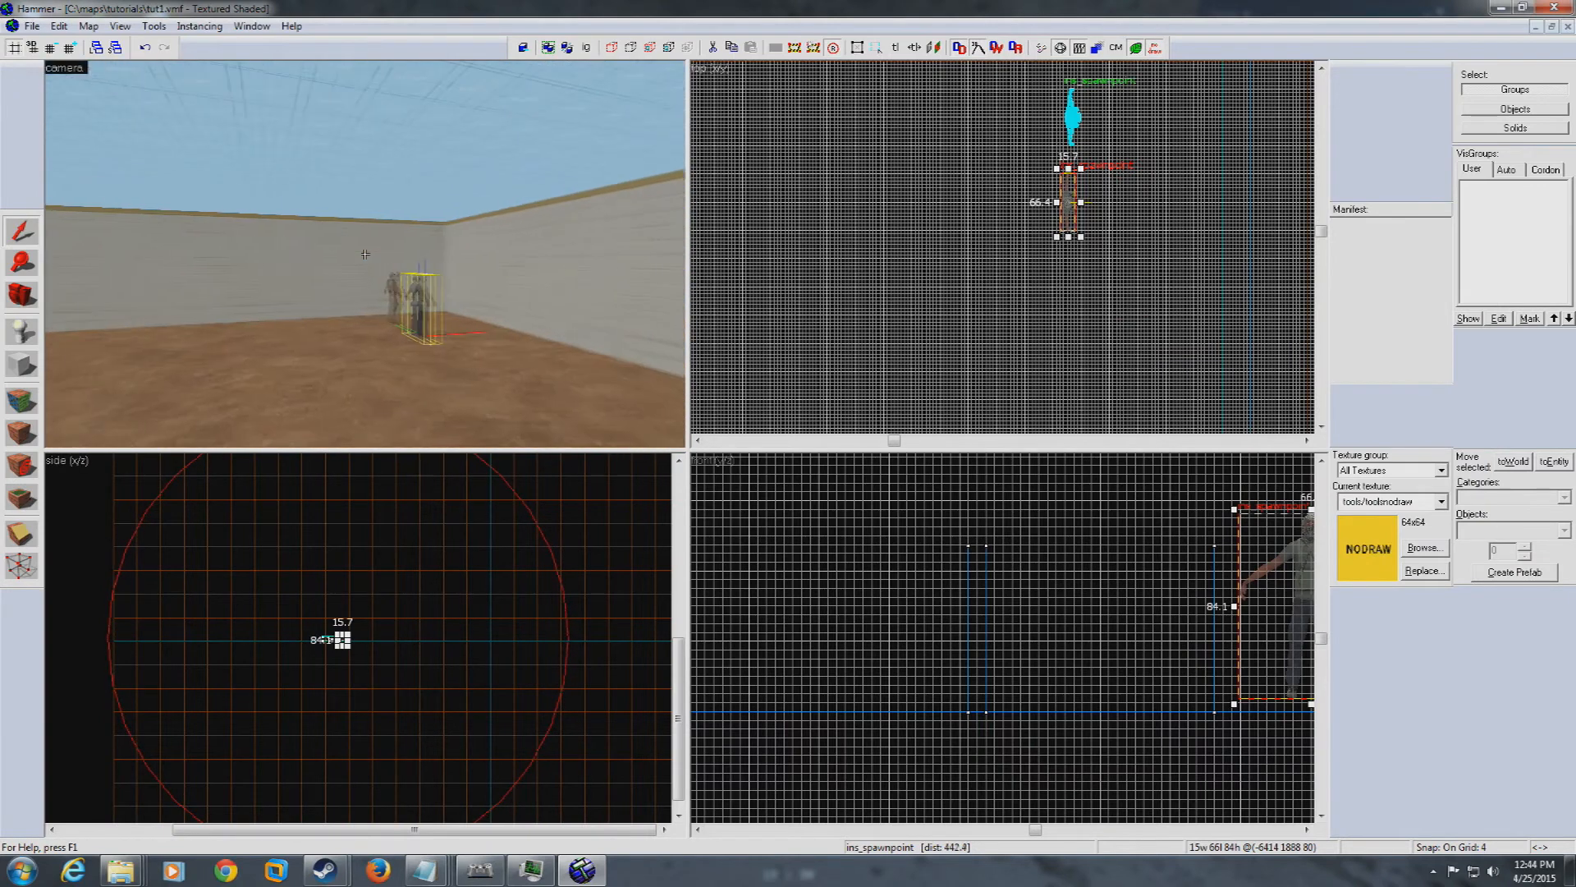
key(w)
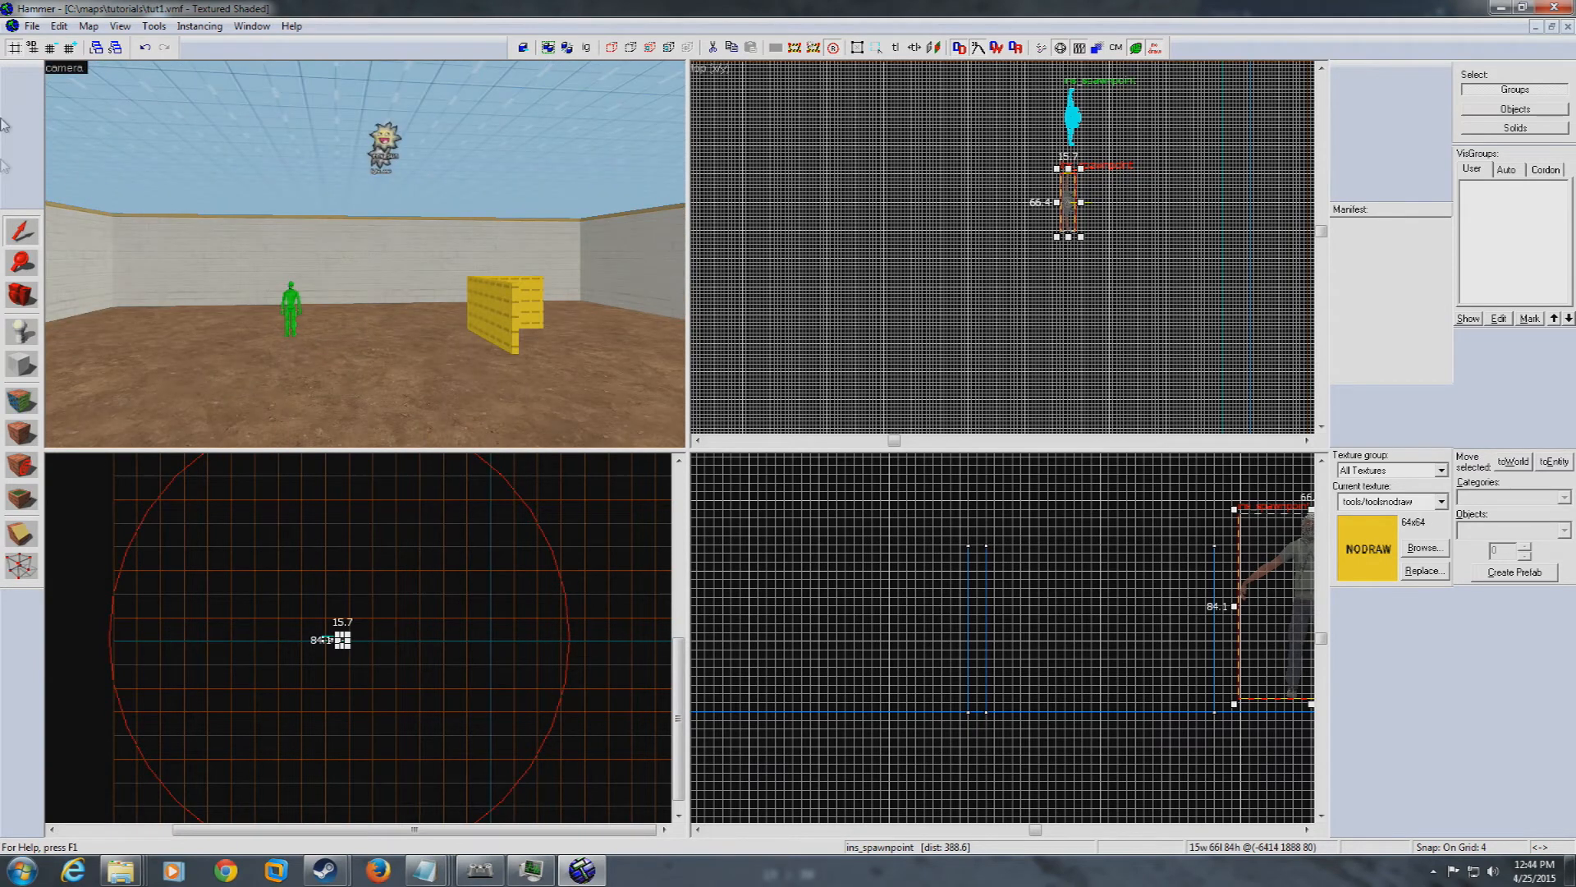
click(30, 26)
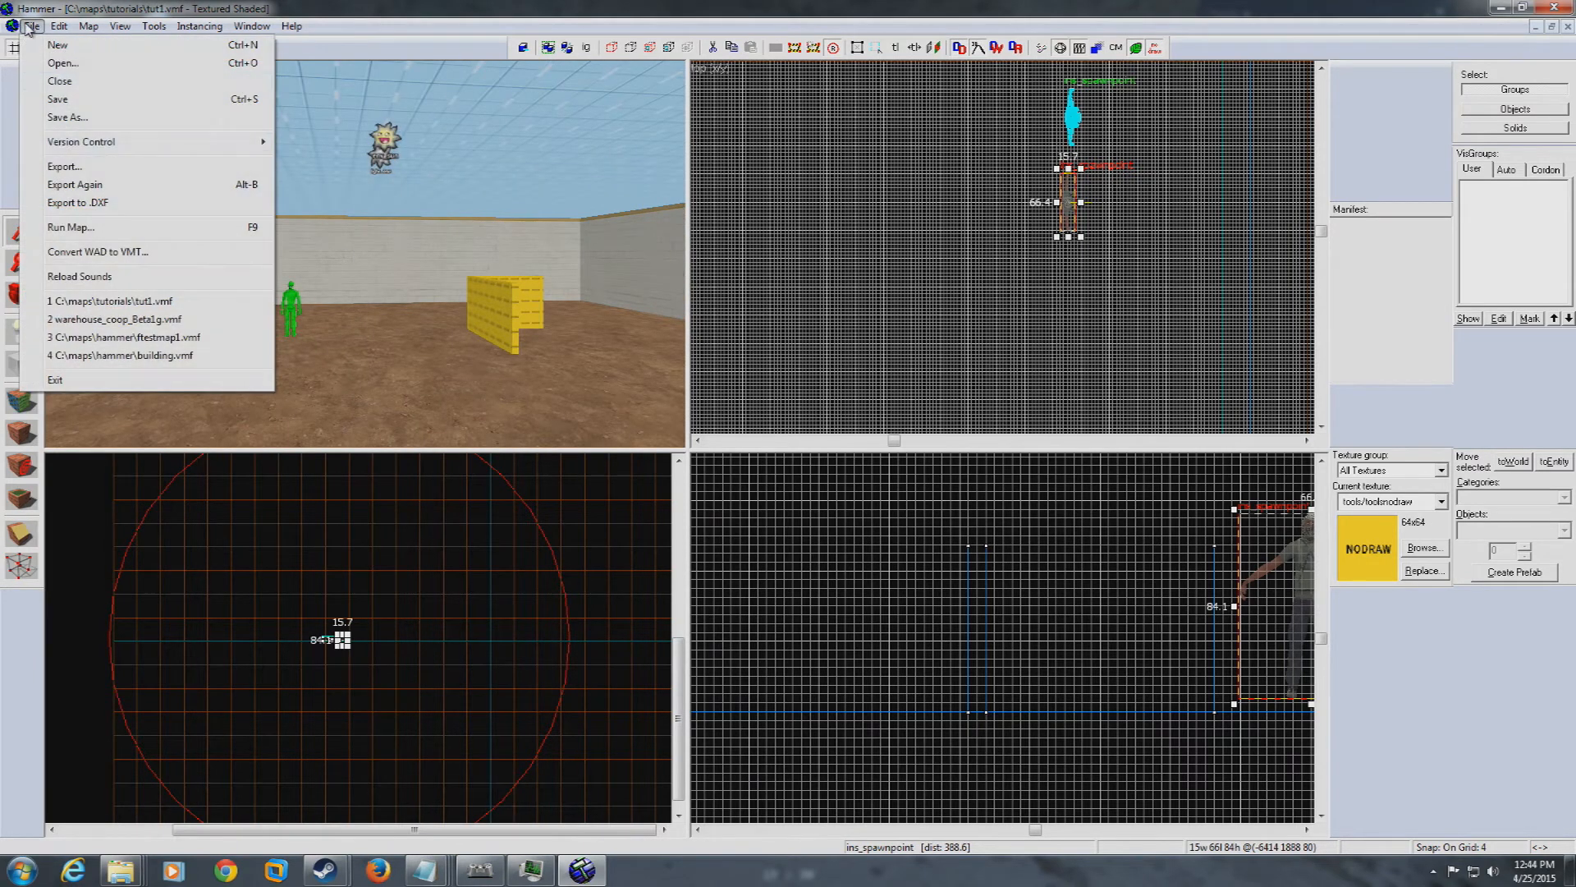
click(93, 228)
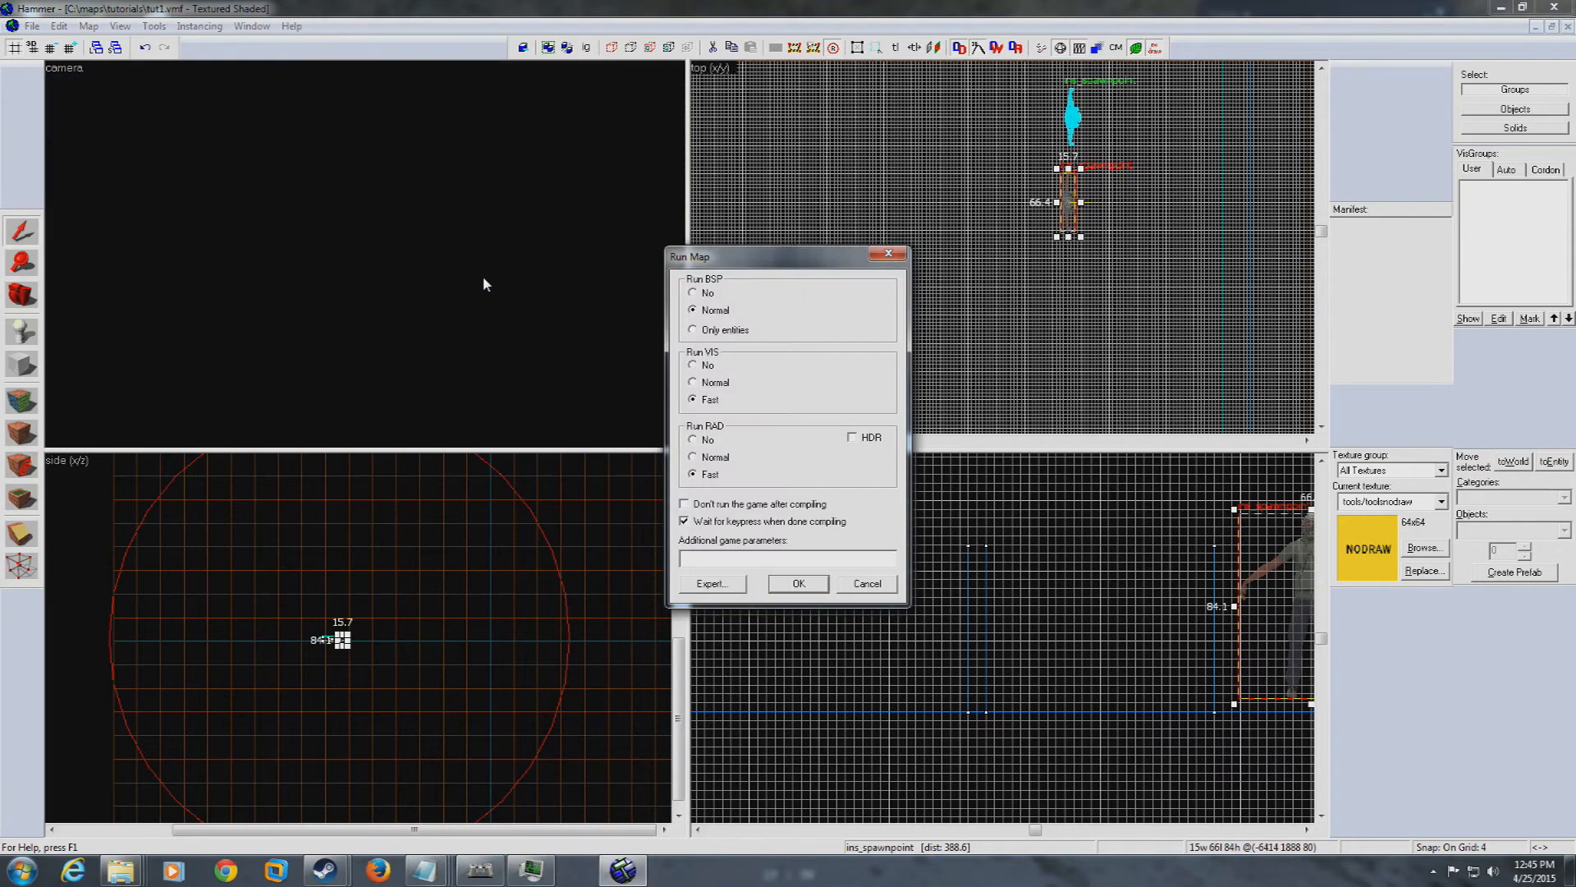
click(796, 584)
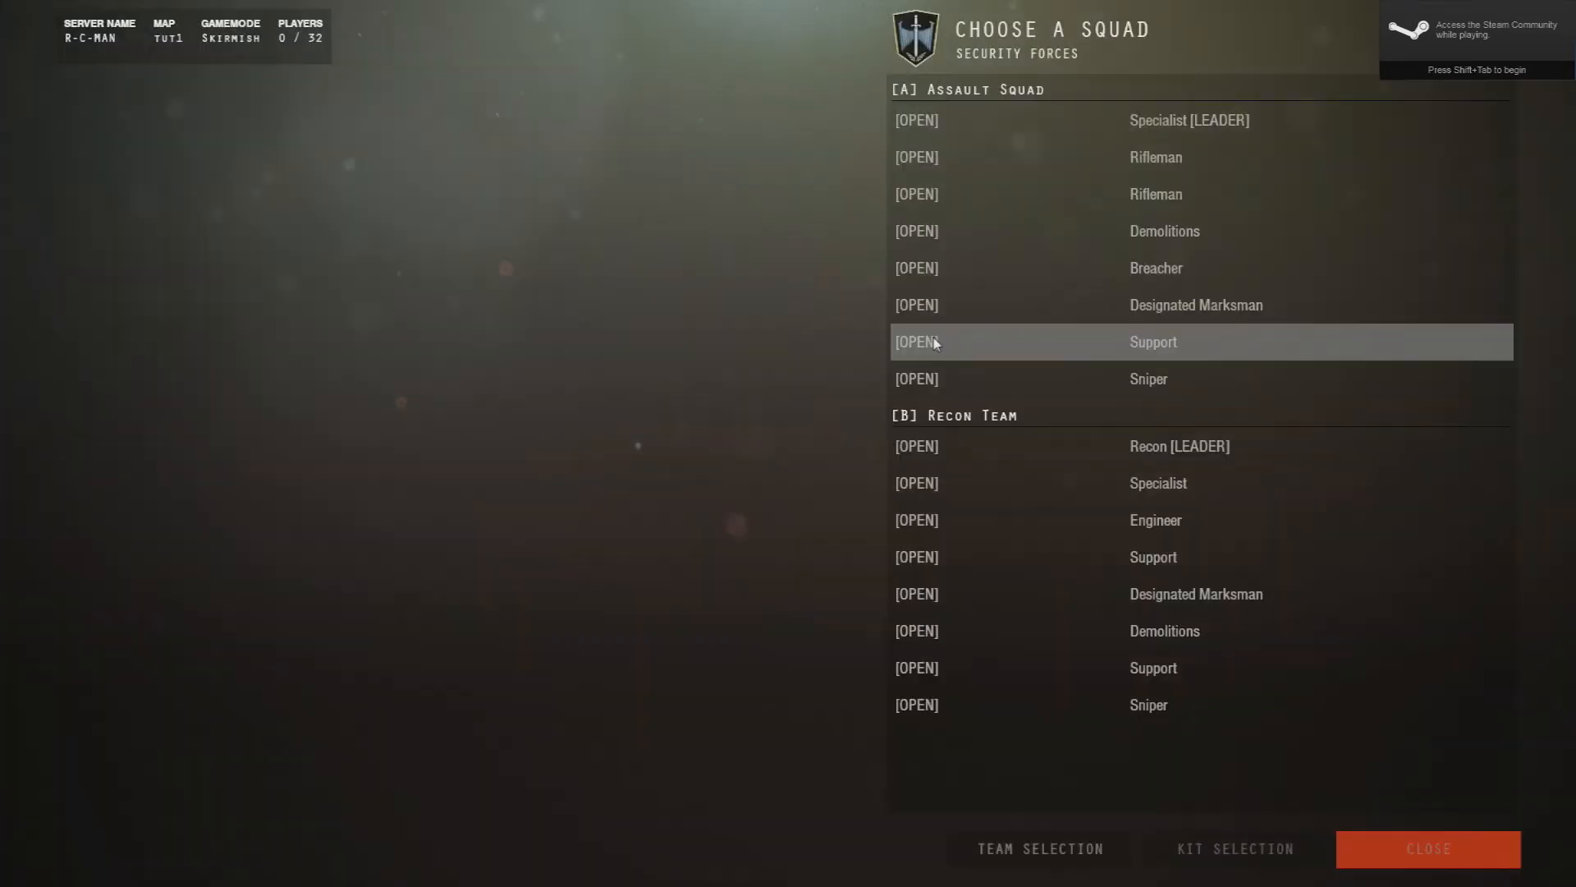
Join the test game as Specialist [LEADER] of the Security Assault Squad and accept the default MK18 kit
click(1184, 119)
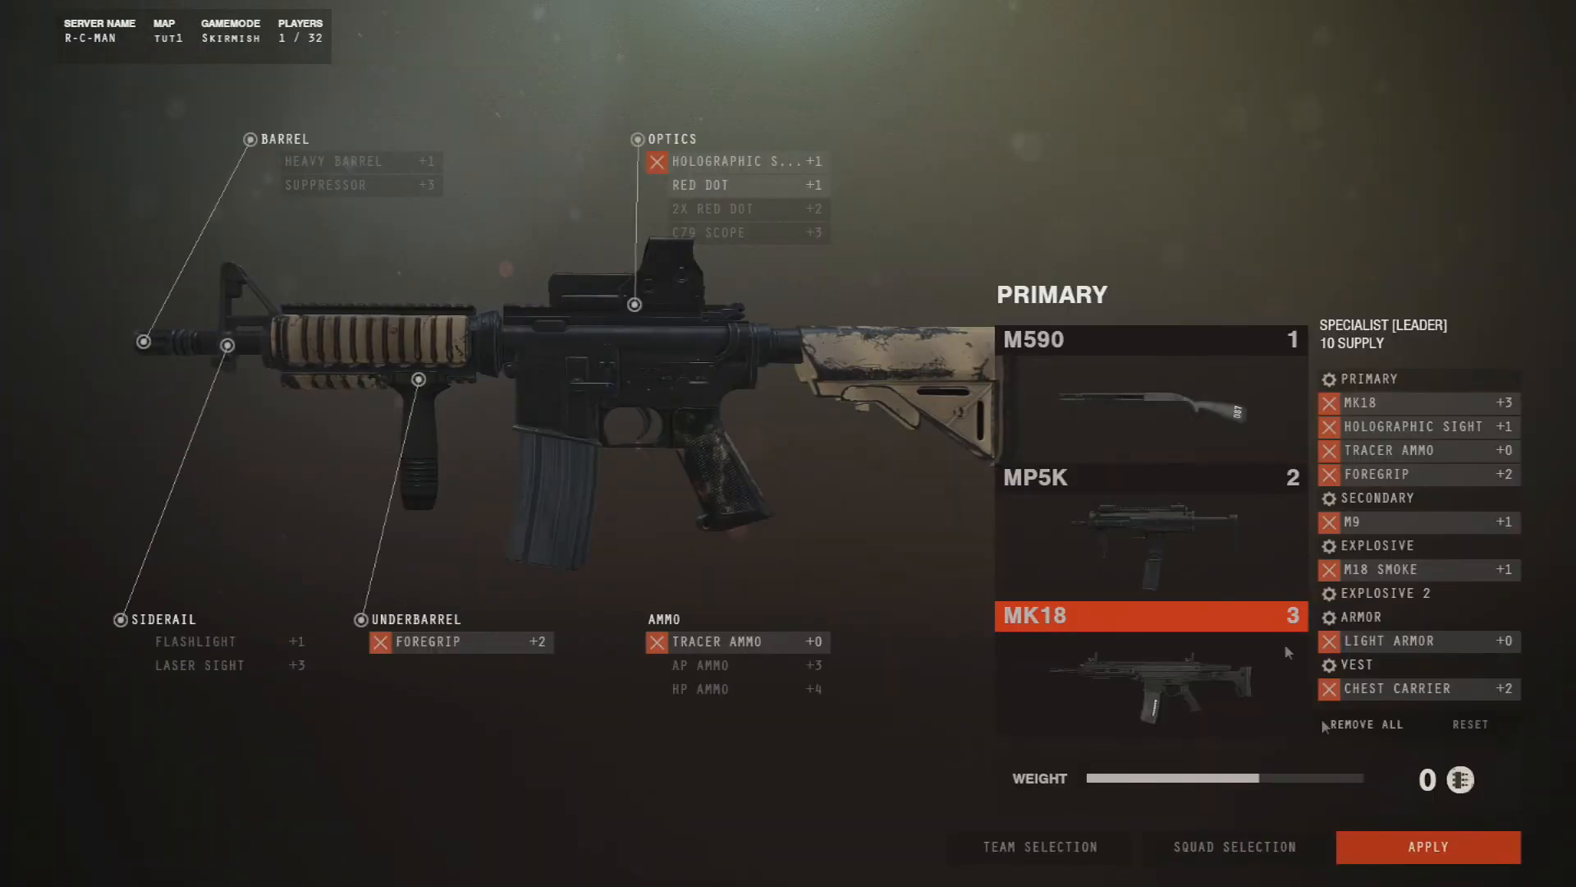
click(1433, 850)
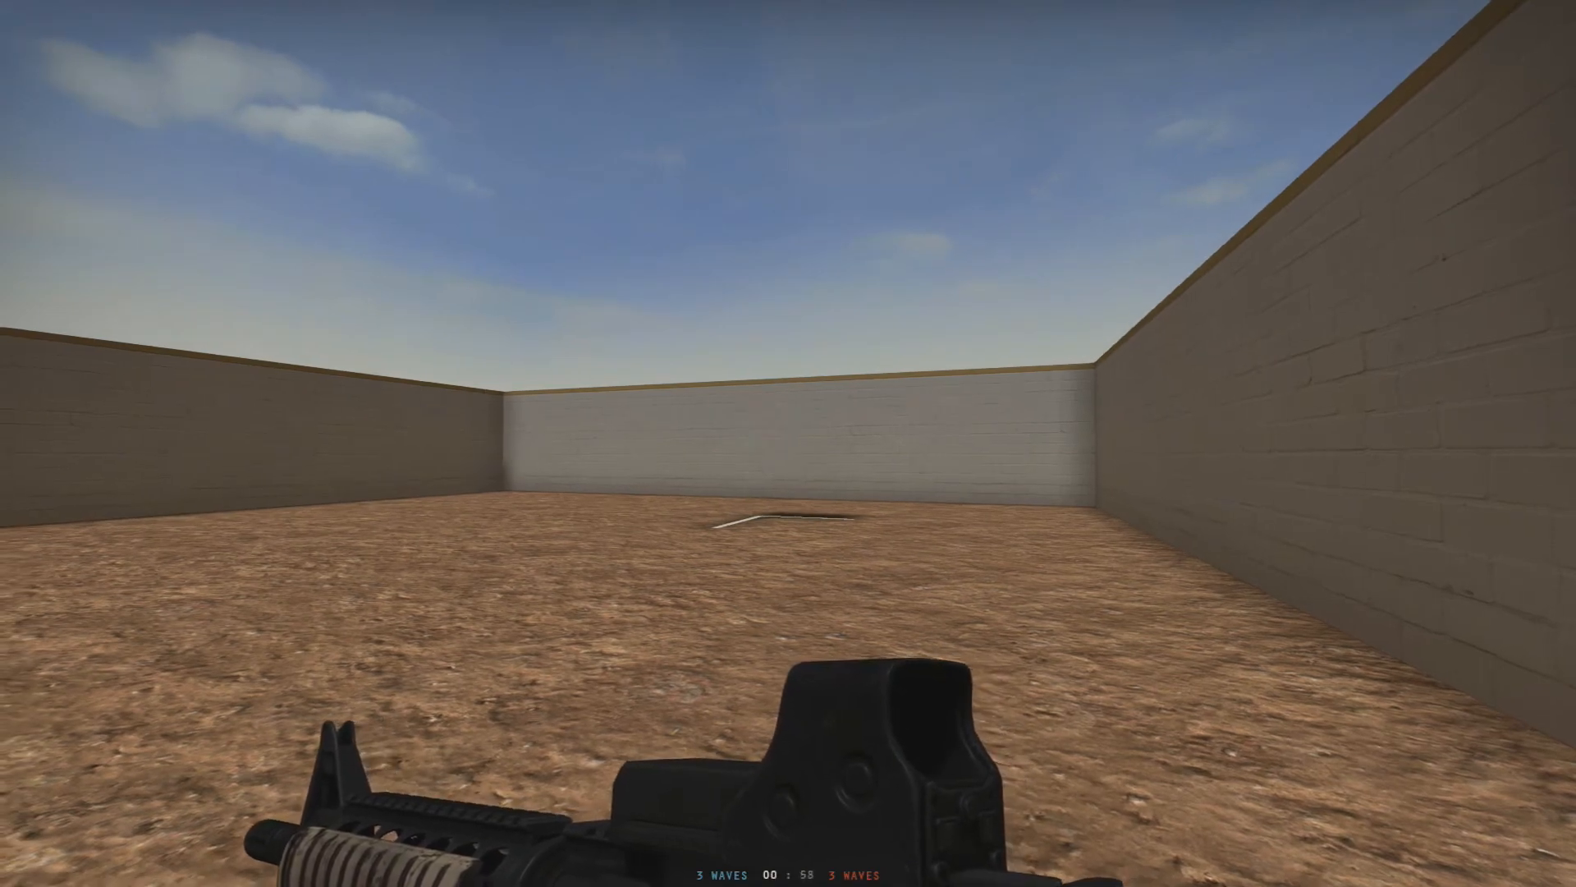
Walk up to and around the nodraw walls in the middle of the room to examine how they render in game
key(w)
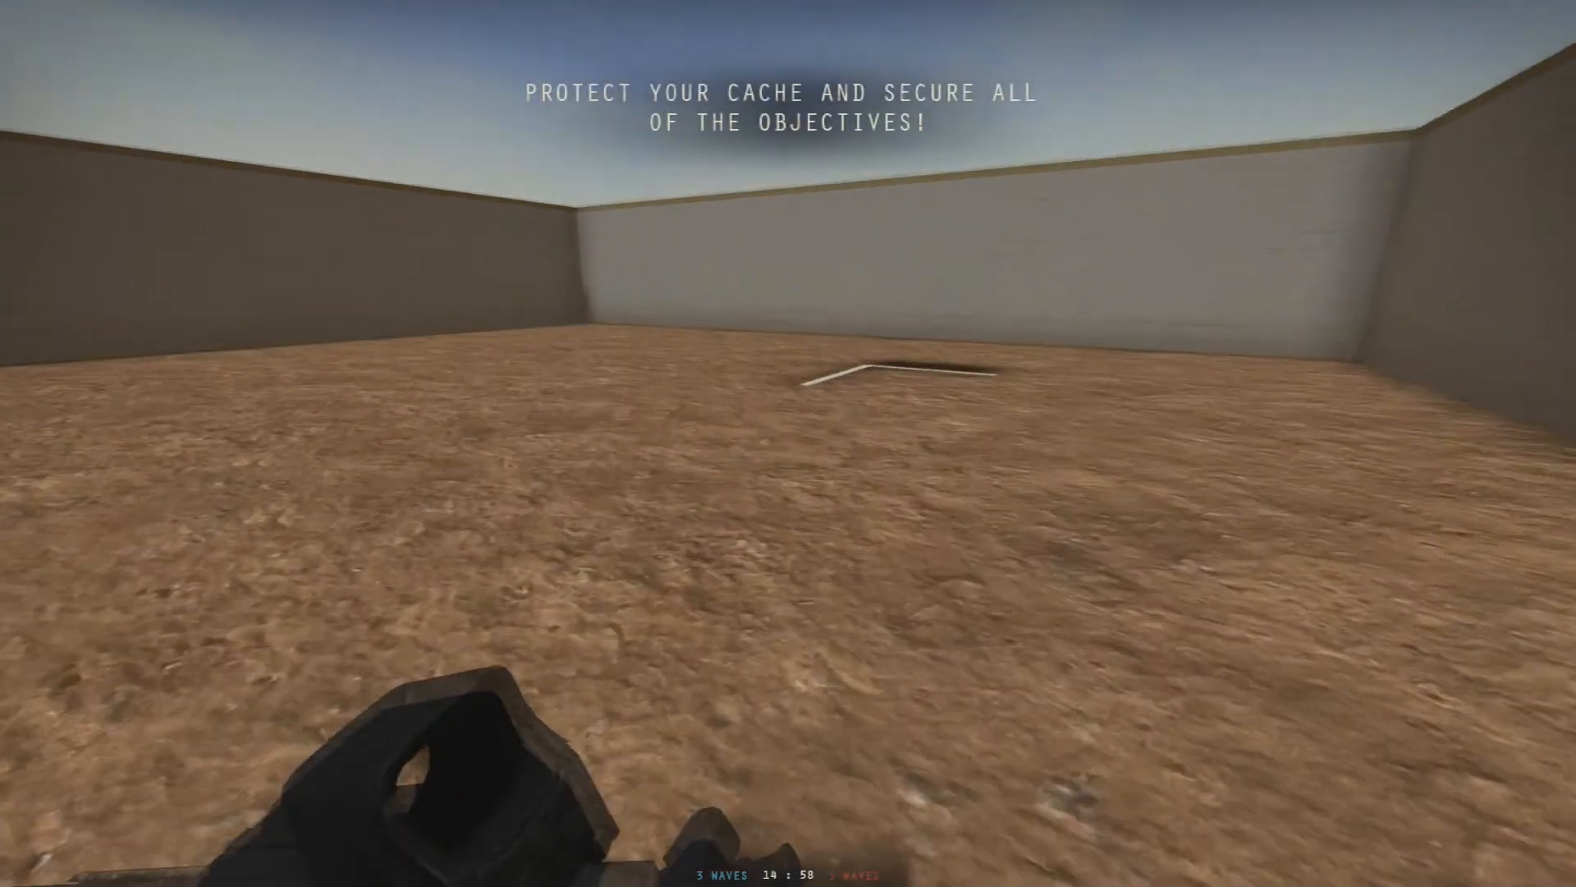
key(w)
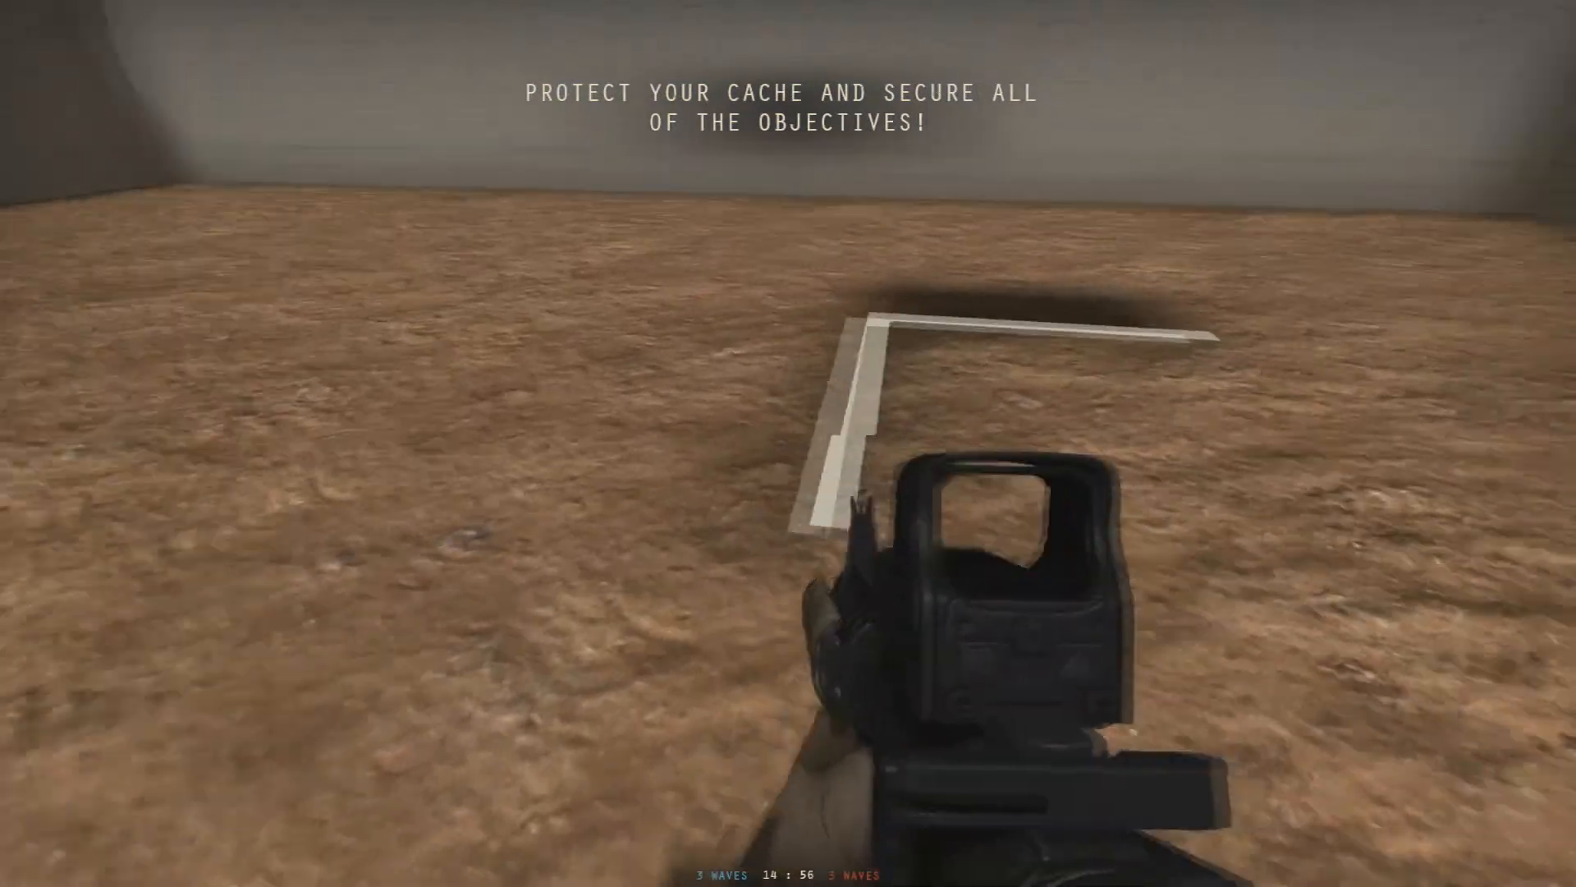
key(w)
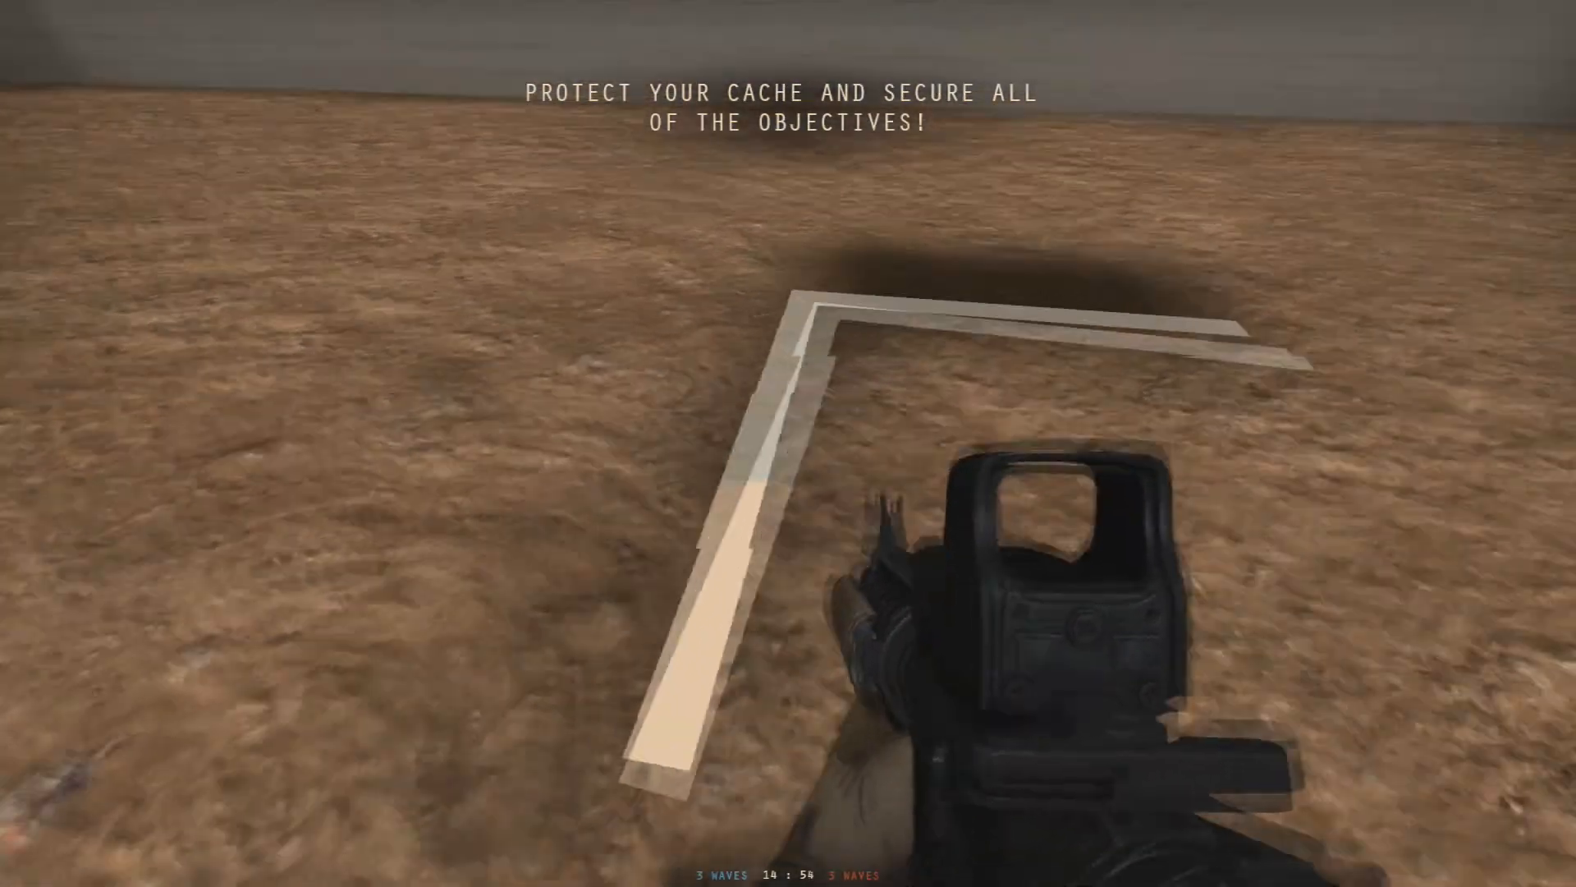
key(w)
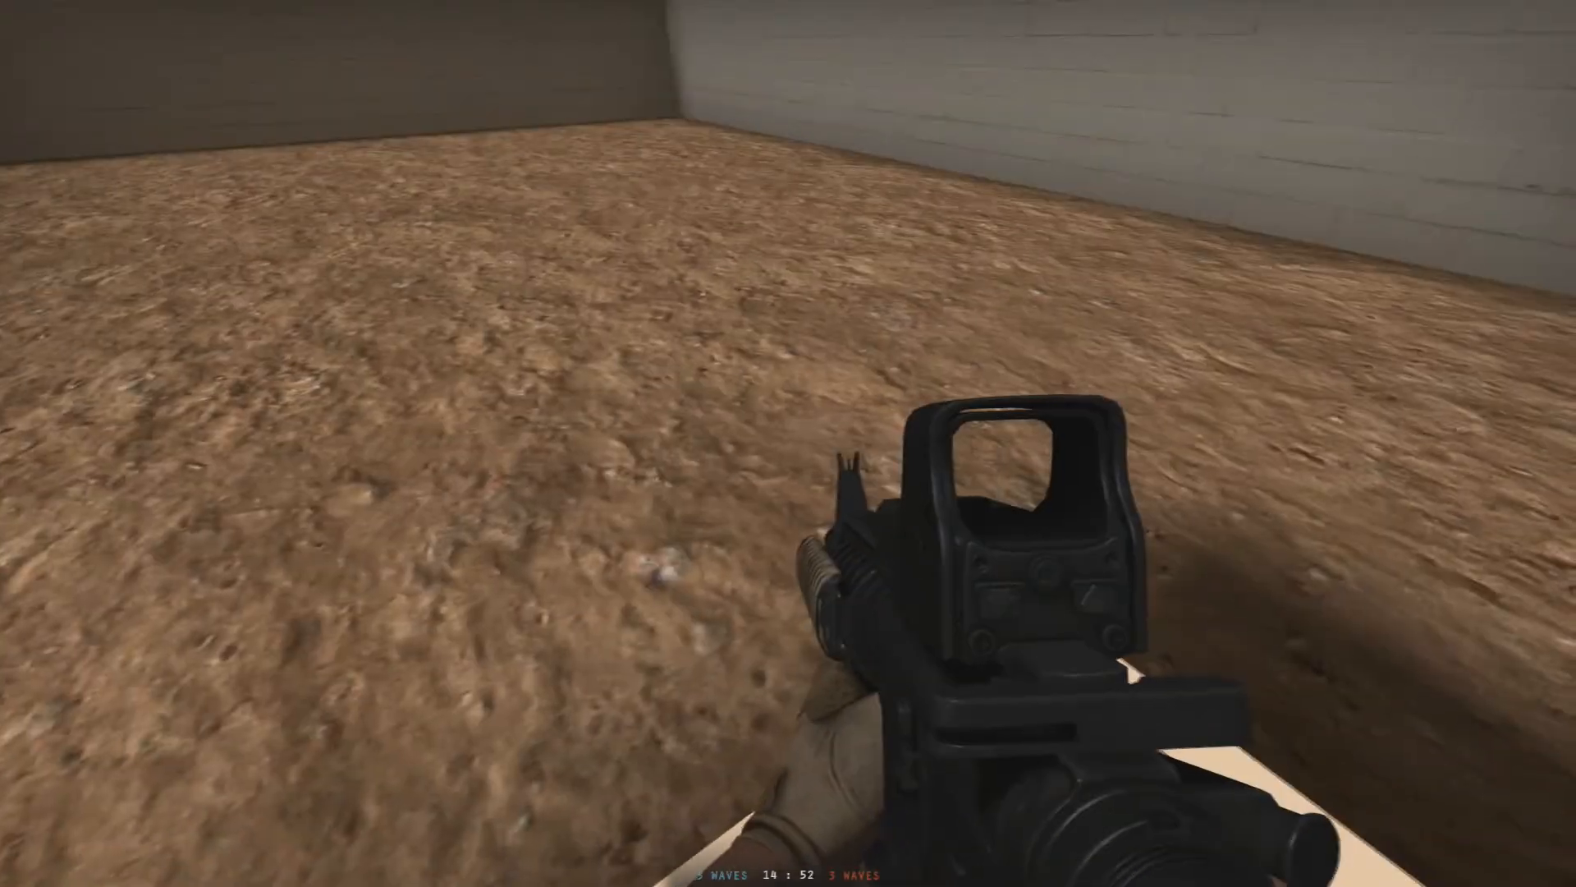
key(w)
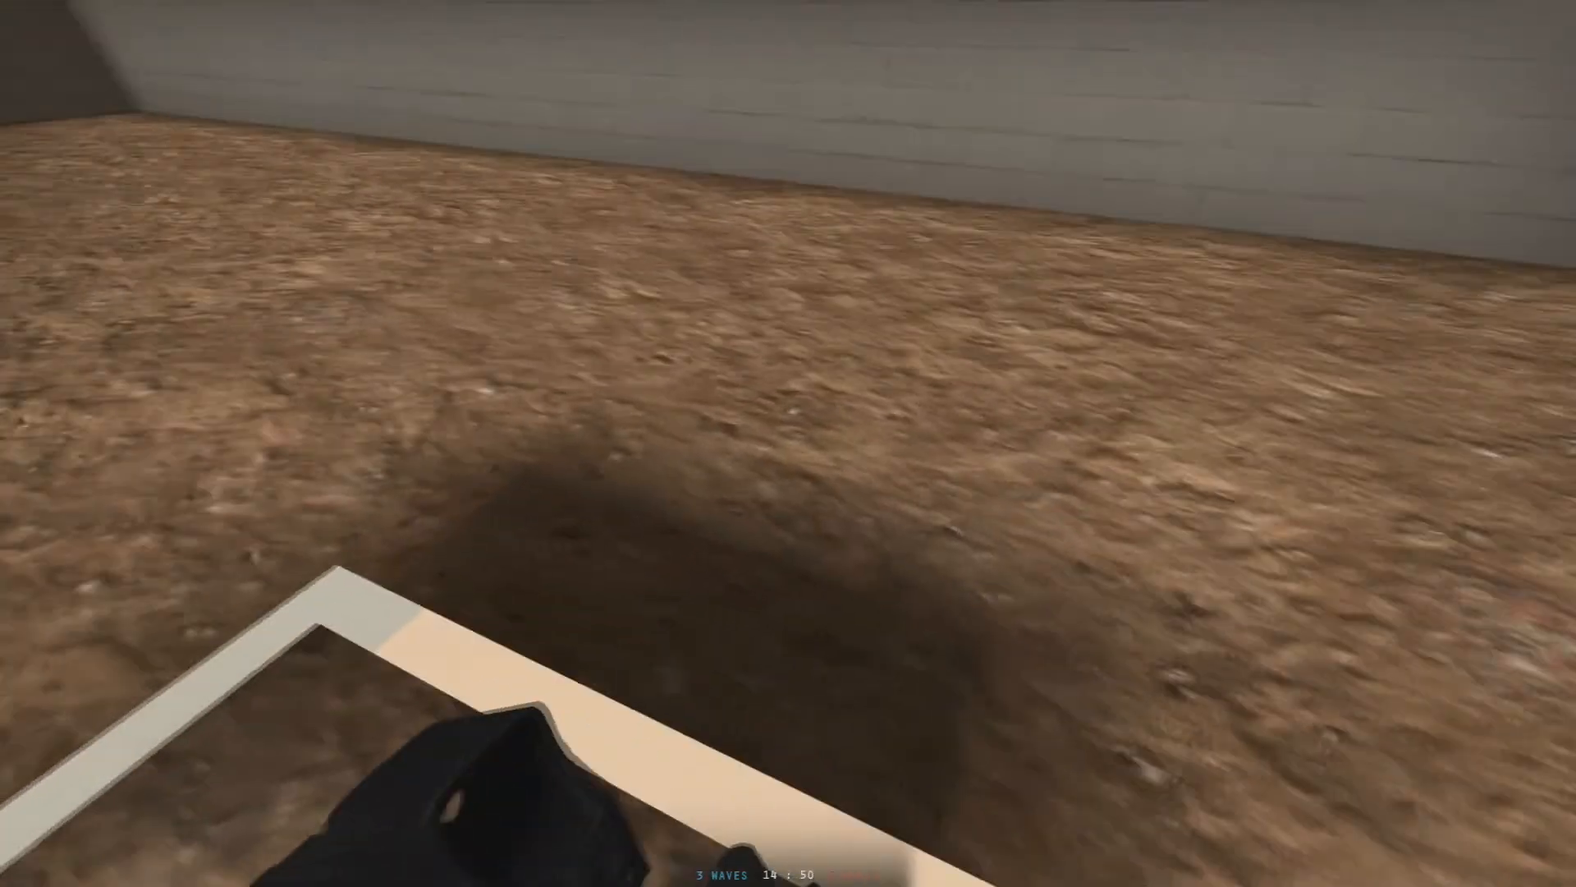
key(w)
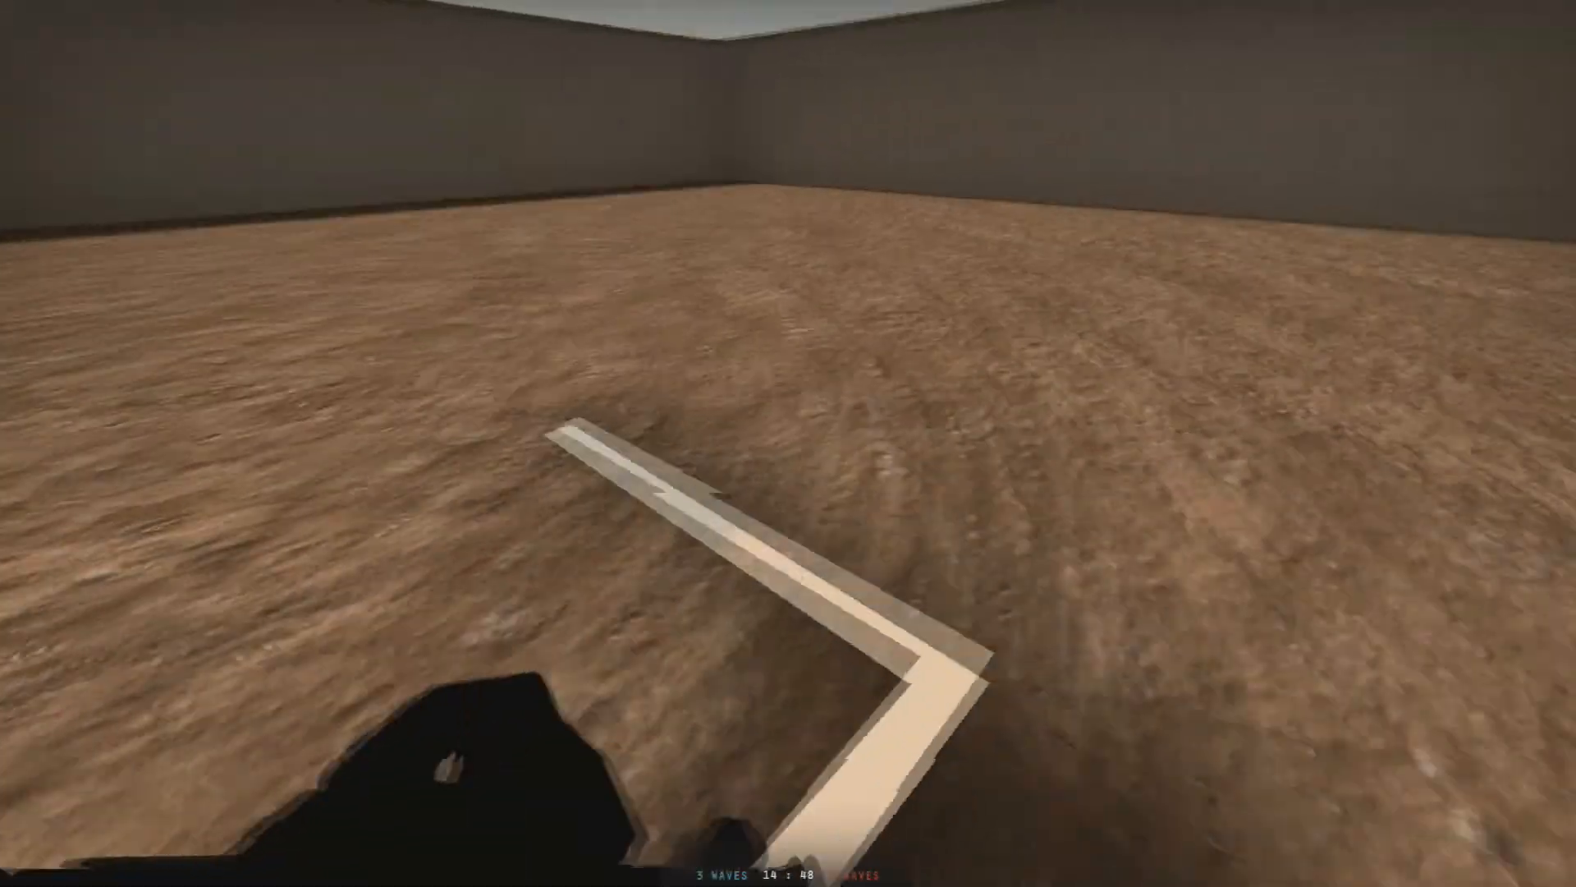
key(a)
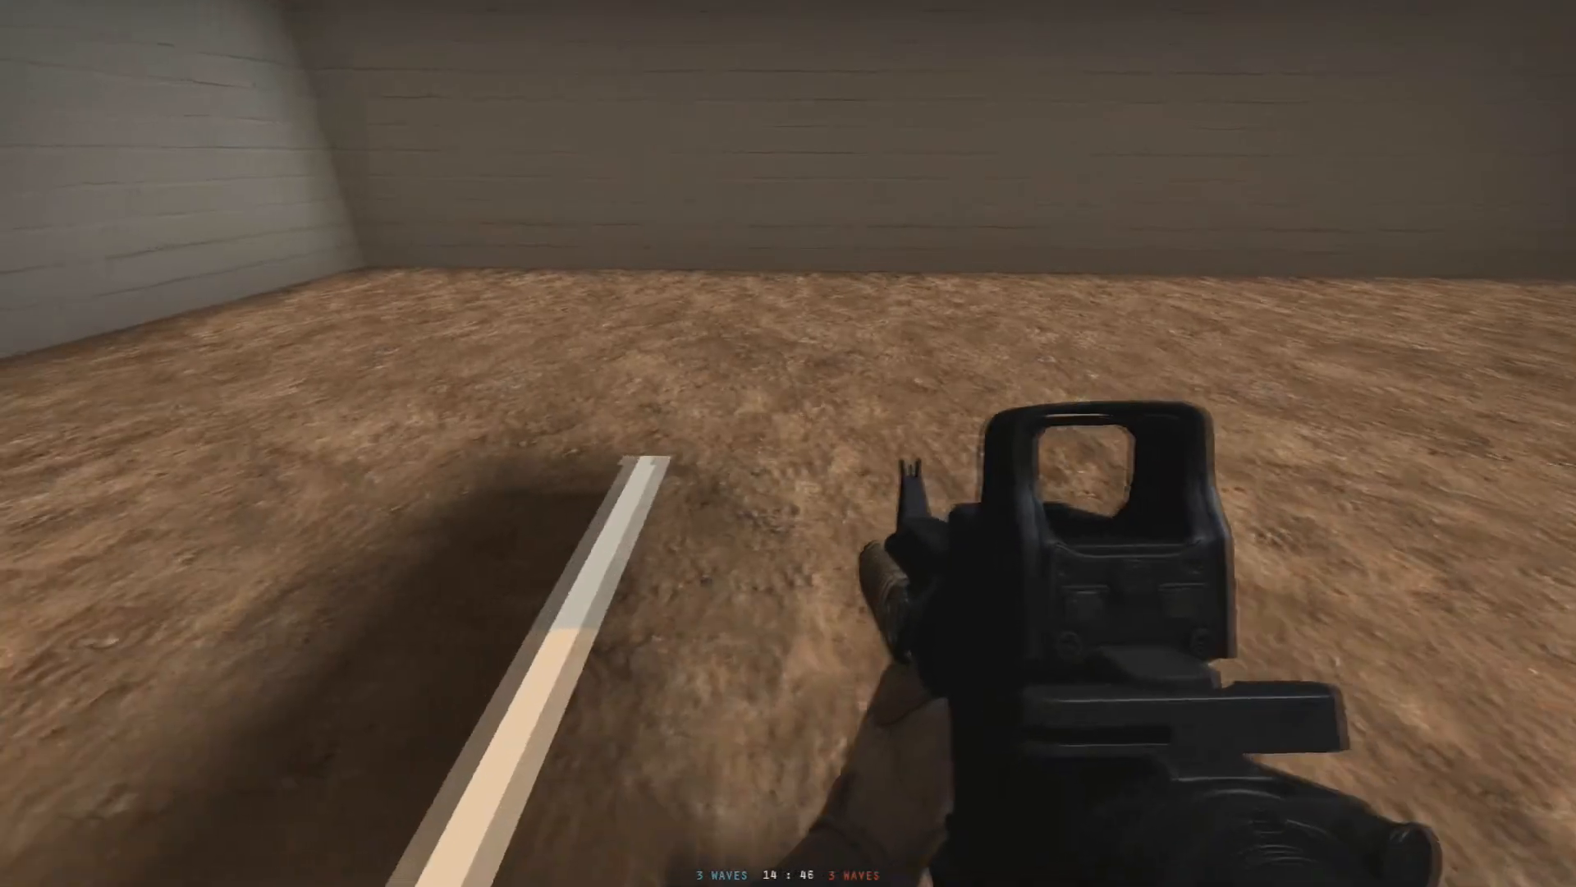
key(w)
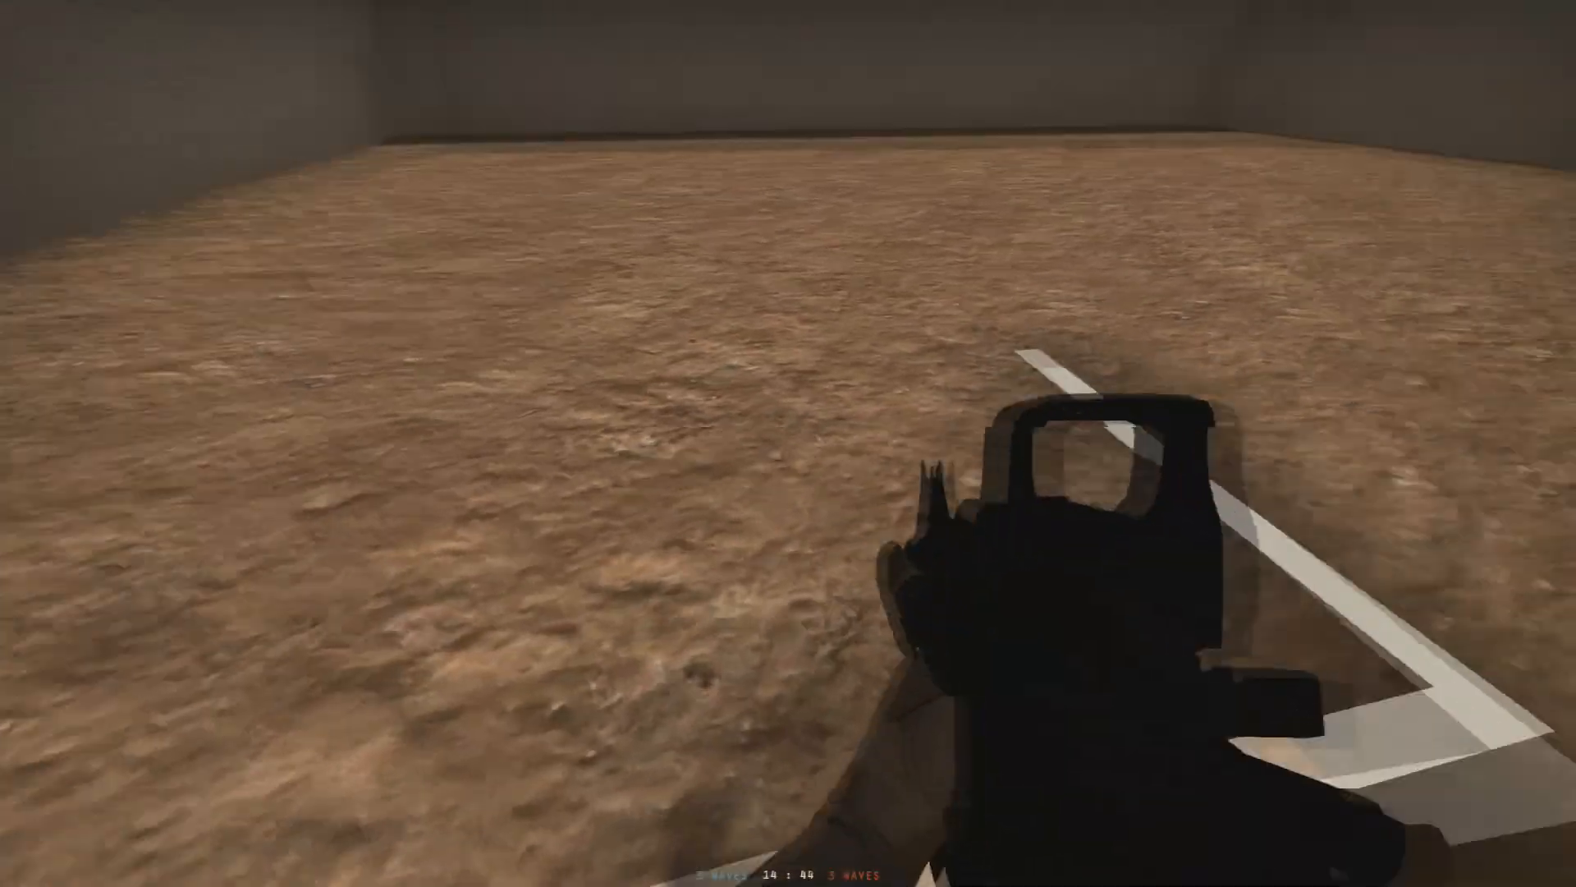
key(w)
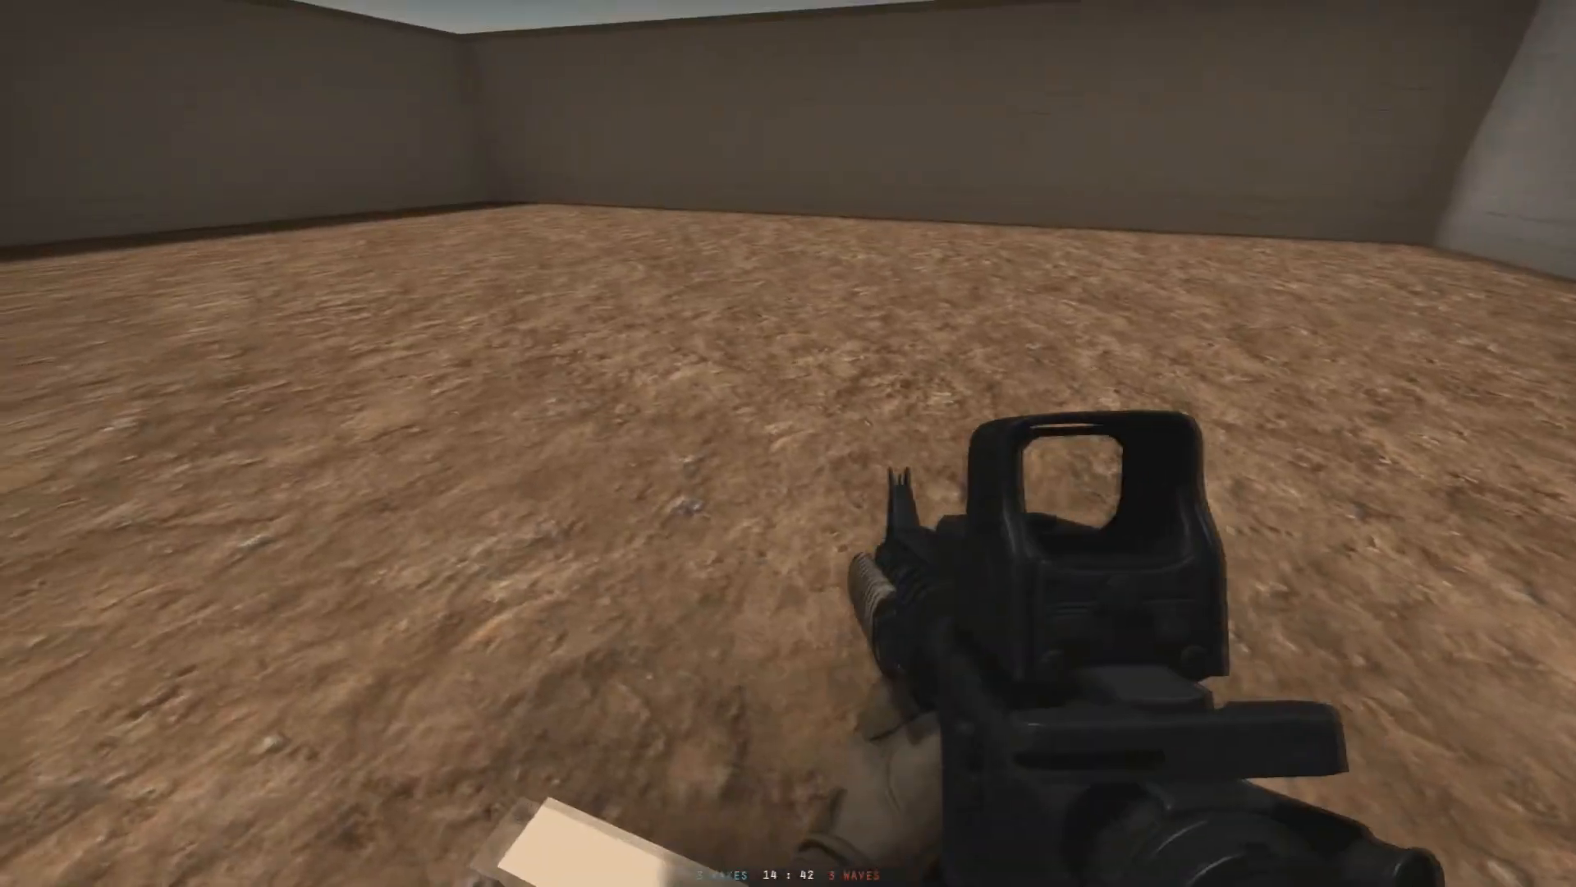
Walk through the room in game to examine the outer walls, lighting and sky, firing test shots at a wall
key(w)
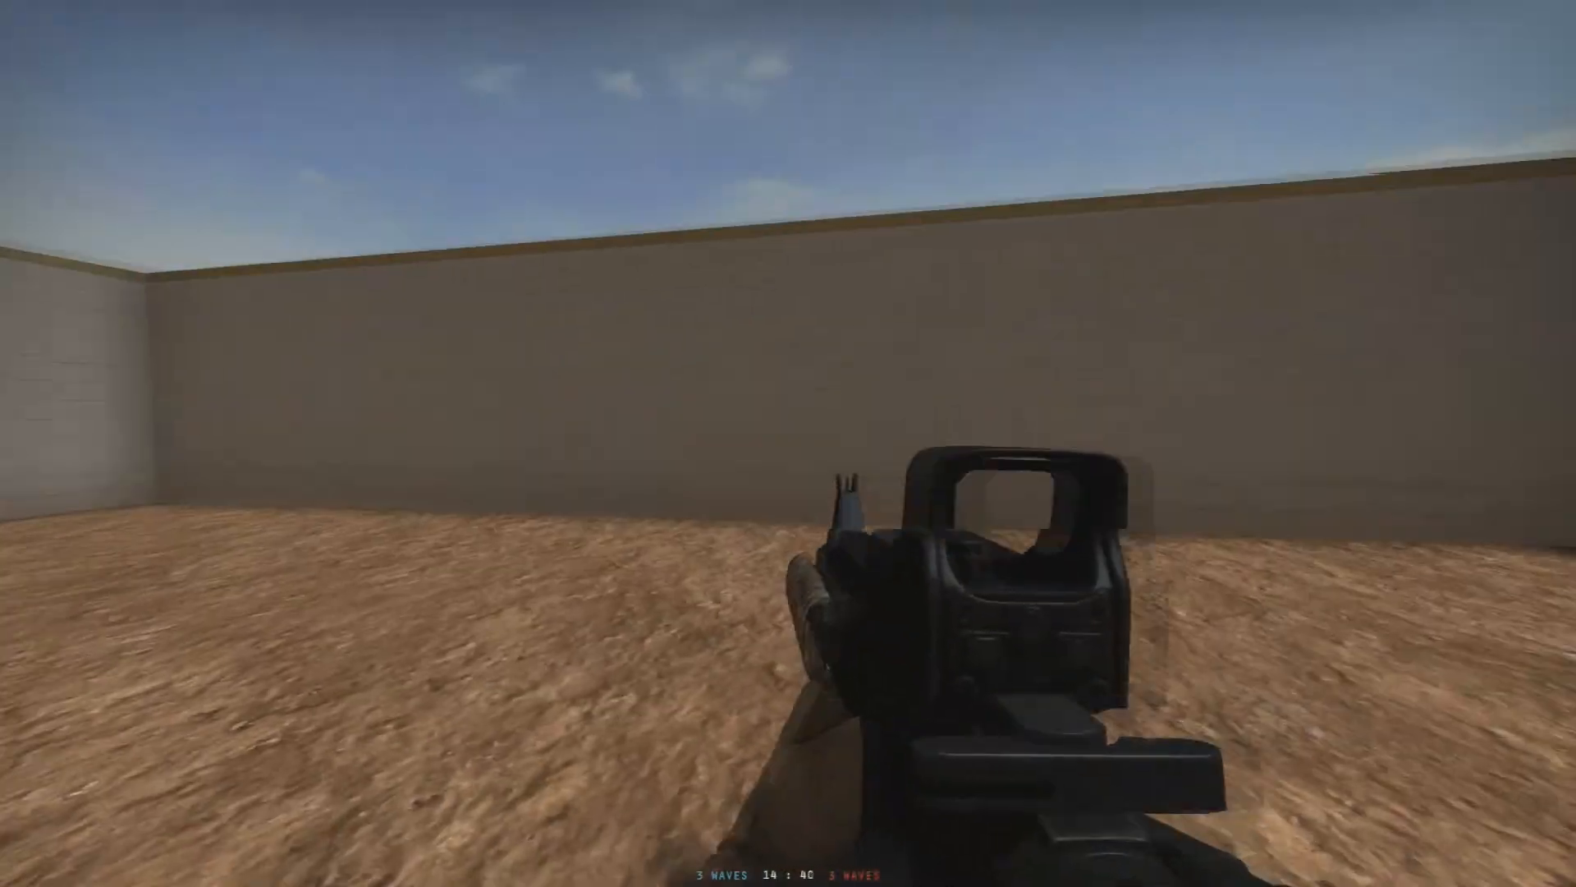
key(w)
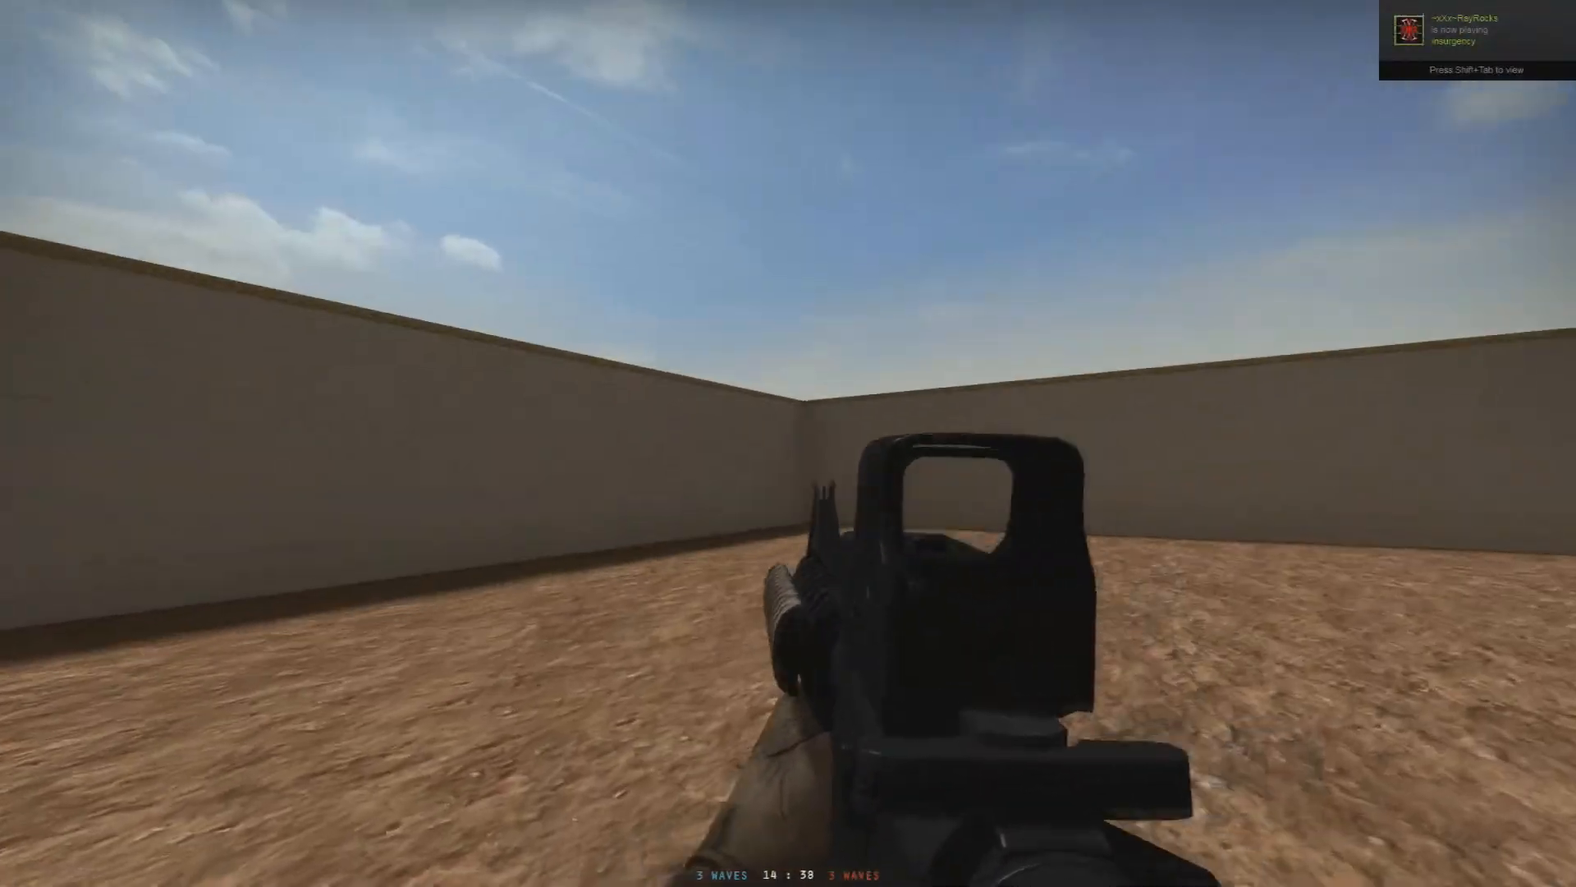
key(w)
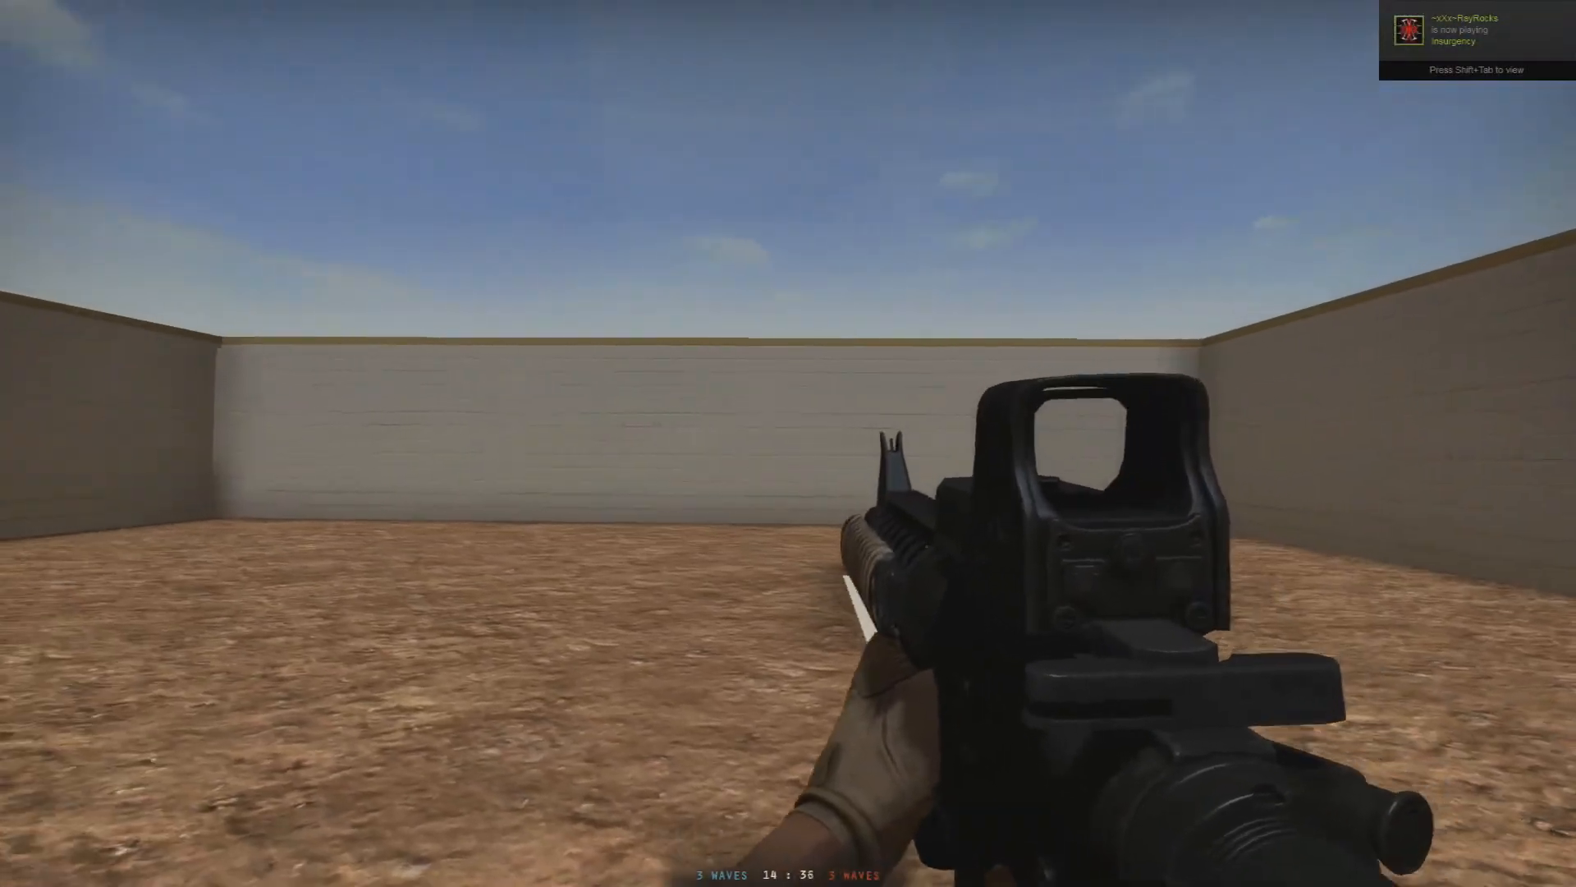
key(w)
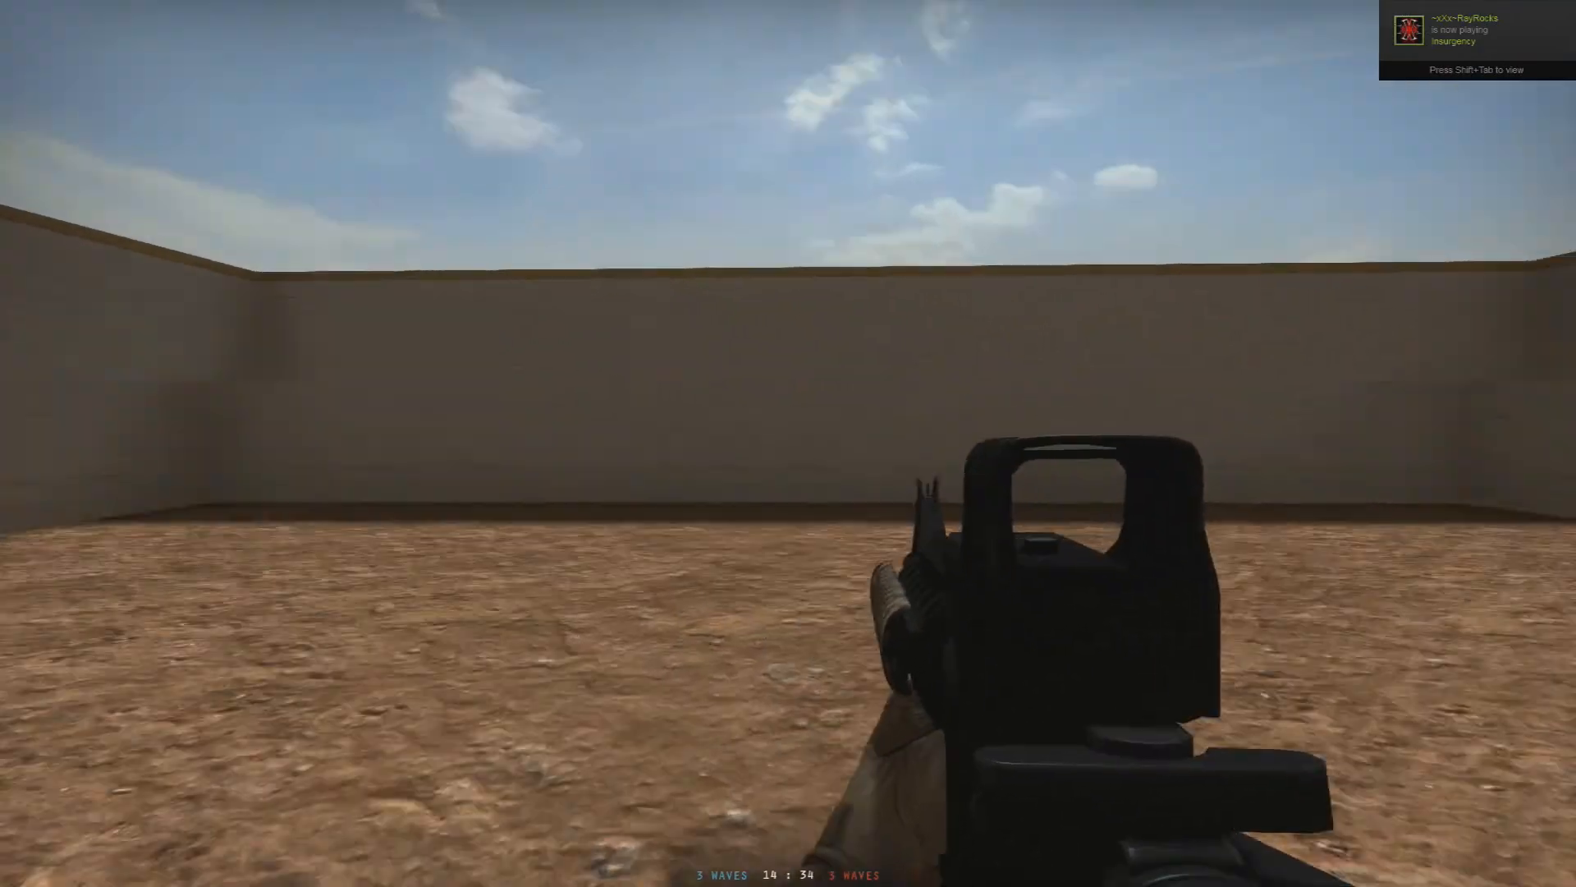
key(w)
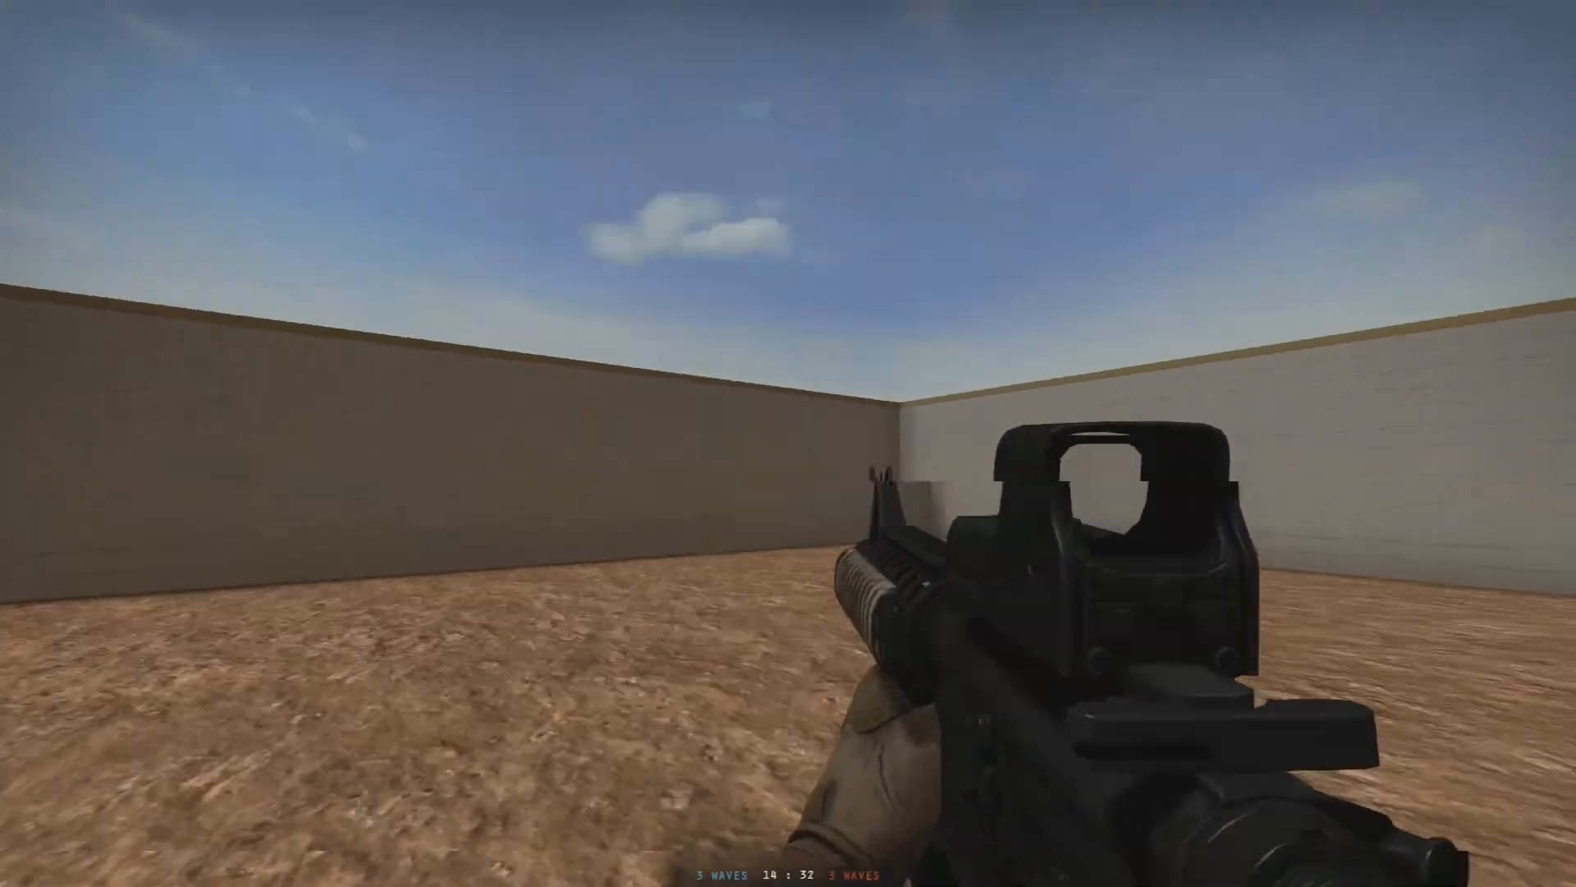
key(w)
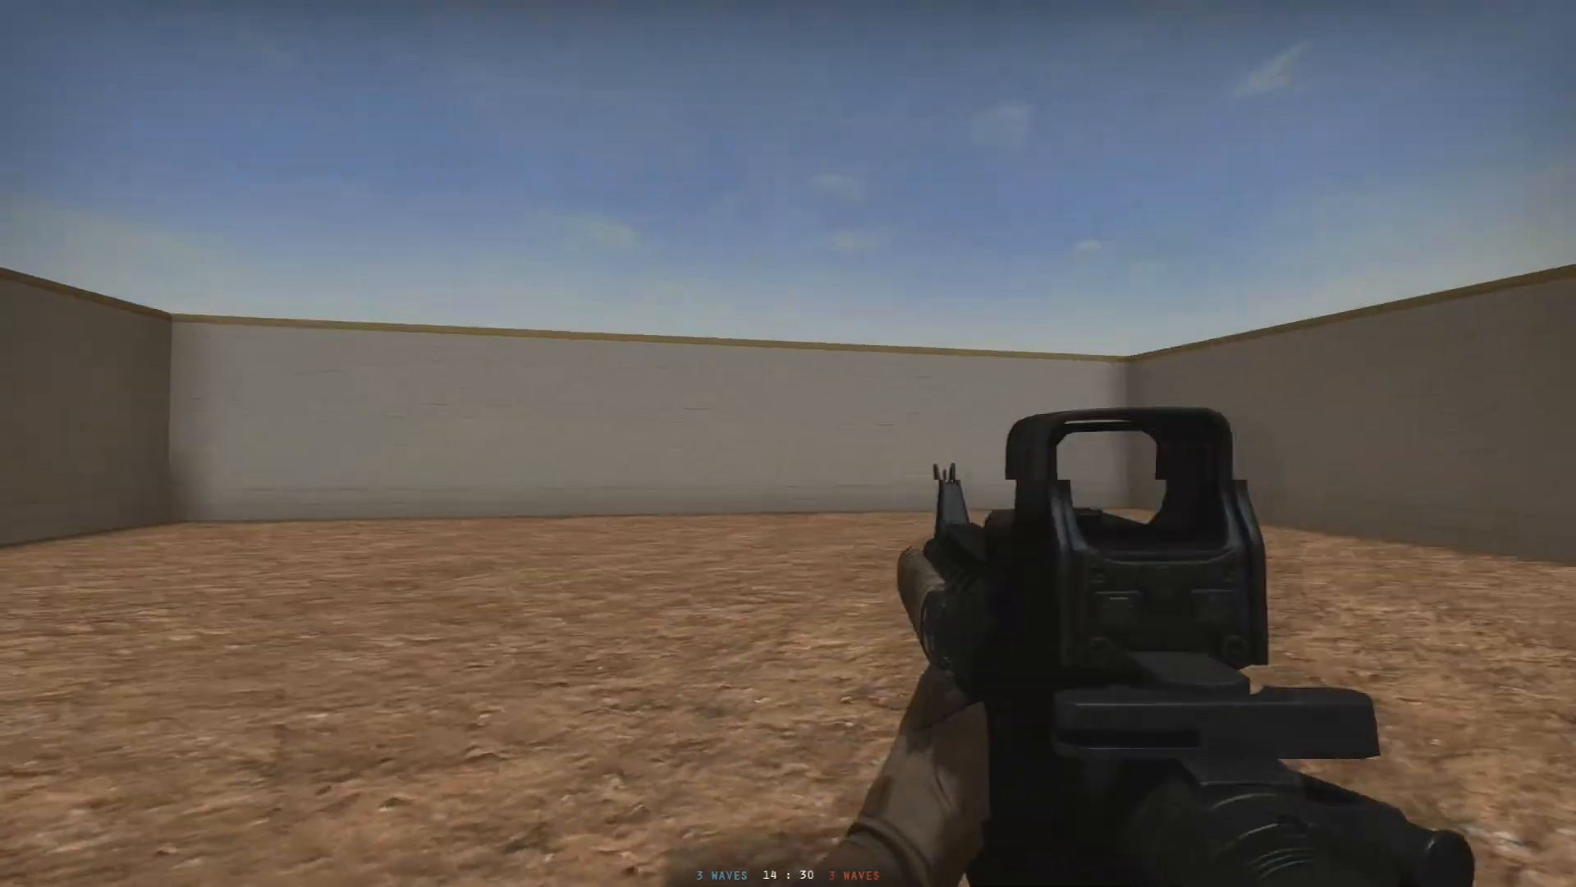
click(788, 444)
click(788, 444)
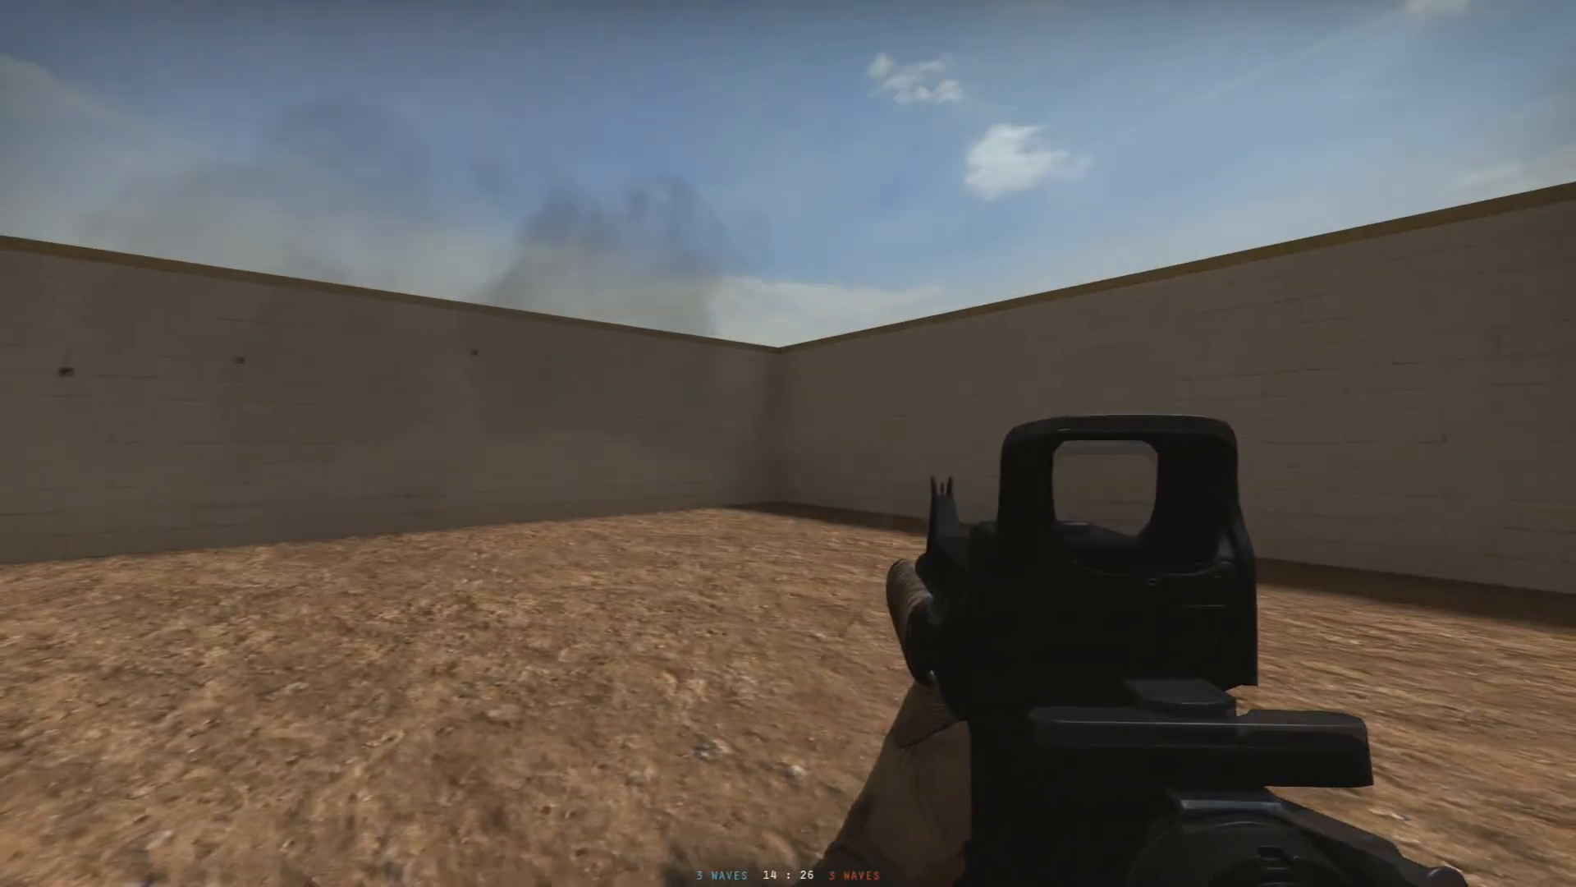
Leave the test match, quit the game to the desktop and close the finished compile window
key(Escape)
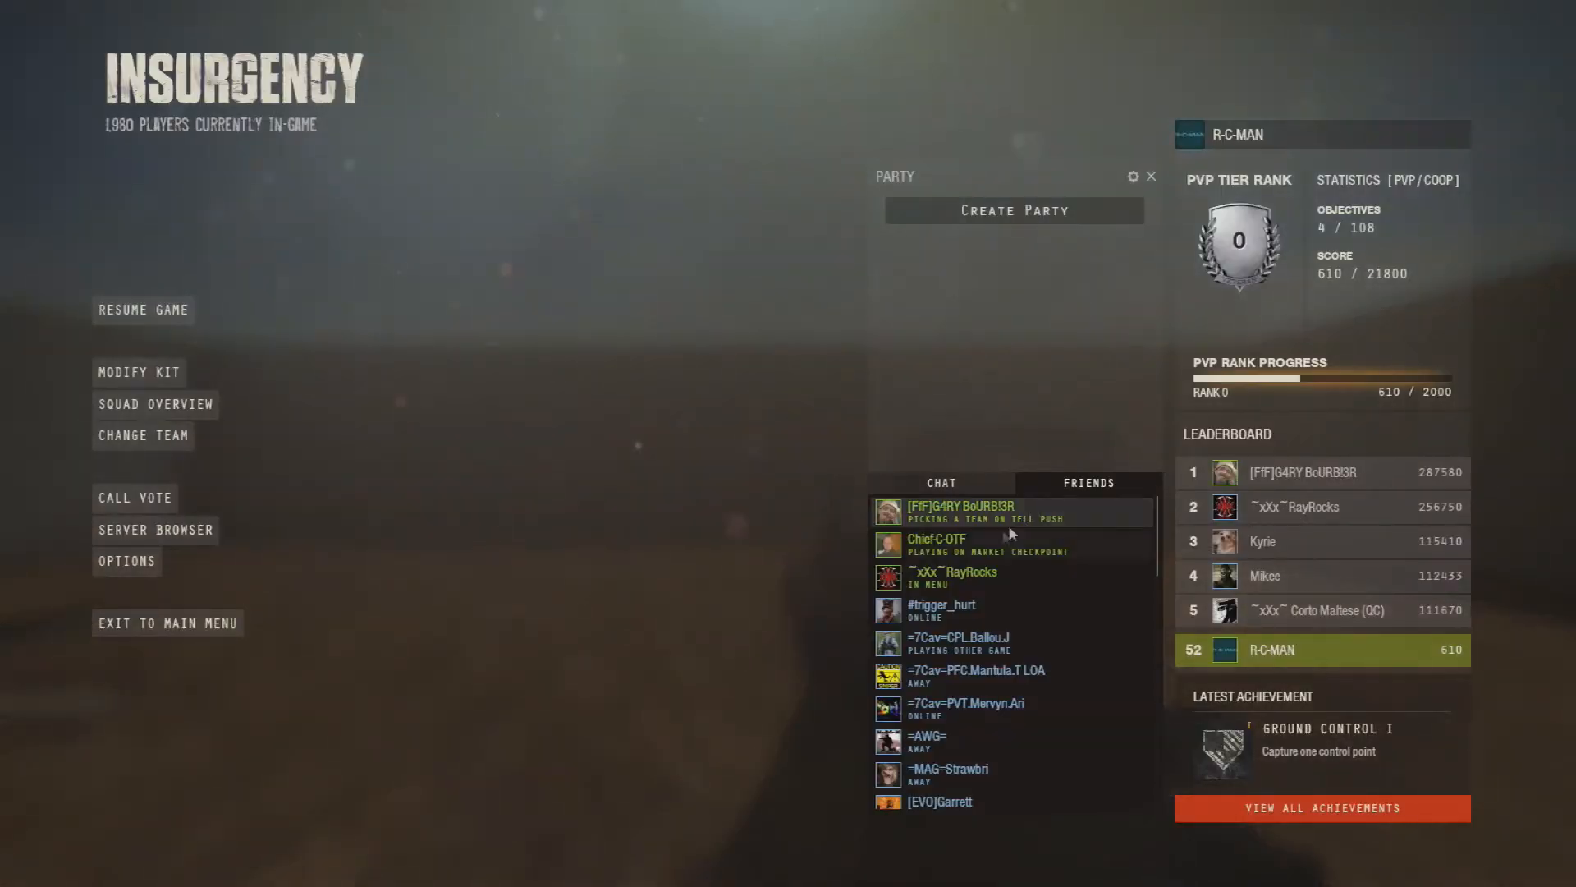
click(202, 625)
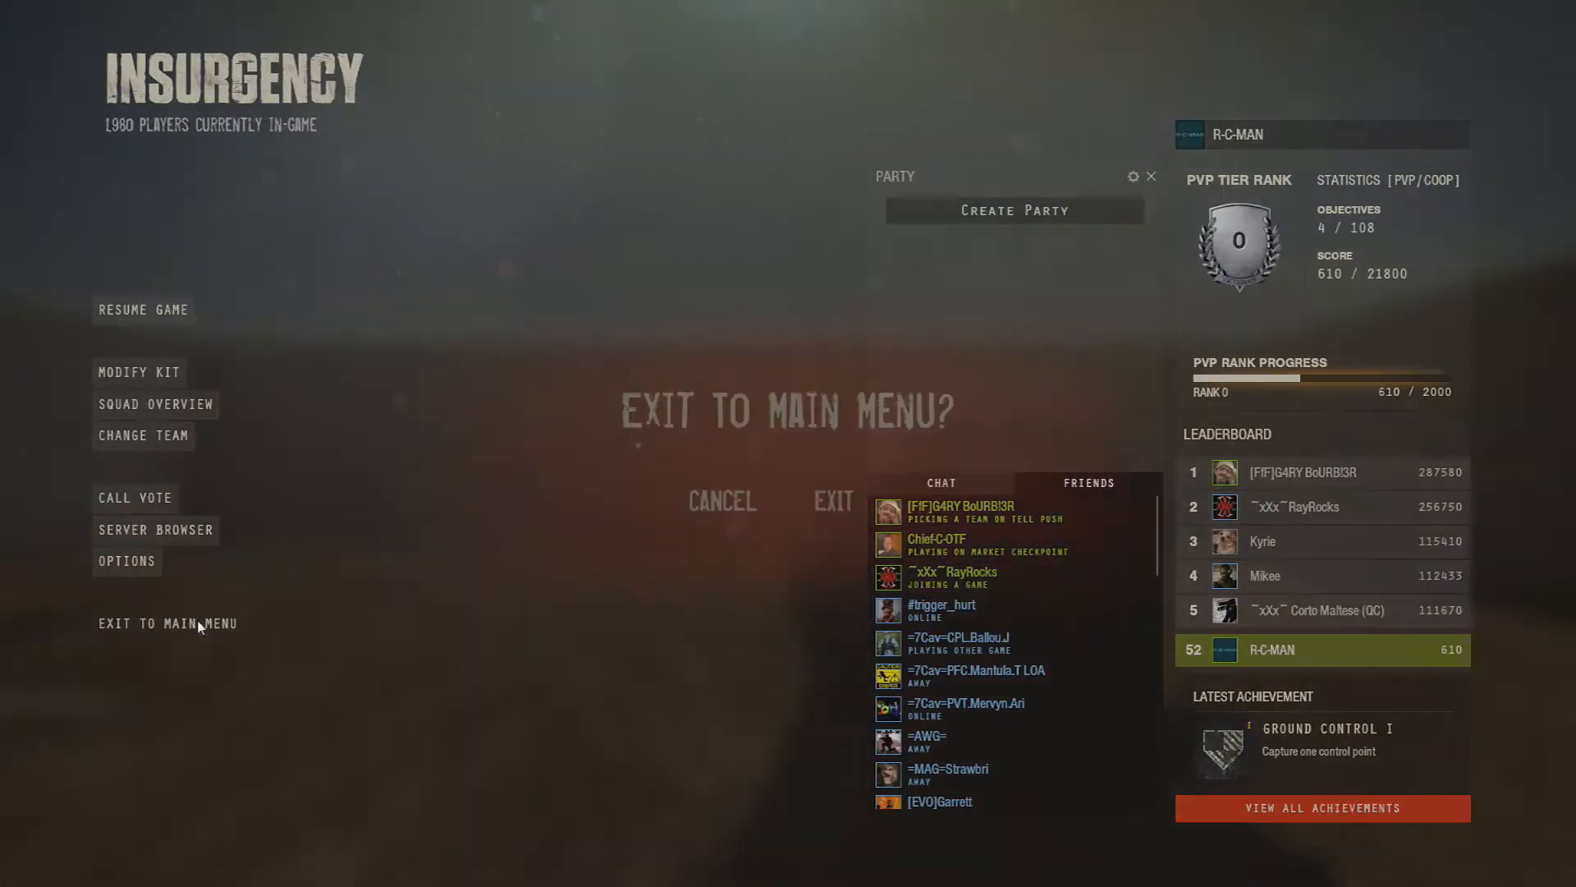
click(819, 507)
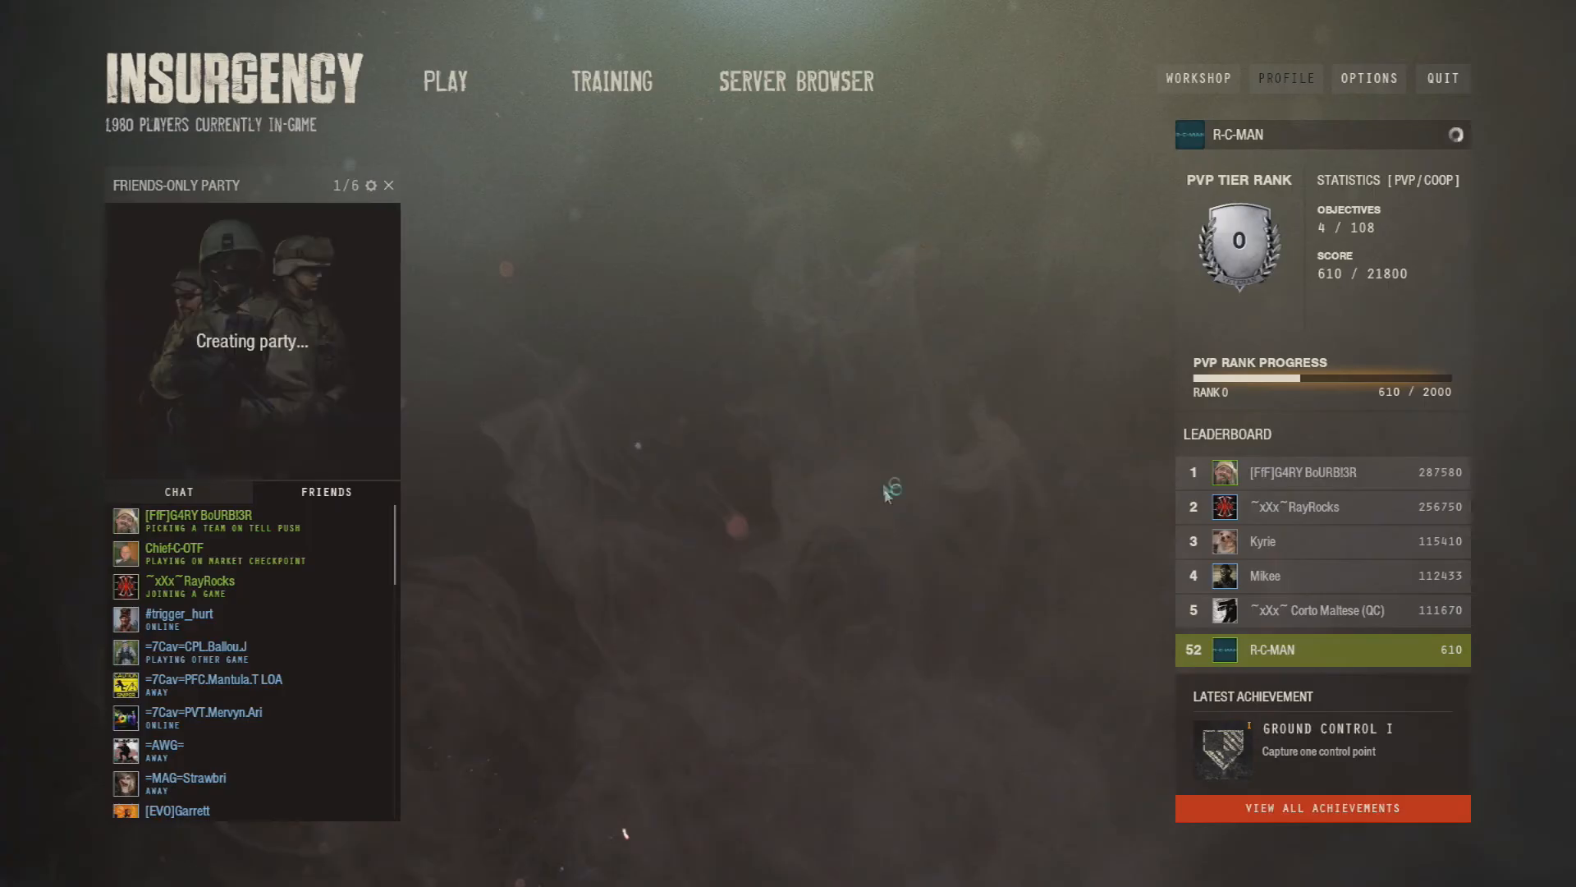
click(1445, 80)
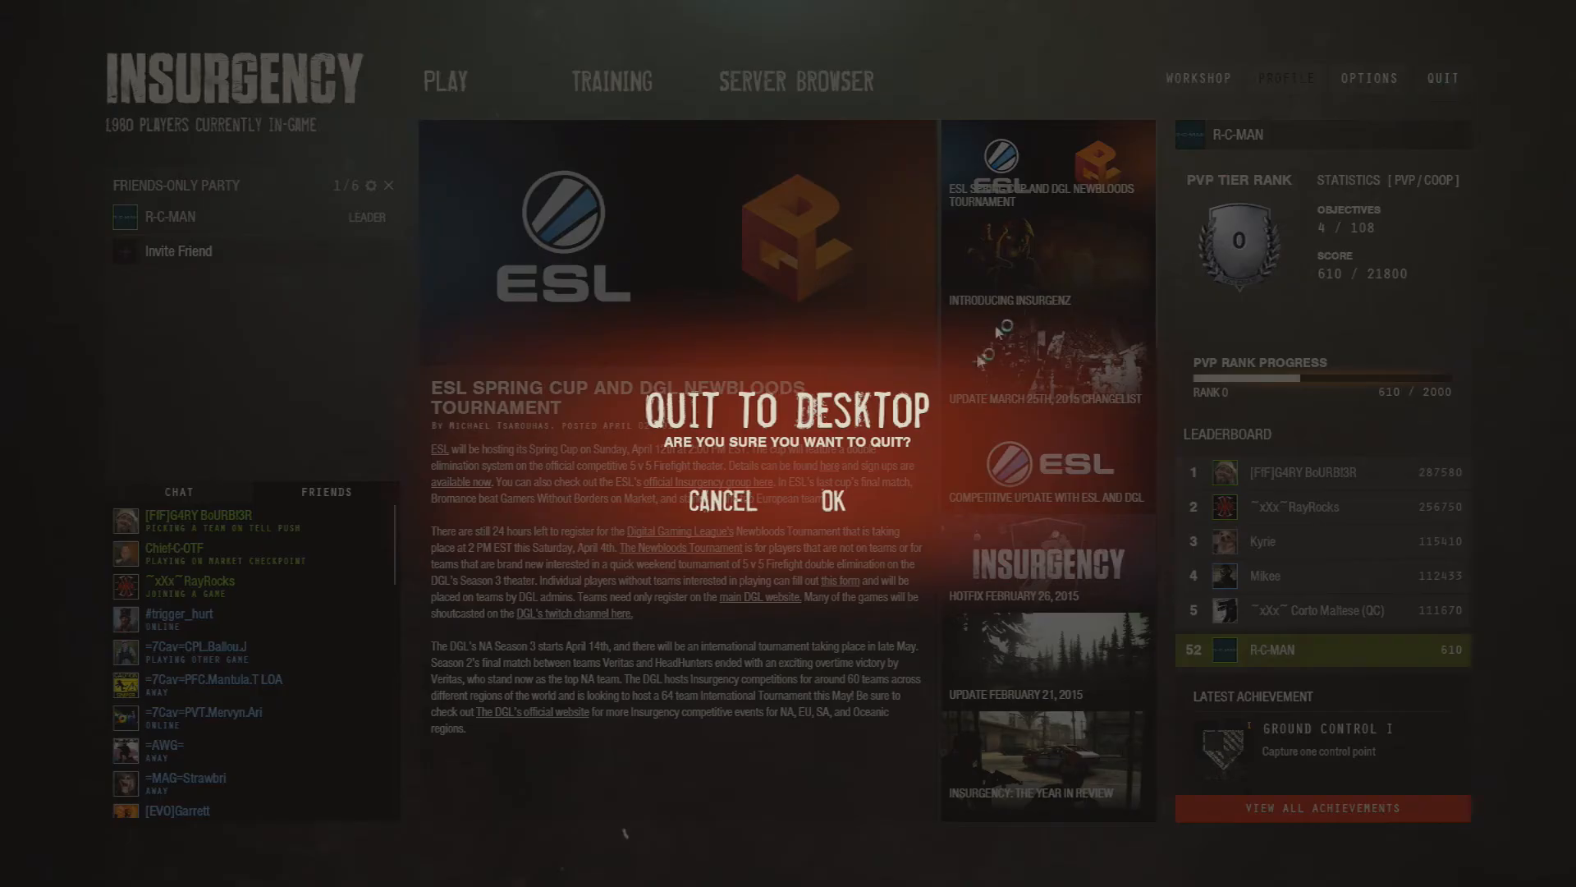
click(834, 502)
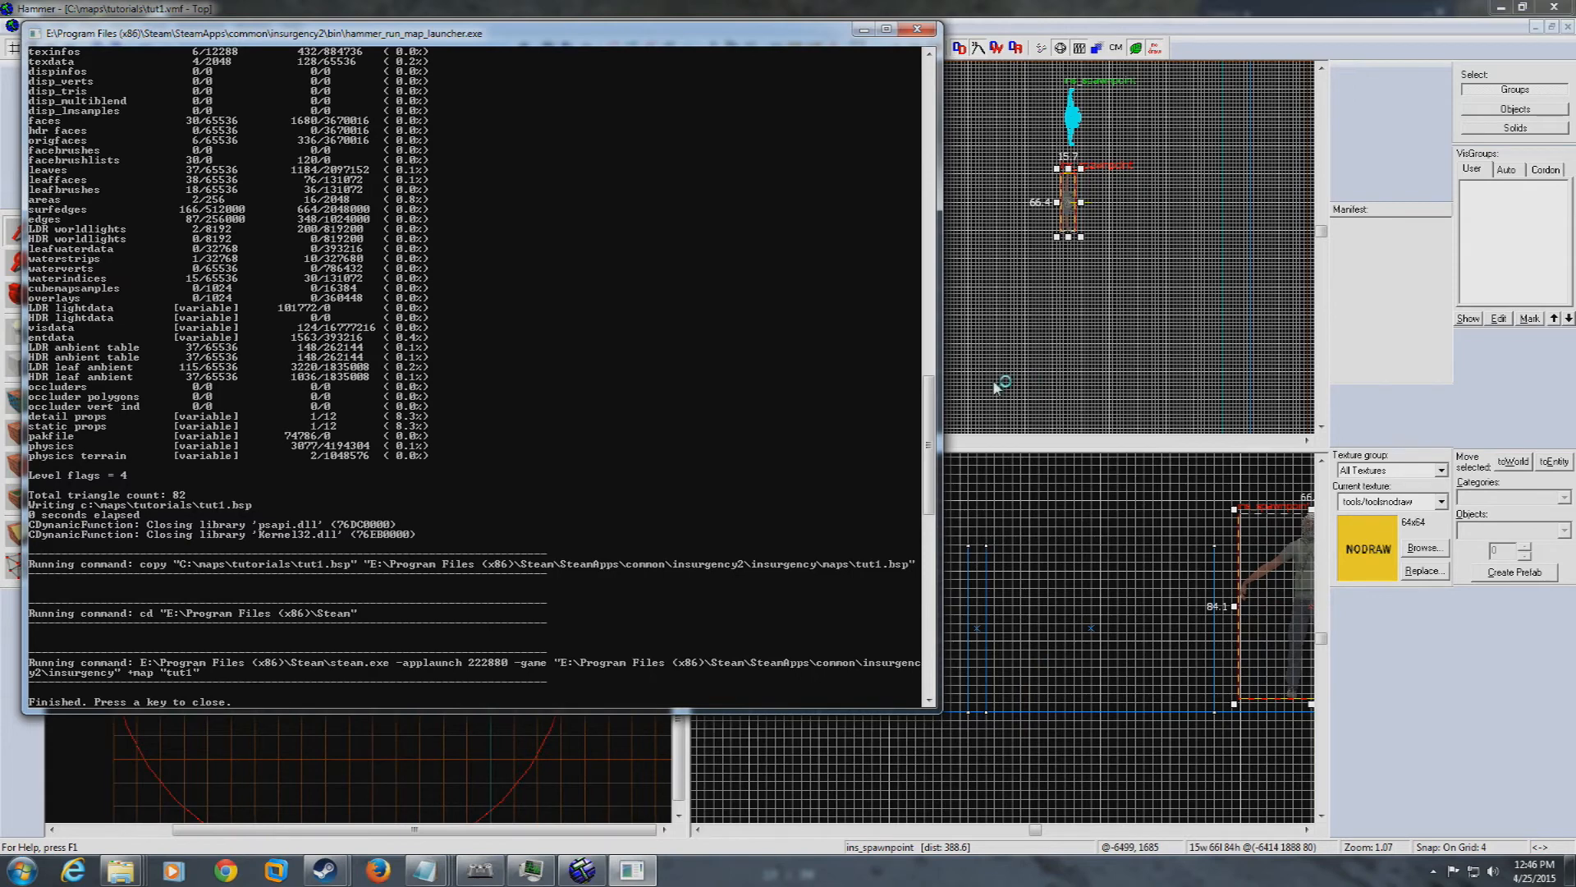
key(space)
Select all four outer brick walls of the room together
key(z)
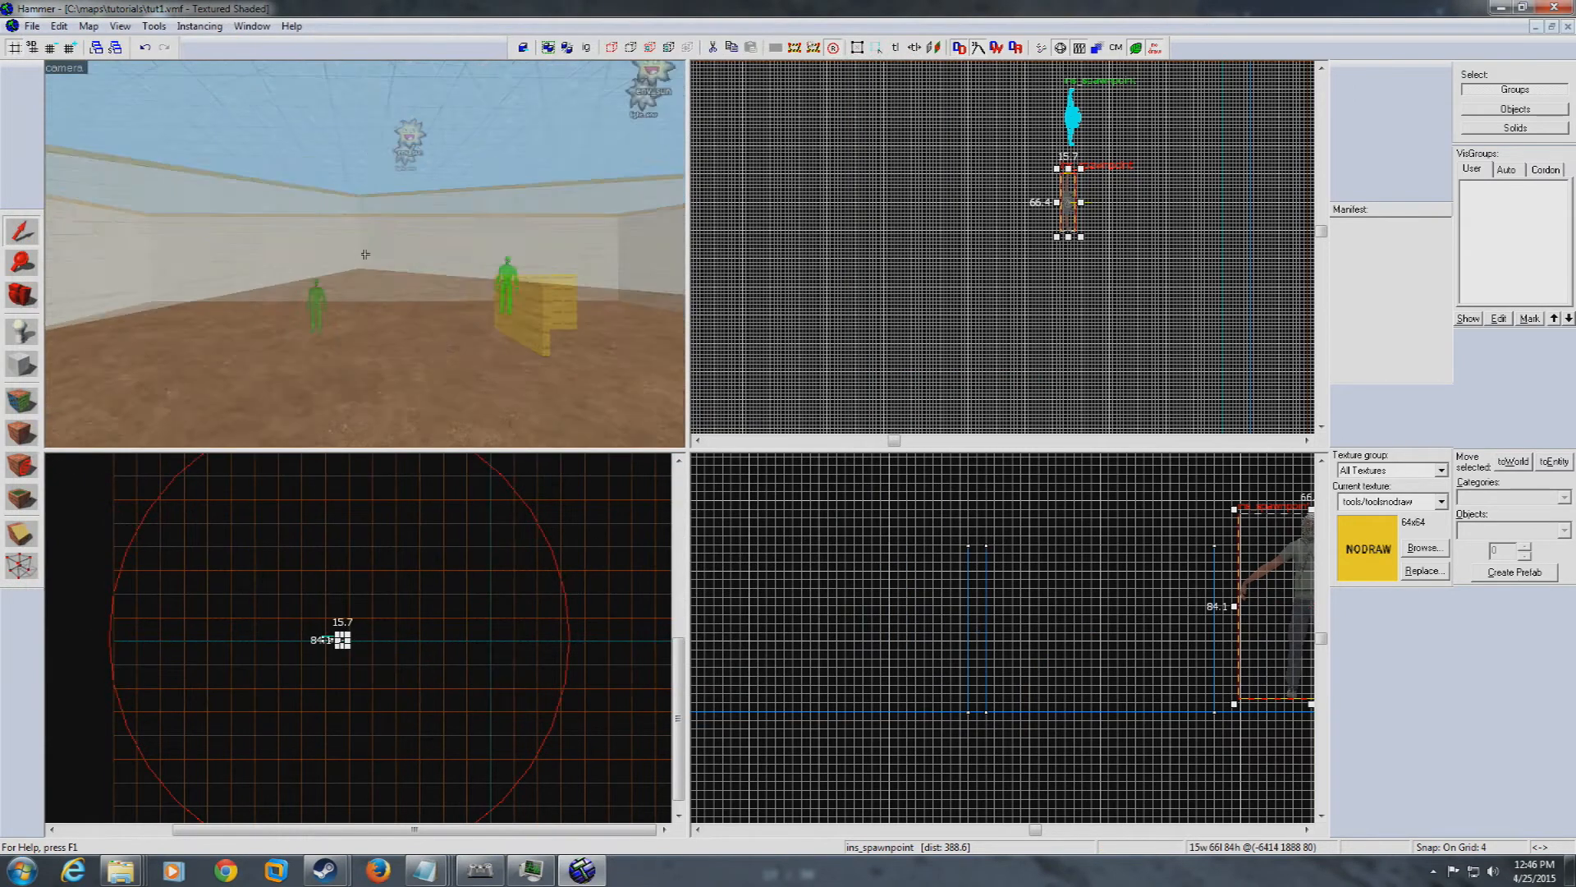
key(z)
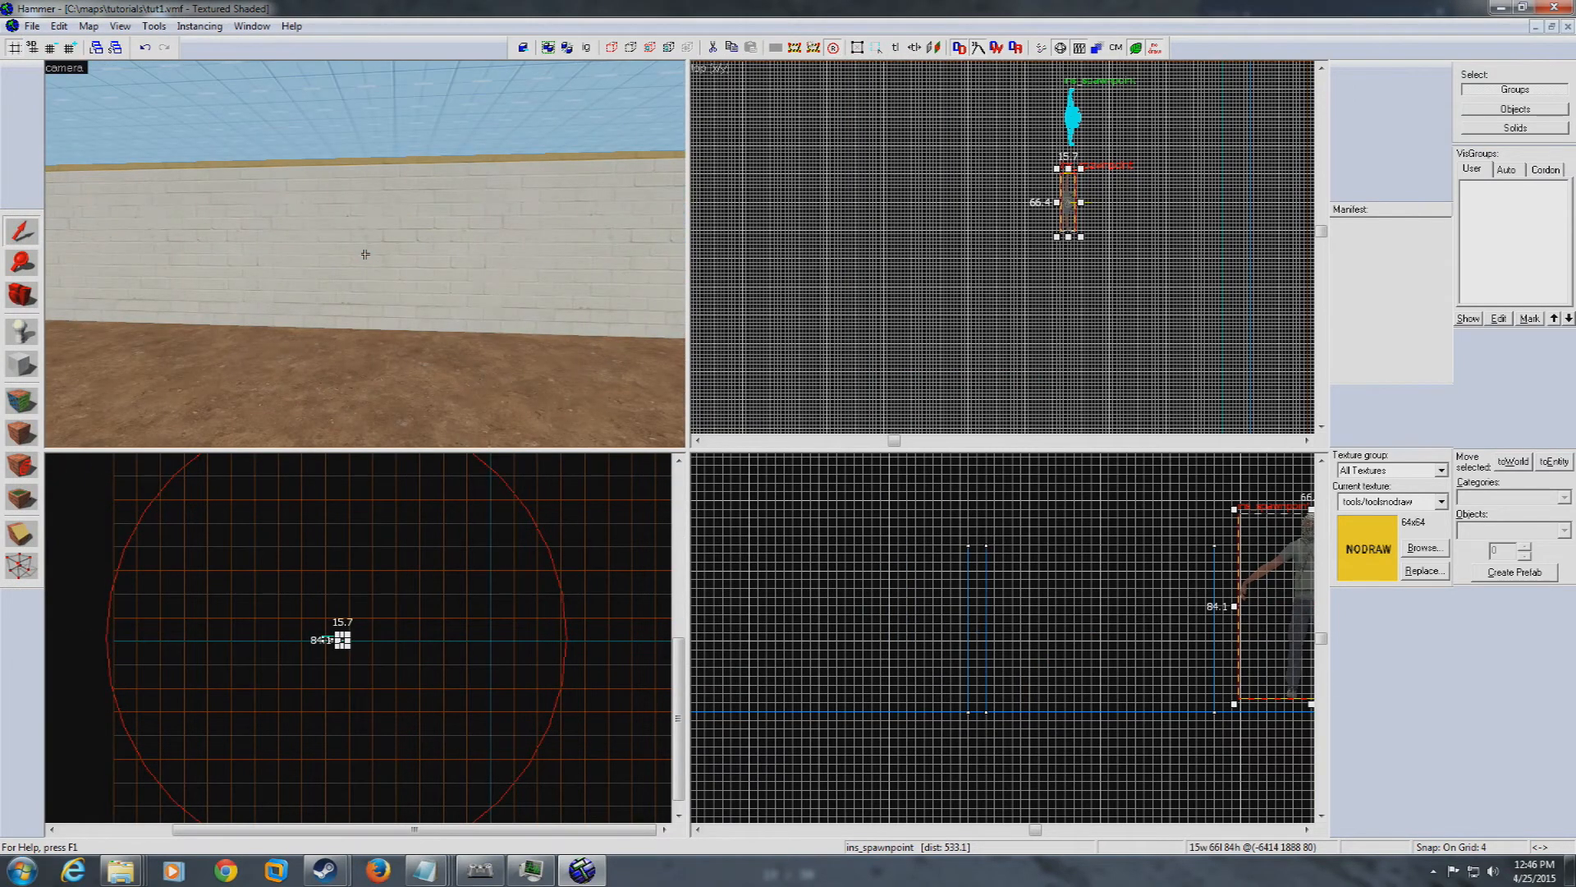
key(z)
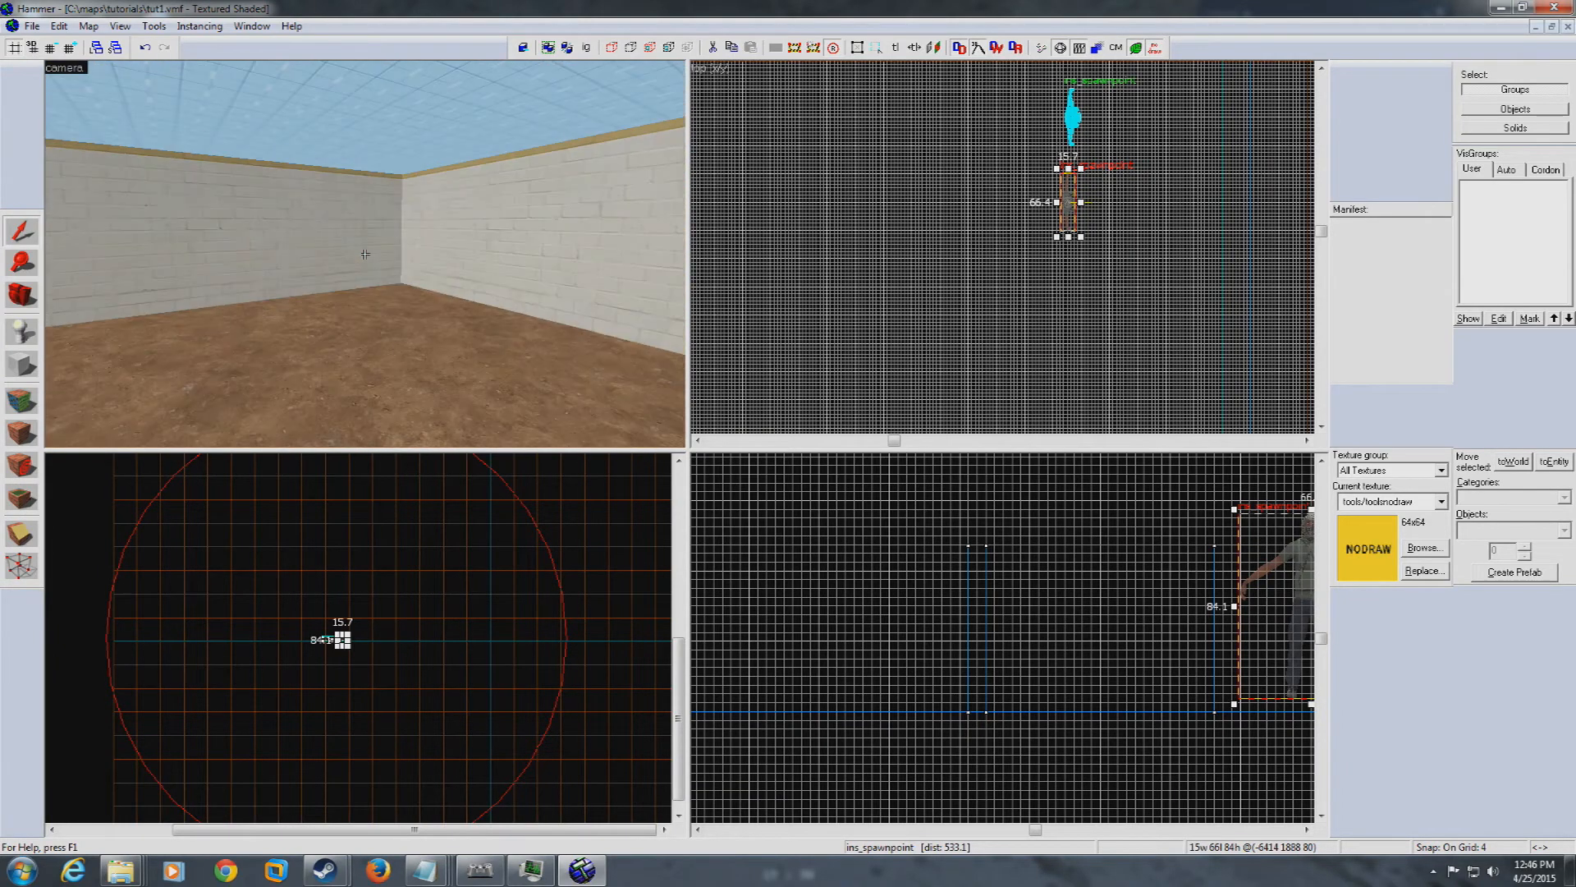
key(z)
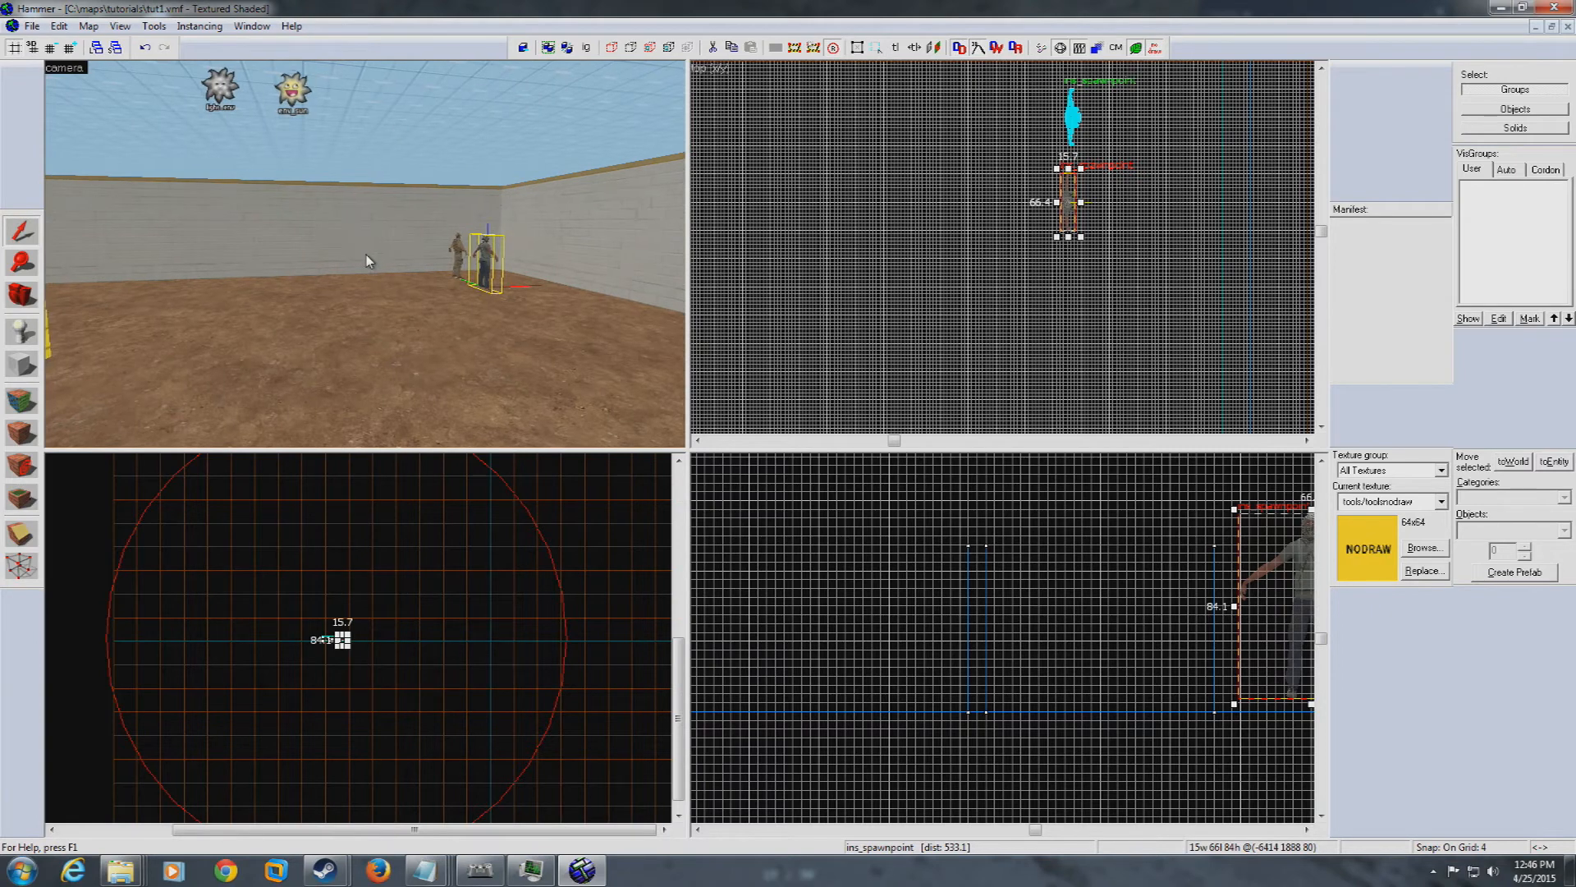
click(342, 245)
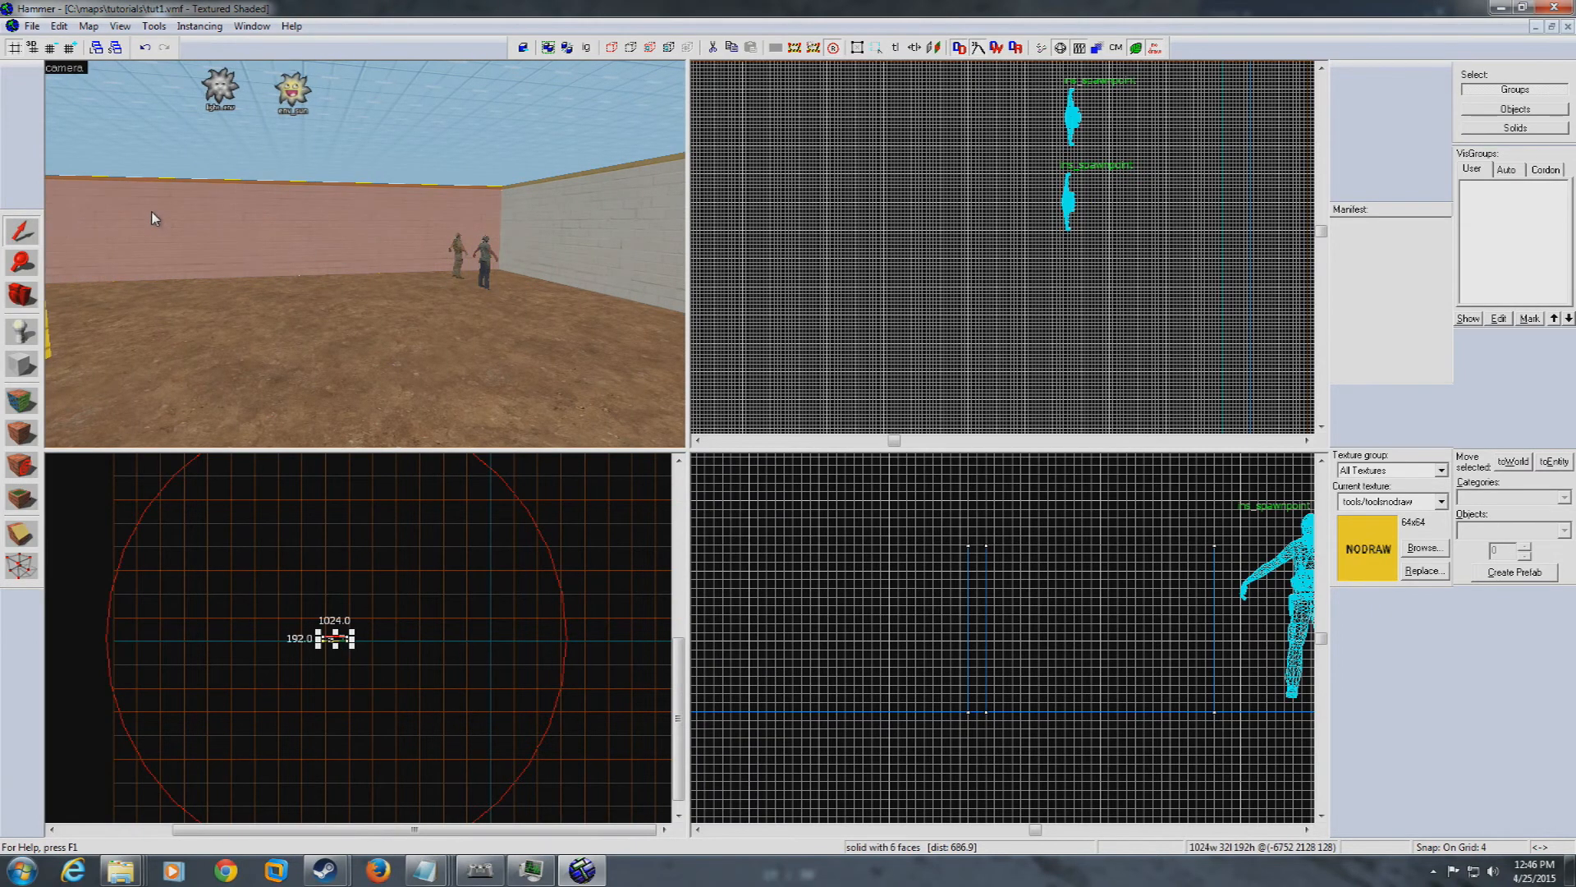
key(z)
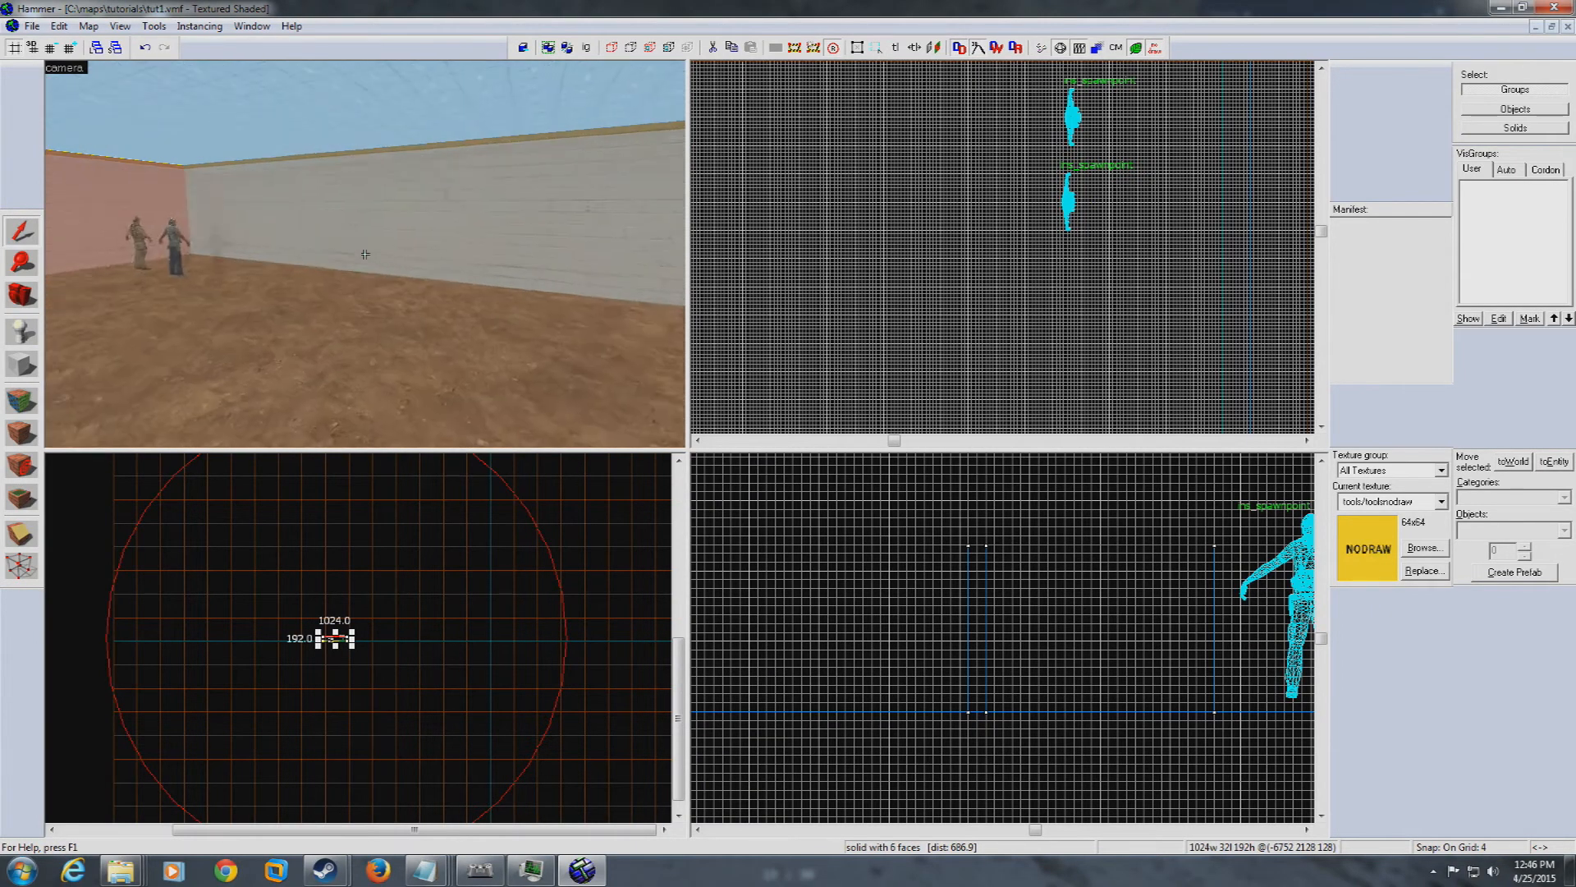
ctrl+click(365, 255)
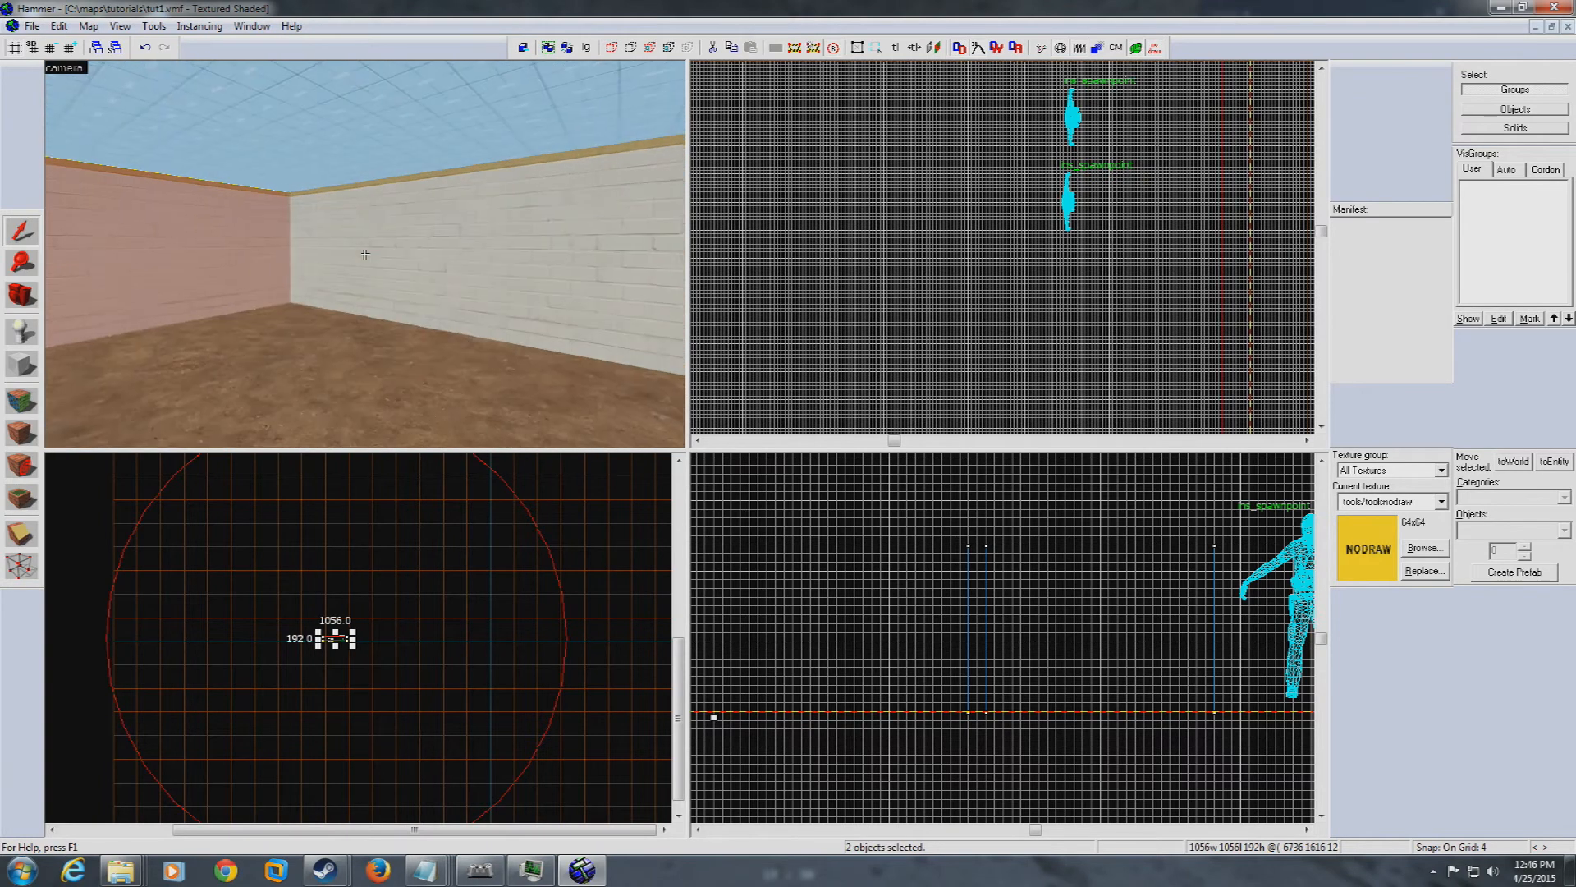
ctrl+click(365, 255)
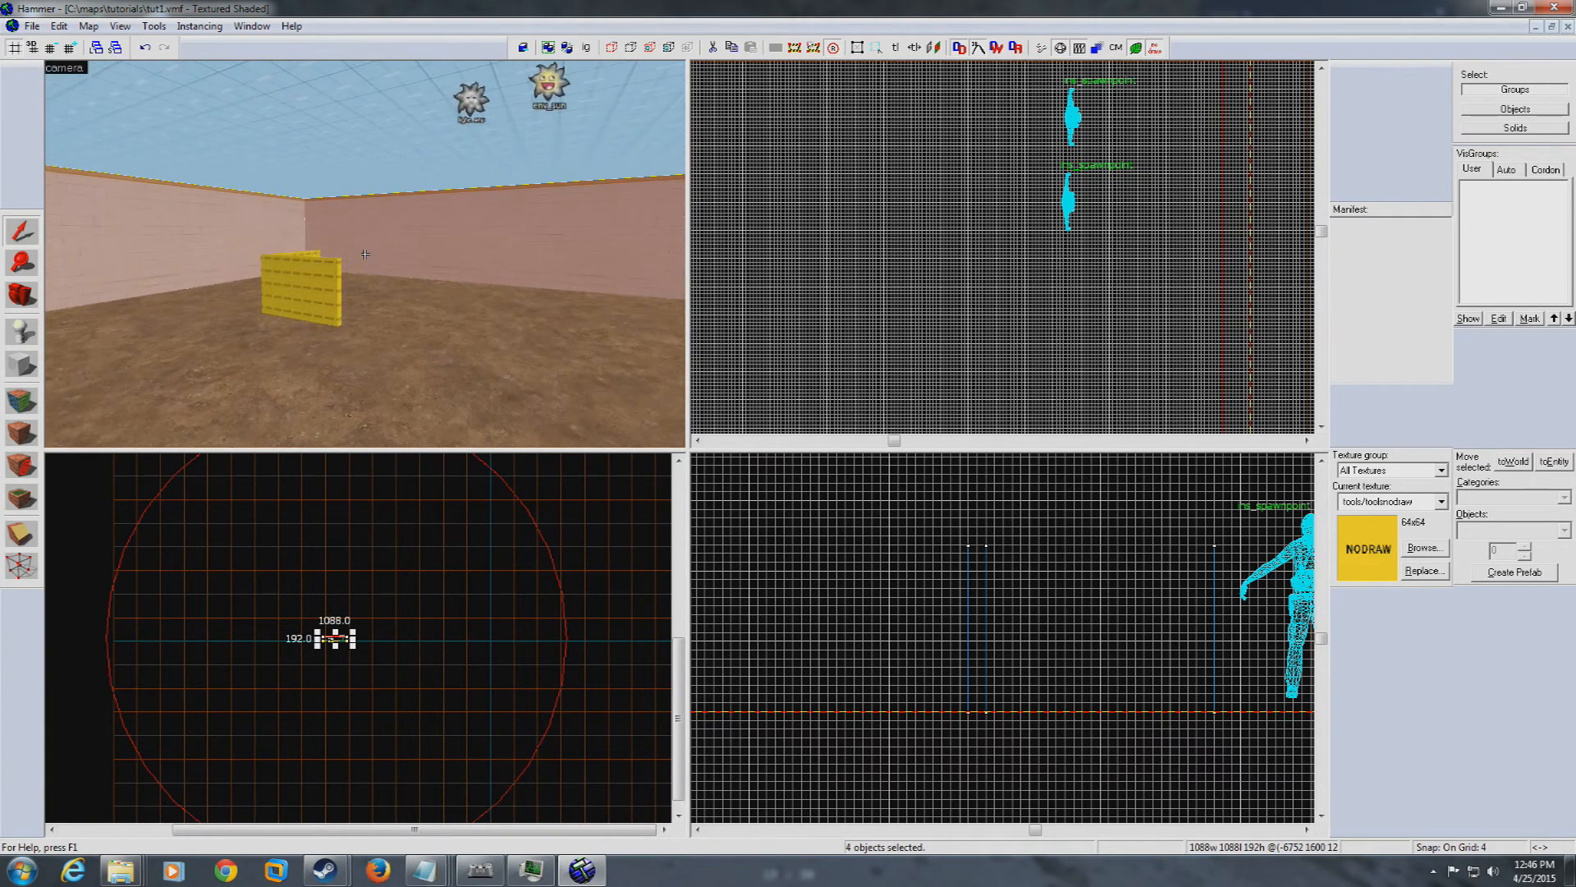
key(z)
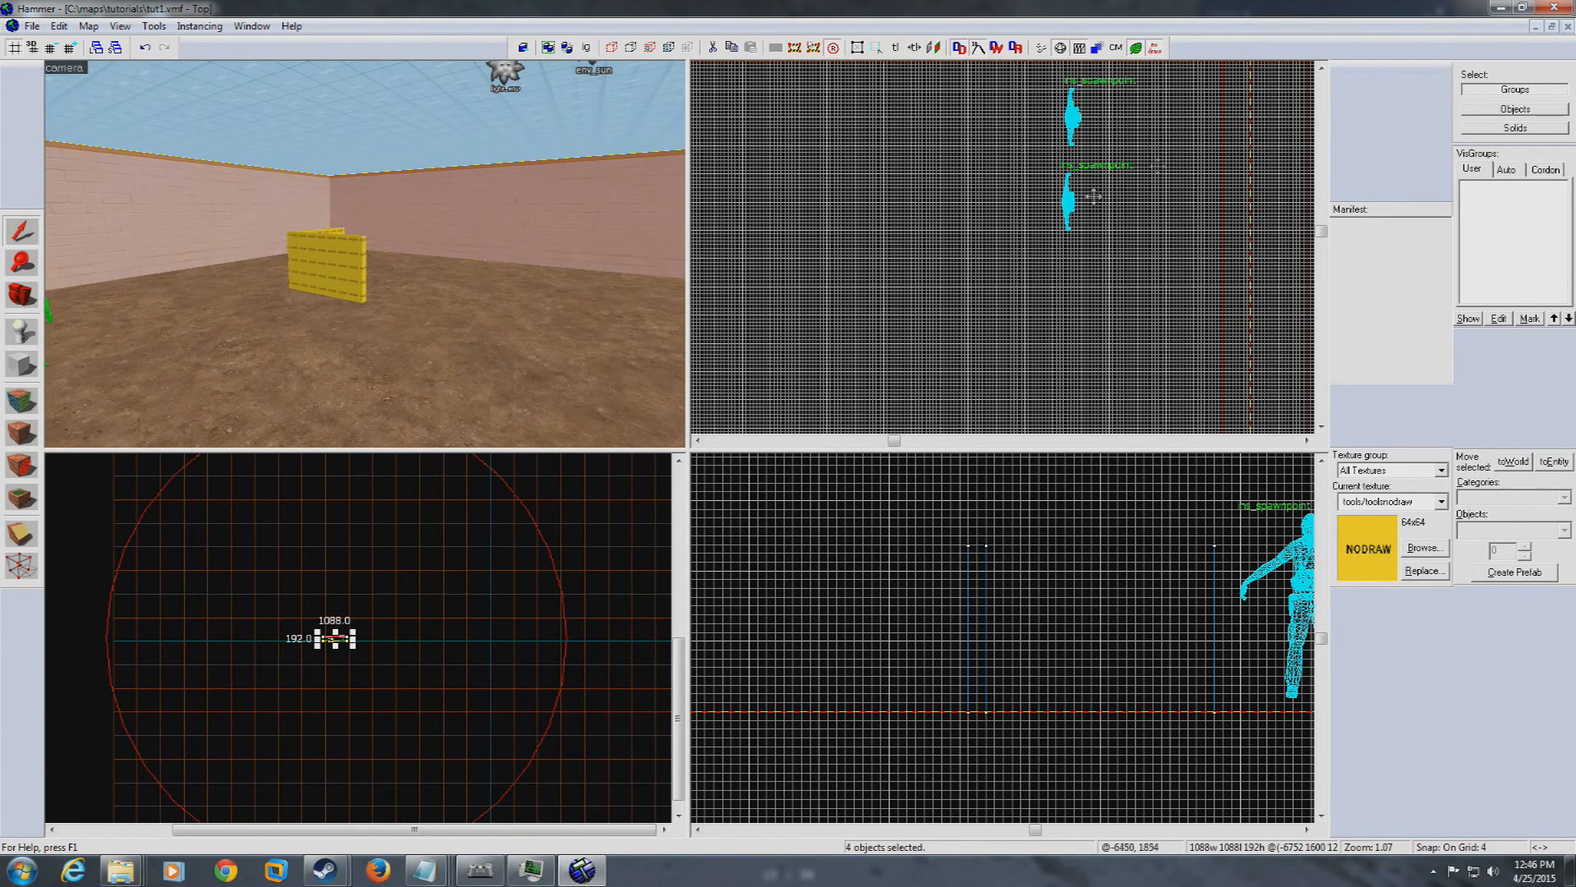
Draw a horizontal clip line through the four selected walls at mid-height, about 96 units up, keeping both halves
scroll(1092, 196, down, 3)
scroll(1035, 678, down, 3)
scroll(1035, 678, down, 5)
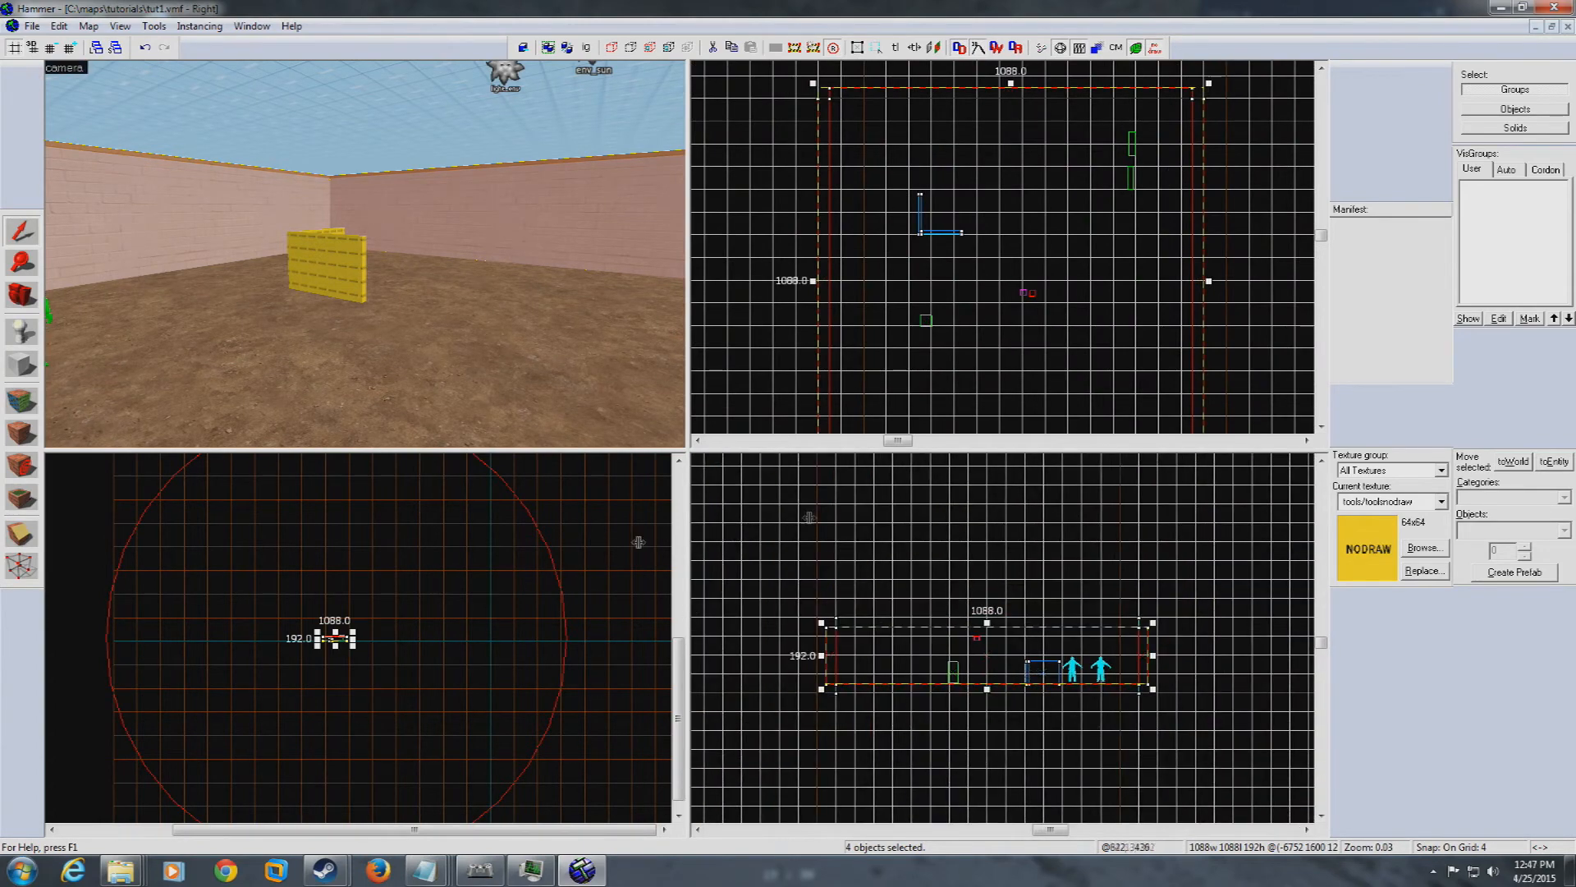
scroll(1020, 131, down, 5)
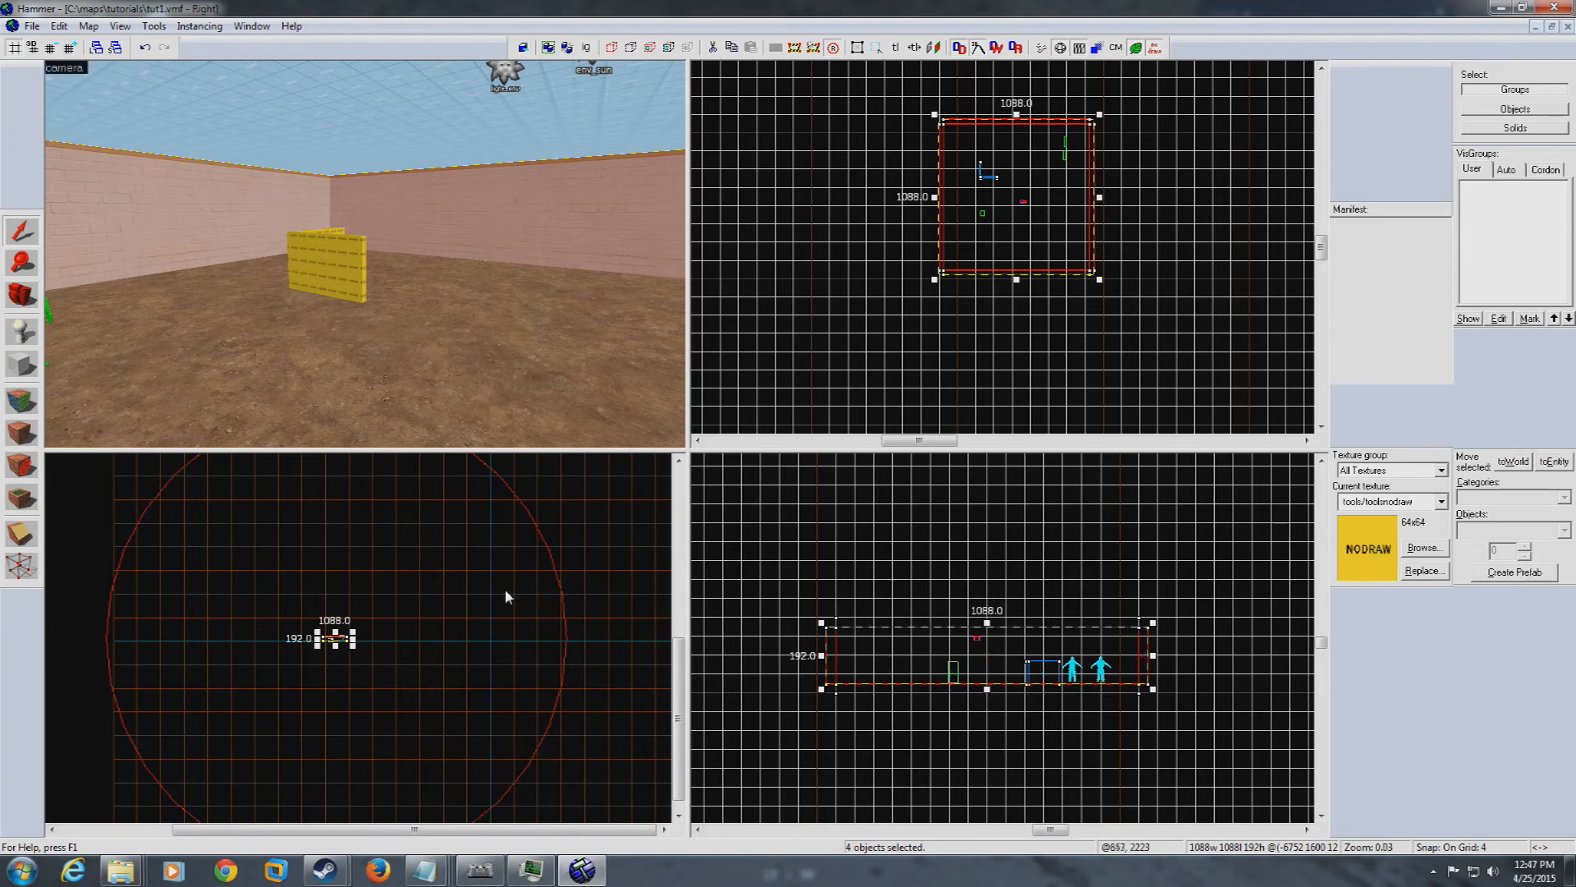
click(20, 535)
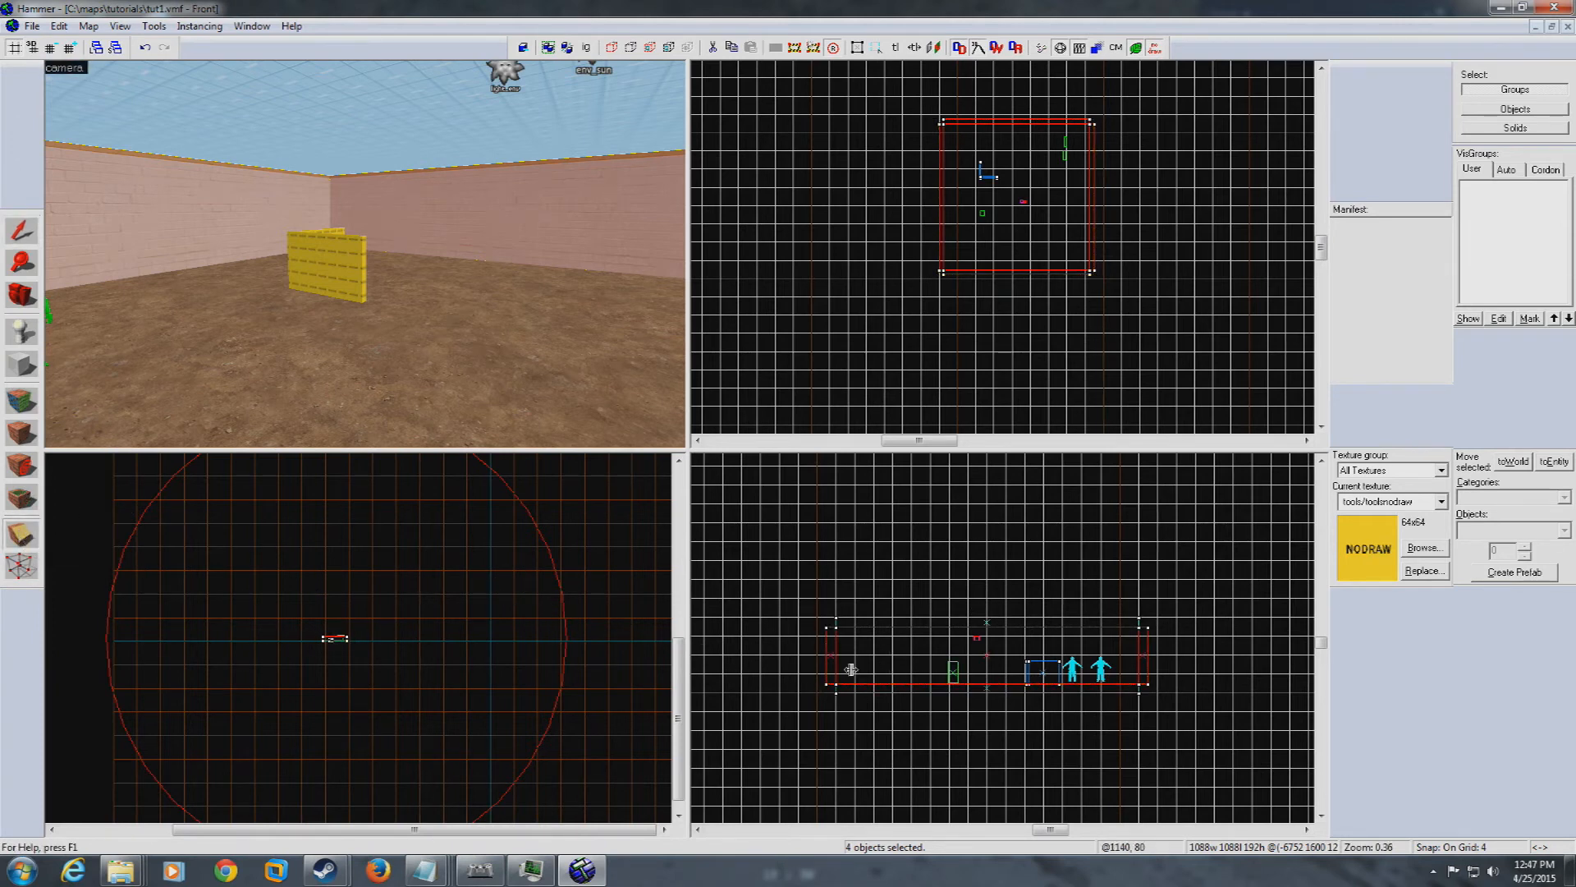
scroll(848, 671, up, 3)
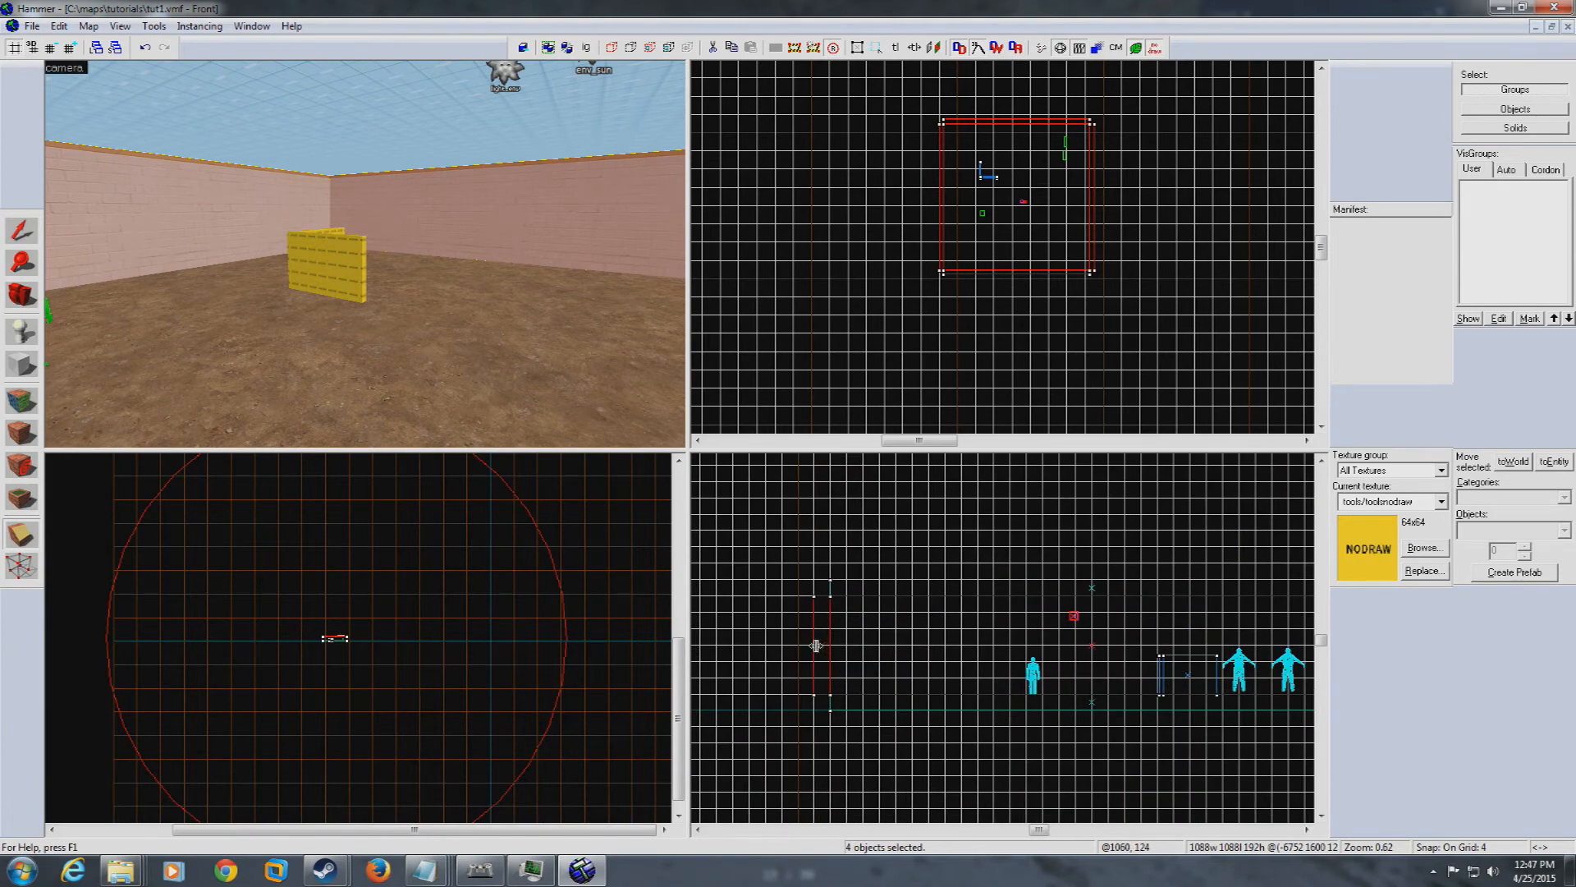
drag(813, 646, 1073, 644)
scroll(1124, 667, up, 6)
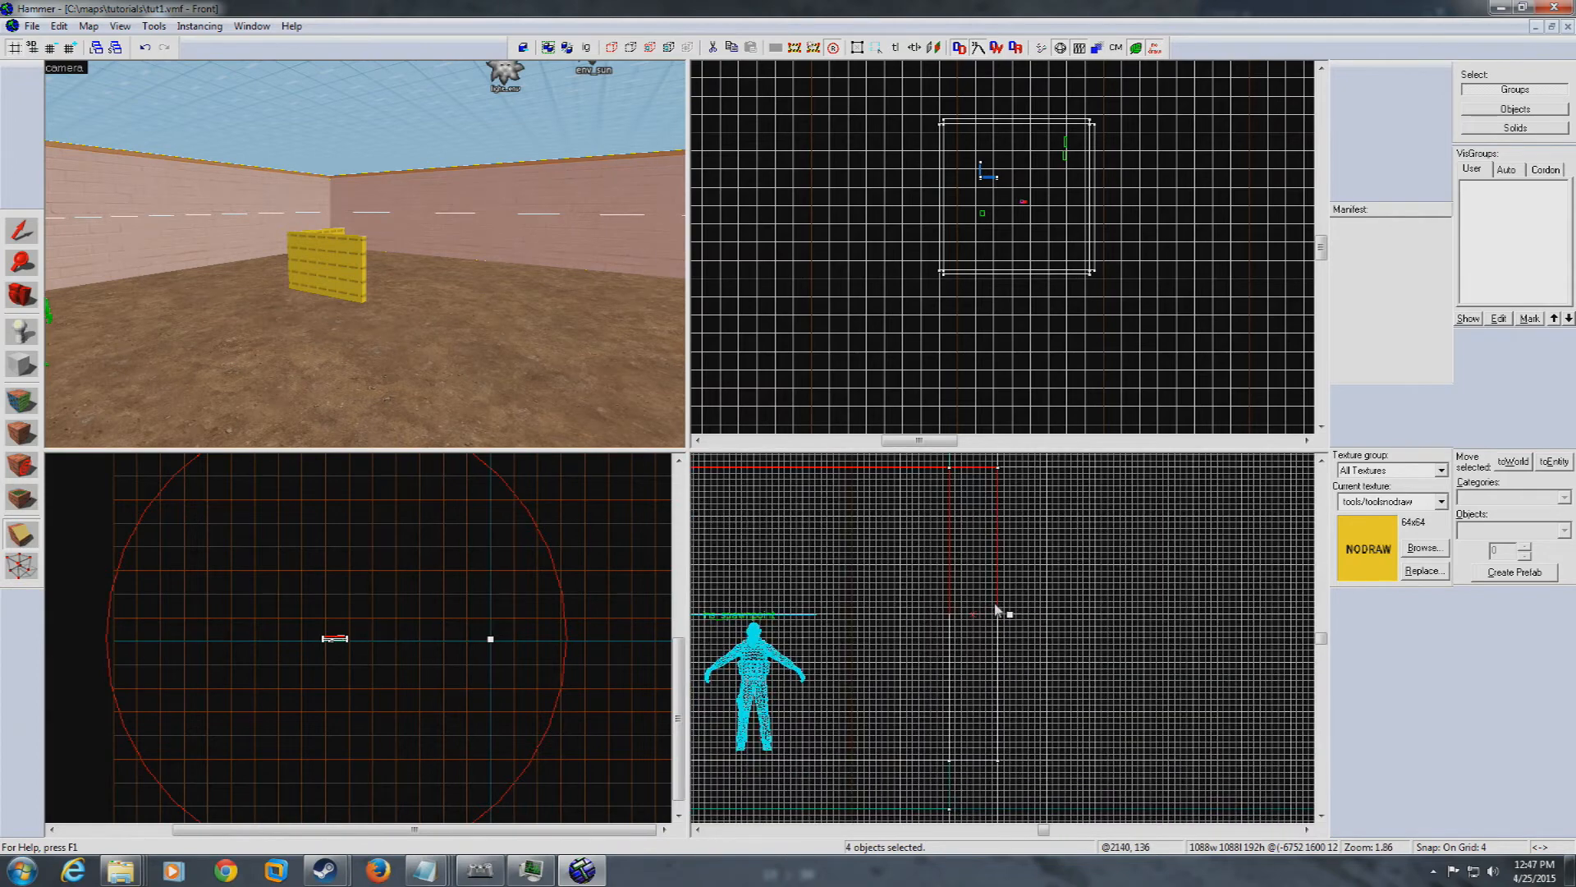
drag(1008, 613, 1001, 614)
scroll(998, 617, up, 6)
drag(1019, 610, 1001, 609)
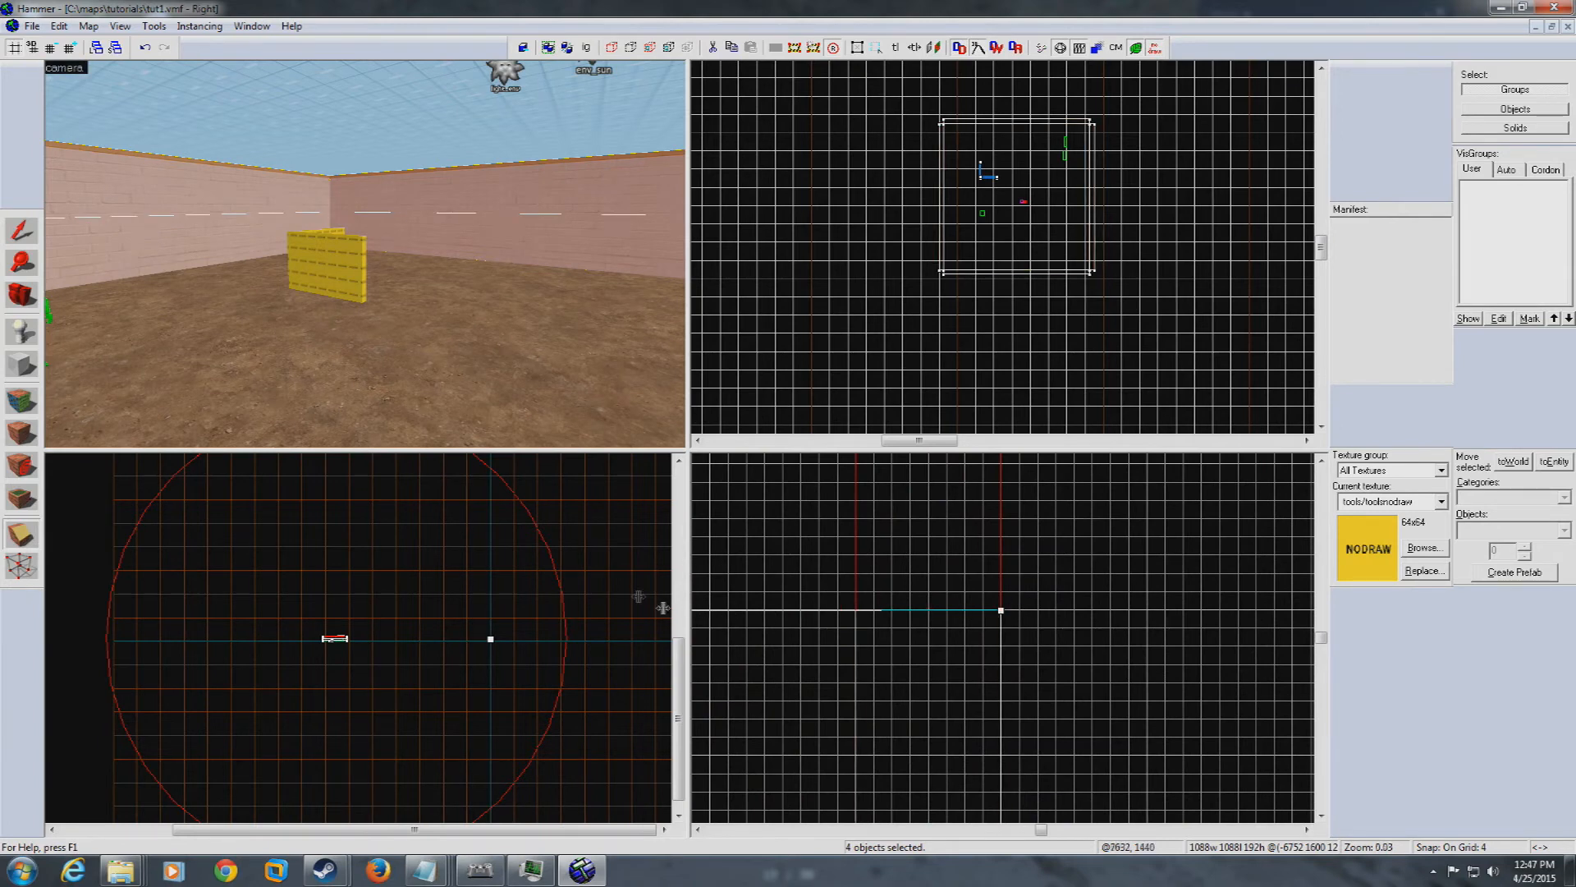
Apply the clip to split the walls into upper and lower sections, and clear the selection
key(z)
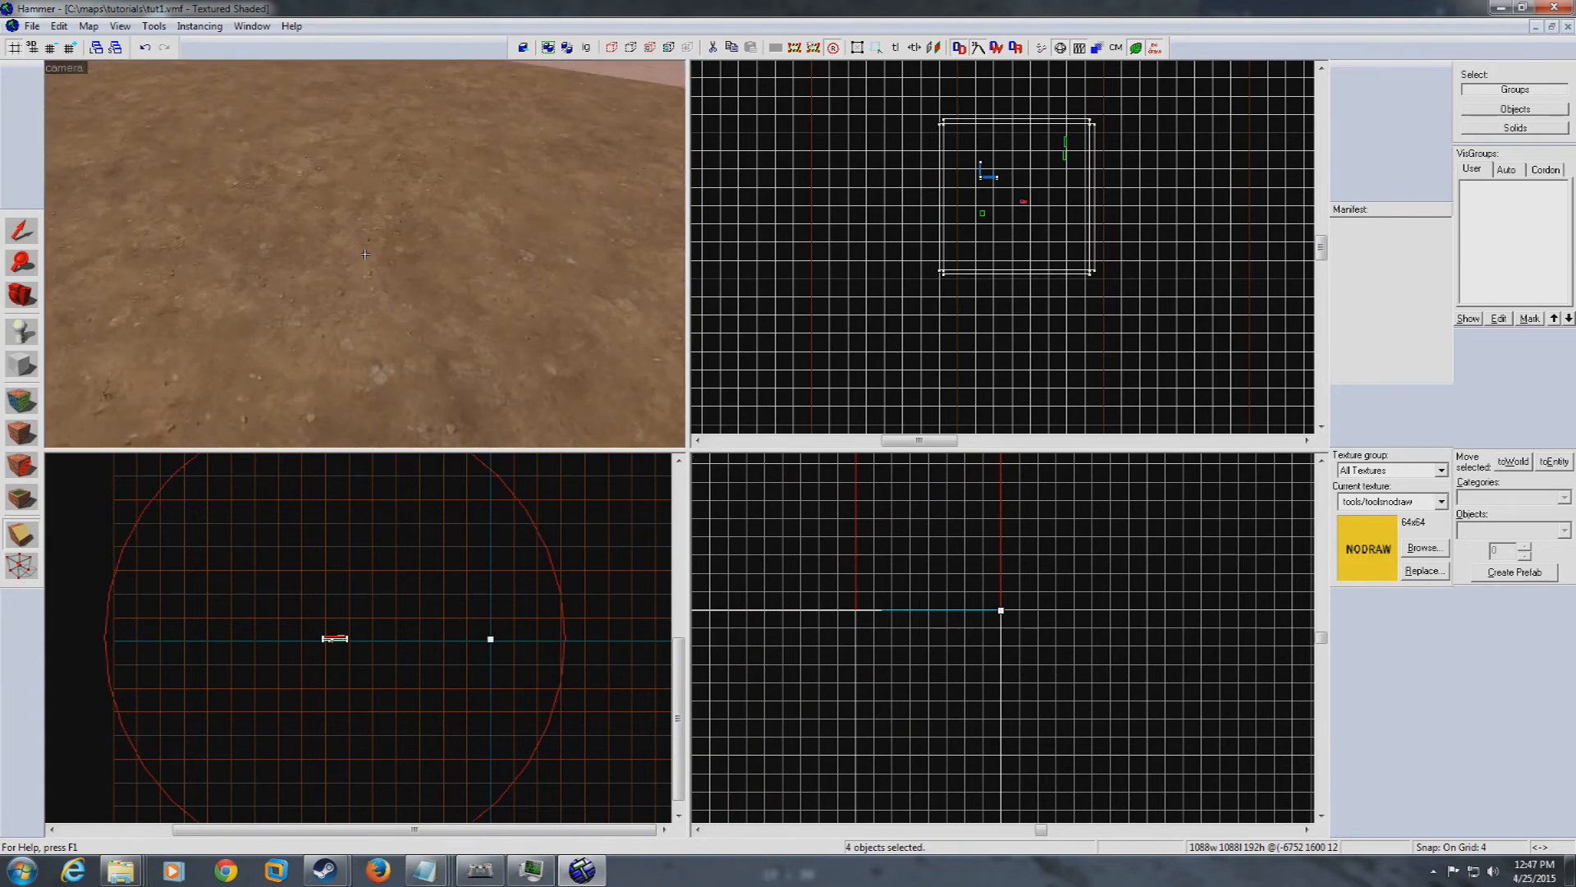
key(z)
scroll(1016, 599, down, 8)
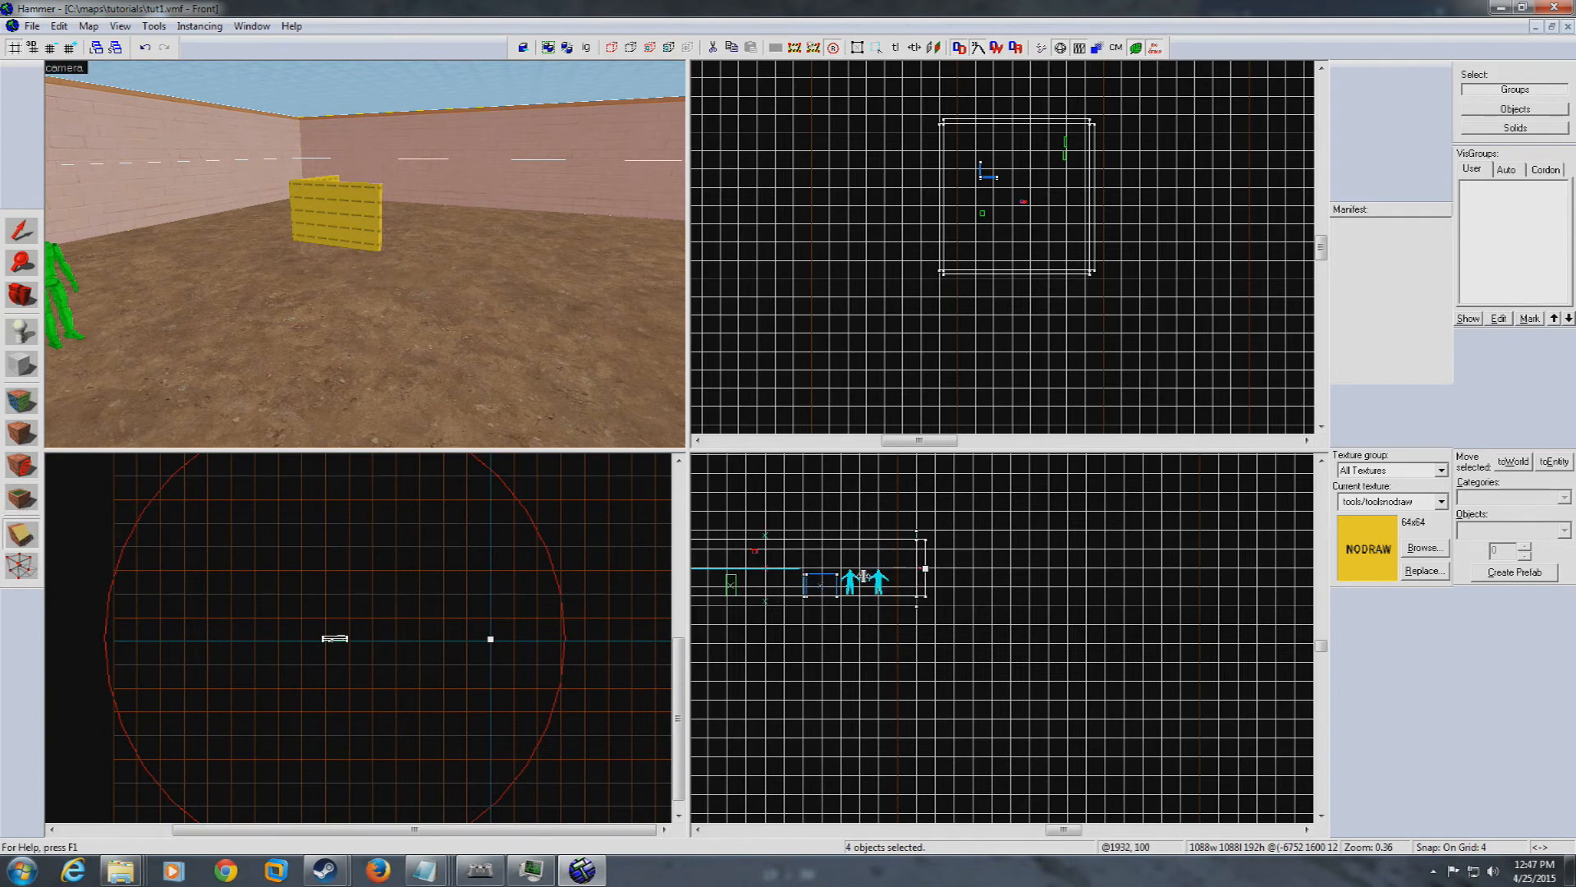
ctrl+click(913, 572)
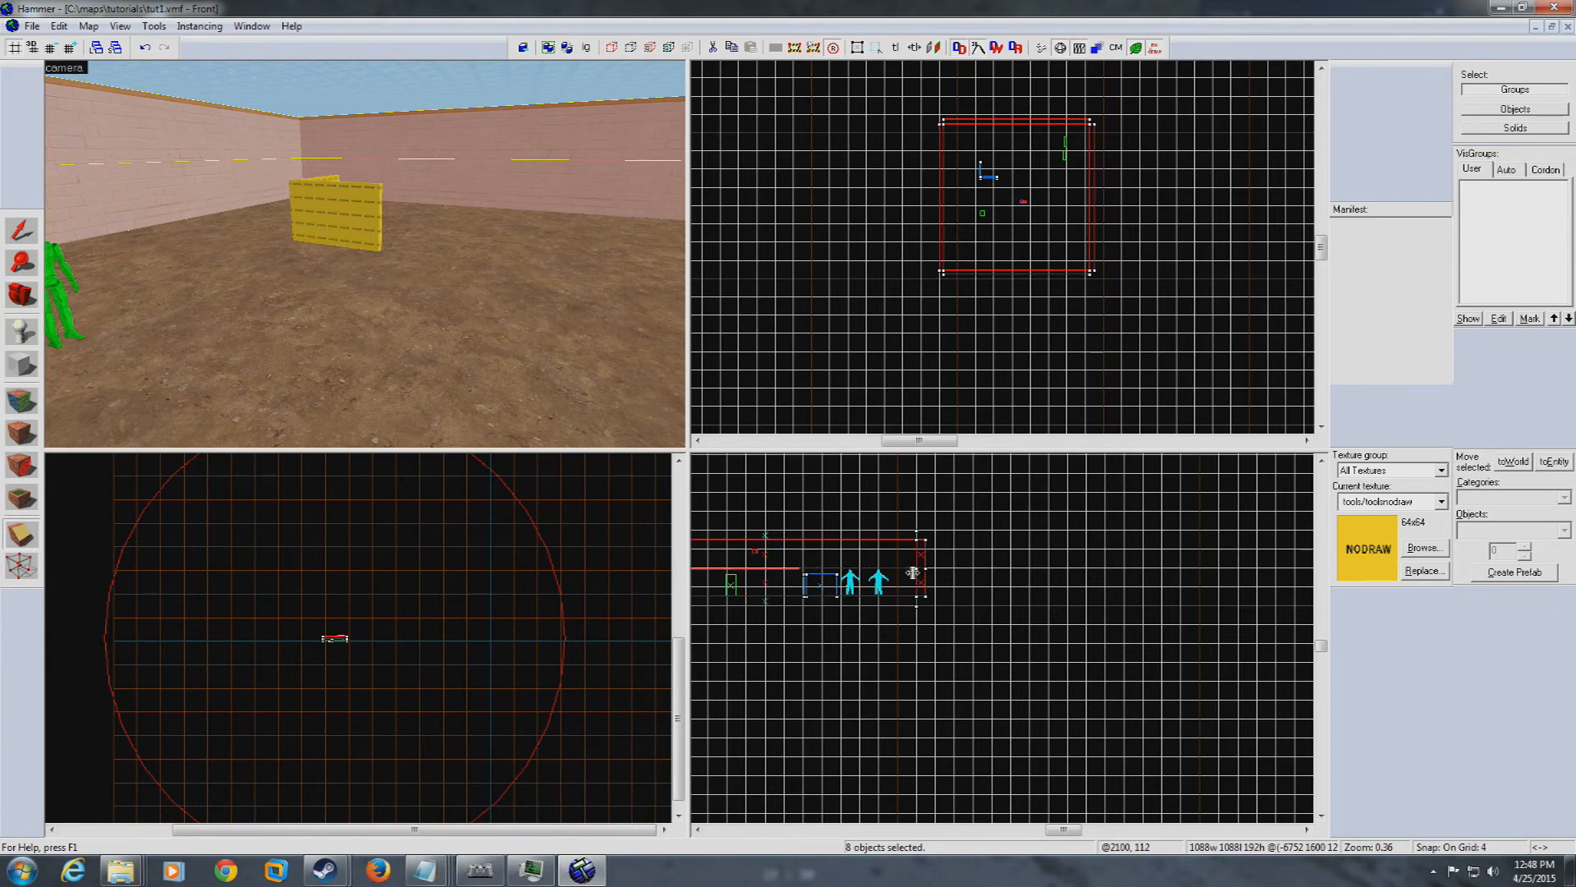
key(shift+s)
key(Escape)
Select upper and lower wall sections one at a time to check that the walls are split
click(161, 191)
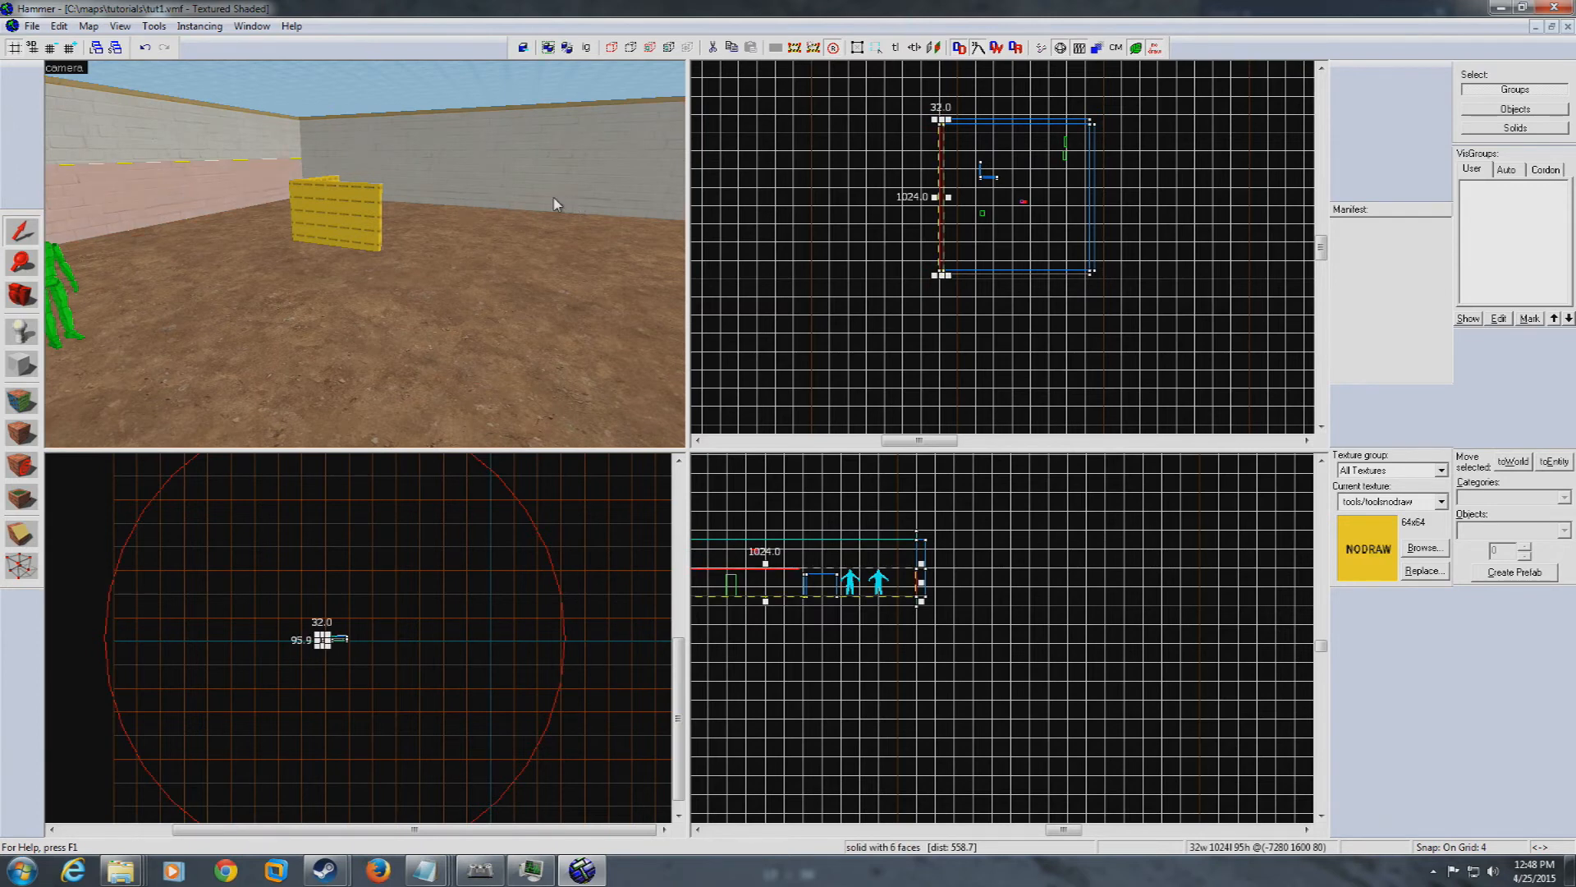
click(529, 192)
click(110, 138)
click(357, 160)
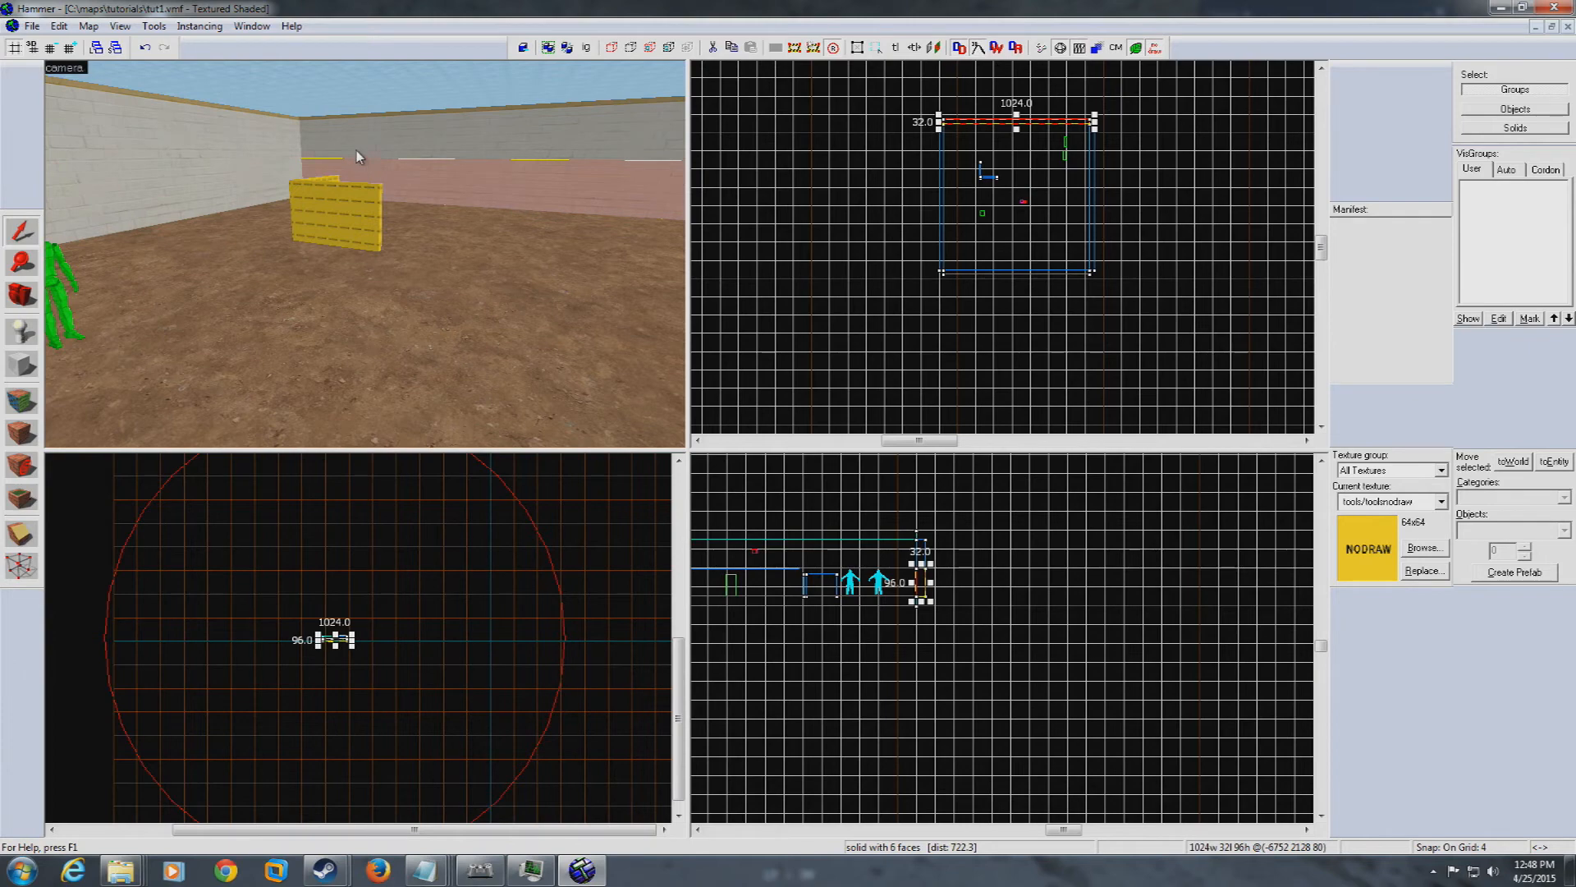
click(237, 175)
Sample tools/toolsskybox from the ceiling and apply it to the inner faces of the upper wall sections around the room
key(z)
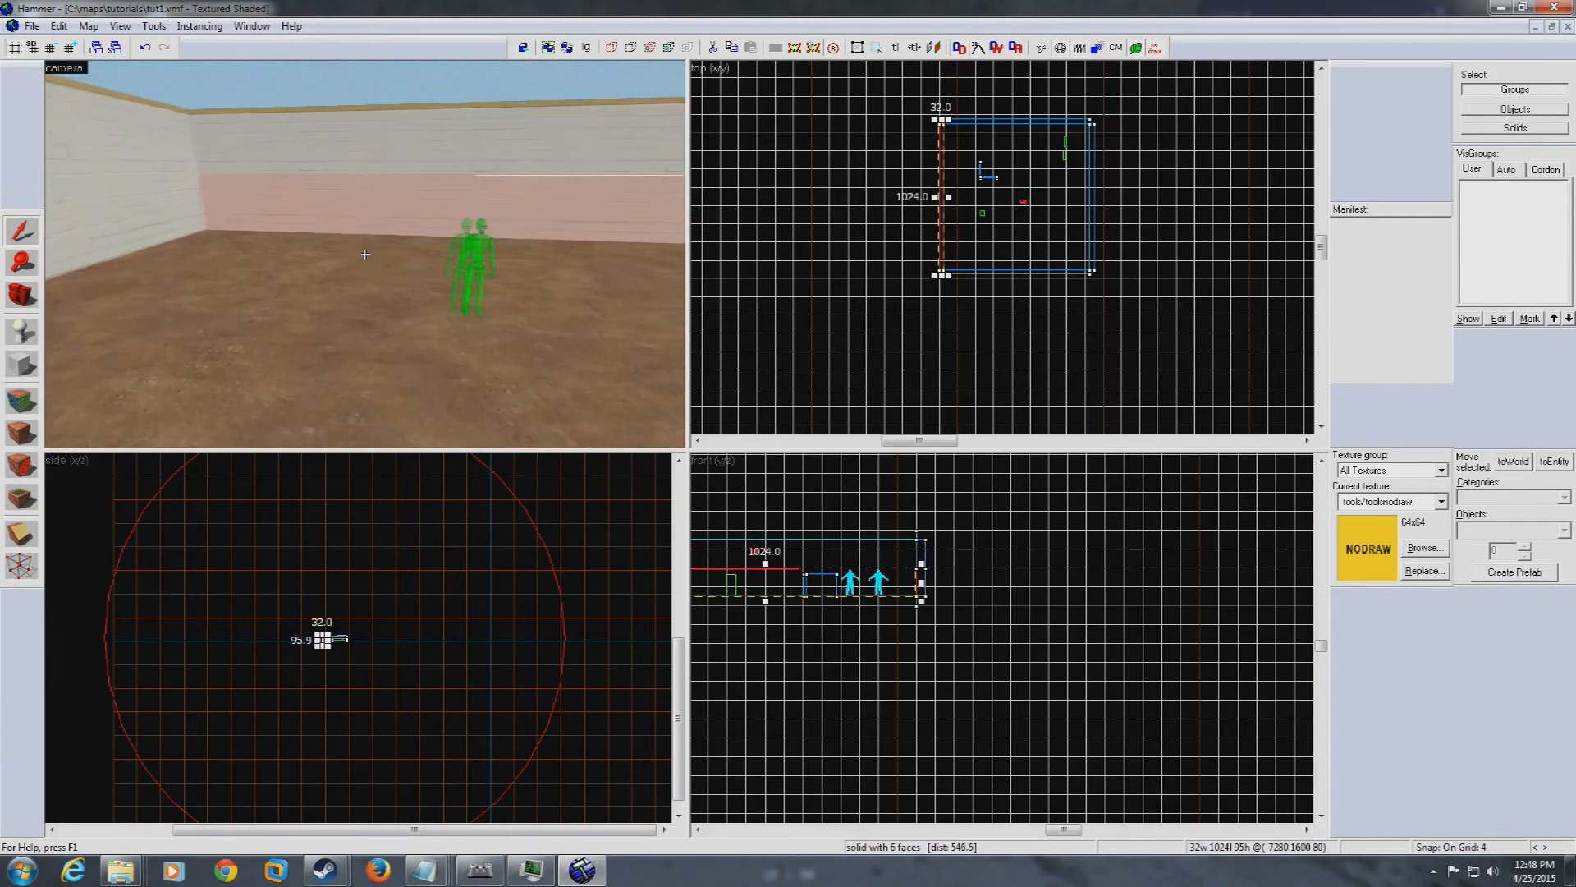
key(w)
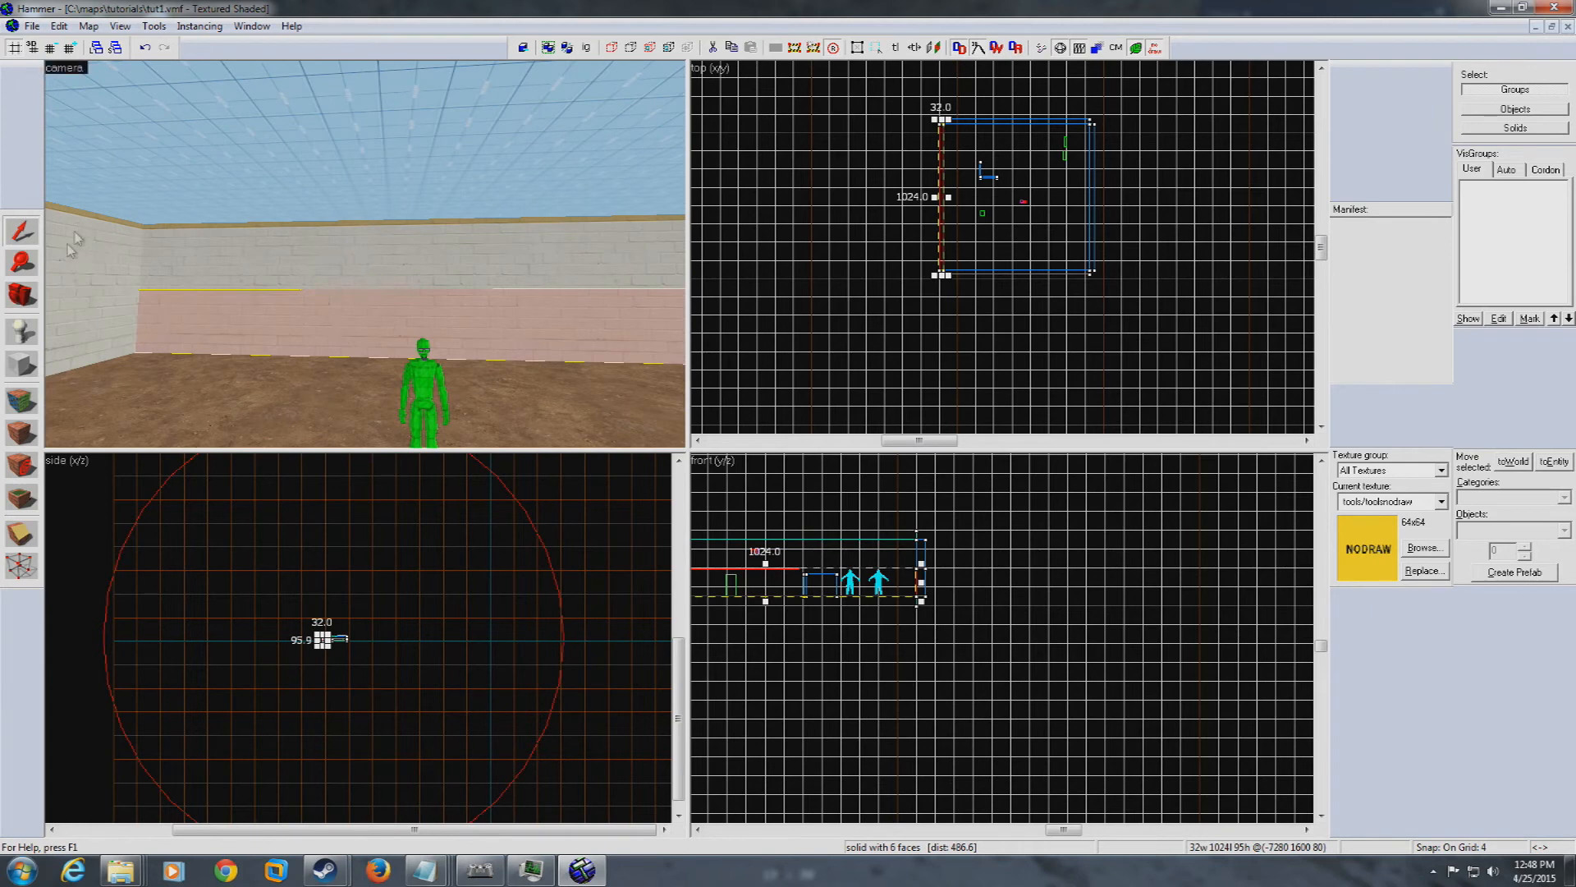
click(23, 398)
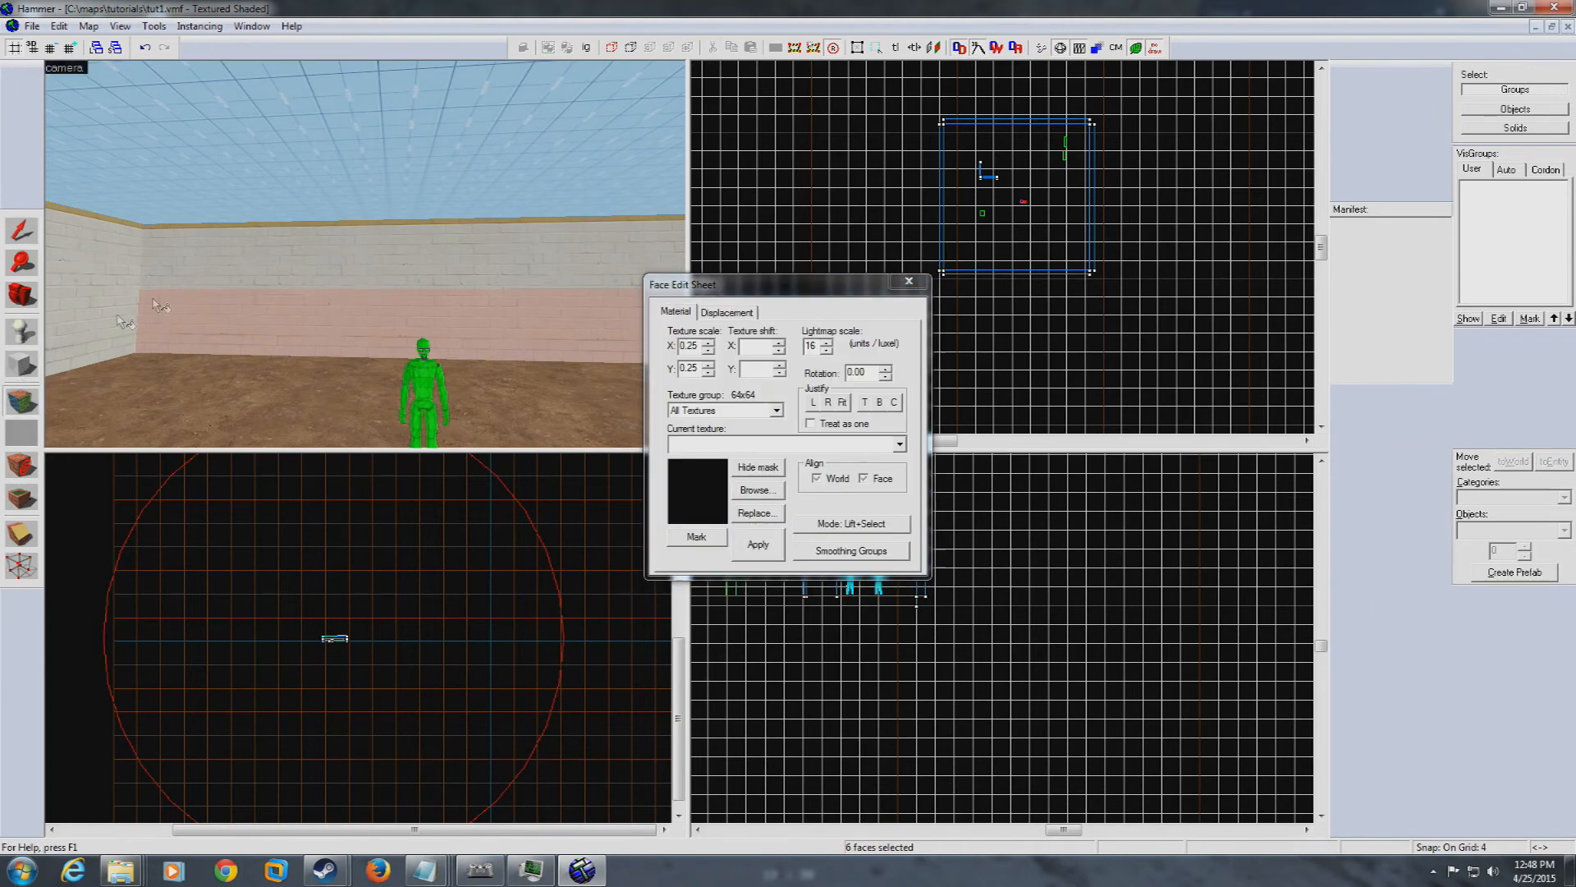
click(284, 157)
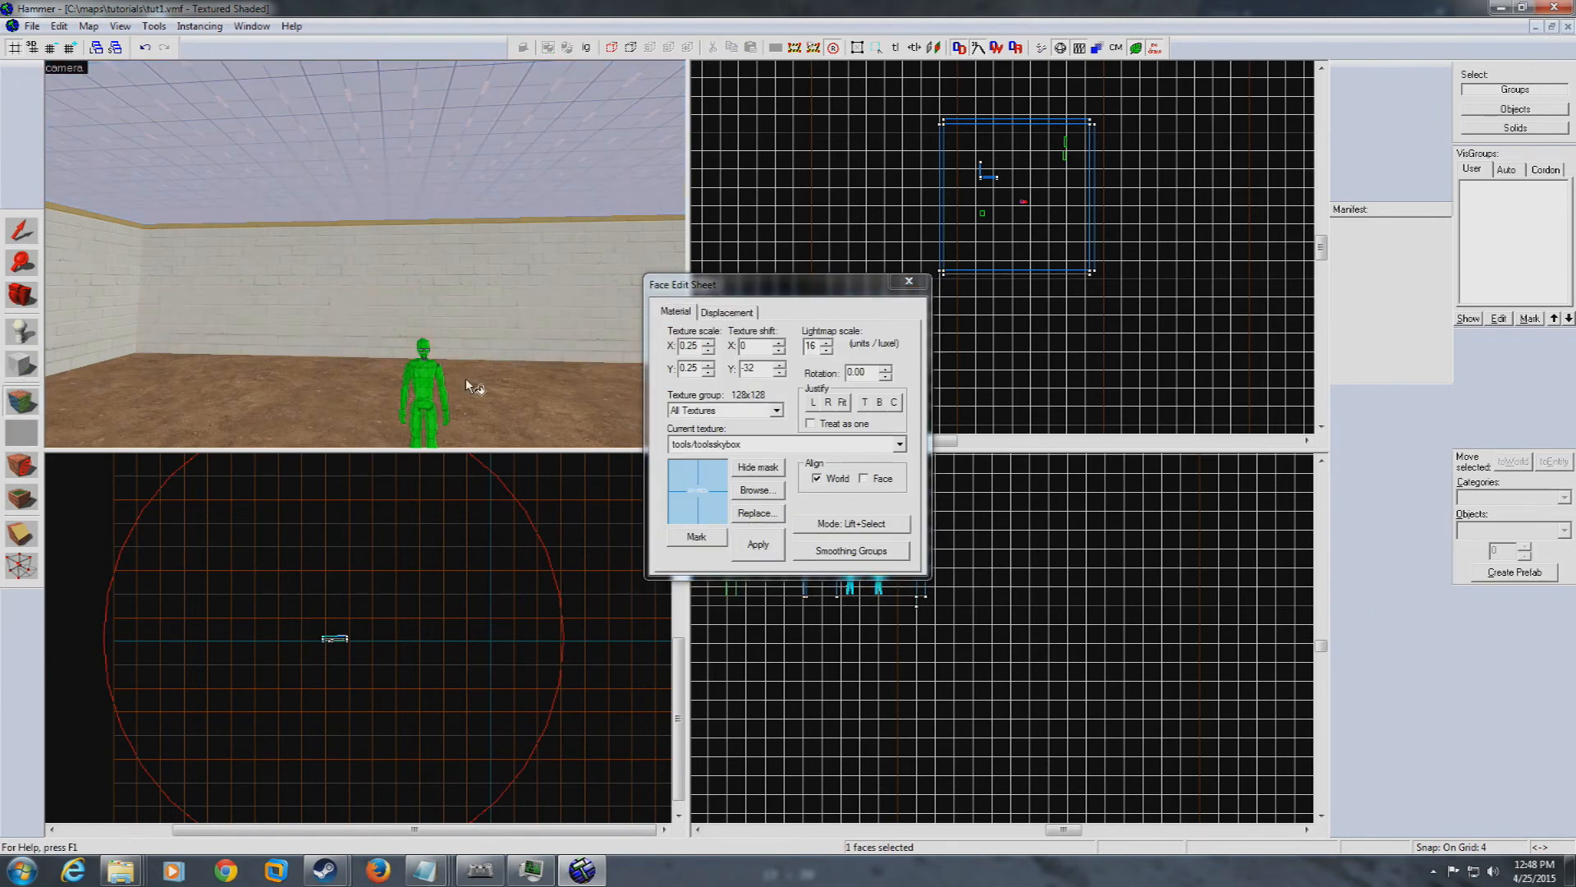
right_click(456, 255)
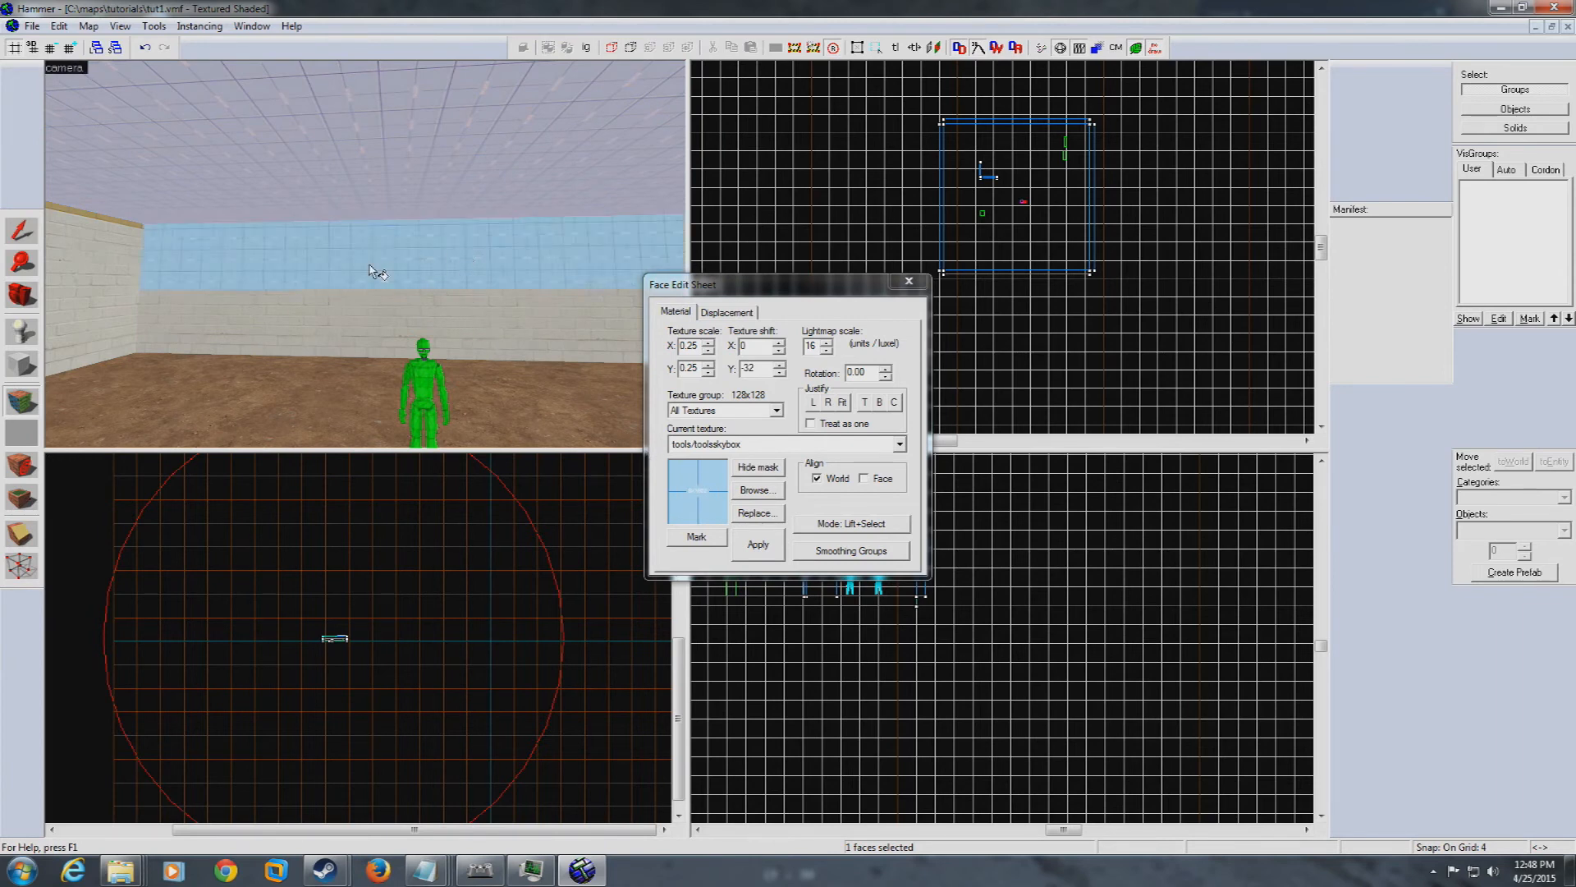
key(z)
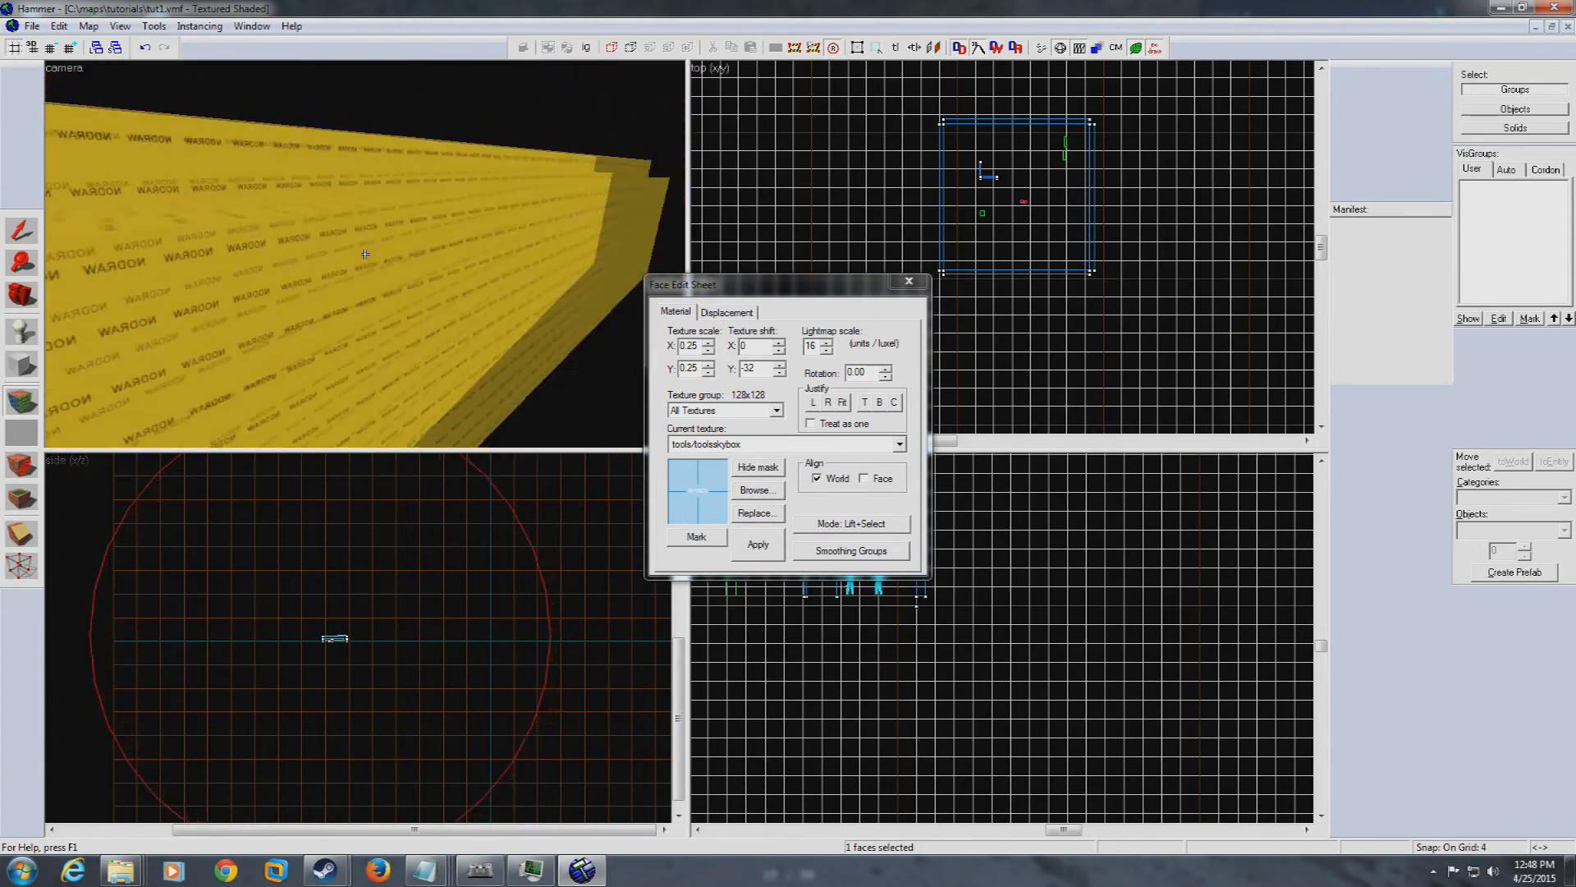
key(w)
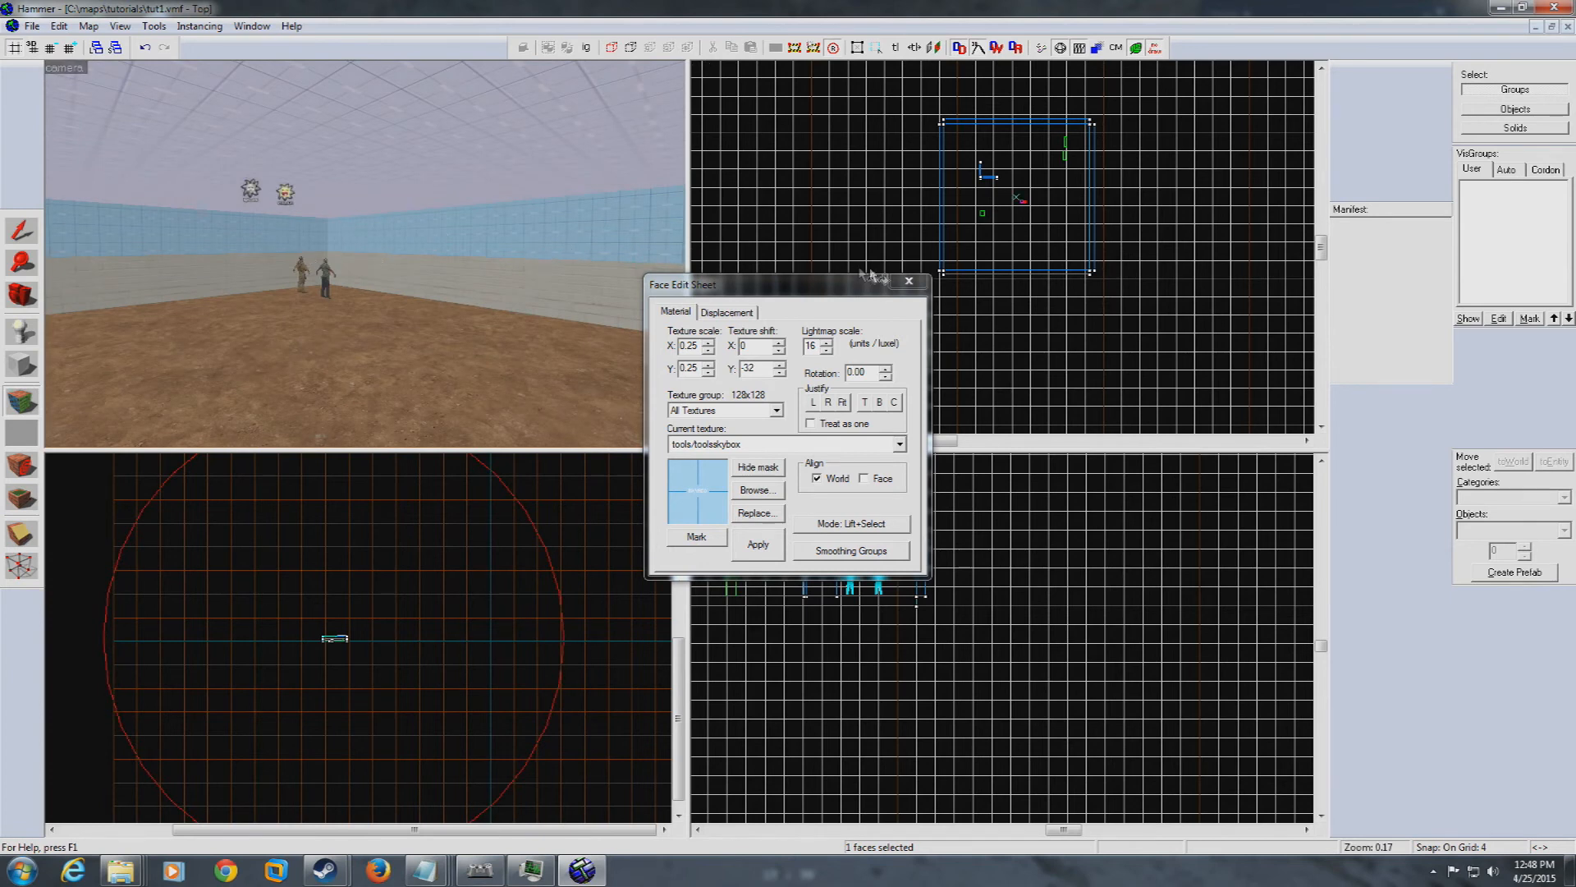
click(897, 283)
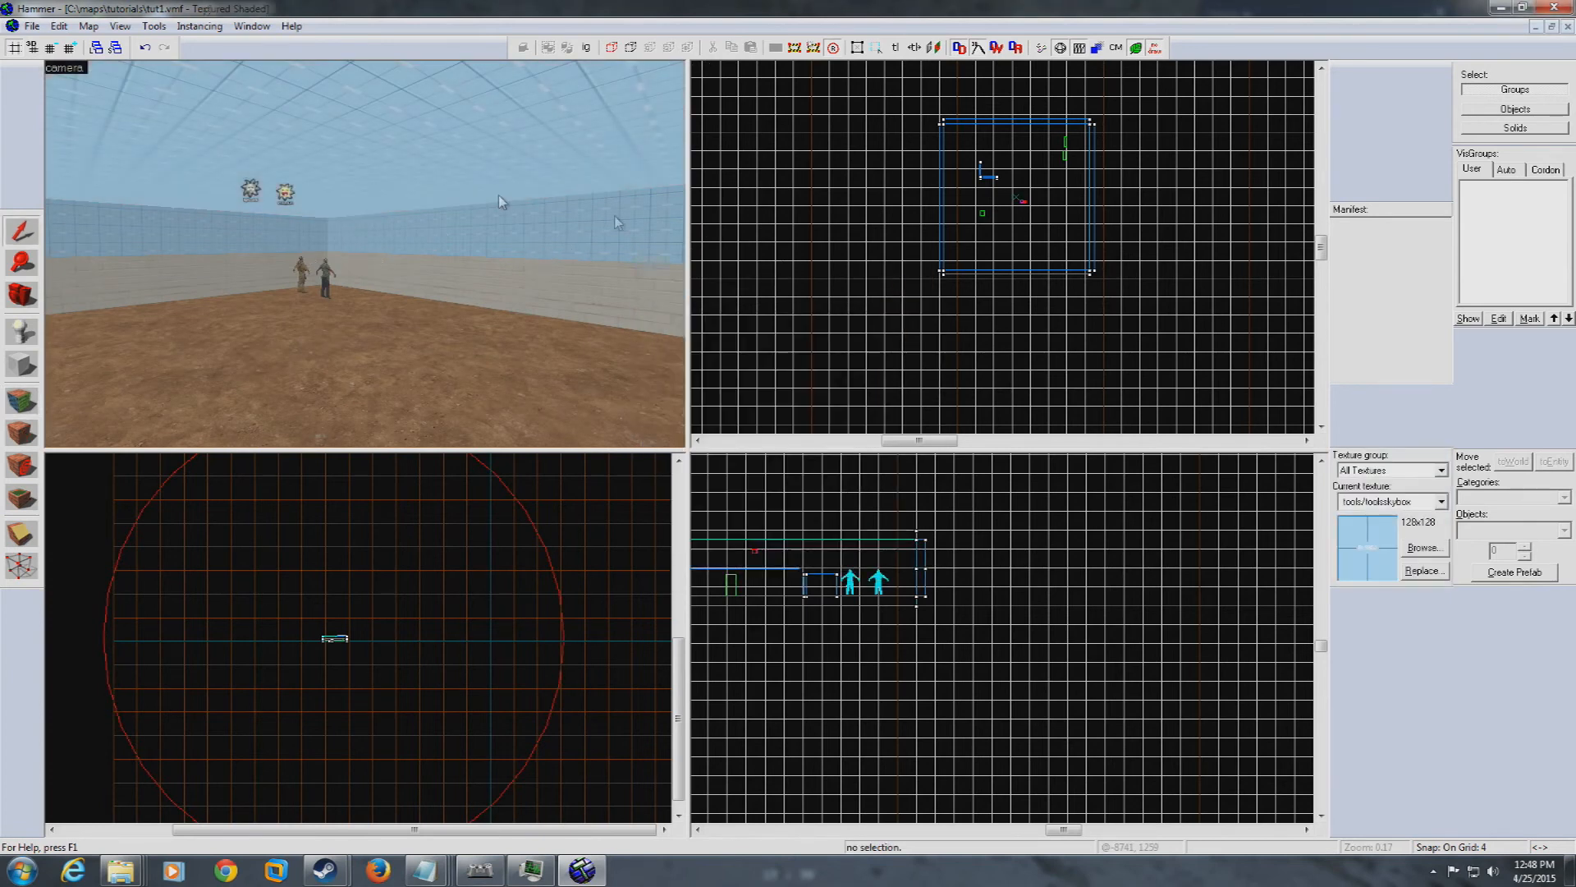
Compile and run the modified map with Normal BSP, Fast VIS and Fast RAD
click(32, 26)
click(72, 227)
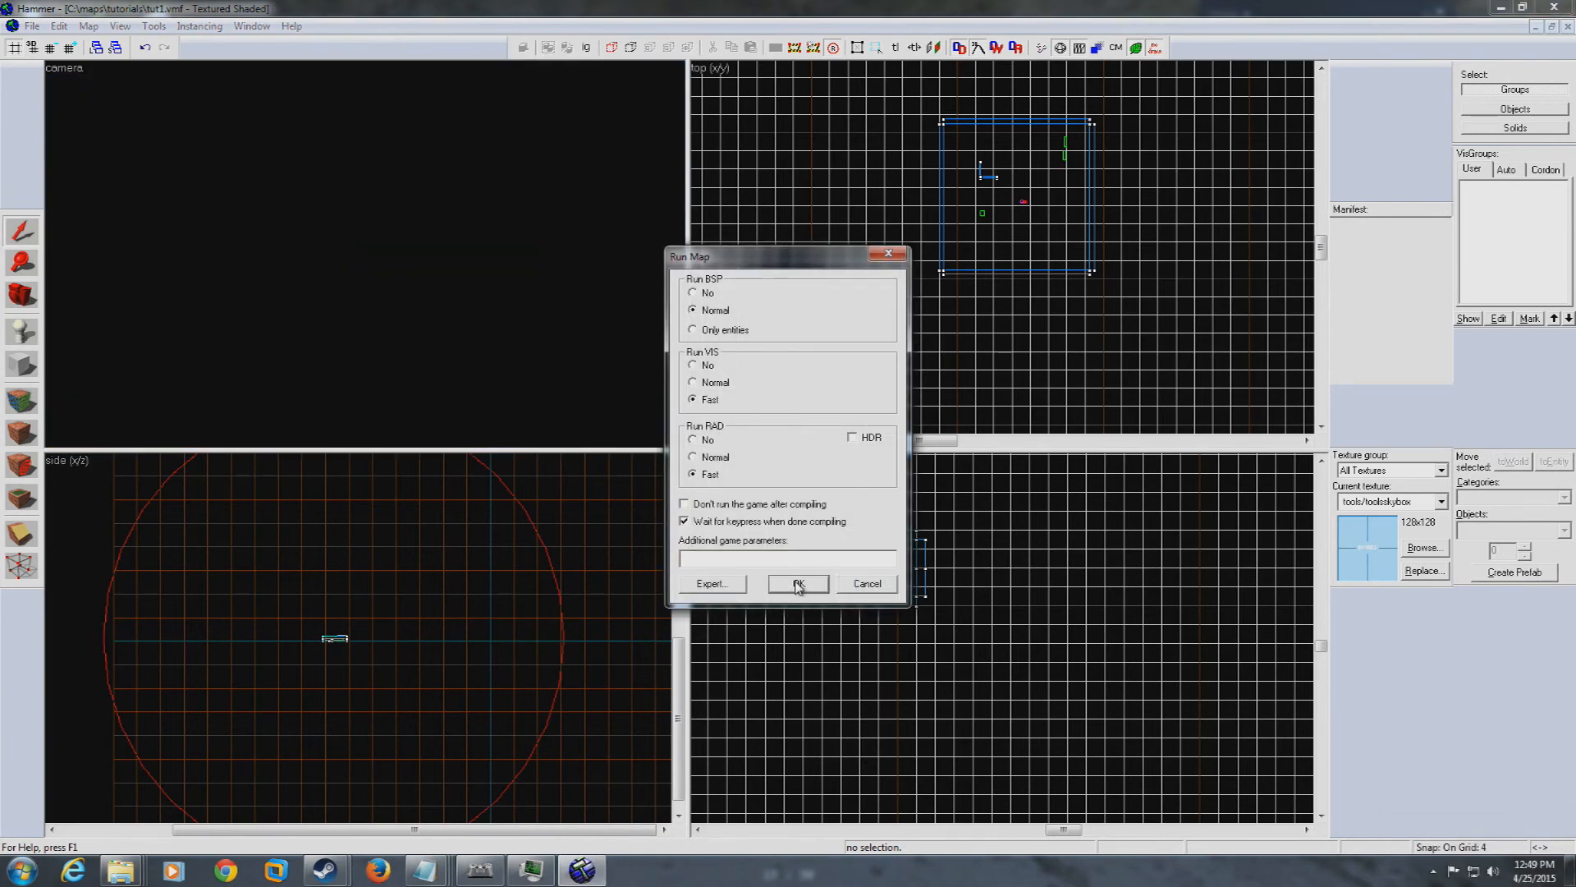
click(796, 584)
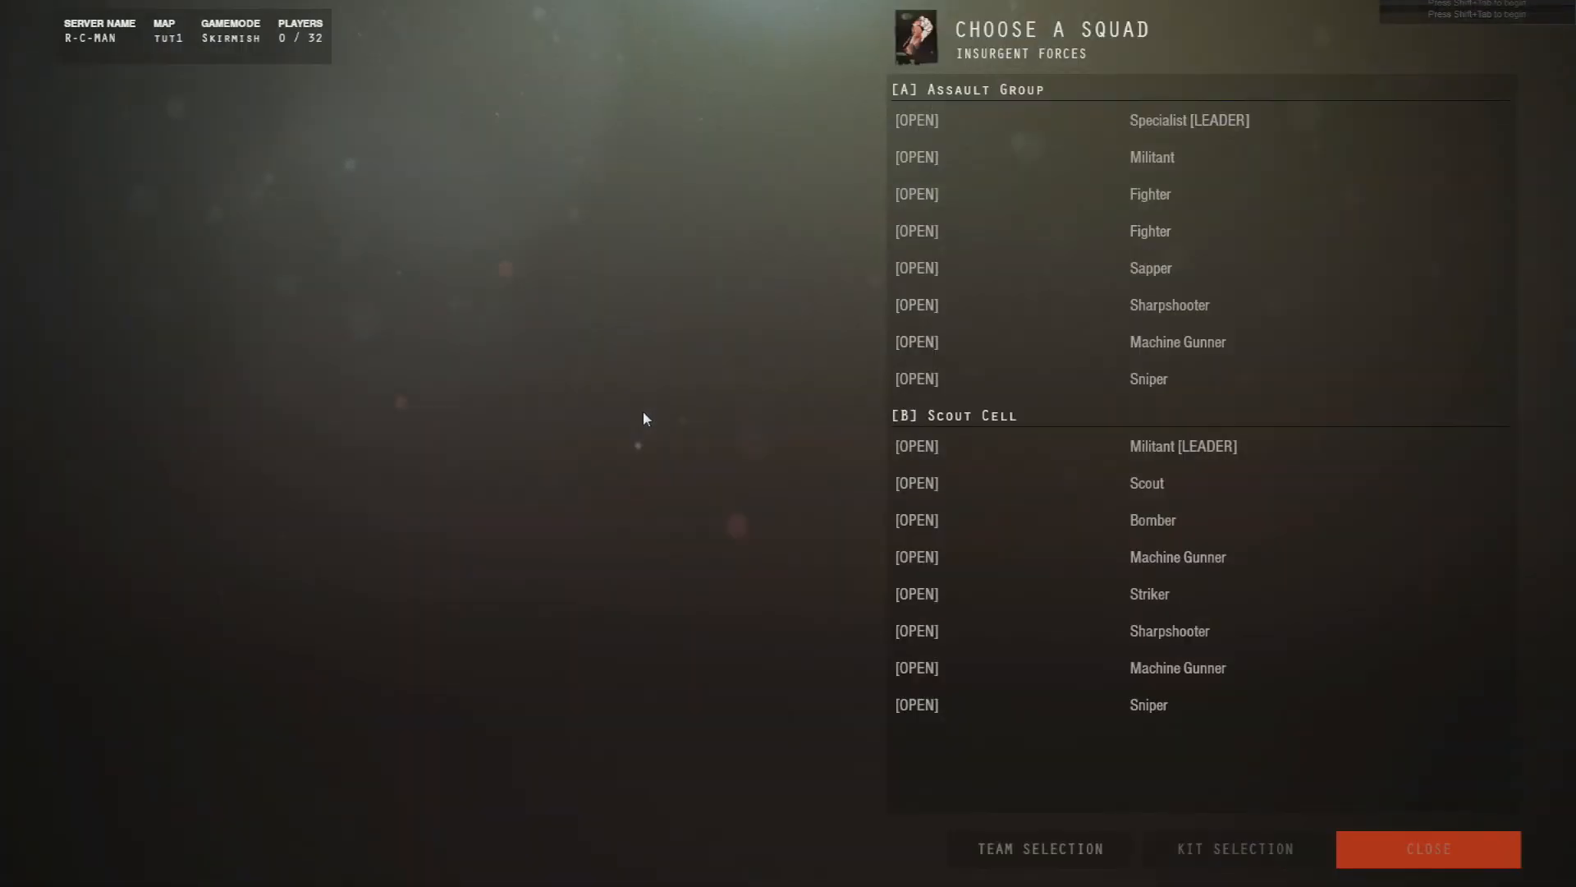
Join the Assault Group as Specialist [LEADER] with the FAL kit and enter the room to view the sky above the walls
click(1119, 120)
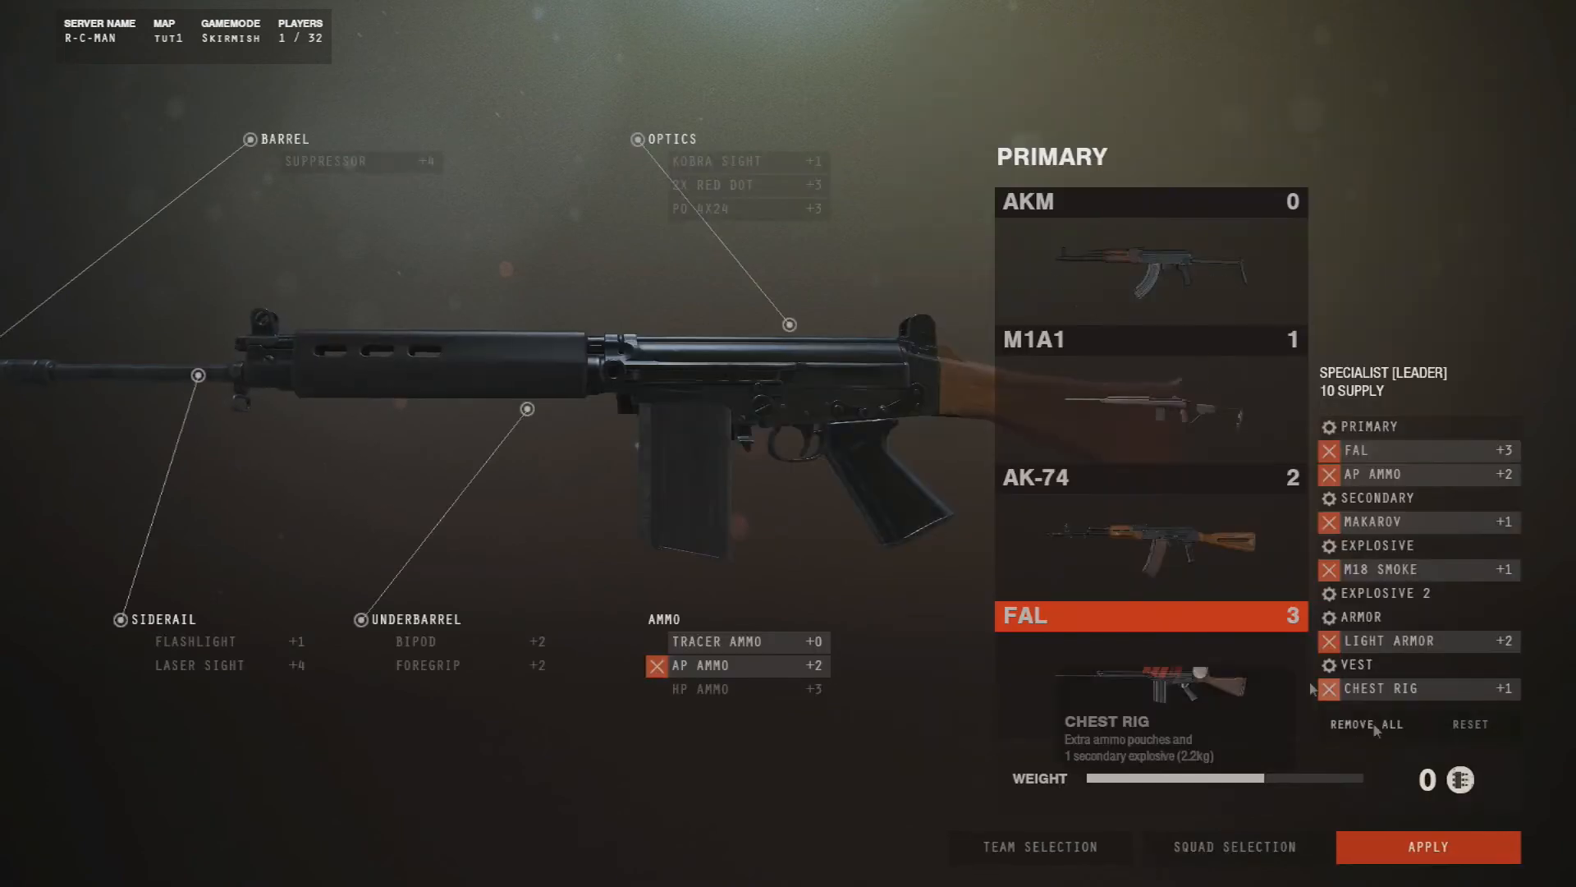
click(1428, 846)
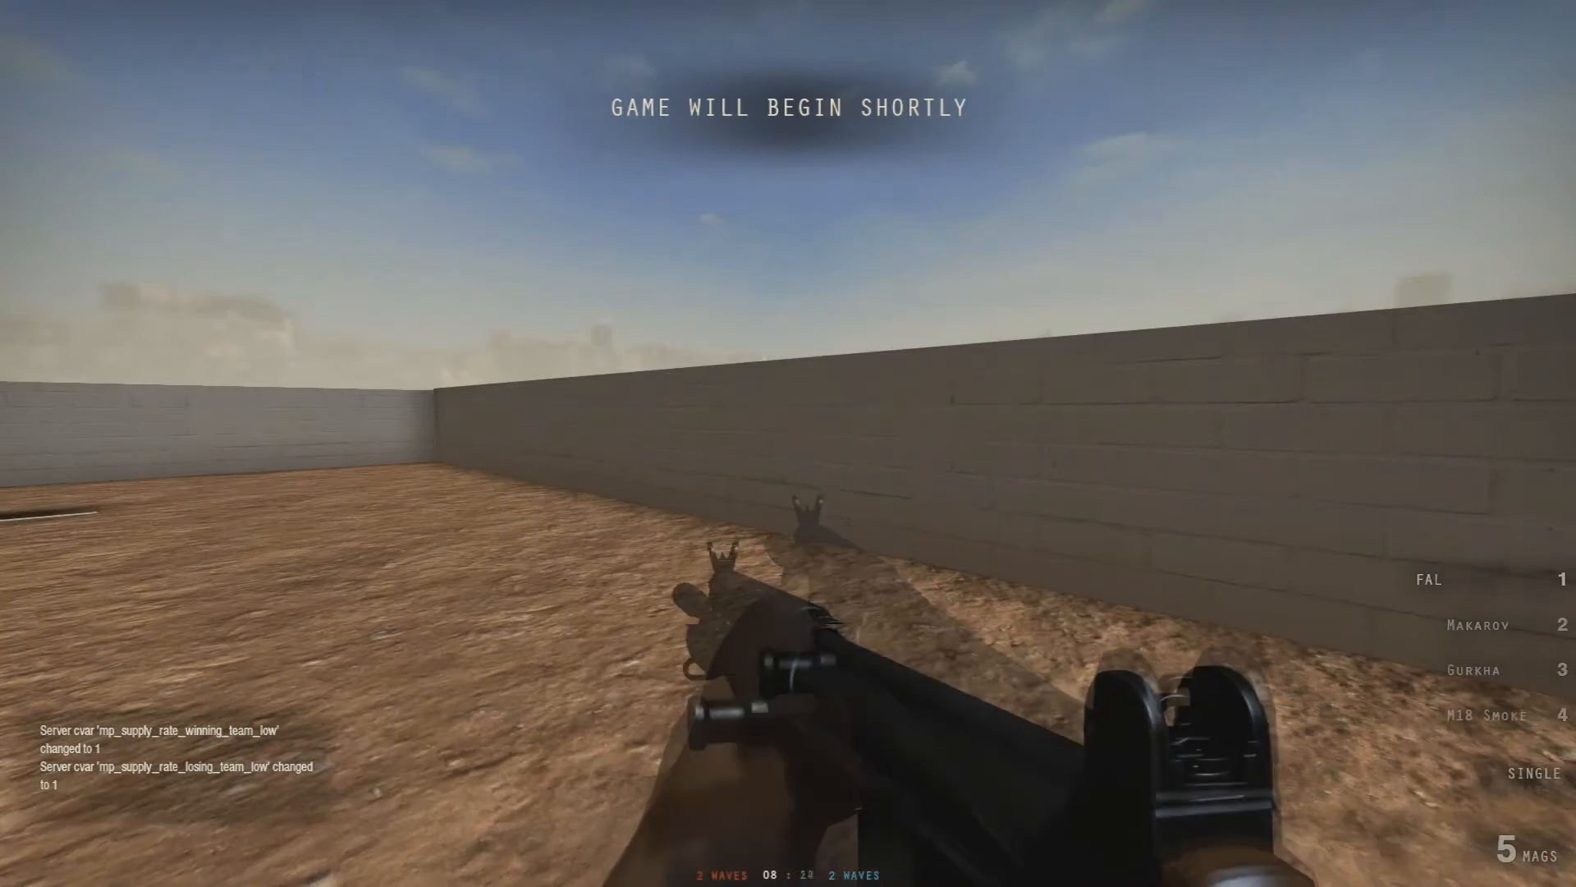
key(shift+w)
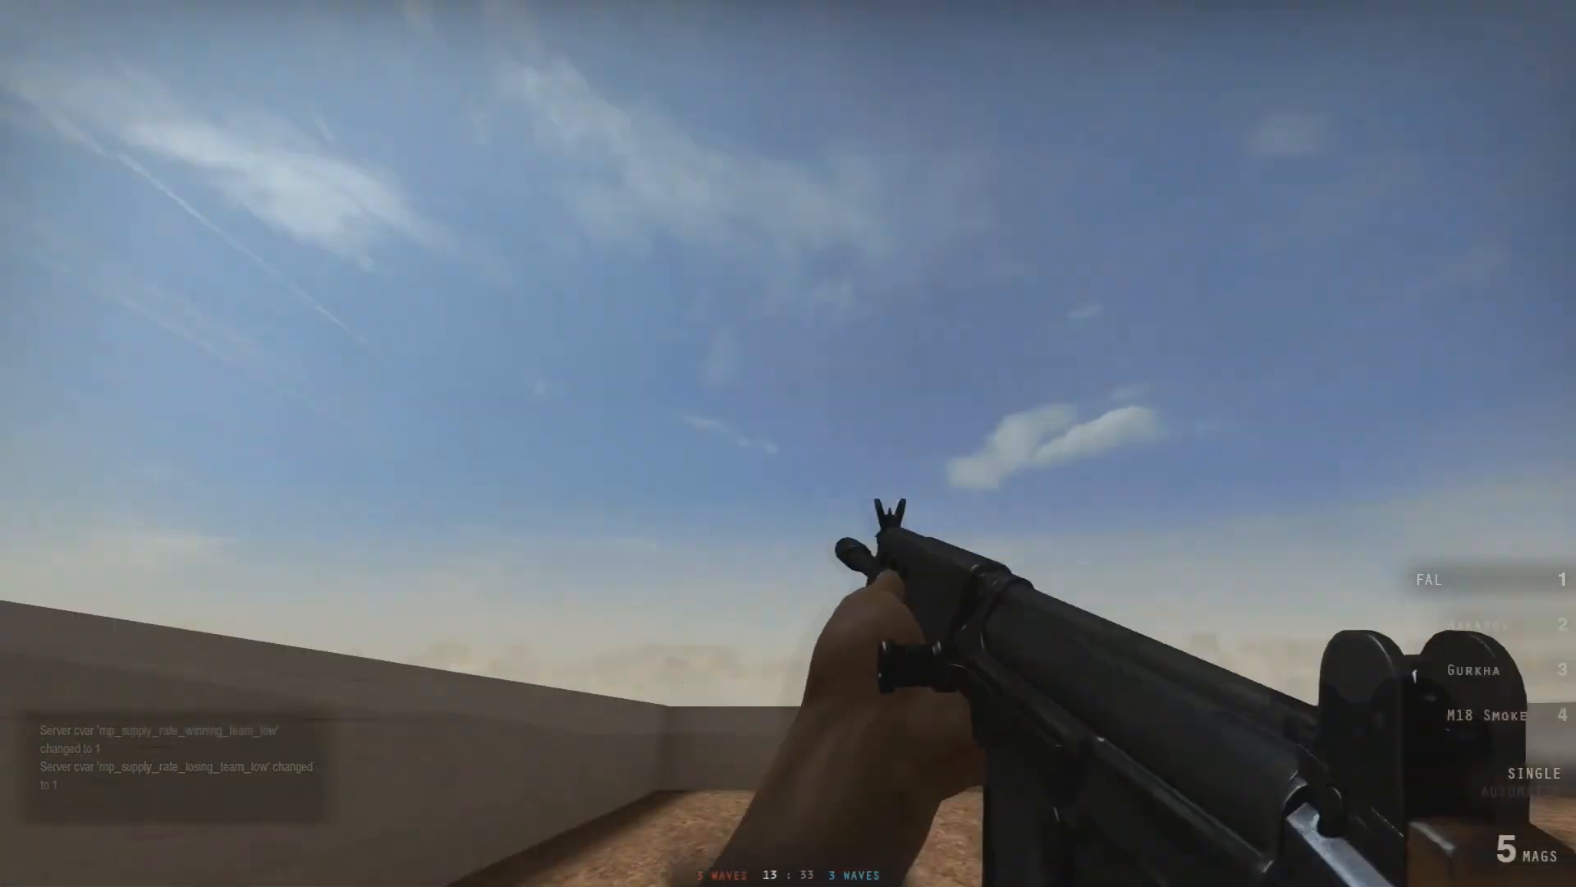
key(shift+w)
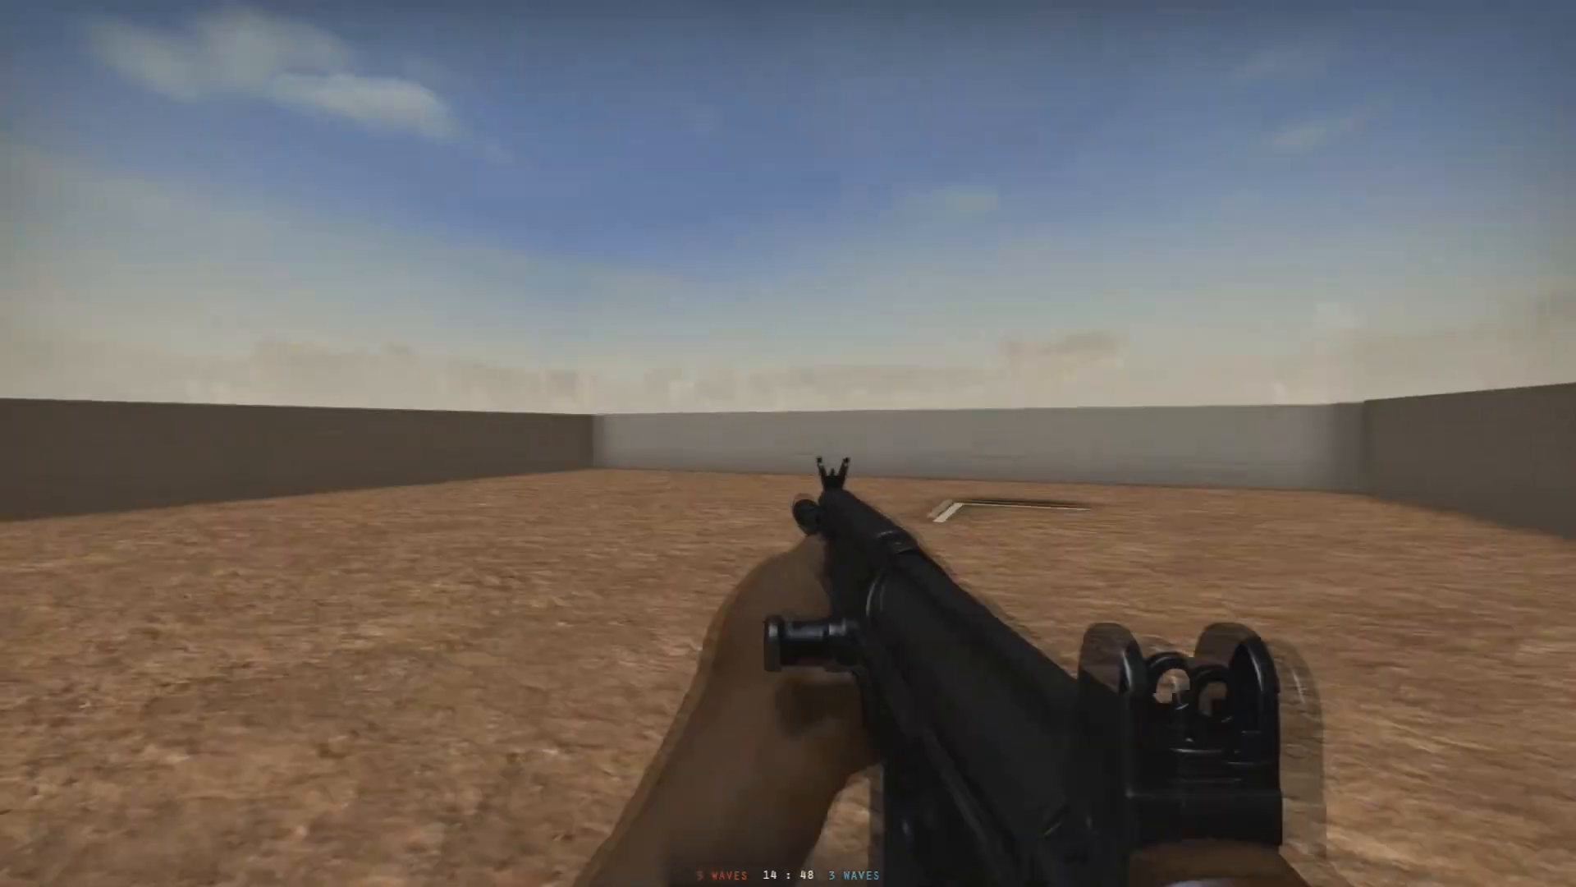
Aim down the rifle's sights and fire test shots at the light block wall
right_click(788, 443)
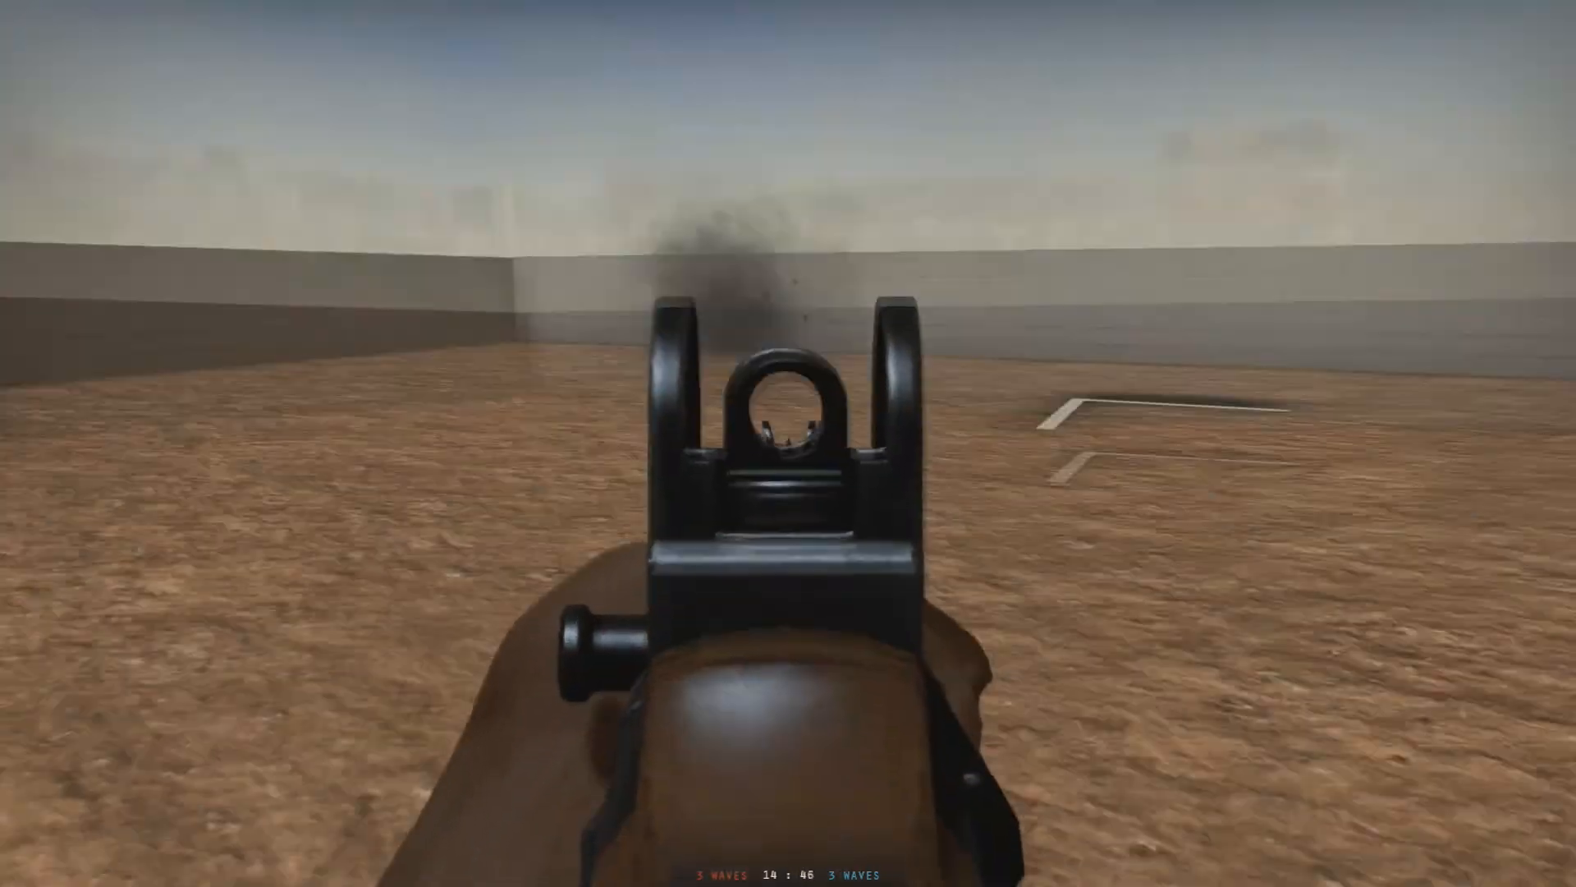
right_click(788, 443)
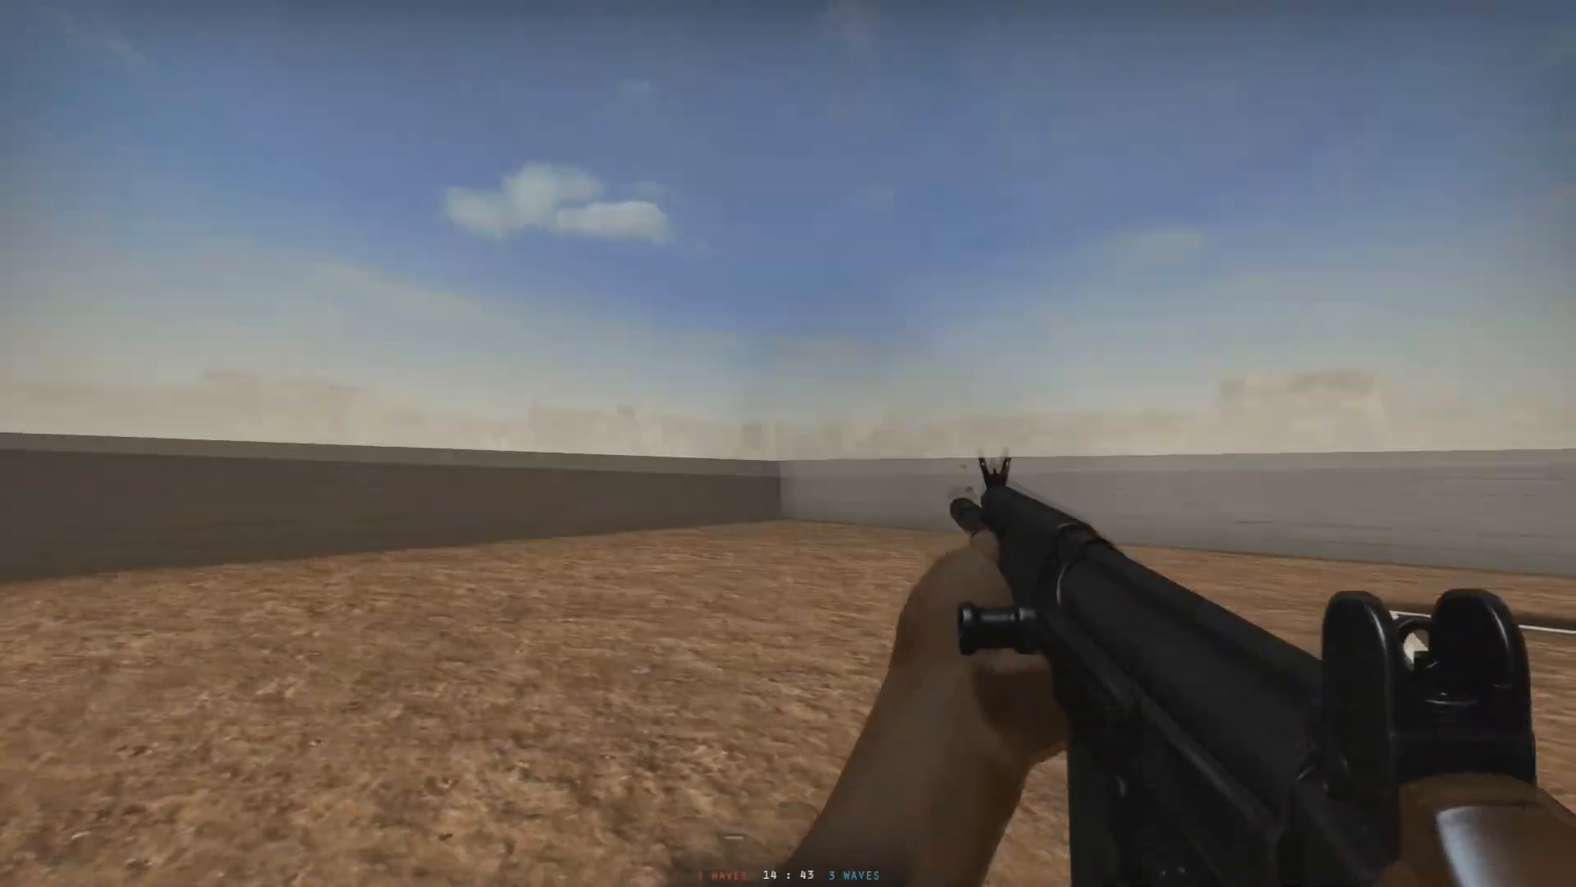
click(788, 443)
Walk around the room and examine the sky above the lowered walls from several directions
key(a)
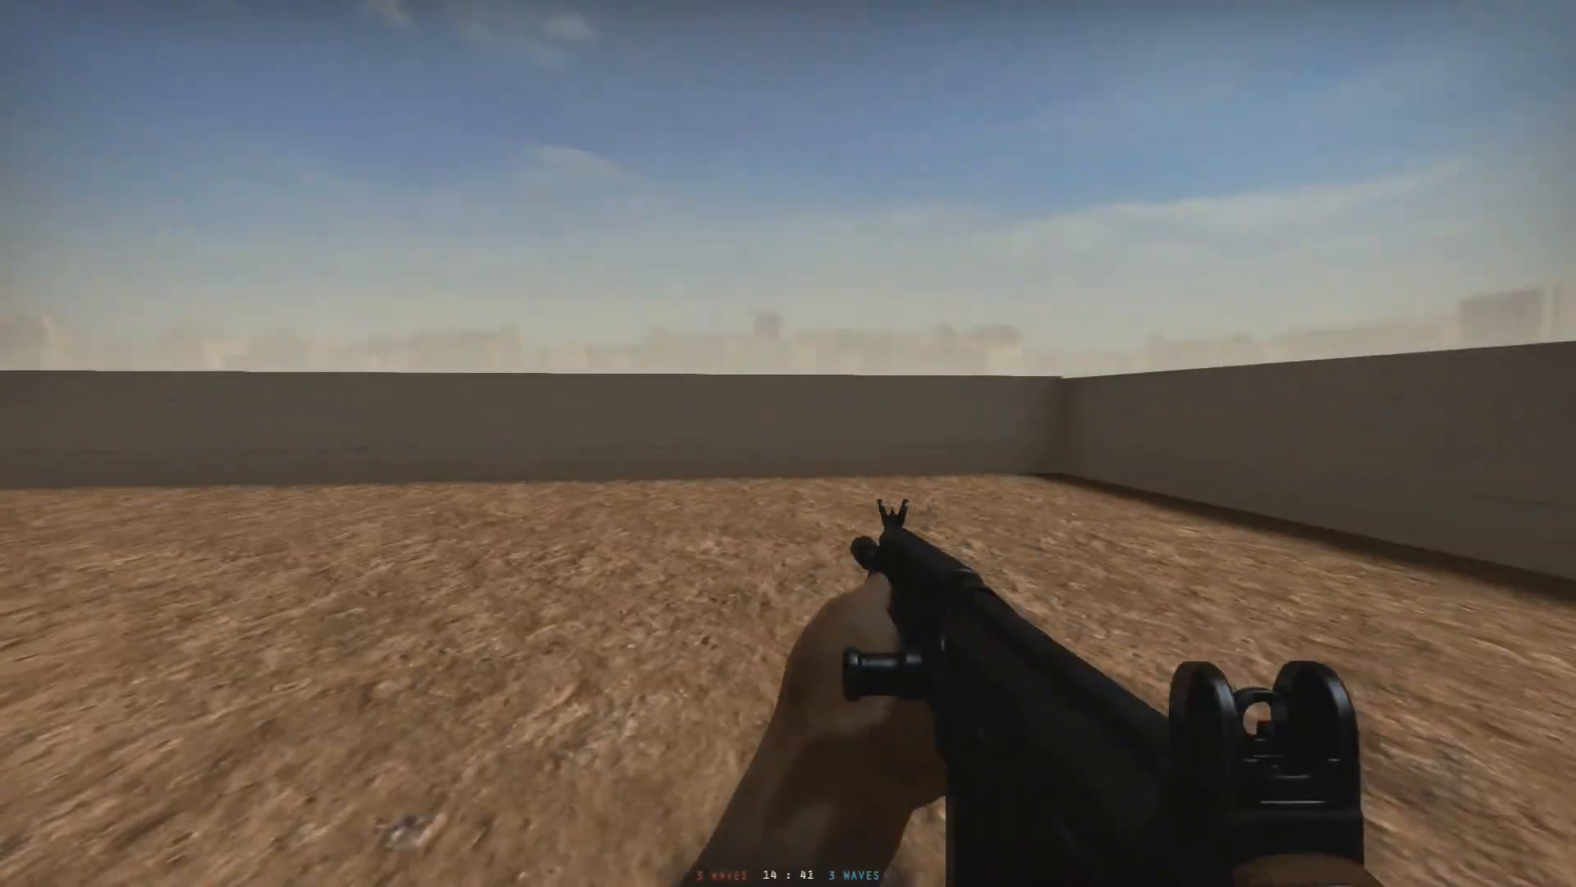
key(d)
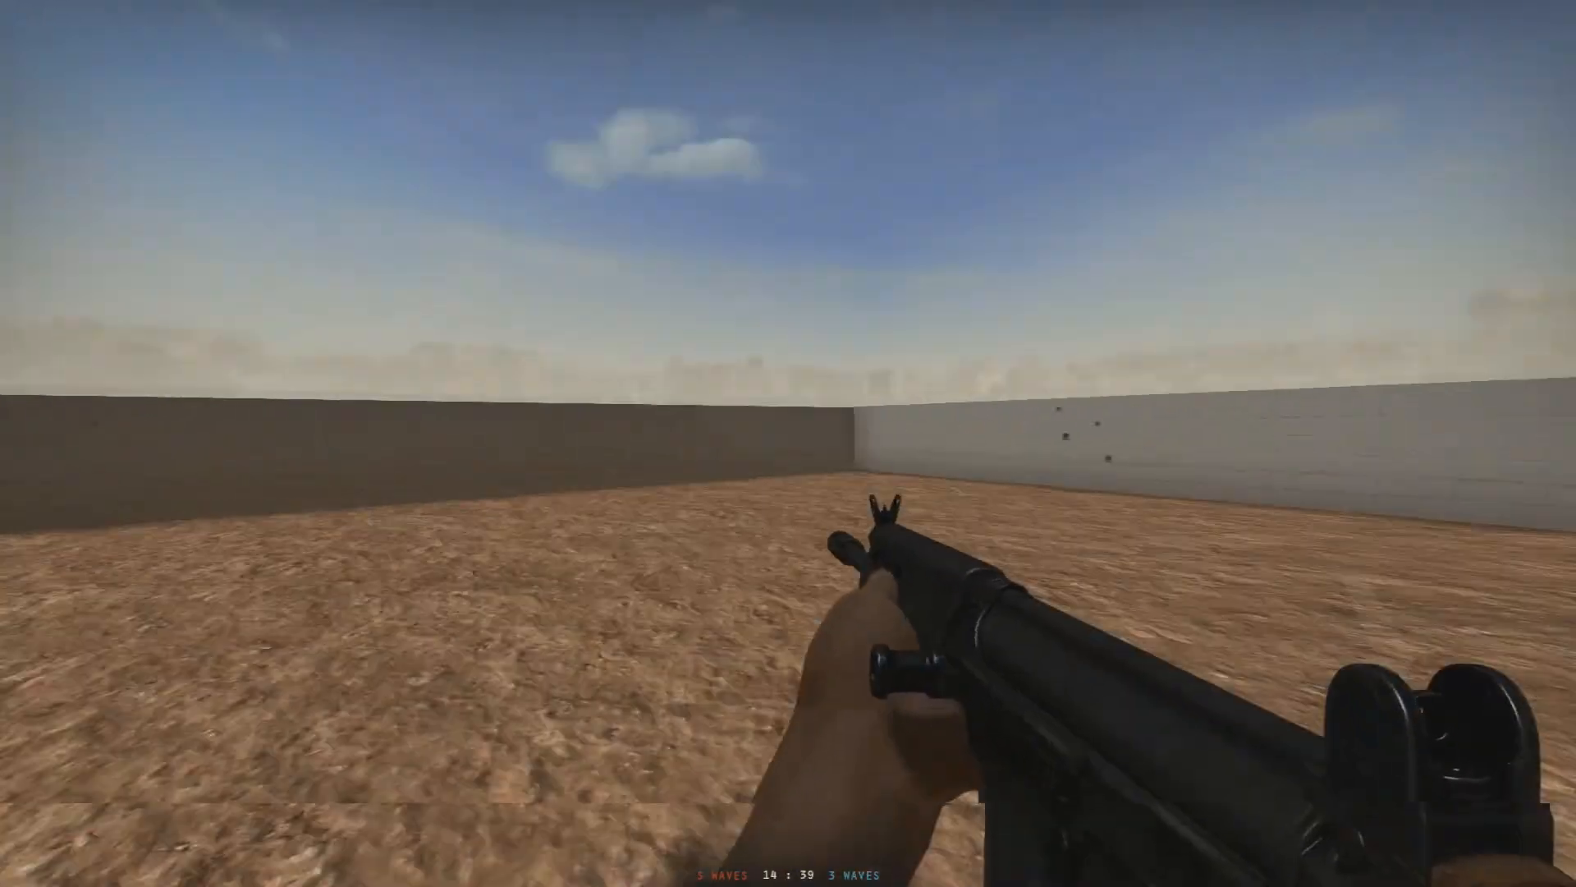
key(w)
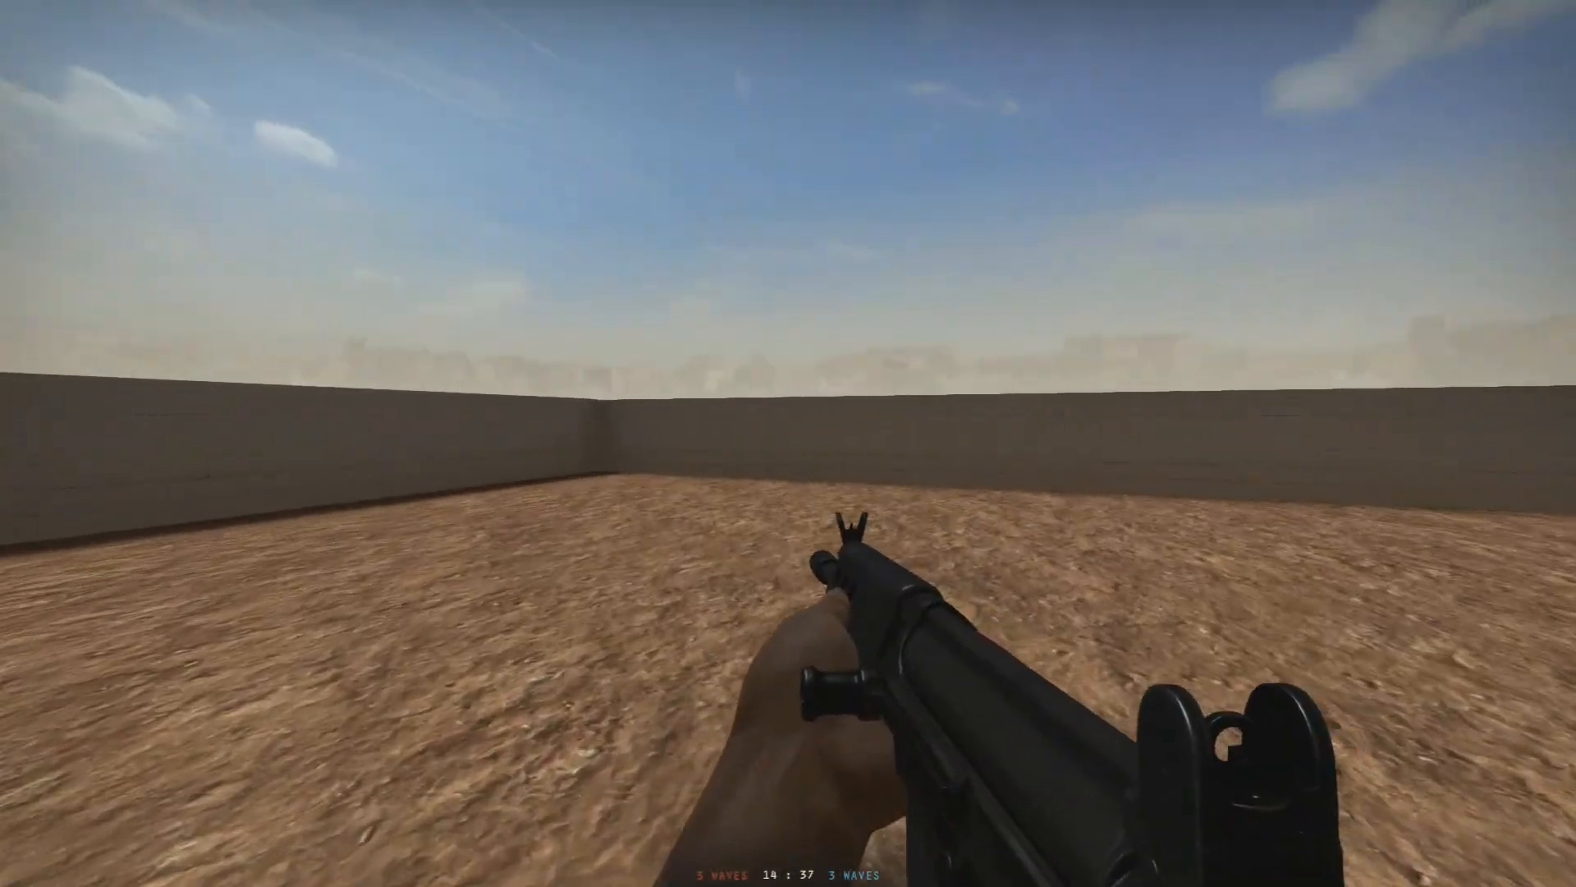
key(a)
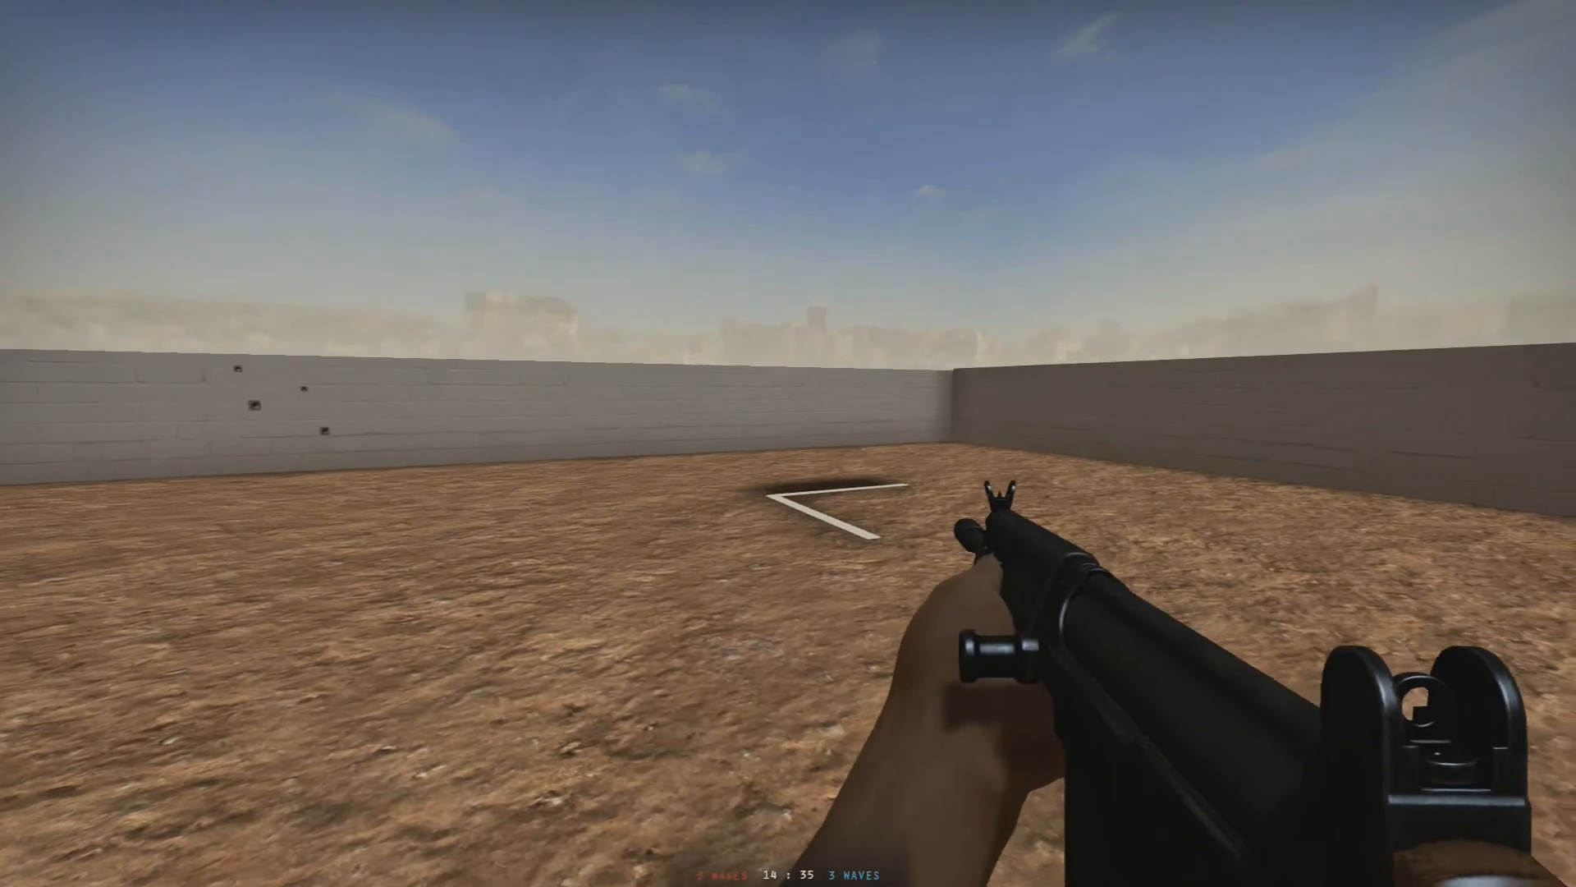
key(w)
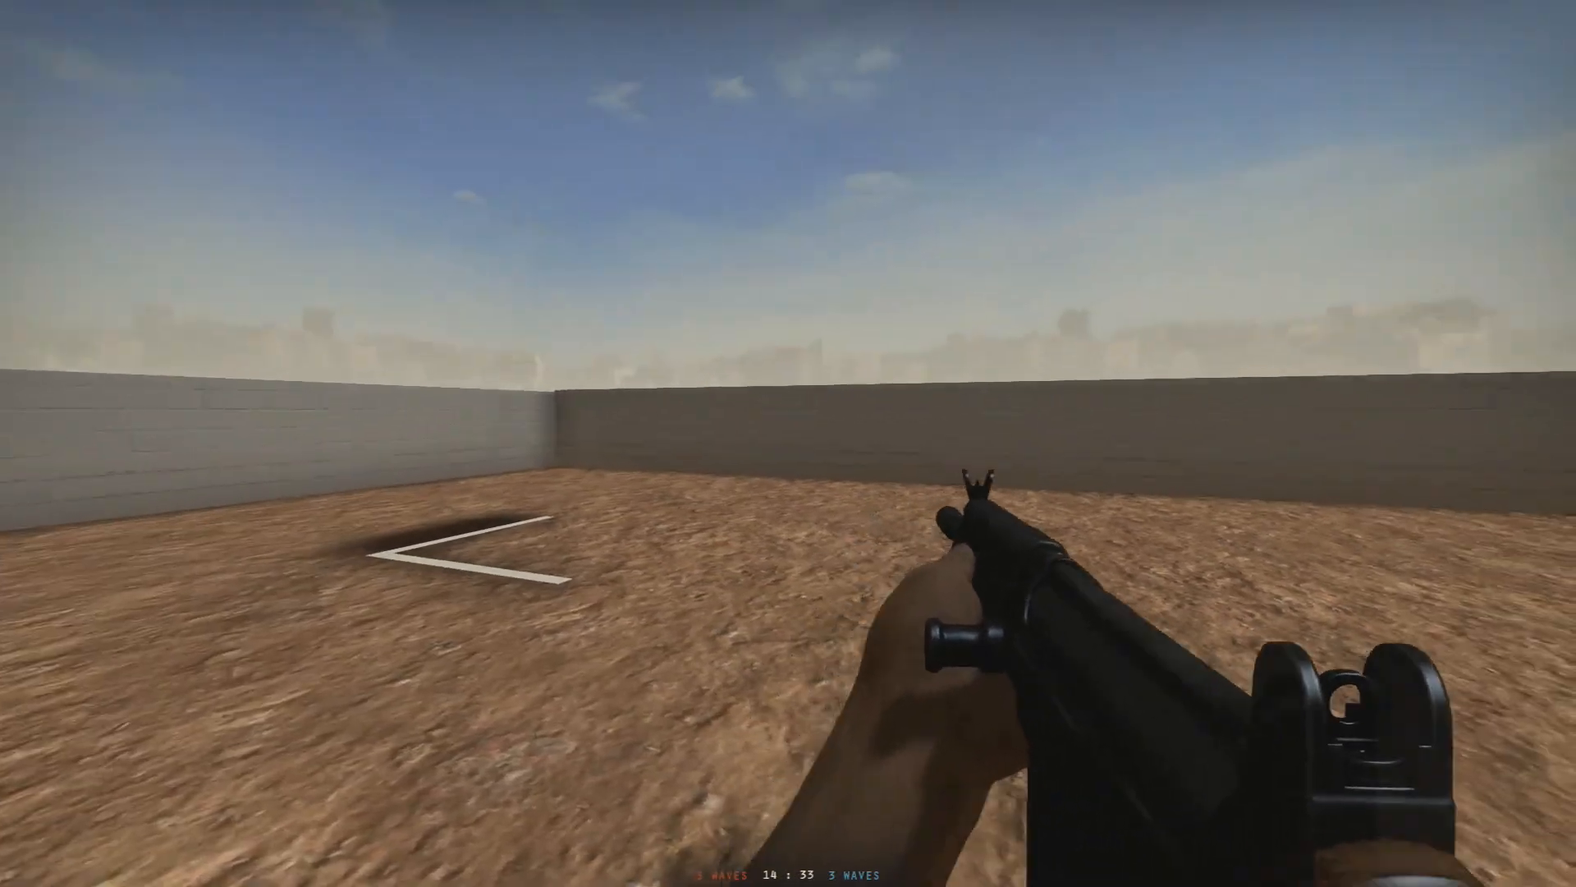
key(w)
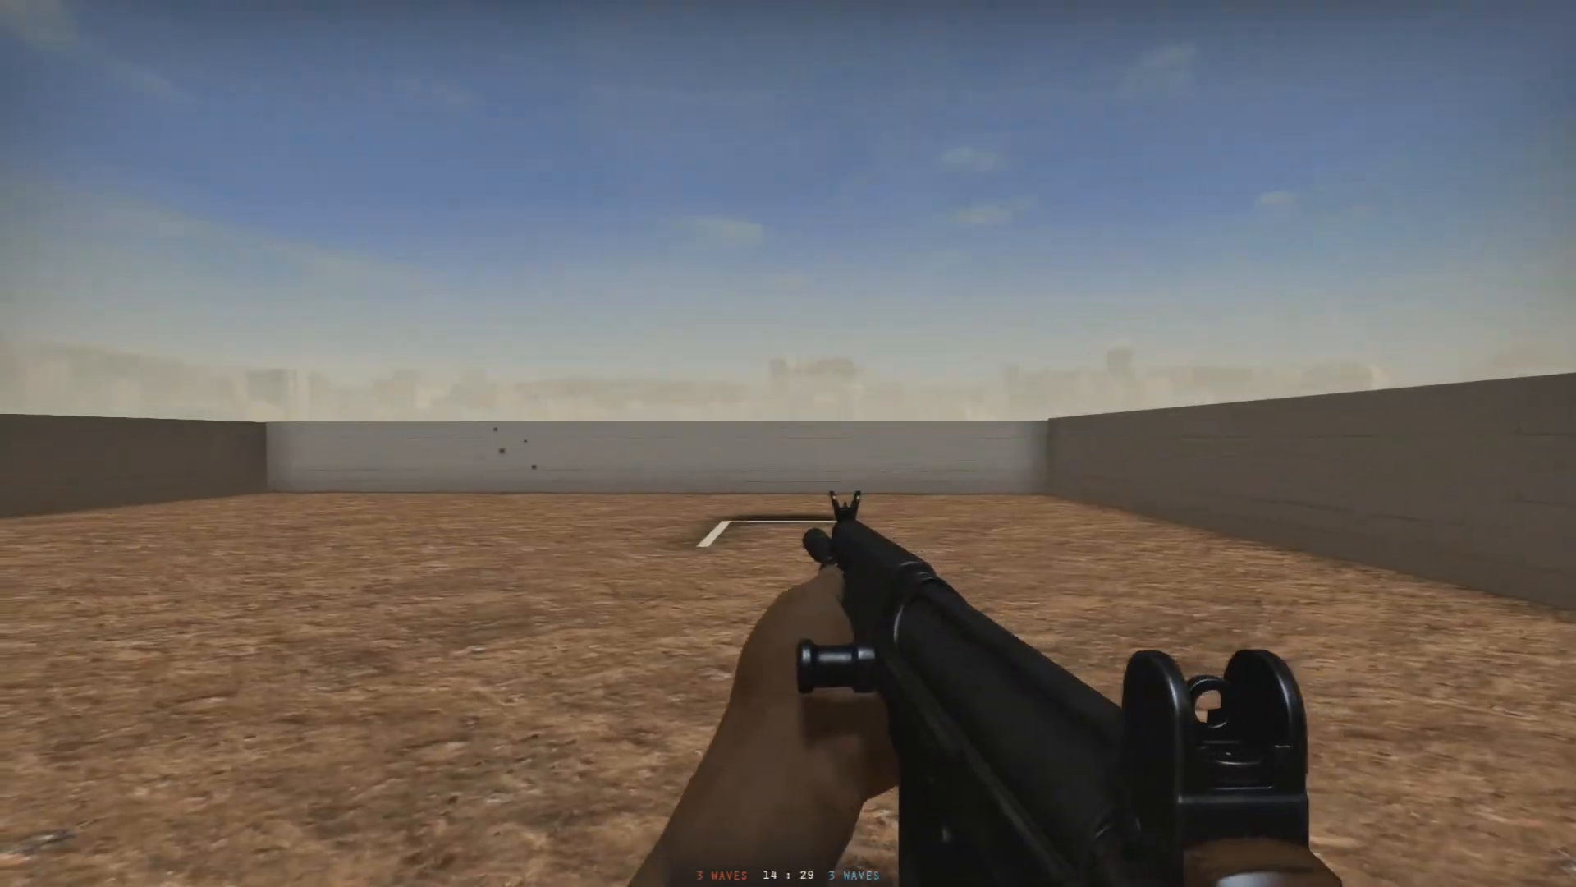
key(w)
key(w)
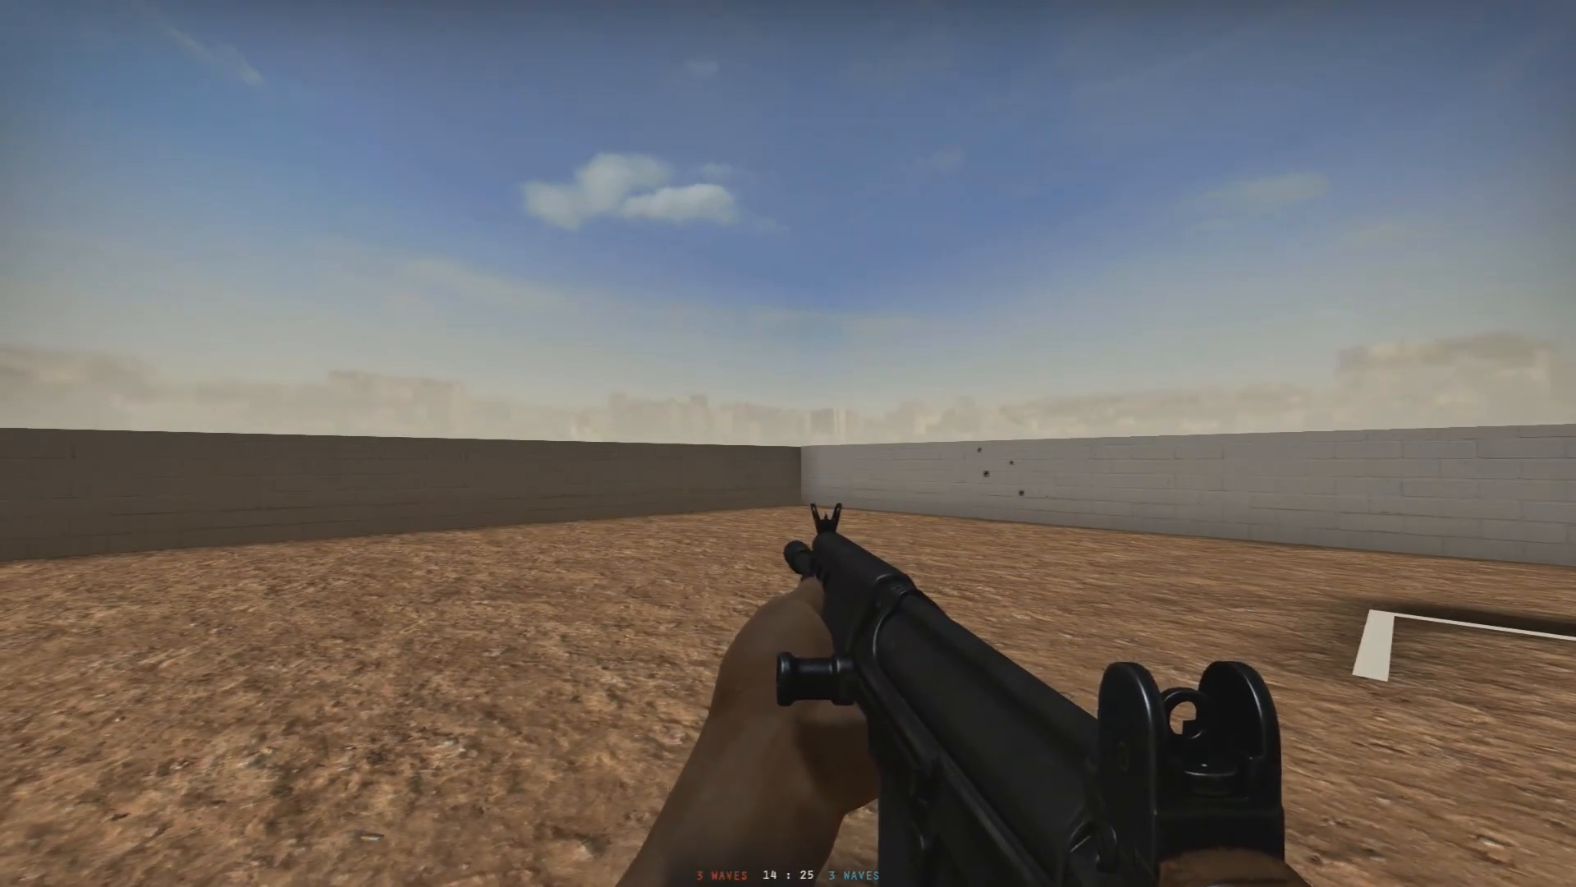
key(w)
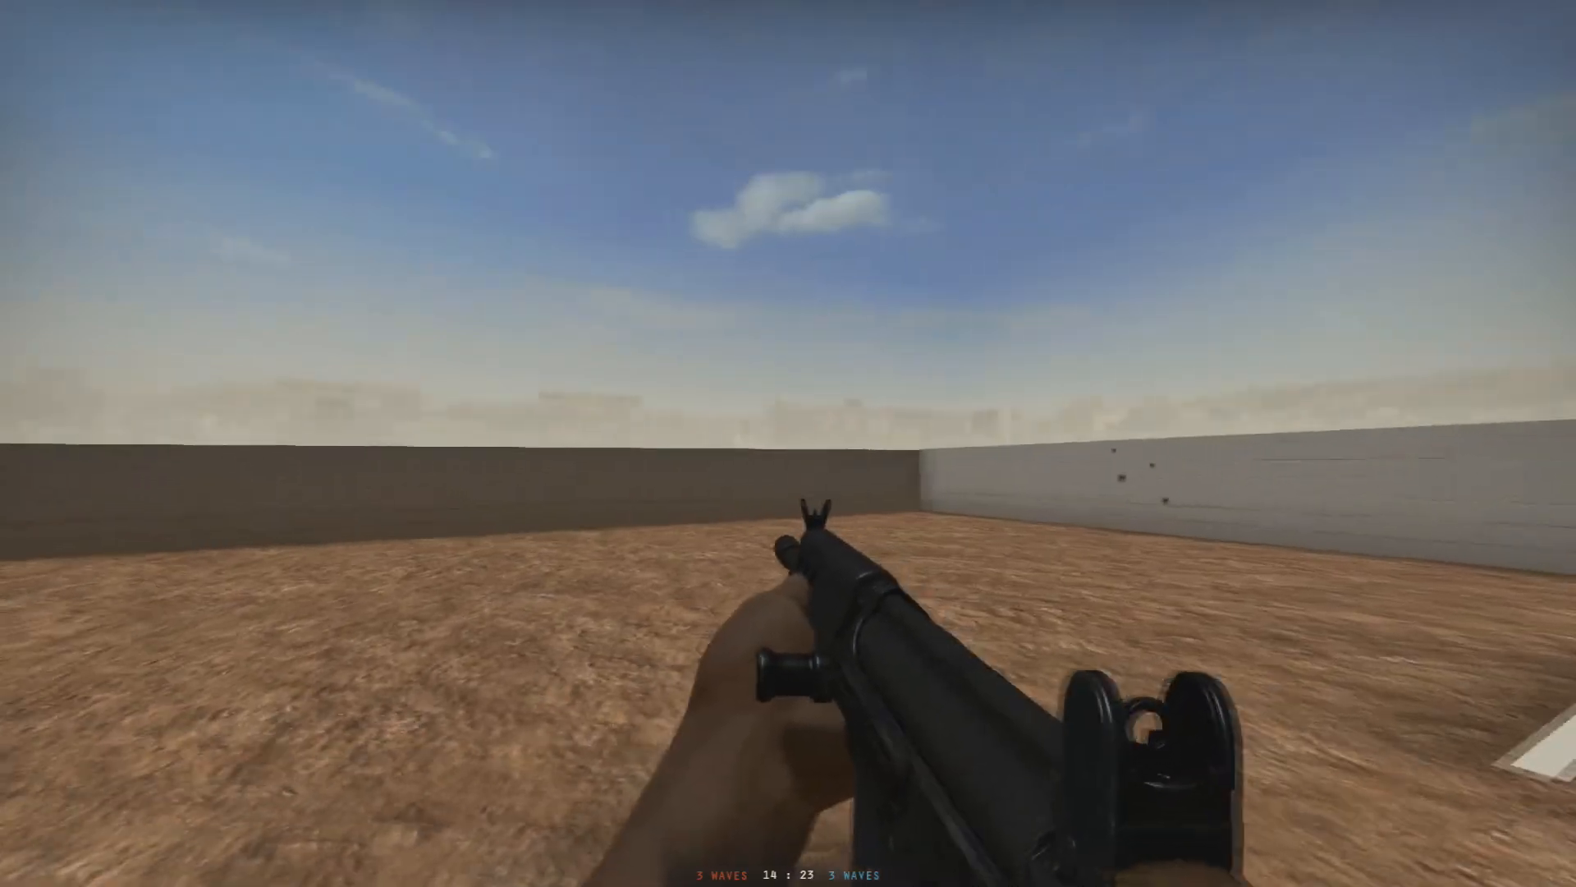
key(w)
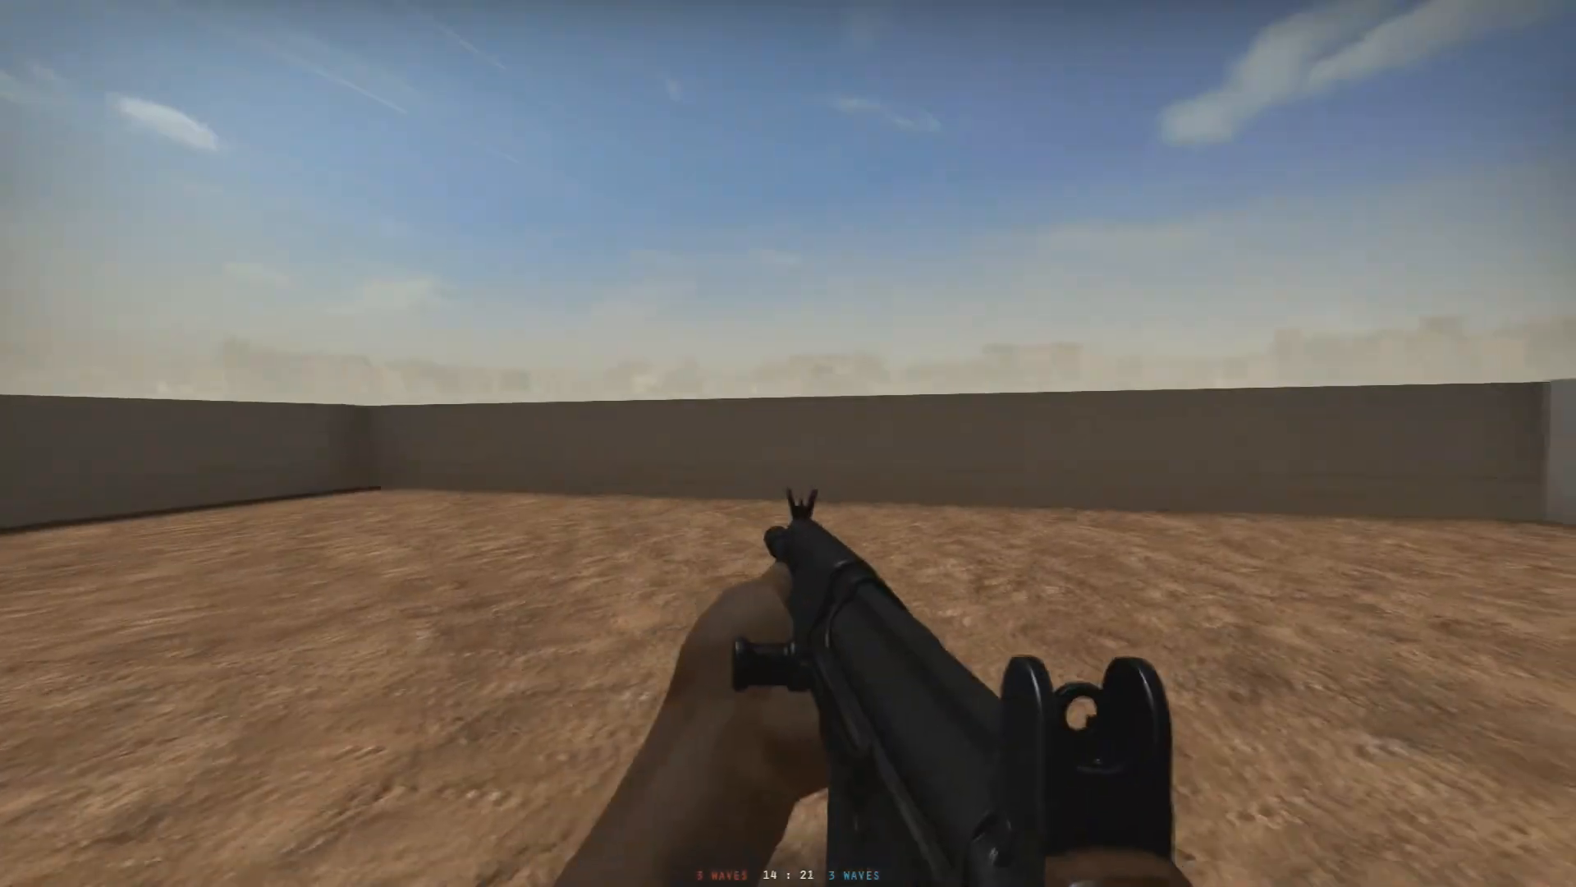
key(w)
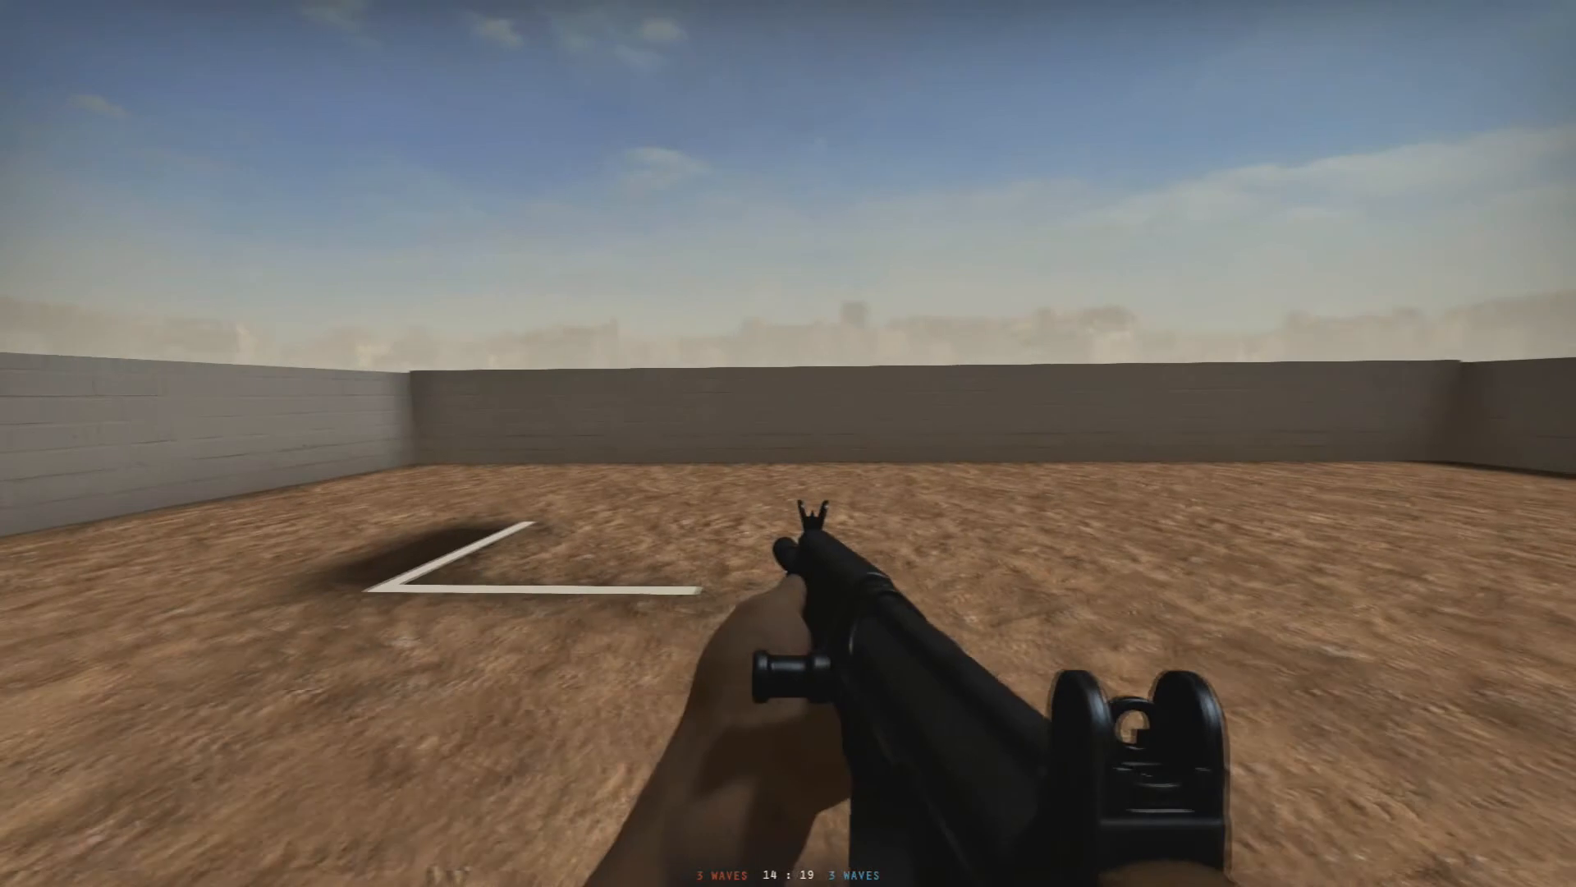
key(w)
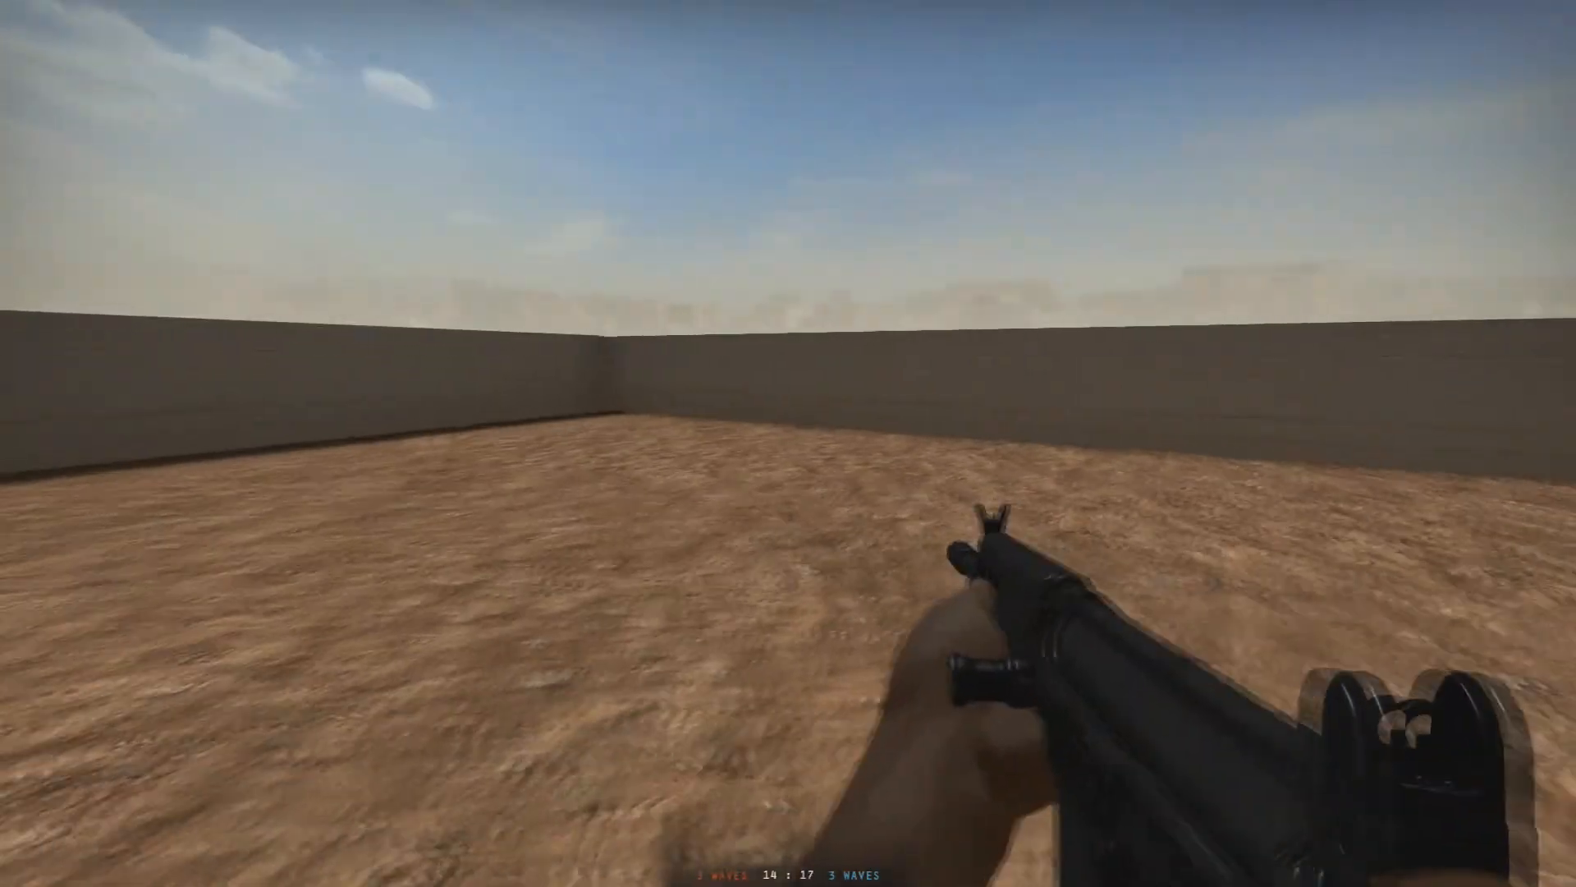
key(w)
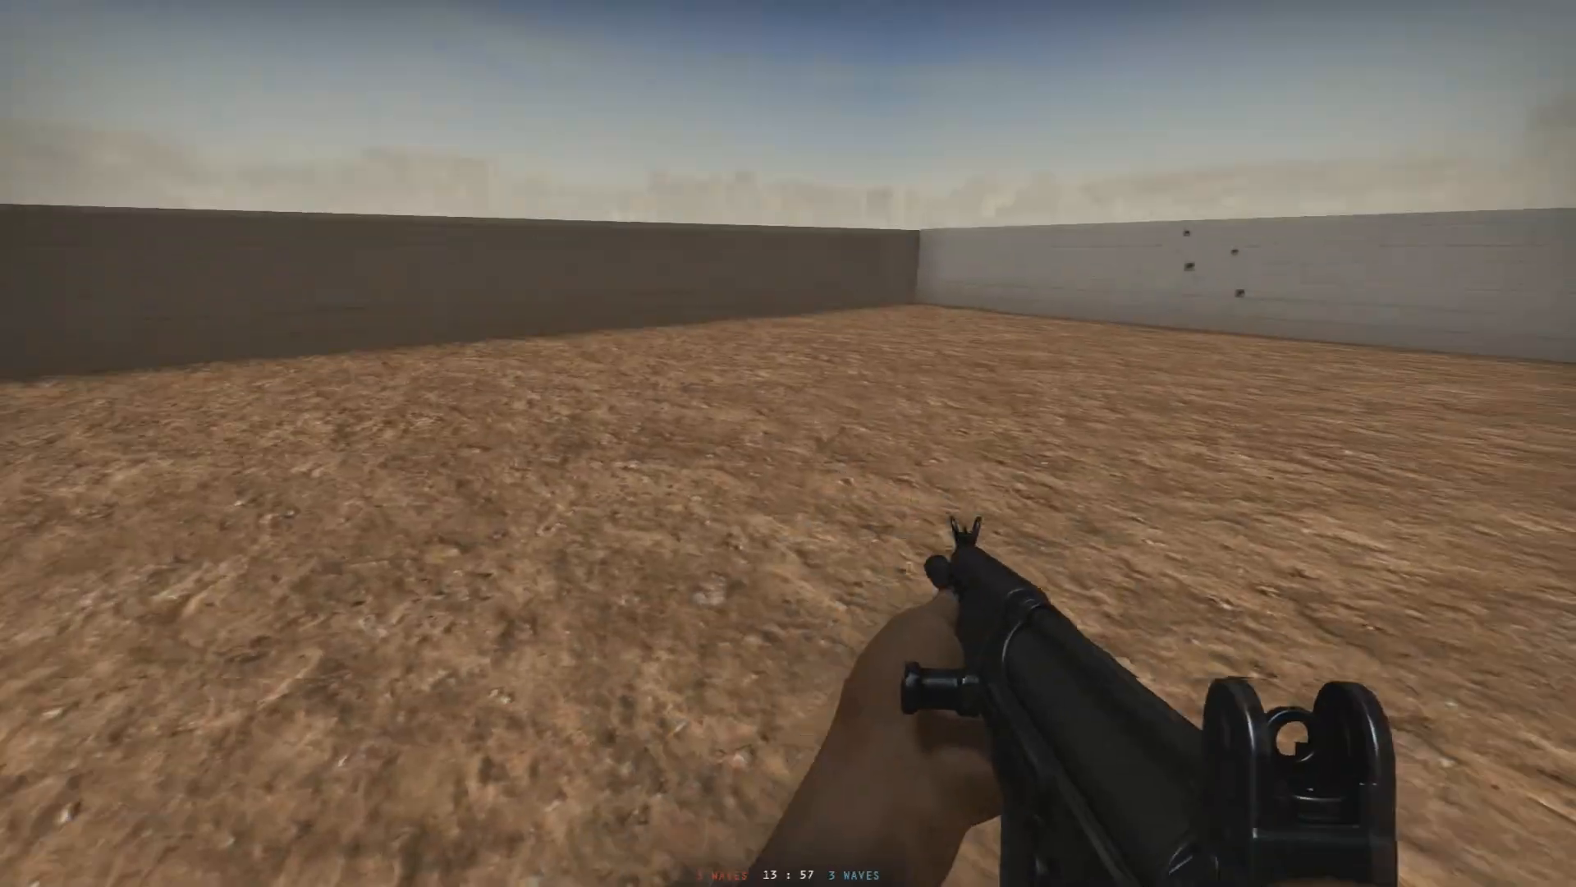
Leave the test match for the main menu and quit Insurgency
key(Escape)
click(196, 624)
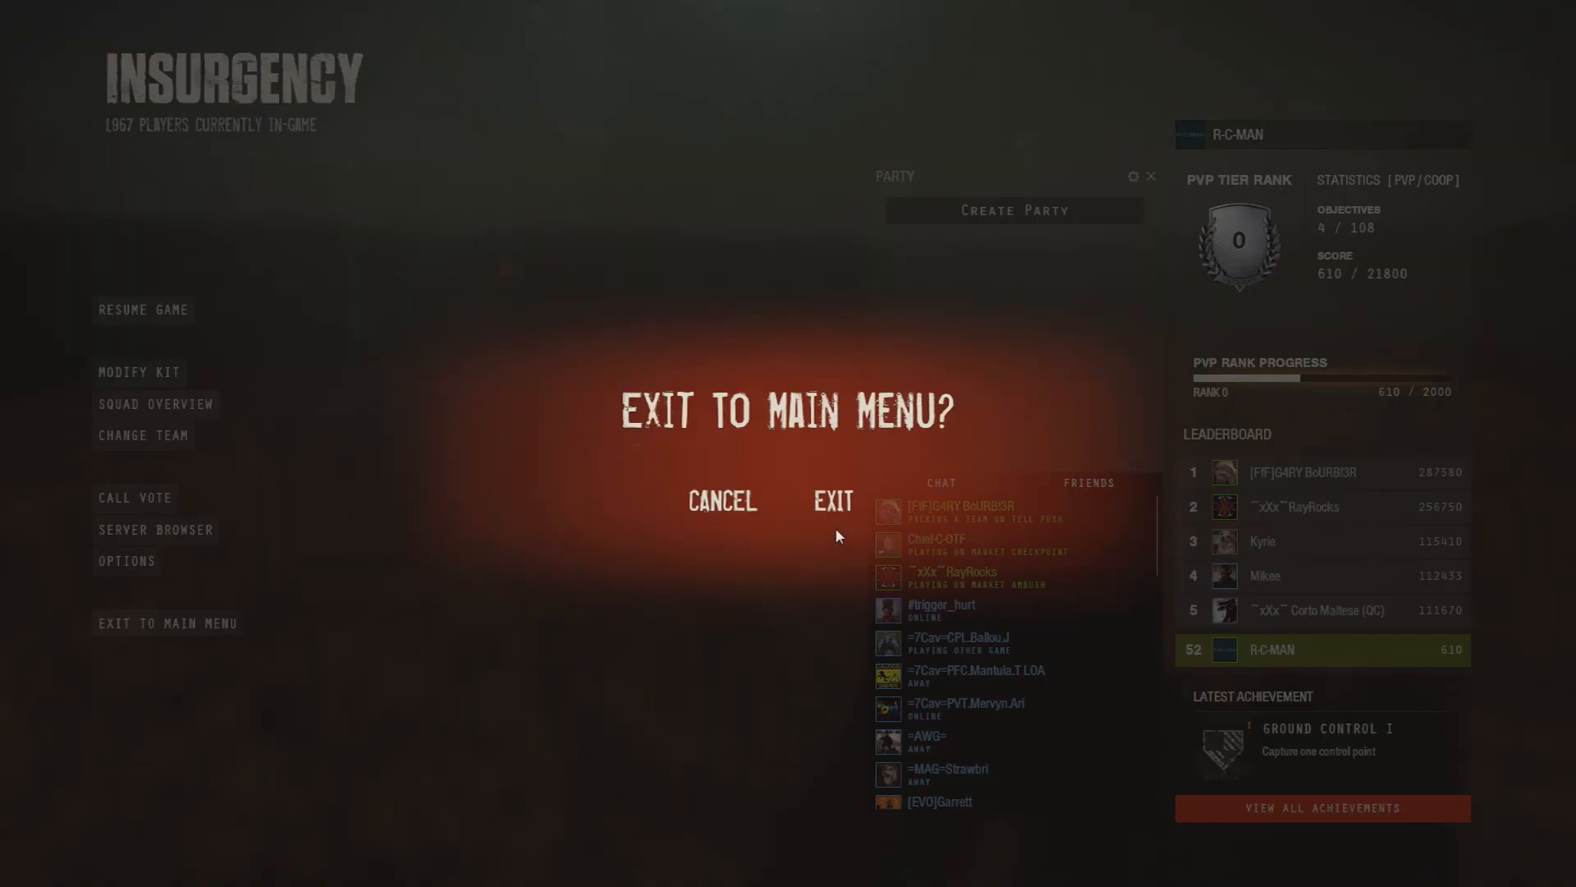
click(831, 503)
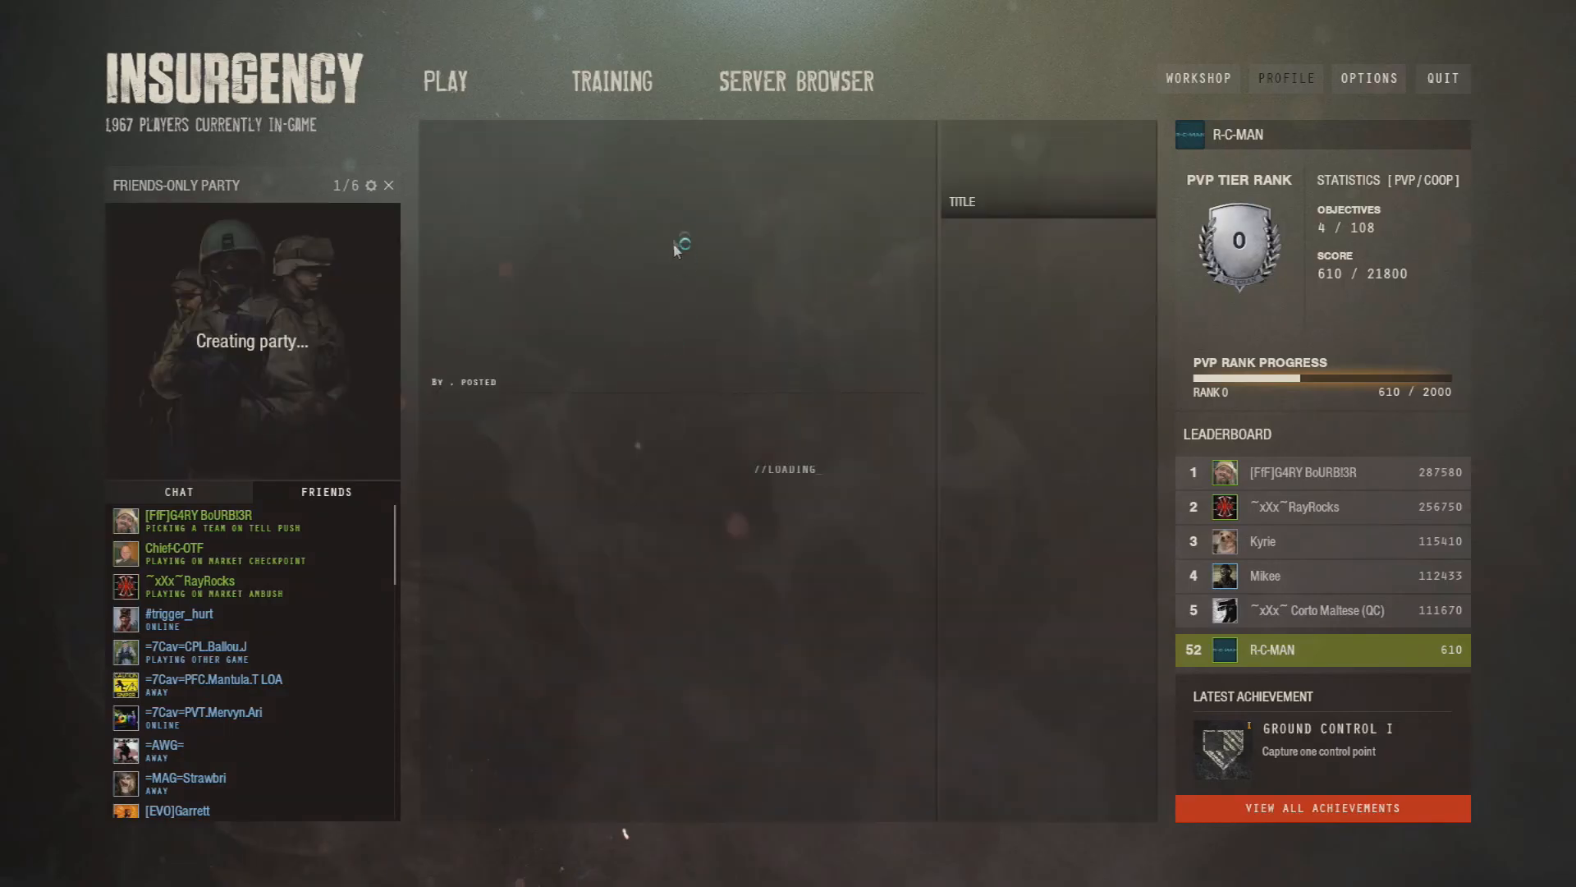
click(1445, 79)
click(838, 502)
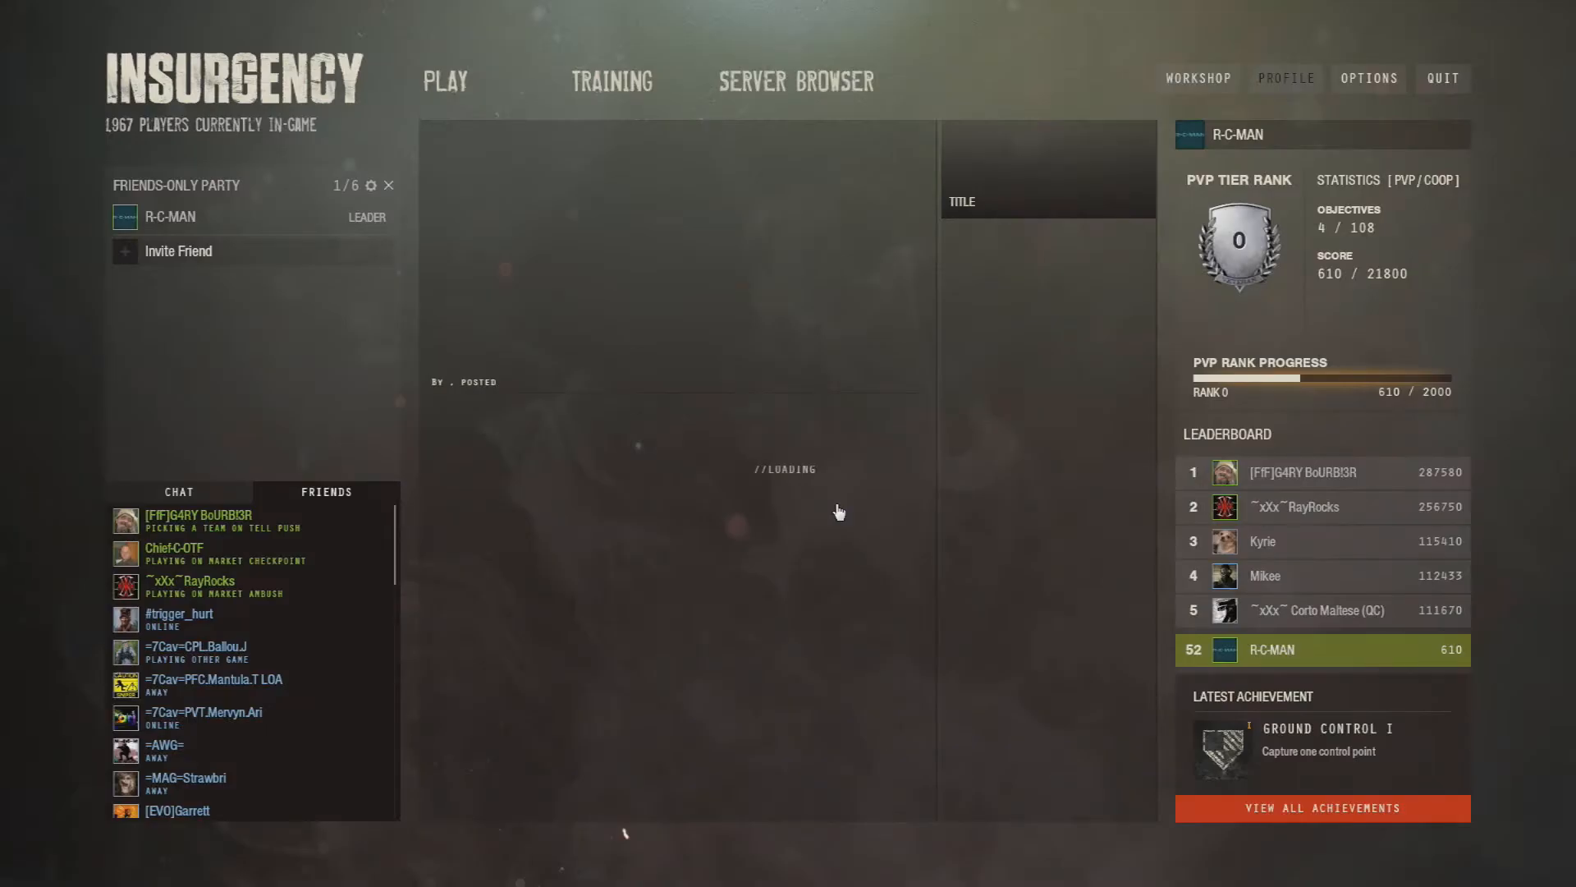
Return to Hammer and inspect the room's walls and skybox surfaces in the 3D camera view
key(space)
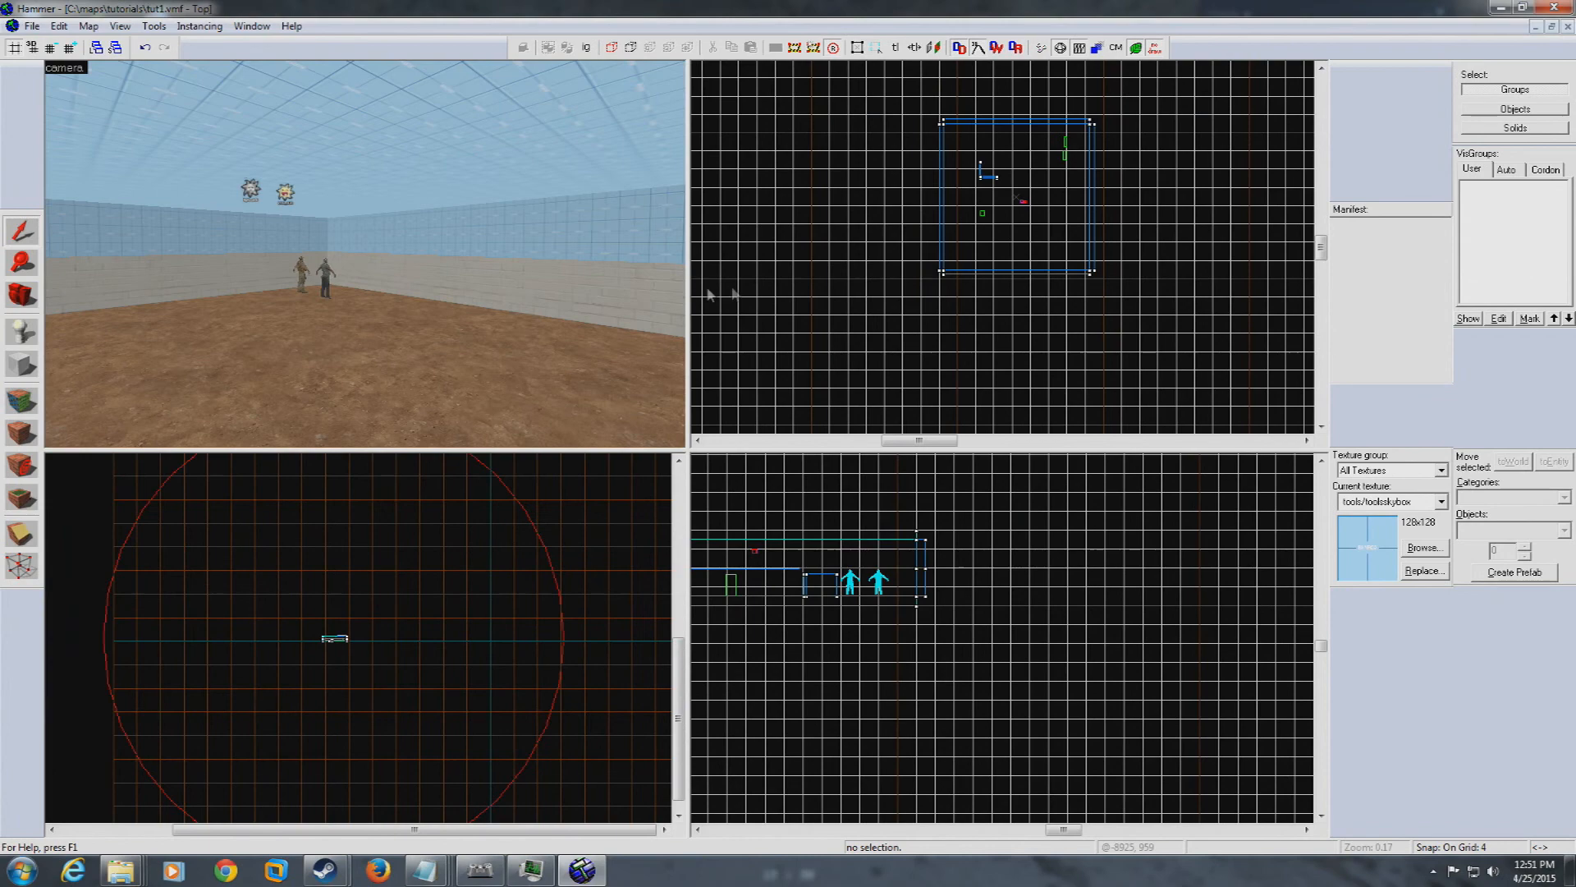
key(z)
key(a)
key(w)
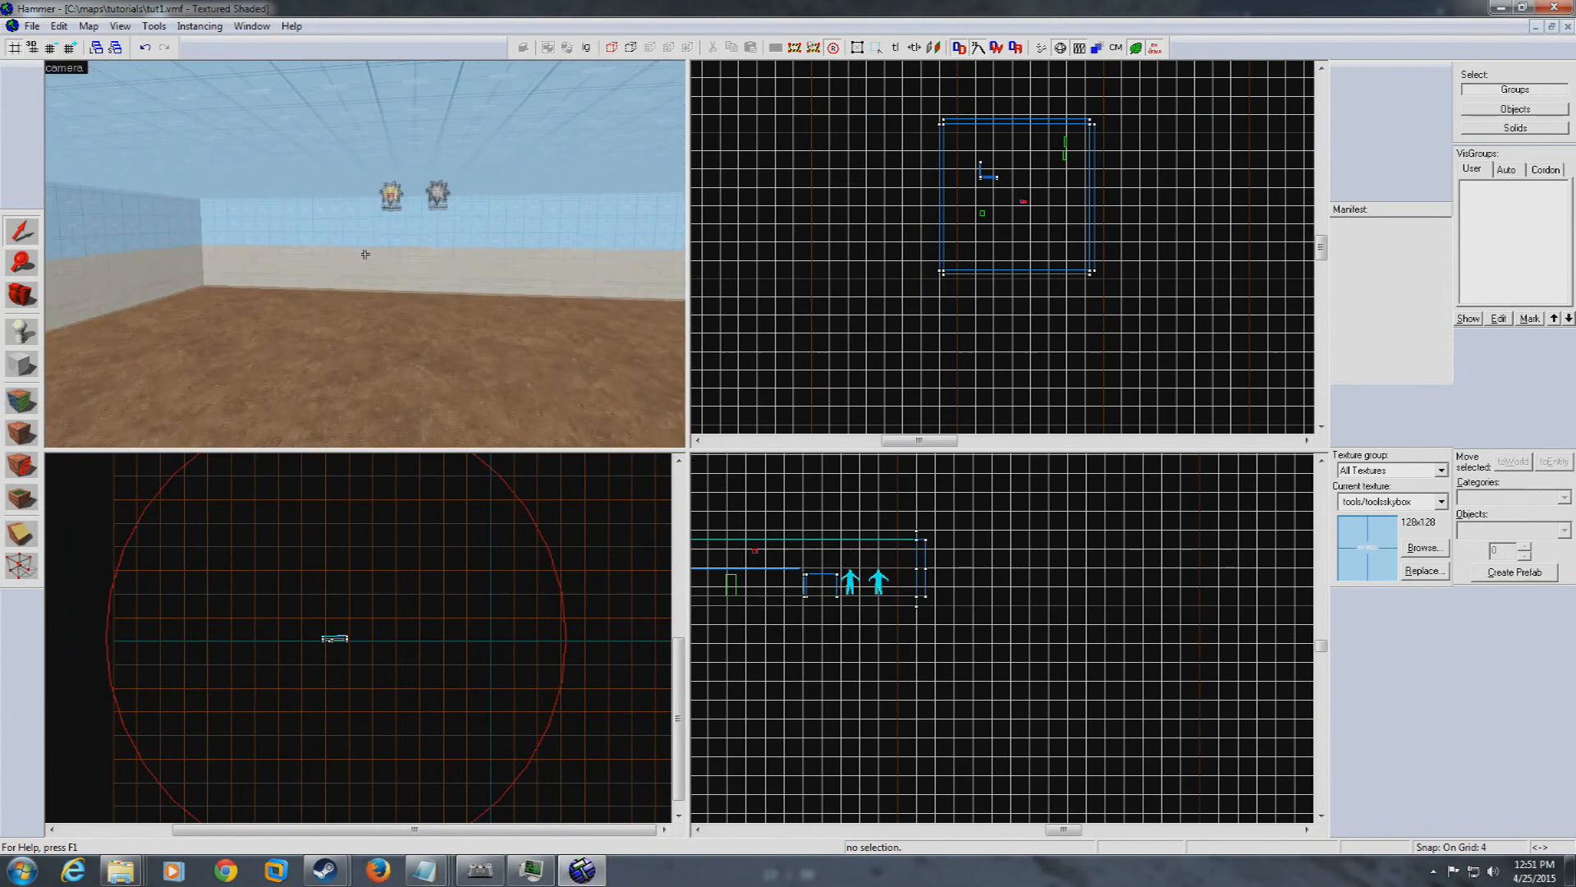